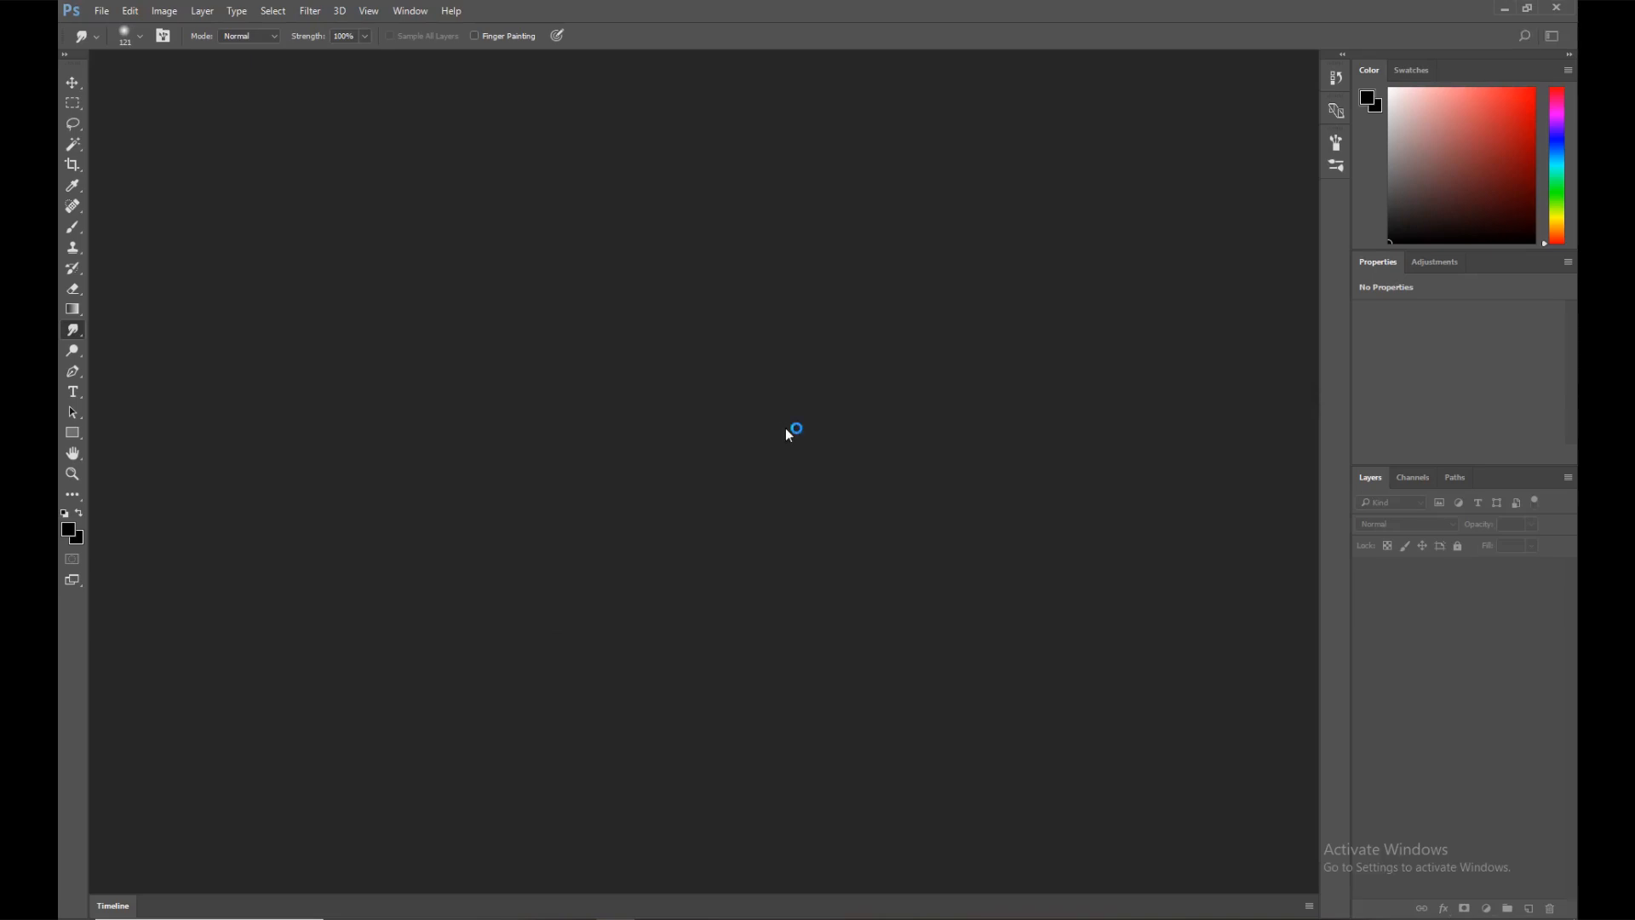
# Create a 1080 x 1080 px transparent document at 300 pixels/inch and fill its layer with black
pyautogui.moveTo(778, 208); pyautogui.dragTo(753, 241)
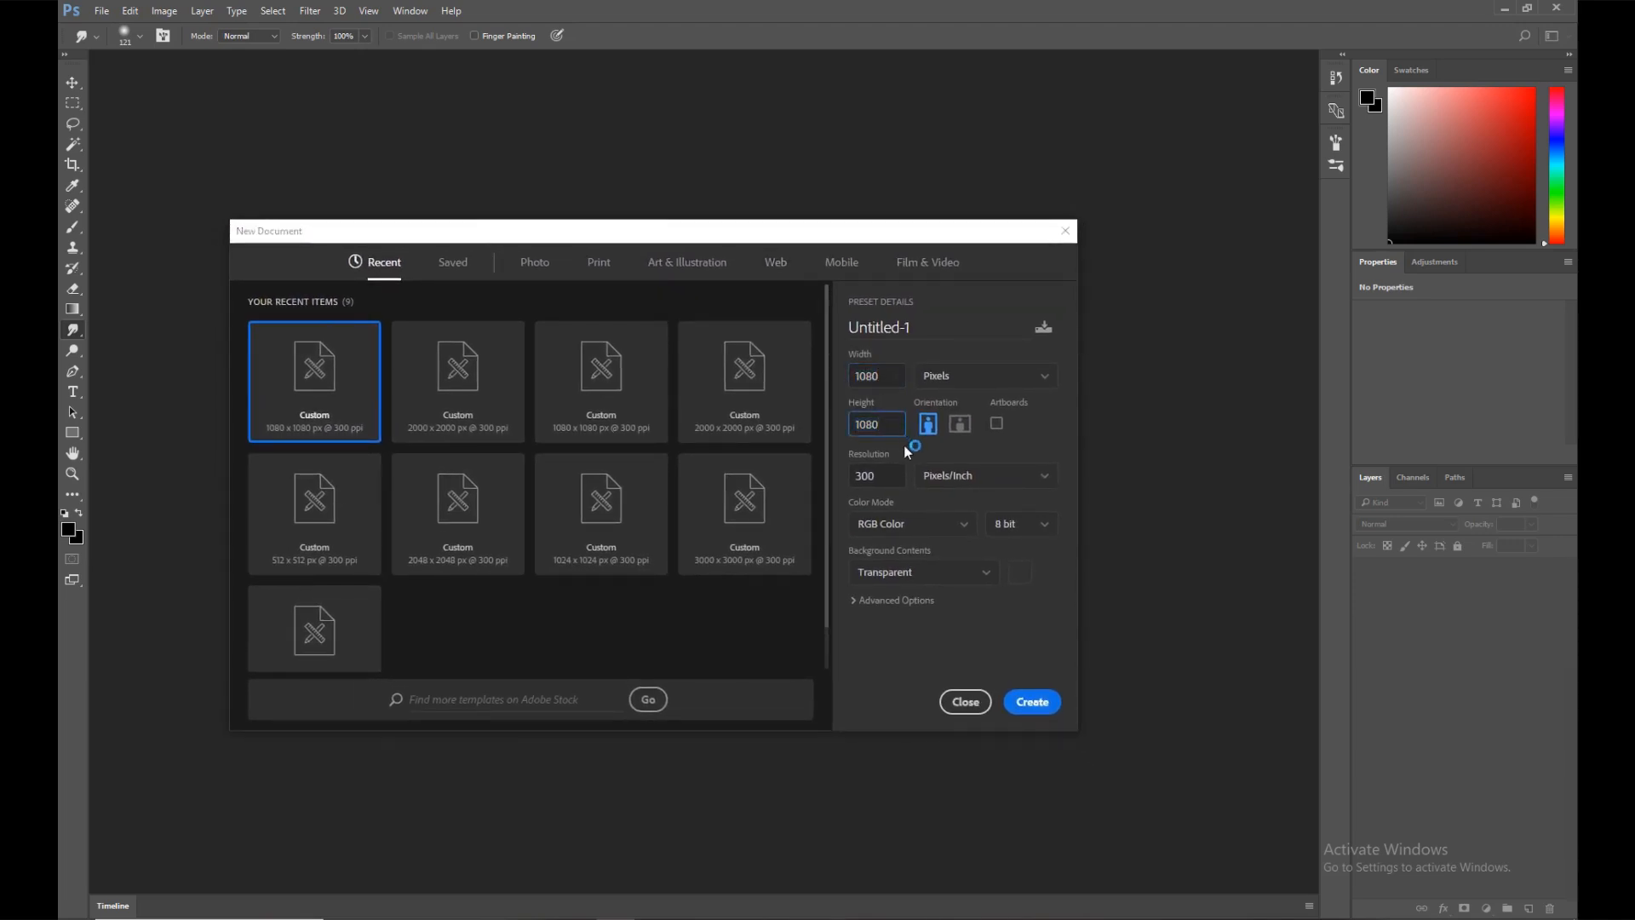
pyautogui.click(1031, 702)
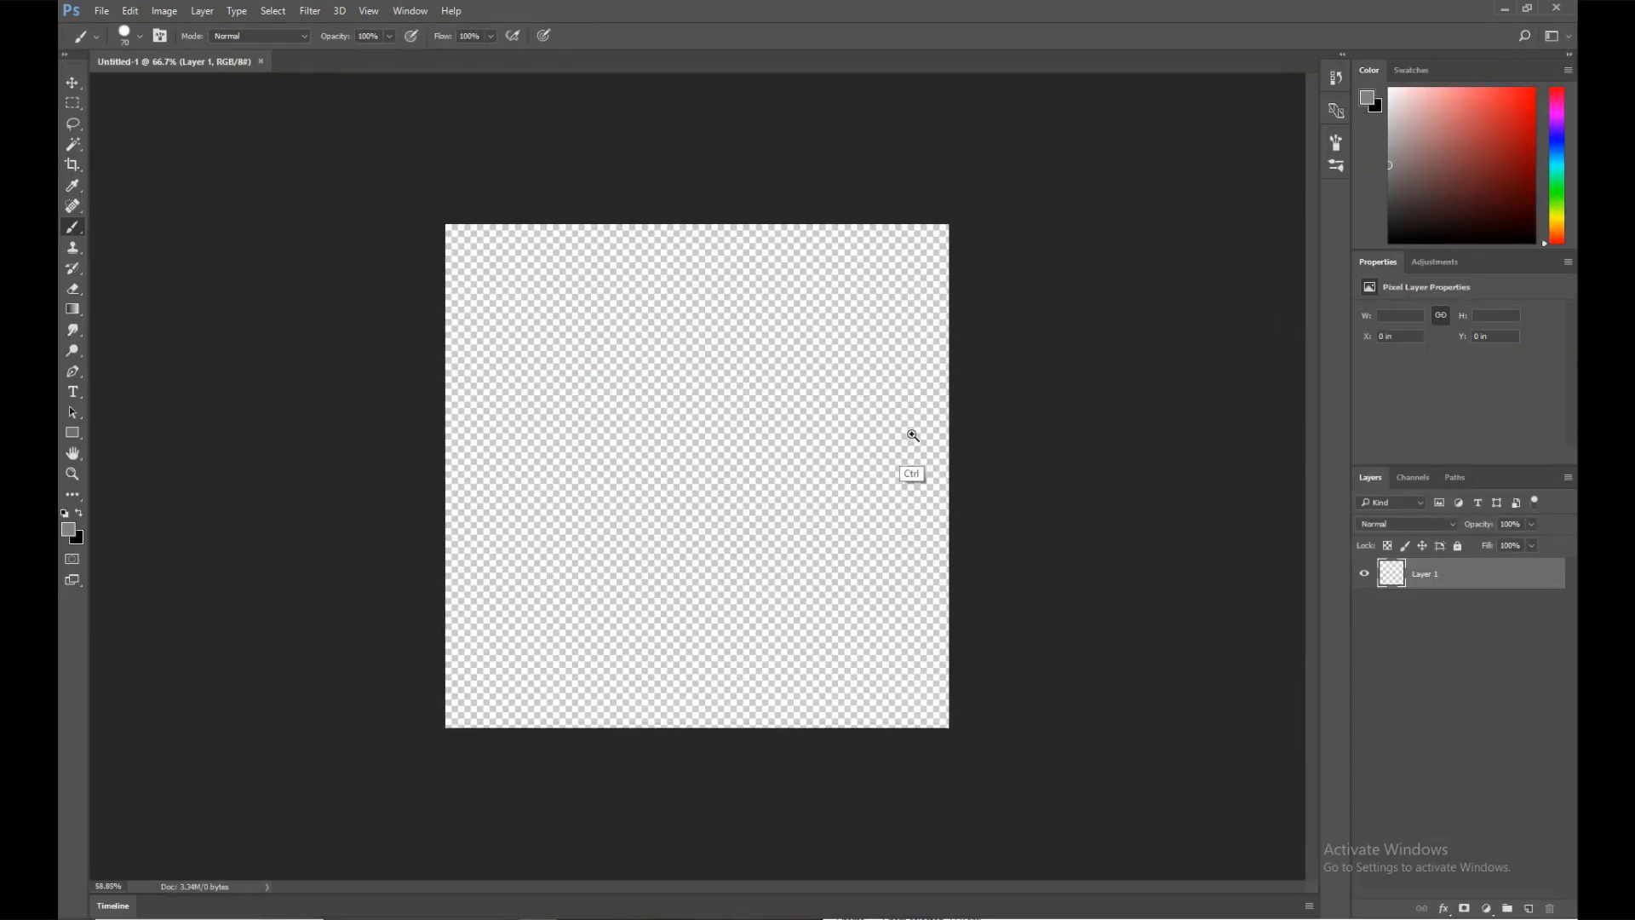
pyautogui.press('b')
pyautogui.hotkey('shift', 'F5')
pyautogui.press('Return')
# Add a layer and paint a mid-grey swatch dot labelled "50%" in the canvas's upper-right corner
pyautogui.click(1528, 907)
pyautogui.click(1389, 161)
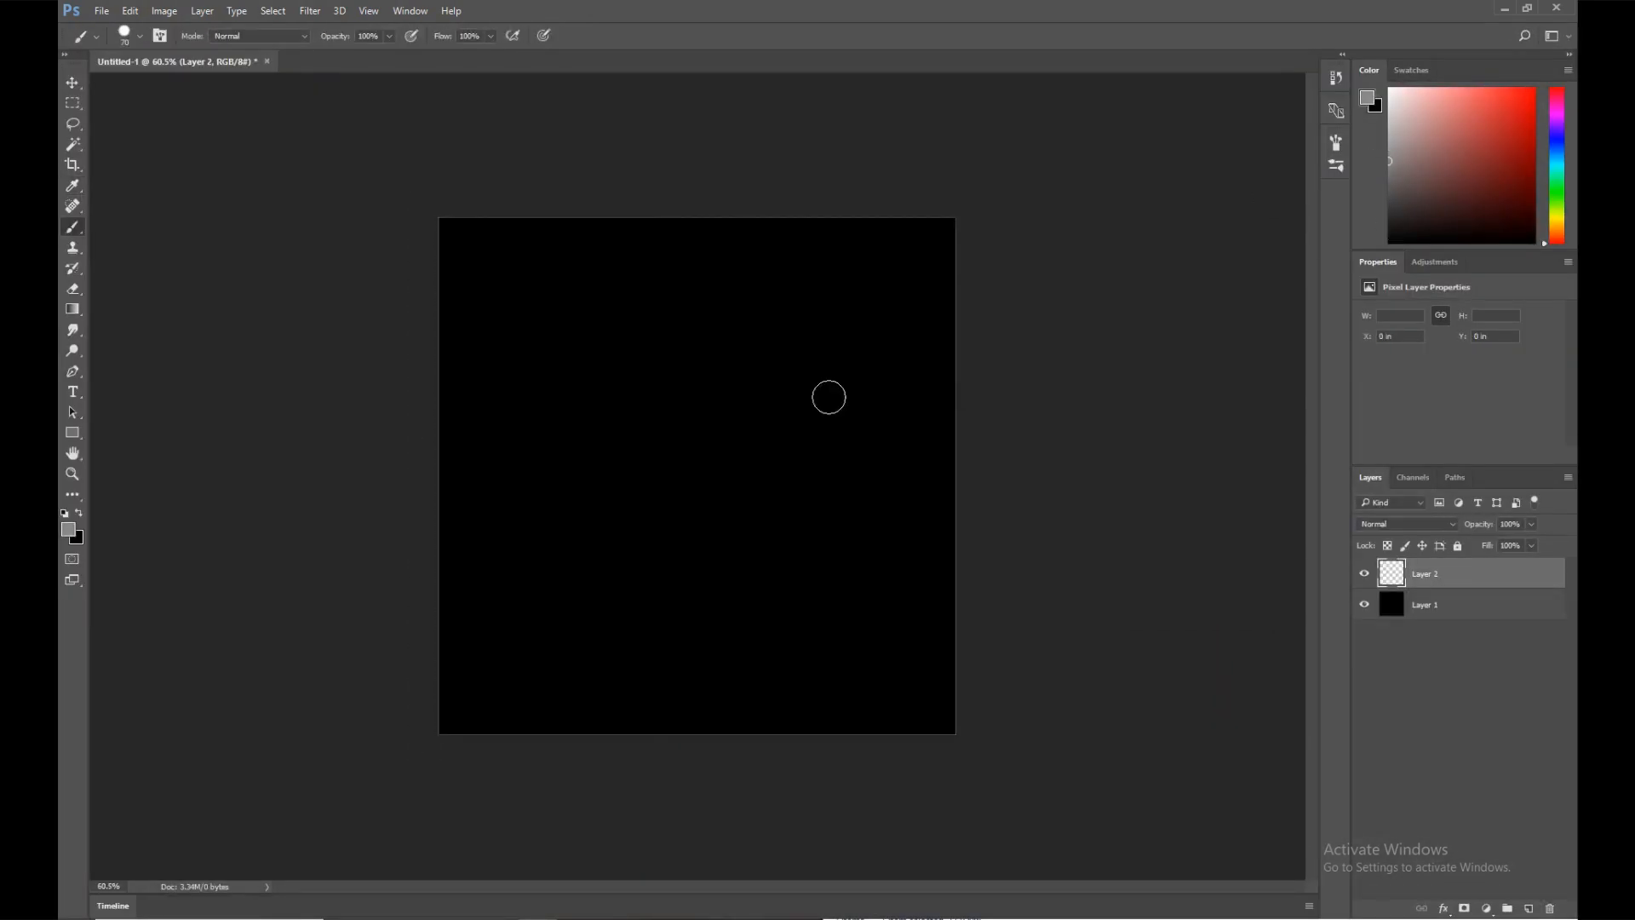
pyautogui.click(851, 257)
pyautogui.keyDown('alt'); pyautogui.moveTo(906, 296); pyautogui.dragTo(880, 296, button='right'); pyautogui.keyUp('alt')
pyautogui.moveTo(891, 250); pyautogui.dragTo(882, 277)
pyautogui.moveTo(908, 248); pyautogui.dragTo(911, 248)
# Paint a large mid-grey flame silhouette across the canvas and carve its pointed tips and right-hand hollow by erasing
pyautogui.keyDown('alt'); pyautogui.moveTo(679, 340); pyautogui.dragTo(691, 339, button='right'); pyautogui.keyUp('alt')
pyautogui.moveTo(685, 281)
pyautogui.mouseDown()
pyautogui.moveTo(664, 372)
pyautogui.moveTo(535, 529)
pyautogui.moveTo(657, 578)
pyautogui.moveTo(627, 631)
pyautogui.moveTo(846, 569)
pyautogui.moveTo(668, 401)
pyautogui.moveTo(731, 392)
pyautogui.moveTo(675, 686)
pyautogui.moveTo(686, 638)
pyautogui.moveTo(585, 340)
pyautogui.moveTo(870, 445)
pyautogui.mouseUp()
pyautogui.press('e')
pyautogui.keyDown('alt'); pyautogui.moveTo(807, 441); pyautogui.dragTo(819, 443, button='right'); pyautogui.keyUp('alt')
pyautogui.moveTo(833, 445); pyautogui.dragTo(819, 490)
pyautogui.moveTo(766, 353); pyautogui.dragTo(760, 359)
pyautogui.moveTo(660, 315)
pyautogui.mouseDown()
pyautogui.moveTo(712, 255)
pyautogui.moveTo(588, 361)
pyautogui.moveTo(518, 518)
pyautogui.moveTo(548, 529)
pyautogui.moveTo(531, 570)
pyautogui.moveTo(503, 584)
pyautogui.moveTo(566, 671)
pyautogui.mouseUp()
pyautogui.press('b')
pyautogui.moveTo(562, 609)
pyautogui.mouseDown()
pyautogui.moveTo(548, 576)
pyautogui.moveTo(813, 521)
pyautogui.moveTo(858, 485)
pyautogui.moveTo(907, 560)
pyautogui.mouseUp()
pyautogui.press('e')
pyautogui.press('b')
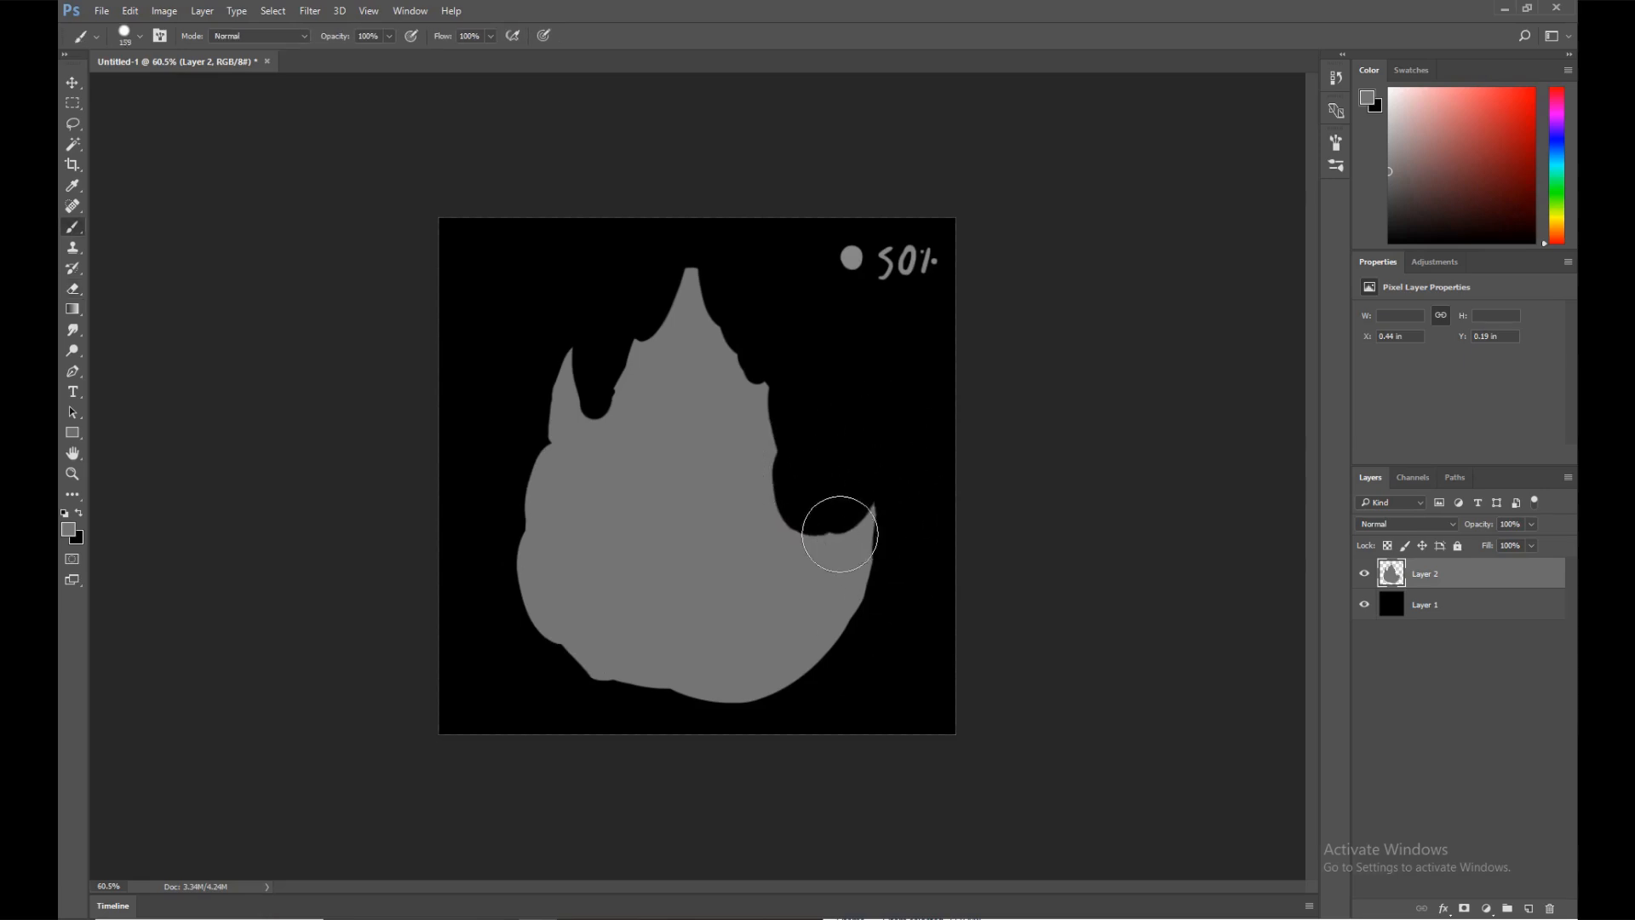
# Refine the mid-grey silhouette by trimming its tips and lower-left edge and adding small tongues at both lower sides
pyautogui.press('e')
pyautogui.moveTo(581, 357)
pyautogui.mouseDown()
pyautogui.moveTo(595, 346)
pyautogui.moveTo(596, 366)
pyautogui.mouseUp()
pyautogui.moveTo(734, 248); pyautogui.dragTo(733, 293)
pyautogui.moveTo(513, 487)
pyautogui.mouseDown()
pyautogui.moveTo(520, 611)
pyautogui.moveTo(621, 678)
pyautogui.moveTo(650, 668)
pyautogui.mouseUp()
pyautogui.press('b')
pyautogui.moveTo(516, 579)
pyautogui.mouseDown()
pyautogui.moveTo(547, 635)
pyautogui.moveTo(513, 543)
pyautogui.moveTo(552, 572)
pyautogui.mouseUp()
pyautogui.press('e')
pyautogui.press('b')
pyautogui.moveTo(843, 596)
pyautogui.mouseDown()
pyautogui.moveTo(876, 639)
pyautogui.moveTo(774, 688)
pyautogui.mouseUp()
# Add a layer and paint a light-grey swatch dot labelled "75%" below the 50% one
pyautogui.hotkey('ctrl', 'shift', 'n')
pyautogui.press('Return')
pyautogui.click(1388, 129)
pyautogui.moveTo(910, 314)
pyautogui.keyDown('alt'); pyautogui.mouseDown(button='right')
pyautogui.moveTo(852, 310)
pyautogui.moveTo(885, 308)
pyautogui.mouseUp(button='right'); pyautogui.keyUp('alt')
pyautogui.click(854, 306)
pyautogui.moveTo(880, 303); pyautogui.dragTo(887, 326)
pyautogui.moveTo(882, 315); pyautogui.dragTo(895, 313)
pyautogui.moveTo(917, 300); pyautogui.dragTo(906, 323)
pyautogui.moveTo(935, 299); pyautogui.dragTo(930, 319)
# Paint a light-grey inner flame with a tall central peak, a left tongue and curled tongues along the base
pyautogui.keyDown('alt'); pyautogui.moveTo(721, 524); pyautogui.dragTo(741, 524, button='right'); pyautogui.keyUp('alt')
pyautogui.moveTo(680, 380)
pyautogui.mouseDown()
pyautogui.moveTo(696, 459)
pyautogui.moveTo(647, 461)
pyautogui.moveTo(732, 503)
pyautogui.moveTo(613, 545)
pyautogui.moveTo(566, 498)
pyautogui.moveTo(582, 610)
pyautogui.mouseUp()
pyautogui.moveTo(581, 668)
pyautogui.mouseDown()
pyautogui.moveTo(715, 588)
pyautogui.moveTo(629, 544)
pyautogui.mouseUp()
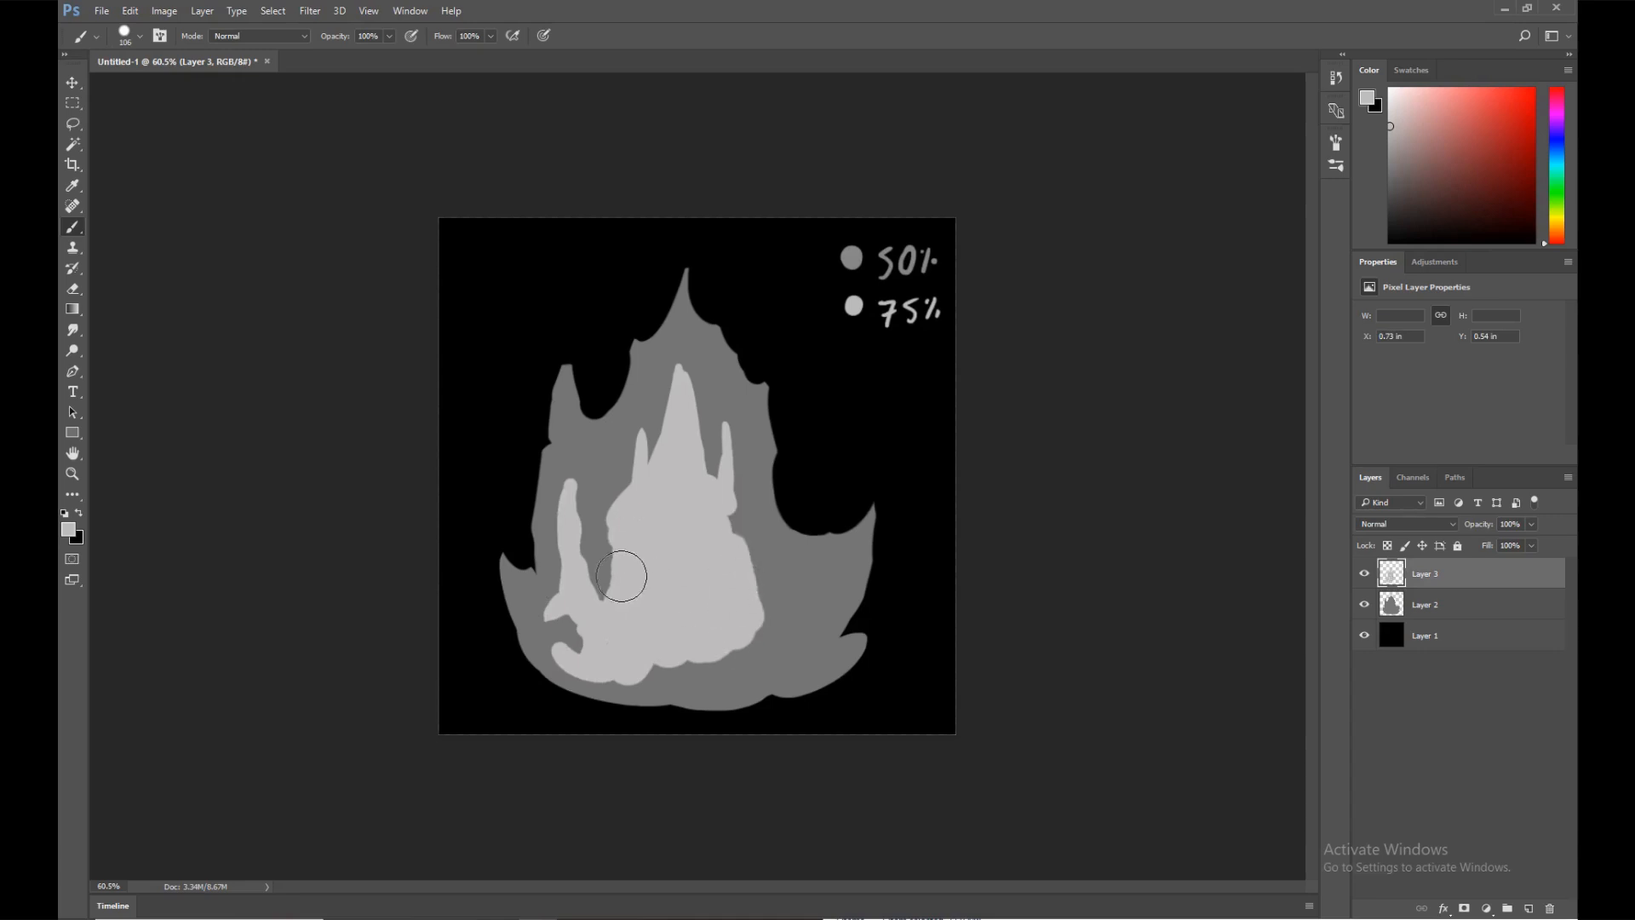
pyautogui.moveTo(745, 625)
pyautogui.mouseDown()
pyautogui.moveTo(800, 592)
pyautogui.moveTo(810, 624)
pyautogui.moveTo(677, 666)
pyautogui.mouseUp()
pyautogui.press('e')
pyautogui.click(780, 656)
pyautogui.press('b')
pyautogui.moveTo(677, 666); pyautogui.dragTo(805, 672)
# Erase along the light-grey flame's sides and tips to sharpen its peaks and thin the left and right tongues
pyautogui.press('e')
pyautogui.moveTo(809, 558); pyautogui.dragTo(769, 555)
pyautogui.moveTo(759, 478); pyautogui.dragTo(754, 504)
pyautogui.moveTo(714, 375); pyautogui.dragTo(719, 405)
pyautogui.moveTo(615, 494); pyautogui.dragTo(607, 511)
pyautogui.keyDown('alt'); pyautogui.moveTo(682, 537); pyautogui.dragTo(679, 540, button='right'); pyautogui.keyUp('alt')
pyautogui.moveTo(550, 511)
pyautogui.mouseDown()
pyautogui.moveTo(544, 560)
pyautogui.moveTo(570, 464)
pyautogui.mouseUp()
pyautogui.press('b')
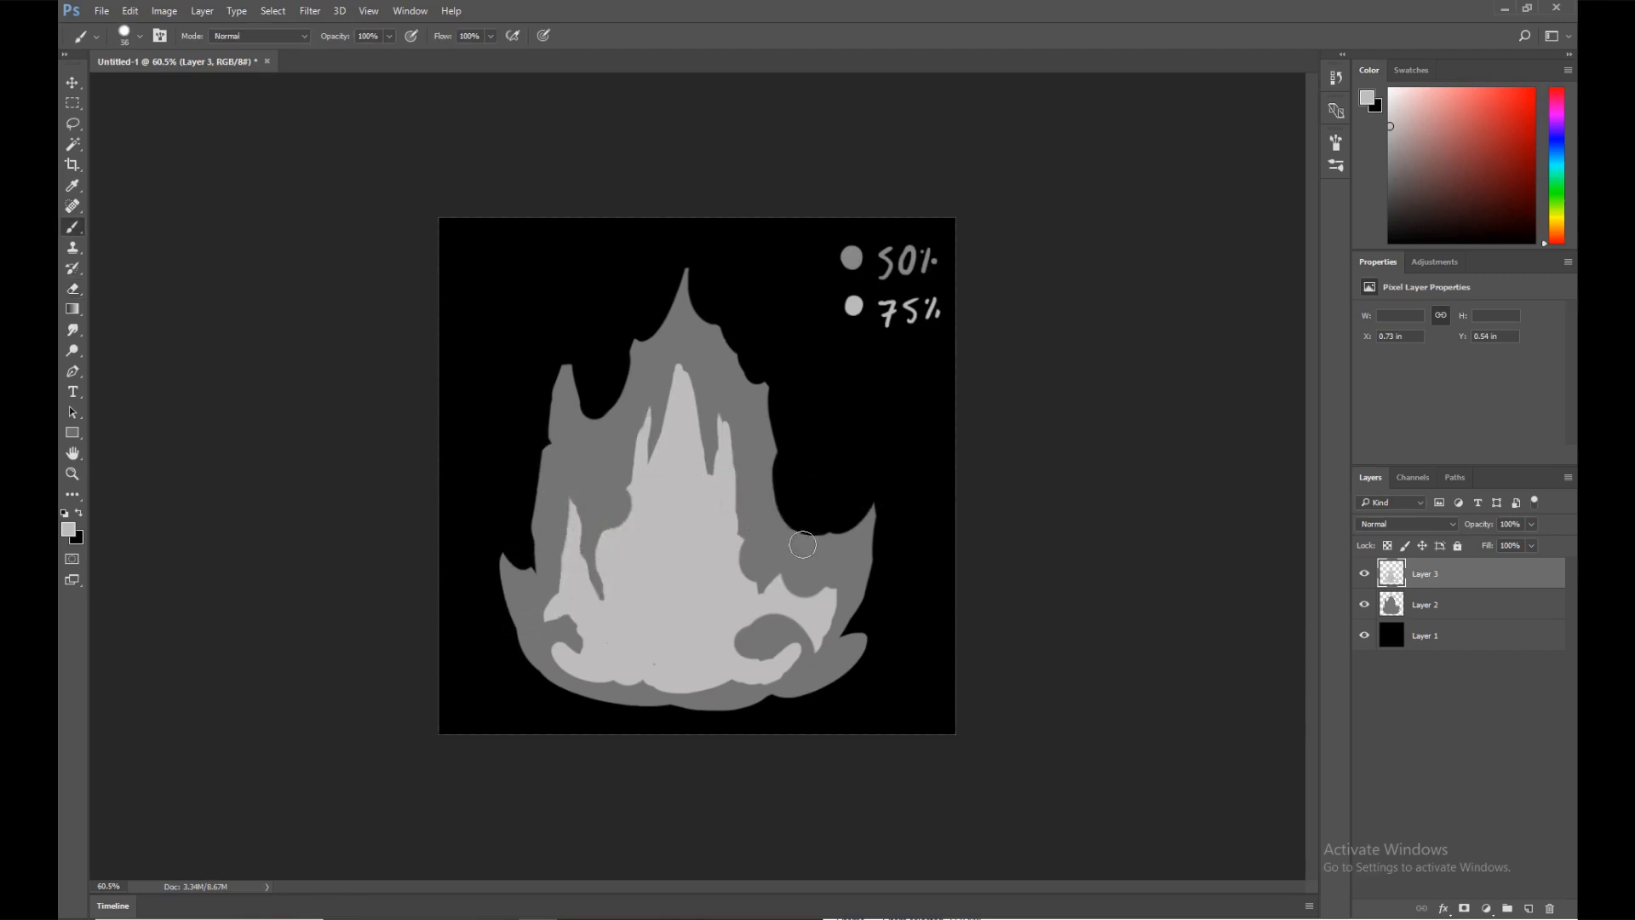
pyautogui.press('e')
pyautogui.moveTo(857, 562); pyautogui.dragTo(824, 582)
pyautogui.press('e')
pyautogui.keyDown('alt'); pyautogui.moveTo(635, 500); pyautogui.dragTo(630, 502, button='right'); pyautogui.keyUp('alt')
# Touch up the light-grey flame by trimming its left tongue and filling the gap near its base
pyautogui.press('b')
pyautogui.moveTo(577, 451)
pyautogui.keyDown('ctrl'); pyautogui.mouseDown()
pyautogui.moveTo(567, 527)
pyautogui.moveTo(575, 462)
pyautogui.mouseUp(); pyautogui.keyUp('ctrl')
pyautogui.hotkey('ctrl', 'z')
pyautogui.press('e')
pyautogui.moveTo(586, 449); pyautogui.dragTo(588, 484)
pyautogui.press('b')
pyautogui.click(662, 662)
pyautogui.keyDown('ctrl'); pyautogui.moveTo(766, 596); pyautogui.dragTo(780, 596); pyautogui.keyUp('ctrl')
# Add a layer and paint a white swatch dot labelled "100%" below the 75% one
pyautogui.hotkey('ctrl', 'alt', 'shift', 'n')
pyautogui.moveTo(1390, 118); pyautogui.dragTo(1387, 86)
pyautogui.keyDown('alt'); pyautogui.moveTo(869, 334); pyautogui.dragTo(859, 336, button='right'); pyautogui.keyUp('alt')
pyautogui.click(863, 354)
pyautogui.moveTo(899, 344); pyautogui.dragTo(895, 368)
# Paint the white hot core at the flame's base with thin tongues reaching up, left and right
pyautogui.moveTo(692, 565); pyautogui.dragTo(641, 668)
pyautogui.keyDown('alt'); pyautogui.moveTo(672, 646); pyautogui.dragTo(683, 644, button='right'); pyautogui.keyUp('alt')
pyautogui.moveTo(681, 613)
pyautogui.mouseDown()
pyautogui.moveTo(592, 633)
pyautogui.moveTo(565, 579)
pyautogui.mouseUp()
pyautogui.moveTo(726, 601); pyautogui.dragTo(703, 653)
pyautogui.keyDown('alt'); pyautogui.moveTo(750, 685); pyautogui.dragTo(706, 630, button='right'); pyautogui.keyUp('alt')
pyautogui.moveTo(771, 610); pyautogui.dragTo(795, 582)
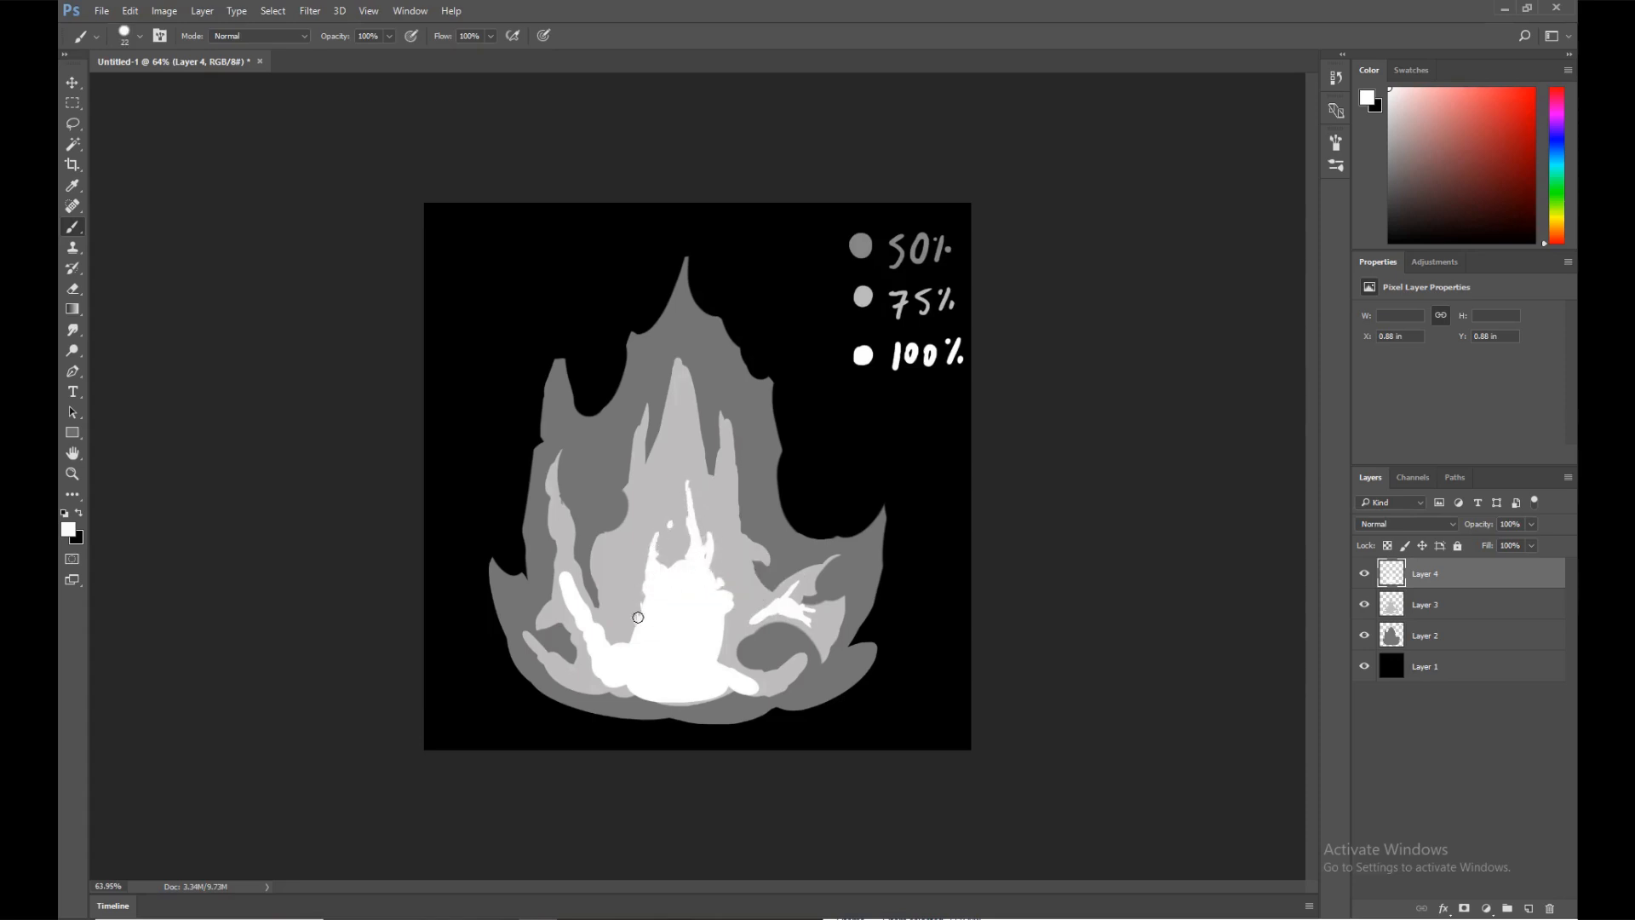
# Sharpen the white core by erasing around its left tongue and right edge and extending its lower-left end
pyautogui.press('e')
pyautogui.moveTo(640, 597)
pyautogui.mouseDown()
pyautogui.moveTo(626, 621)
pyautogui.moveTo(562, 552)
pyautogui.mouseUp()
pyautogui.press('b')
pyautogui.press('e')
pyautogui.moveTo(545, 560); pyautogui.dragTo(560, 590)
pyautogui.press('b')
pyautogui.moveTo(601, 680); pyautogui.dragTo(577, 681)
pyautogui.press('e')
pyautogui.moveTo(722, 645)
pyautogui.mouseDown()
pyautogui.moveTo(731, 673)
pyautogui.moveTo(742, 615)
pyautogui.mouseUp()
# Add small white licks to the left side and top of the bright core
pyautogui.press('b')
pyautogui.moveTo(619, 628); pyautogui.dragTo(611, 614)
pyautogui.moveTo(852, 583)
pyautogui.keyDown('ctrl'); pyautogui.mouseDown()
pyautogui.moveTo(800, 576)
pyautogui.moveTo(813, 574)
pyautogui.mouseUp(); pyautogui.keyUp('ctrl')
pyautogui.moveTo(663, 531)
pyautogui.mouseDown()
pyautogui.moveTo(692, 504)
pyautogui.moveTo(709, 517)
pyautogui.mouseUp()
pyautogui.press('e')
pyautogui.press('b')
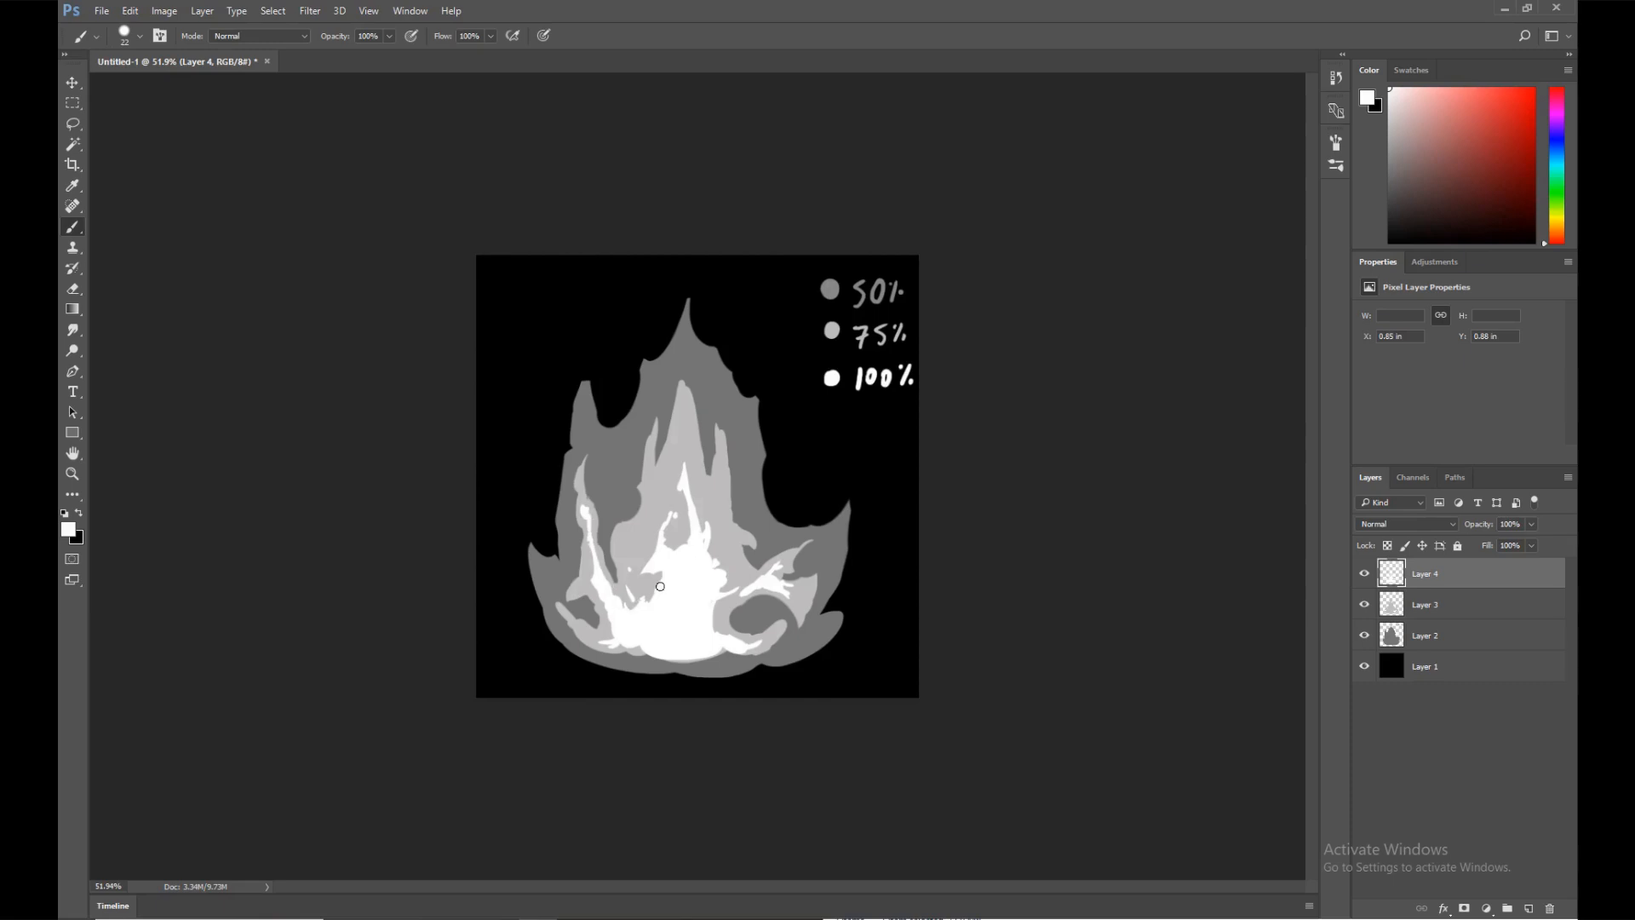
# Paint over the three value swatches and their percentage labels with the sampled black background colour
pyautogui.keyDown('alt'); pyautogui.click(722, 620); pyautogui.keyUp('alt')
pyautogui.keyDown('ctrl'); pyautogui.moveTo(835, 583); pyautogui.dragTo(815, 584); pyautogui.keyUp('ctrl')
pyautogui.keyDown('alt'); pyautogui.click(849, 441); pyautogui.keyUp('alt')
pyautogui.moveTo(816, 309)
pyautogui.mouseDown()
pyautogui.moveTo(813, 379)
pyautogui.moveTo(883, 385)
pyautogui.mouseUp()
# Merge all visible layers into a new layer and stretch it slightly wider
pyautogui.hotkey('ctrl', 'alt', 'shift', 'e')
pyautogui.hotkey('ctrl', 't')
pyautogui.moveTo(897, 477); pyautogui.dragTo(911, 478)
pyautogui.press('Return')
# Paint small detached licks and touch-ups on the flame's left side using greys sampled from the image
pyautogui.keyDown('alt'); pyautogui.click(641, 599); pyautogui.keyUp('alt')
pyautogui.moveTo(637, 586); pyautogui.dragTo(628, 557)
pyautogui.keyDown('alt'); pyautogui.click(593, 422); pyautogui.keyUp('alt')
pyautogui.moveTo(591, 464); pyautogui.dragTo(597, 389)
pyautogui.moveTo(634, 513); pyautogui.dragTo(619, 468)
pyautogui.keyDown('alt'); pyautogui.click(676, 568); pyautogui.keyUp('alt')
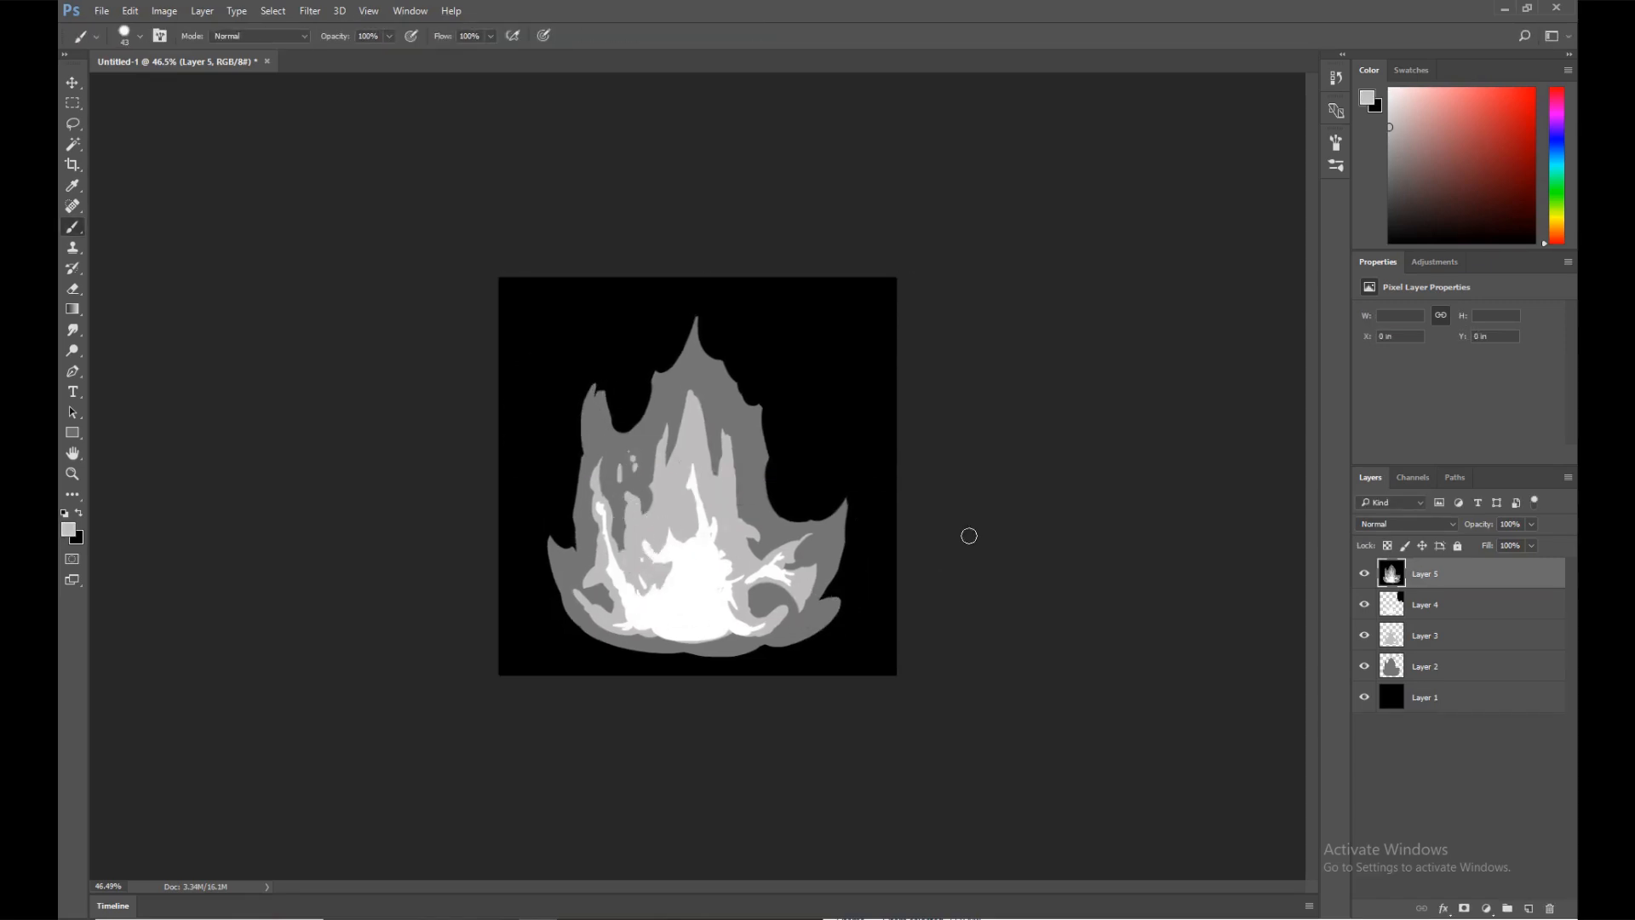
# Save a PNG copy of the flame image to the Desktop as "fire001_texture"
pyautogui.keyDown('ctrl'); pyautogui.moveTo(952, 280); pyautogui.dragTo(1029, 392); pyautogui.keyUp('ctrl')
pyautogui.hotkey('ctrl', 'shift', 's')
pyautogui.click(522, 526)
pyautogui.click(426, 746)
pyautogui.click(398, 505)
pyautogui.write('fire001_texture')
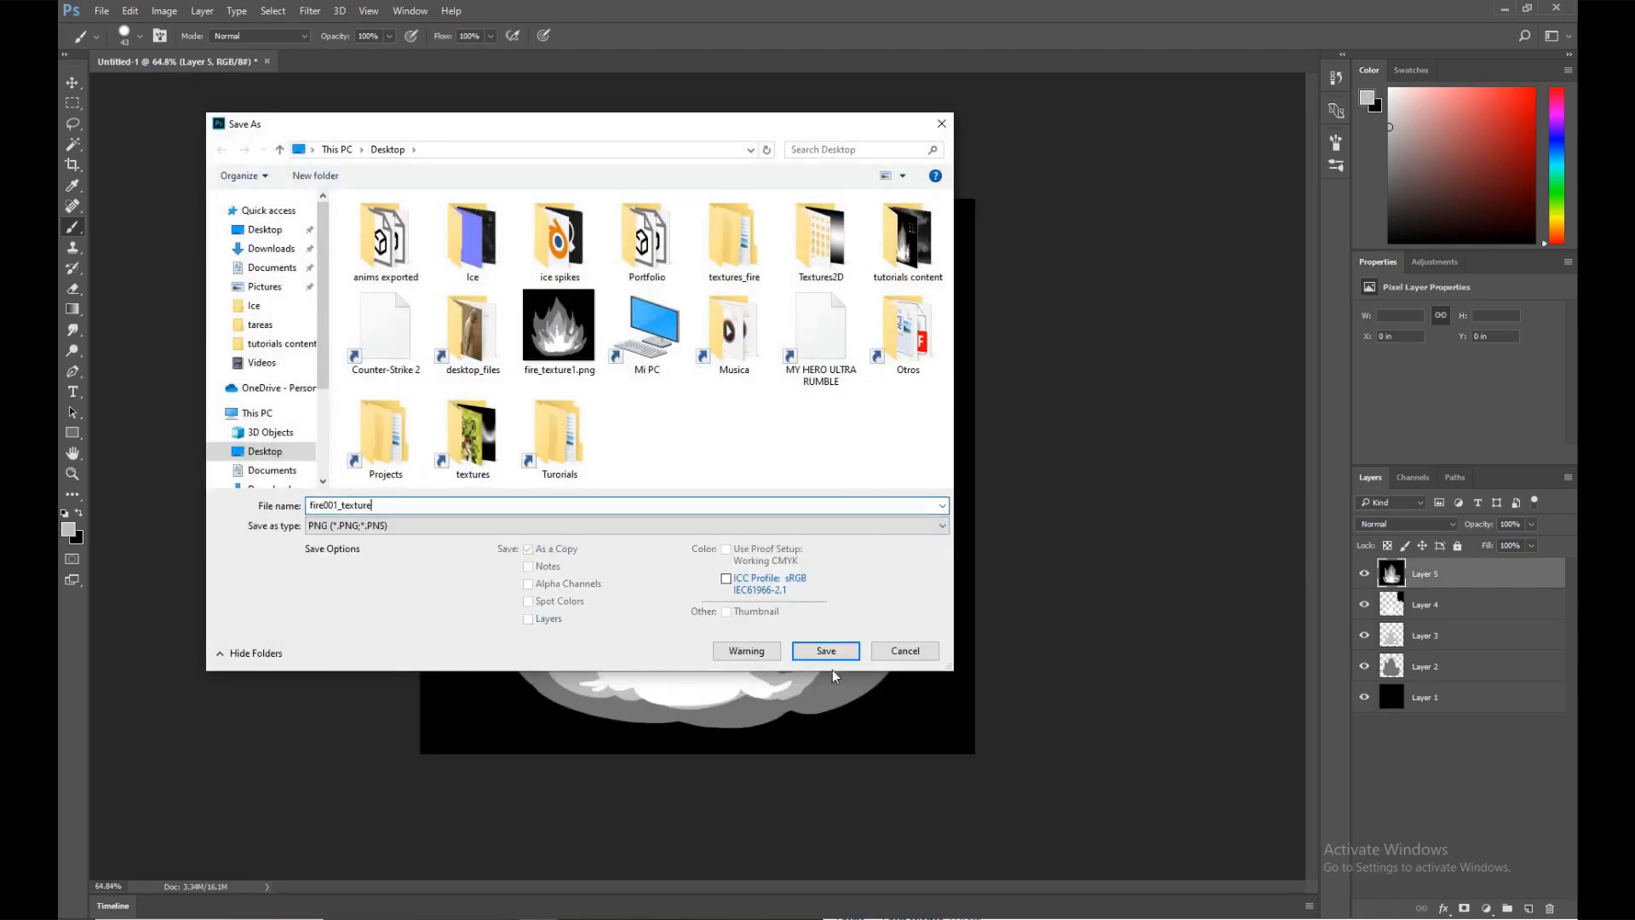
pyautogui.click(828, 651)
pyautogui.press('Return')
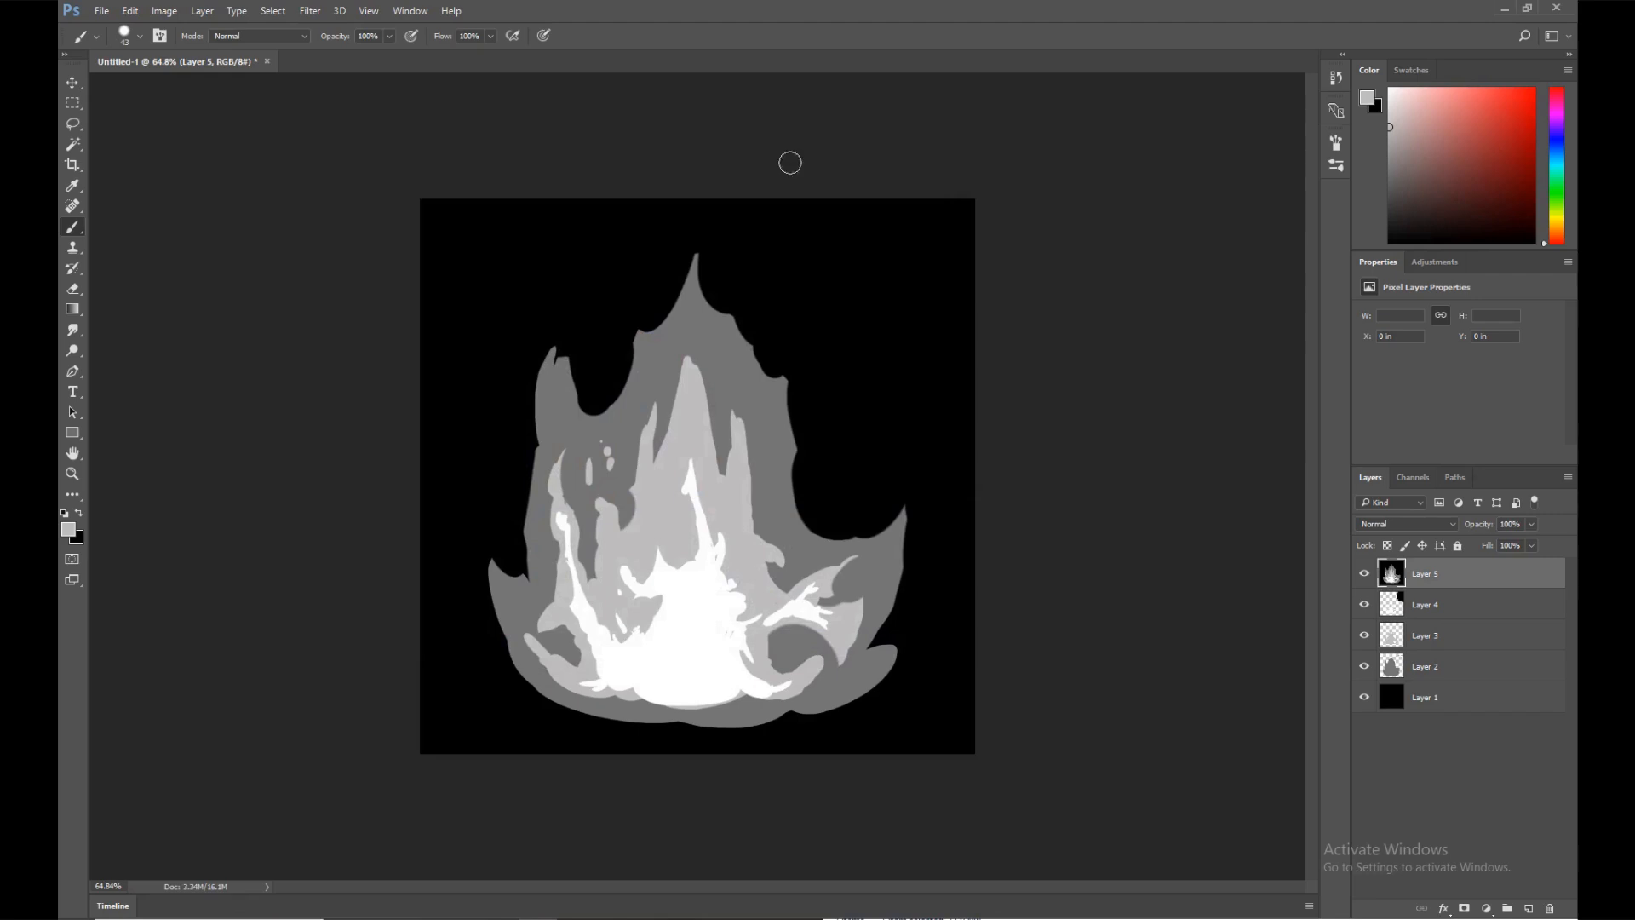
# Create a second document with the same preset, fill it with black and add an empty layer
pyautogui.hotkey('ctrl', 'n')
pyautogui.press('Return')
pyautogui.press('d')
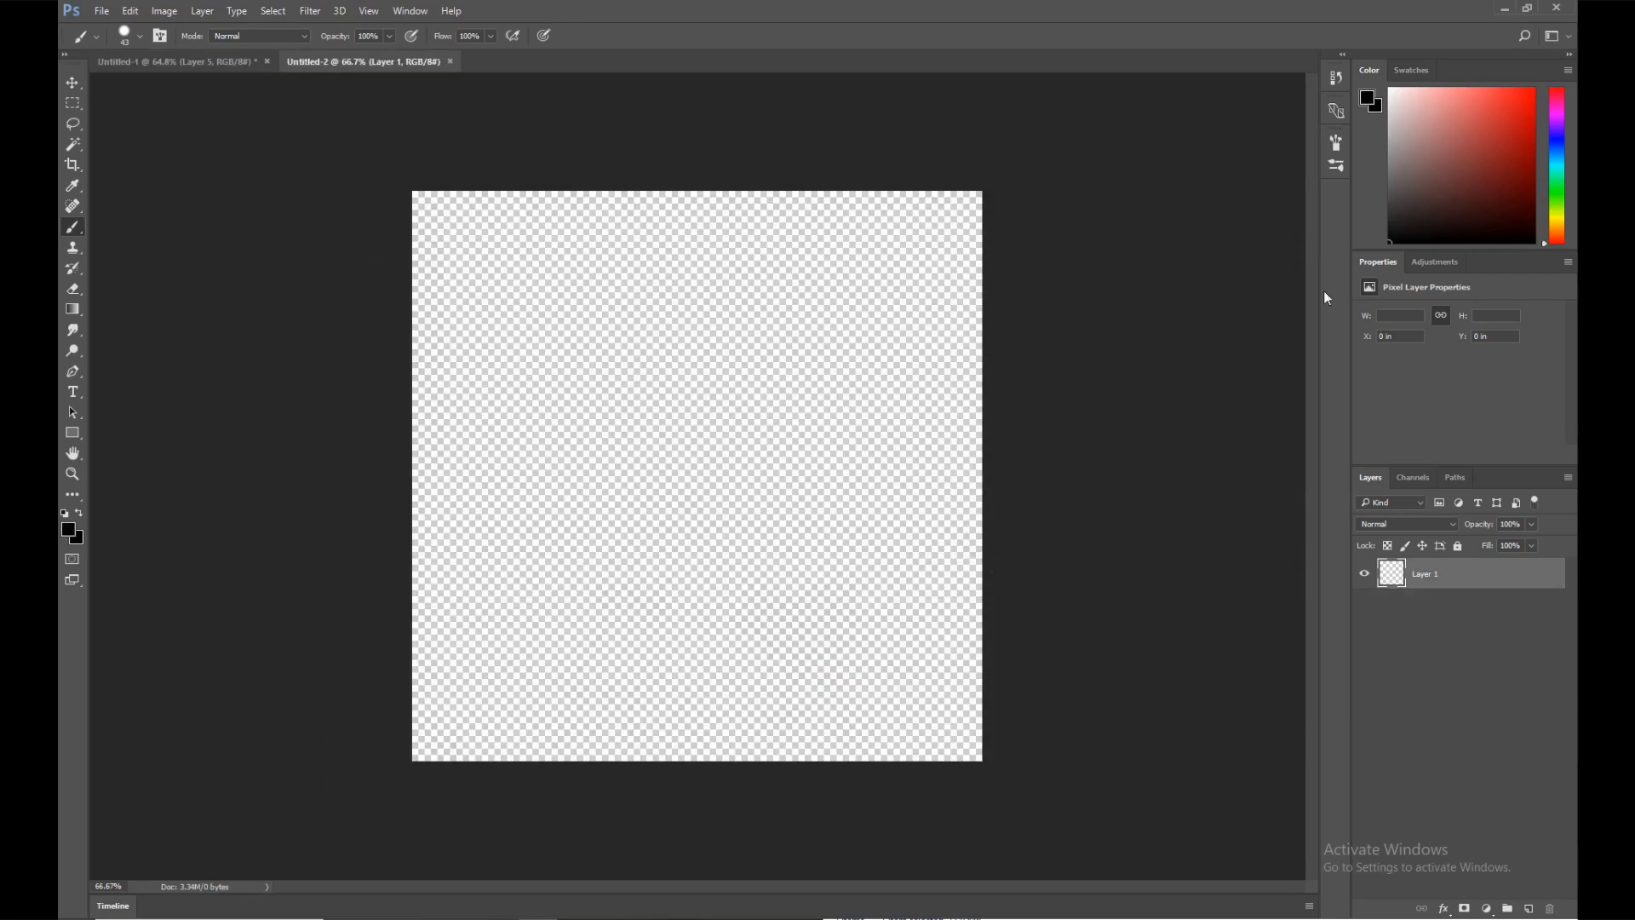
pyautogui.hotkey('alt', 'BackSpace')
pyautogui.hotkey('ctrl', 'shift', 'alt', 'n')
# Paint a light-grey S-shaped stroke from the canvas's bottom edge to its top with a soft 0% hardness brush
pyautogui.press('x')
pyautogui.rightClick(700, 440)
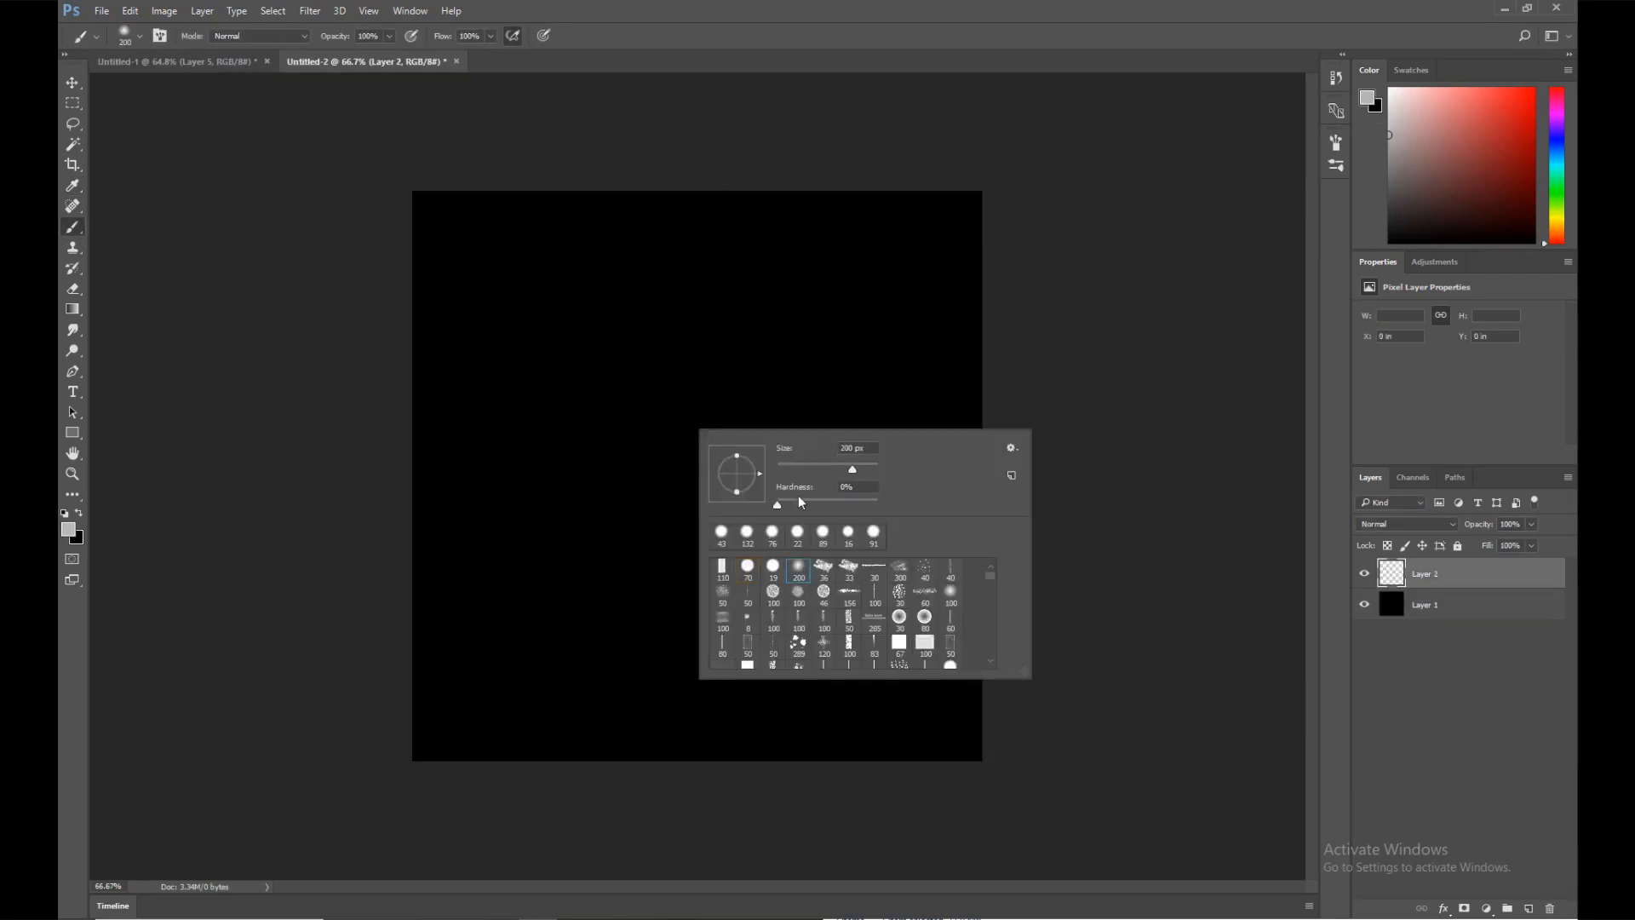
pyautogui.doubleClick(801, 573)
pyautogui.moveTo(728, 746)
pyautogui.mouseDown()
pyautogui.moveTo(596, 539)
pyautogui.moveTo(685, 91)
pyautogui.mouseUp()
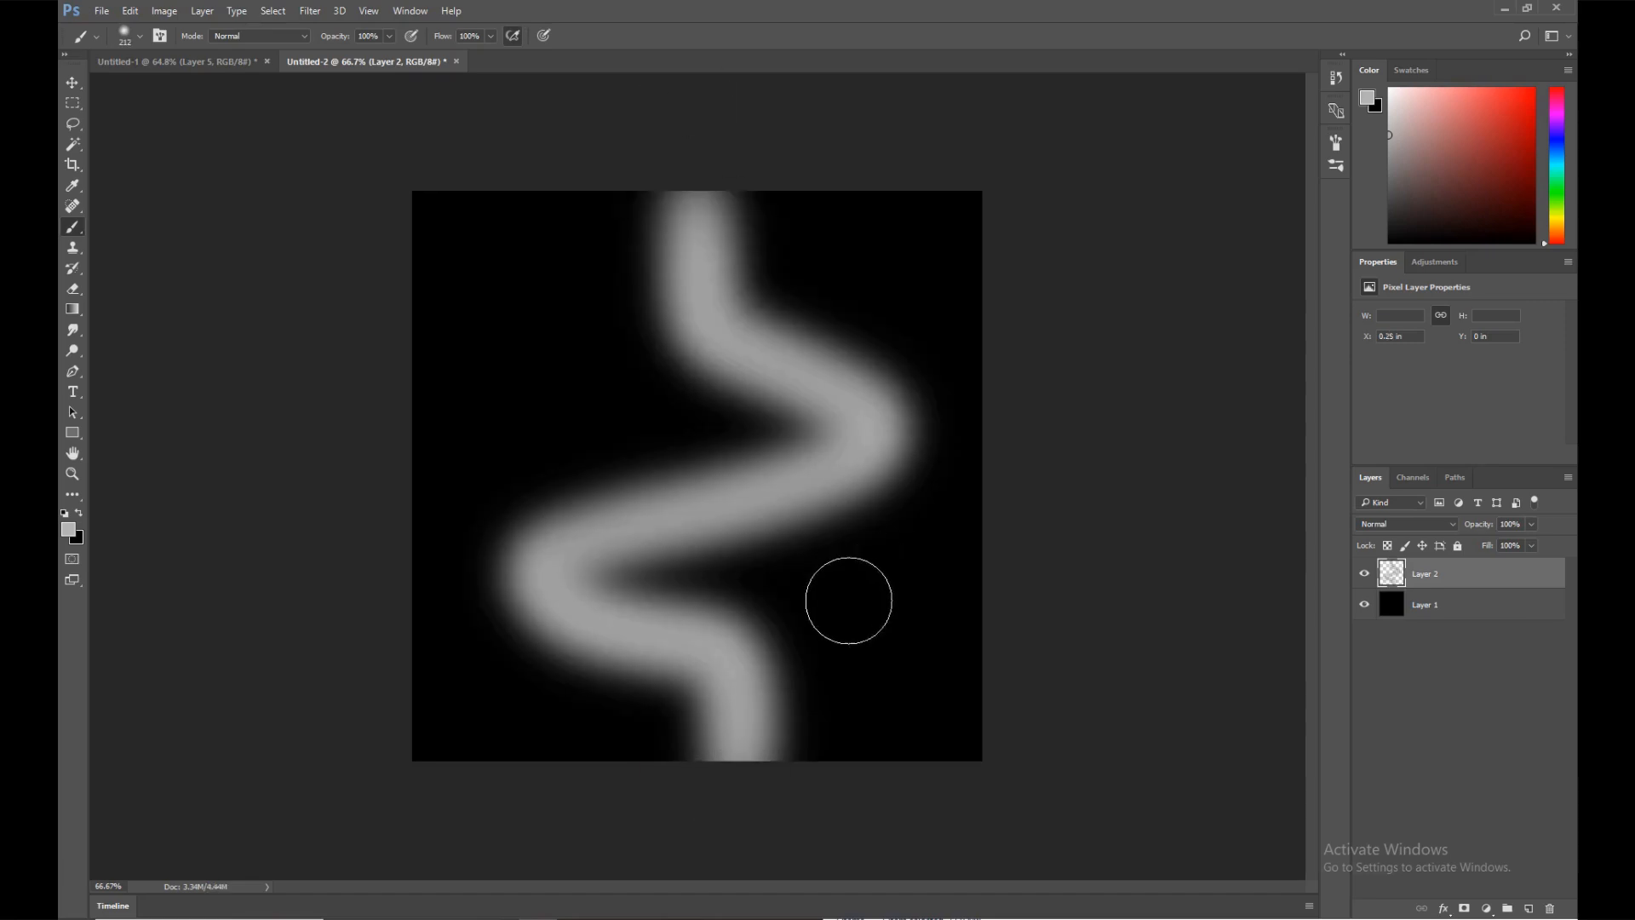
# Rescale the S-shaped stroke slightly in width from its right side
pyautogui.hotkey('ctrl', 't')
pyautogui.moveTo(964, 476)
pyautogui.keyDown('shift'); pyautogui.mouseDown()
pyautogui.moveTo(1027, 430)
pyautogui.moveTo(939, 477)
pyautogui.mouseUp(); pyautogui.keyUp('shift')
pyautogui.press('Return')
# Duplicate the stroke layer, place the copy below the original and blur it into a wide glow
pyautogui.hotkey('ctrl', 'j')
pyautogui.hotkey('ctrl', '[')
pyautogui.click(311, 11)
pyautogui.moveTo(349, 185)
pyautogui.click(576, 247)
pyautogui.click(1105, 225)
# Adjust the width of the sharp stroke on Layer 2 from its left side
pyautogui.click(1439, 574)
pyautogui.hotkey('ctrl', 't')
pyautogui.press('Escape')
pyautogui.hotkey('ctrl', 't')
pyautogui.keyDown('shift'); pyautogui.moveTo(417, 476); pyautogui.dragTo(440, 476); pyautogui.keyUp('shift')
pyautogui.press('Return')
pyautogui.press('b')
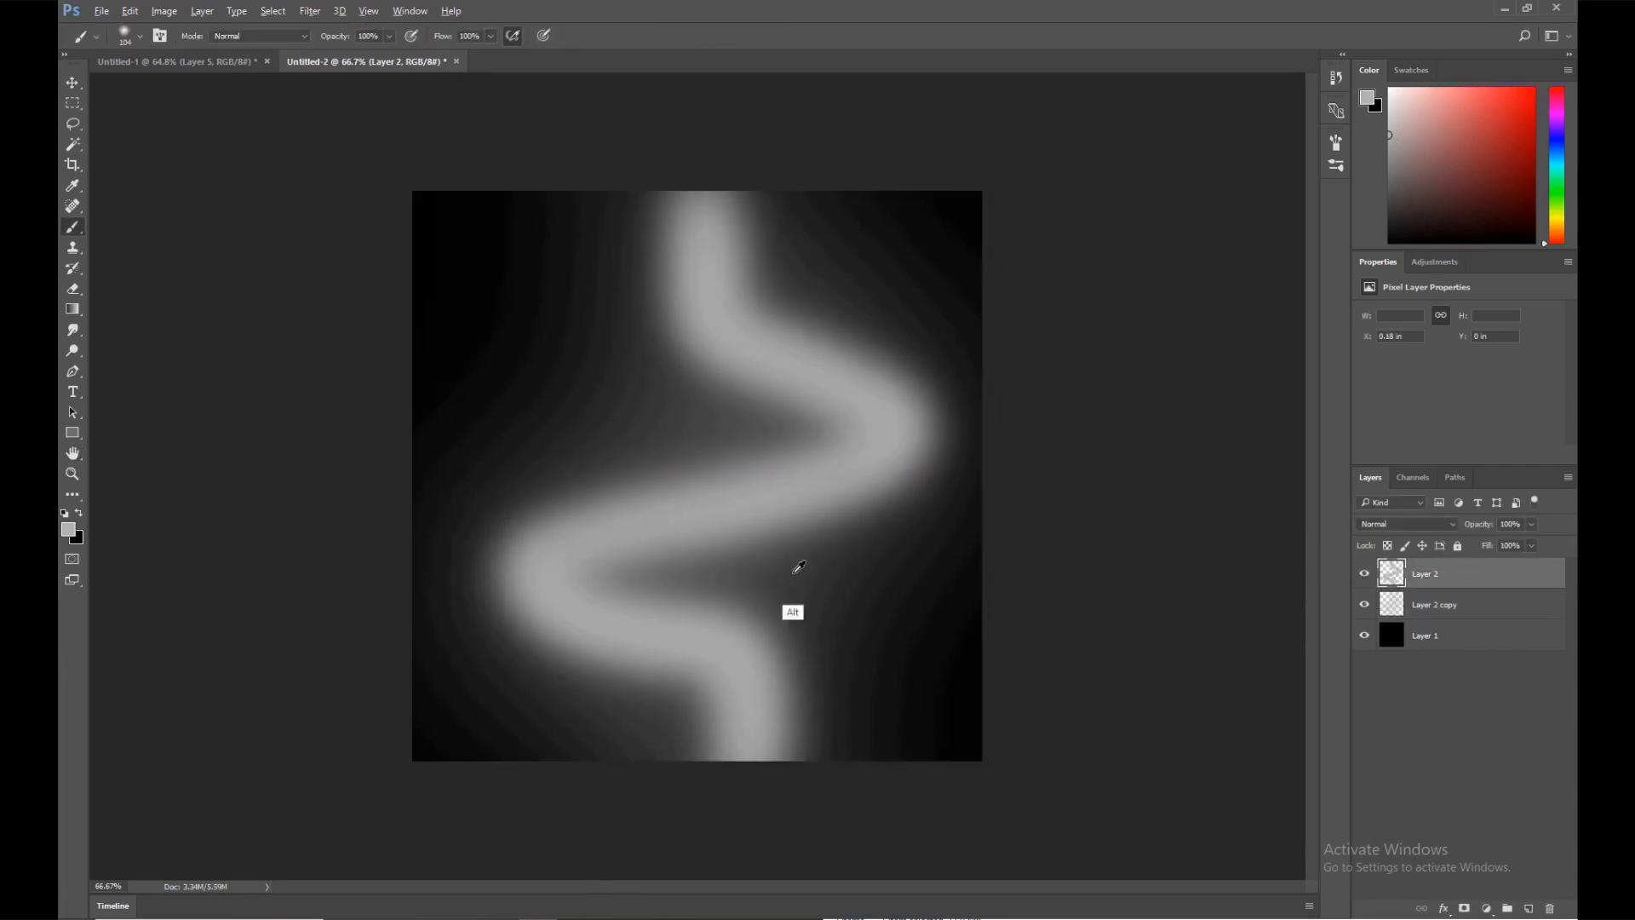
# Darken the hollows inside both bends of the S-shaped stroke with a large soft brush in sampled dark grey
pyautogui.keyDown('alt'); pyautogui.click(866, 558); pyautogui.keyUp('alt')
pyautogui.keyDown('alt'); pyautogui.moveTo(865, 564); pyautogui.dragTo(920, 564, button='right'); pyautogui.keyUp('alt')
pyautogui.moveTo(843, 579); pyautogui.dragTo(651, 584)
pyautogui.moveTo(562, 421); pyautogui.dragTo(732, 430)
# Paint soft black over the upper-right corner, the left side and the lower-left area around the stroke
pyautogui.keyDown('alt'); pyautogui.click(941, 299); pyautogui.keyUp('alt')
pyautogui.keyDown('alt'); pyautogui.moveTo(941, 255); pyautogui.dragTo(978, 256, button='right'); pyautogui.keyUp('alt')
pyautogui.moveTo(958, 256); pyautogui.dragTo(886, 234)
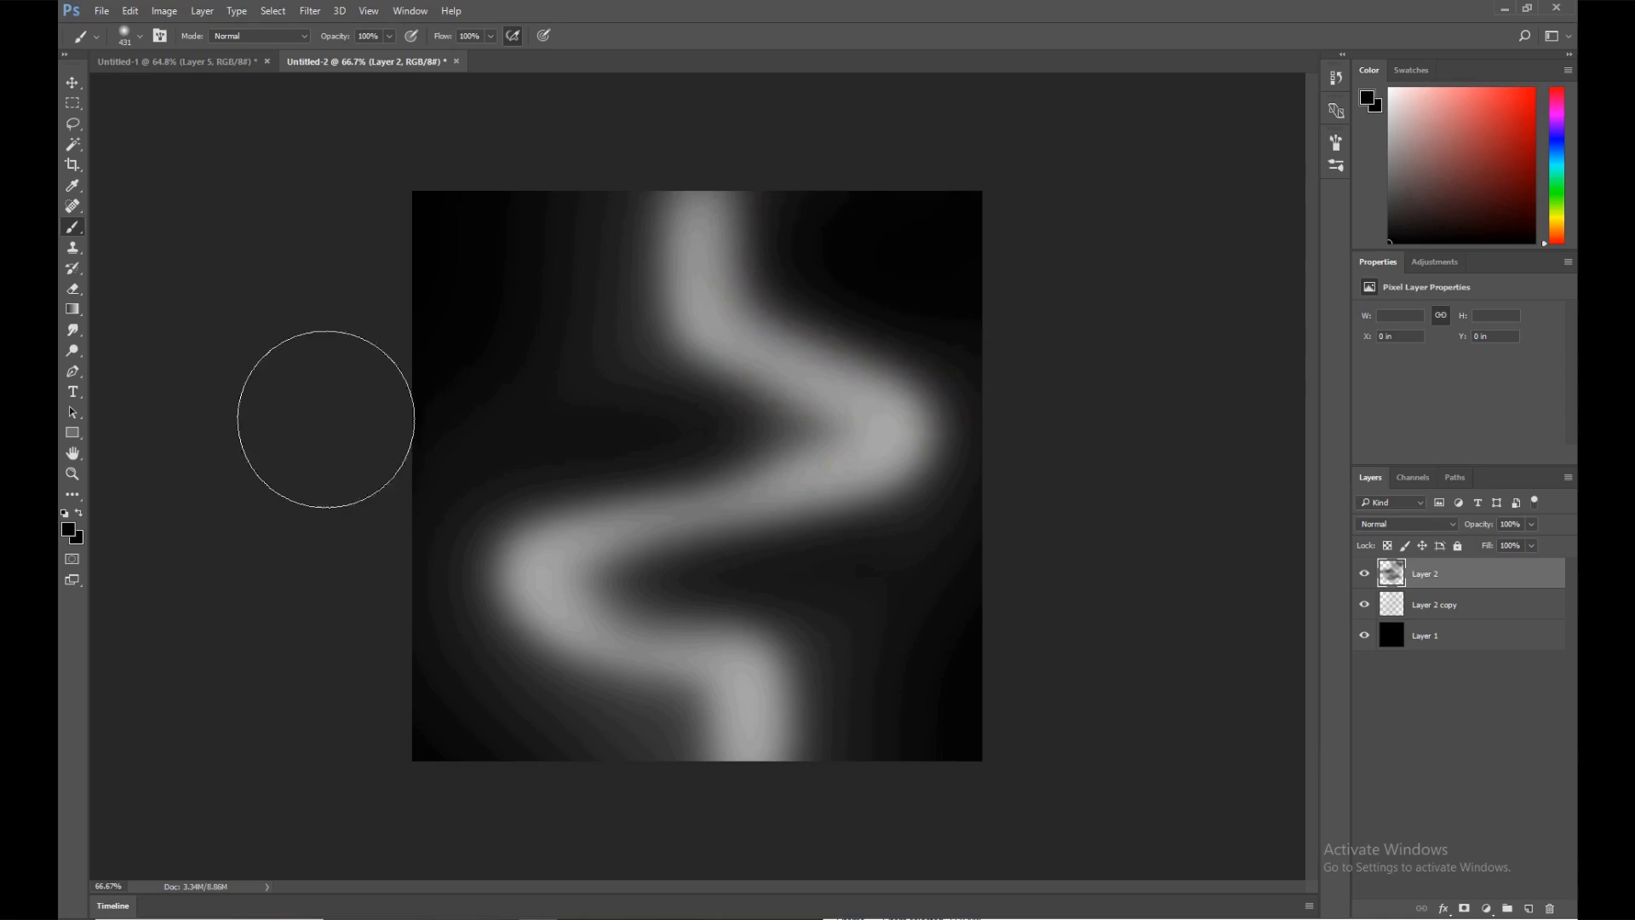
pyautogui.moveTo(362, 383); pyautogui.dragTo(511, 404)
pyautogui.moveTo(443, 668); pyautogui.dragTo(700, 752)
pyautogui.moveTo(822, 247)
pyautogui.mouseDown()
pyautogui.moveTo(875, 233)
pyautogui.moveTo(893, 298)
pyautogui.mouseUp()
# Repaint the lower bend of the stroke in sampled light grey with a smaller soft brush
pyautogui.keyDown('alt'); pyautogui.moveTo(798, 592); pyautogui.dragTo(736, 583, button='right'); pyautogui.keyUp('alt')
pyautogui.keyDown('alt'); pyautogui.click(554, 563); pyautogui.keyUp('alt')
pyautogui.moveTo(755, 688); pyautogui.dragTo(580, 598)
pyautogui.click(628, 432)
pyautogui.hotkey('ctrl', 'z')
pyautogui.moveTo(498, 281); pyautogui.dragTo(538, 459)
pyautogui.hotkey('ctrl', 'z')
# Using pen-pressure opacity, smooth the S-shaped stroke in light grey and darken the areas around its bends with a larger soft brush in sampled black
pyautogui.click(411, 36)
pyautogui.keyDown('alt'); pyautogui.moveTo(734, 628); pyautogui.dragTo(718, 627, button='right'); pyautogui.keyUp('alt')
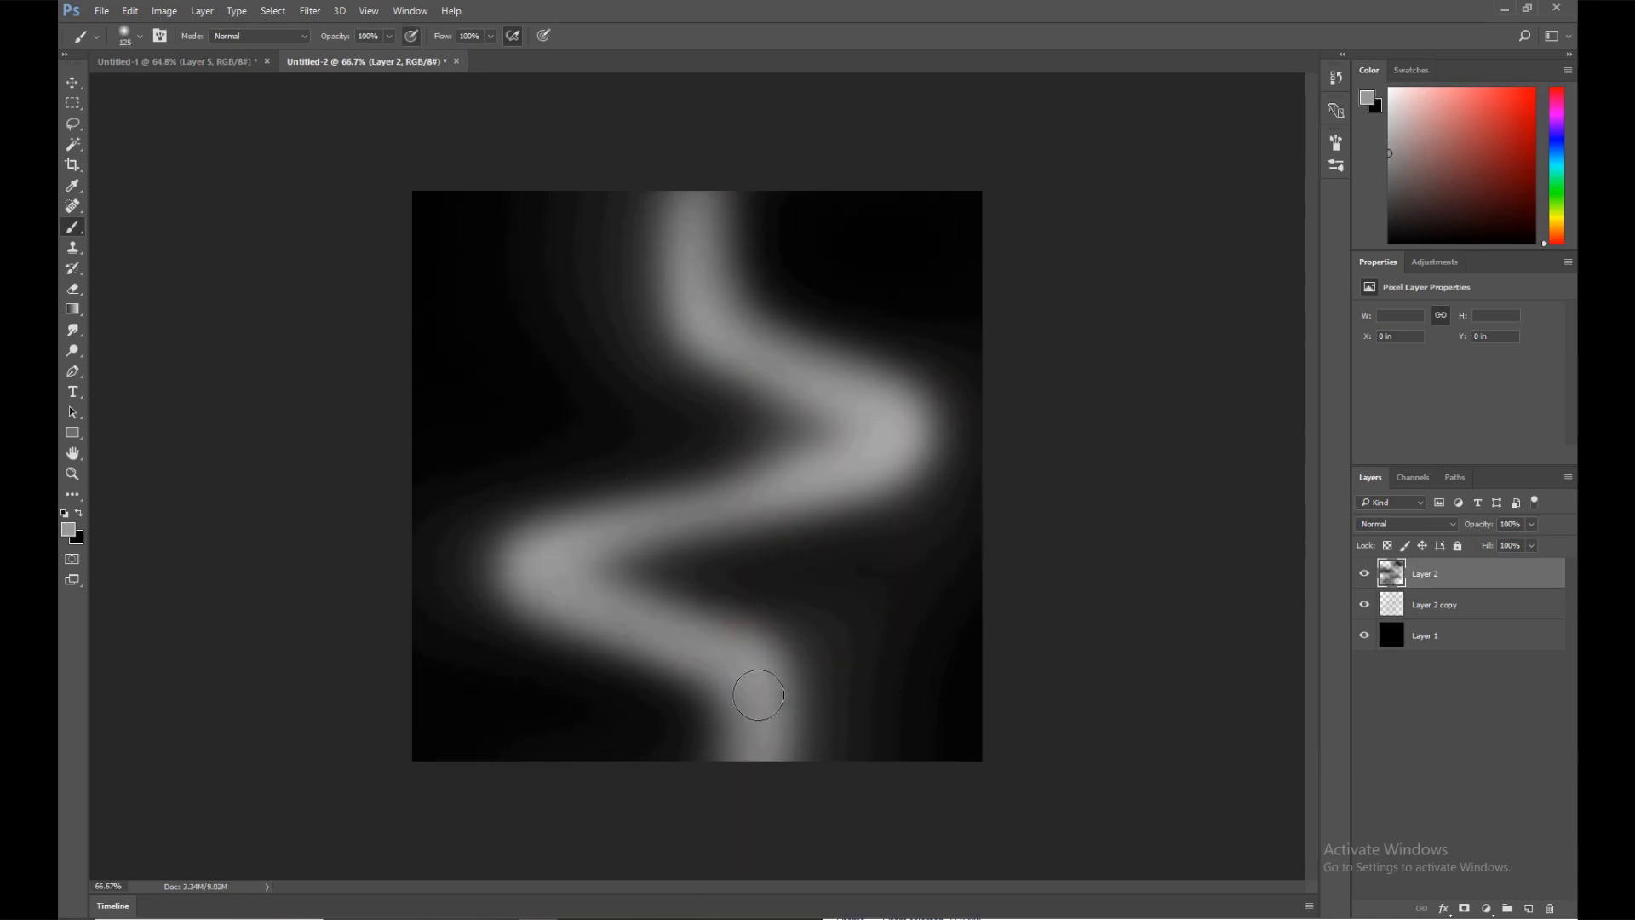
pyautogui.keyDown('alt'); pyautogui.click(588, 451); pyautogui.keyUp('alt')
pyautogui.keyDown('alt'); pyautogui.moveTo(558, 470); pyautogui.dragTo(595, 470, button='right'); pyautogui.keyUp('alt')
pyautogui.moveTo(925, 685); pyautogui.dragTo(915, 511)
pyautogui.moveTo(633, 395); pyautogui.dragTo(788, 434)
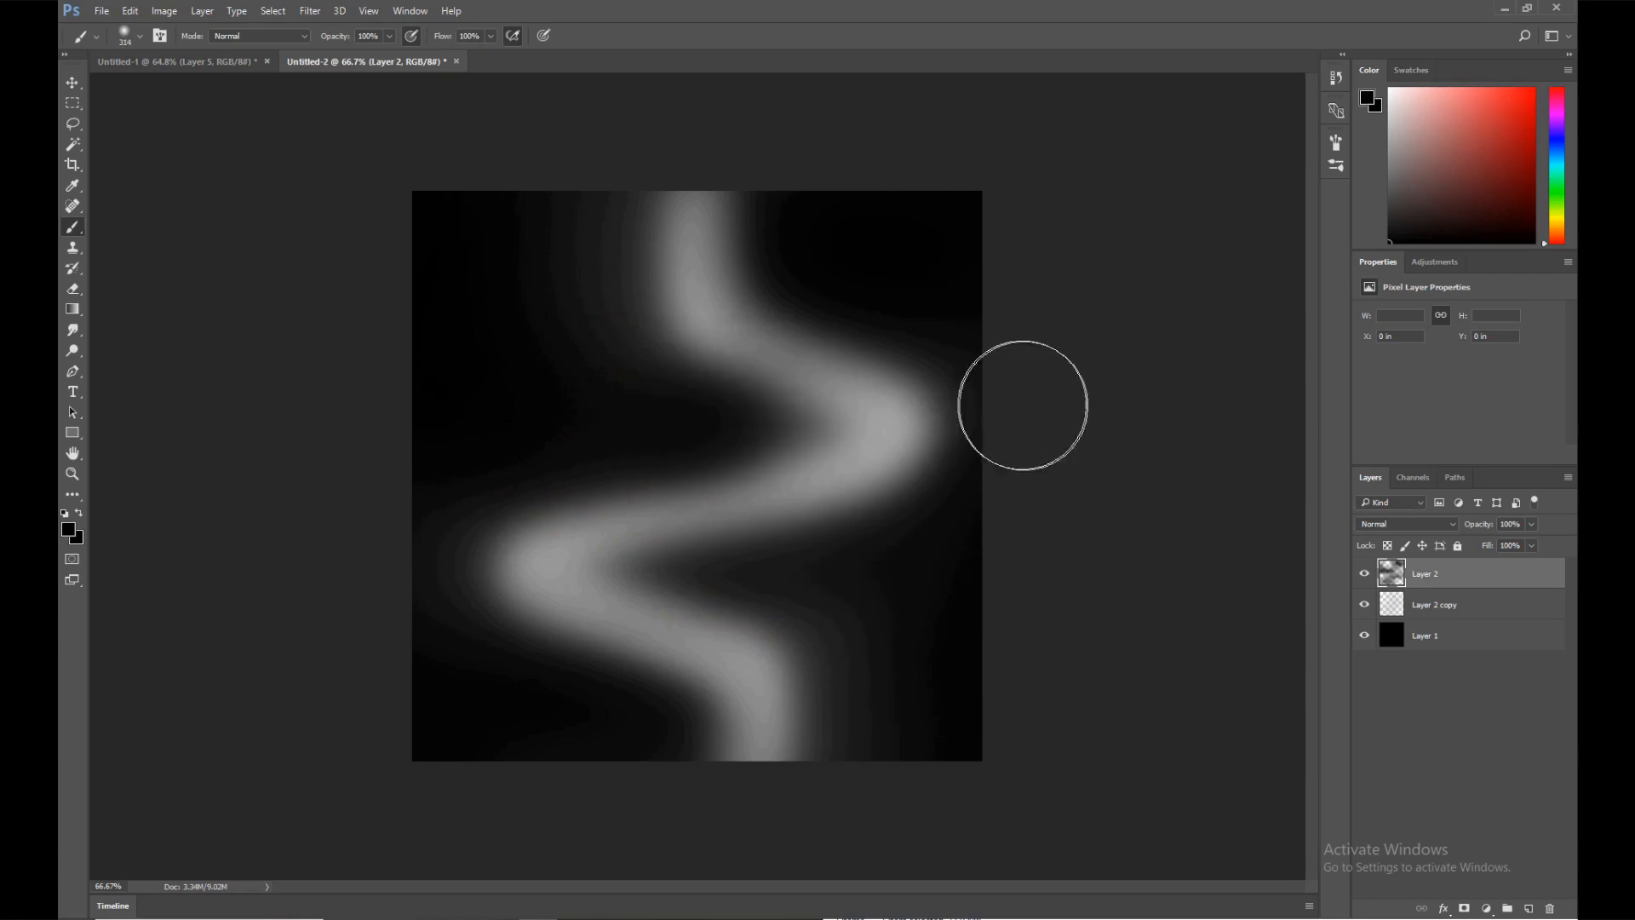
# Place the cat photo IMG_0598 into the document as a new layer above Layer 2
pyautogui.moveTo(400, 904)
pyautogui.click(343, 890)
pyautogui.moveTo(1001, 544); pyautogui.dragTo(667, 401)
pyautogui.press('Return')
pyautogui.press('e')
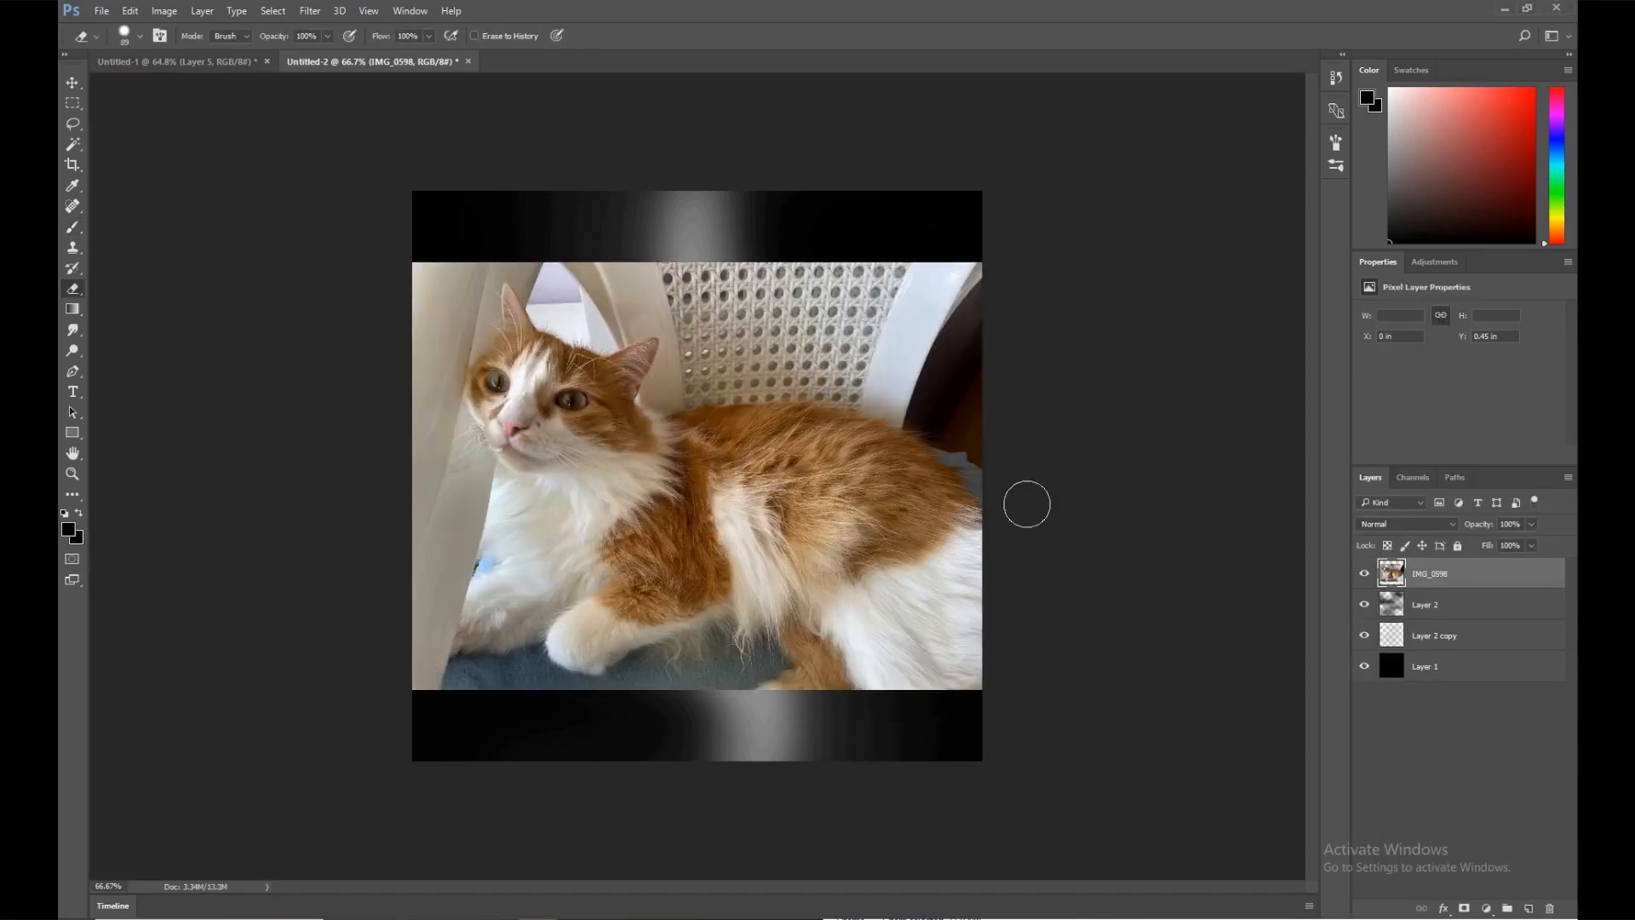
# Enlarge the cat photo proportionally far beyond the canvas and shift it towards its fur area
pyautogui.keyDown('ctrl'); pyautogui.moveTo(1024, 494); pyautogui.dragTo(903, 549); pyautogui.keyUp('ctrl')
pyautogui.hotkey('ctrl', 't')
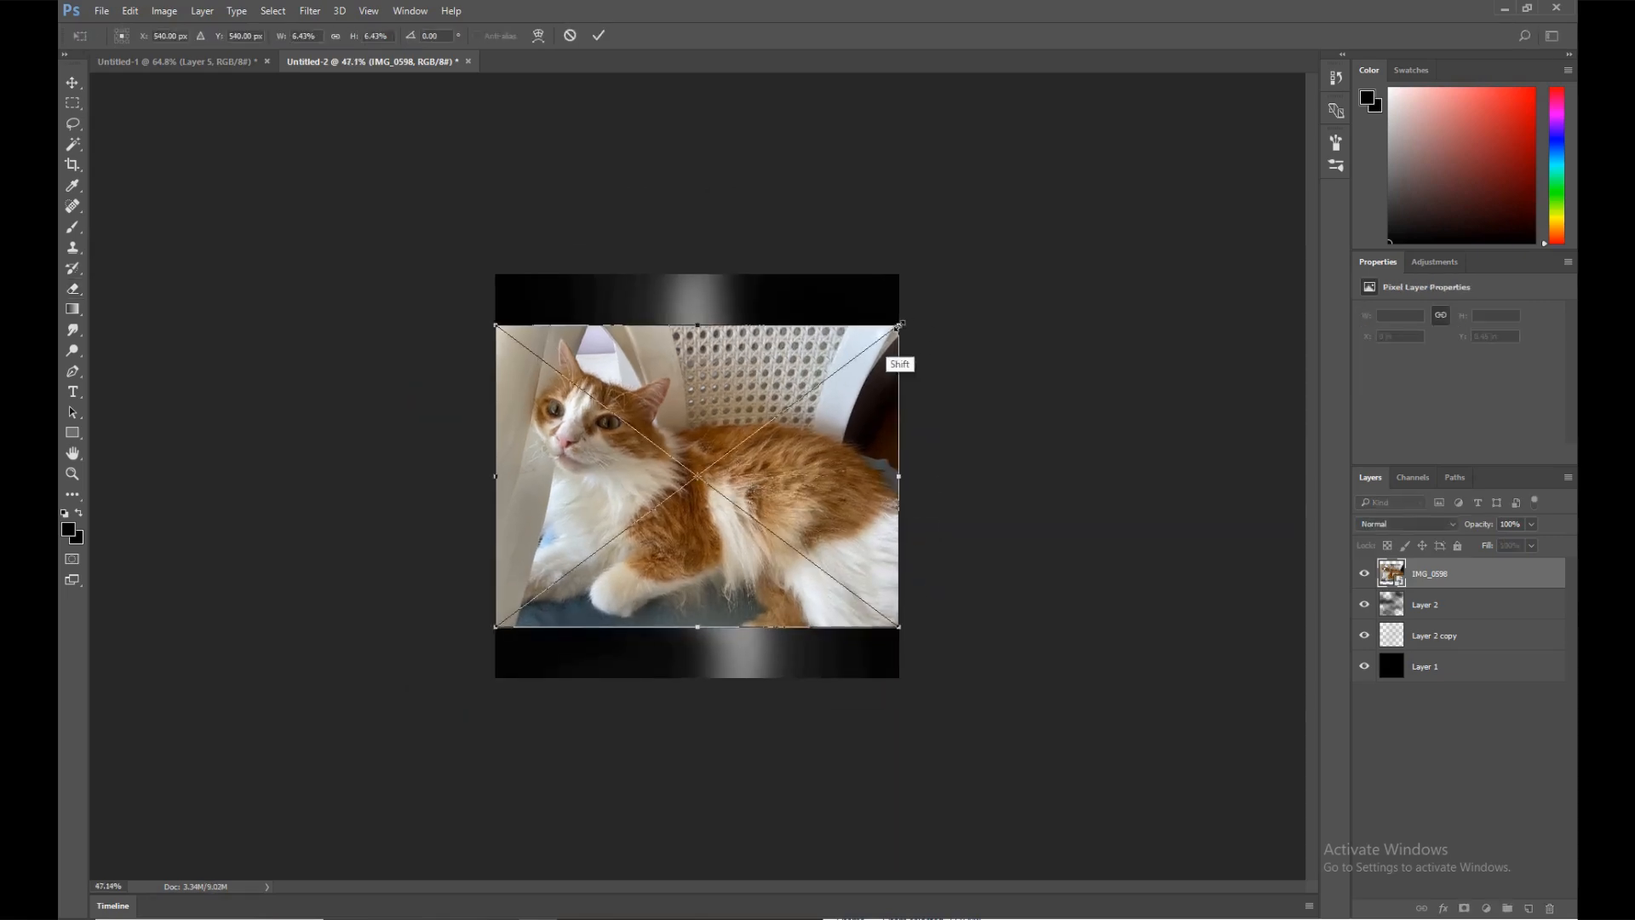
pyautogui.keyDown('shift'); pyautogui.moveTo(900, 325); pyautogui.dragTo(1109, 168); pyautogui.keyUp('shift')
pyautogui.moveTo(1014, 281); pyautogui.dragTo(794, 396)
pyautogui.keyDown('shift'); pyautogui.moveTo(891, 285); pyautogui.dragTo(1117, 114); pyautogui.keyUp('shift')
pyautogui.moveTo(1022, 281); pyautogui.dragTo(905, 339)
pyautogui.keyDown('shift'); pyautogui.moveTo(999, 173); pyautogui.dragTo(1062, 127); pyautogui.keyUp('shift')
pyautogui.moveTo(981, 358); pyautogui.dragTo(924, 334)
# Rotate the enlarged cat photo and reposition it so that fur covers the whole canvas
pyautogui.moveTo(979, 247); pyautogui.dragTo(504, 193)
pyautogui.moveTo(833, 386); pyautogui.dragTo(811, 409)
pyautogui.moveTo(857, 477)
pyautogui.mouseDown()
pyautogui.moveTo(912, 462)
pyautogui.moveTo(842, 488)
pyautogui.mouseUp()
pyautogui.moveTo(895, 489); pyautogui.dragTo(924, 484)
pyautogui.moveTo(898, 594); pyautogui.dragTo(891, 650)
pyautogui.moveTo(645, 840); pyautogui.dragTo(653, 767)
pyautogui.moveTo(714, 671); pyautogui.dragTo(703, 675)
pyautogui.moveTo(907, 518); pyautogui.dragTo(927, 519)
pyautogui.moveTo(906, 524); pyautogui.dragTo(971, 517)
pyautogui.press('Return')
pyautogui.click(972, 516)
pyautogui.press('Return')
# Desaturate the fur photo to greyscale with Hue/Saturation
pyautogui.hotkey('ctrl', 'u')
pyautogui.moveTo(960, 349); pyautogui.dragTo(864, 343)
pyautogui.click(1124, 238)
pyautogui.press('e')
pyautogui.keyDown('alt'); pyautogui.scroll(2, 1054, 508); pyautogui.keyUp('alt')
# Darken the fur layer with Hue/Saturation and set its blend mode to Exclusion after trying Subtract
pyautogui.click(1393, 524)
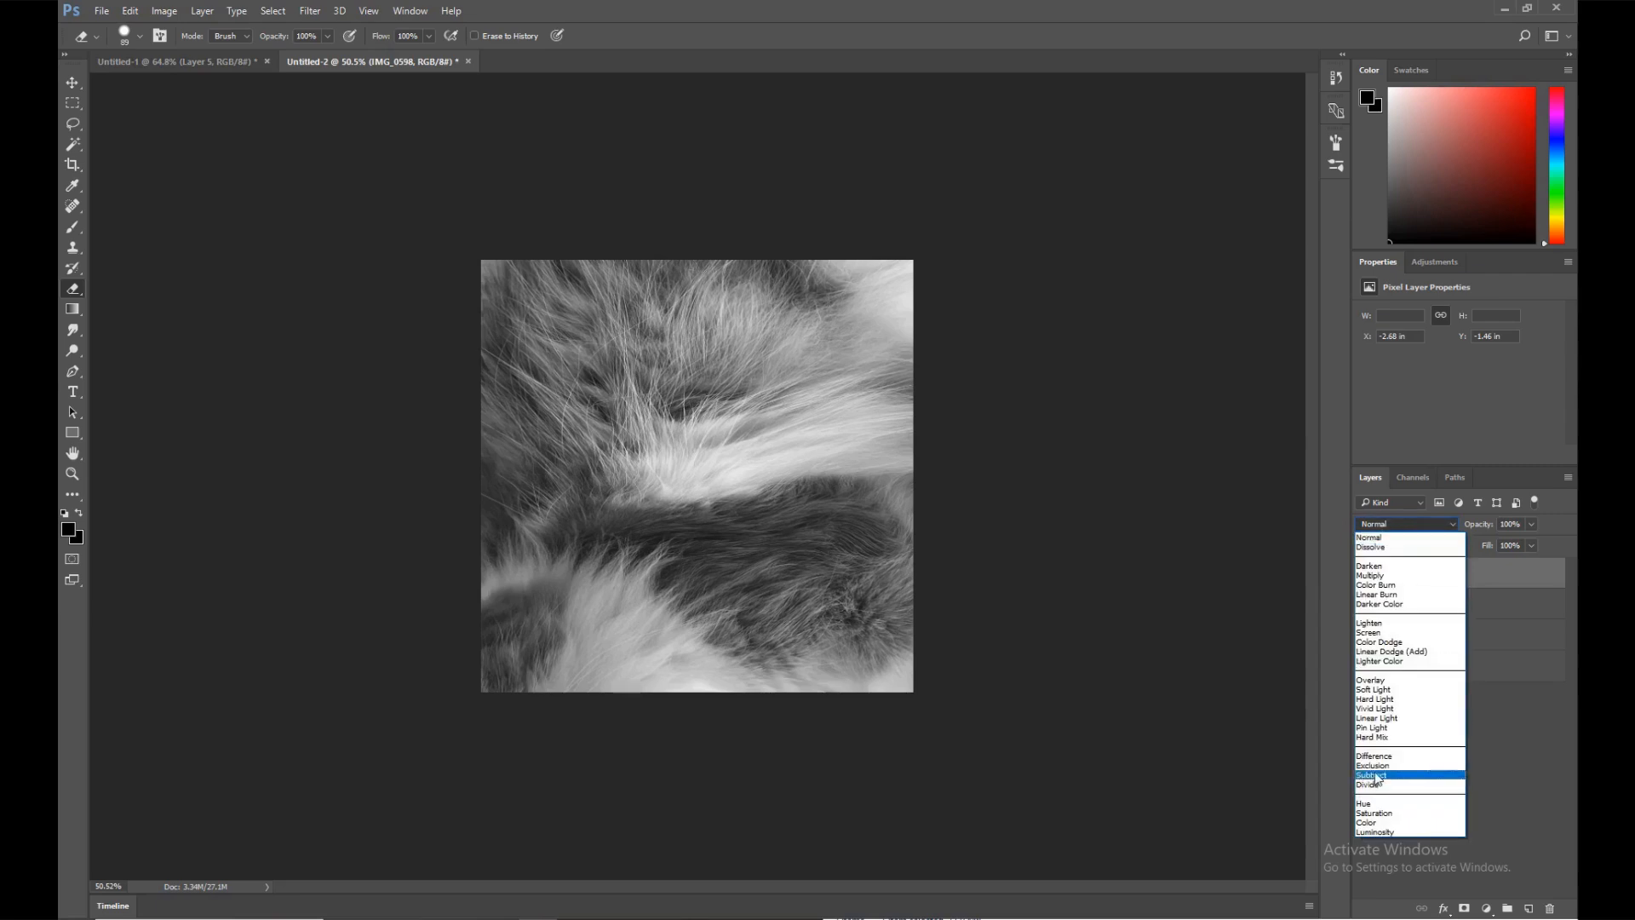
pyautogui.click(1383, 775)
pyautogui.hotkey('ctrl', 'u')
pyautogui.moveTo(959, 382); pyautogui.dragTo(902, 385)
pyautogui.click(1127, 238)
pyautogui.click(1394, 522)
pyautogui.click(1103, 488)
# Adjust the fur layer's Levels with a midtone input of 0.58 and a white input of 115
pyautogui.hotkey('ctrl', 'l')
pyautogui.moveTo(1075, 389); pyautogui.dragTo(964, 389)
pyautogui.moveTo(921, 389); pyautogui.dragTo(934, 388)
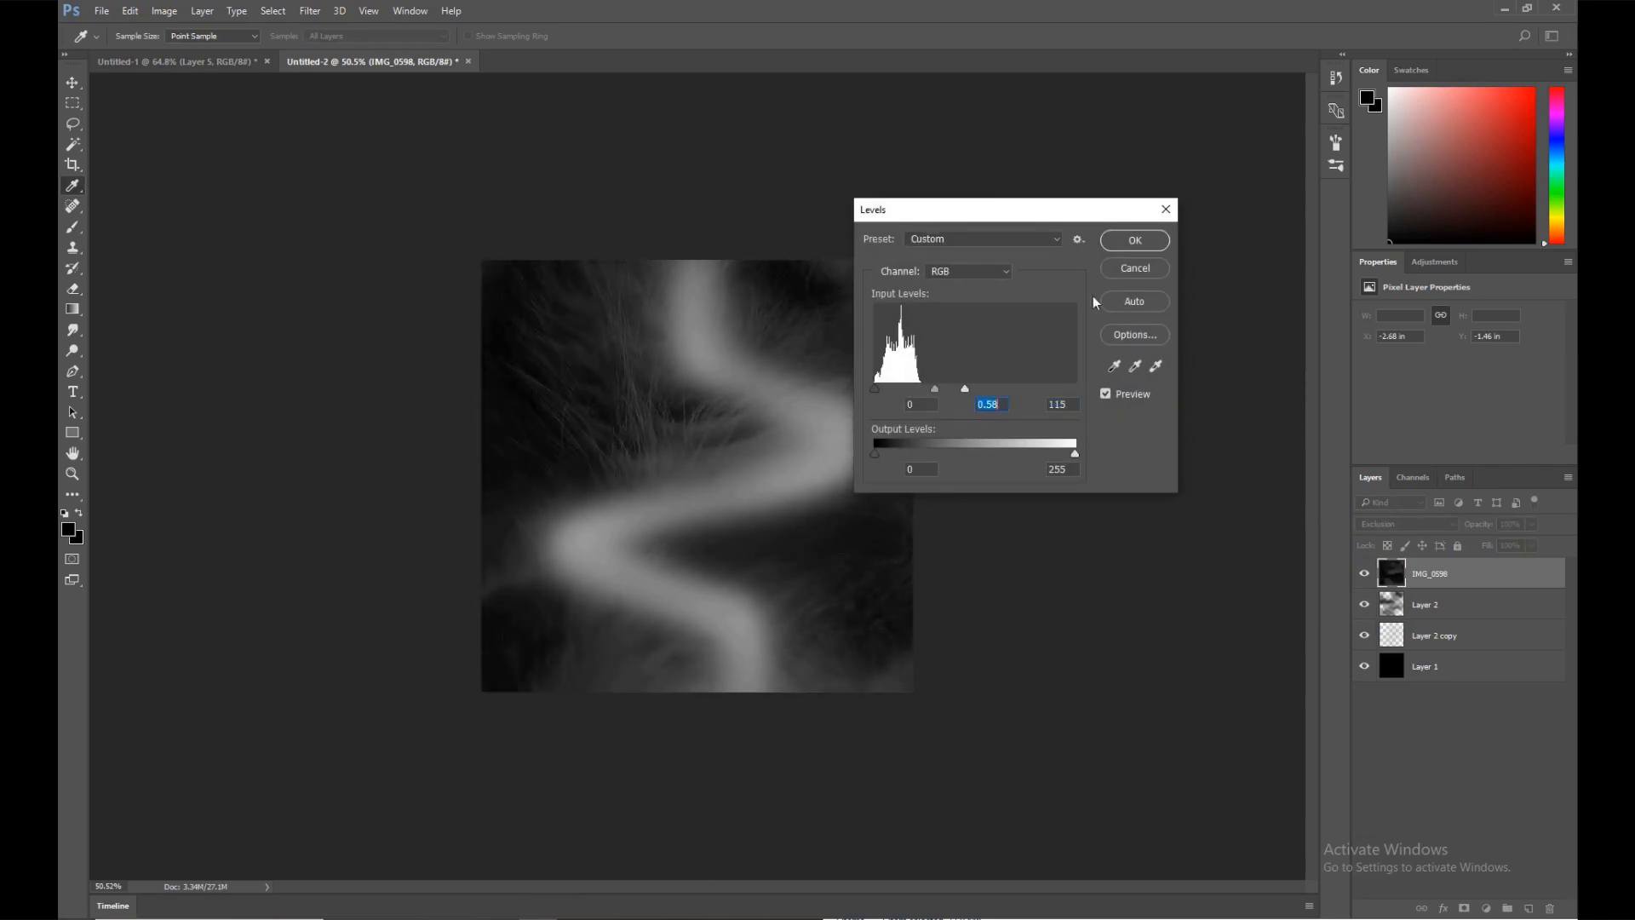
pyautogui.click(1145, 242)
pyautogui.press('e')
pyautogui.click(1393, 606)
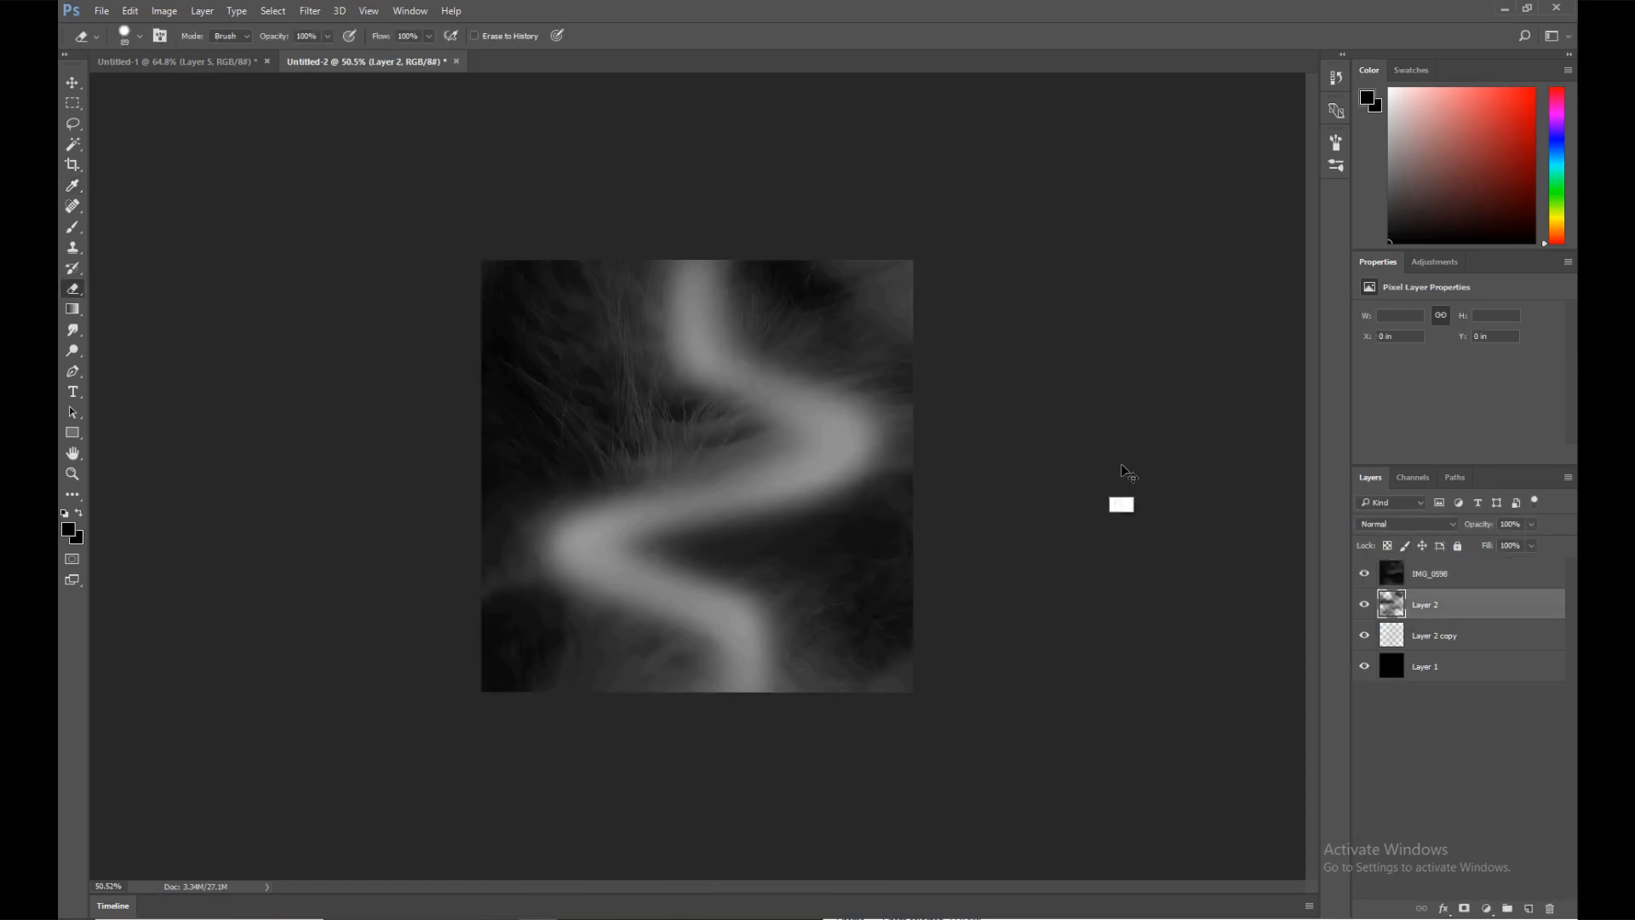
pyautogui.hotkey('ctrl', 'l')
pyautogui.press('Escape')
pyautogui.hotkey('ctrl', 'alt', 'z')
pyautogui.keyDown('alt'); pyautogui.scroll(-1, 1208, 541); pyautogui.keyUp('alt')
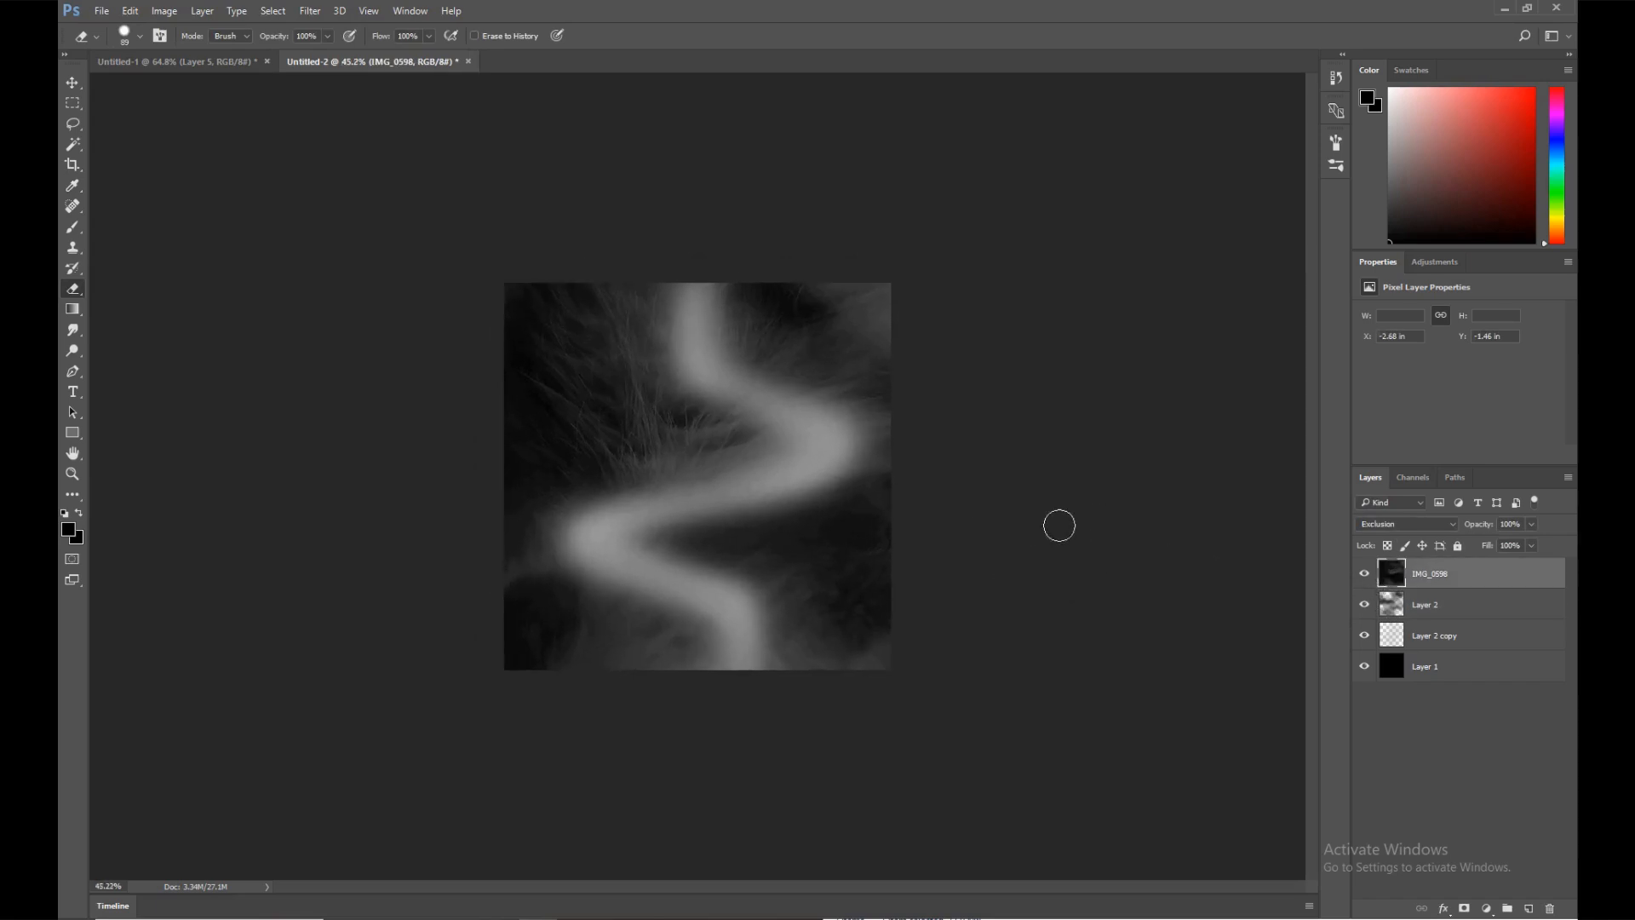
# Stamp the visible layers into a new layer and squash it vertically into the lower half of the canvas
pyautogui.hotkey('ctrl', 'shift', 'alt', 'e')
pyautogui.hotkey('ctrl', 't')
pyautogui.moveTo(698, 284); pyautogui.dragTo(701, 477)
pyautogui.press('Return')
# Duplicate the squashed layer into the upper half of the canvas and flip the copy horizontally, aligning the two halves
pyautogui.keyDown('ctrl'); pyautogui.keyDown('alt'); pyautogui.keyDown('shift'); pyautogui.moveTo(835, 598); pyautogui.dragTo(837, 430); pyautogui.keyUp('shift'); pyautogui.keyUp('alt'); pyautogui.keyUp('ctrl')
pyautogui.hotkey('ctrl', 't')
pyautogui.keyDown('shift'); pyautogui.moveTo(930, 385); pyautogui.dragTo(490, 417); pyautogui.keyUp('shift')
pyautogui.press('Return')
pyautogui.keyDown('ctrl'); pyautogui.keyDown('shift'); pyautogui.moveTo(832, 473); pyautogui.dragTo(831, 447); pyautogui.keyUp('shift'); pyautogui.keyUp('ctrl')
pyautogui.keyDown('alt'); pyautogui.scroll(4, 827, 374); pyautogui.keyUp('alt')
pyautogui.keyDown('ctrl'); pyautogui.keyDown('shift'); pyautogui.moveTo(831, 375); pyautogui.dragTo(831, 376); pyautogui.keyUp('shift'); pyautogui.keyUp('ctrl')
pyautogui.keyDown('alt'); pyautogui.scroll(2, 832, 390); pyautogui.keyUp('alt')
pyautogui.keyDown('alt'); pyautogui.scroll(-3, 771, 494); pyautogui.keyUp('alt')
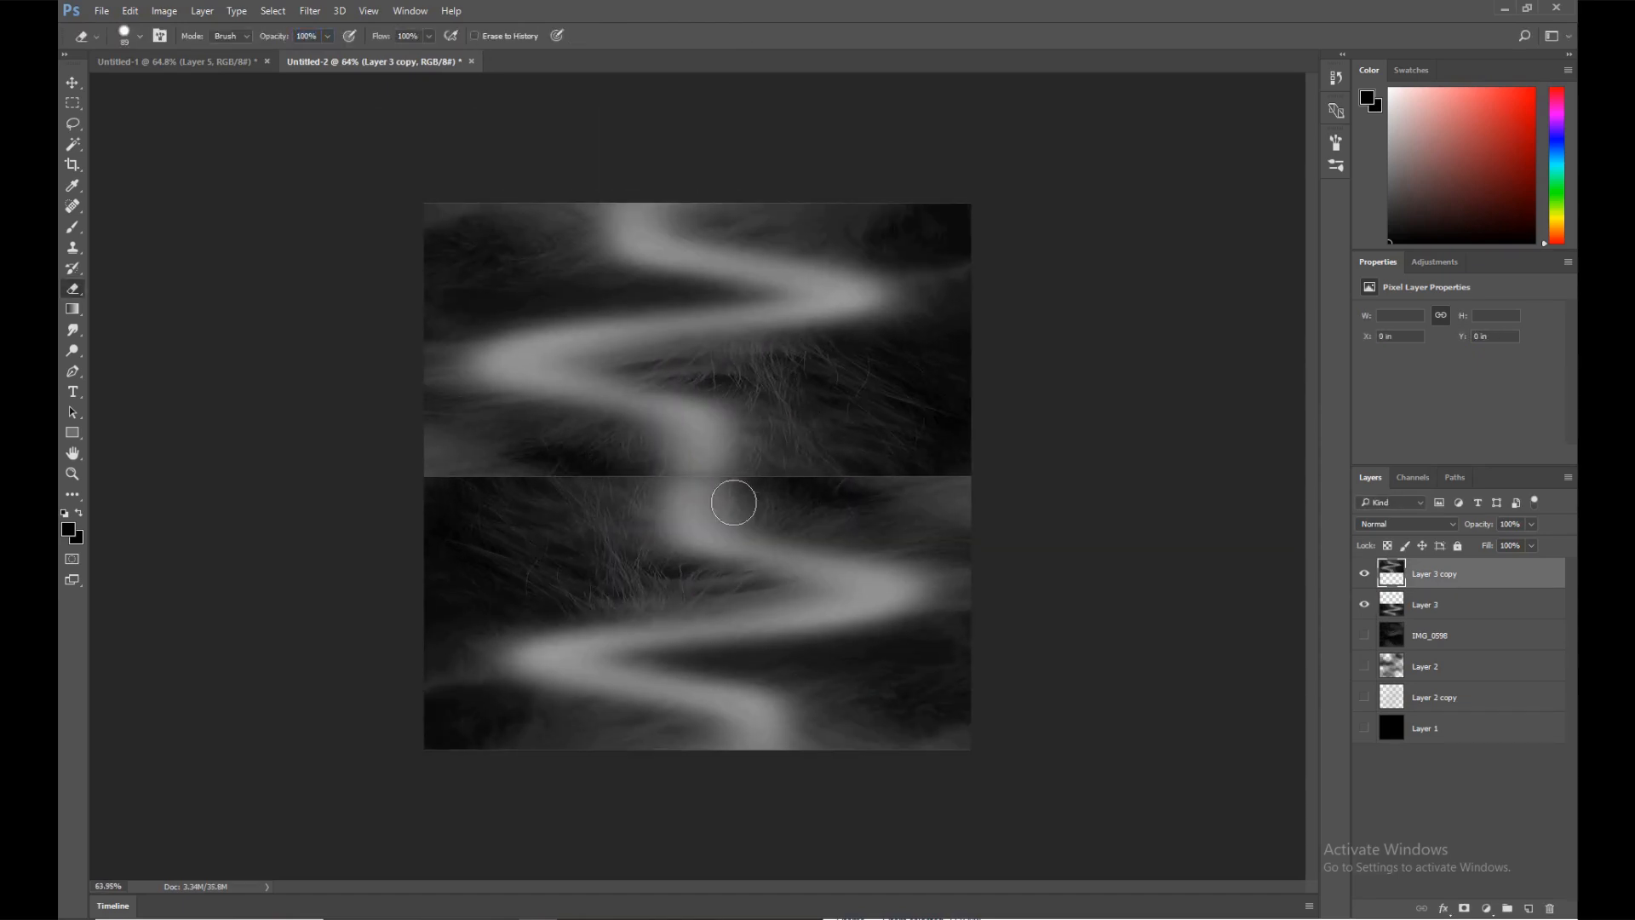
# Stamp both halves into a new layer and smudge away the horizontal seam across the middle with the Smudge tool
pyautogui.hotkey('ctrl', 'alt', 'shift', 'e')
pyautogui.keyDown('alt'); pyautogui.scroll(1, 732, 502); pyautogui.keyUp('alt')
pyautogui.press('b')
pyautogui.keyDown('alt'); pyautogui.scroll(2, 614, 468); pyautogui.keyUp('alt')
pyautogui.keyDown('alt'); pyautogui.scroll(-1, 613, 464); pyautogui.keyUp('alt')
pyautogui.click(73, 332)
pyautogui.moveTo(538, 480)
pyautogui.keyDown('alt'); pyautogui.mouseDown(button='right')
pyautogui.moveTo(553, 491)
pyautogui.moveTo(572, 455)
pyautogui.mouseUp(button='right'); pyautogui.keyUp('alt')
pyautogui.moveTo(460, 477)
pyautogui.mouseDown()
pyautogui.moveTo(478, 442)
pyautogui.moveTo(602, 452)
pyautogui.moveTo(587, 481)
pyautogui.mouseUp()
pyautogui.rightClick(520, 471)
pyautogui.moveTo(800, 503)
pyautogui.mouseDown()
pyautogui.moveTo(872, 493)
pyautogui.moveTo(879, 511)
pyautogui.mouseUp()
pyautogui.keyDown('alt'); pyautogui.moveTo(879, 511); pyautogui.dragTo(800, 502, button='right'); pyautogui.keyUp('alt')
pyautogui.moveTo(799, 501); pyautogui.dragTo(781, 466)
pyautogui.moveTo(924, 498); pyautogui.dragTo(956, 441)
pyautogui.keyDown('alt'); pyautogui.moveTo(630, 477); pyautogui.dragTo(696, 477, button='right'); pyautogui.keyUp('alt')
pyautogui.moveTo(694, 479); pyautogui.dragTo(559, 474)
pyautogui.moveTo(681, 434); pyautogui.dragTo(741, 409)
# Smudge the bends and edges of the light bands on Layer 4 into wavy distortions, varying the brush size
pyautogui.keyDown('alt'); pyautogui.scroll(-3, 759, 442); pyautogui.keyUp('alt')
pyautogui.moveTo(673, 505); pyautogui.dragTo(661, 485)
pyautogui.moveTo(524, 477); pyautogui.dragTo(526, 426)
pyautogui.keyDown('alt'); pyautogui.moveTo(581, 342); pyautogui.dragTo(548, 343, button='right'); pyautogui.keyUp('alt')
pyautogui.moveTo(542, 324); pyautogui.dragTo(540, 356)
pyautogui.moveTo(854, 514); pyautogui.dragTo(858, 538)
pyautogui.keyDown('alt'); pyautogui.moveTo(807, 504); pyautogui.dragTo(830, 503, button='right'); pyautogui.keyUp('alt')
pyautogui.moveTo(875, 460); pyautogui.dragTo(869, 508)
pyautogui.moveTo(759, 446); pyautogui.dragTo(722, 439)
pyautogui.moveTo(599, 578); pyautogui.dragTo(536, 570)
pyautogui.keyDown('alt'); pyautogui.moveTo(584, 591); pyautogui.dragTo(545, 591, button='right'); pyautogui.keyUp('alt')
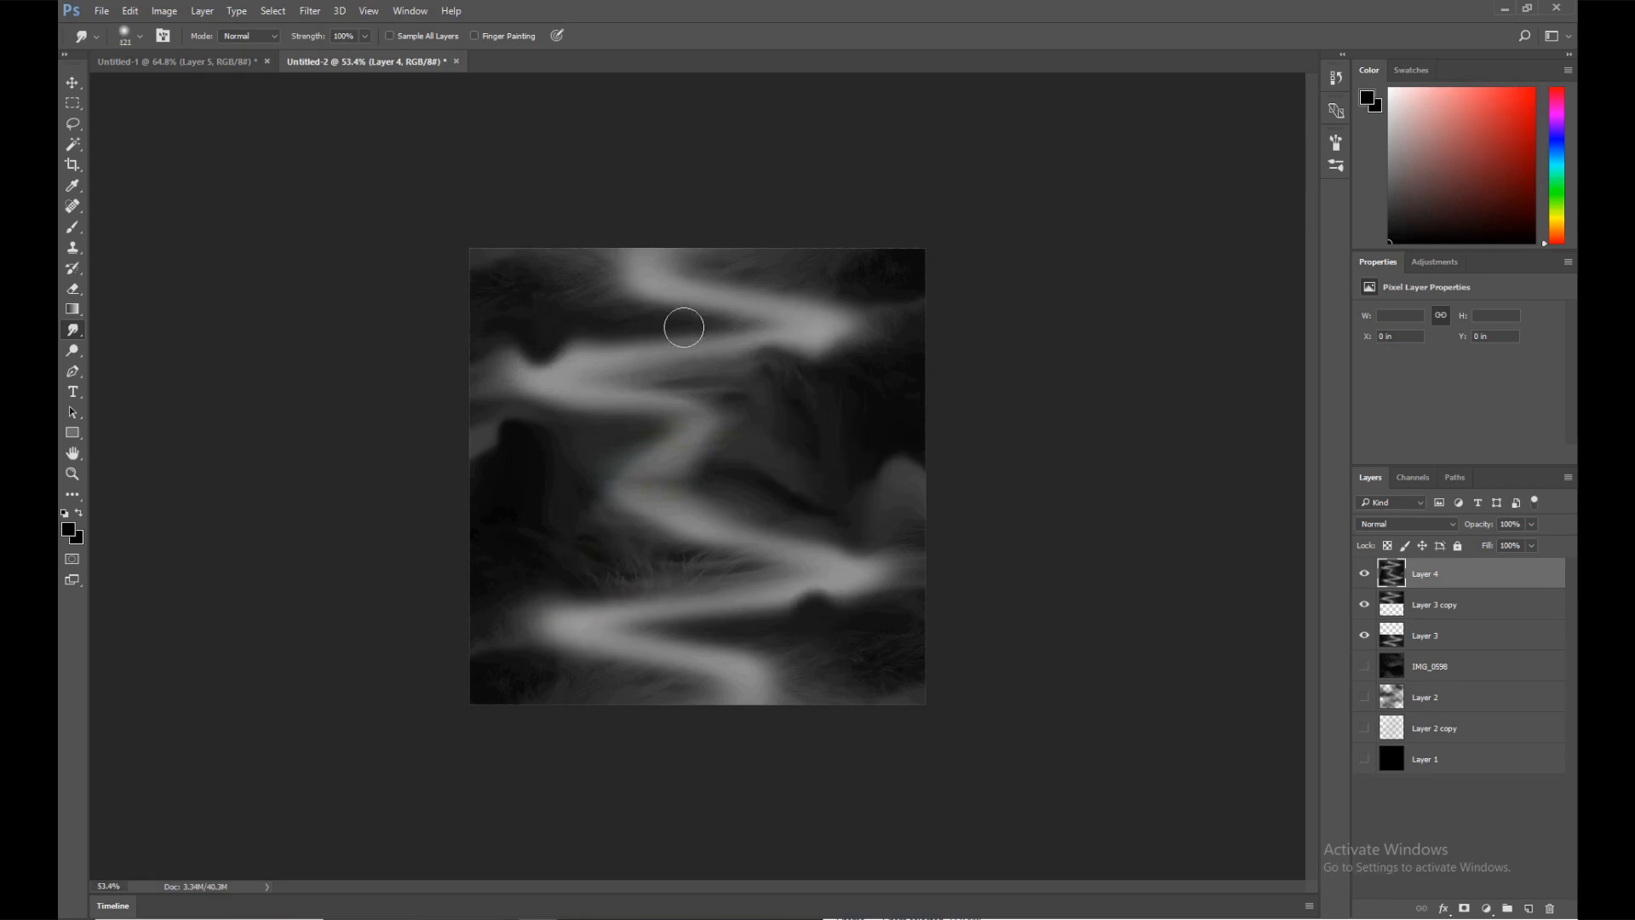
pyautogui.moveTo(700, 555); pyautogui.dragTo(687, 509)
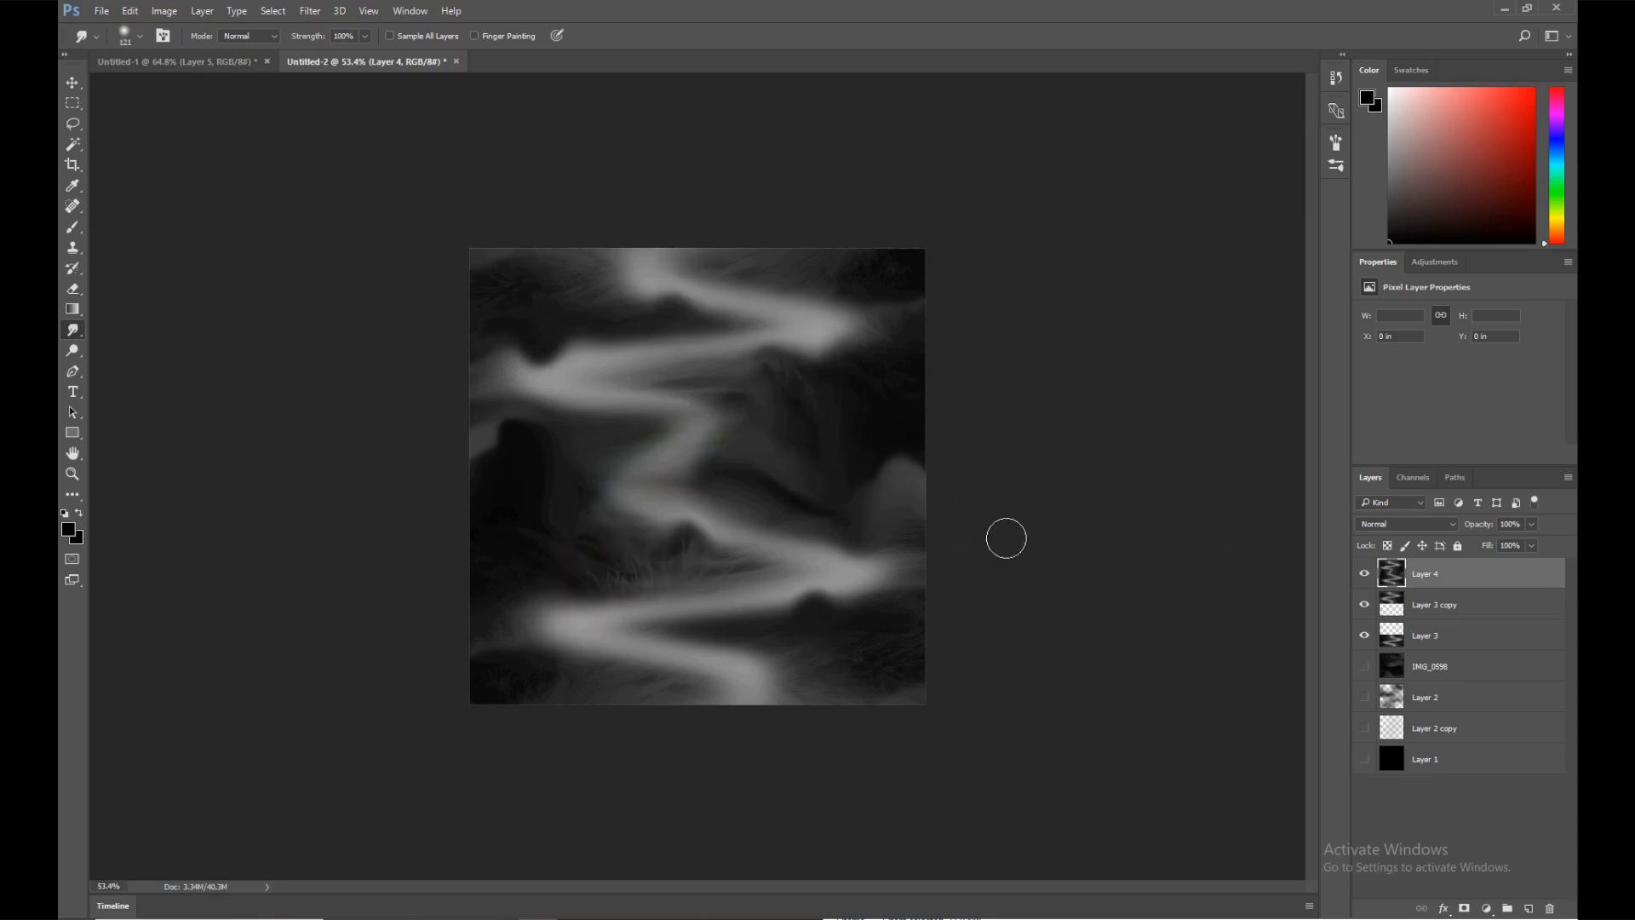
# Save the texture to the Desktop in PNG format with the file name Distortion_texture
pyautogui.hotkey('ctrl', 'shift', 's')
pyautogui.click(493, 577)
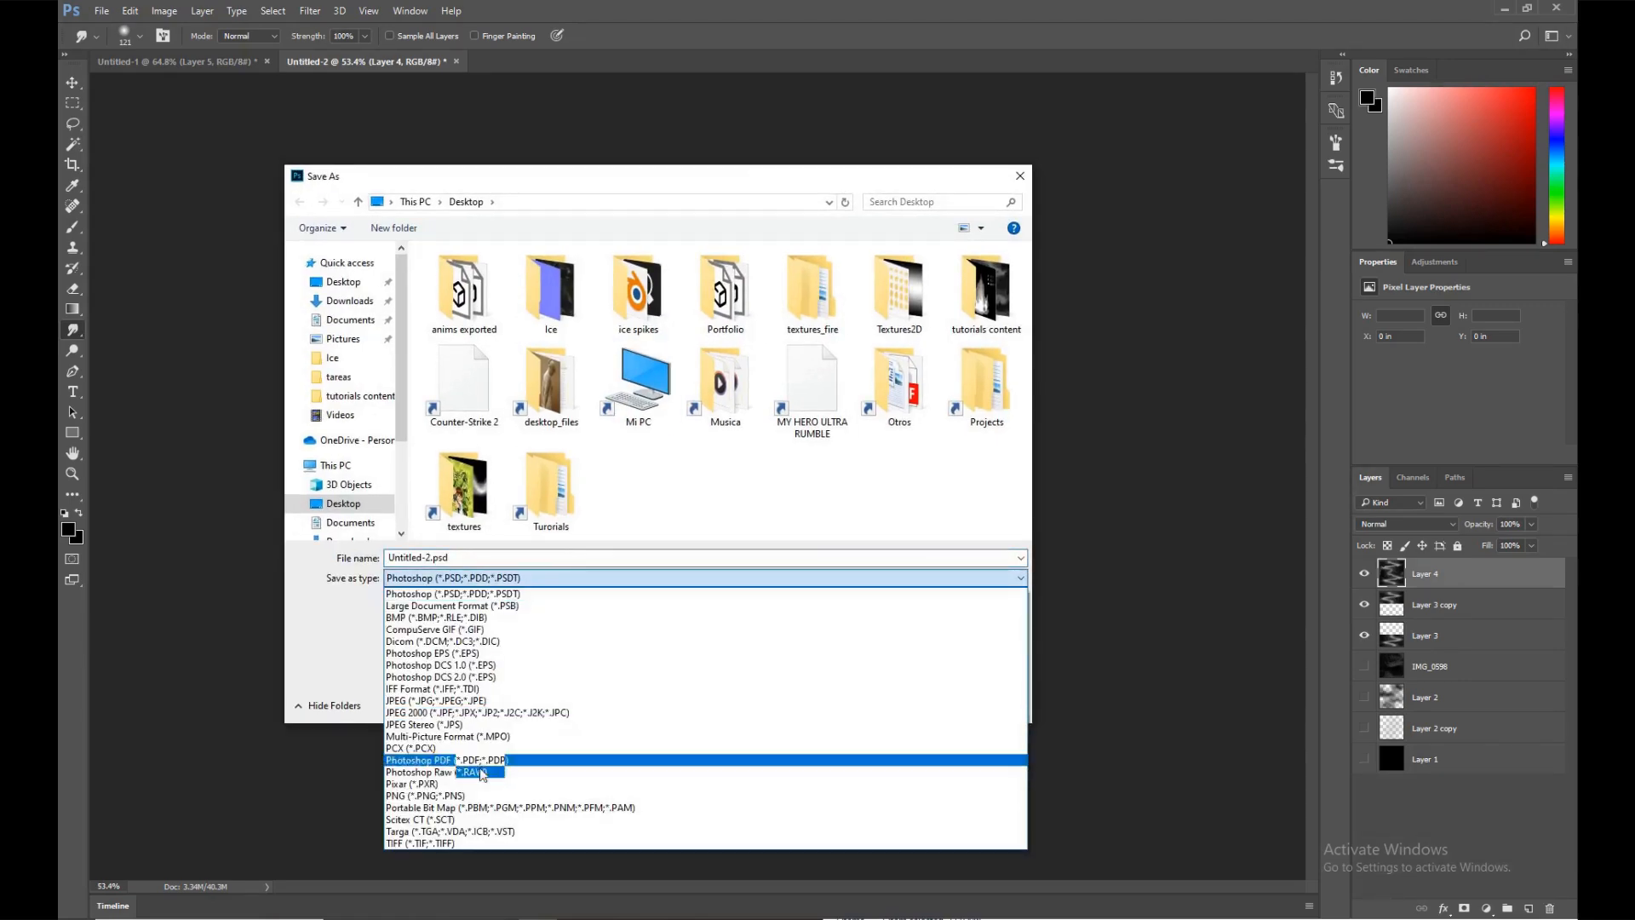
pyautogui.click(494, 715)
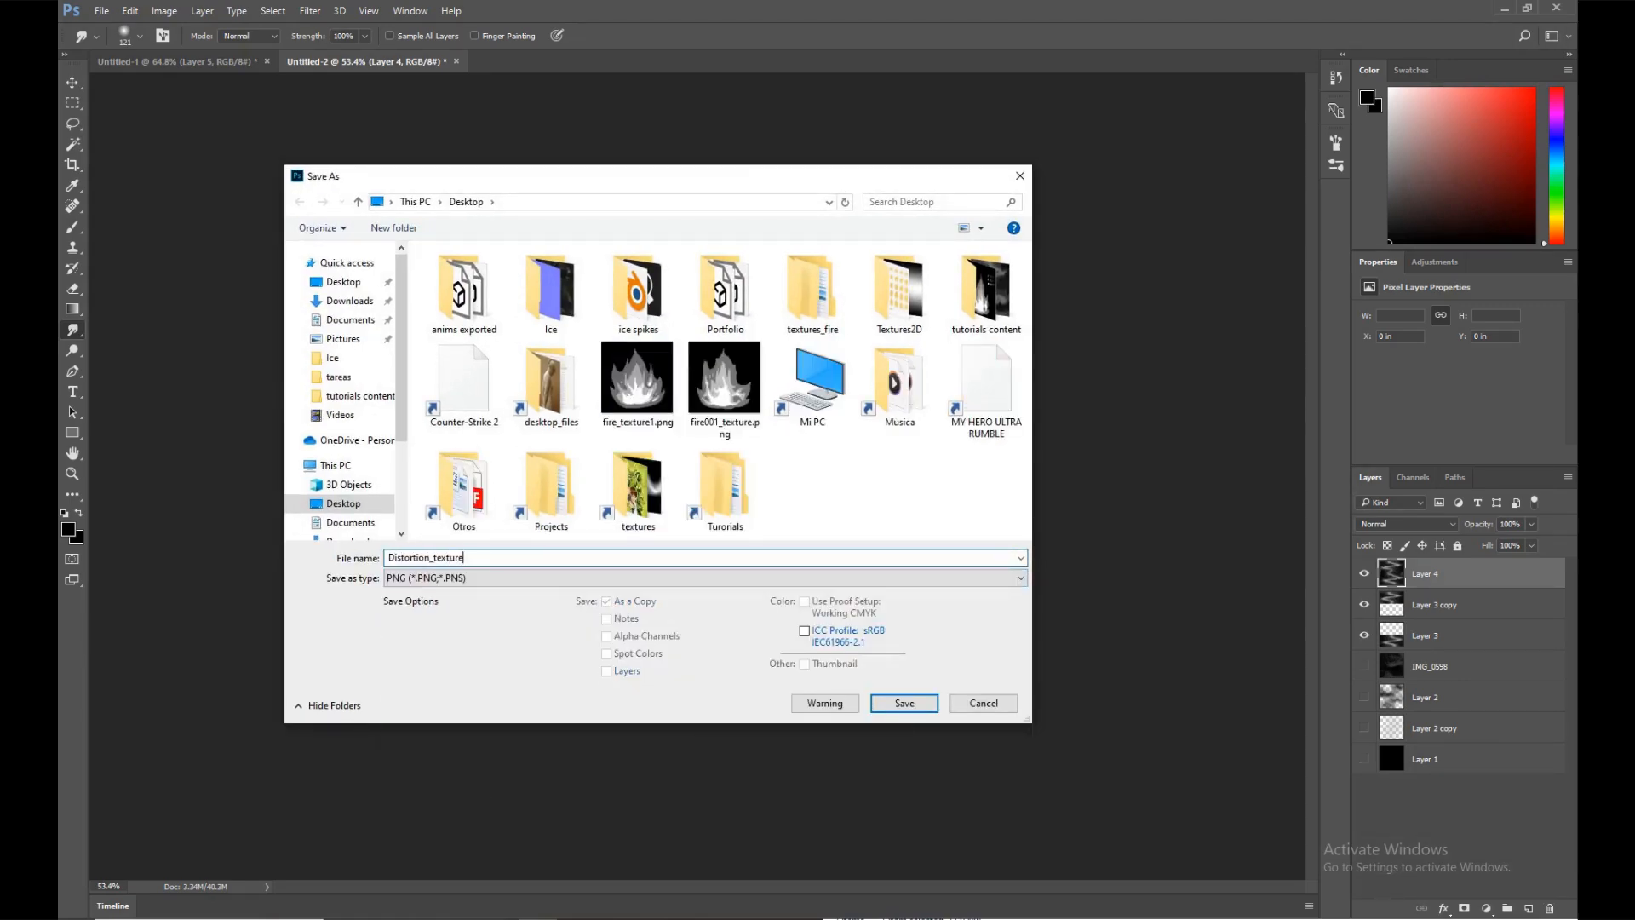
pyautogui.click(920, 706)
pyautogui.click(863, 290)
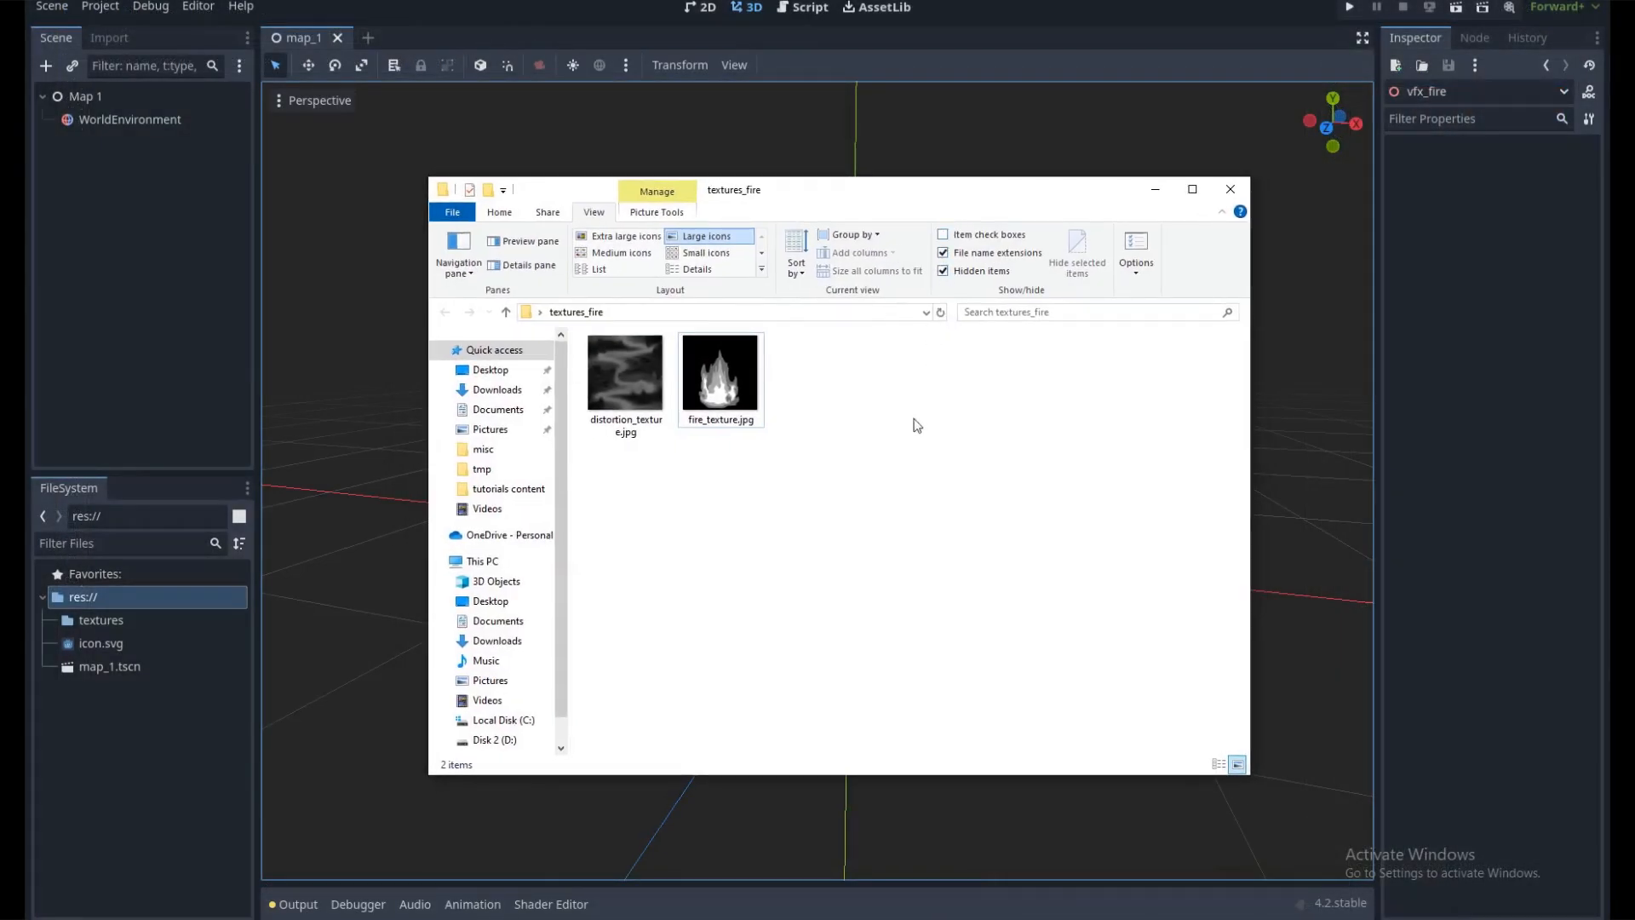
# Switch to the Godot scene, add a Node3D under Map 1 and rename it VFX_fire
pyautogui.click(1156, 192)
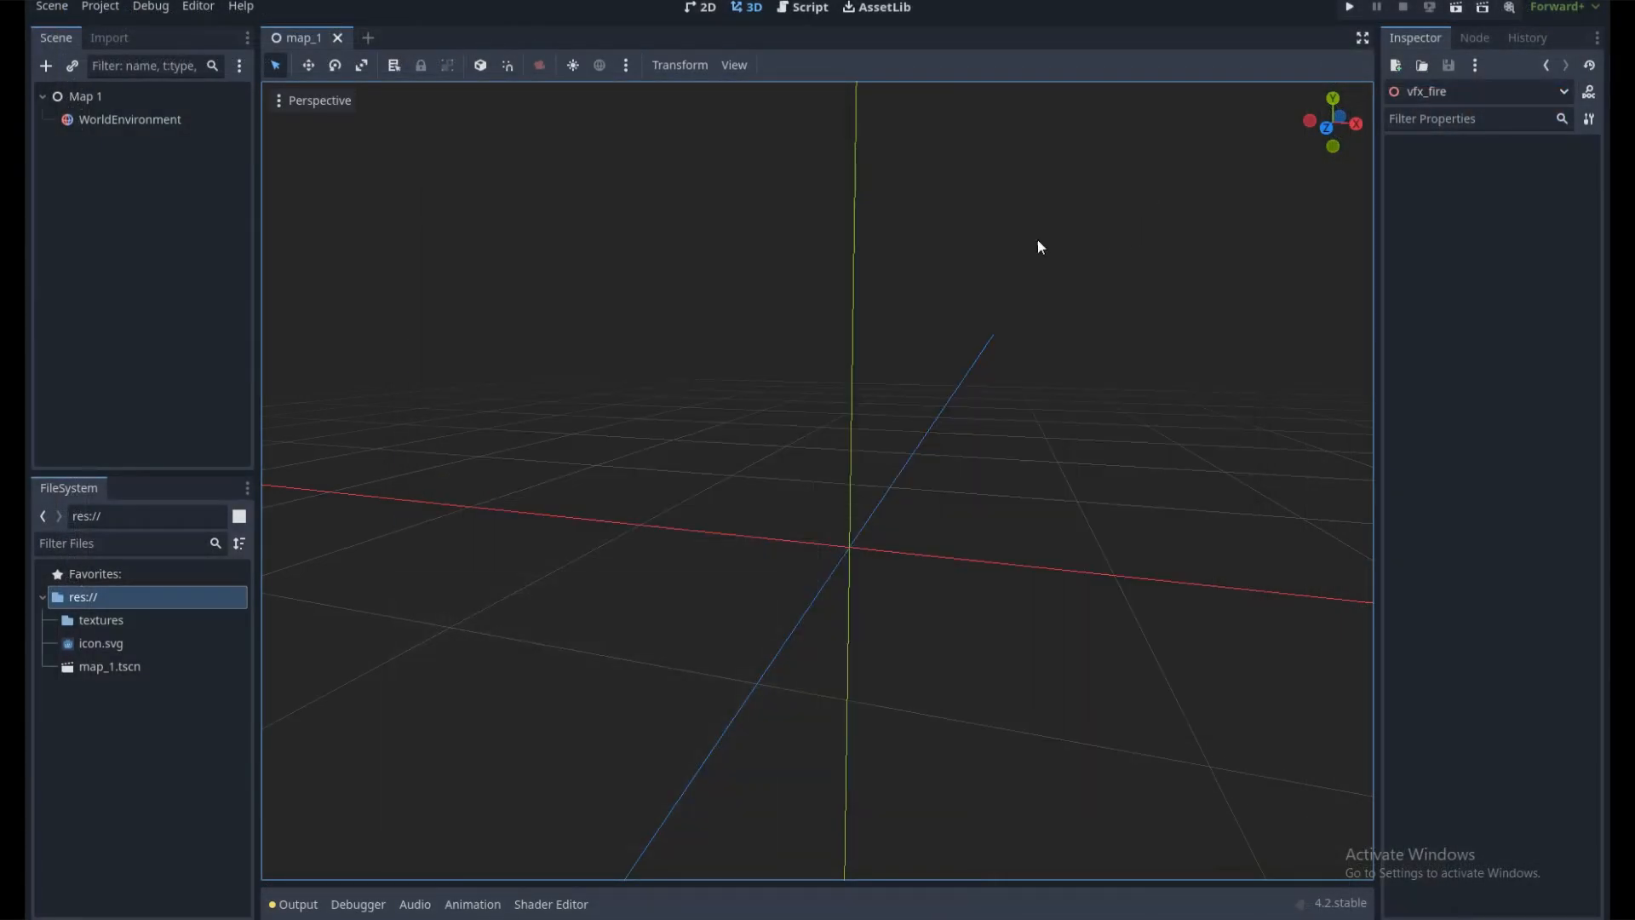
pyautogui.click(166, 185)
pyautogui.hotkey('ctrl', 'a')
pyautogui.write('node')
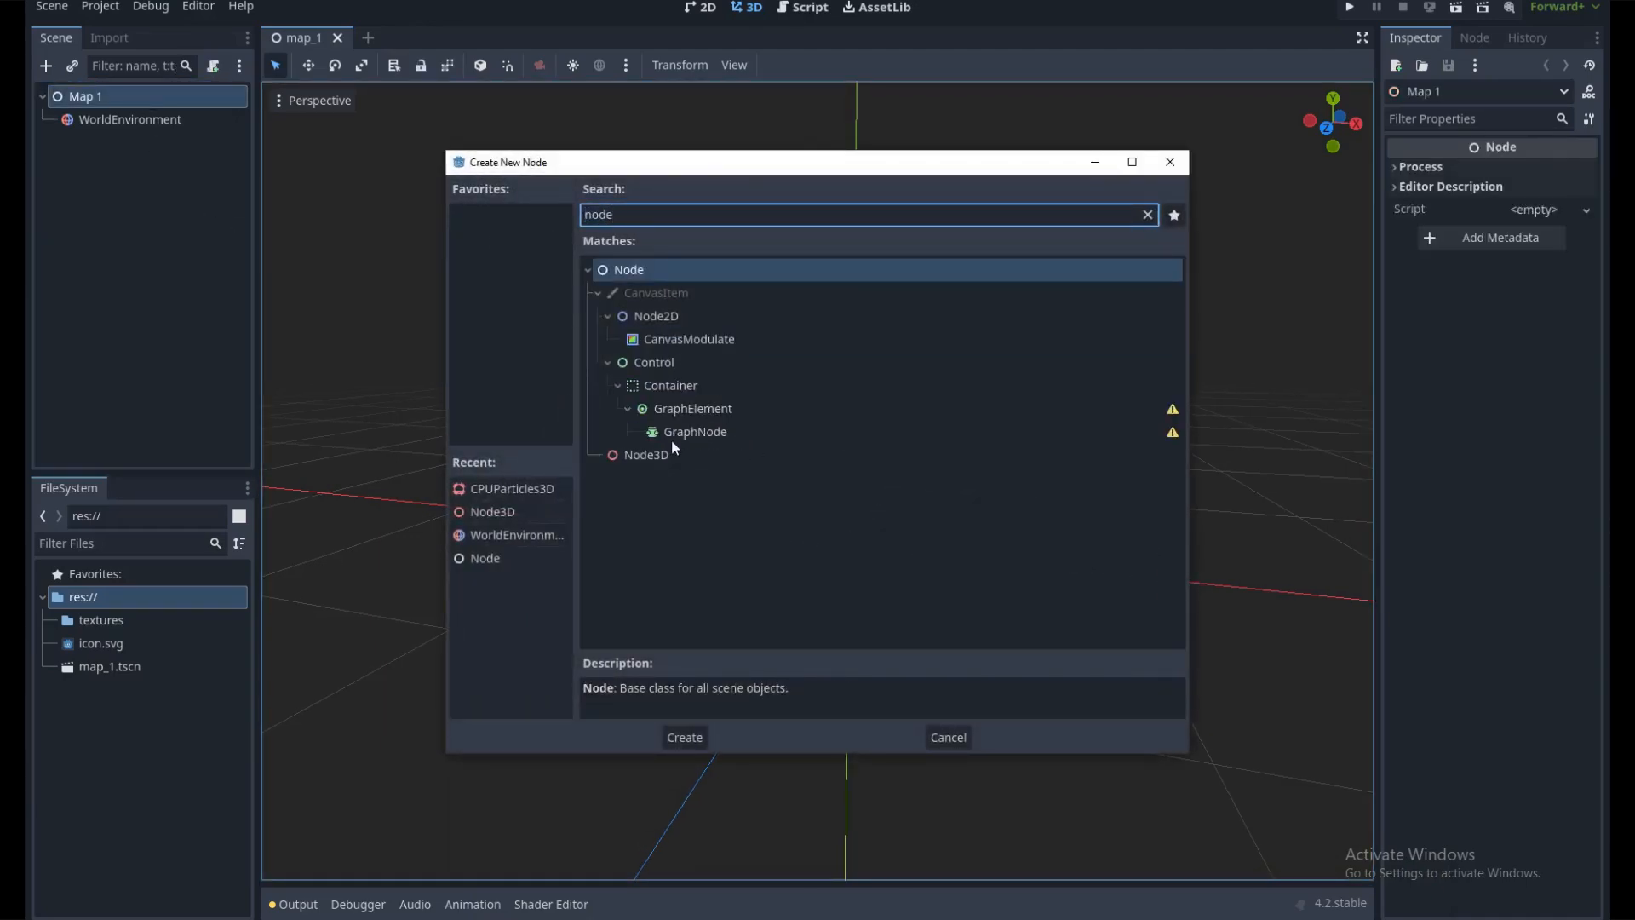
pyautogui.doubleClick(669, 455)
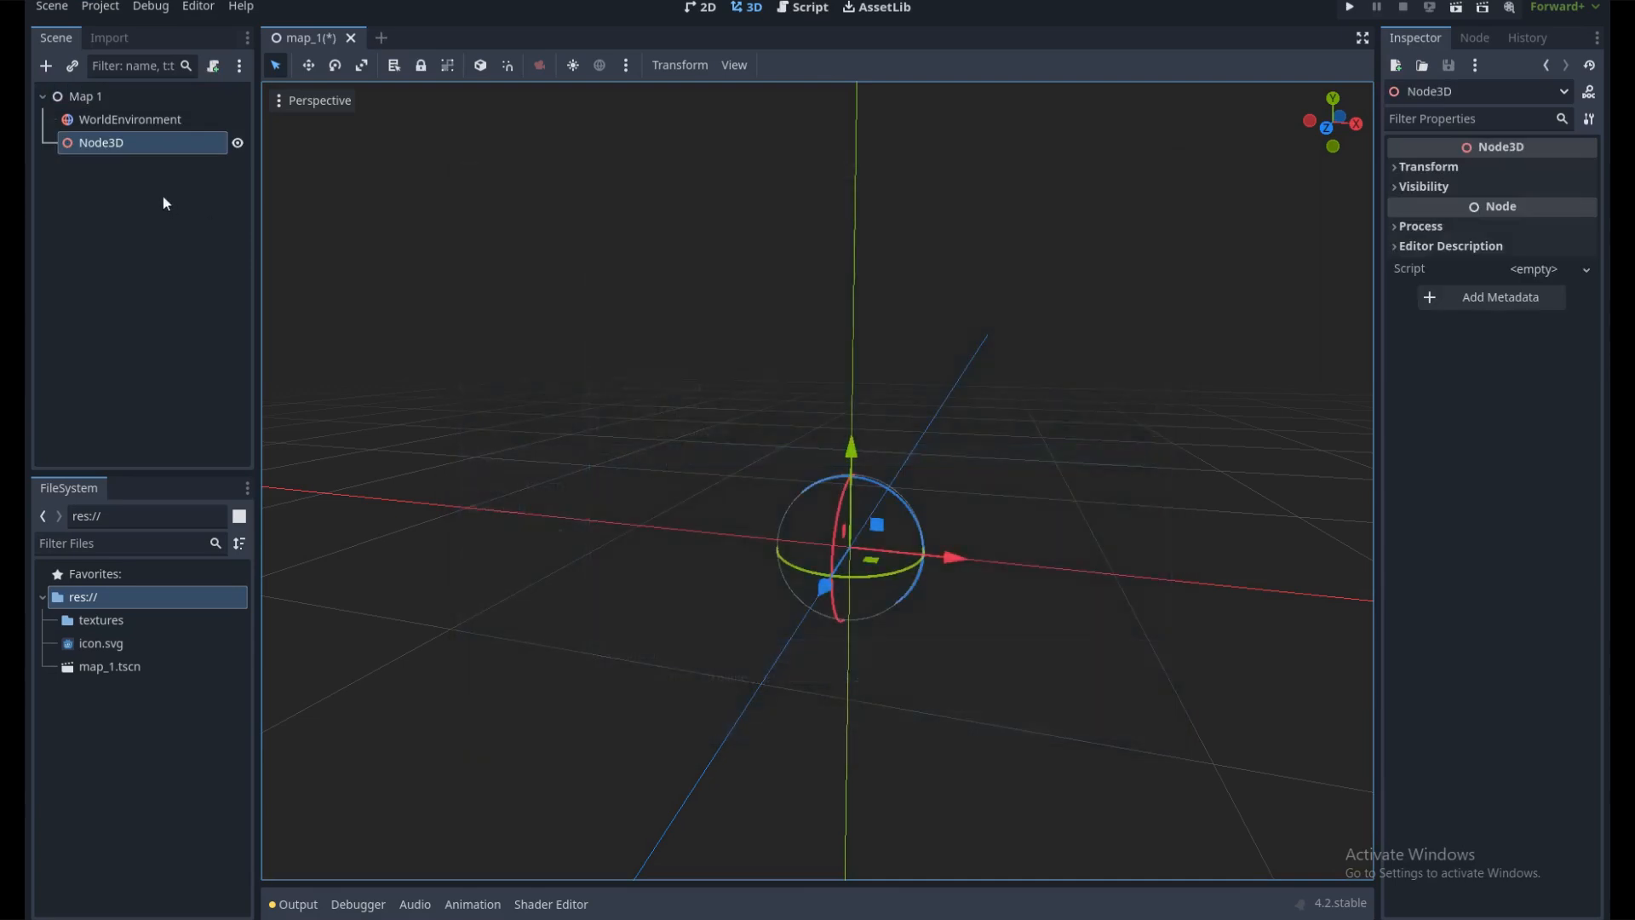
pyautogui.click(136, 143)
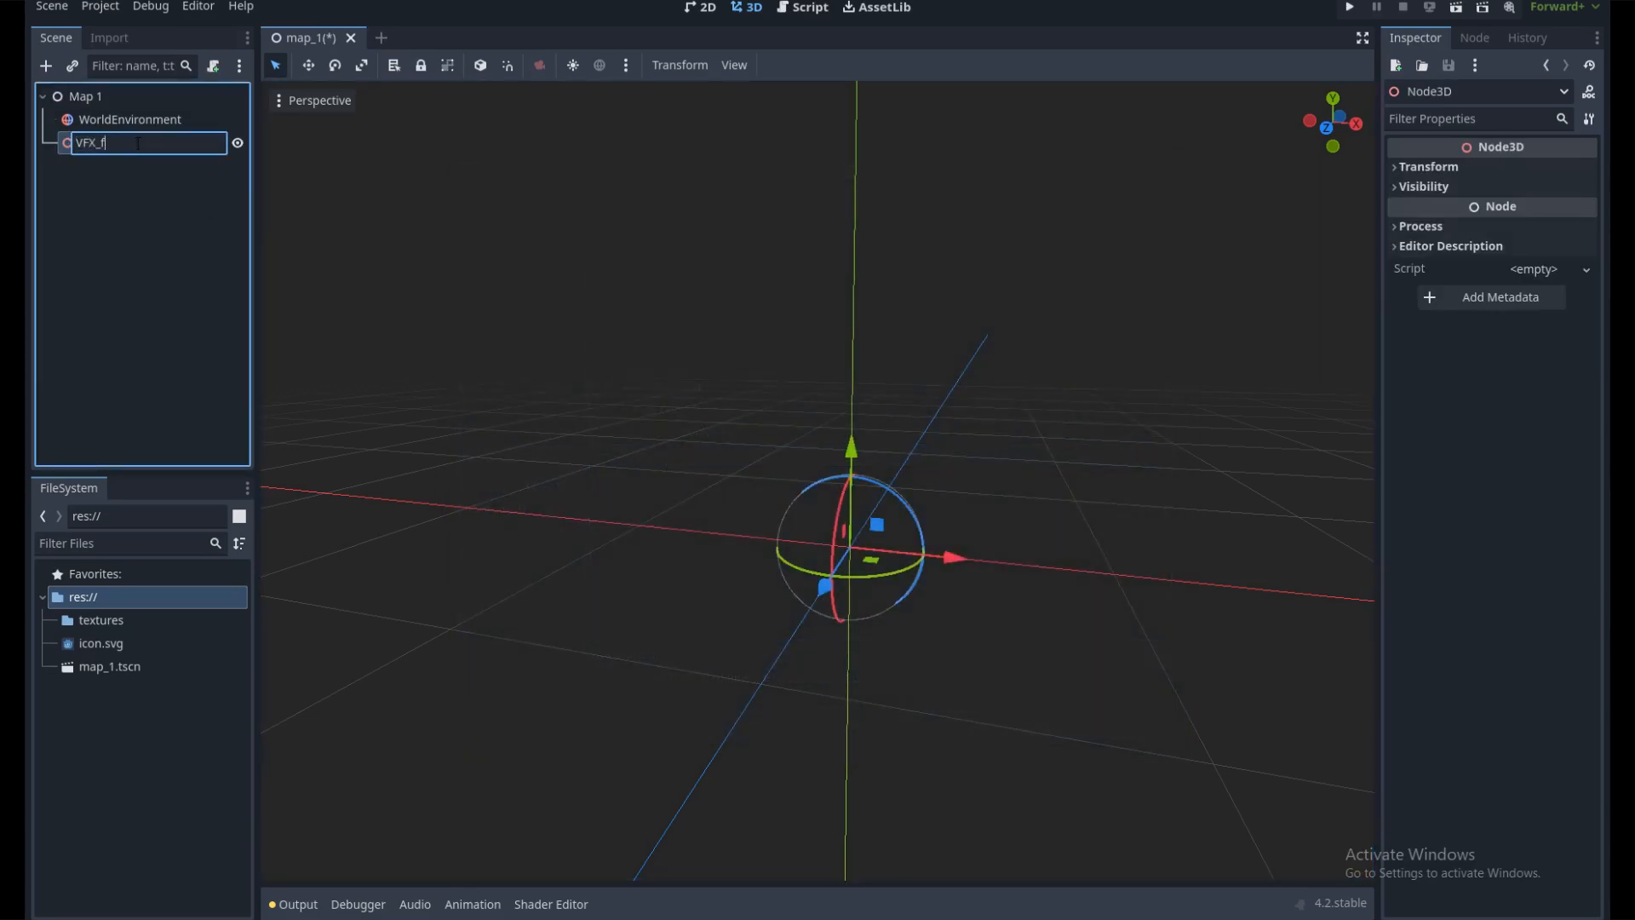
pyautogui.press('Return')
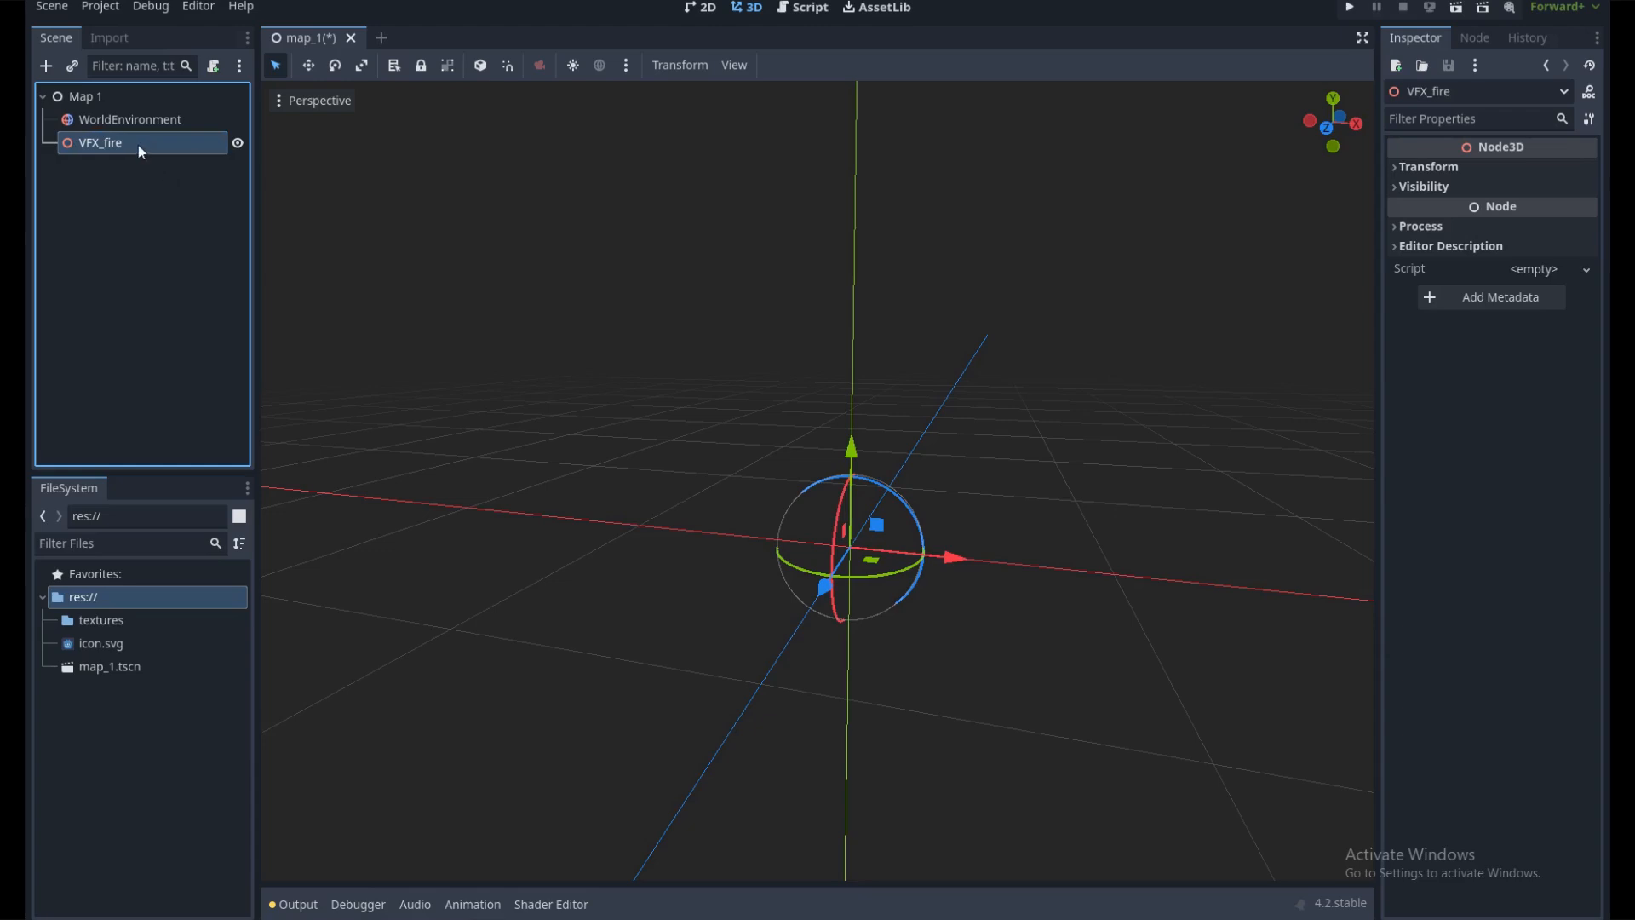
# Add a CPUParticles3D node as a child of VFX_fire
pyautogui.hotkey('ctrl', 'a')
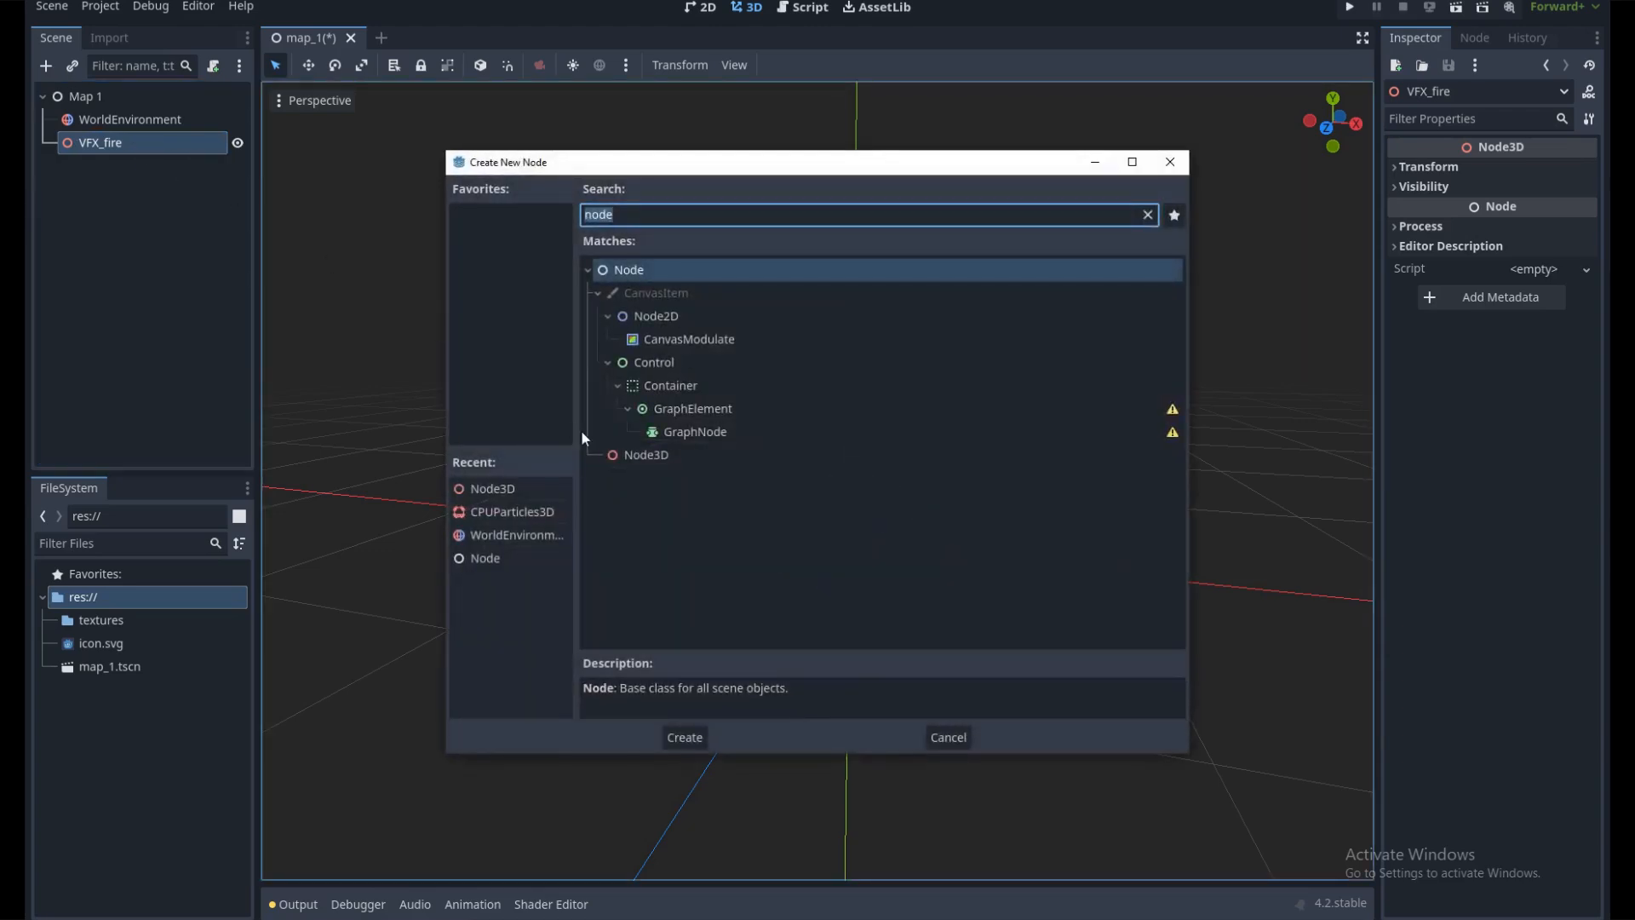
pyautogui.write('cpu')
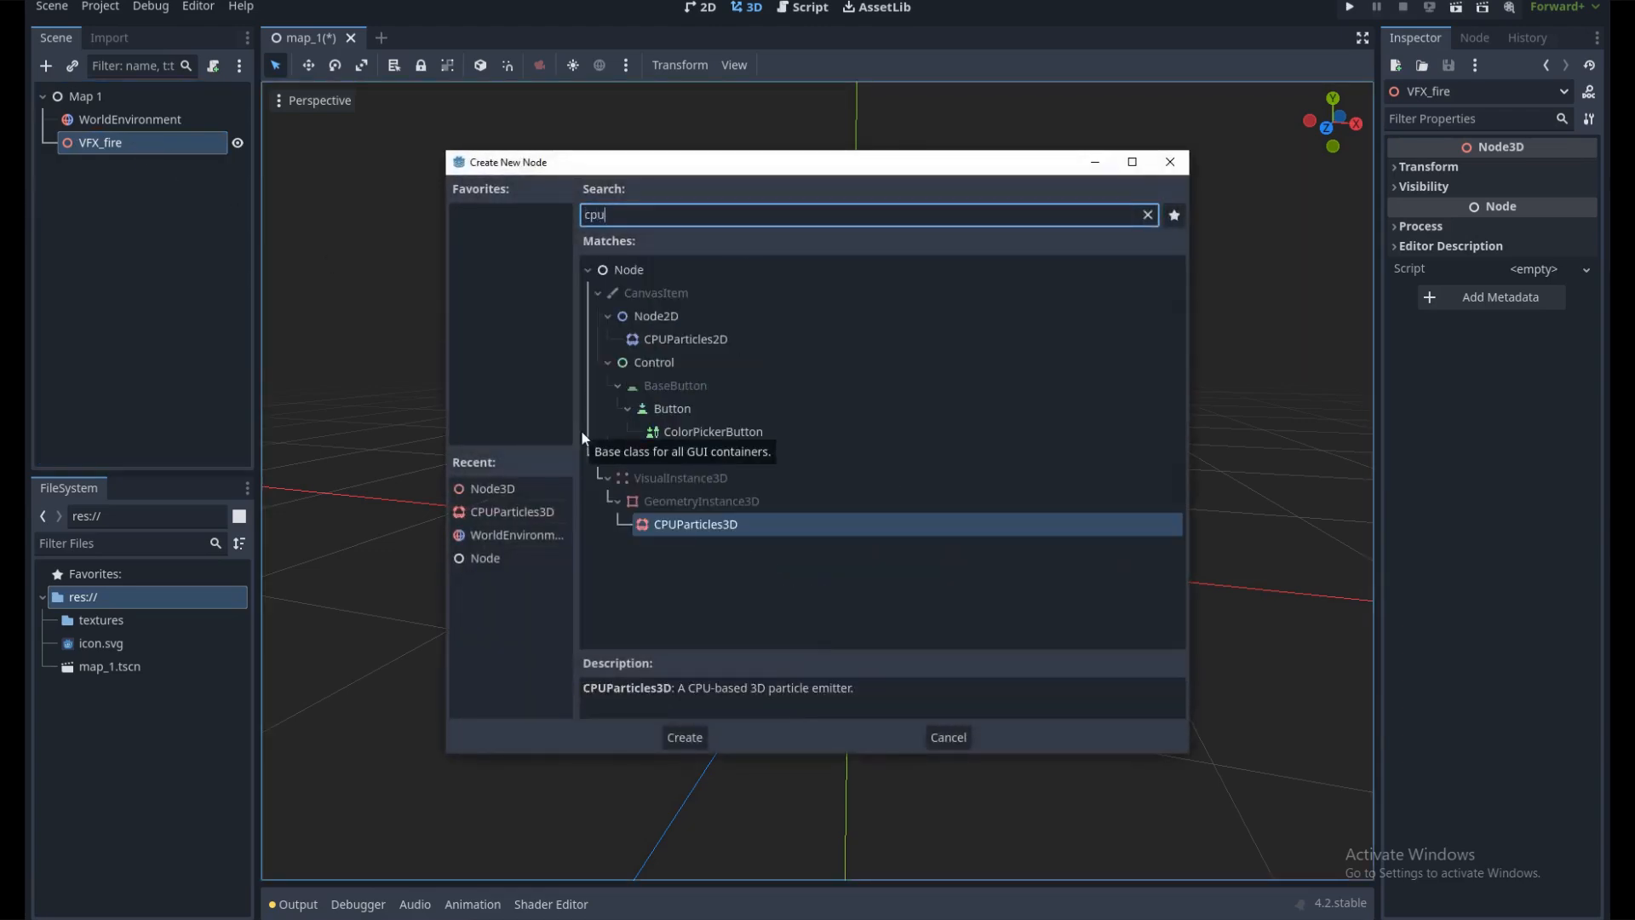
pyautogui.doubleClick(705, 525)
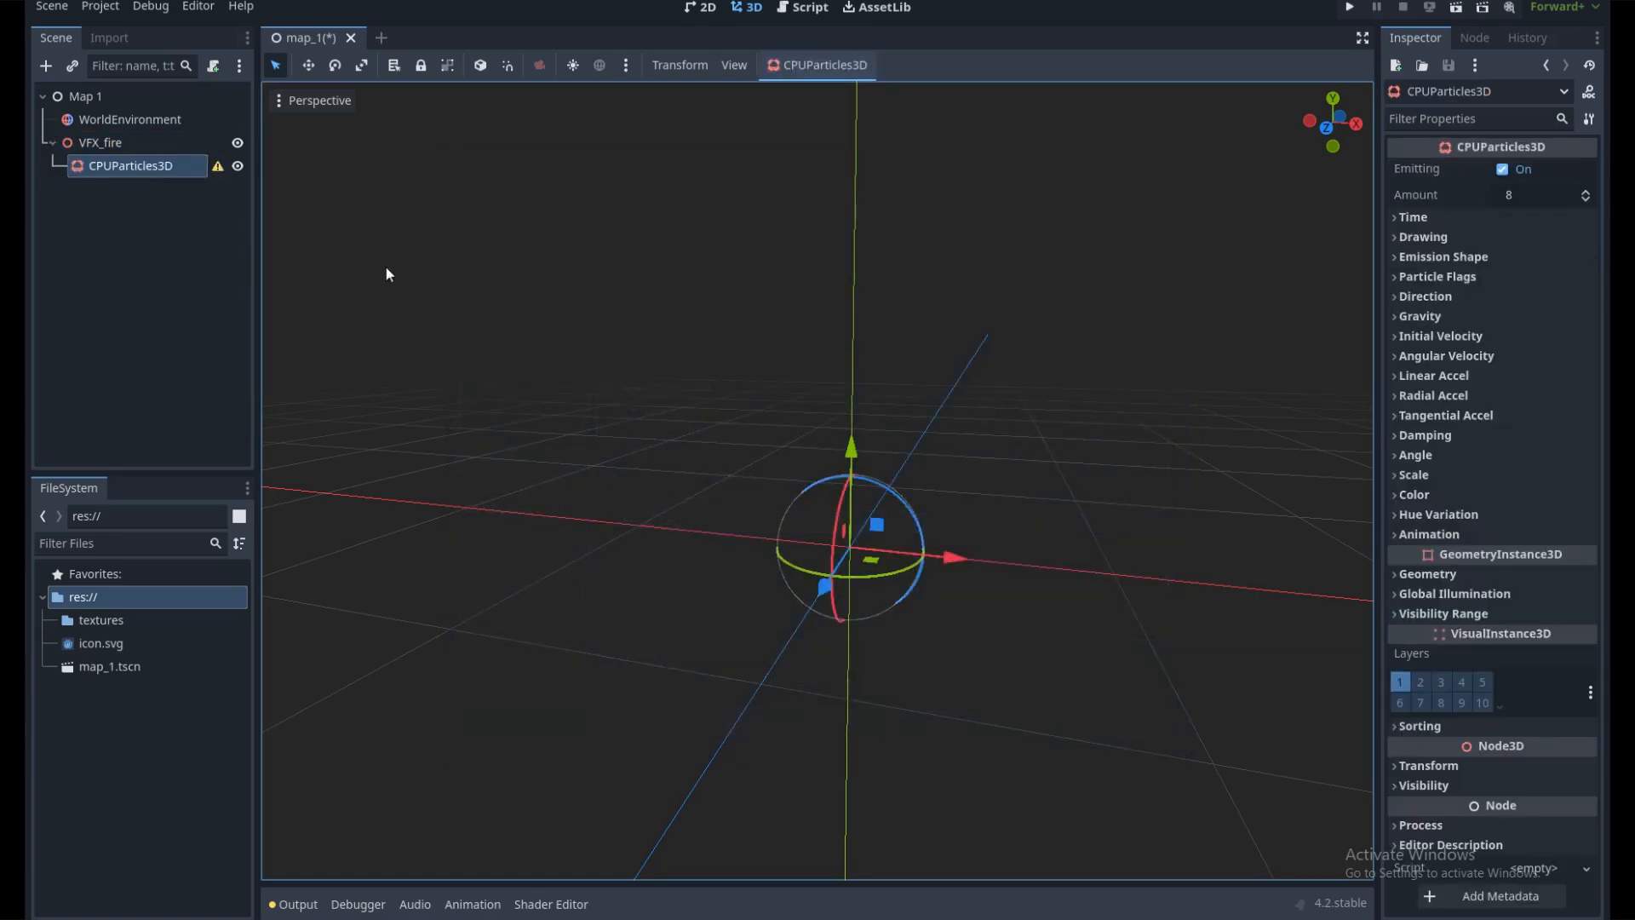
# Assign a new QuadMesh as the particles' drawing mesh
pyautogui.click(1395, 238)
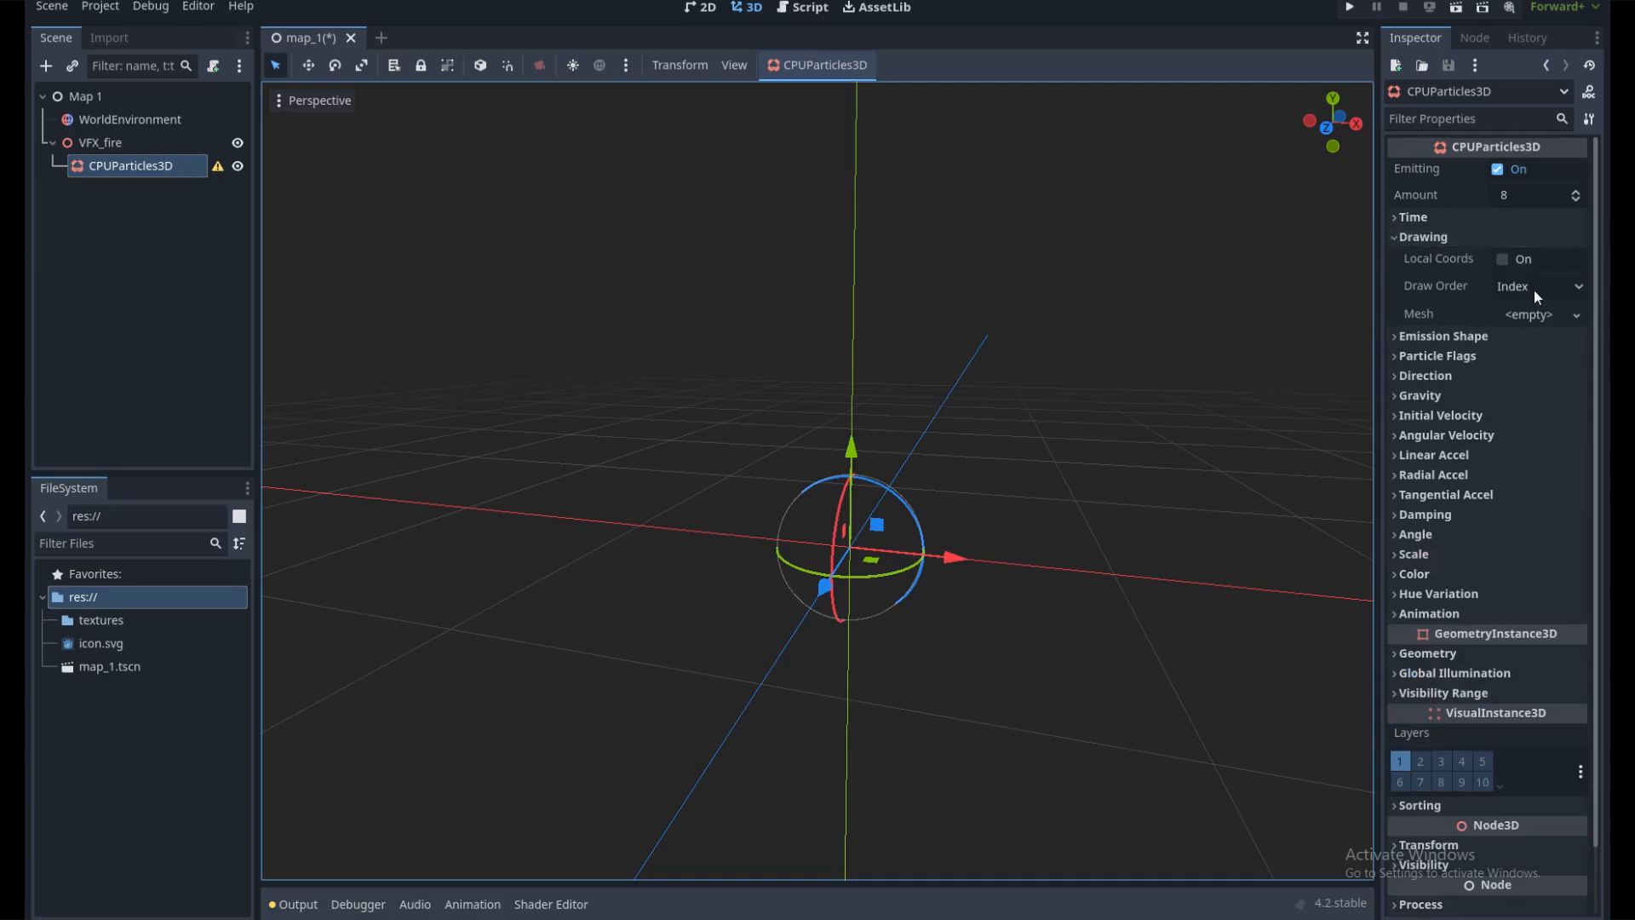
pyautogui.click(1553, 315)
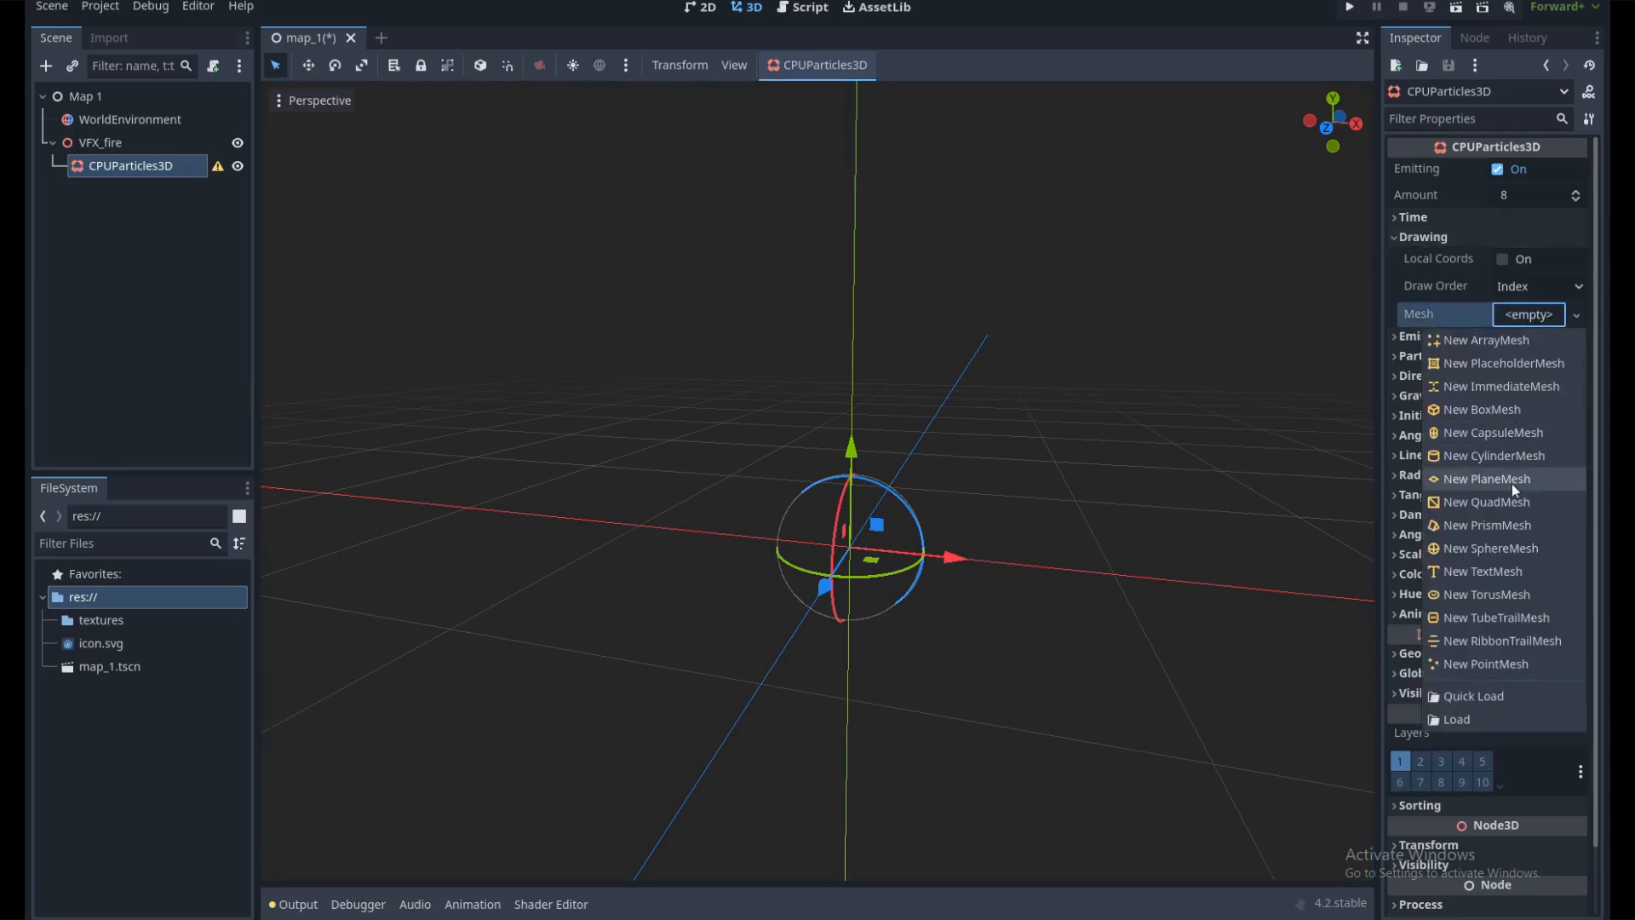
pyautogui.click(1495, 504)
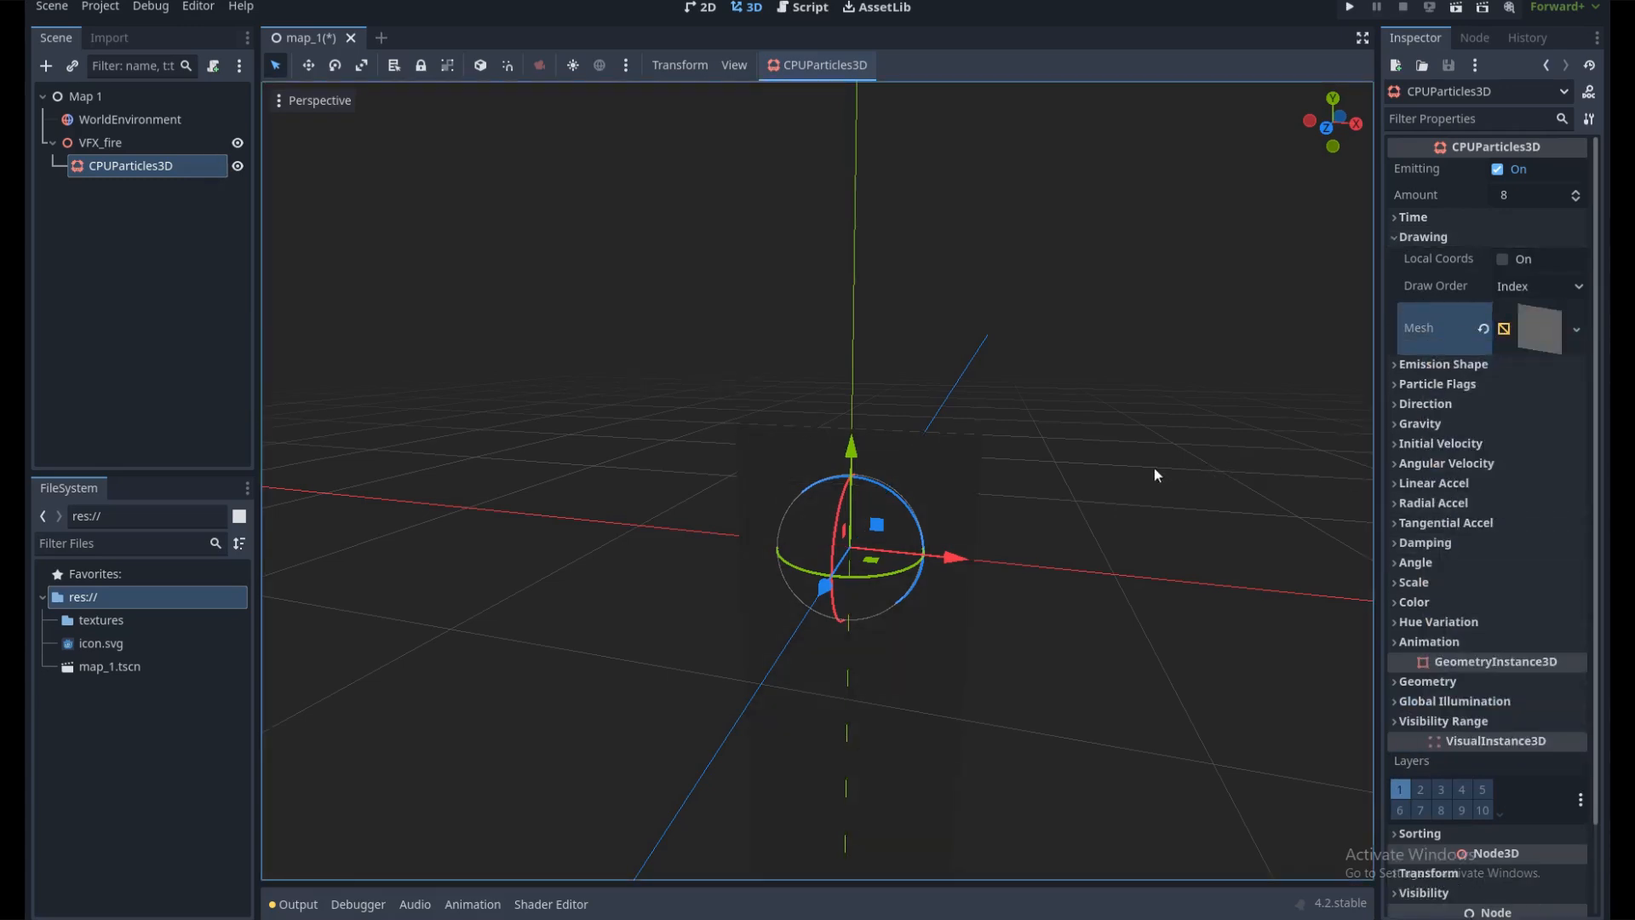
# Turn on the viewport's preview sunlight and set the particle amount to 1
pyautogui.scroll(3, 1127, 449)
pyautogui.click(573, 65)
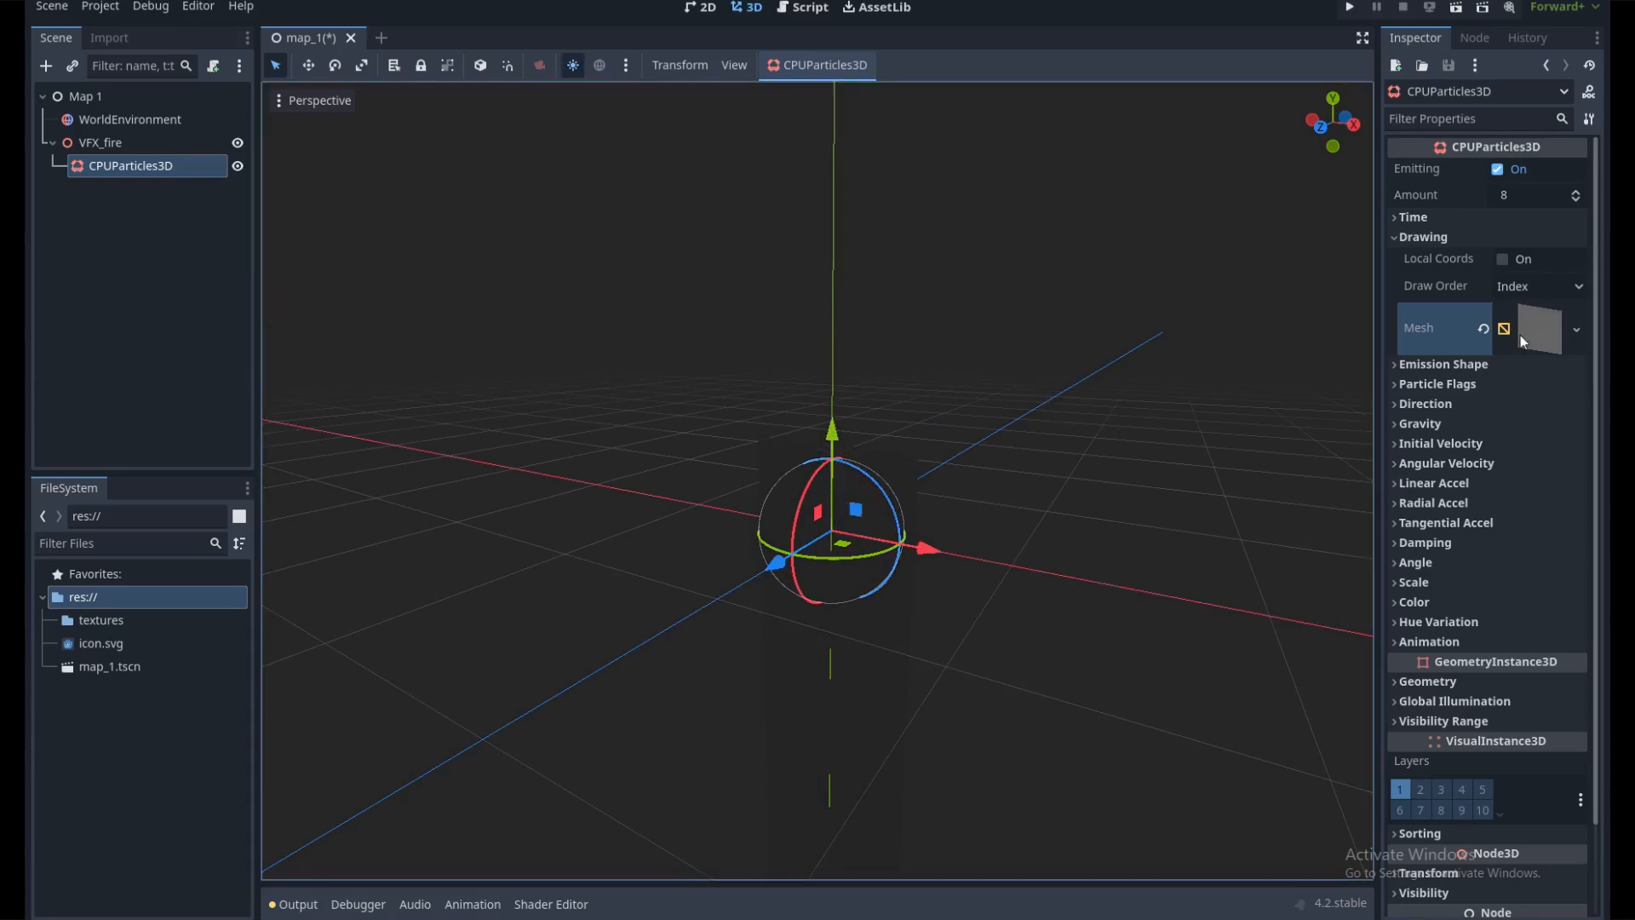
pyautogui.click(1513, 196)
pyautogui.write('1')
# Set the particles' gravity Y to 0 and raise the emitter along the vertical axis above the grid
pyautogui.click(1423, 423)
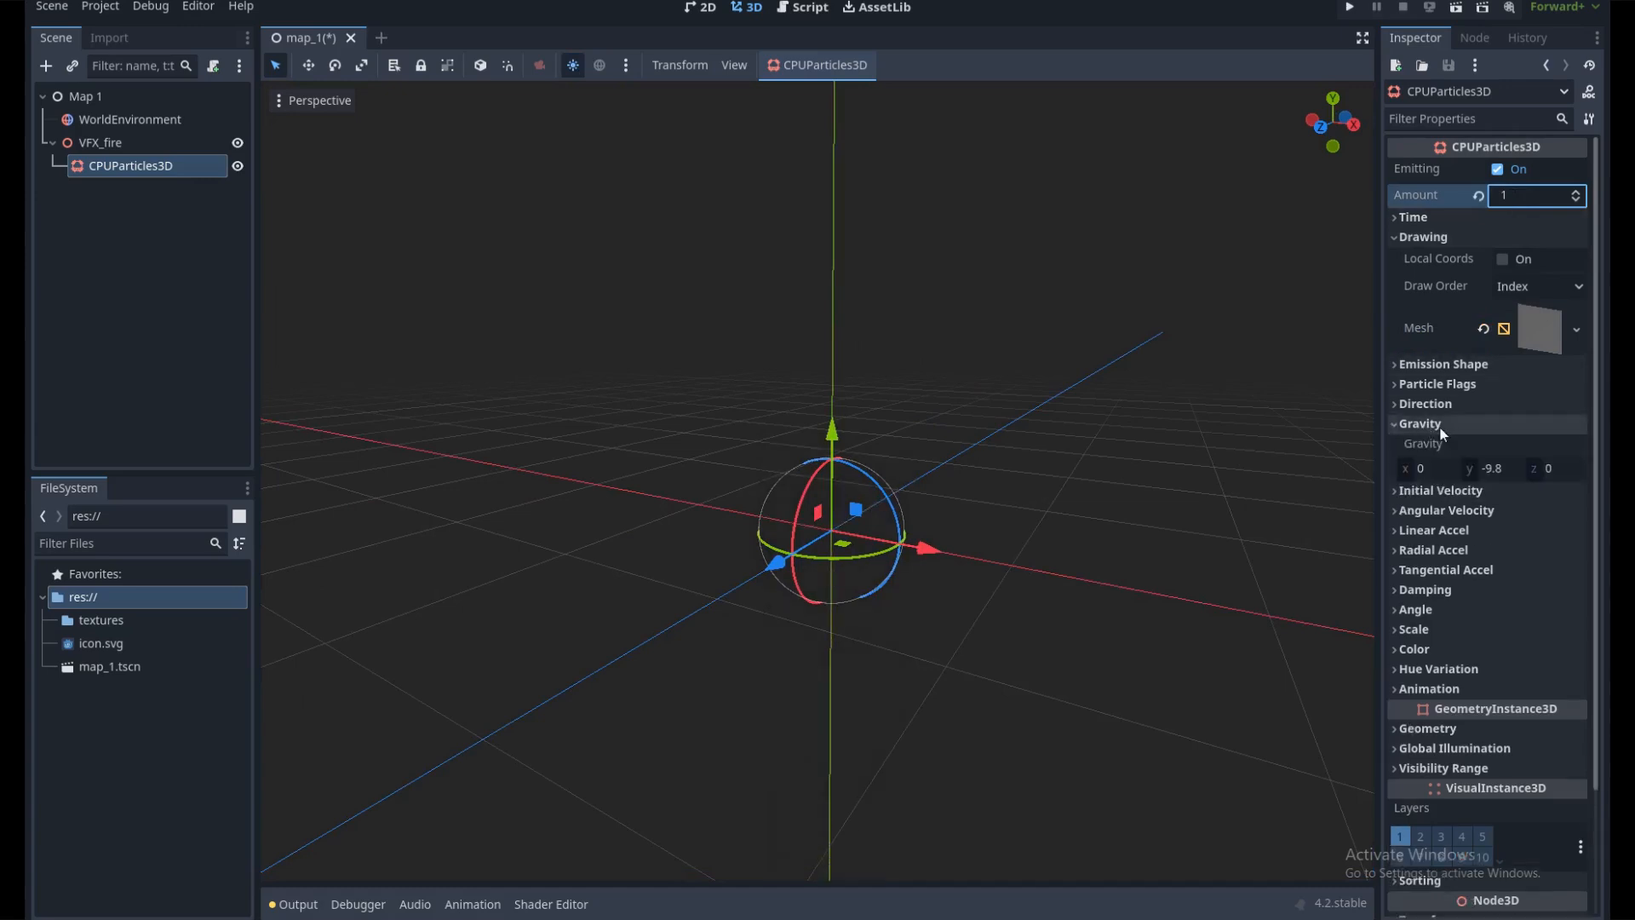
pyautogui.click(1508, 471)
pyautogui.write('0')
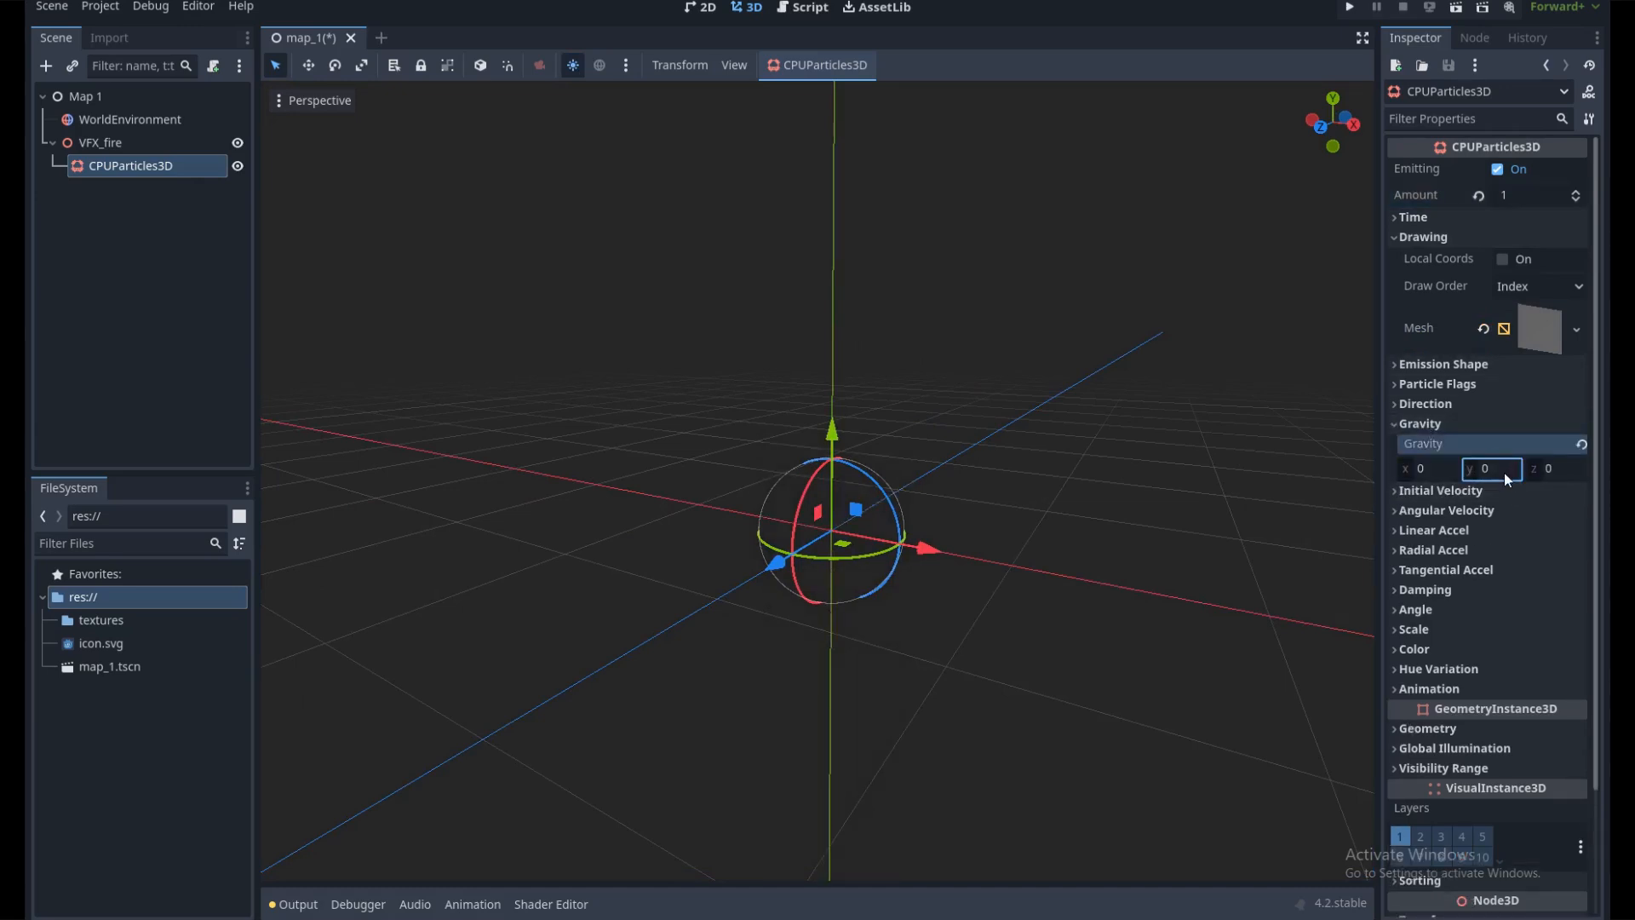
pyautogui.click(1465, 426)
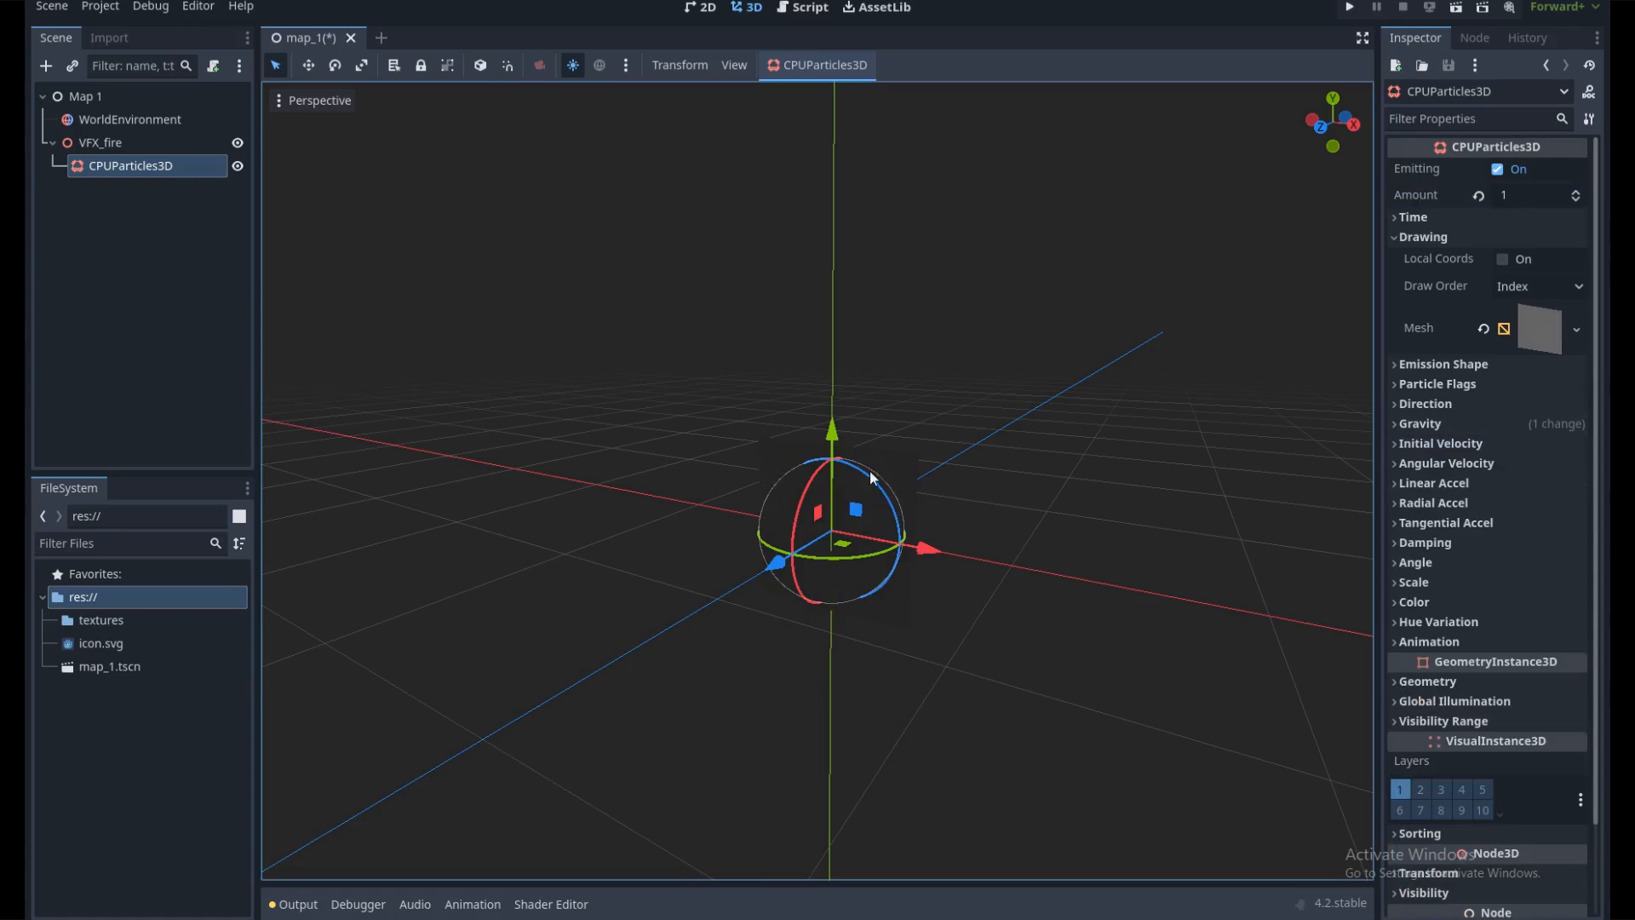
pyautogui.moveTo(839, 440); pyautogui.dragTo(921, 430)
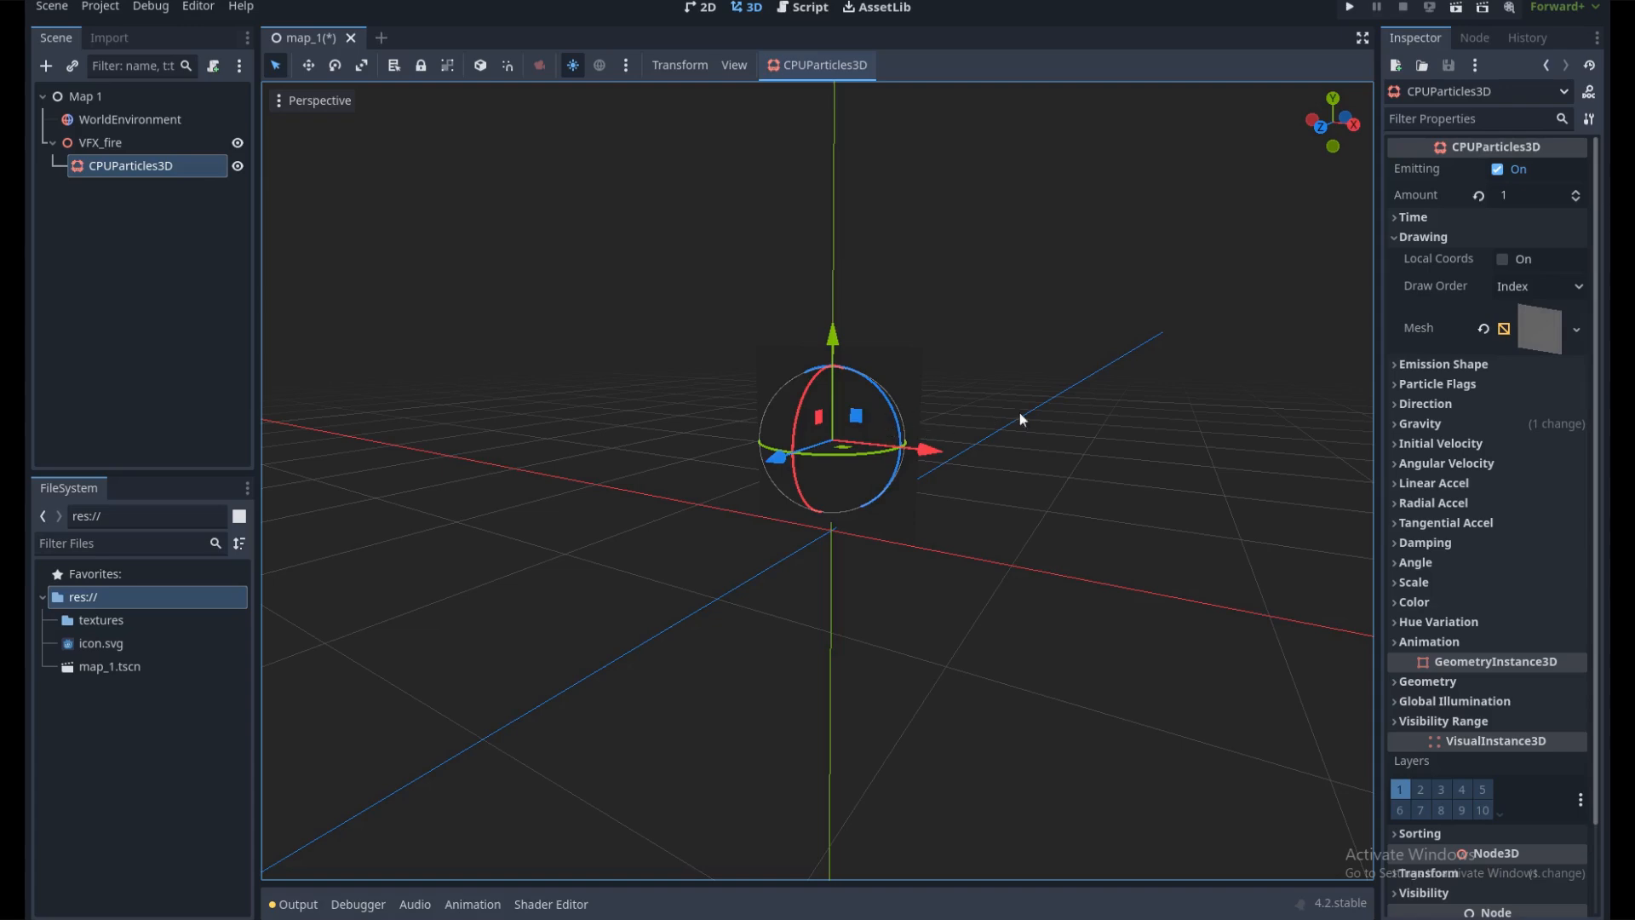
# Assign a new ShaderMaterial as the particles' geometry material override and expand its properties
pyautogui.click(1446, 678)
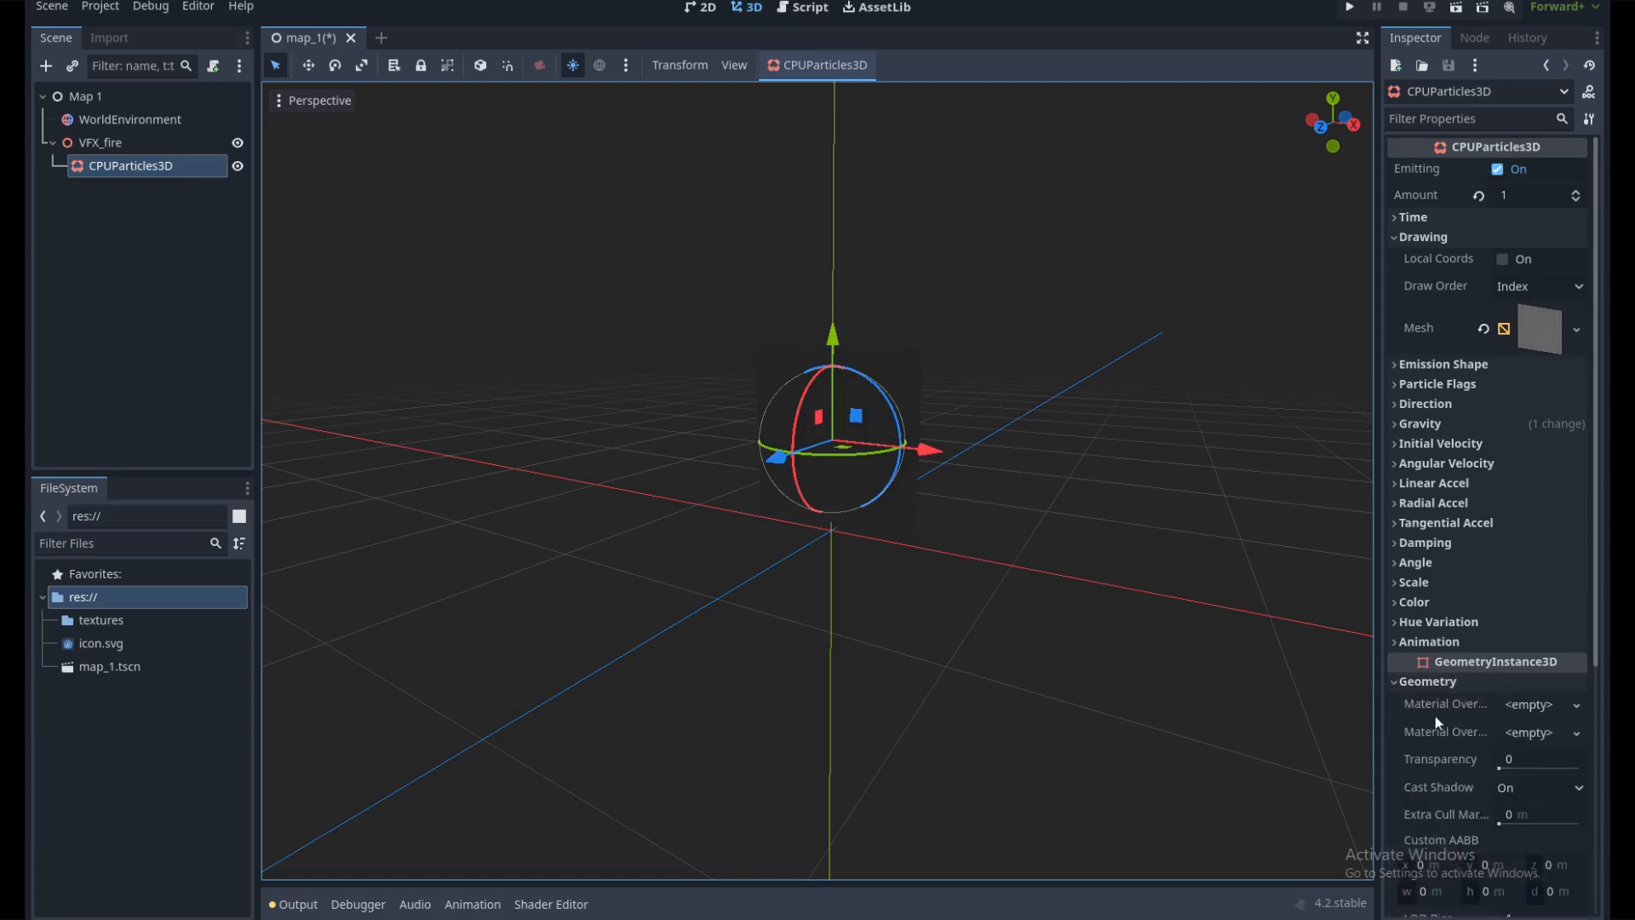
pyautogui.click(1550, 705)
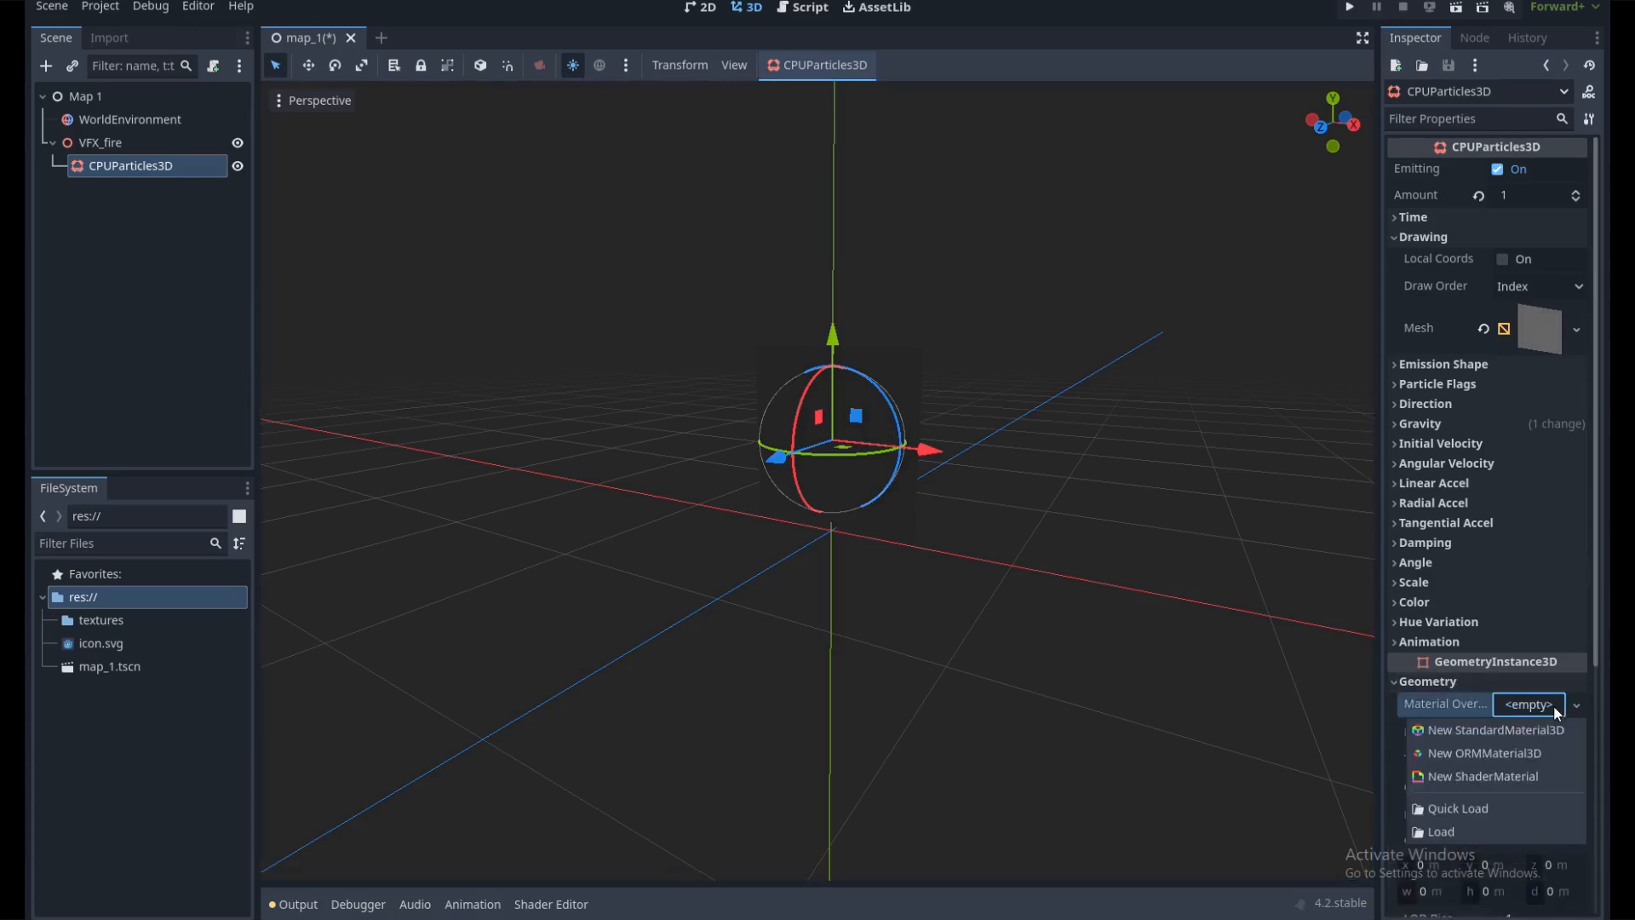
pyautogui.click(1494, 780)
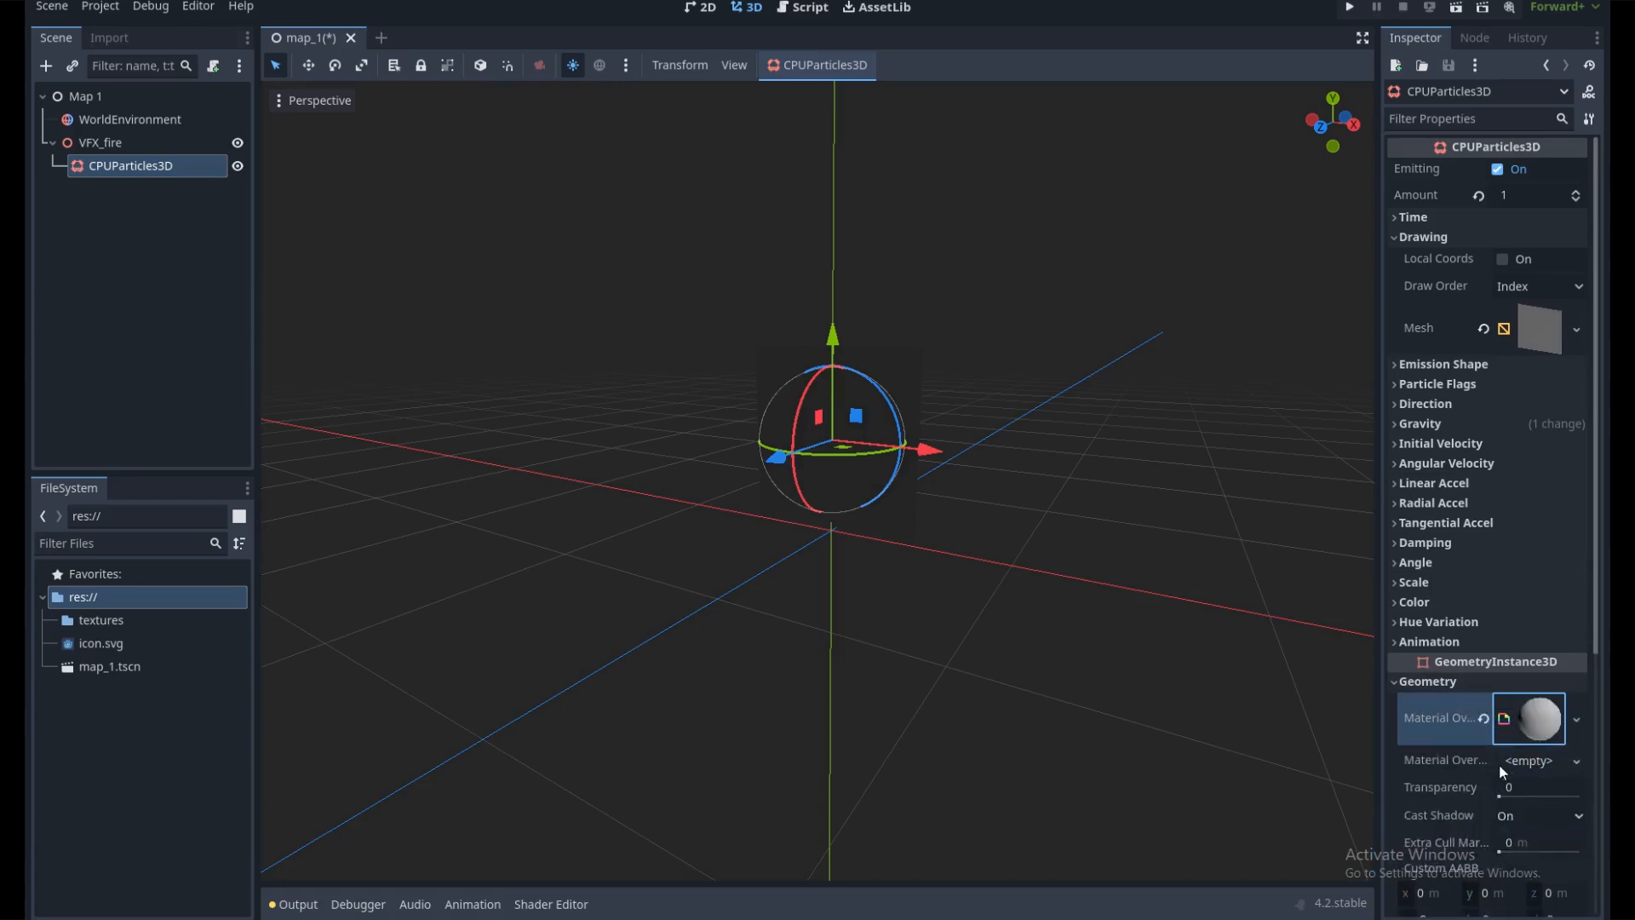
pyautogui.scroll(-2, 1525, 717)
pyautogui.click(1529, 630)
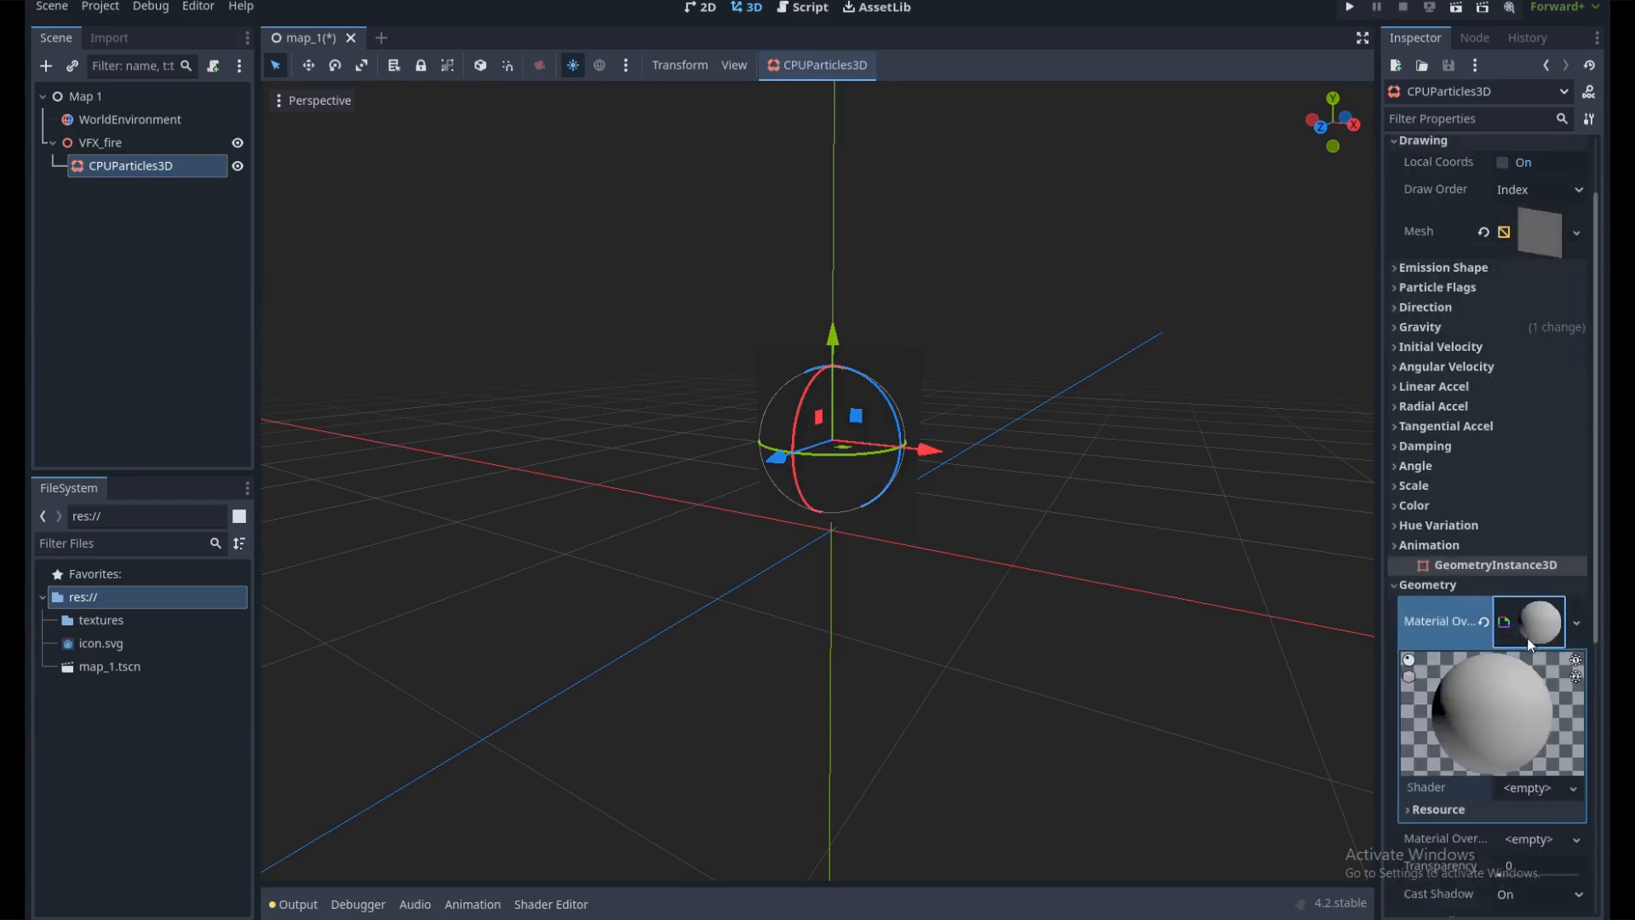
pyautogui.scroll(-4, 1529, 681)
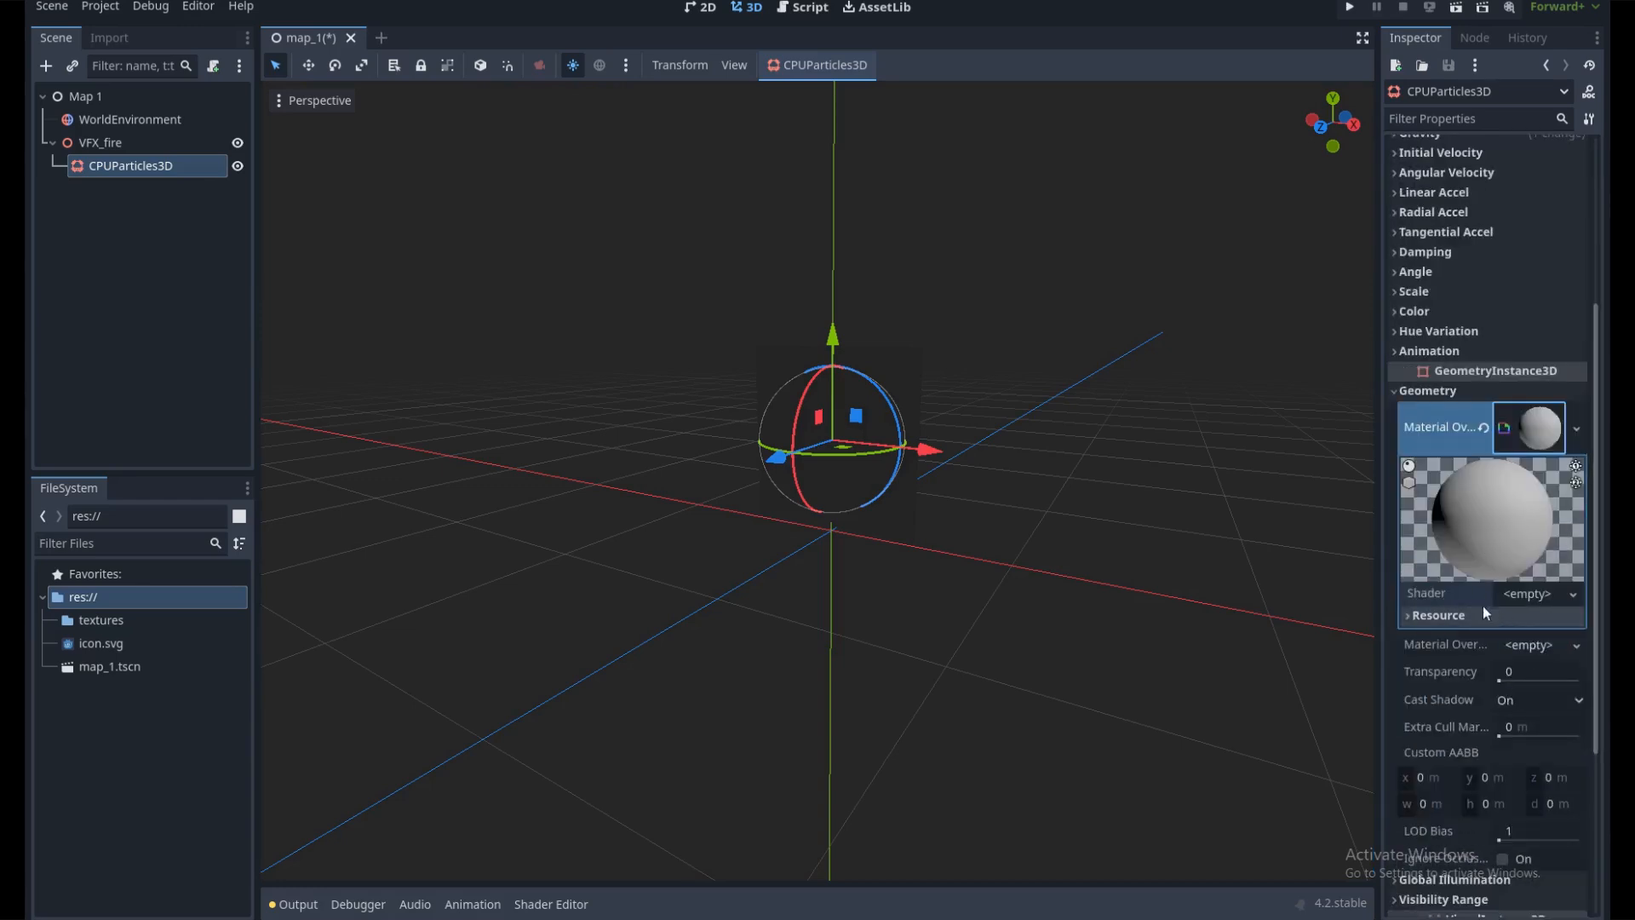
# Create a Spatial VisualShader resource named s_special_shader in the project's root folder
pyautogui.rightClick(142, 720)
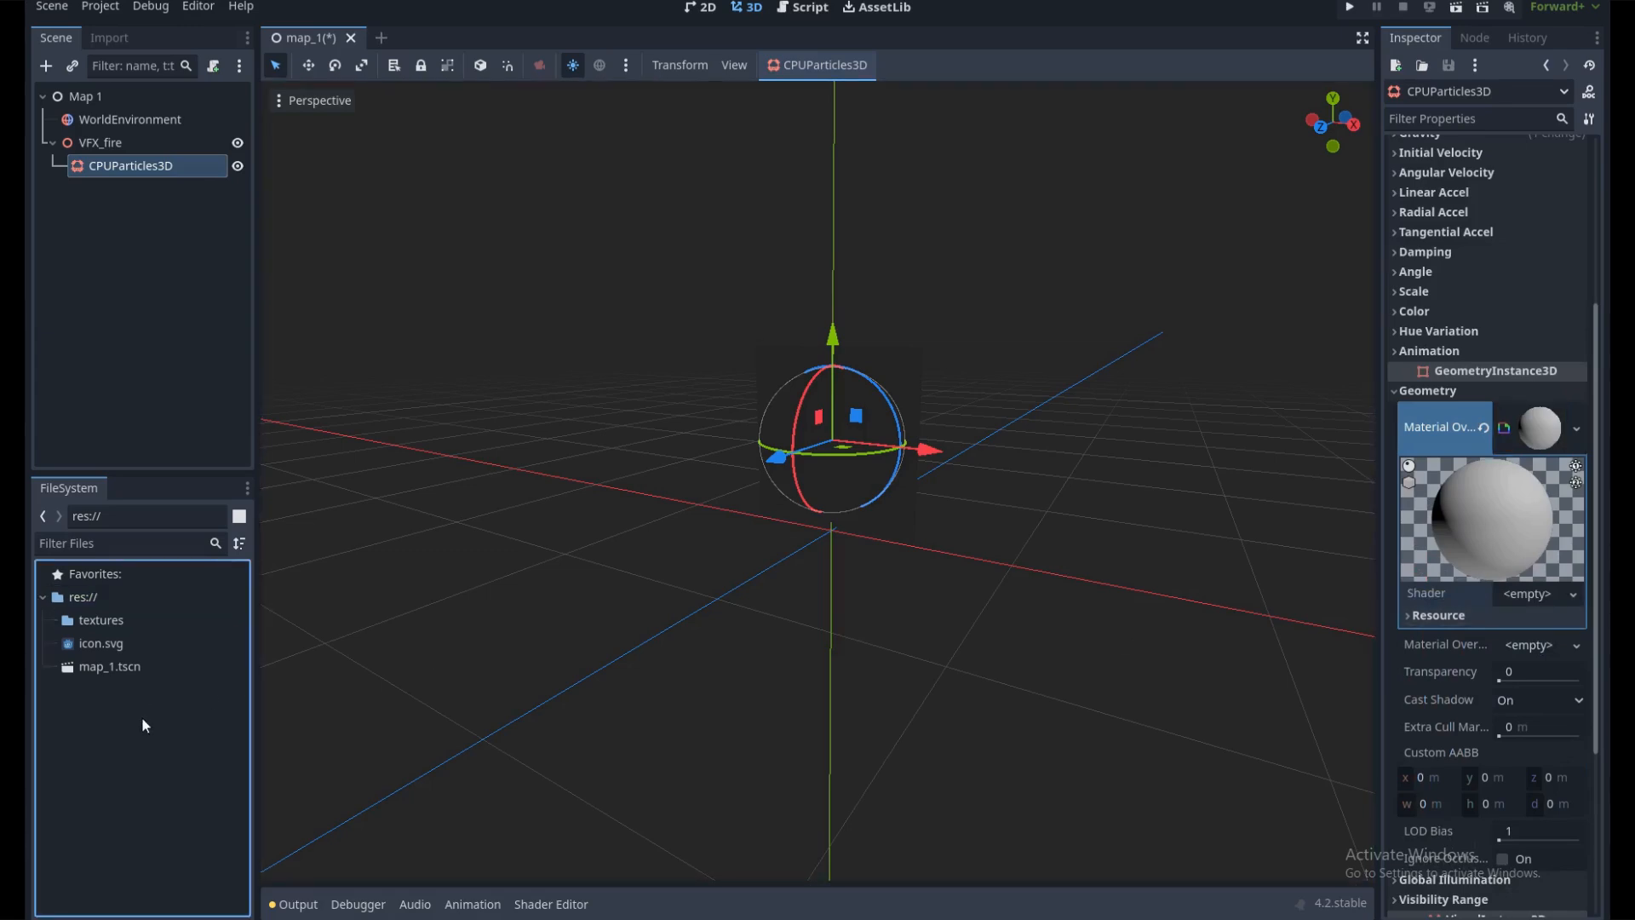
pyautogui.click(217, 795)
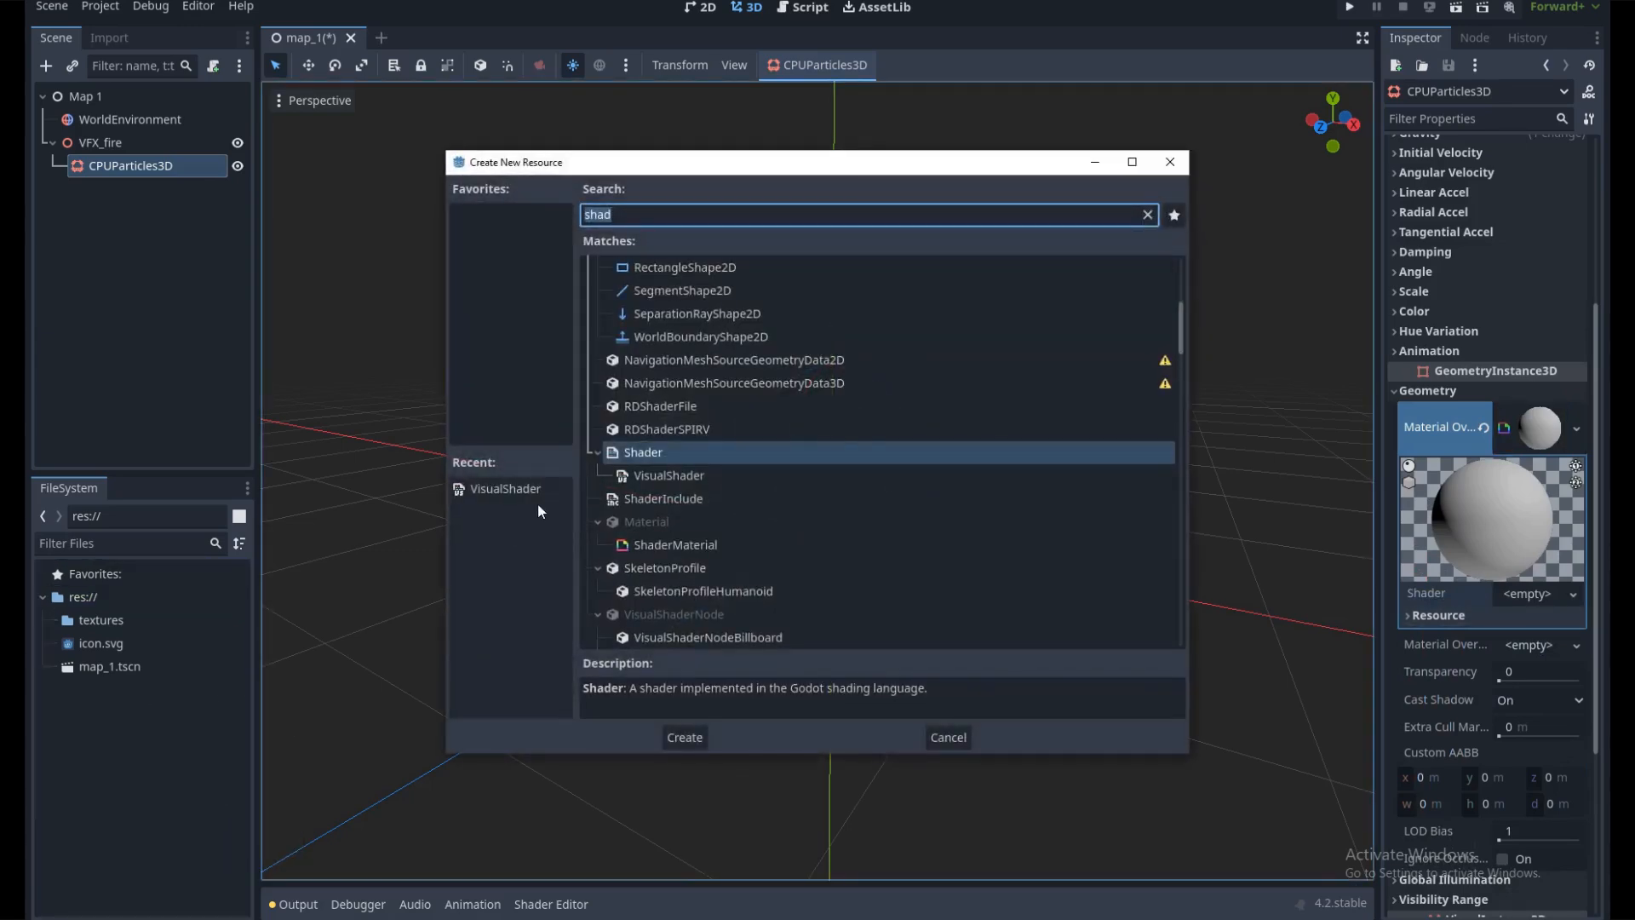
pyautogui.click(657, 474)
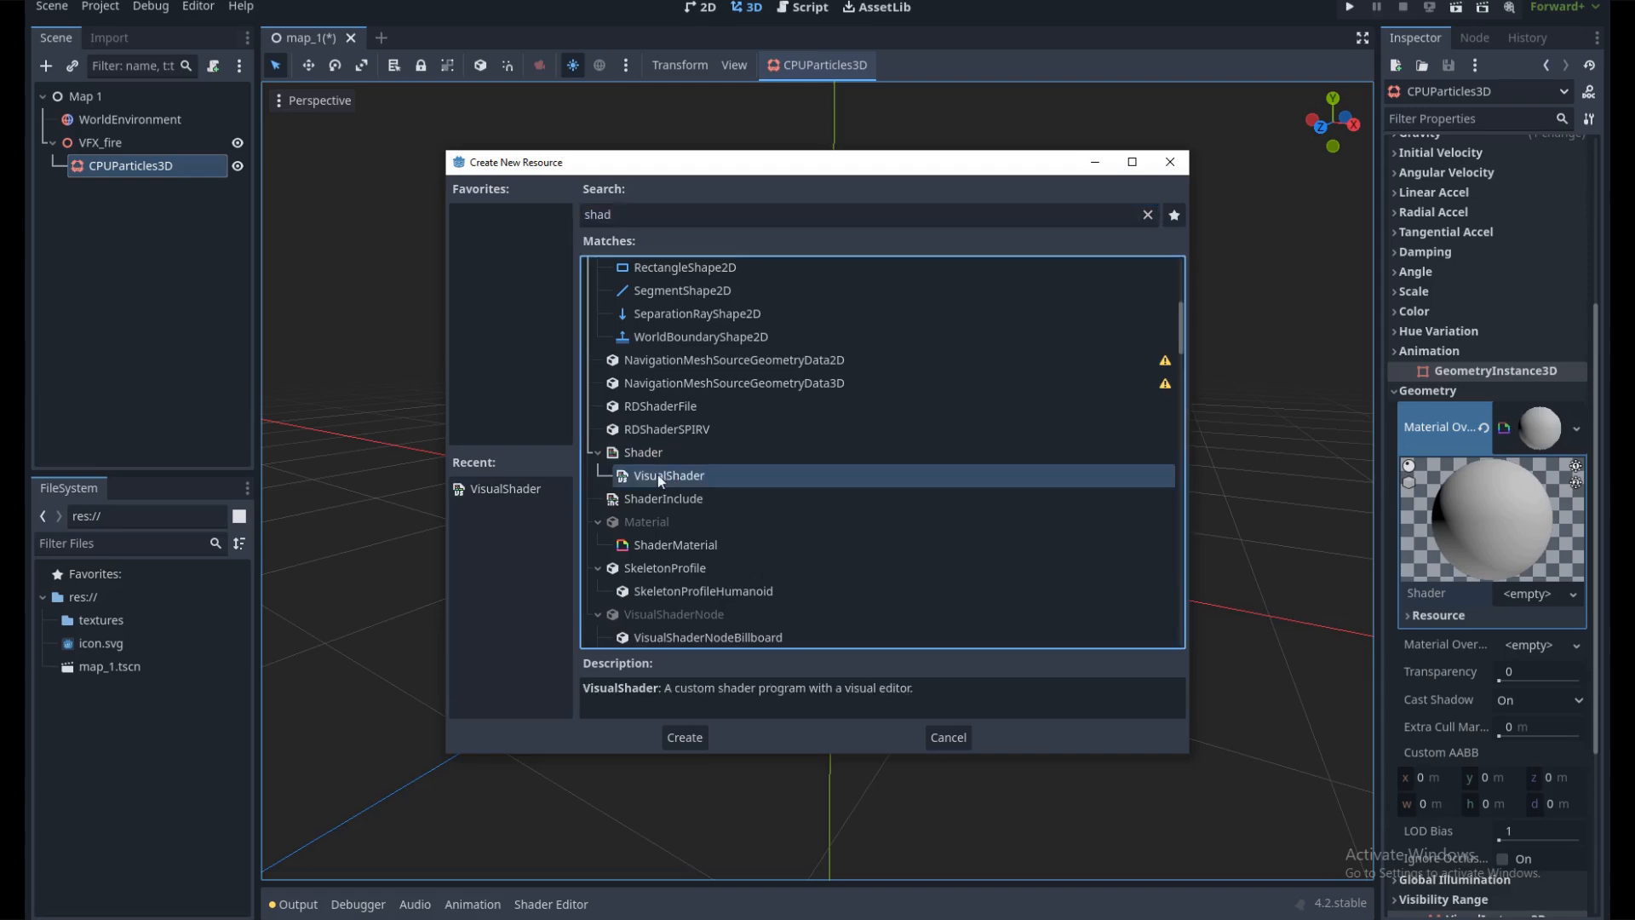
pyautogui.doubleClick(682, 477)
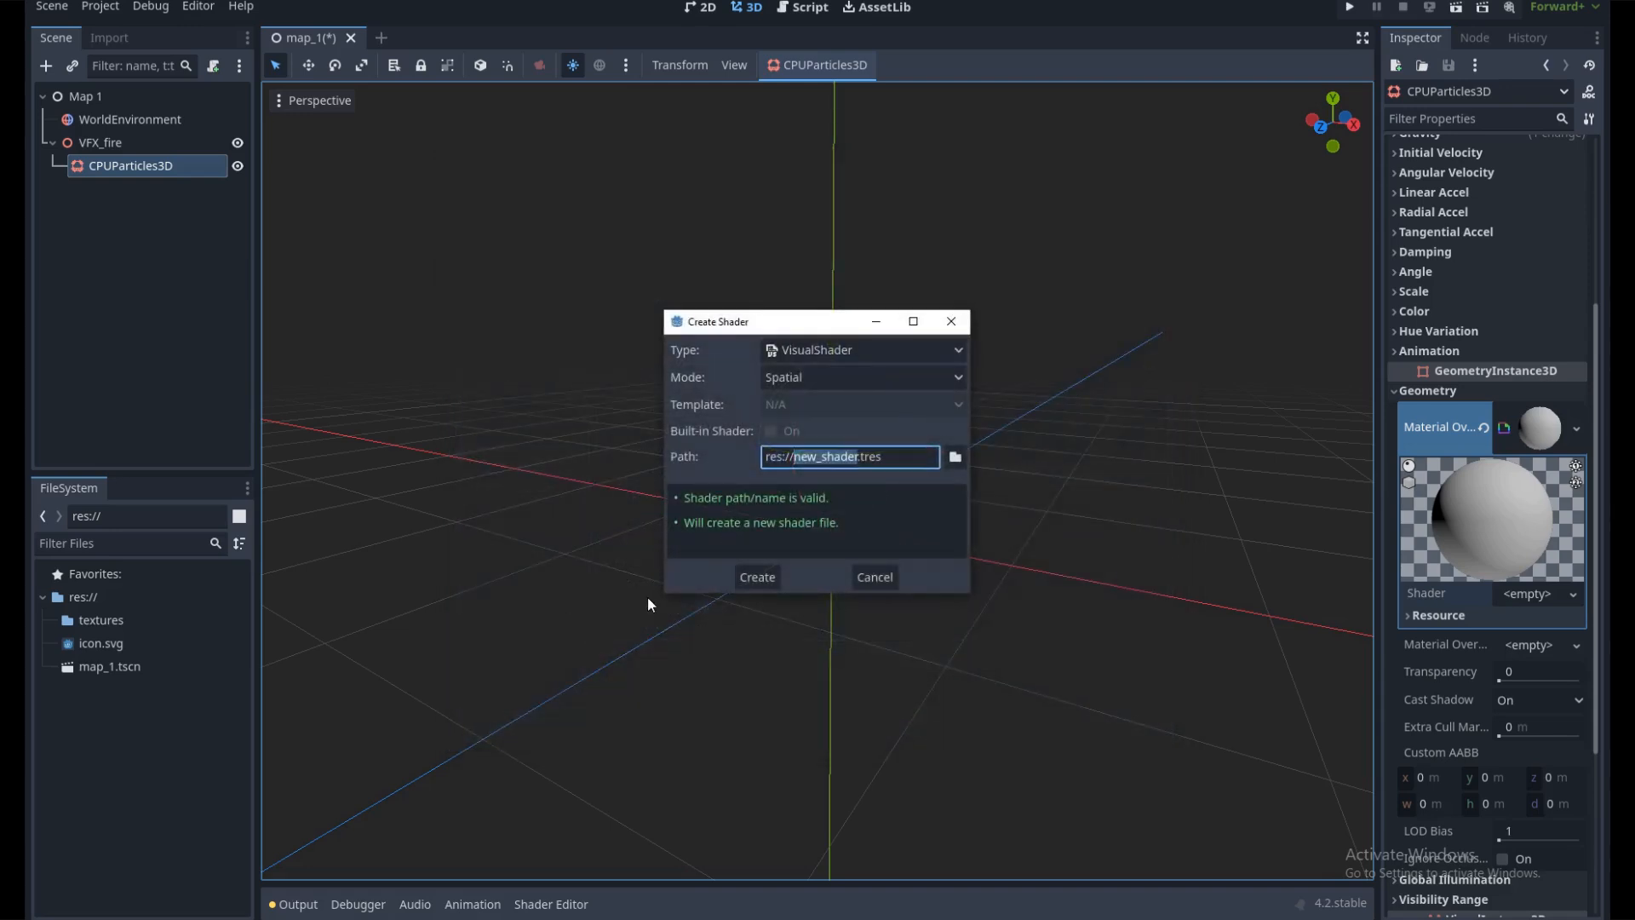
pyautogui.write('s_special_shader')
pyautogui.click(757, 578)
# Assign s_special_shader to the material override's shader slot and set the shader's cull mode to Disabled
pyautogui.click(142, 693)
pyautogui.moveTo(135, 693); pyautogui.dragTo(1530, 595)
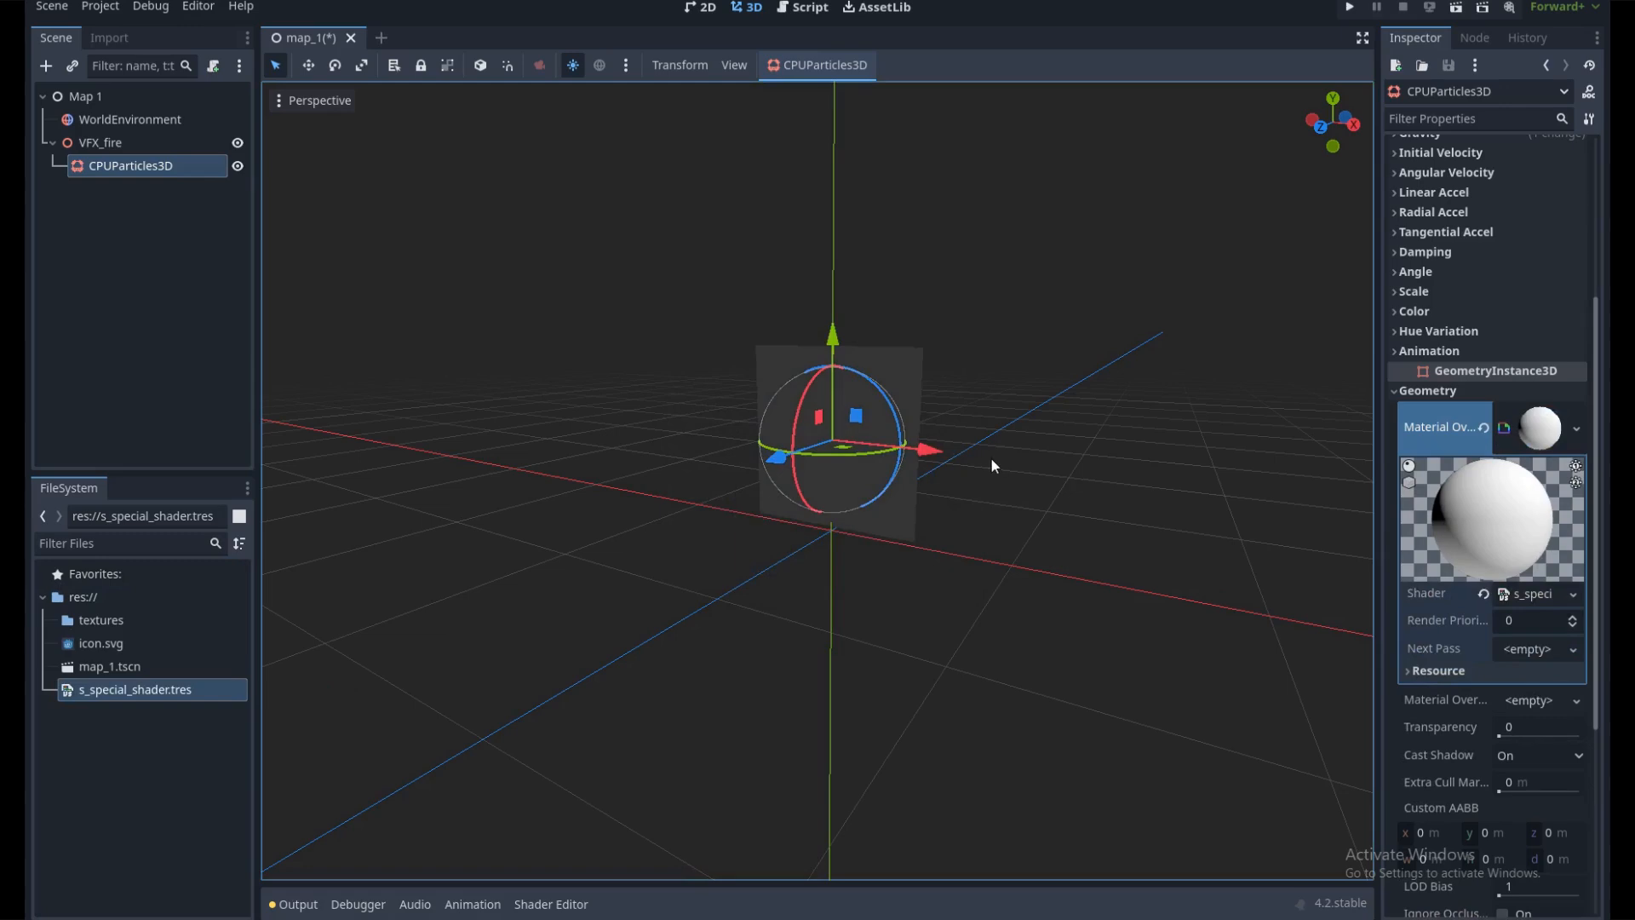
pyautogui.click(1528, 595)
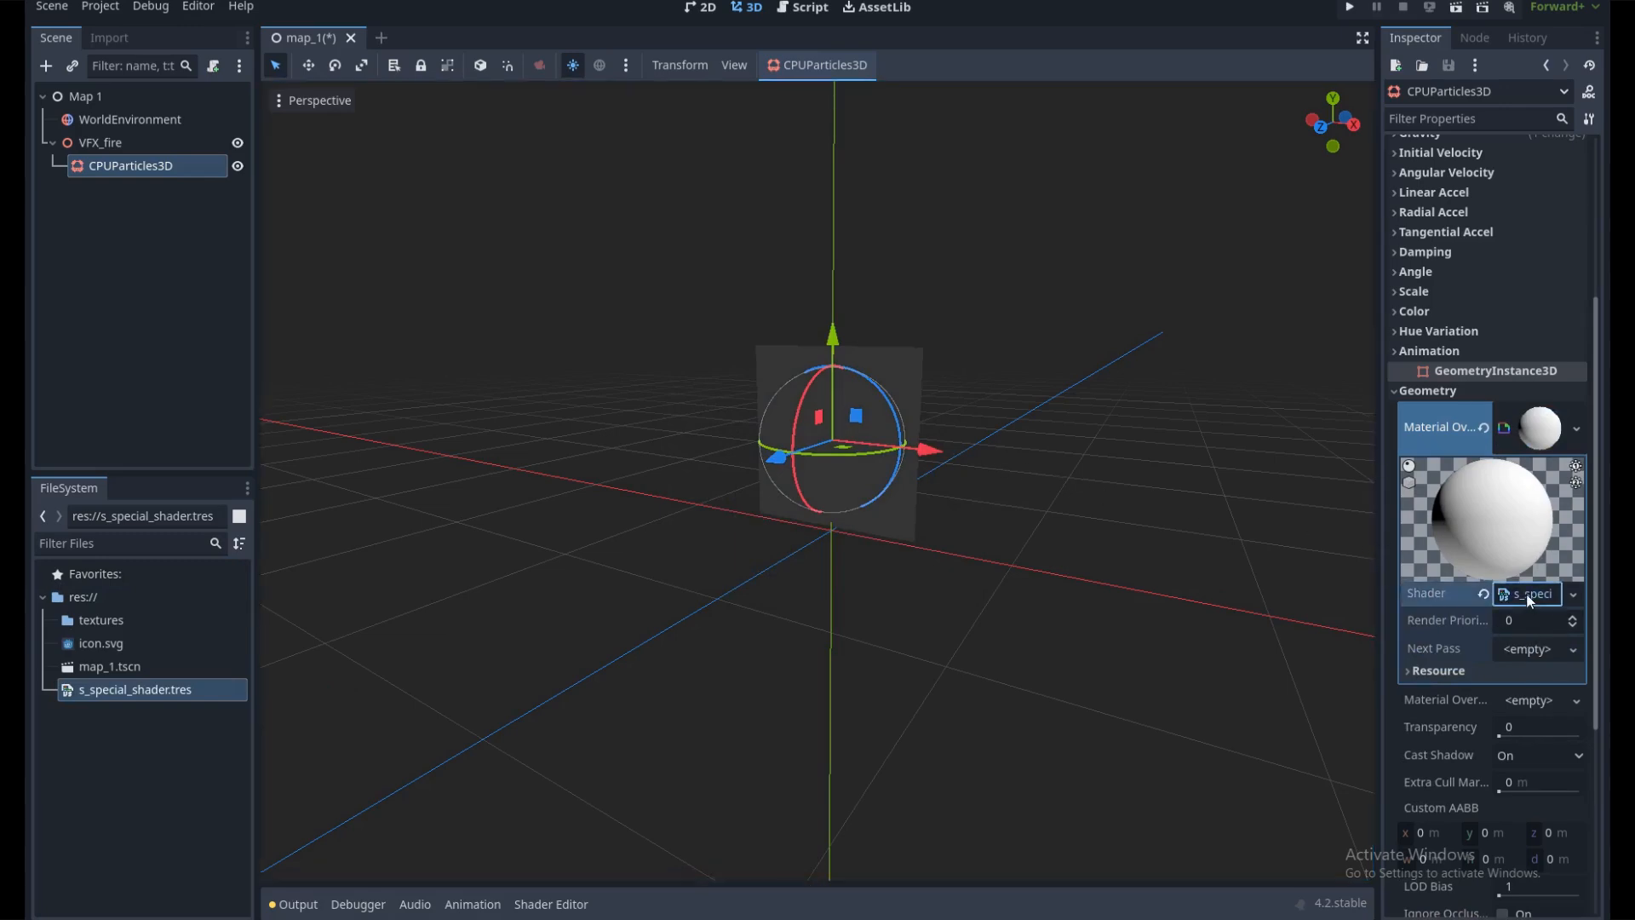
pyautogui.click(1448, 645)
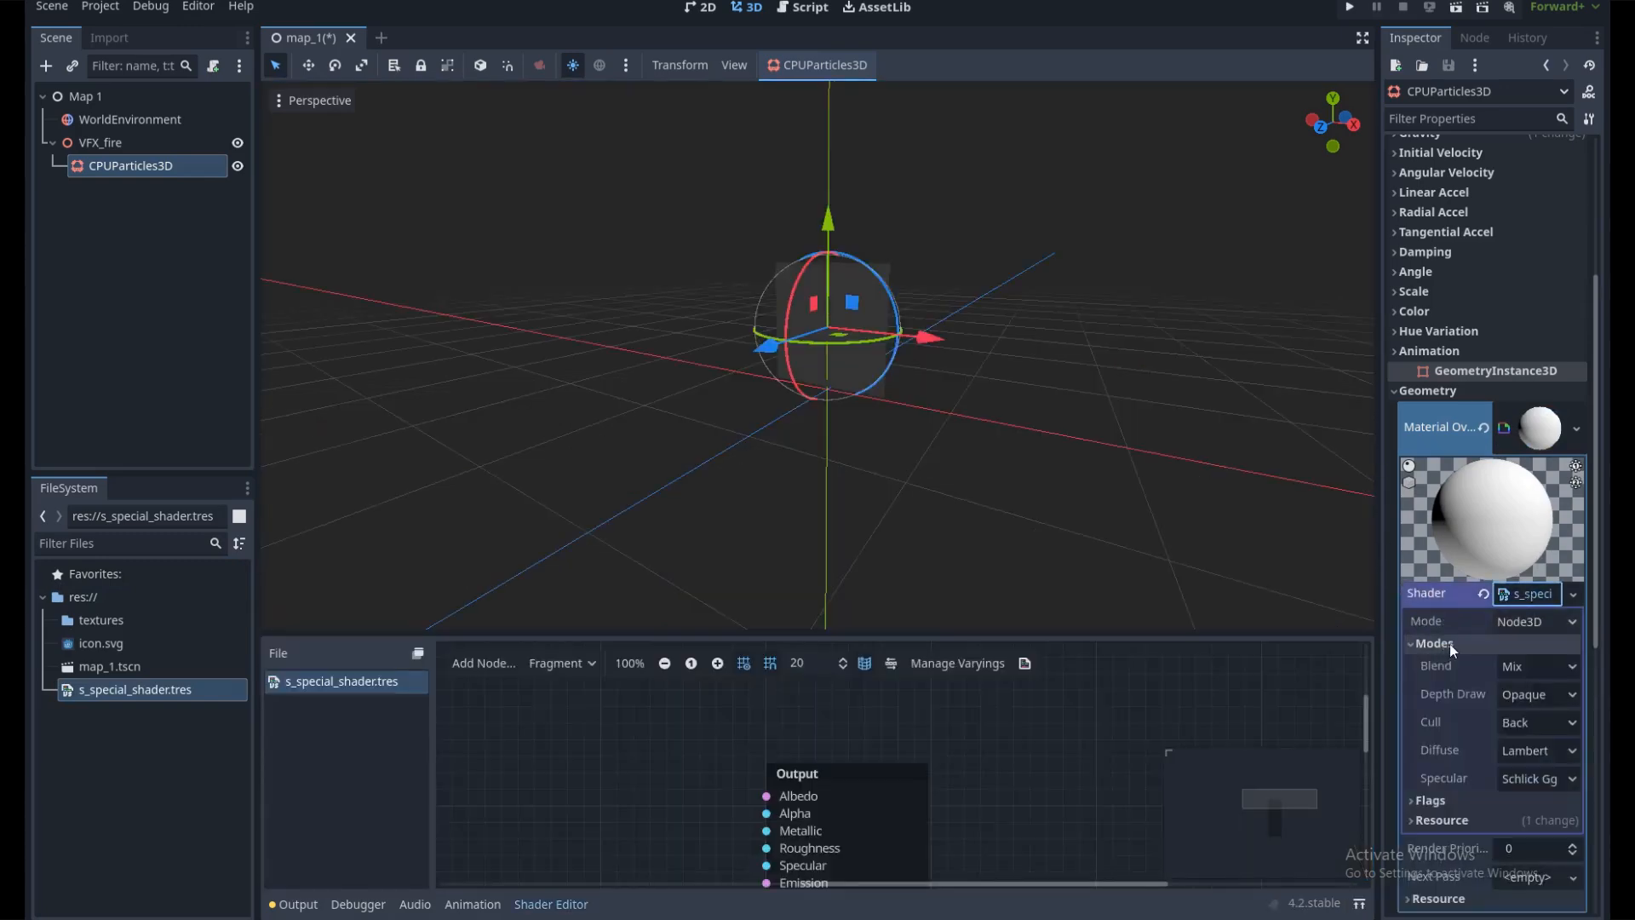
pyautogui.click(1533, 727)
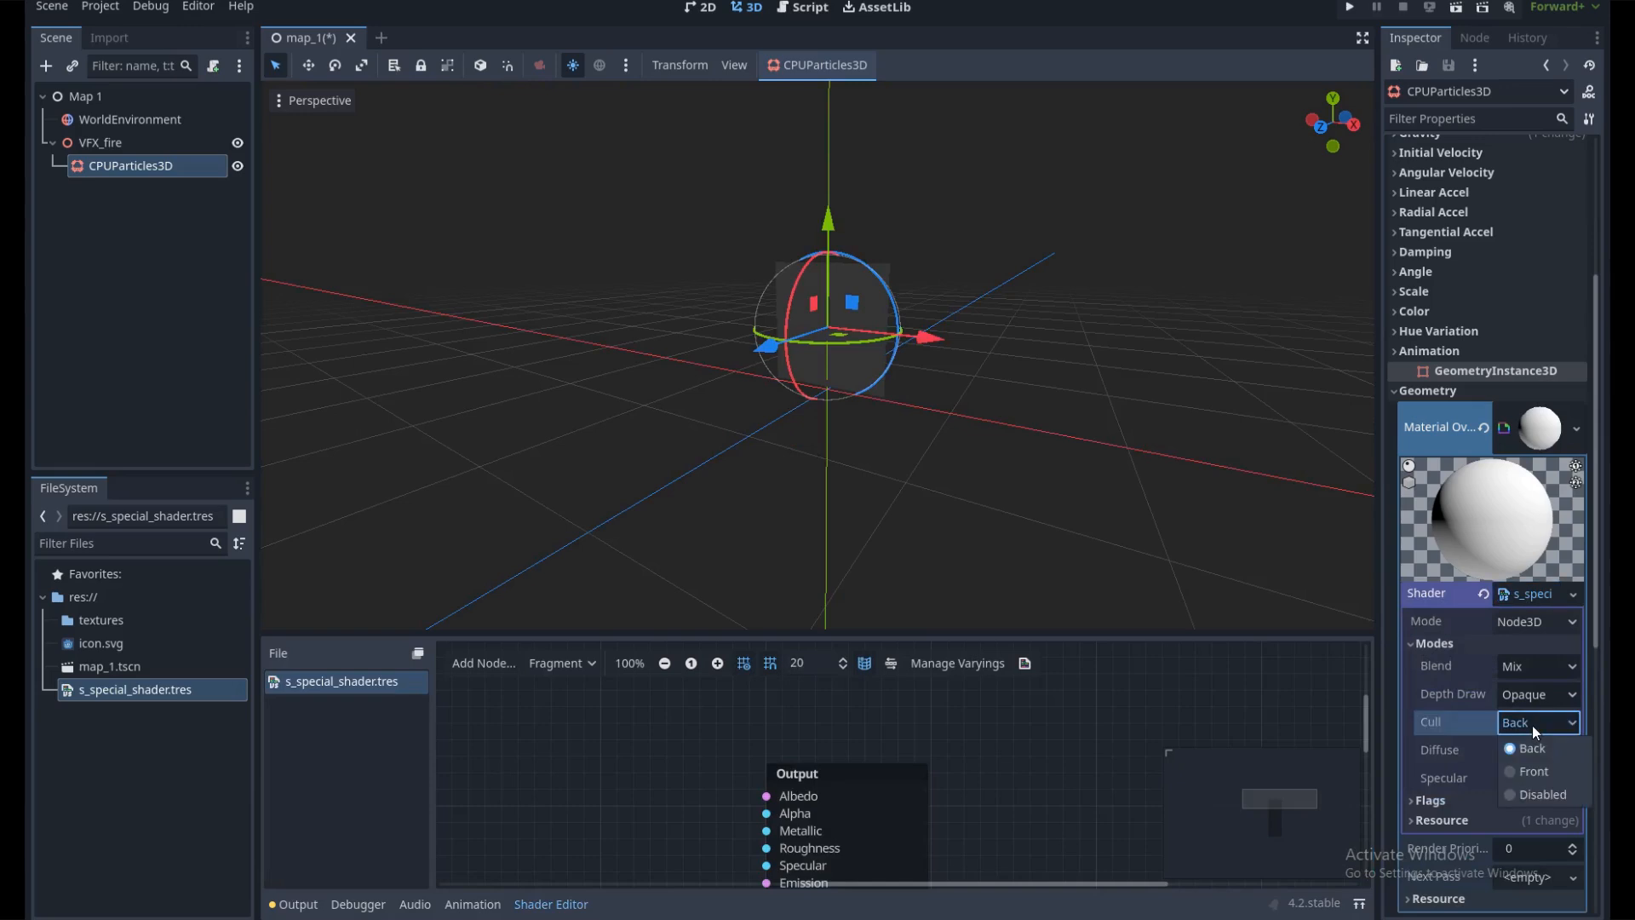
pyautogui.click(1534, 794)
# Enable the shader's Unshaded flag, then deselect the particles node
pyautogui.scroll(-1, 1491, 732)
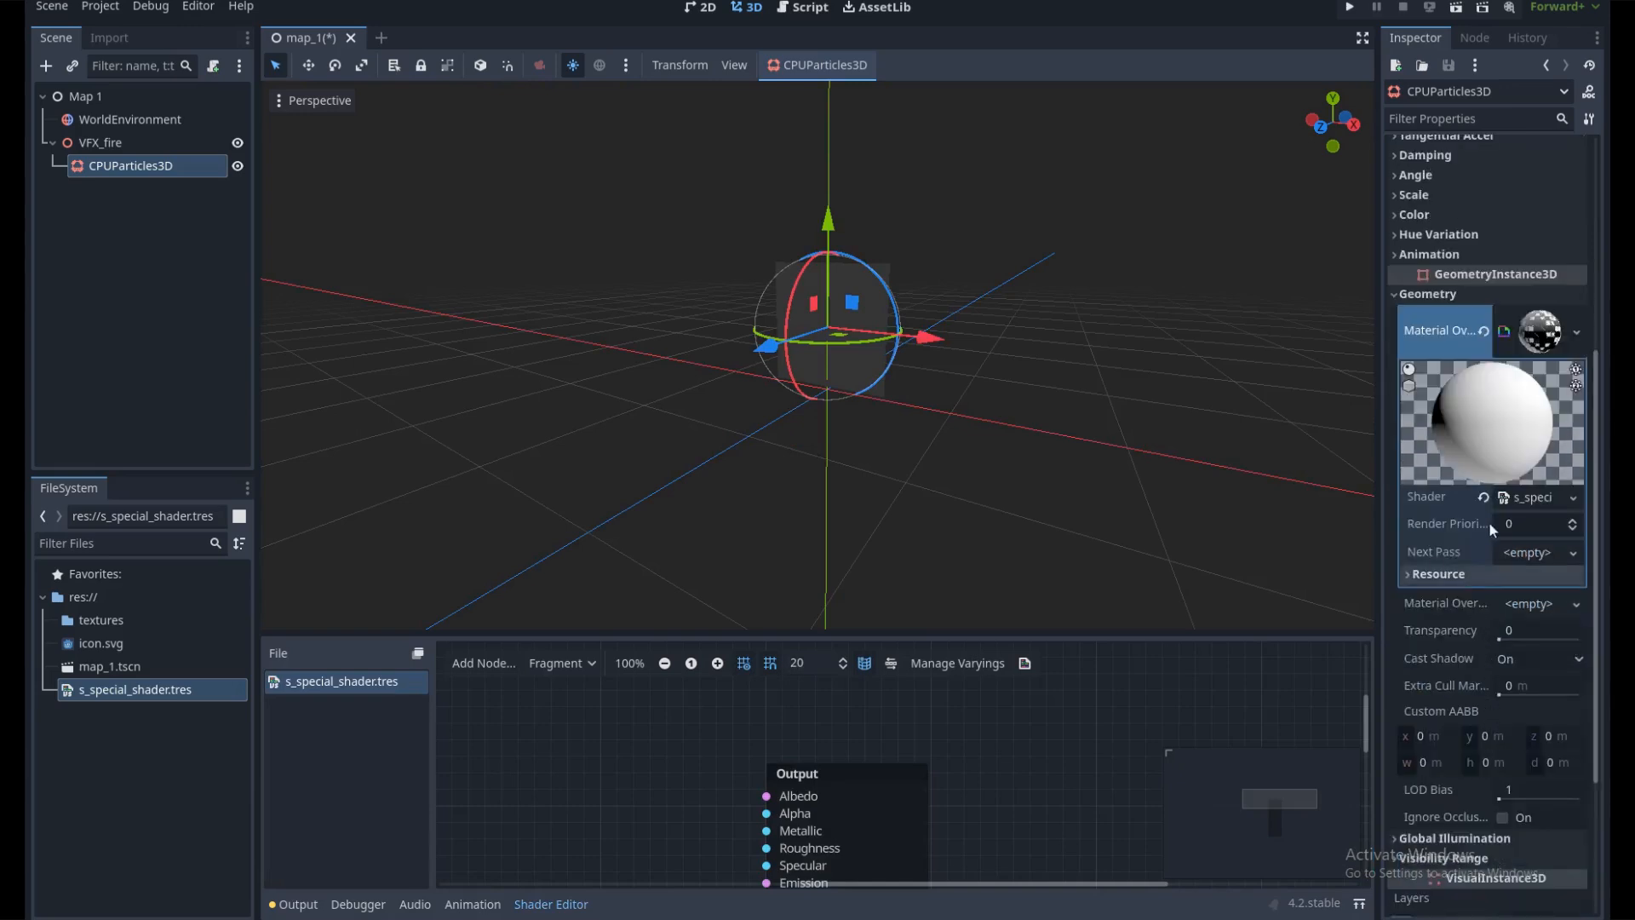
pyautogui.click(1528, 497)
pyautogui.click(1430, 703)
pyautogui.scroll(-1, 1457, 690)
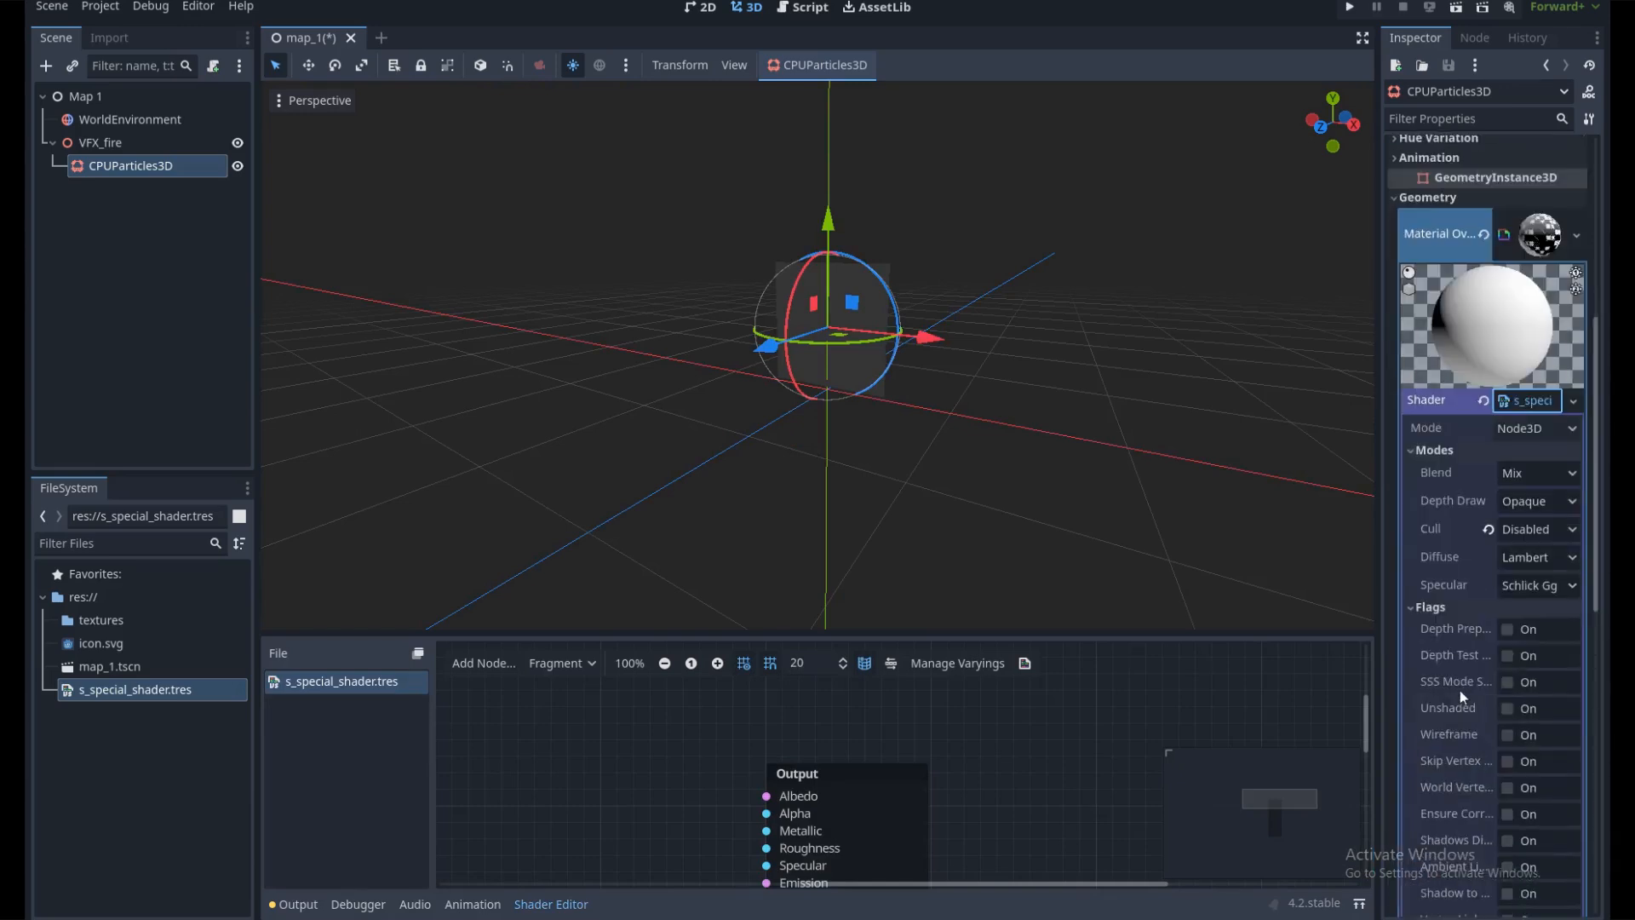
pyautogui.click(1506, 710)
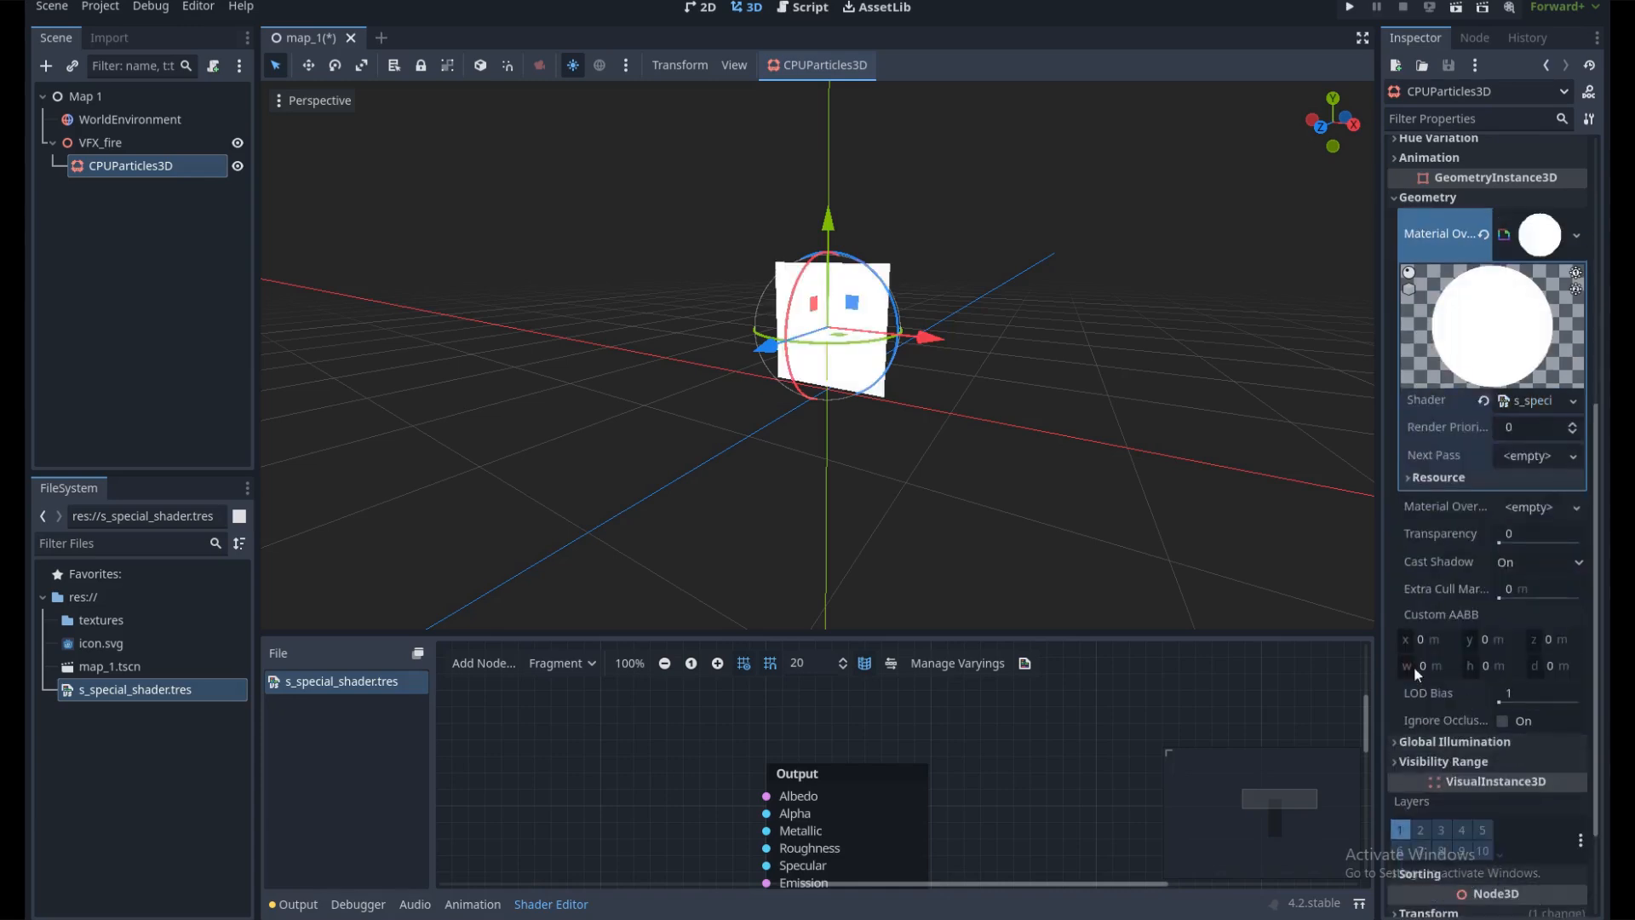
pyautogui.moveTo(1022, 407); pyautogui.dragTo(933, 489, button='middle')
pyautogui.scroll(2, 979, 410)
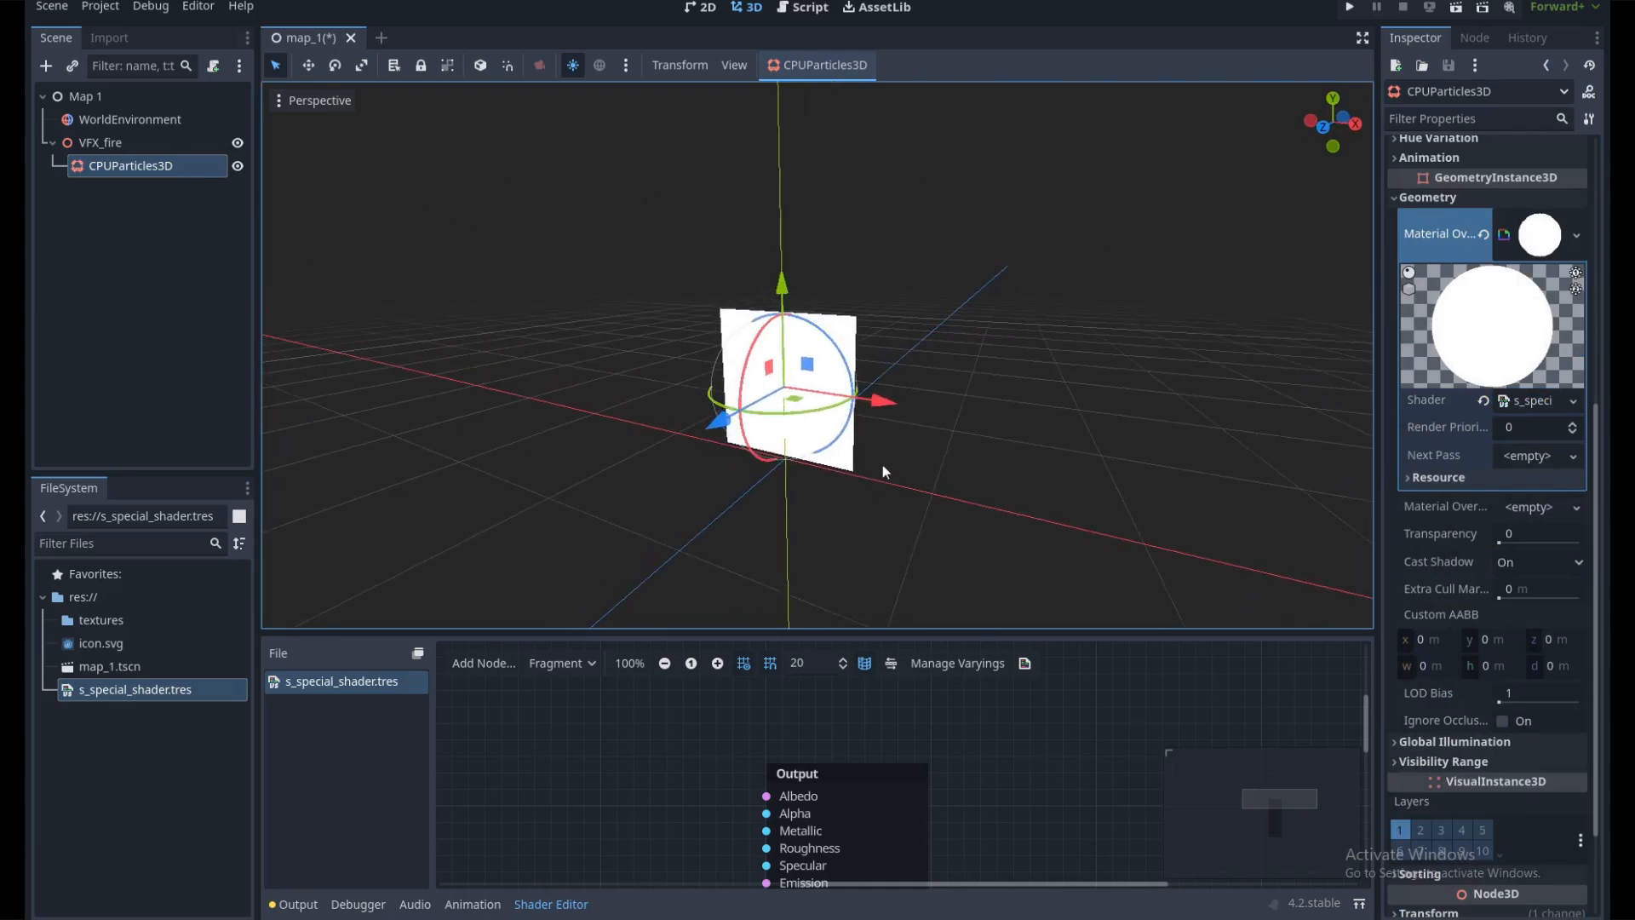
pyautogui.click(938, 475)
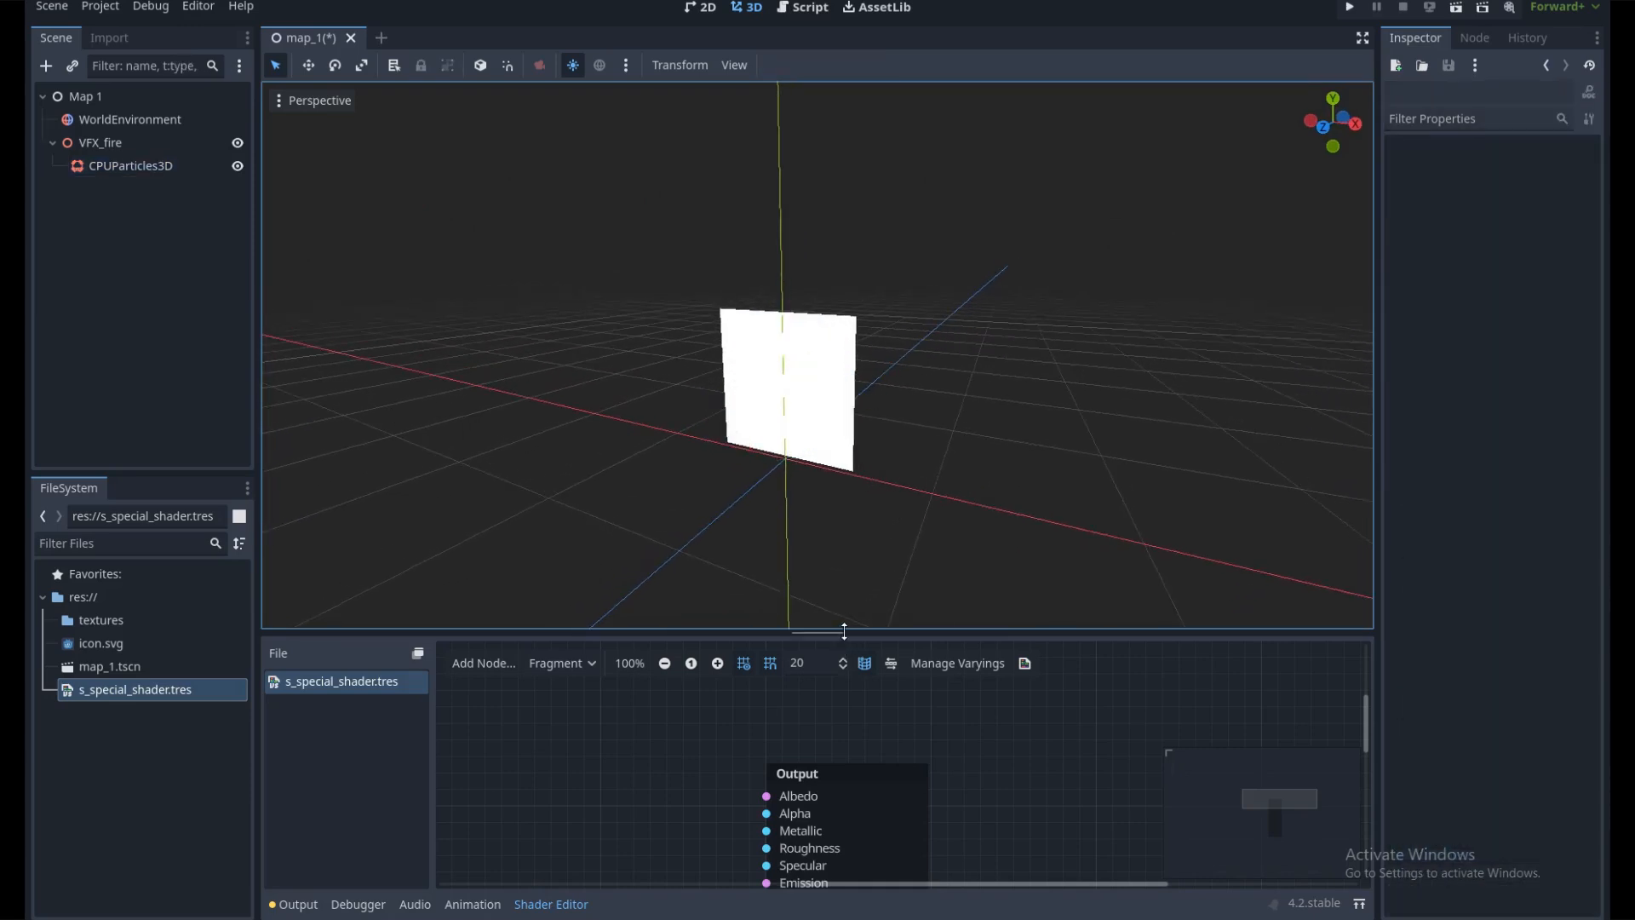
# Enlarge the shader graph area, switch it to the Vertex stage and add a GetBillboardMatrix node
pyautogui.moveTo(841, 634); pyautogui.dragTo(841, 555)
pyautogui.click(594, 557)
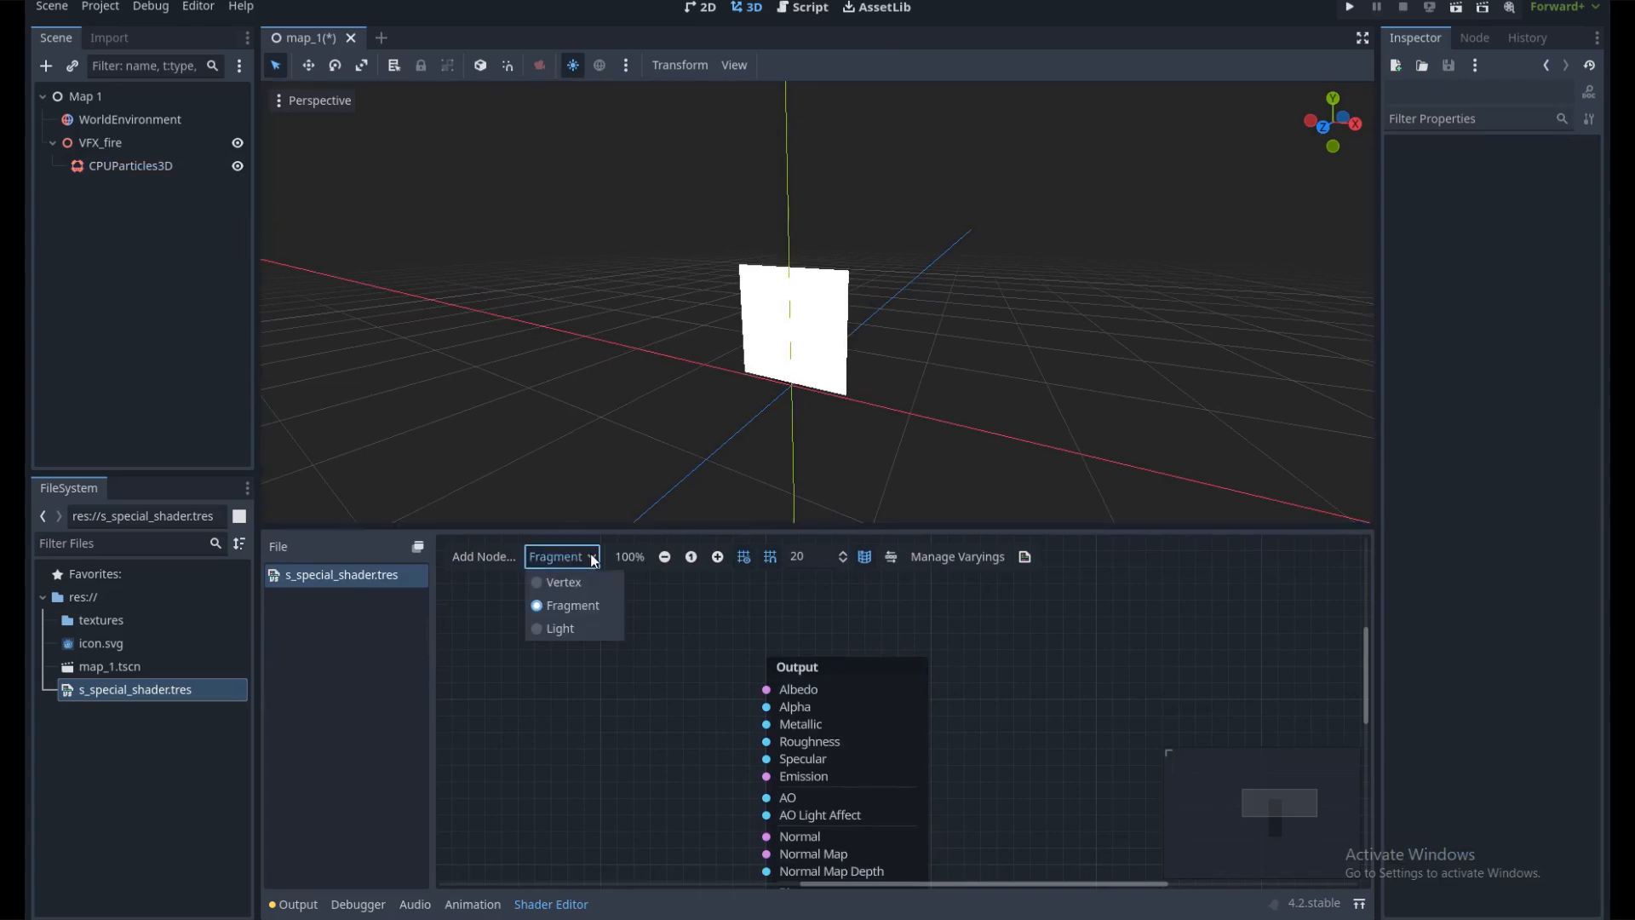
pyautogui.click(600, 582)
pyautogui.scroll(-4, 744, 601)
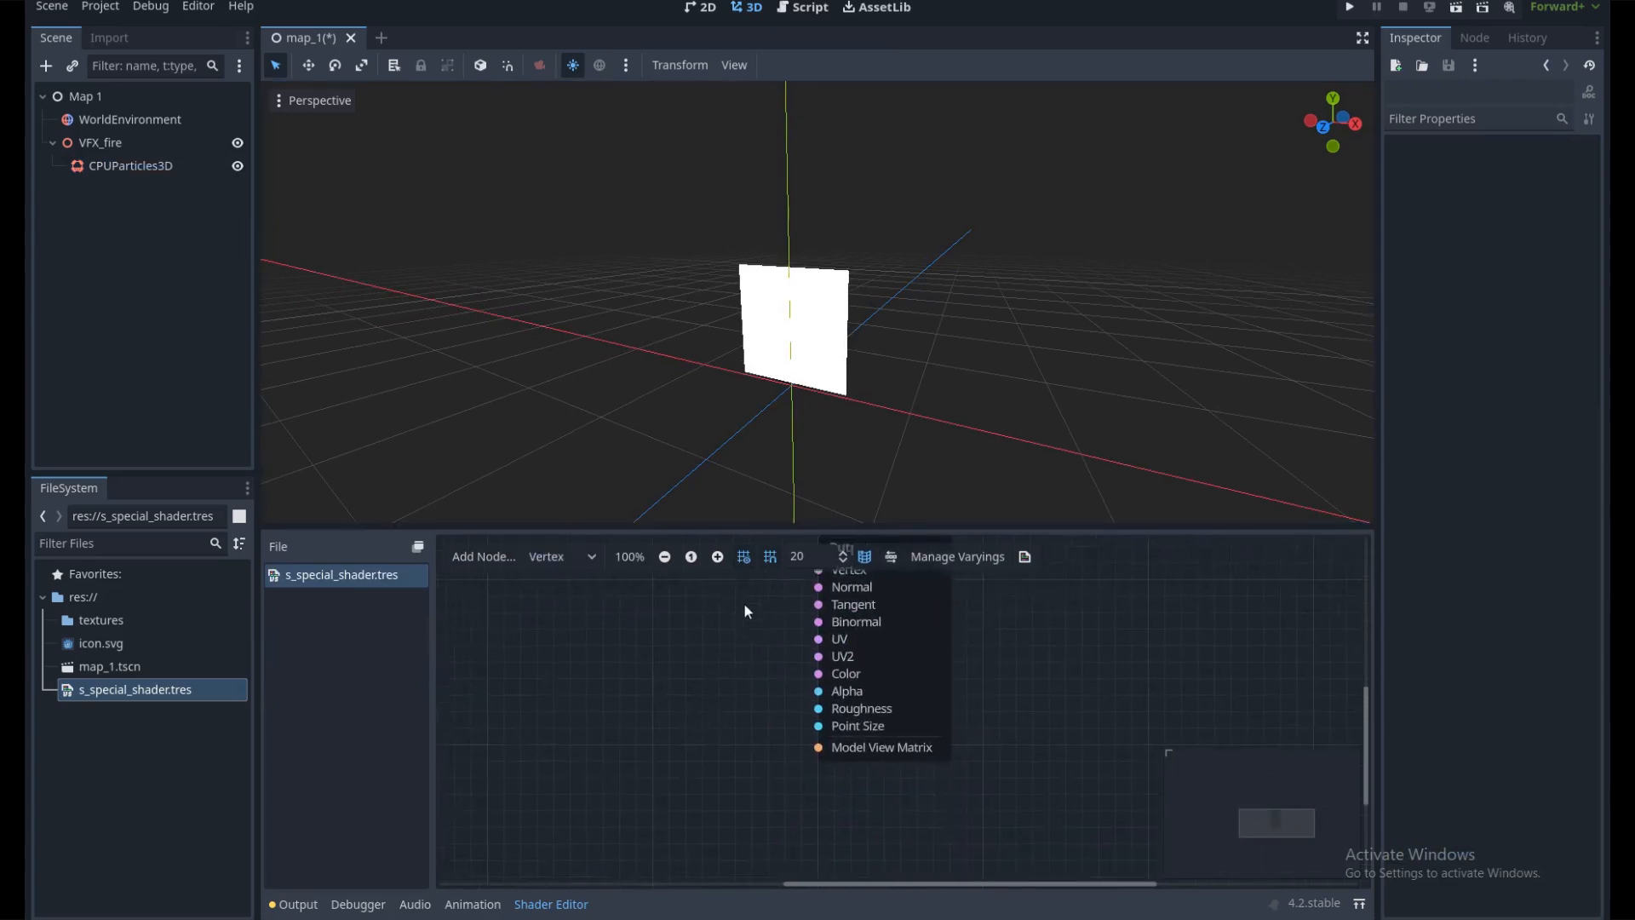
pyautogui.rightClick(600, 753)
pyautogui.write('bill')
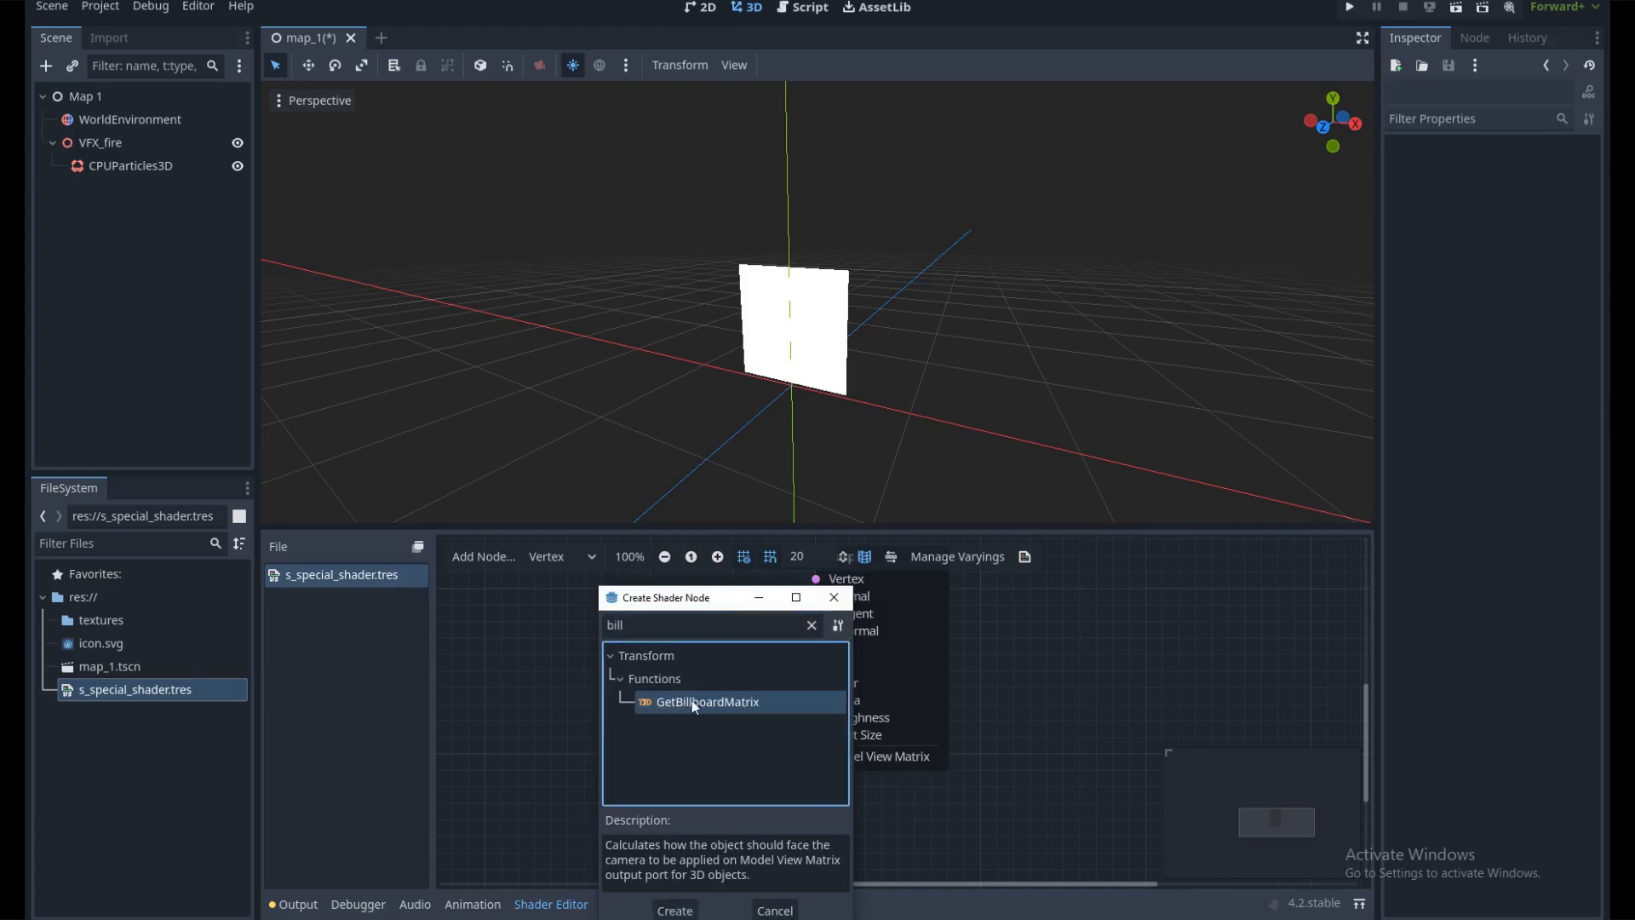
pyautogui.doubleClick(691, 700)
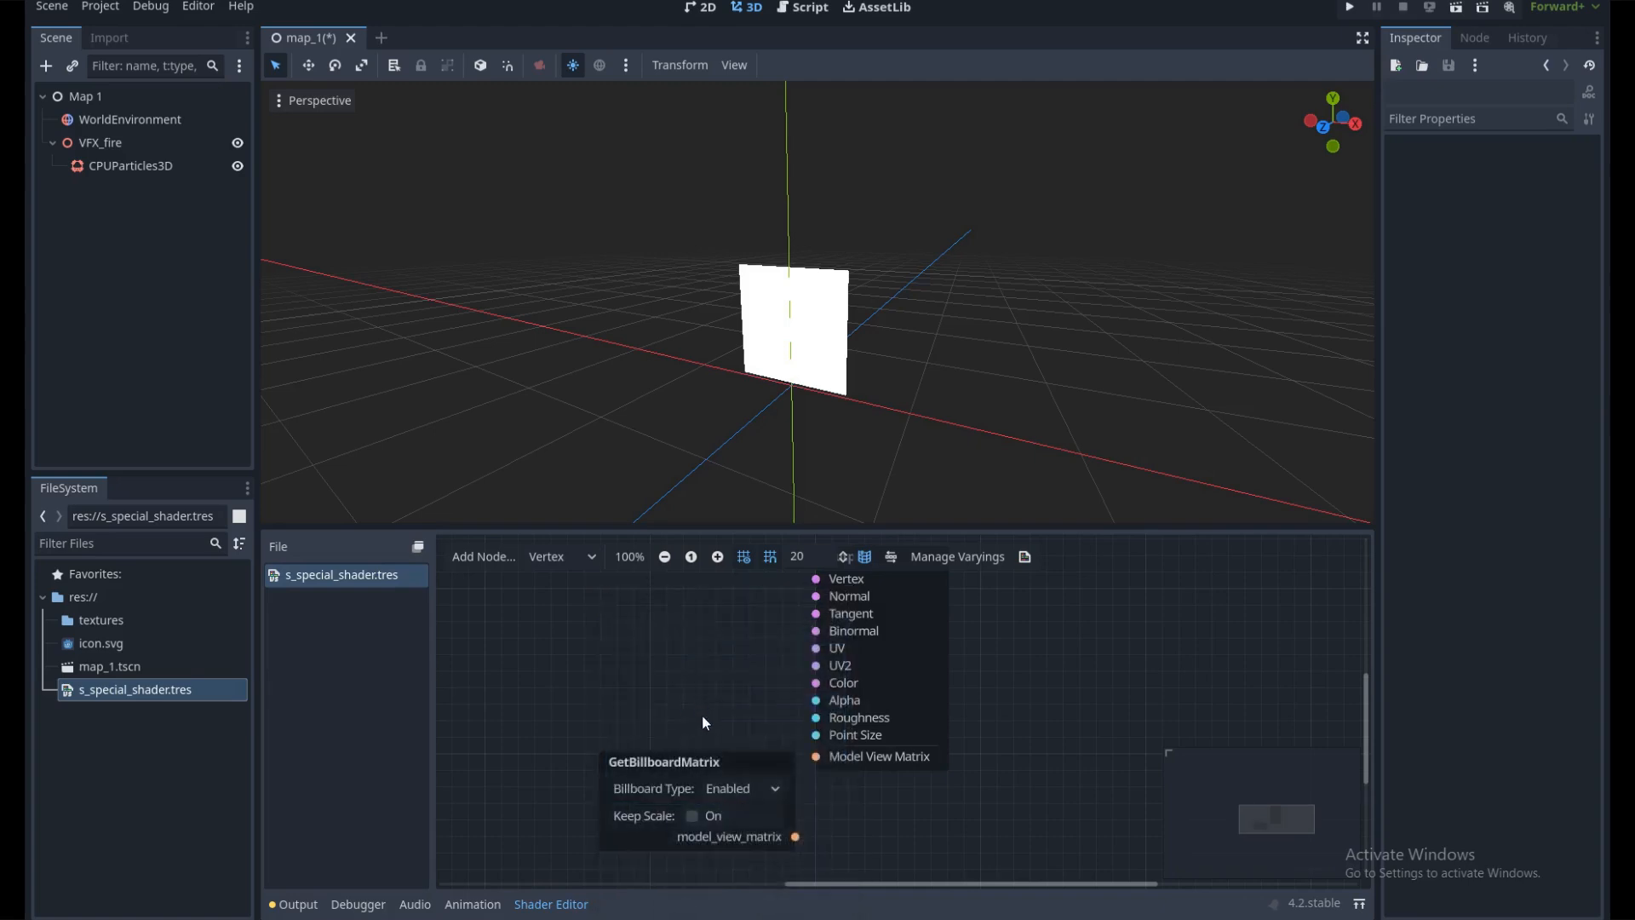
# Set the GetBillboardMatrix node to Y-Billboard with Keep Scale on and connect it to the Model View Matrix output
pyautogui.moveTo(715, 763); pyautogui.dragTo(632, 707)
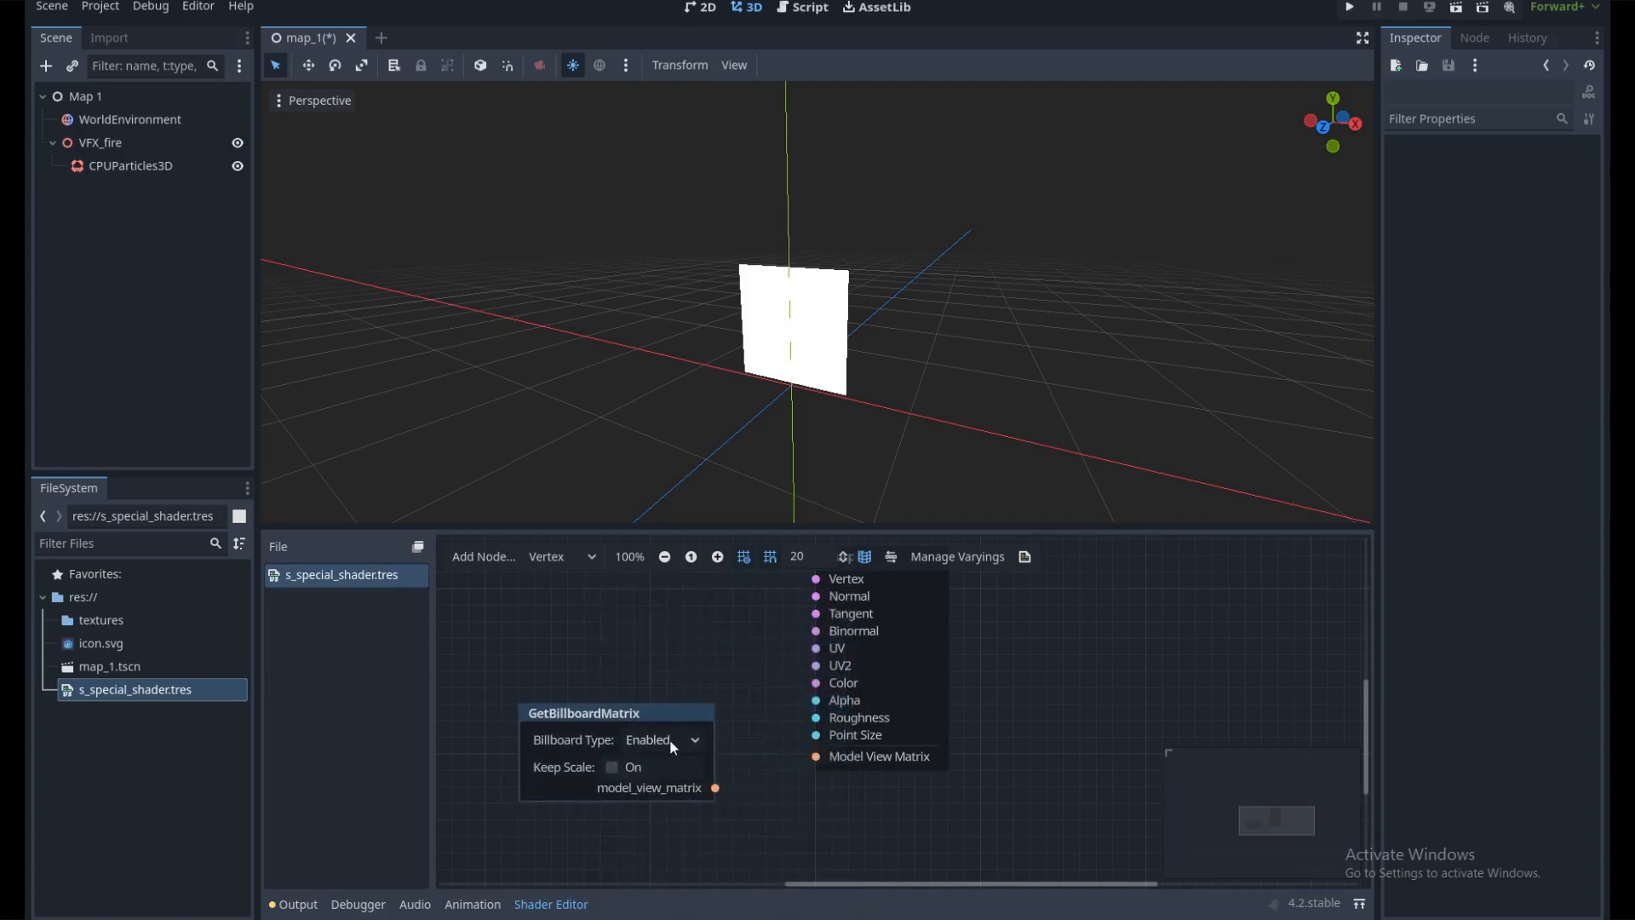
pyautogui.click(672, 740)
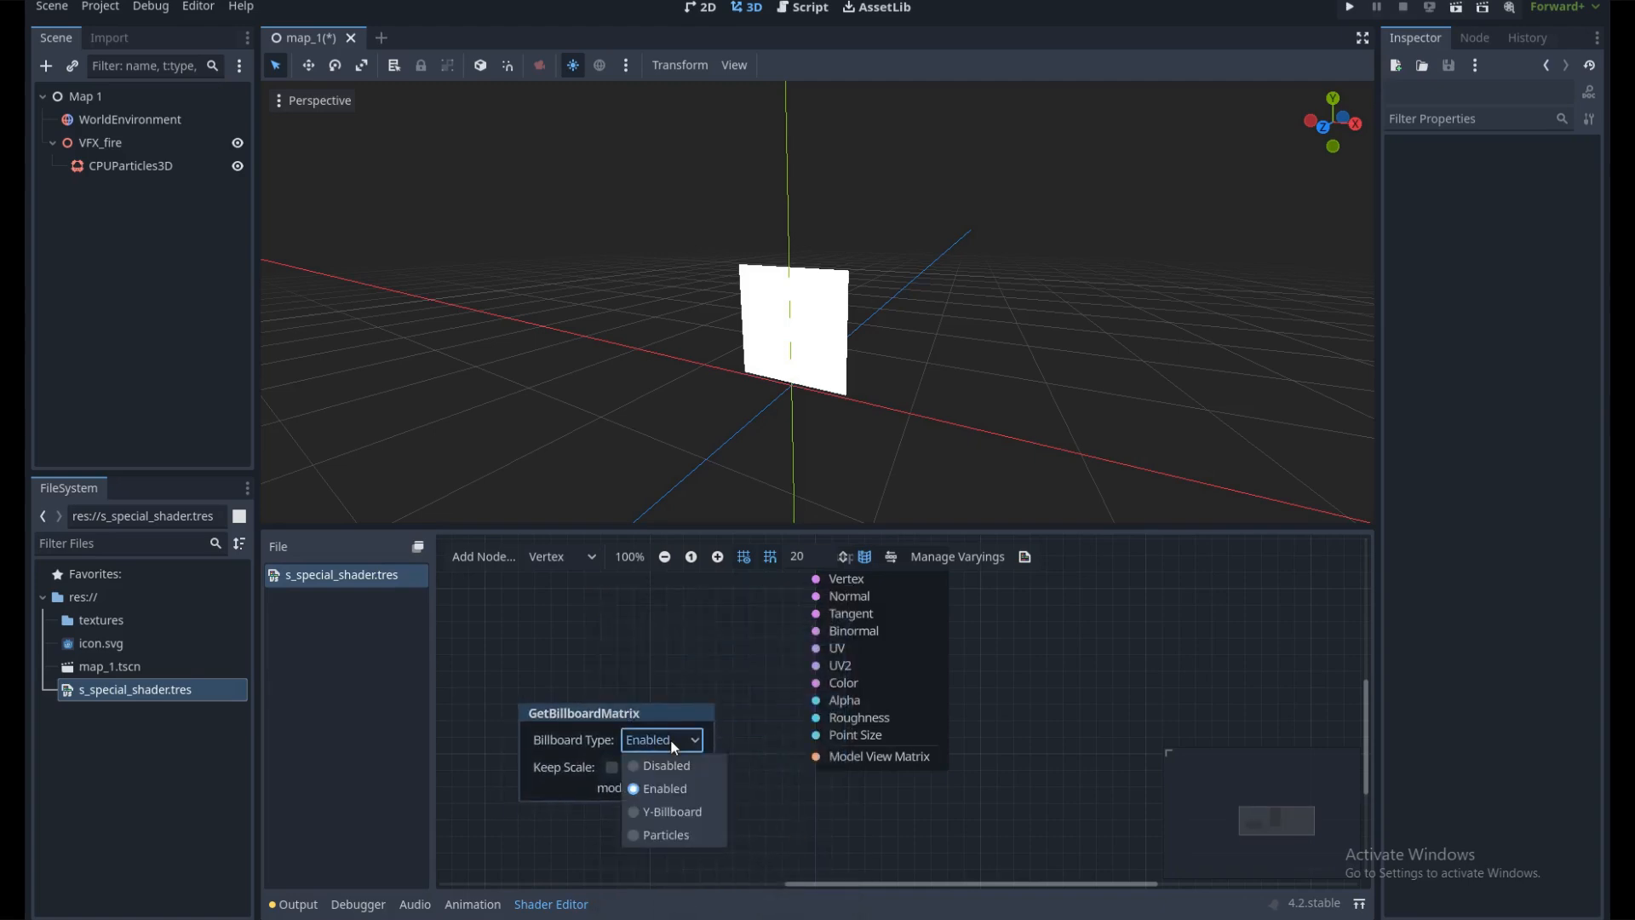
pyautogui.click(671, 813)
pyautogui.click(611, 767)
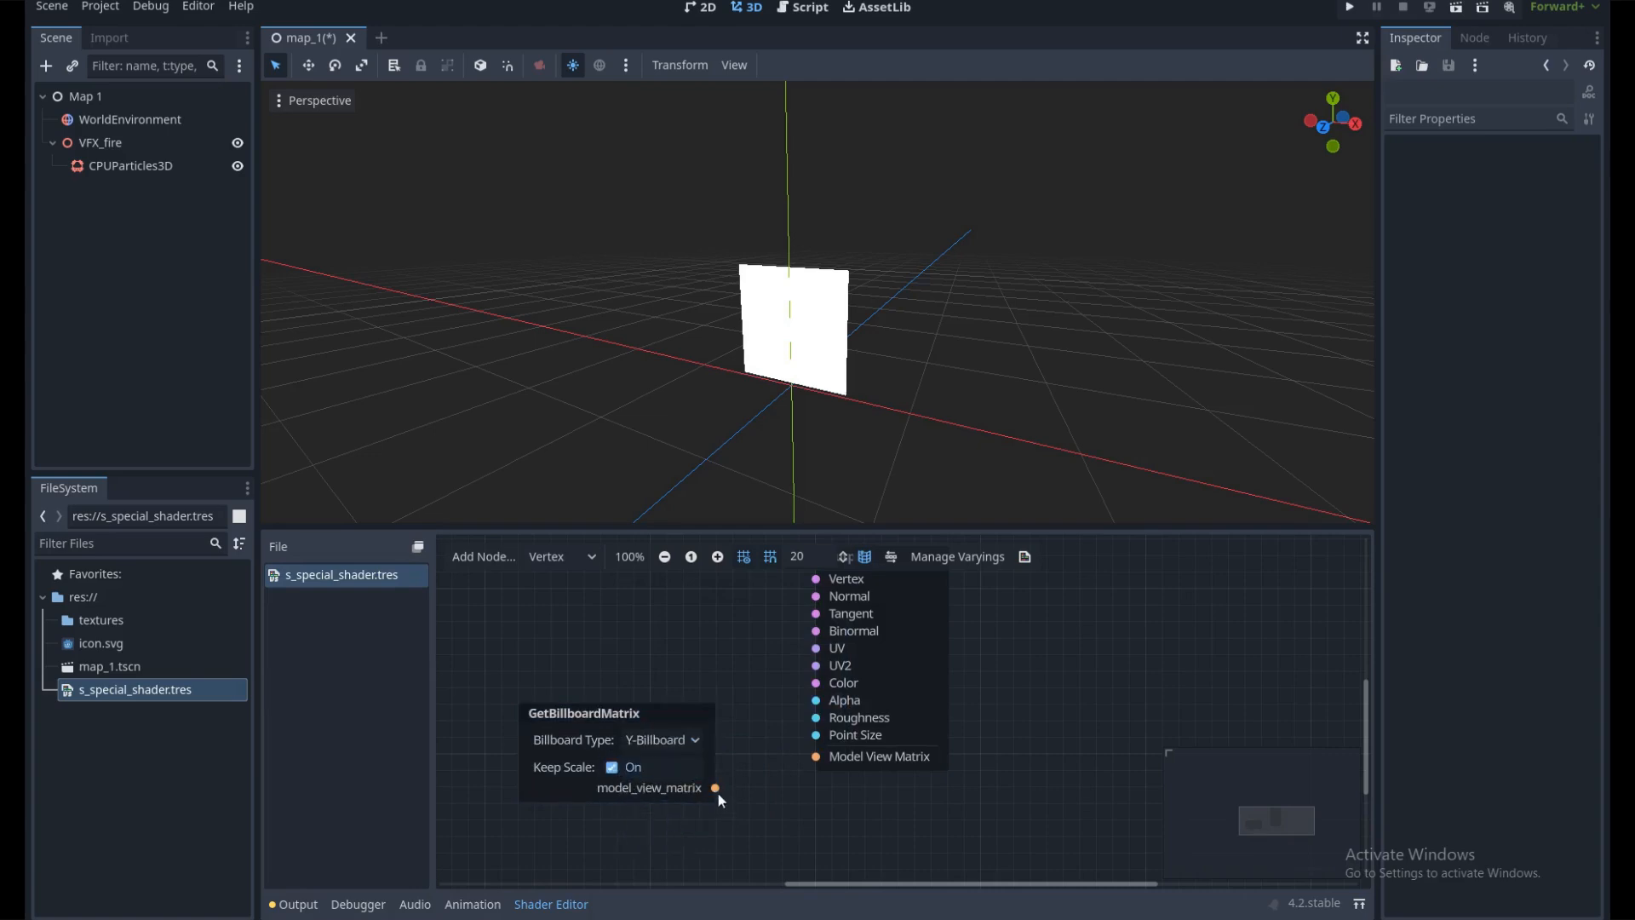
pyautogui.moveTo(867, 400); pyautogui.dragTo(797, 327, button='middle')
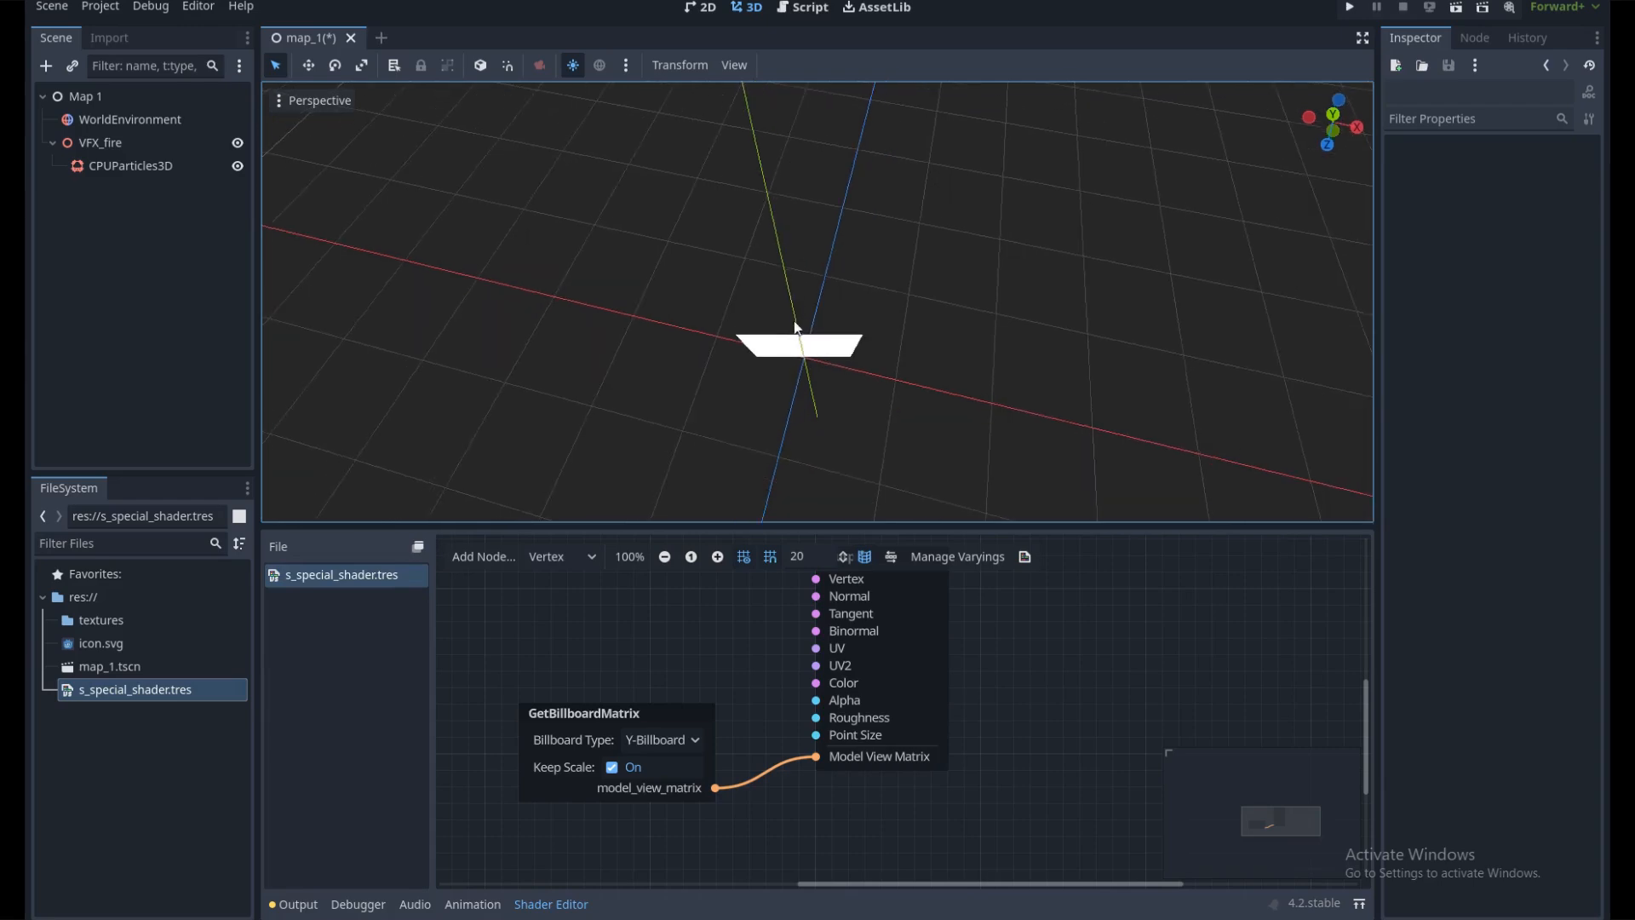
pyautogui.moveTo(810, 388); pyautogui.dragTo(896, 304, button='middle')
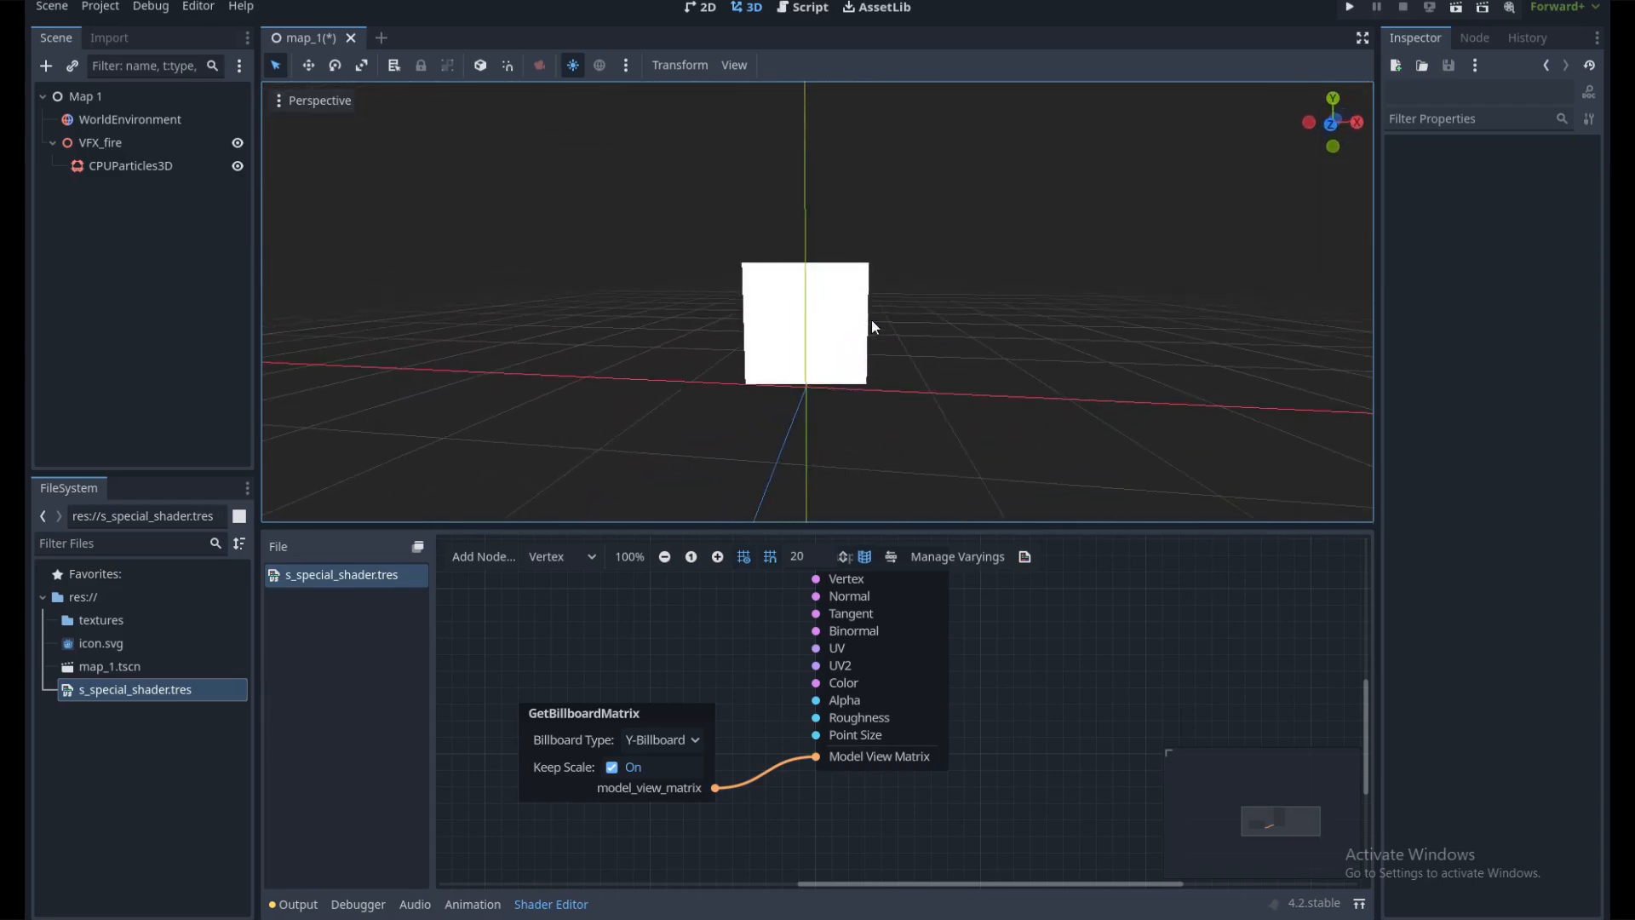
# Switch the shader graph to the Fragment stage and give the graph area more height
pyautogui.click(575, 557)
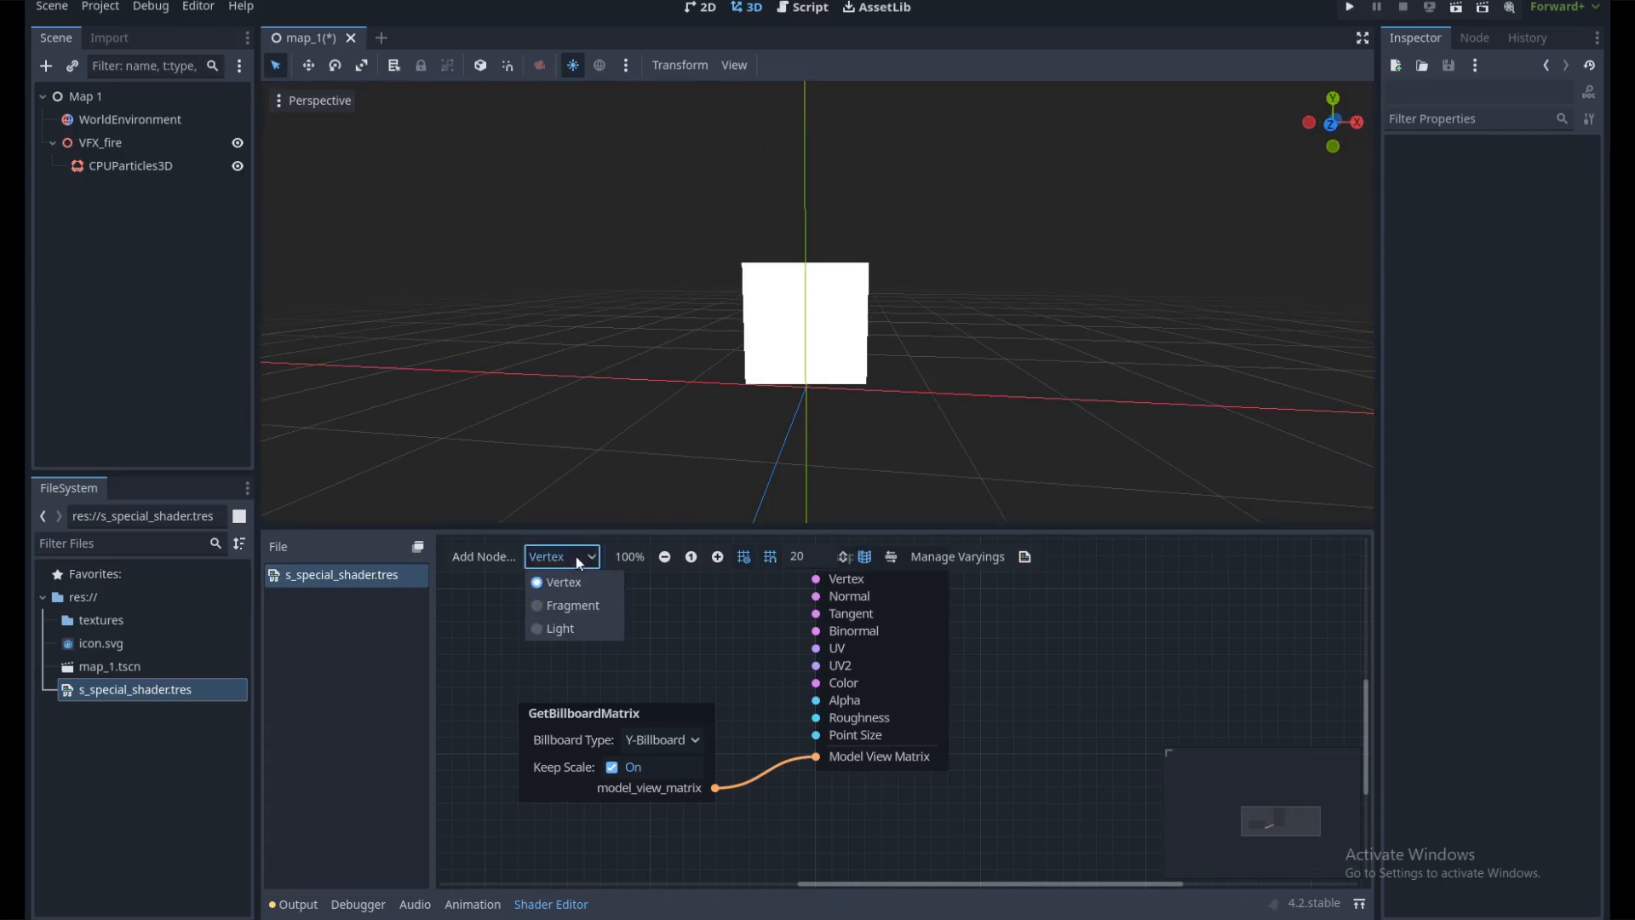
pyautogui.click(571, 604)
pyautogui.moveTo(701, 529); pyautogui.dragTo(694, 467)
pyautogui.scroll(-3, 793, 616)
pyautogui.moveTo(806, 613); pyautogui.dragTo(884, 624, button='middle')
# Import distortion_texture.jpg and fire_texture.jpg from the textures_fire folder into the project's textures folder and expand it
pyautogui.click(128, 620)
pyautogui.click(366, 917)
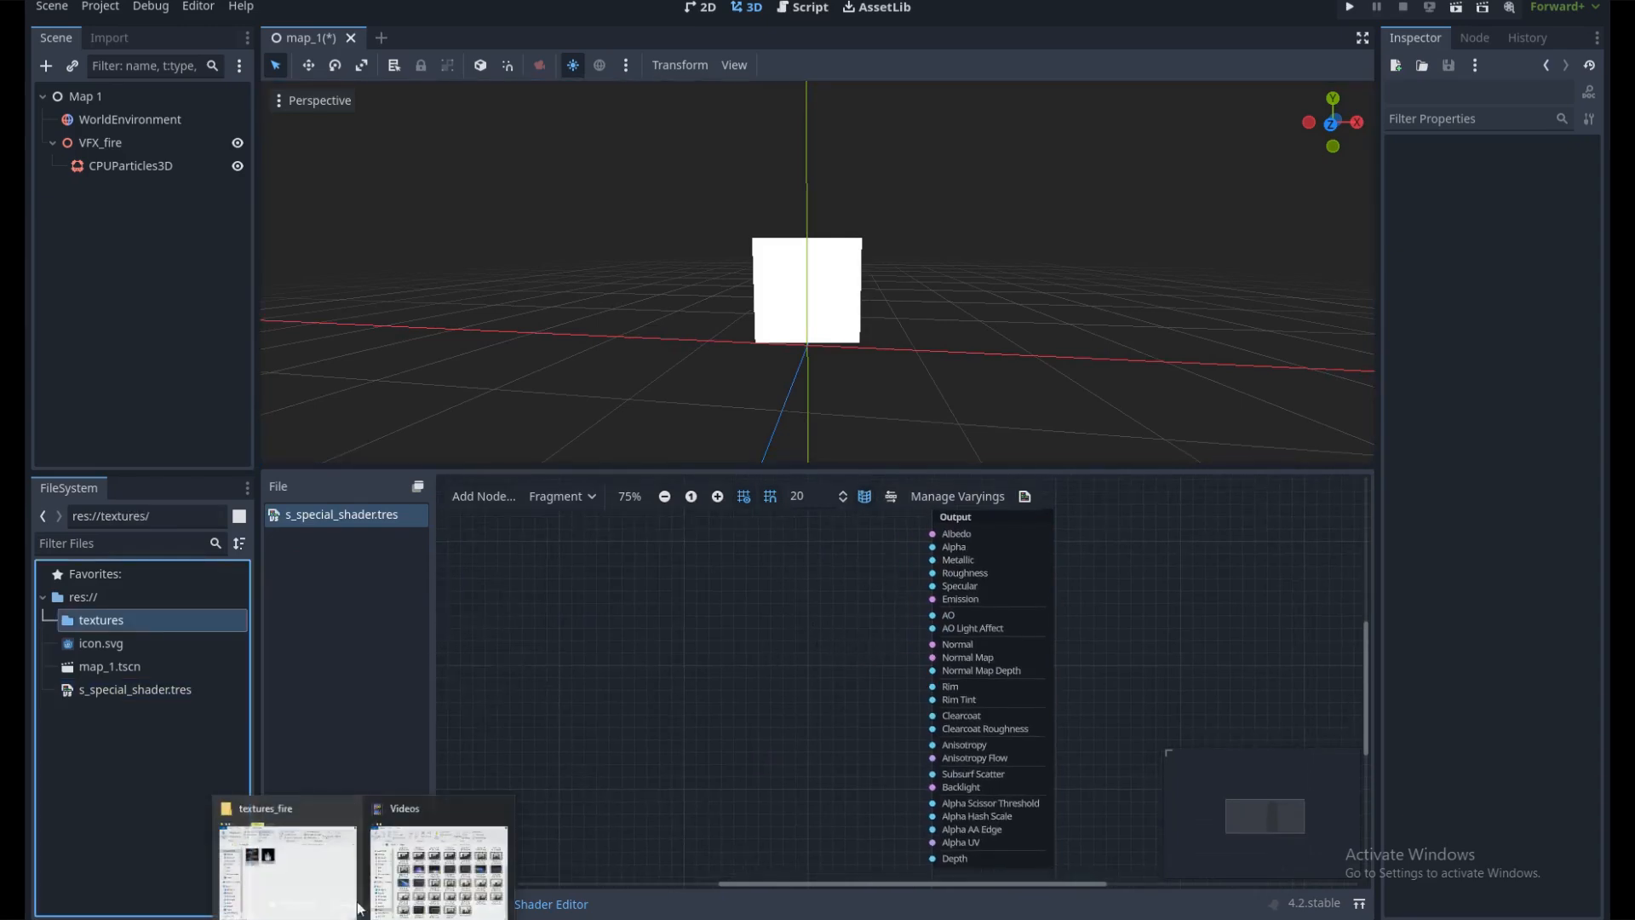
pyautogui.click(285, 860)
pyautogui.moveTo(635, 393); pyautogui.dragTo(153, 615)
pyautogui.moveTo(893, 470); pyautogui.dragTo(893, 465)
pyautogui.click(52, 620)
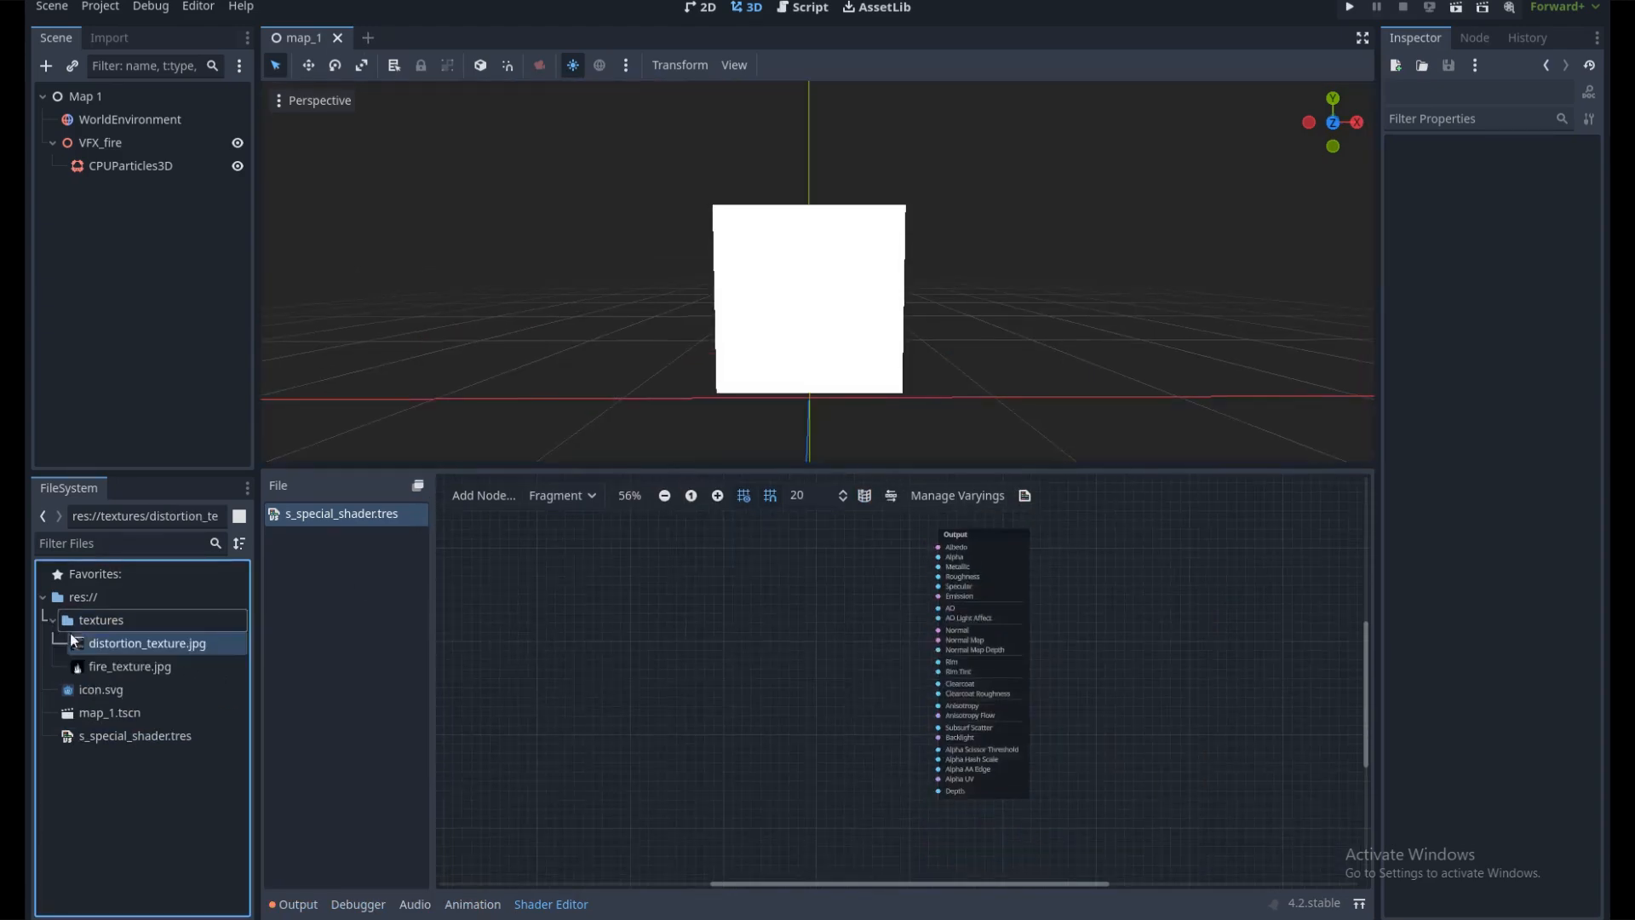
# Add fire_texture.jpg to the fragment graph as a Texture2D node and place it well left of the Output node
pyautogui.click(93, 671)
pyautogui.moveTo(92, 673); pyautogui.dragTo(741, 572)
pyautogui.moveTo(834, 638); pyautogui.dragTo(789, 673, button='middle')
pyautogui.scroll(1, 789, 673)
pyautogui.click(729, 626)
pyautogui.click(714, 590)
pyautogui.moveTo(682, 607); pyautogui.dragTo(595, 563)
pyautogui.click(727, 636)
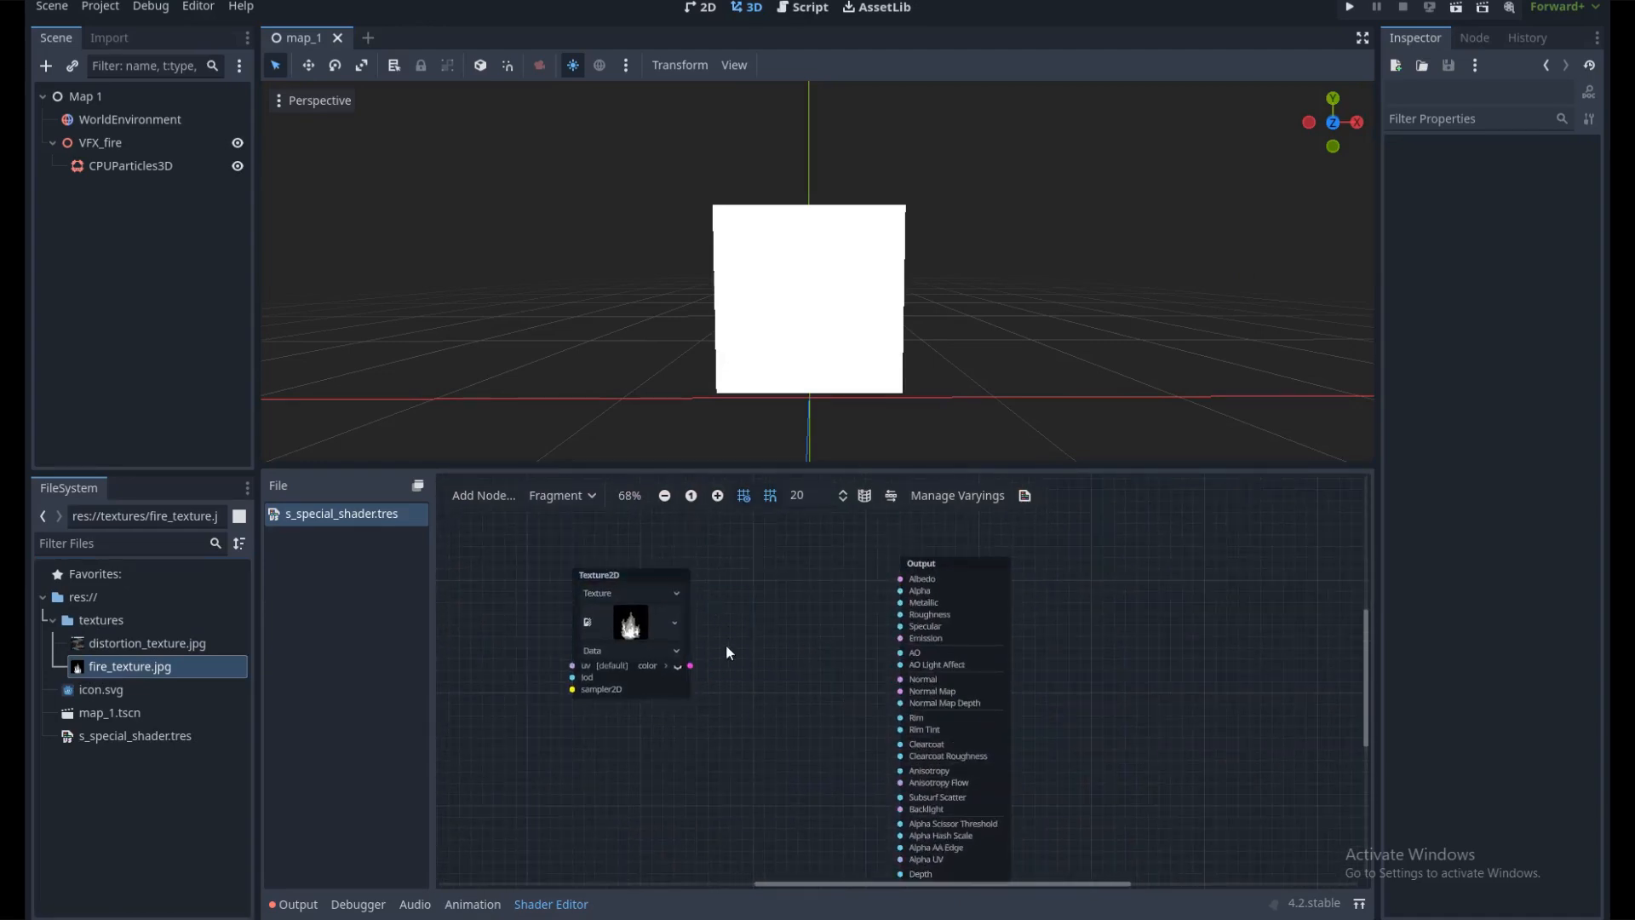
pyautogui.moveTo(714, 656); pyautogui.dragTo(722, 677, button='middle')
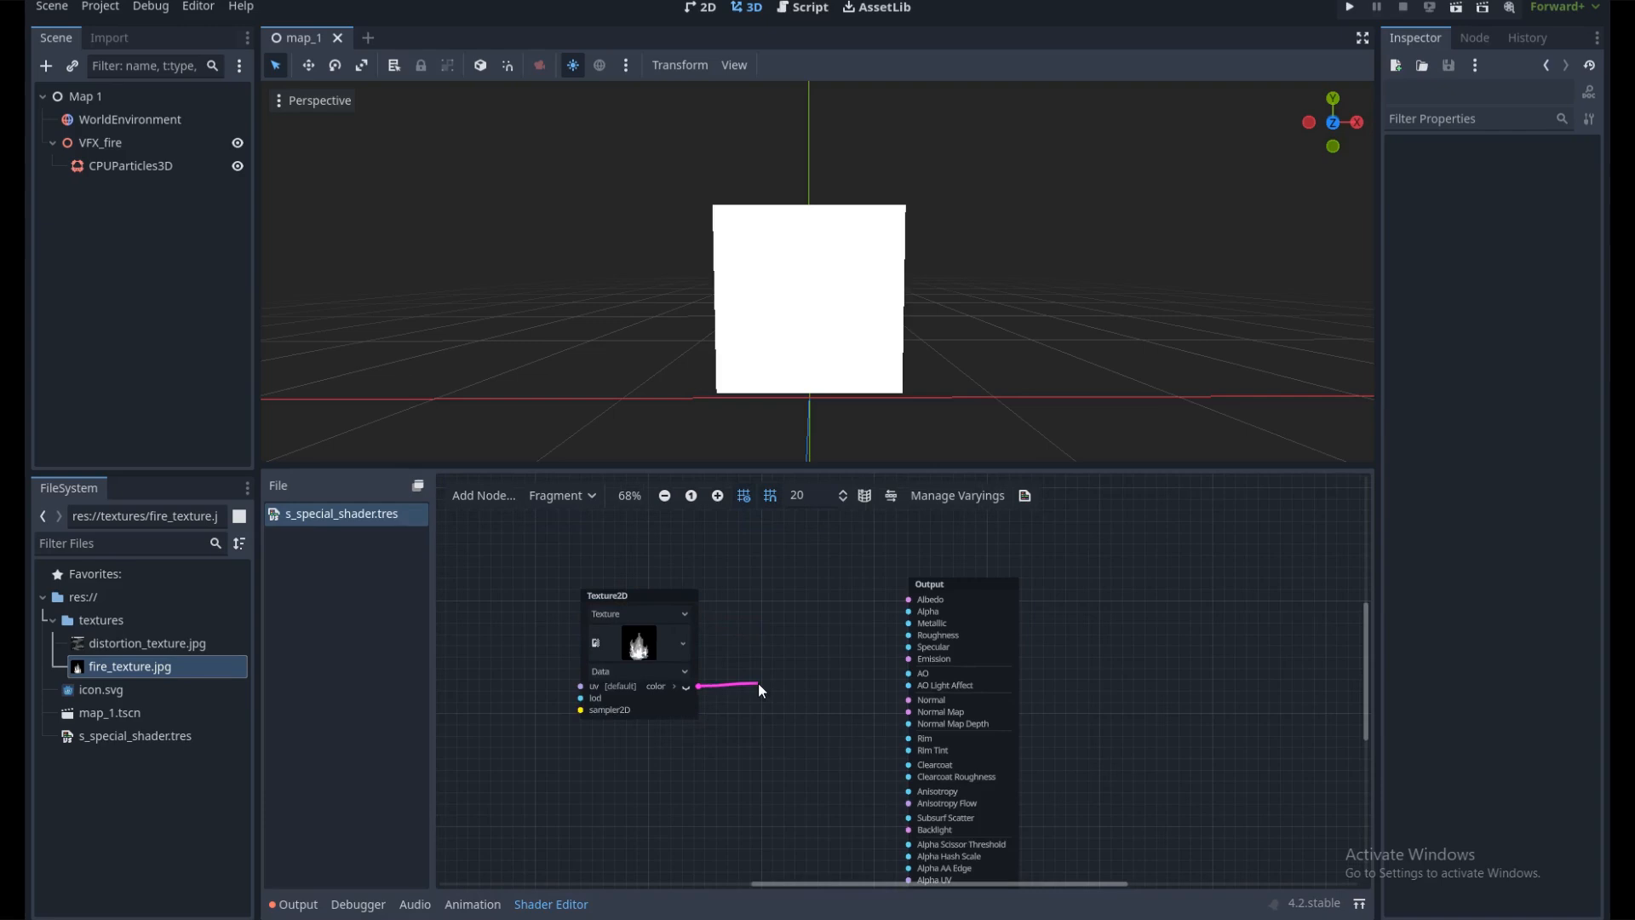
# Add a Vector4 Multiply node fed by the fire texture's color output
pyautogui.moveTo(758, 683); pyautogui.dragTo(758, 683)
pyautogui.write('mul')
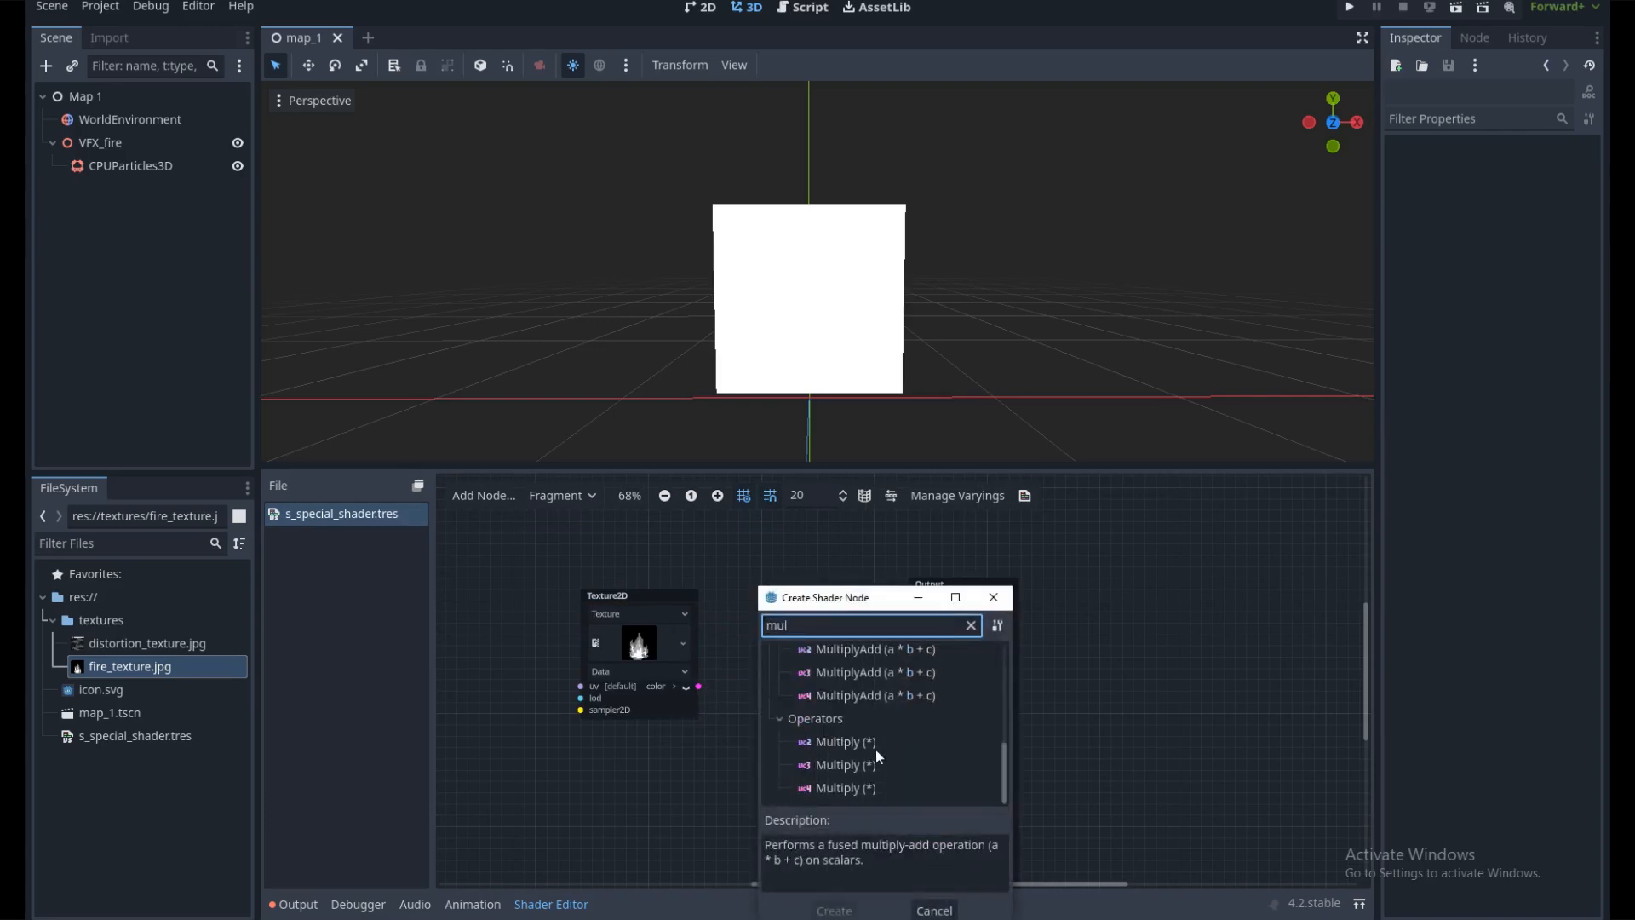
pyautogui.doubleClick(845, 789)
pyautogui.rightClick(762, 614)
pyautogui.press('Escape')
# Add a ColorConstant node above the fire texture node
pyautogui.moveTo(661, 538); pyautogui.dragTo(721, 578, button='middle')
pyautogui.rightClick(721, 578)
pyautogui.write('co')
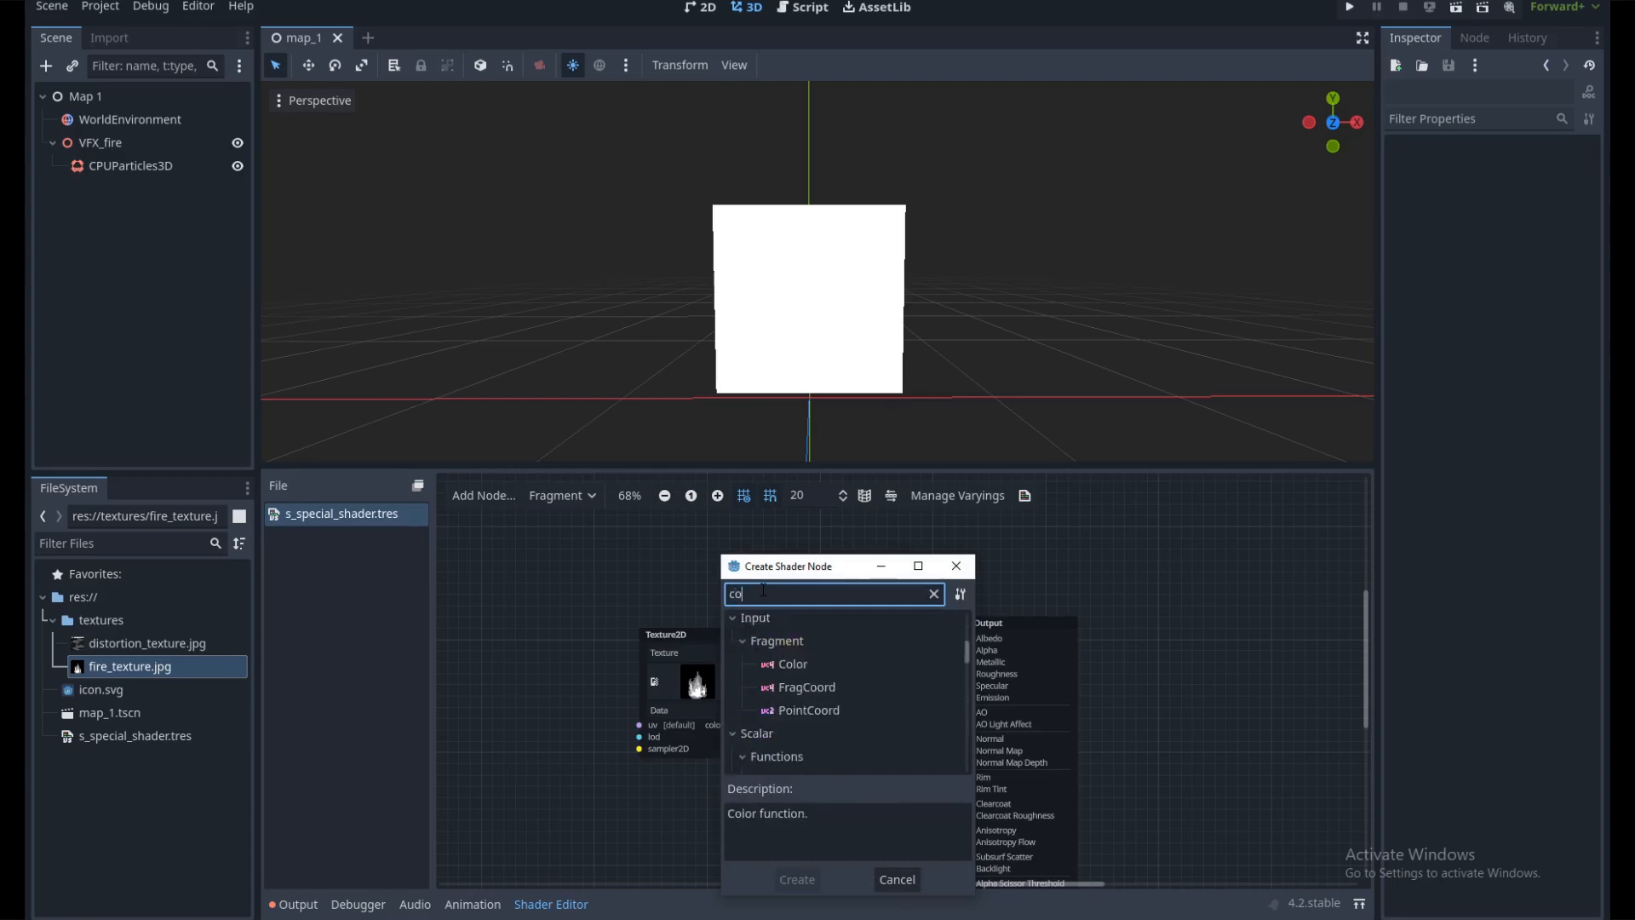
pyautogui.write('l')
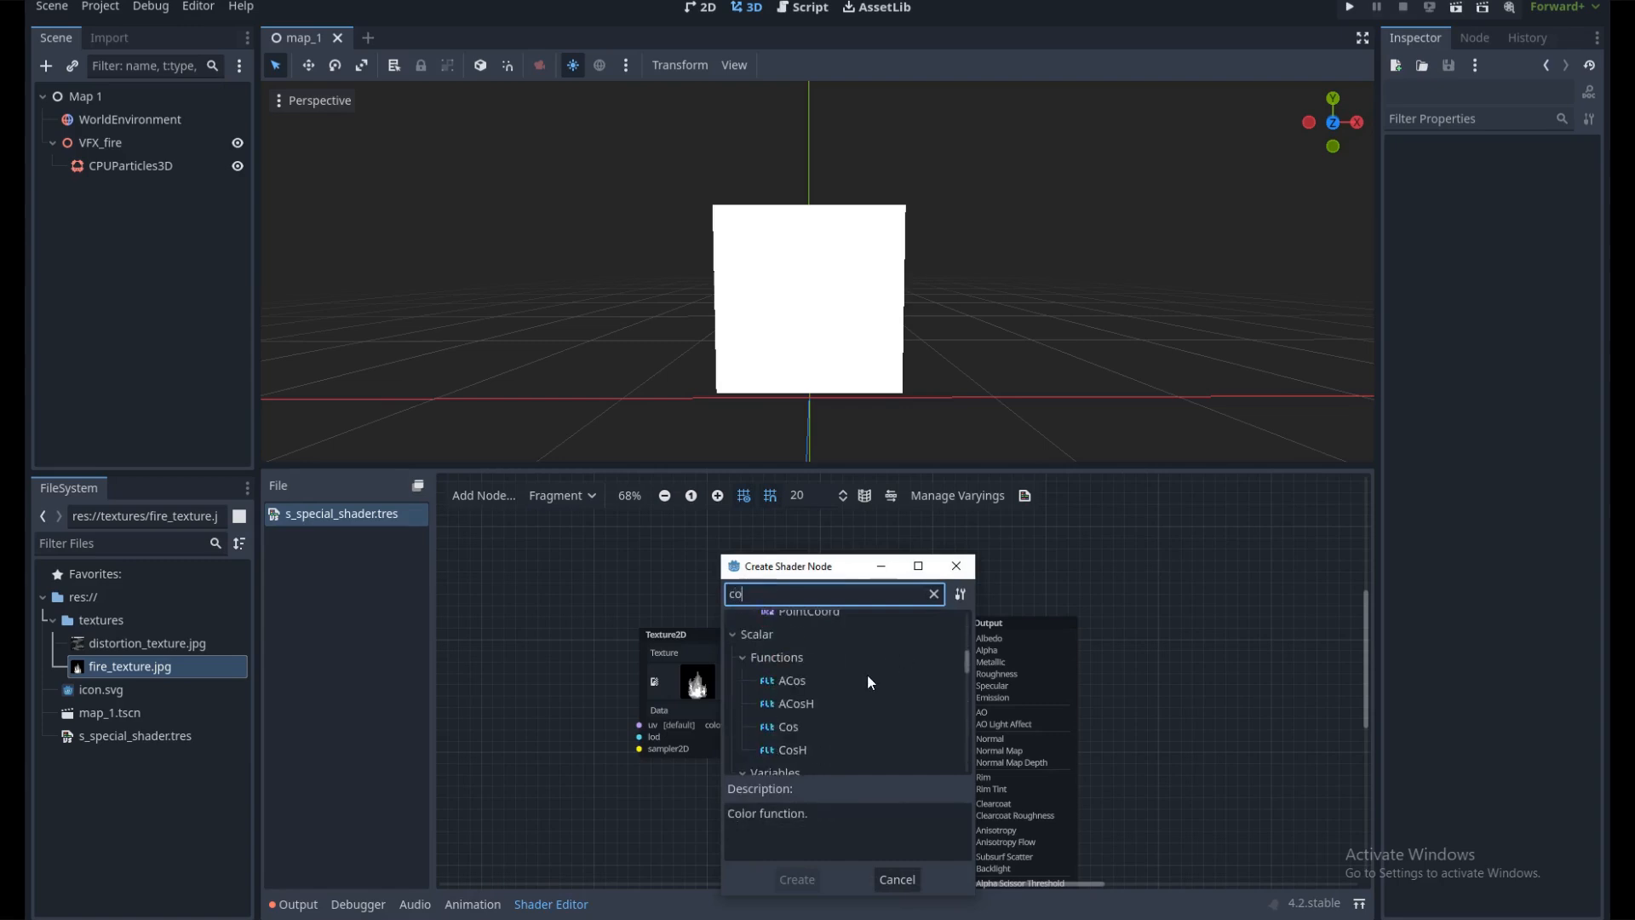
pyautogui.scroll(-2, 868, 679)
pyautogui.write('orco')
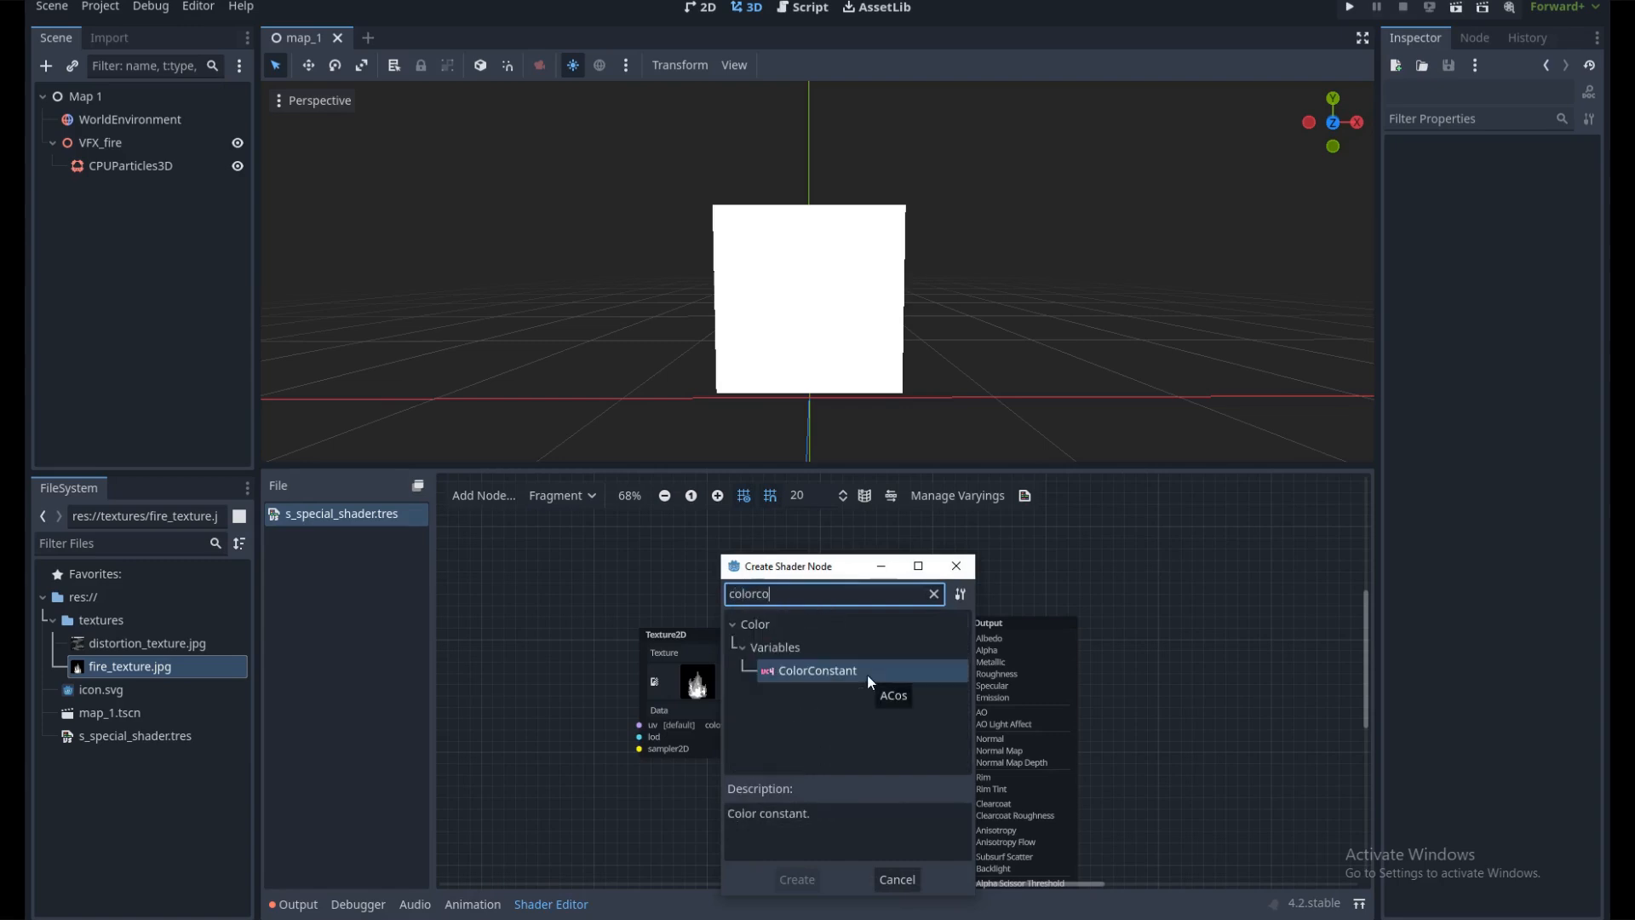
pyautogui.doubleClick(874, 670)
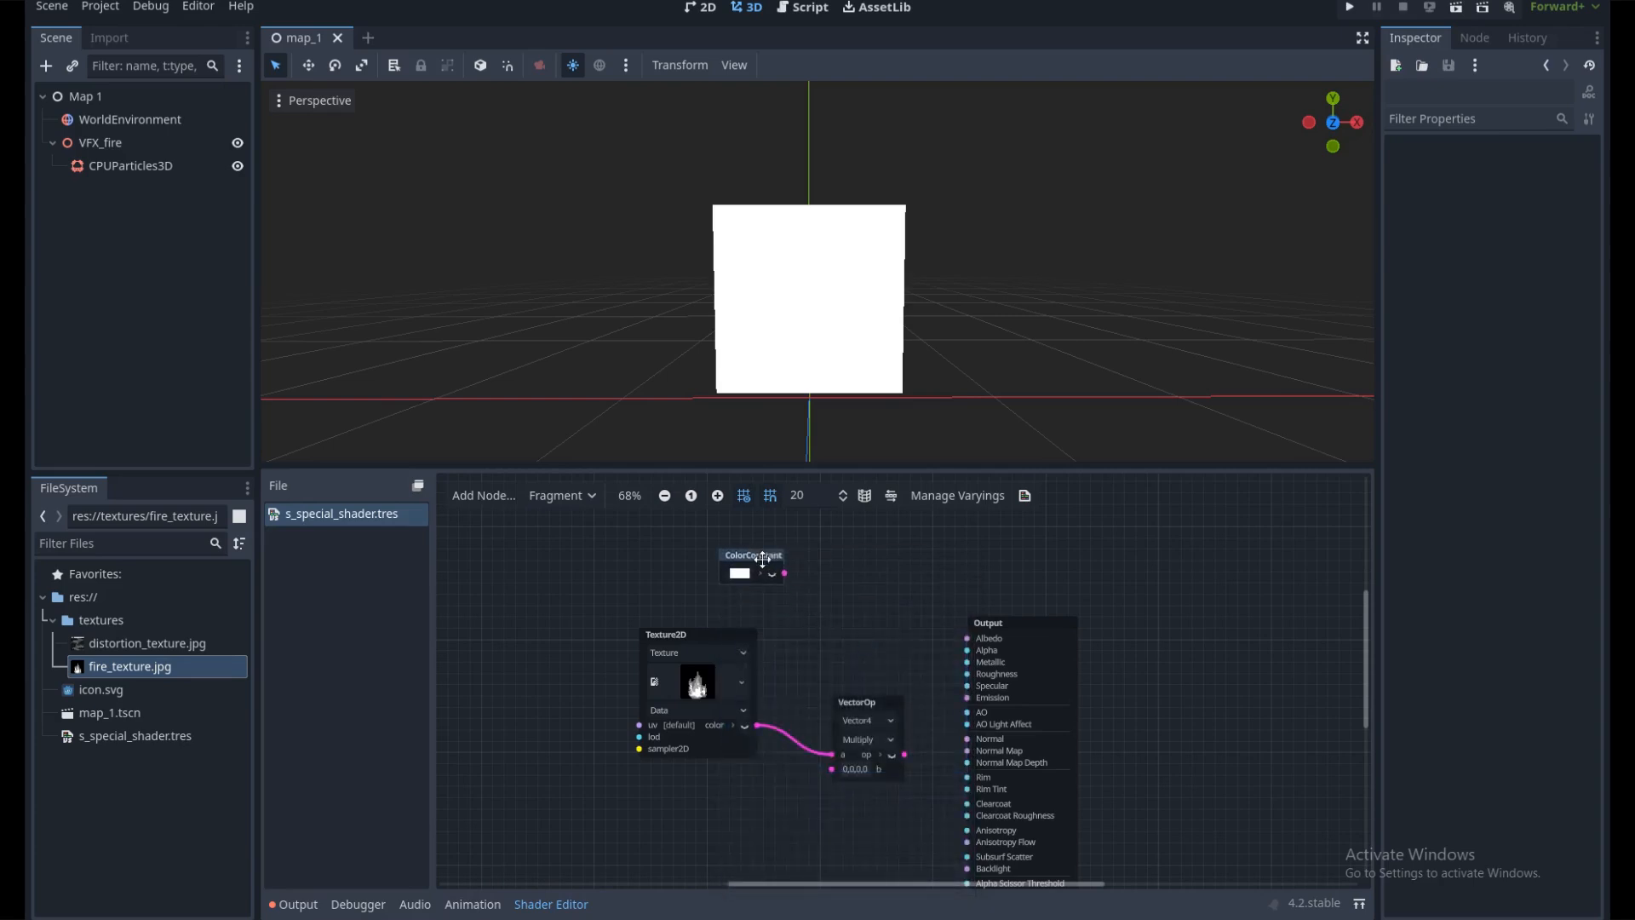
# Connect the ColorConstant to the Multiply node's b input and the Multiply result to the Albedo output
pyautogui.moveTo(785, 574); pyautogui.dragTo(841, 759)
pyautogui.click(817, 697)
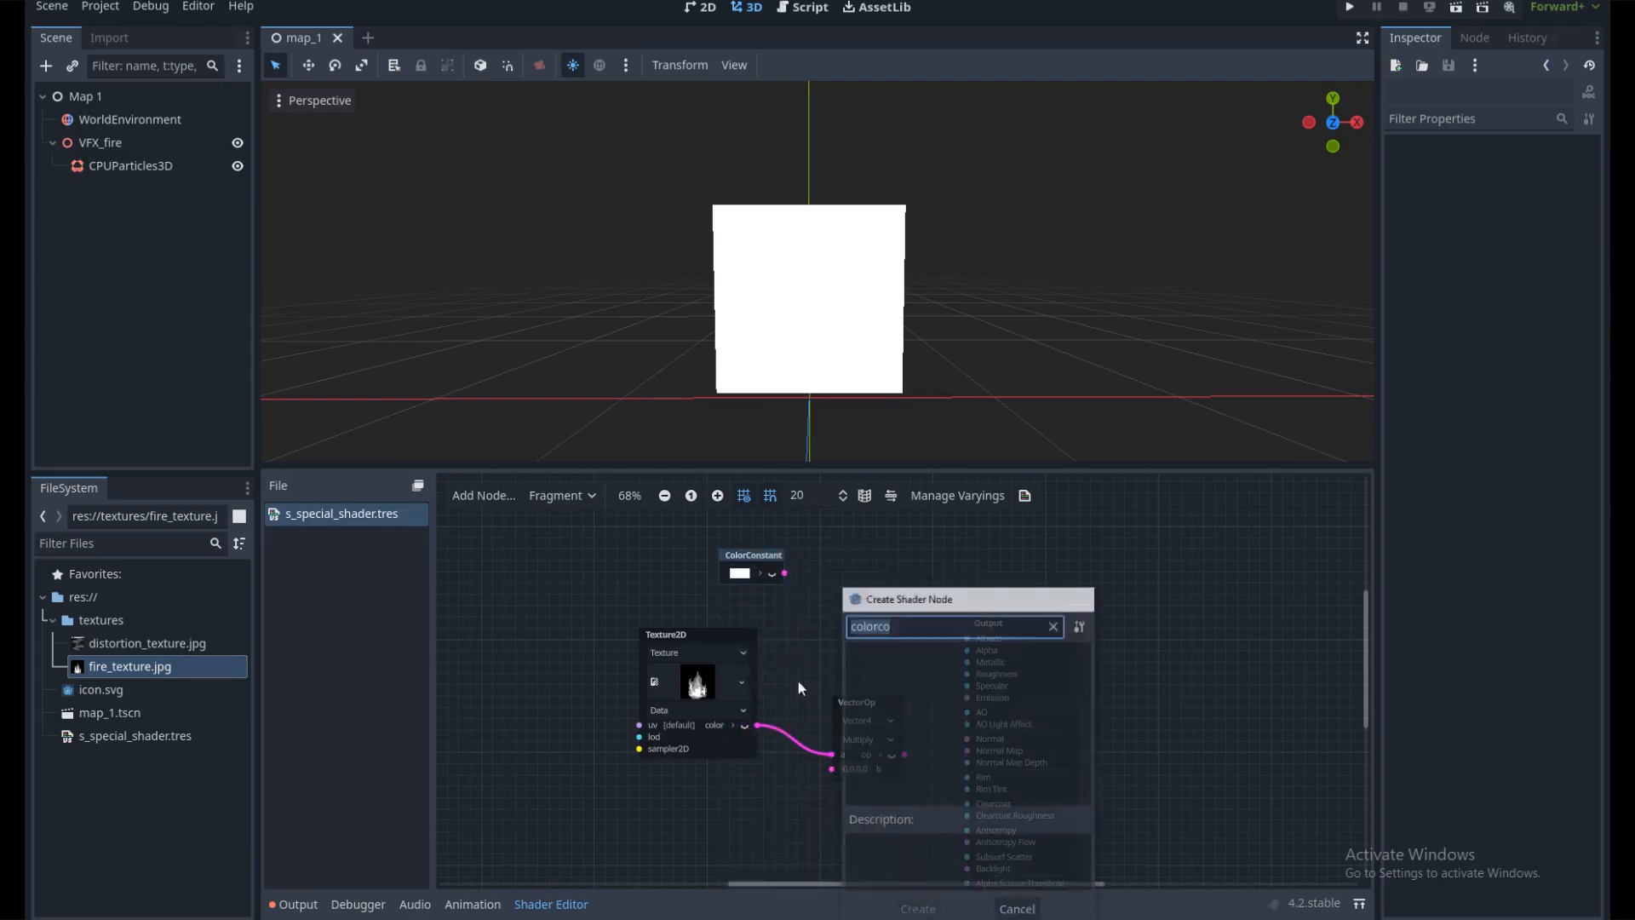
pyautogui.moveTo(785, 575); pyautogui.dragTo(968, 638)
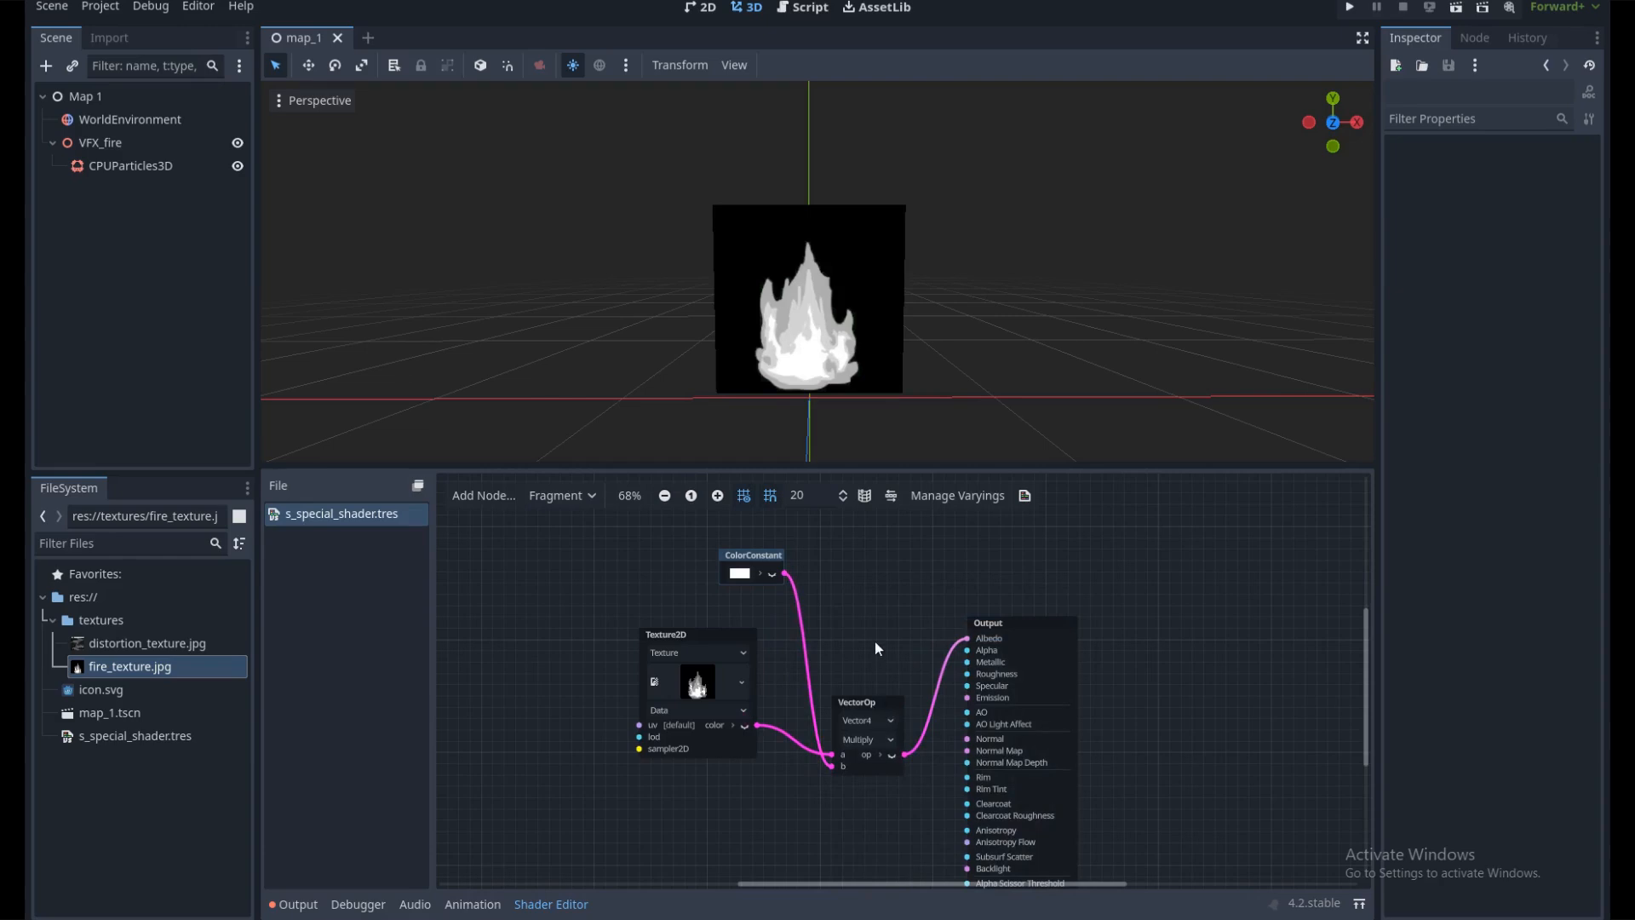
pyautogui.scroll(1, 784, 607)
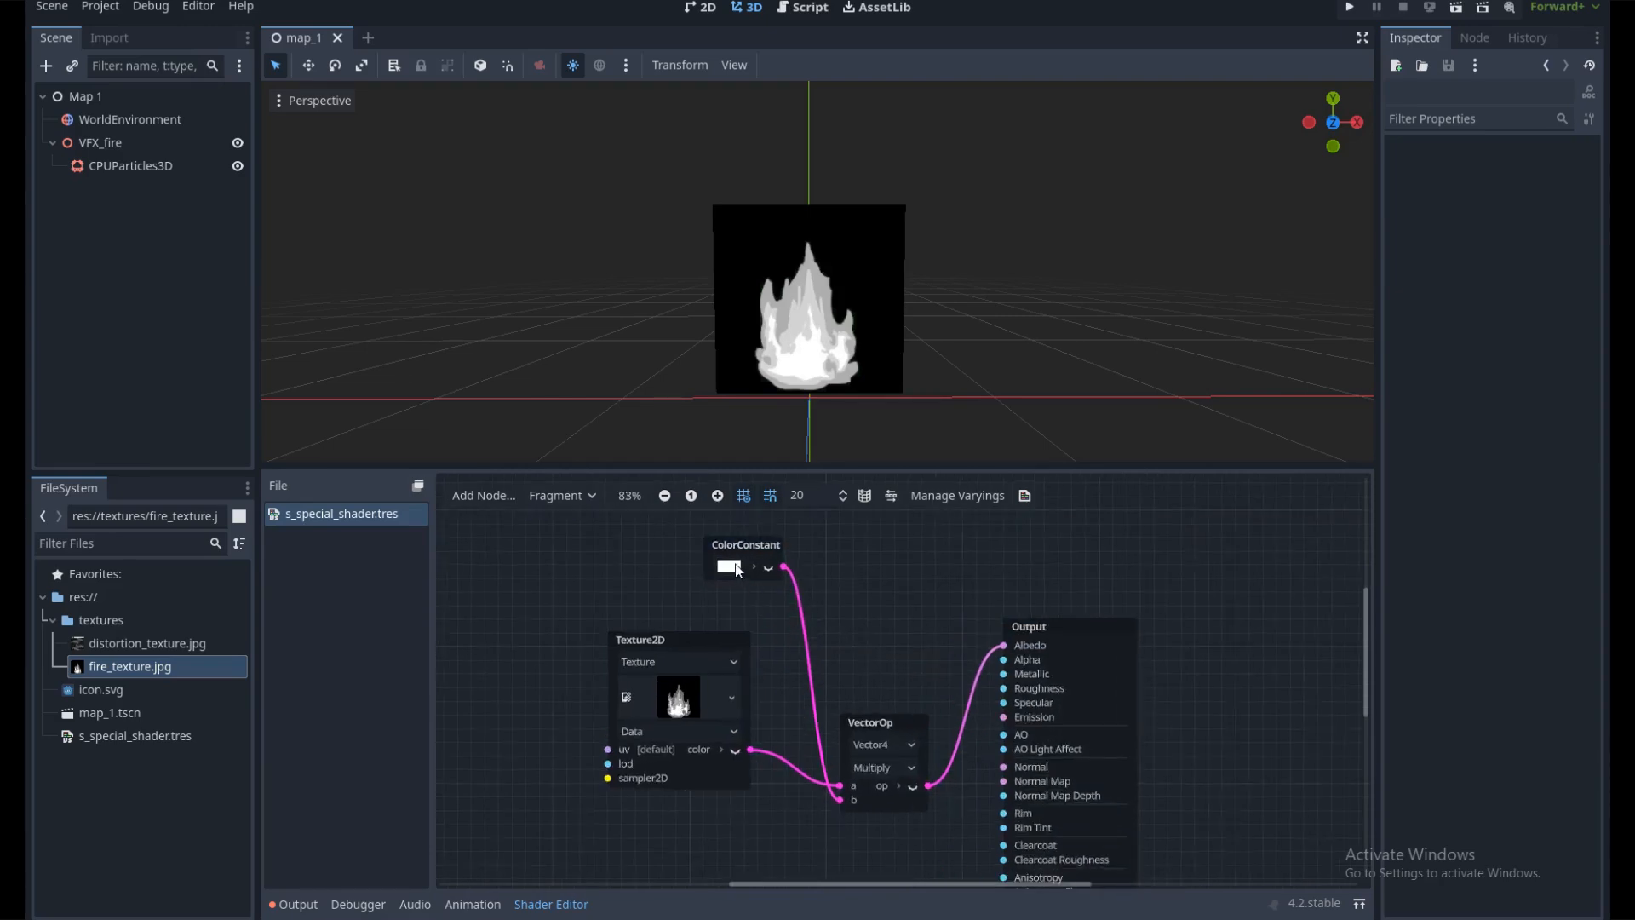
# Set the ColorConstant node's color to a bright pink
pyautogui.click(730, 567)
pyautogui.moveTo(751, 393); pyautogui.dragTo(688, 394)
pyautogui.click(911, 610)
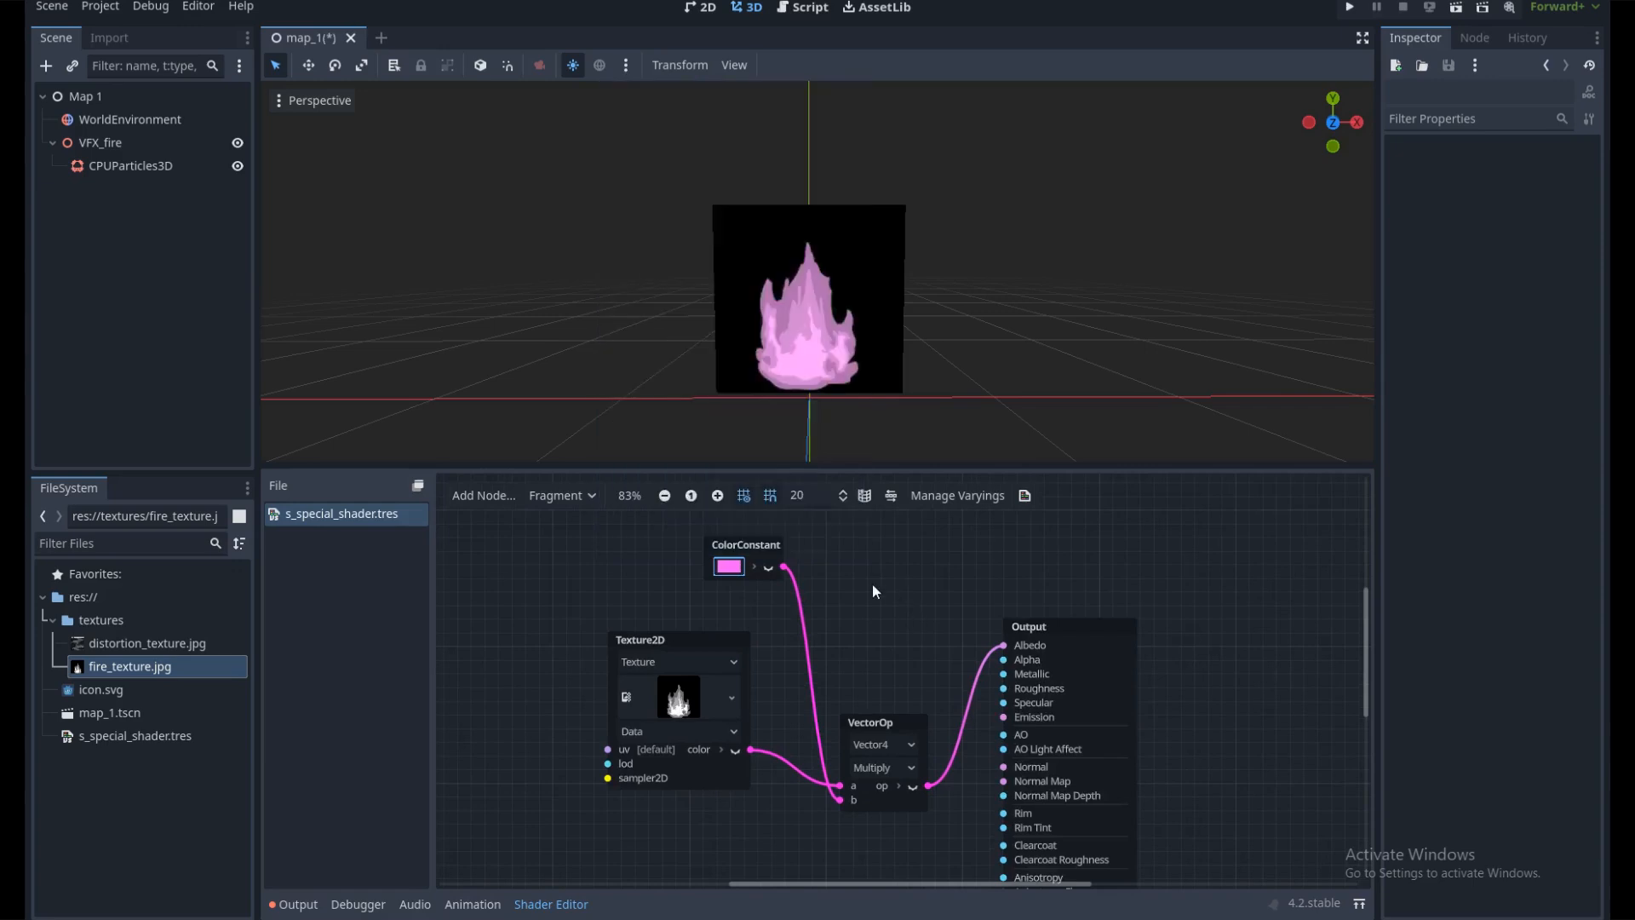
# Set the ColorConstant to a glowing orange with raw values R 4, G 0.8 and B 0
pyautogui.click(732, 569)
pyautogui.click(789, 337)
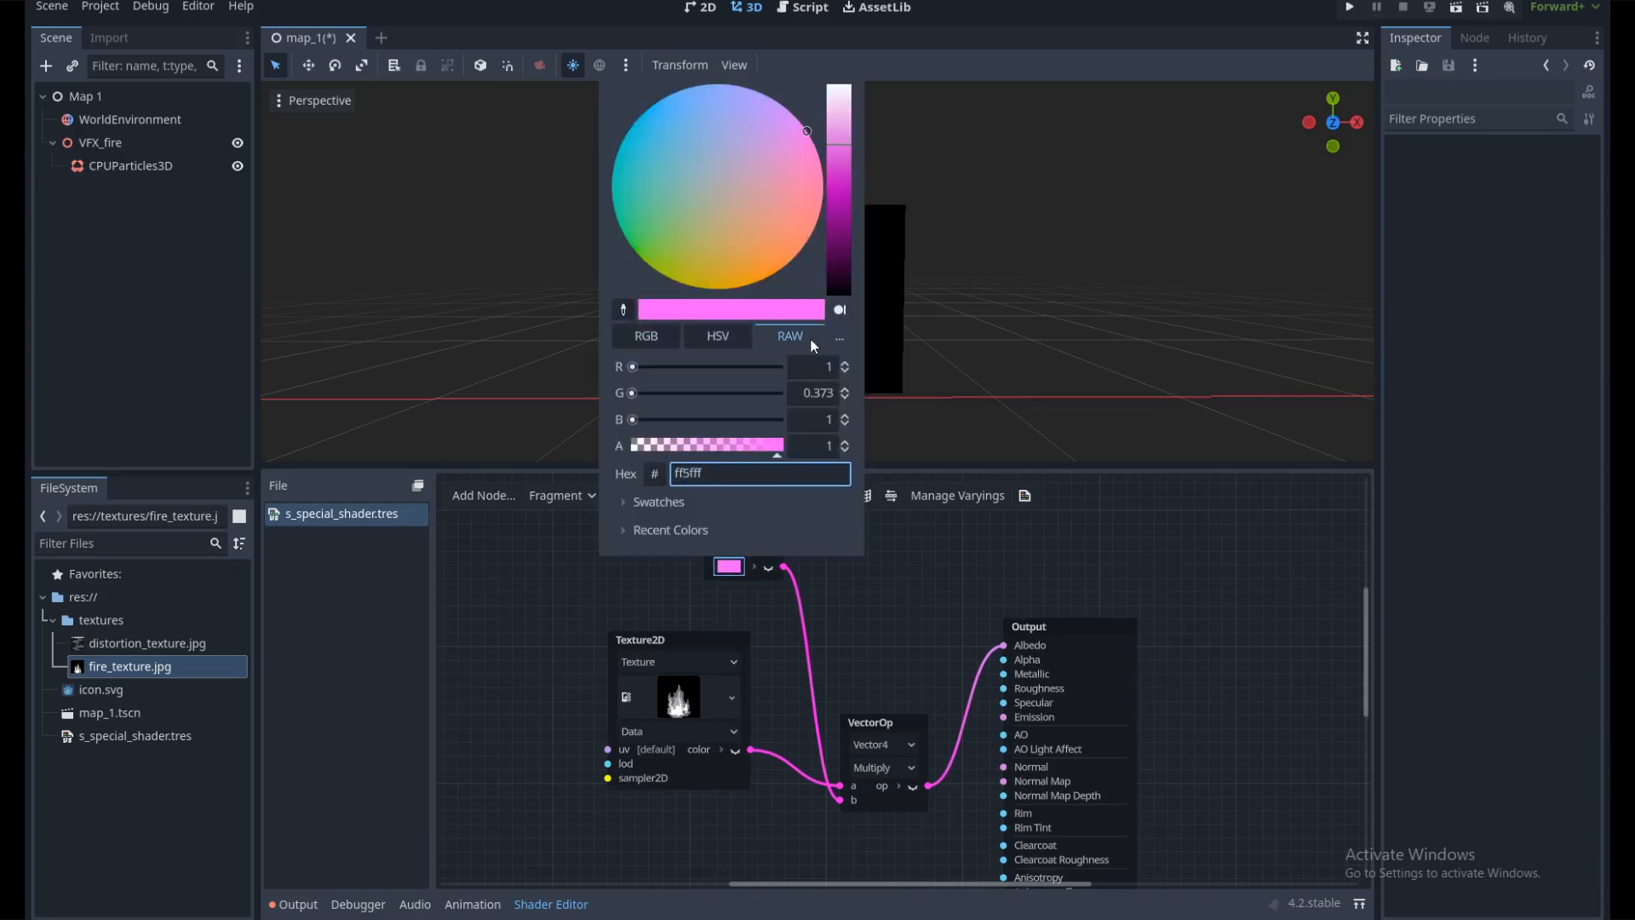
pyautogui.write('0.8')
pyautogui.moveTo(797, 398); pyautogui.dragTo(860, 422)
pyautogui.press('Return')
pyautogui.write('0')
pyautogui.press('Return')
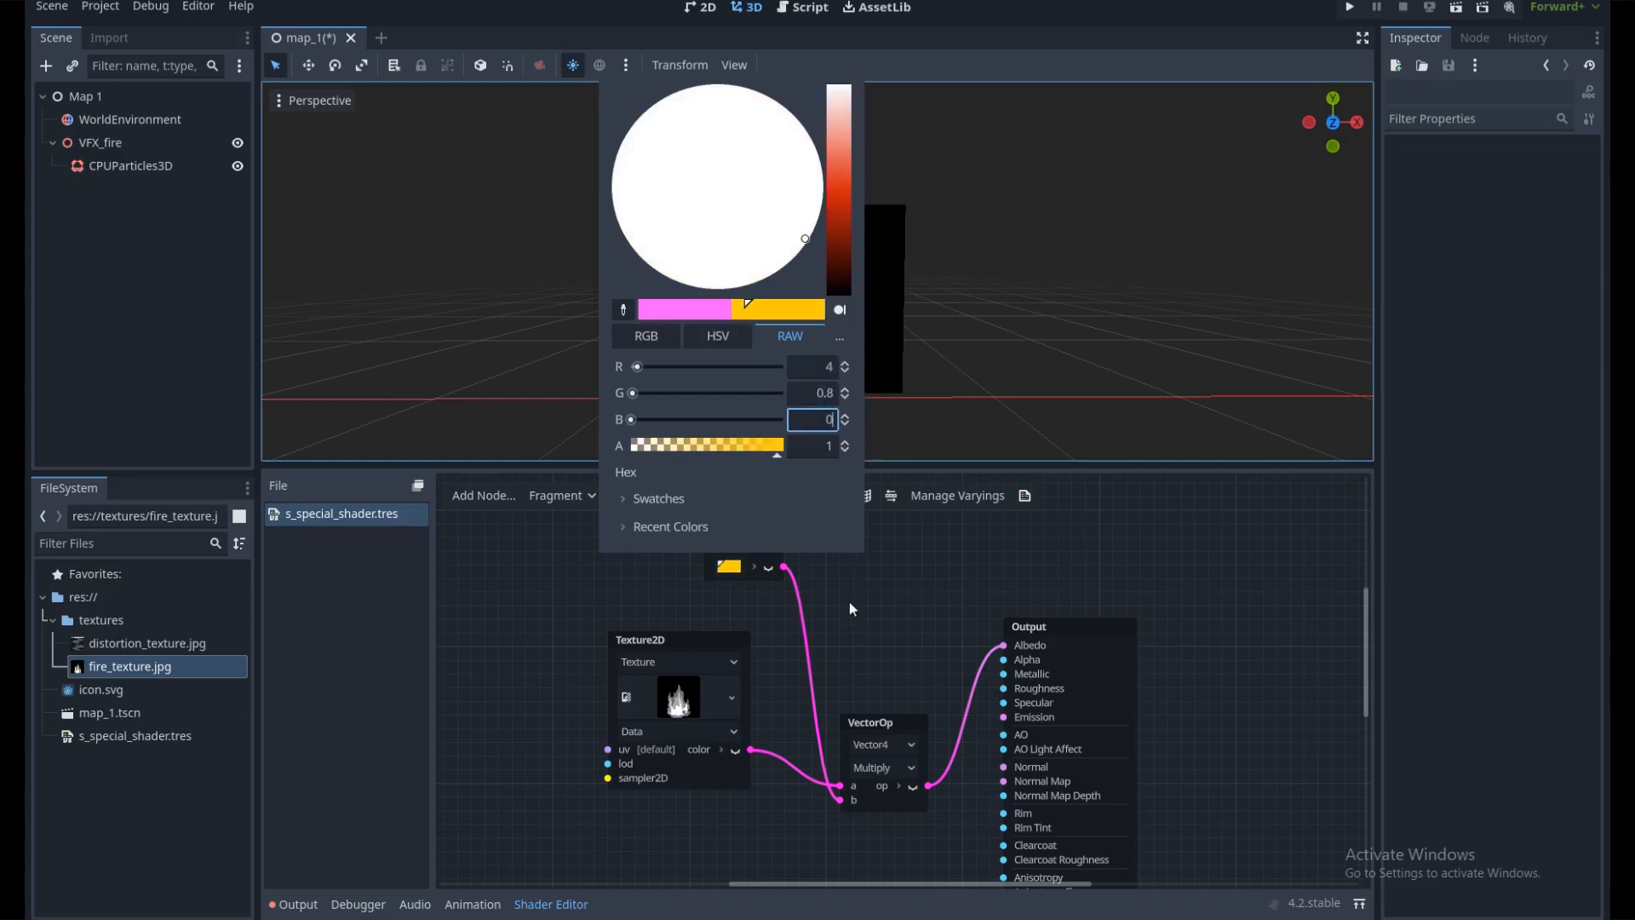
pyautogui.click(851, 605)
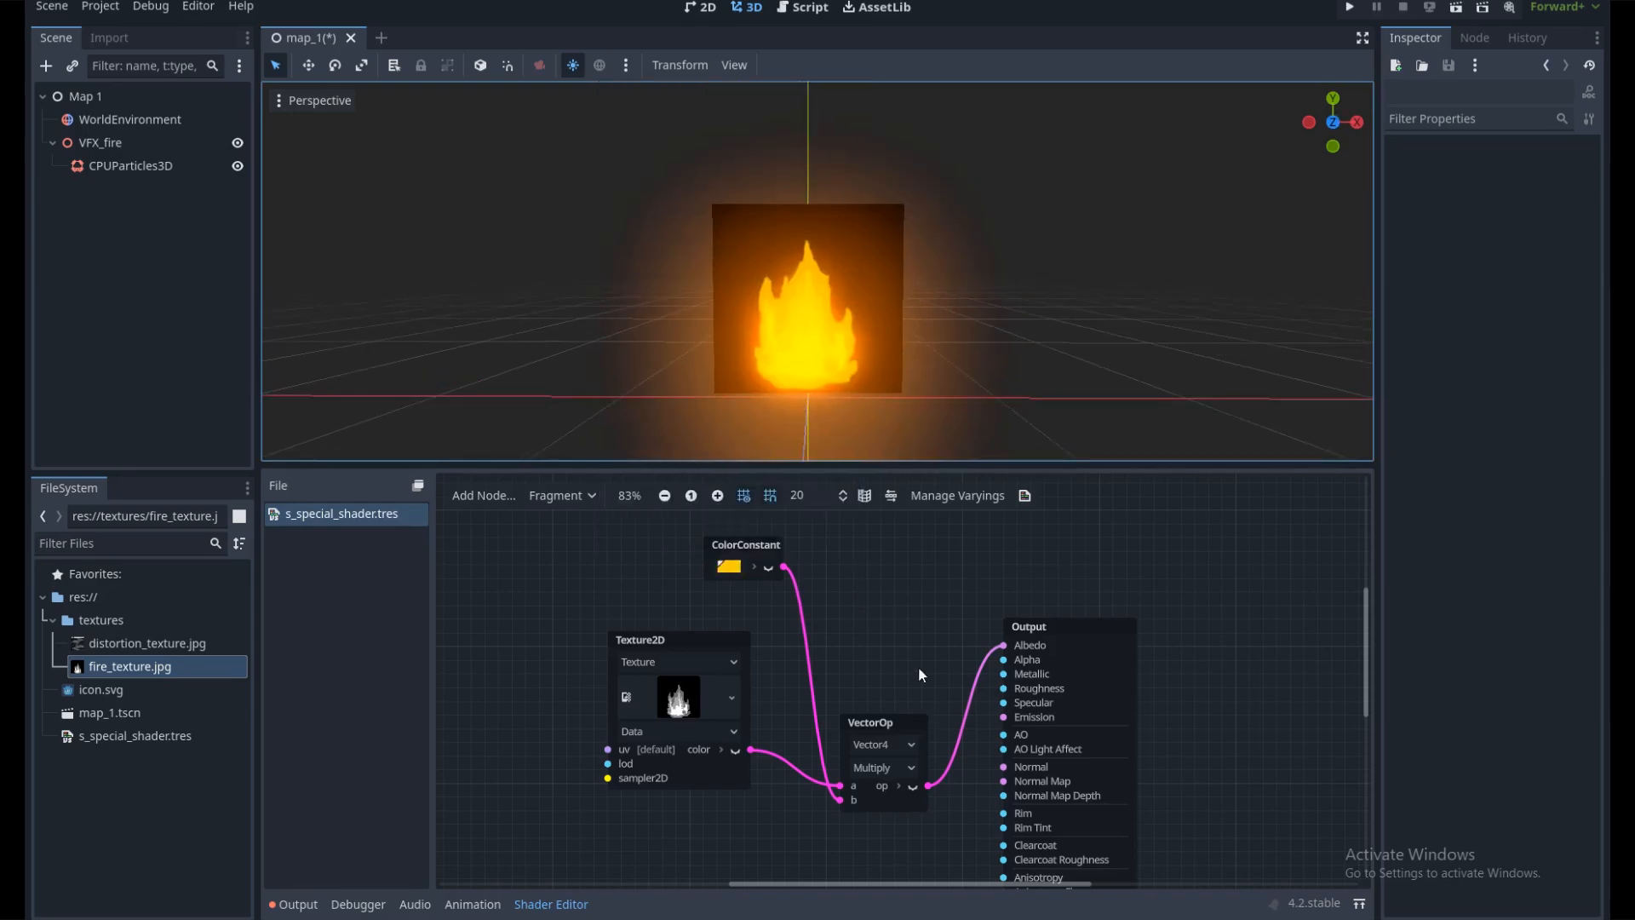
# Shift the fire texture node slightly left and add a Vector4Decompose node below it, fed by its color output
pyautogui.moveTo(919, 670); pyautogui.dragTo(925, 585, button='middle')
pyautogui.click(923, 585)
pyautogui.scroll(-2, 919, 588)
pyautogui.moveTo(750, 567); pyautogui.dragTo(716, 568)
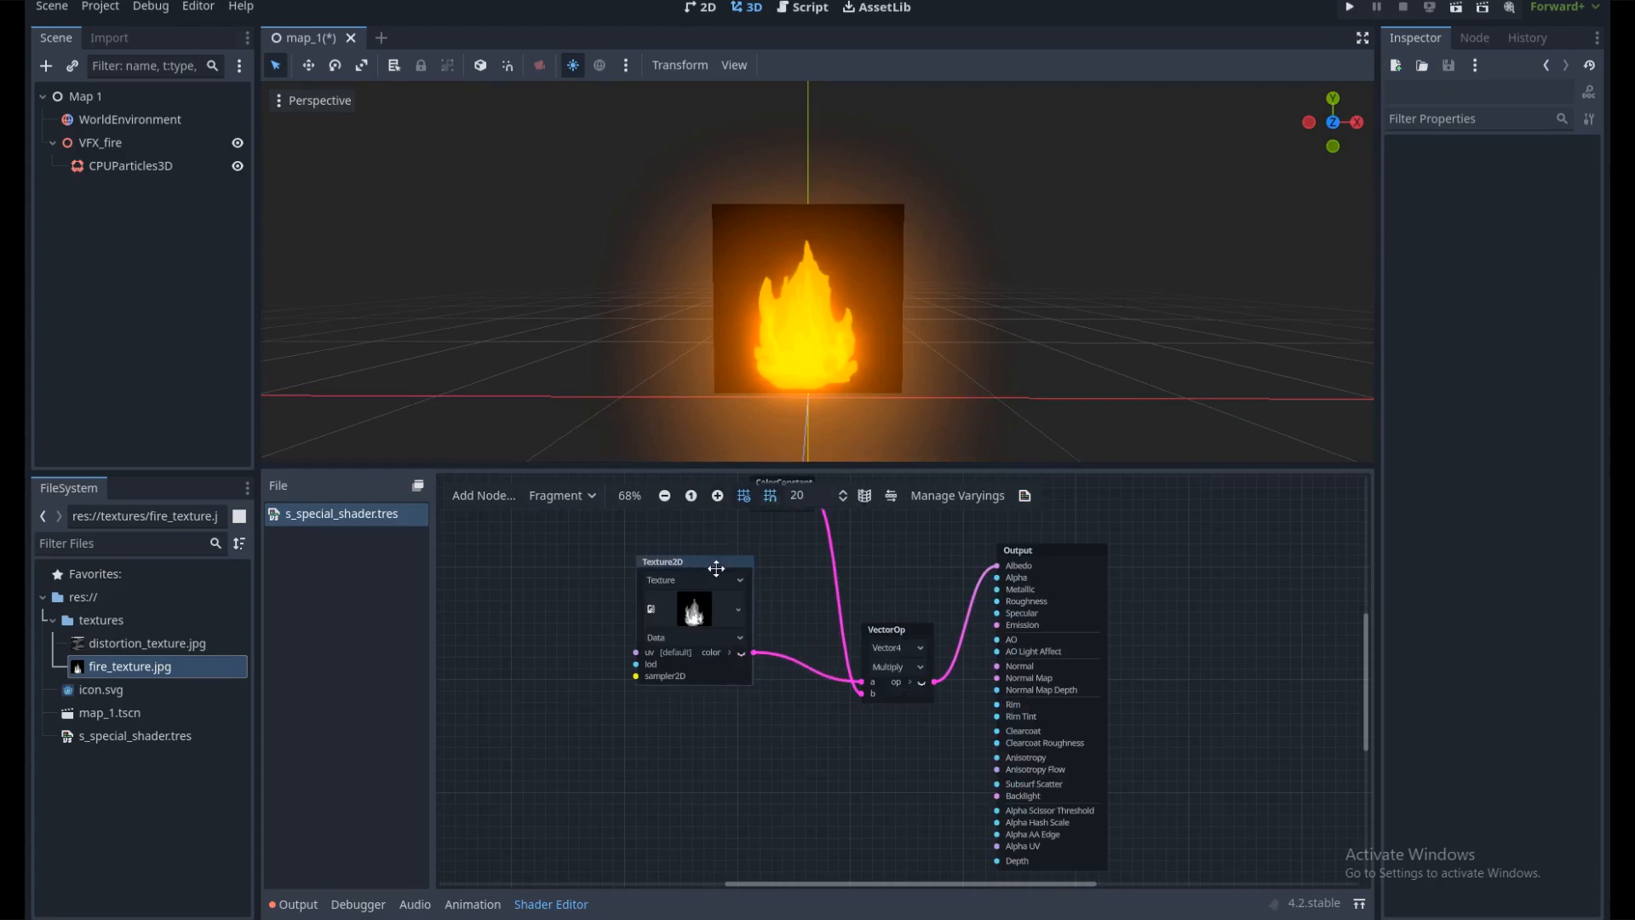
pyautogui.moveTo(954, 366); pyautogui.dragTo(898, 360, button='middle')
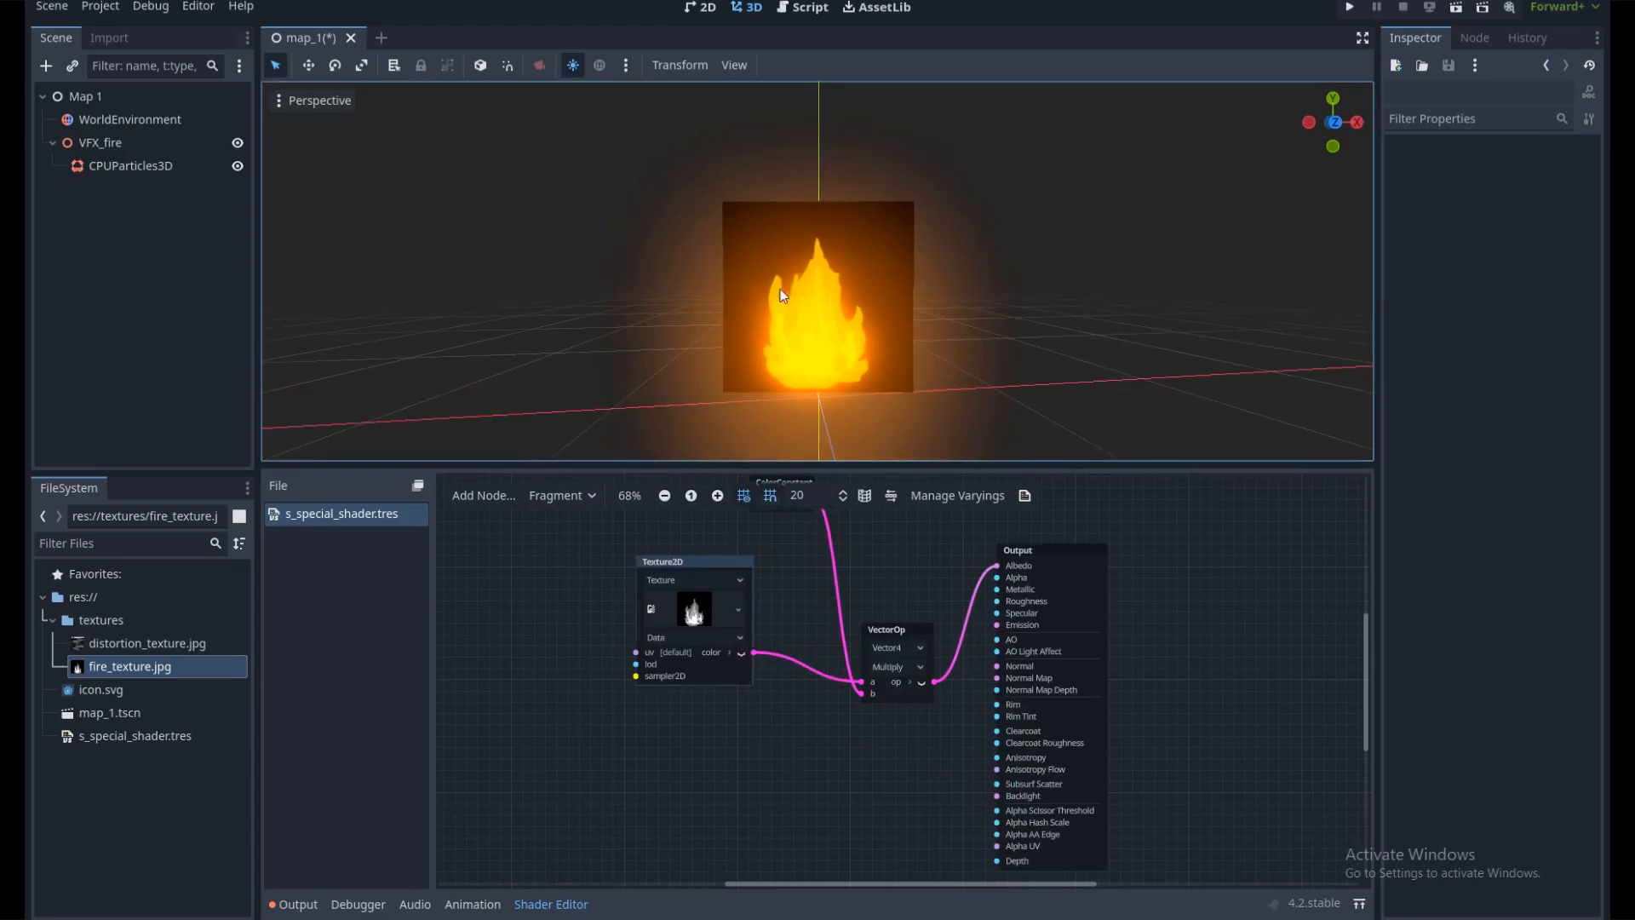
pyautogui.scroll(2, 703, 645)
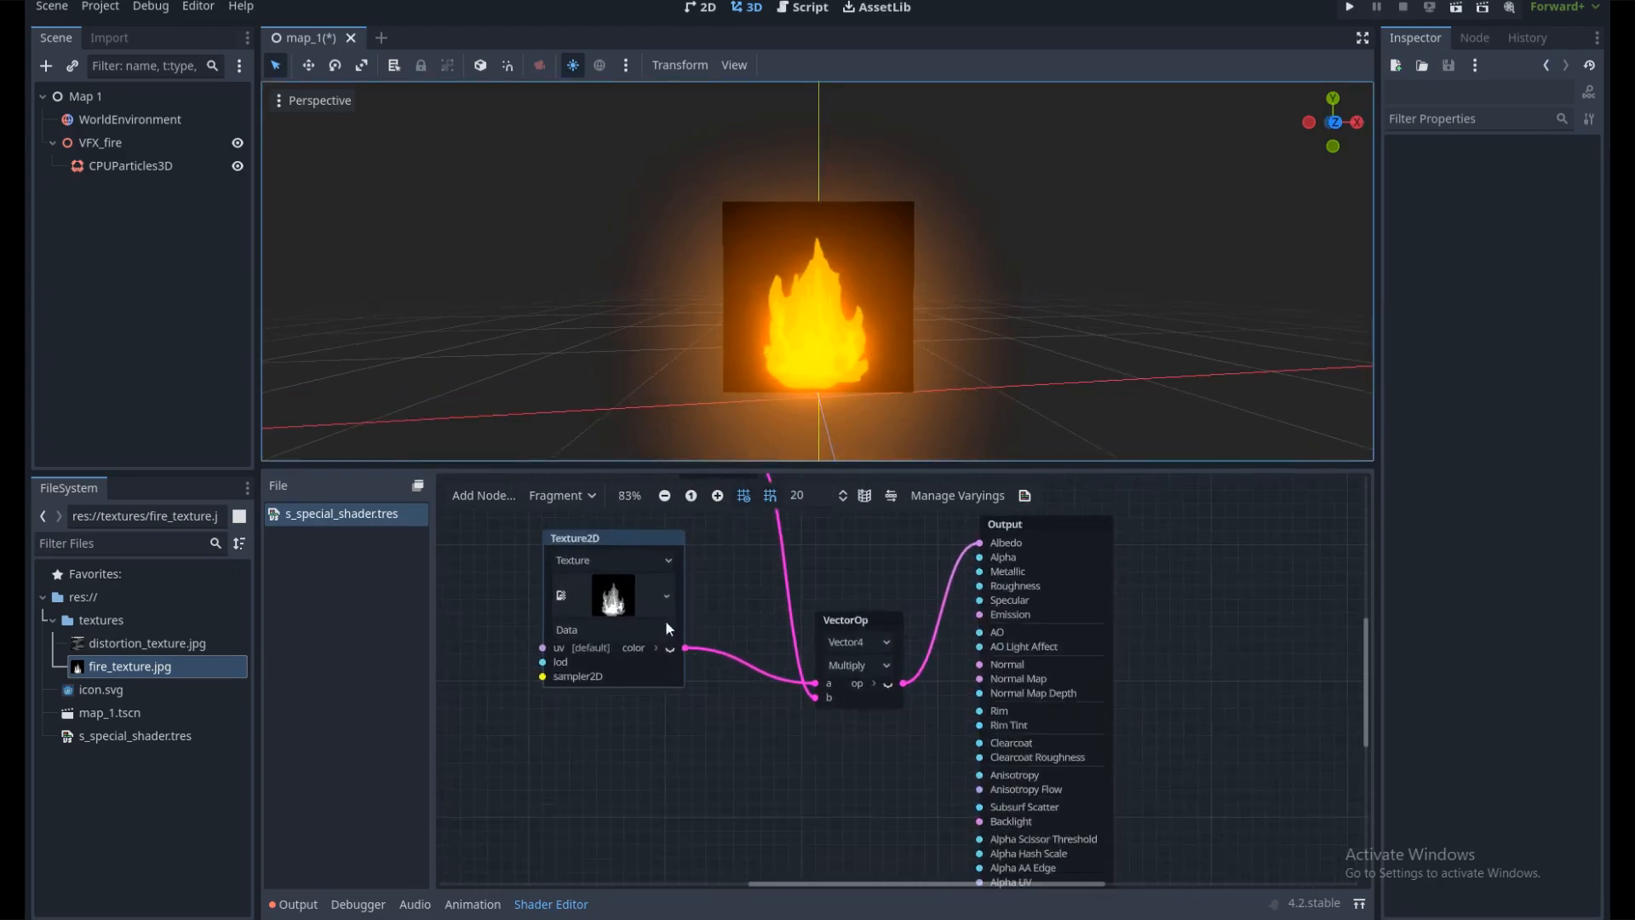
pyautogui.scroll(-2, 718, 576)
pyautogui.moveTo(690, 599); pyautogui.dragTo(744, 741)
pyautogui.write('dec')
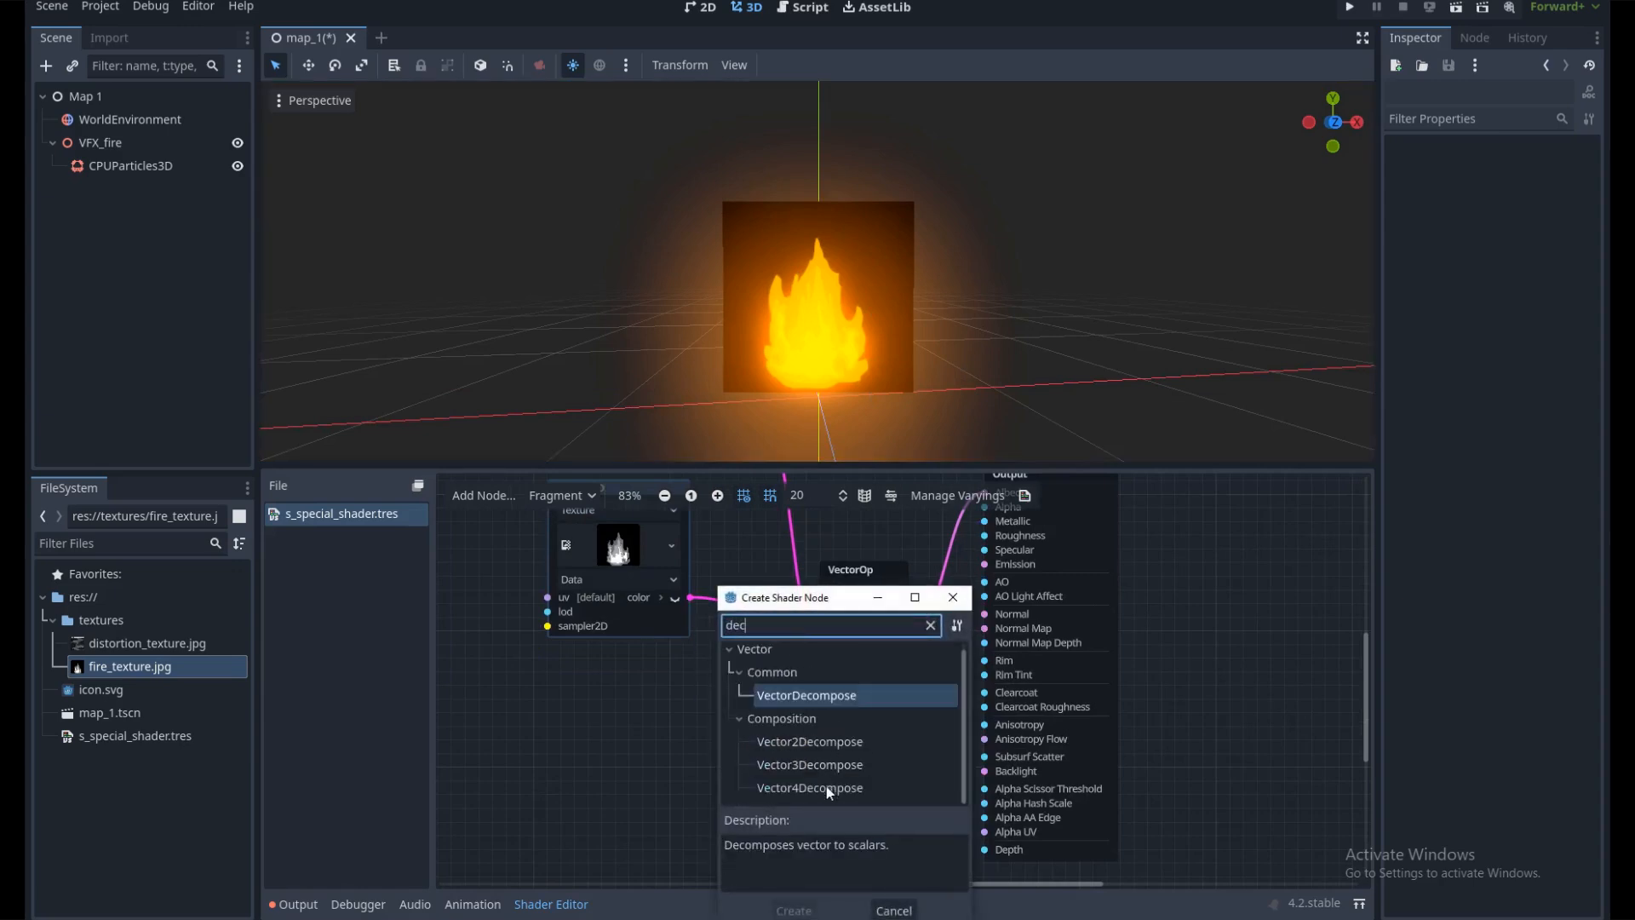
pyautogui.doubleClick(826, 786)
pyautogui.moveTo(841, 754); pyautogui.dragTo(772, 790, button='middle')
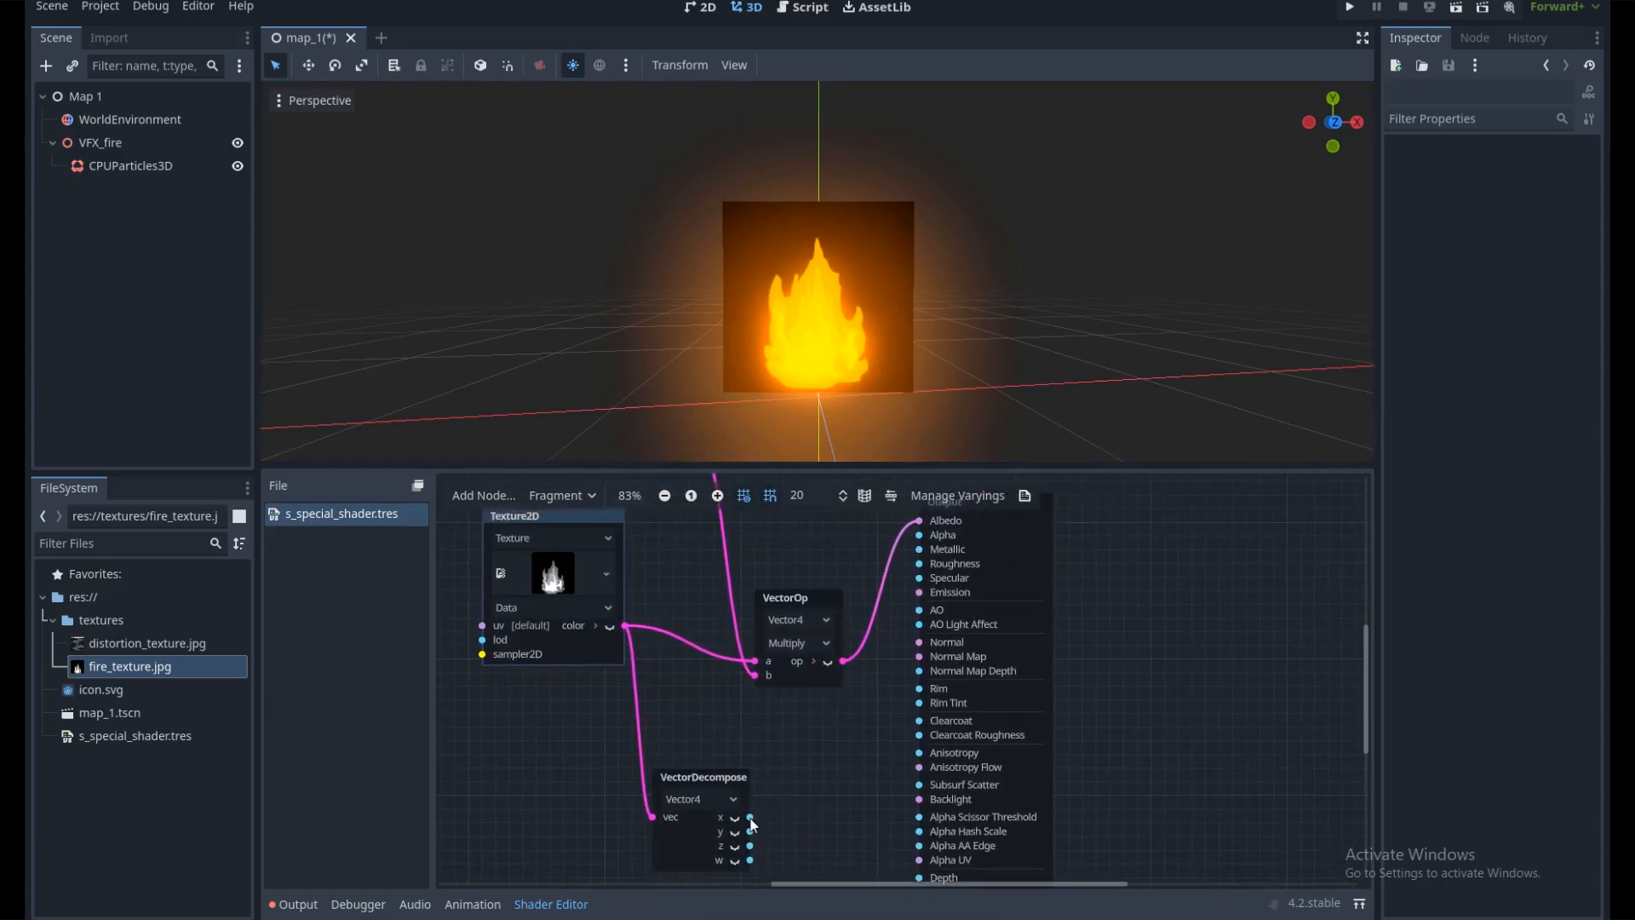
# Connect the fire VectorDecompose's x output to the Alpha output and save the scene
pyautogui.moveTo(800, 800); pyautogui.dragTo(924, 543)
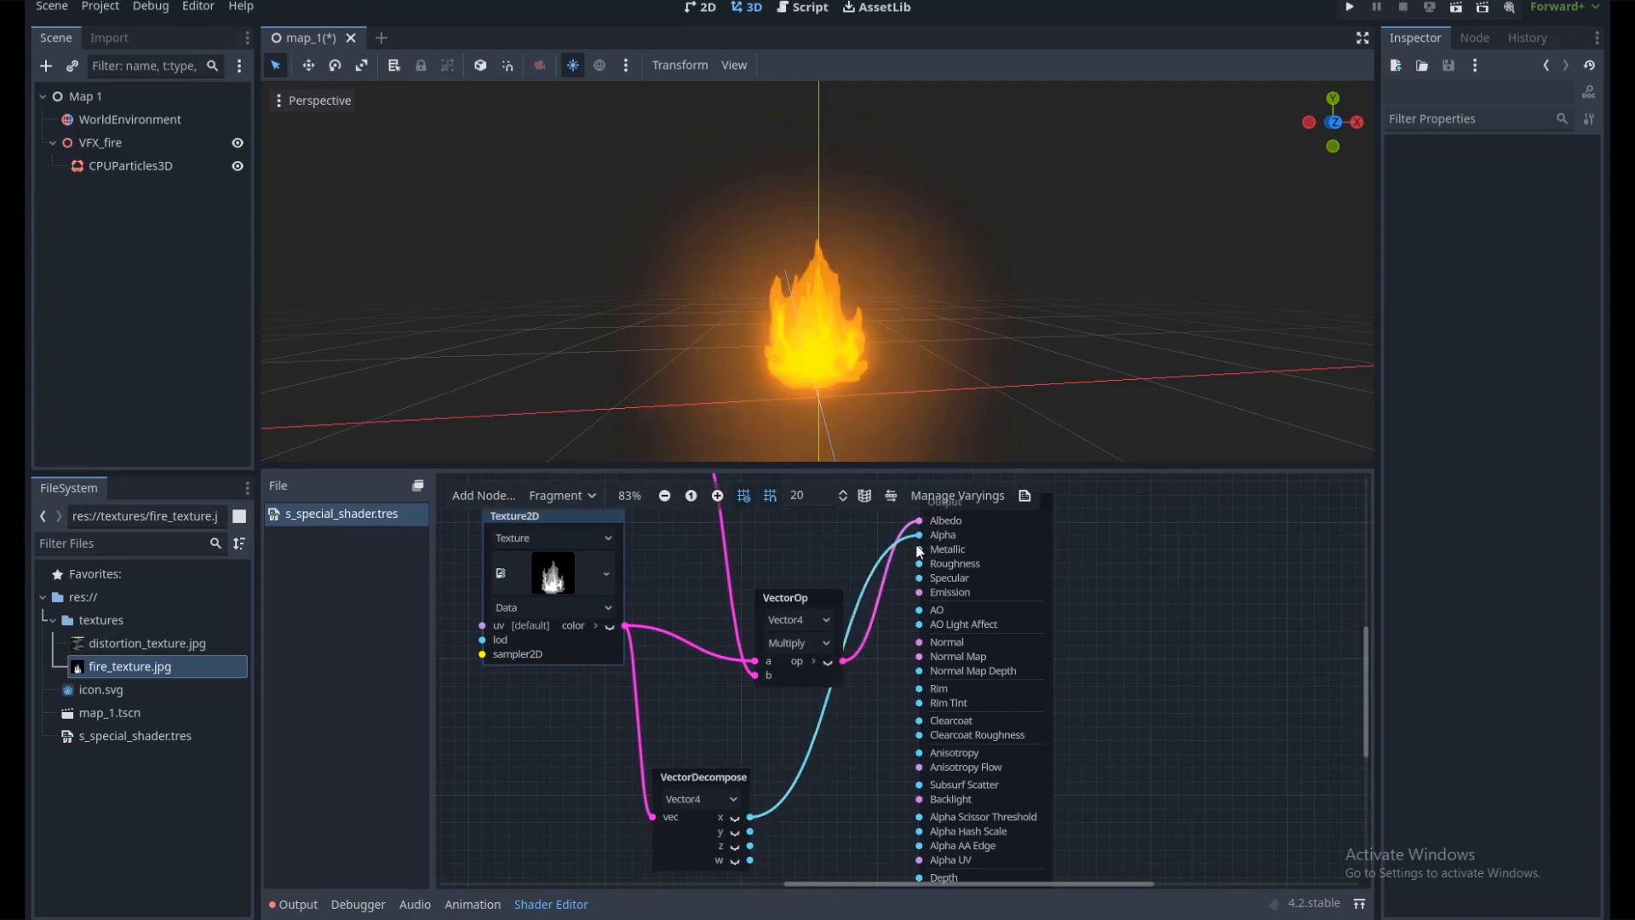
pyautogui.moveTo(826, 596); pyautogui.dragTo(799, 569)
pyautogui.moveTo(894, 409)
pyautogui.mouseDown(button='middle')
pyautogui.moveTo(965, 407)
pyautogui.moveTo(857, 412)
pyautogui.moveTo(860, 376)
pyautogui.moveTo(891, 389)
pyautogui.mouseUp(button='middle')
pyautogui.hotkey('ctrl', 's')
# Add distortion_texture.jpg as a Texture2D node left of the fire texture, and a UV Input node above it
pyautogui.scroll(-2, 686, 683)
pyautogui.moveTo(739, 681); pyautogui.dragTo(930, 689, button='middle')
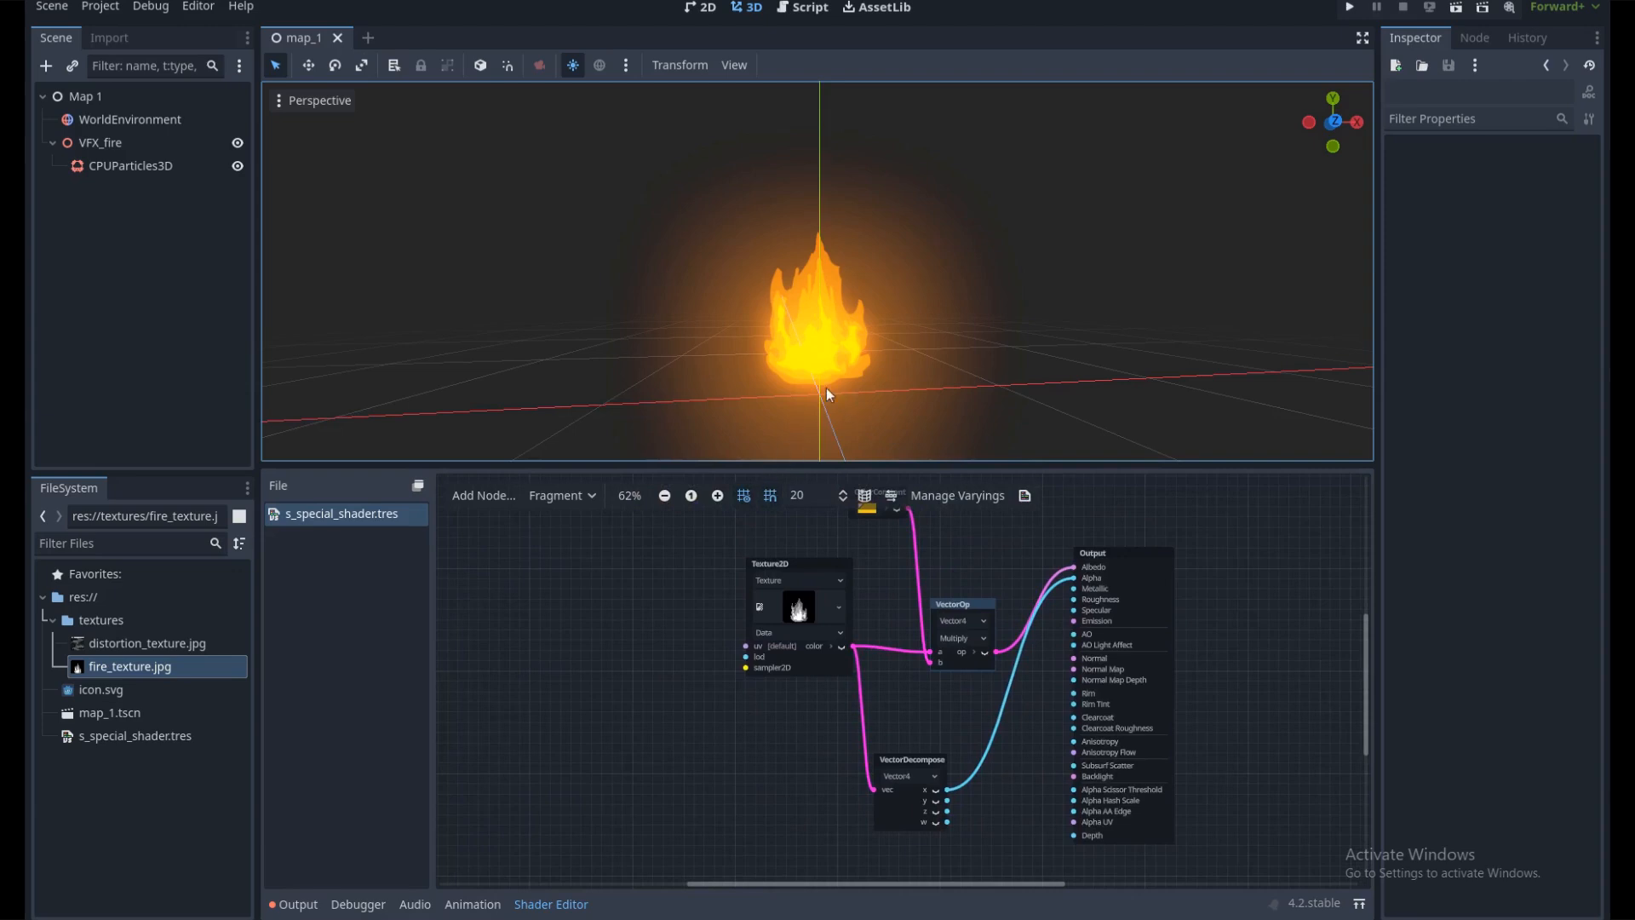
pyautogui.moveTo(153, 645); pyautogui.dragTo(493, 658)
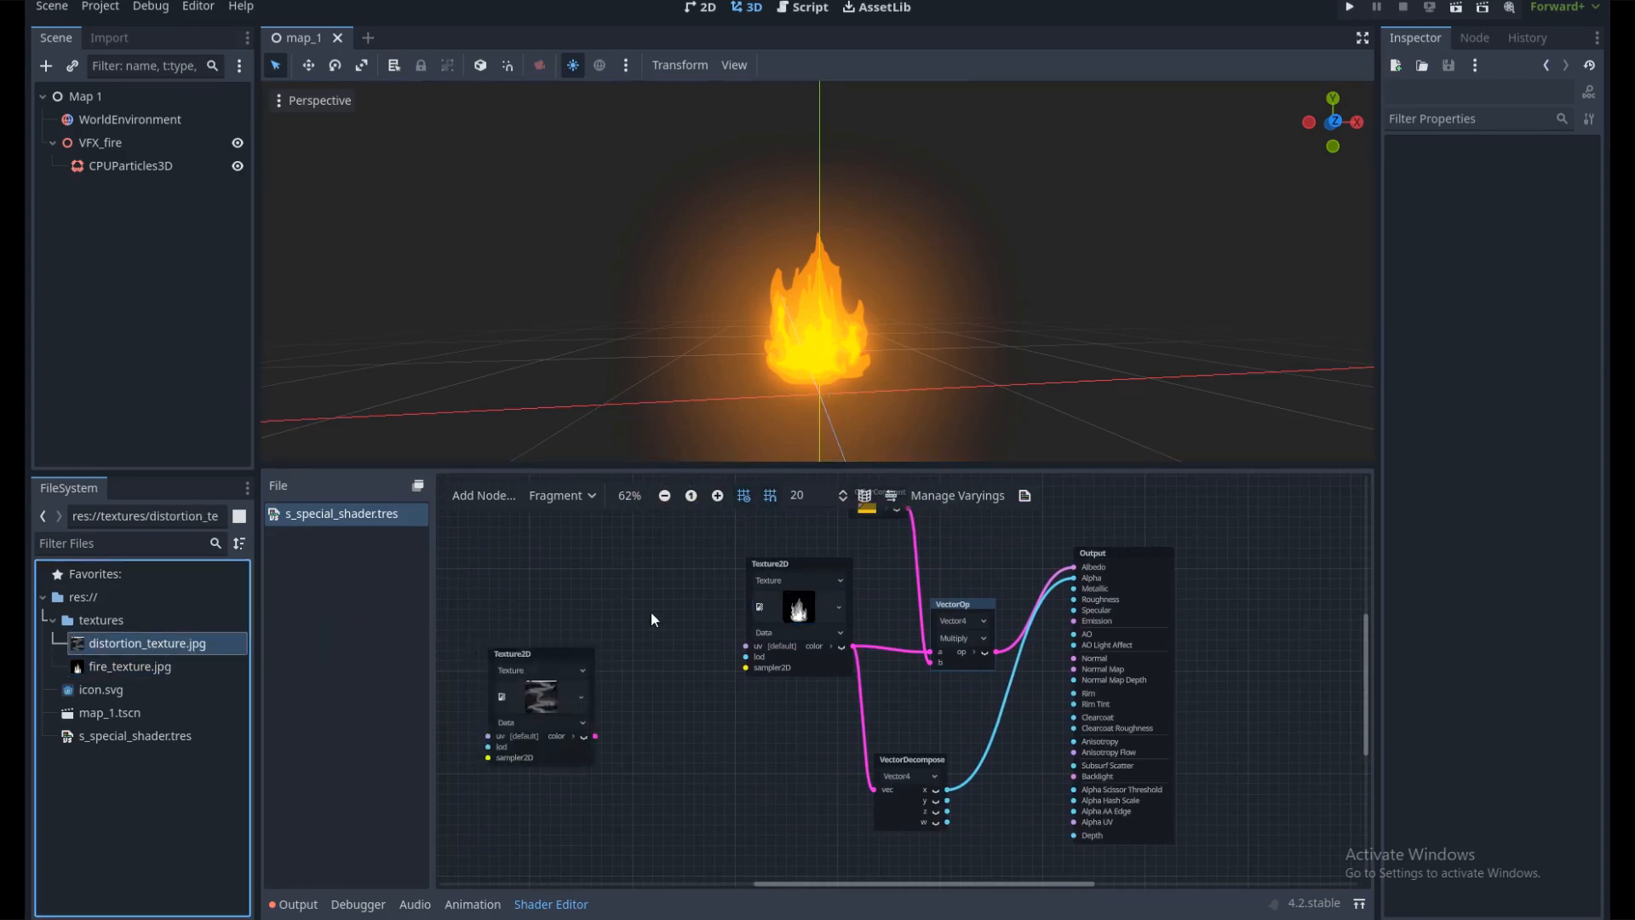
pyautogui.rightClick(579, 571)
pyautogui.write('uv')
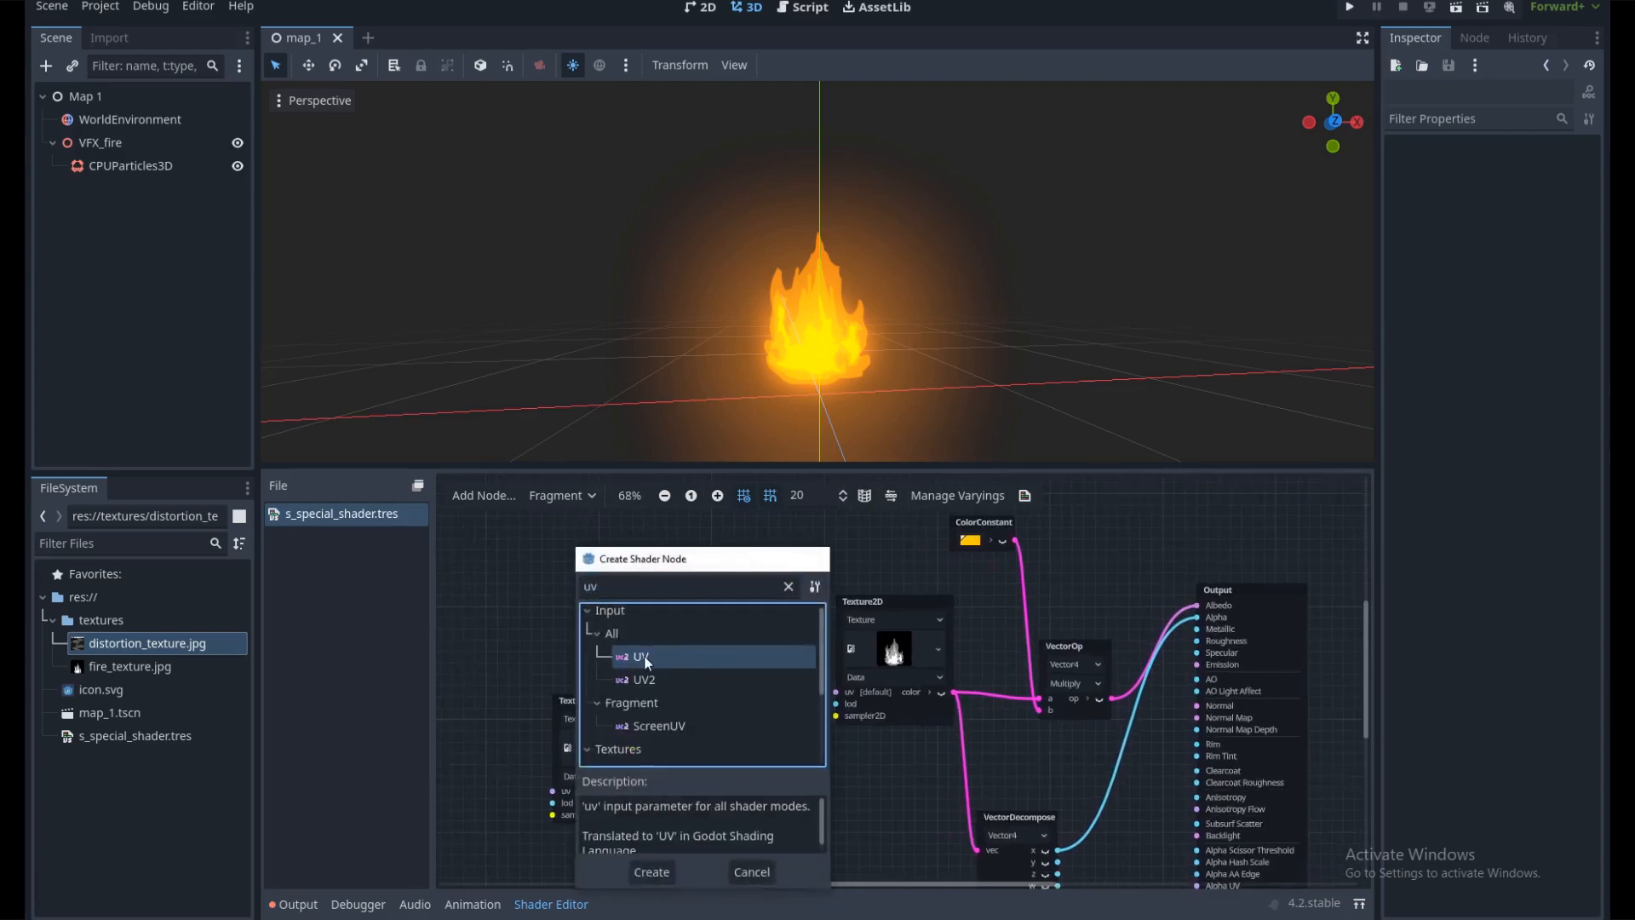
pyautogui.doubleClick(640, 656)
# Add a Vector2 Add node fed by the UV input and move the distortion texture node further left
pyautogui.moveTo(645, 584); pyautogui.dragTo(702, 663)
pyautogui.write('add')
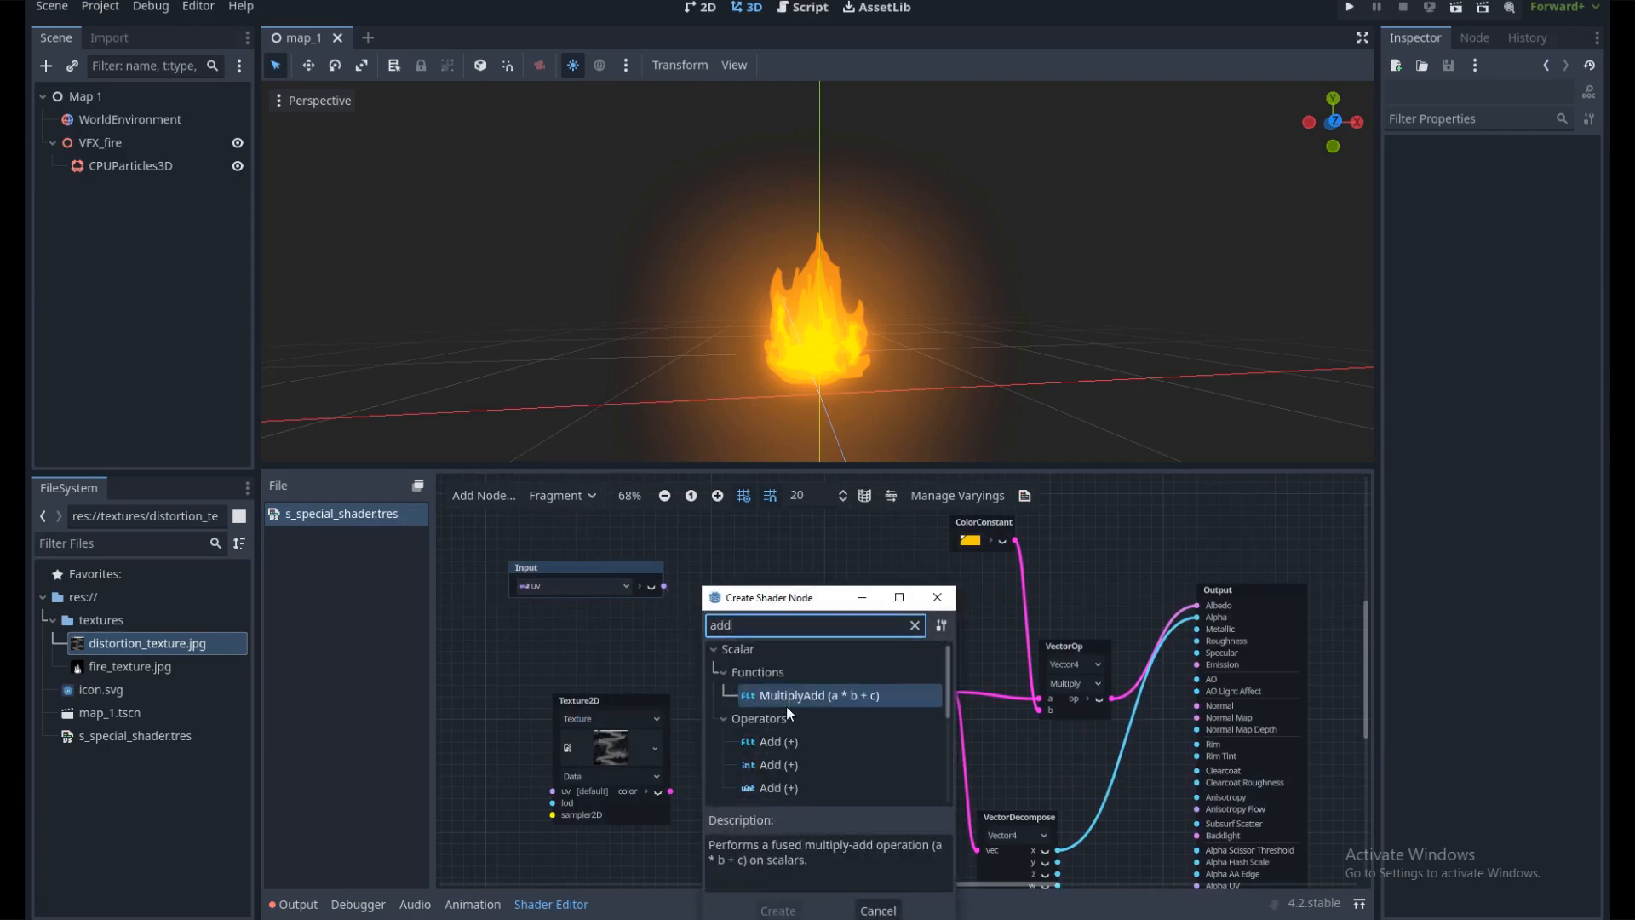
pyautogui.scroll(-3, 792, 723)
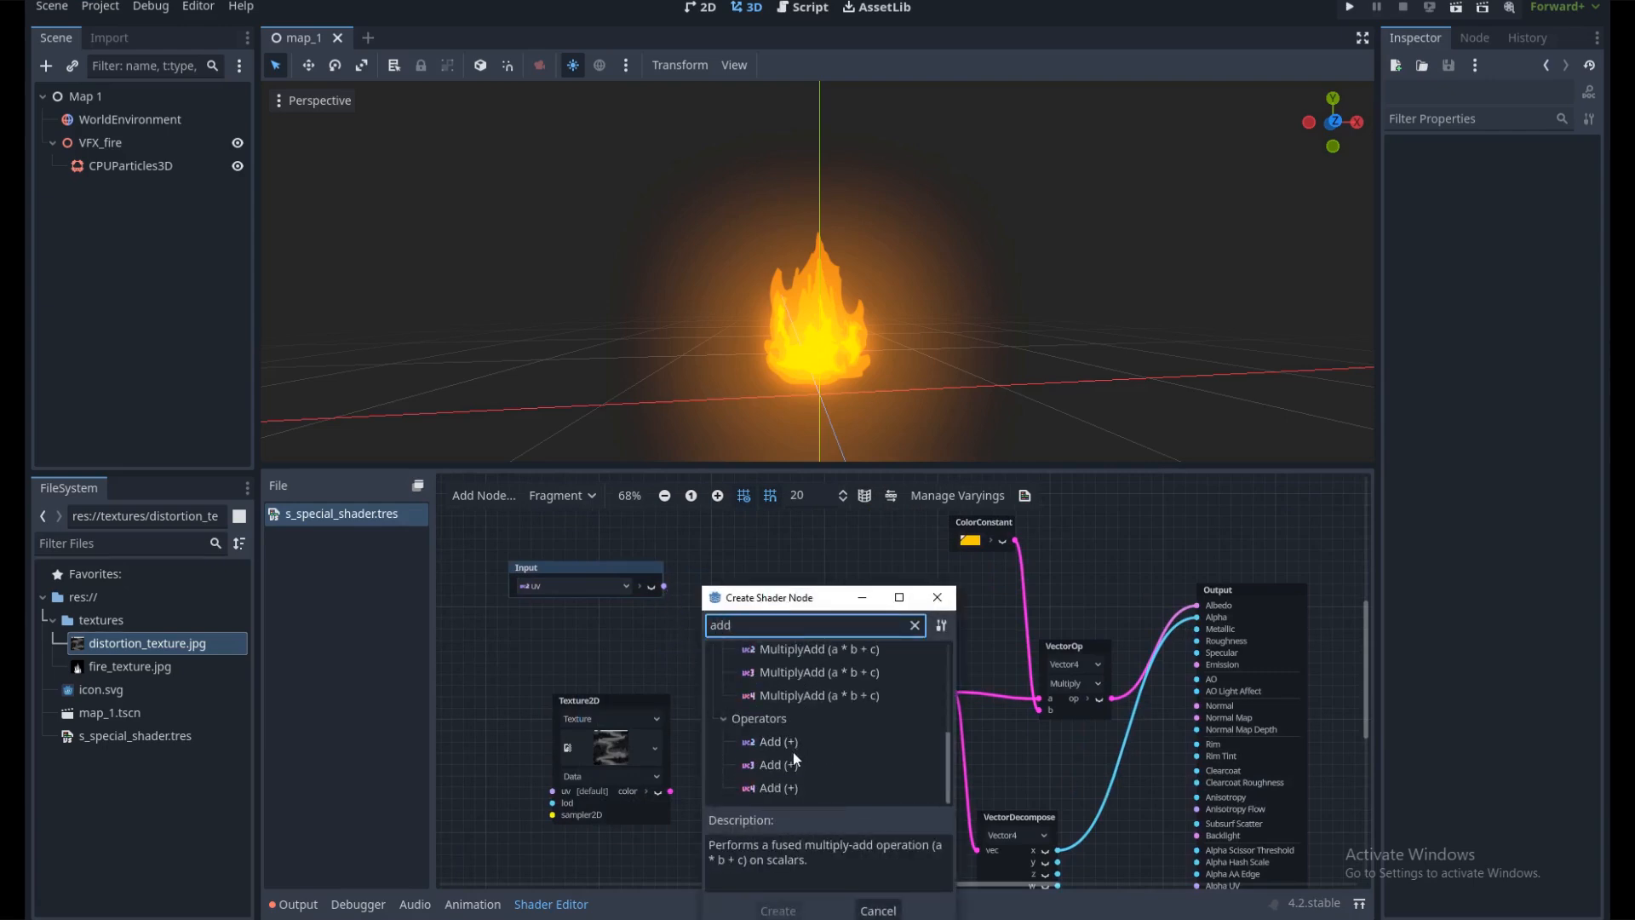
pyautogui.doubleClick(793, 748)
pyautogui.moveTo(641, 698); pyautogui.dragTo(576, 701)
pyautogui.click(617, 663)
pyautogui.moveTo(641, 718); pyautogui.dragTo(694, 652, button='middle')
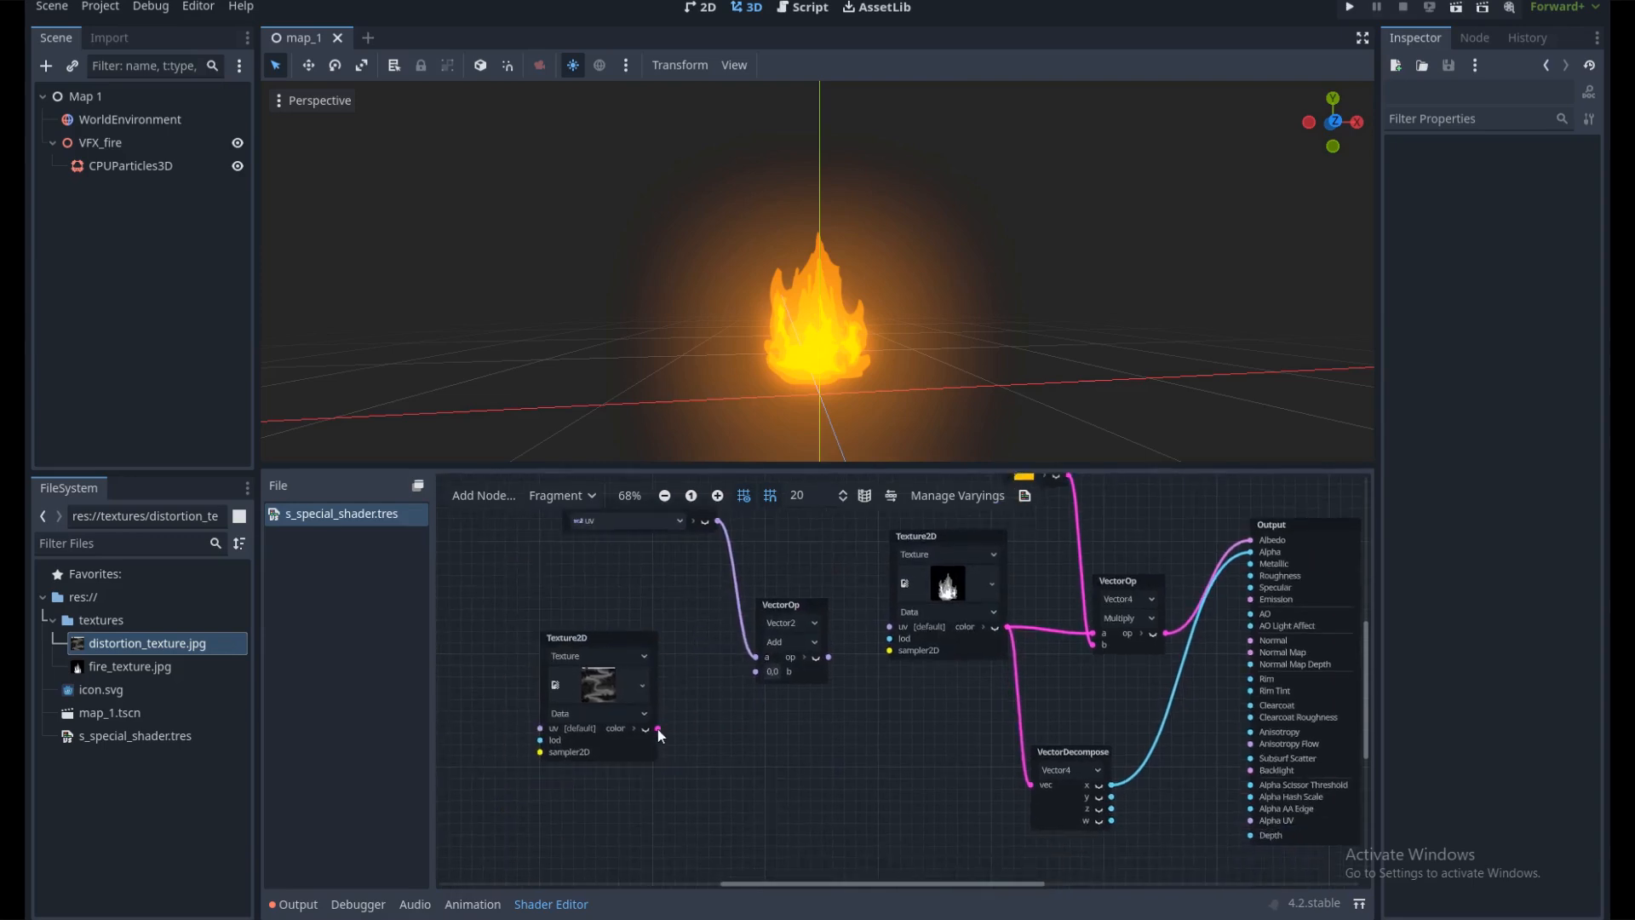
# Add a Vector4Decompose node fed by the distortion texture's color output
pyautogui.keyDown('ctrl'); pyautogui.scroll(1, 647, 710); pyautogui.keyUp('ctrl')
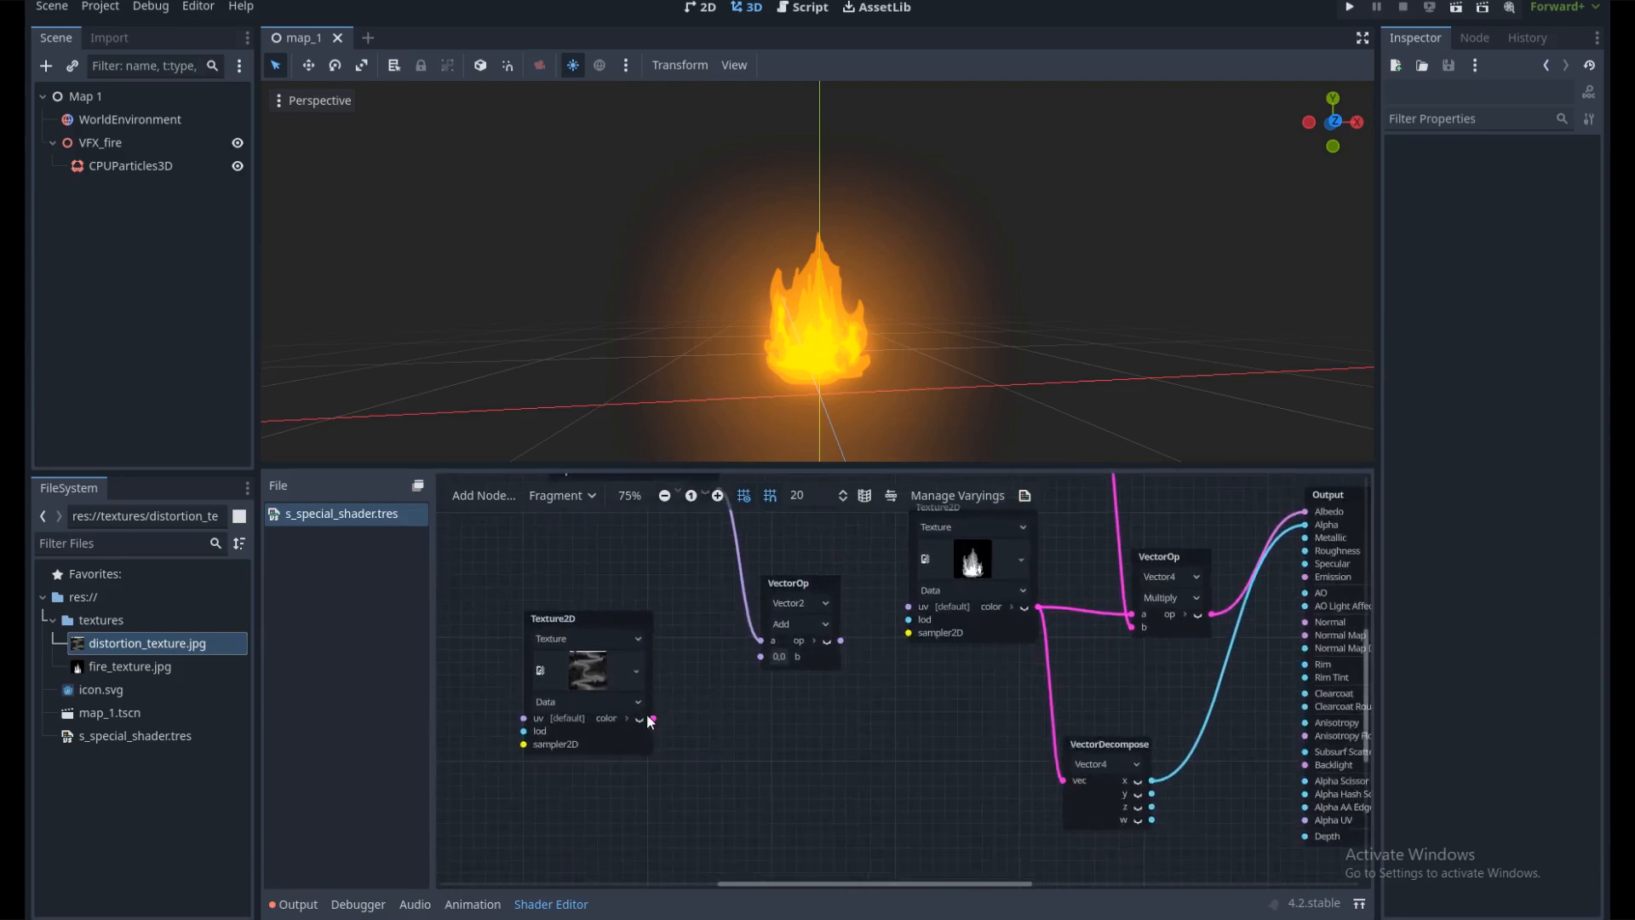
pyautogui.moveTo(654, 718); pyautogui.dragTo(698, 764)
pyautogui.write('dec')
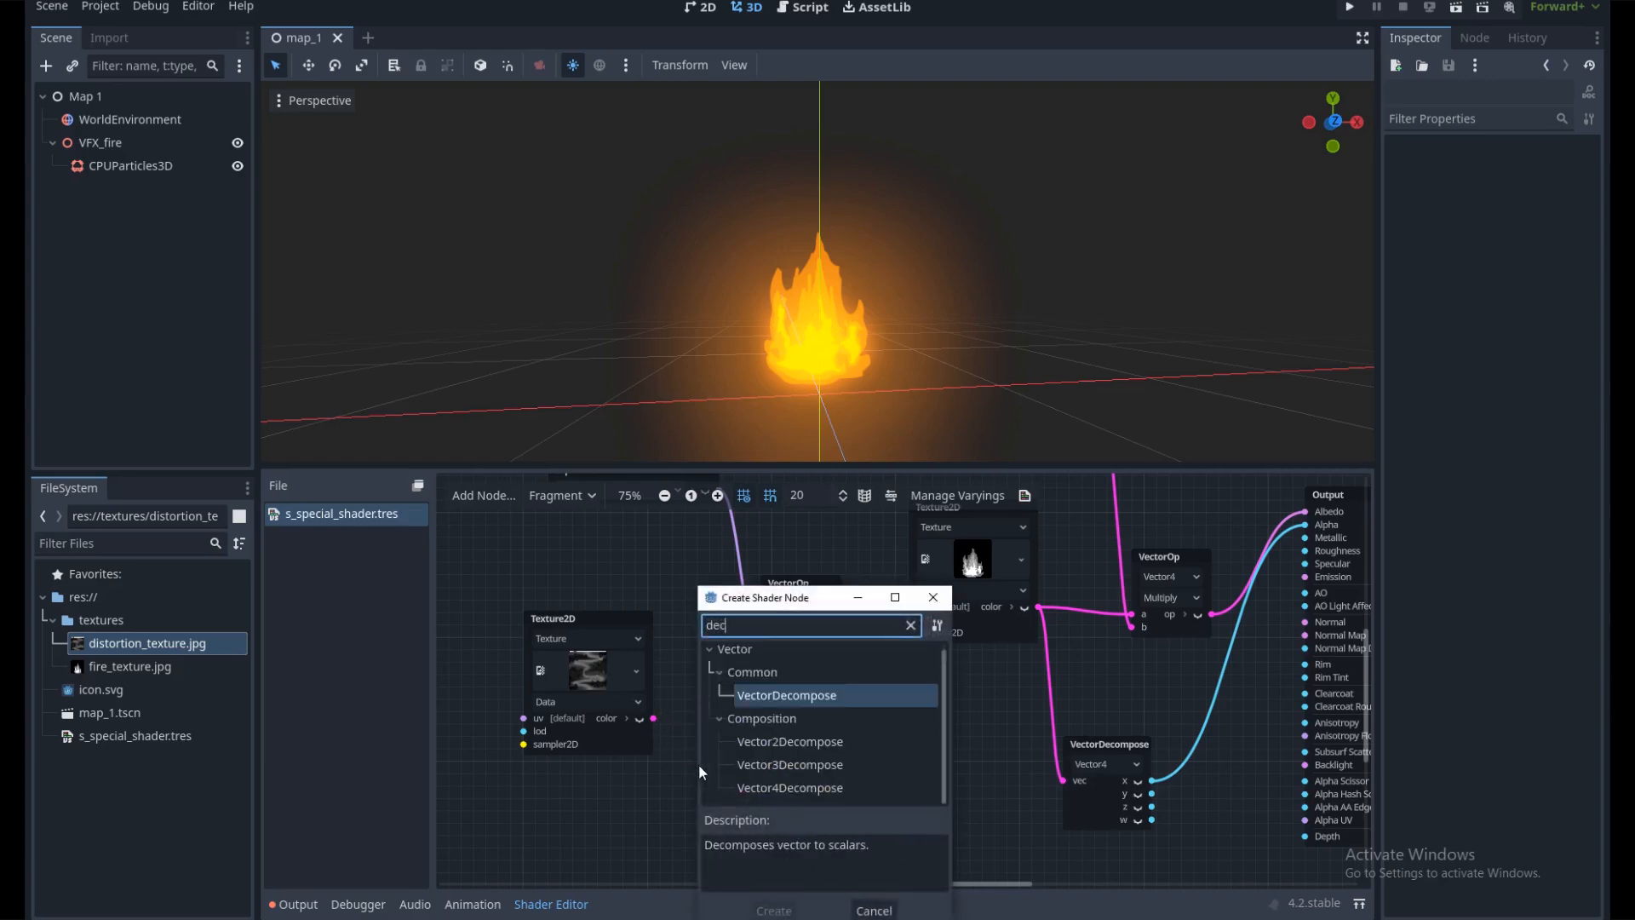
pyautogui.doubleClick(787, 792)
# Connect the distortion VectorDecompose's x output to the Add node's b input and the Add result to the fire texture's uv input
pyautogui.moveTo(786, 805); pyautogui.dragTo(760, 656)
pyautogui.scroll(1, 804, 779)
pyautogui.moveTo(805, 781); pyautogui.dragTo(767, 836, button='middle')
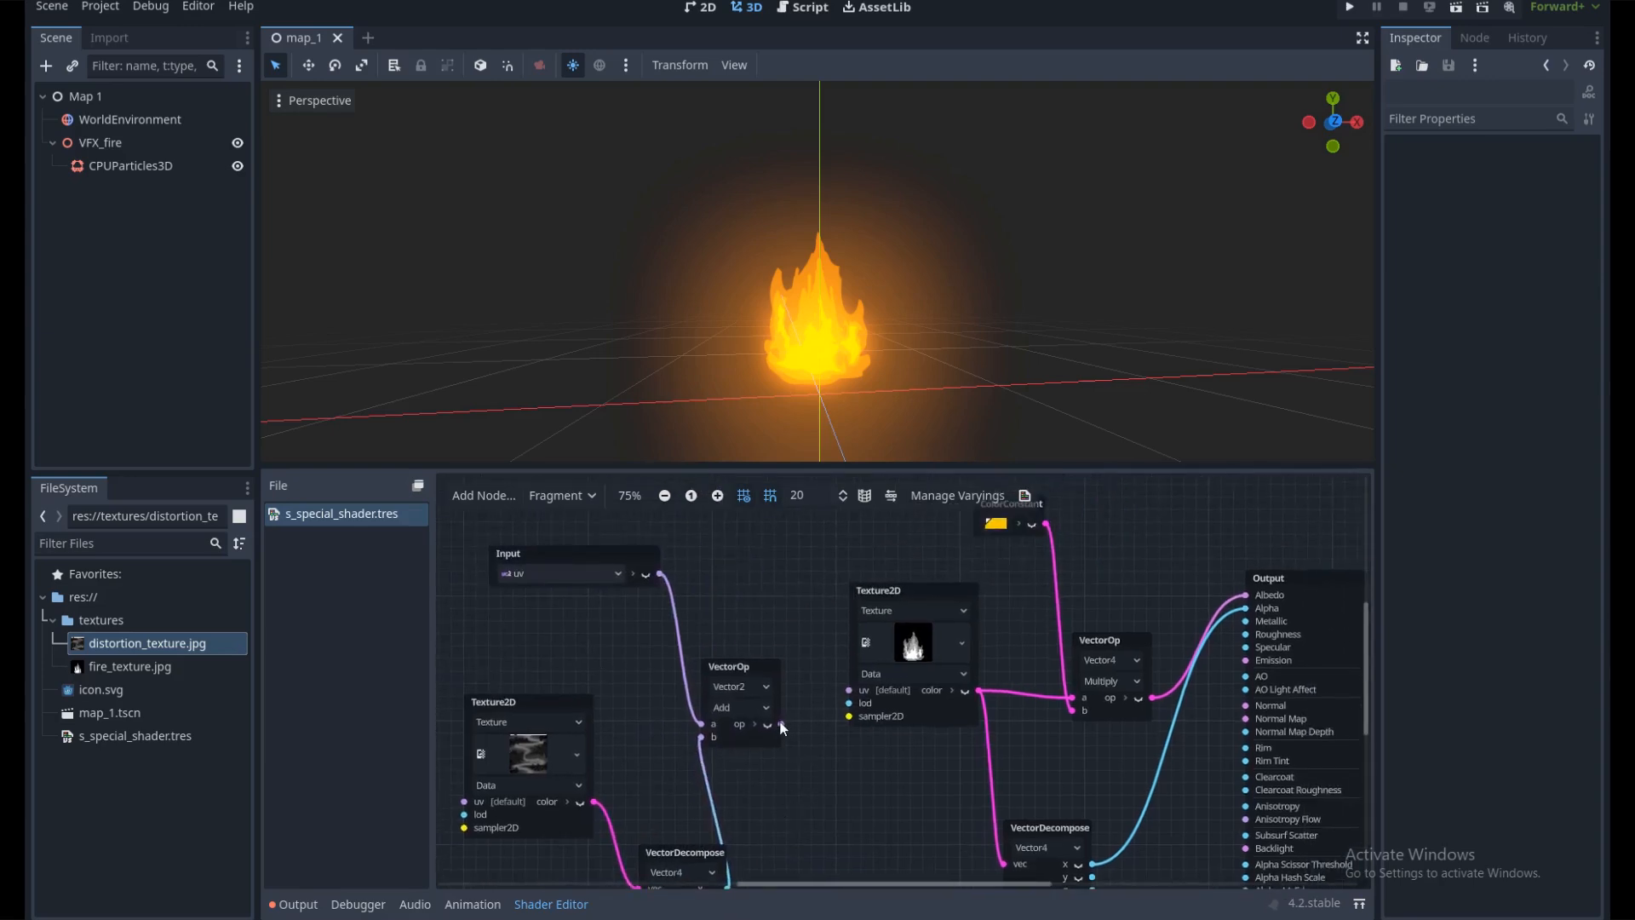
pyautogui.moveTo(828, 712); pyautogui.dragTo(848, 695)
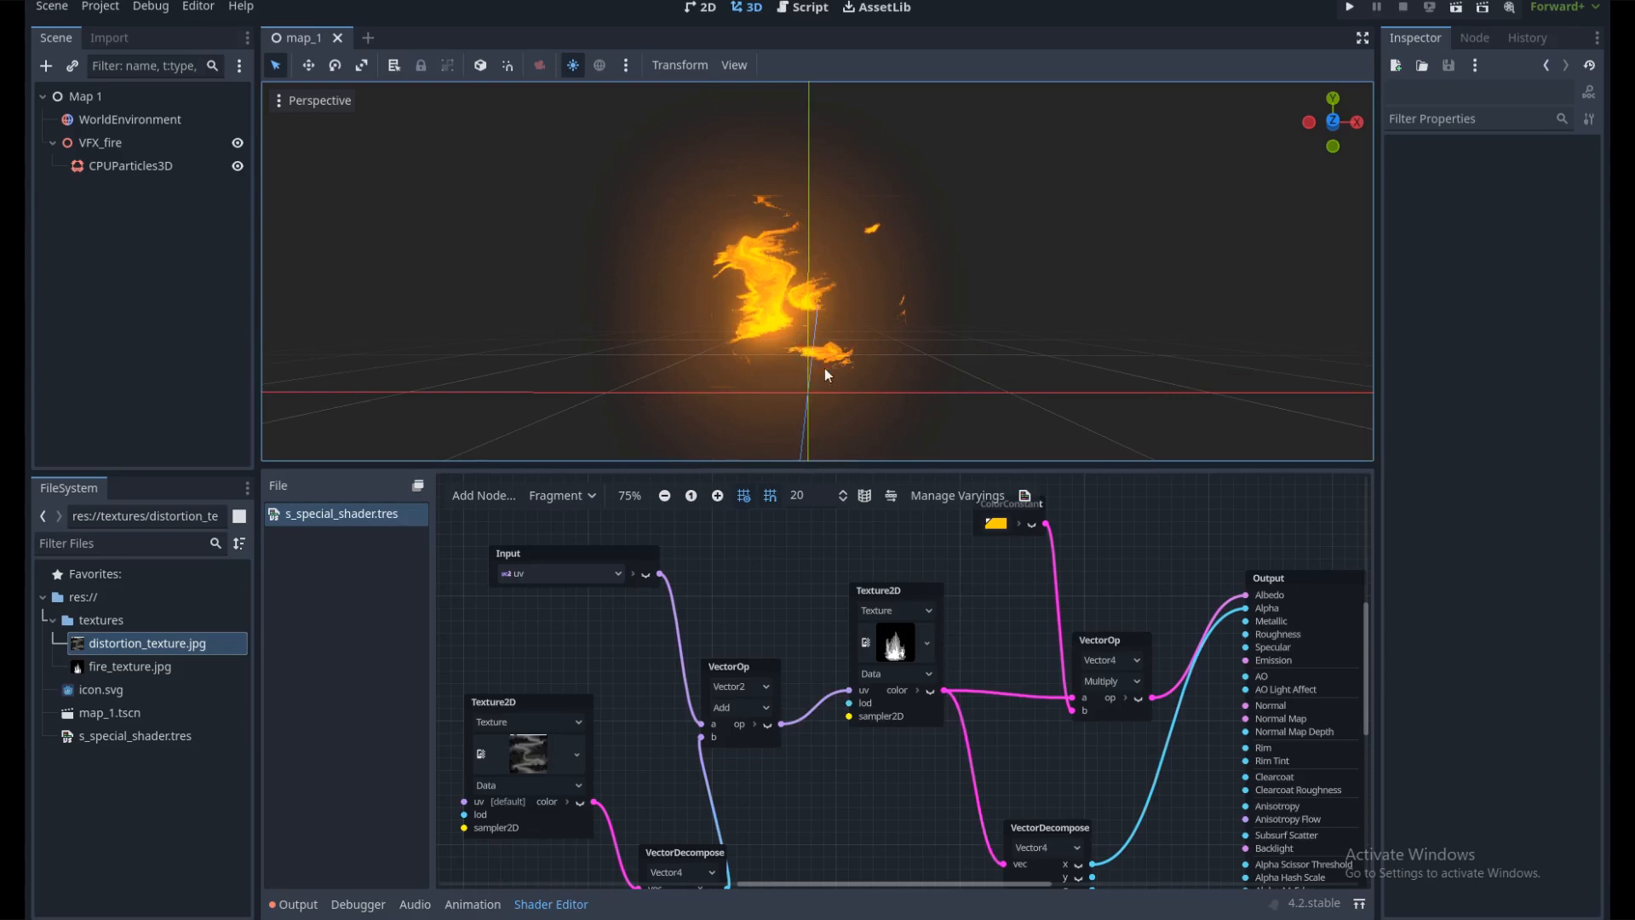
# Move the distortion nodes left with the x channel previewed, and add a float Divide node fed by that x output
pyautogui.scroll(-1, 696, 585)
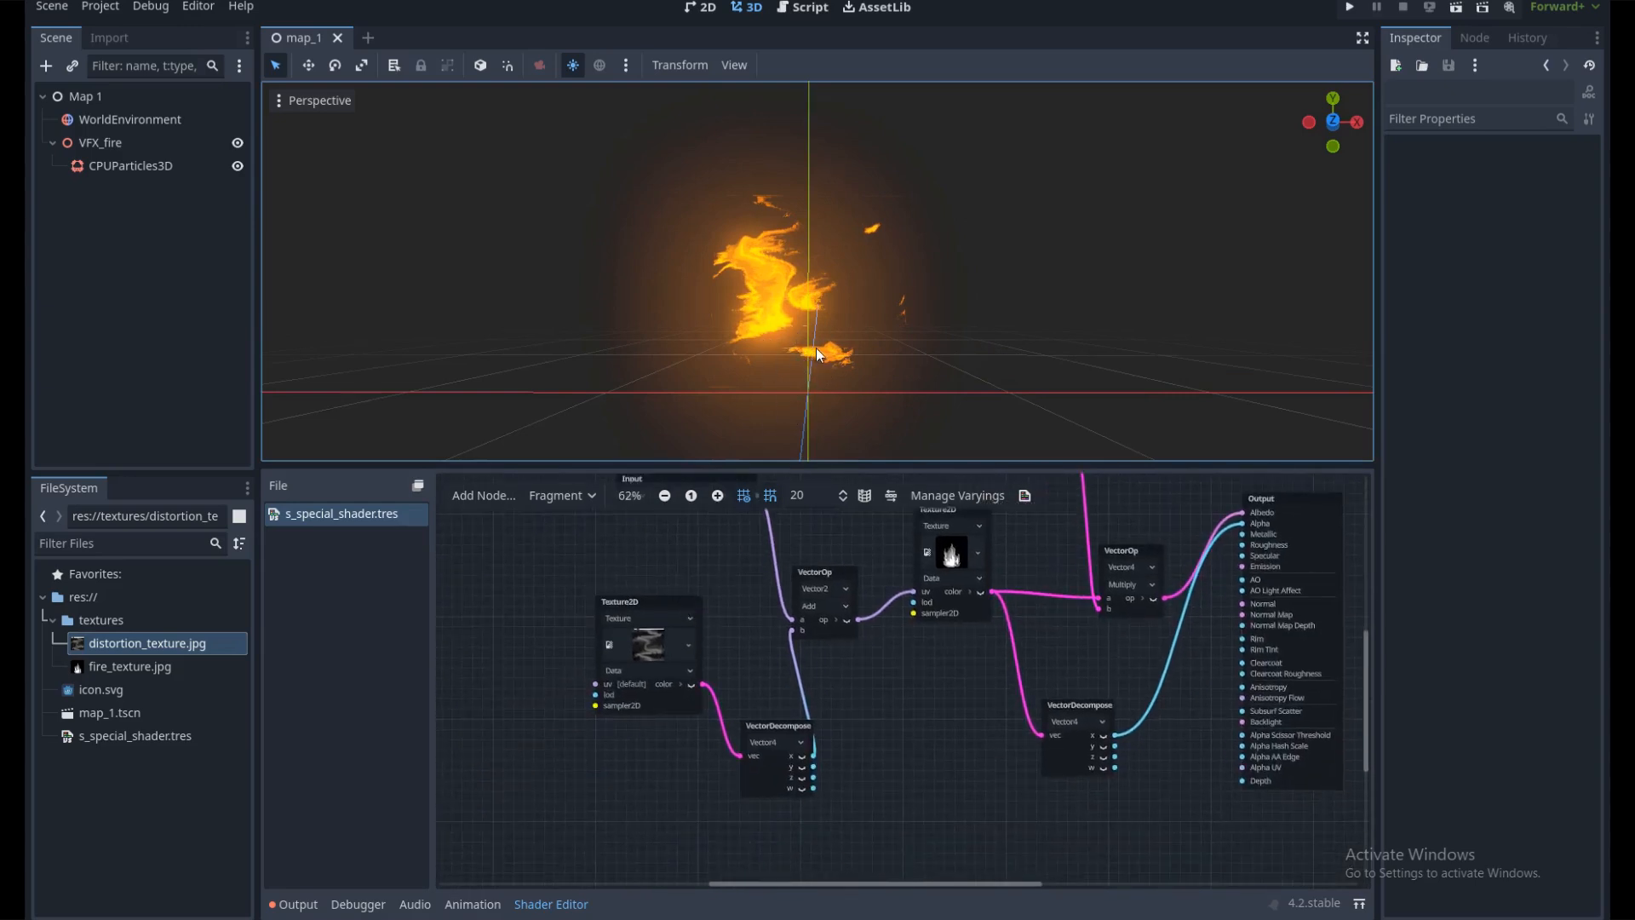
pyautogui.moveTo(630, 601); pyautogui.dragTo(548, 641)
pyautogui.moveTo(766, 731)
pyautogui.mouseDown()
pyautogui.moveTo(664, 658)
pyautogui.moveTo(768, 716)
pyautogui.mouseUp()
pyautogui.click(709, 684)
pyautogui.write('div')
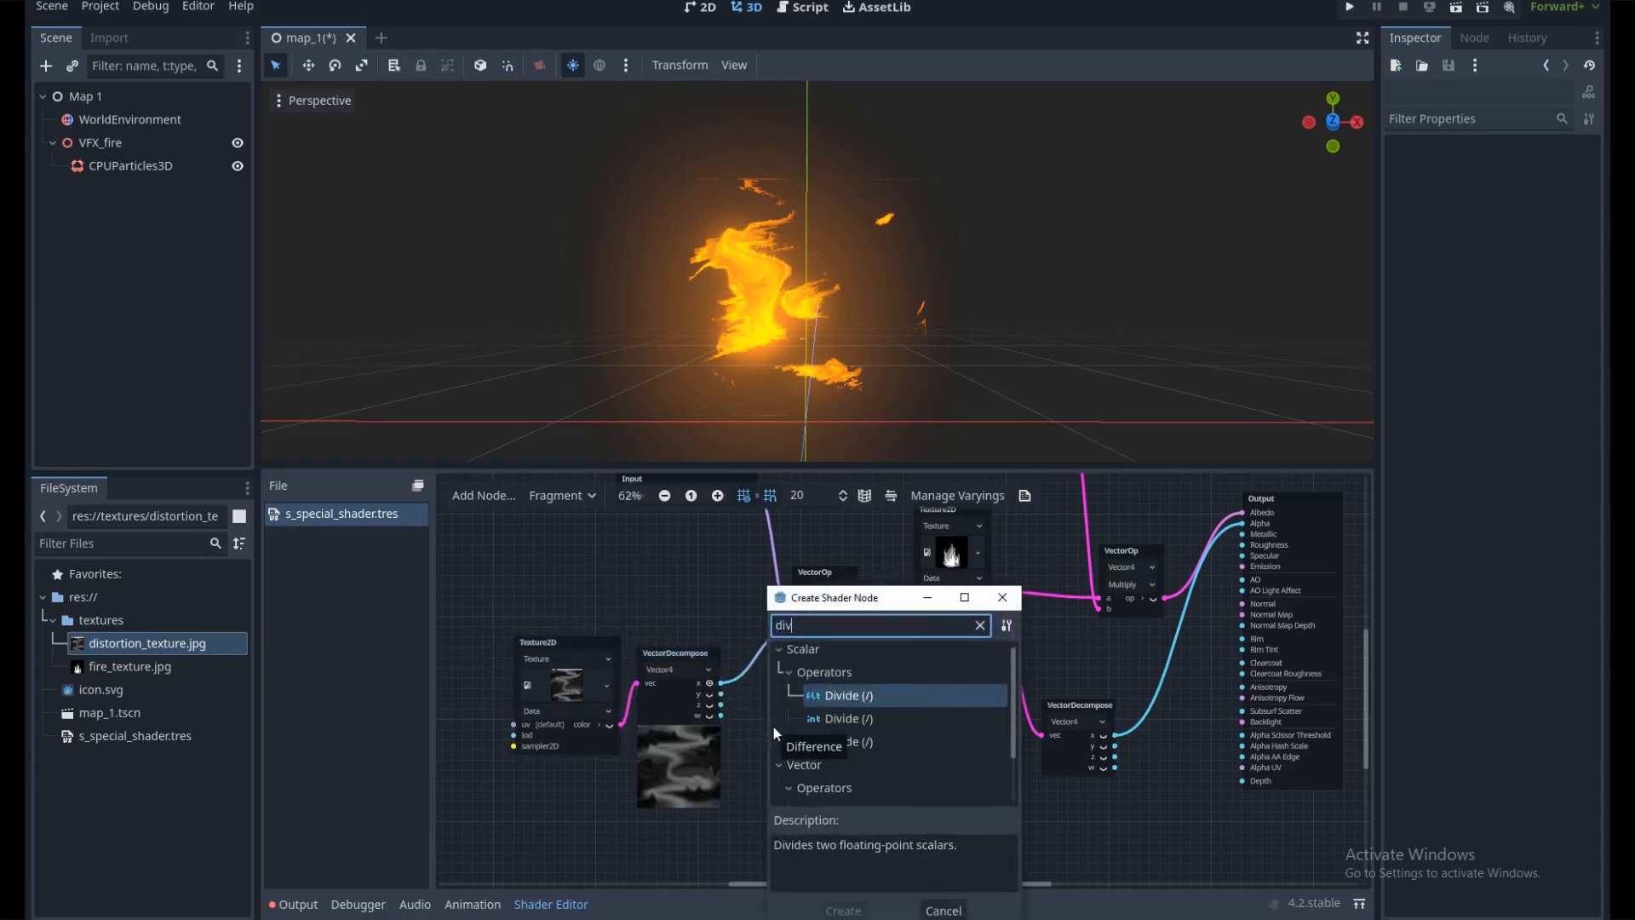
pyautogui.doubleClick(849, 695)
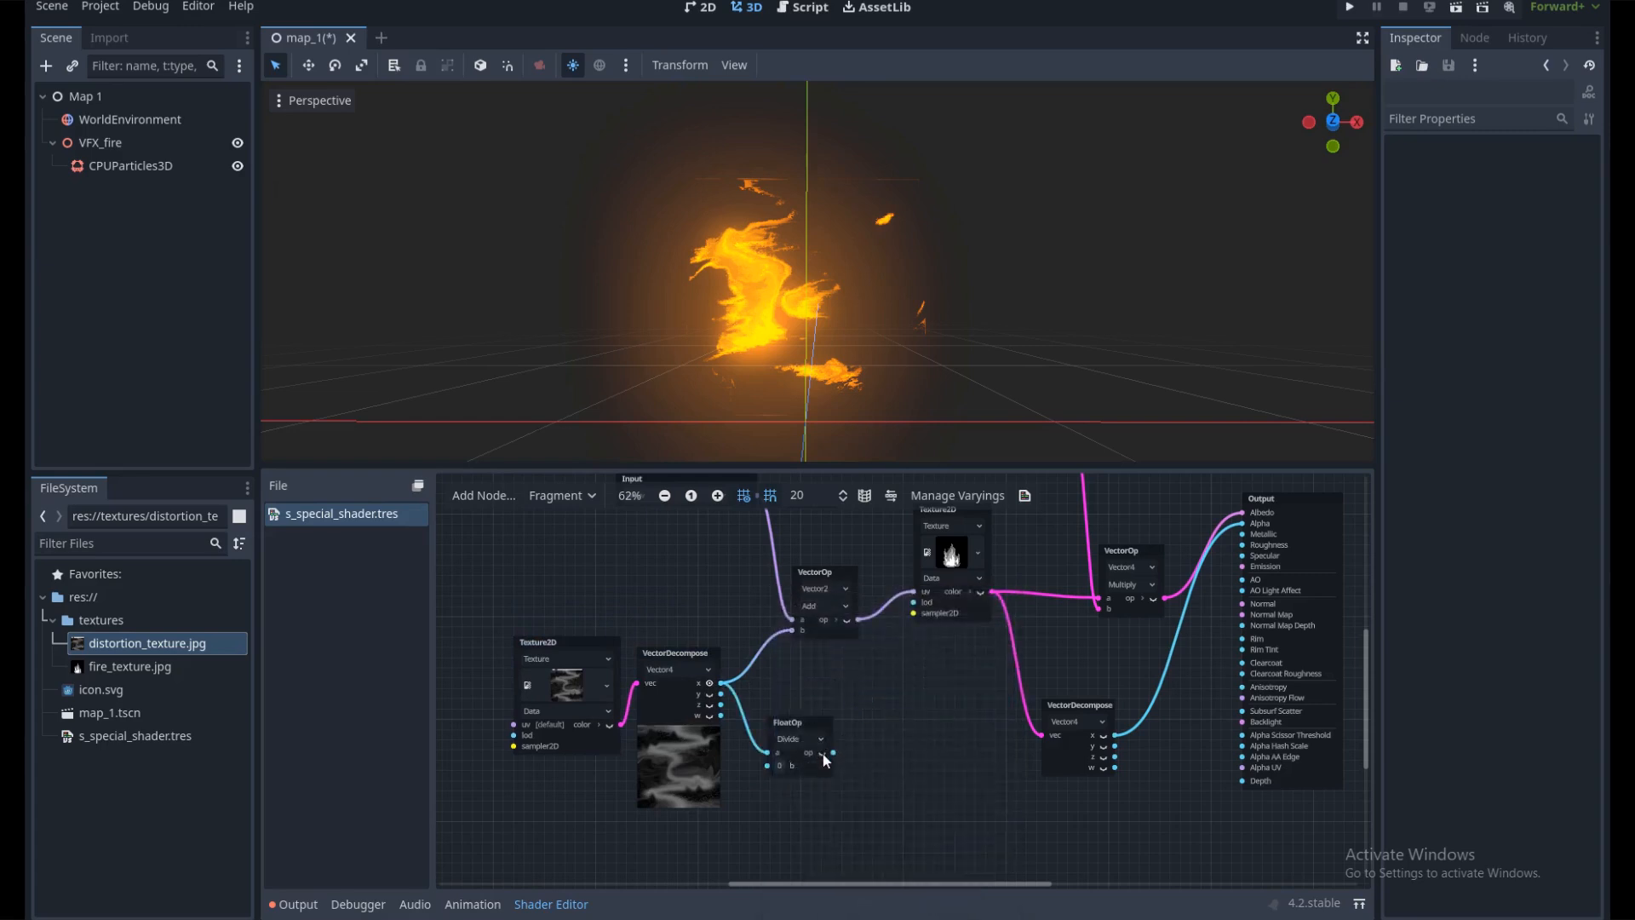
# Preview the Divide node, set its b value to 4, and connect its result to the Add node's b input
pyautogui.click(822, 755)
pyautogui.moveTo(815, 725); pyautogui.dragTo(806, 707)
pyautogui.click(777, 748)
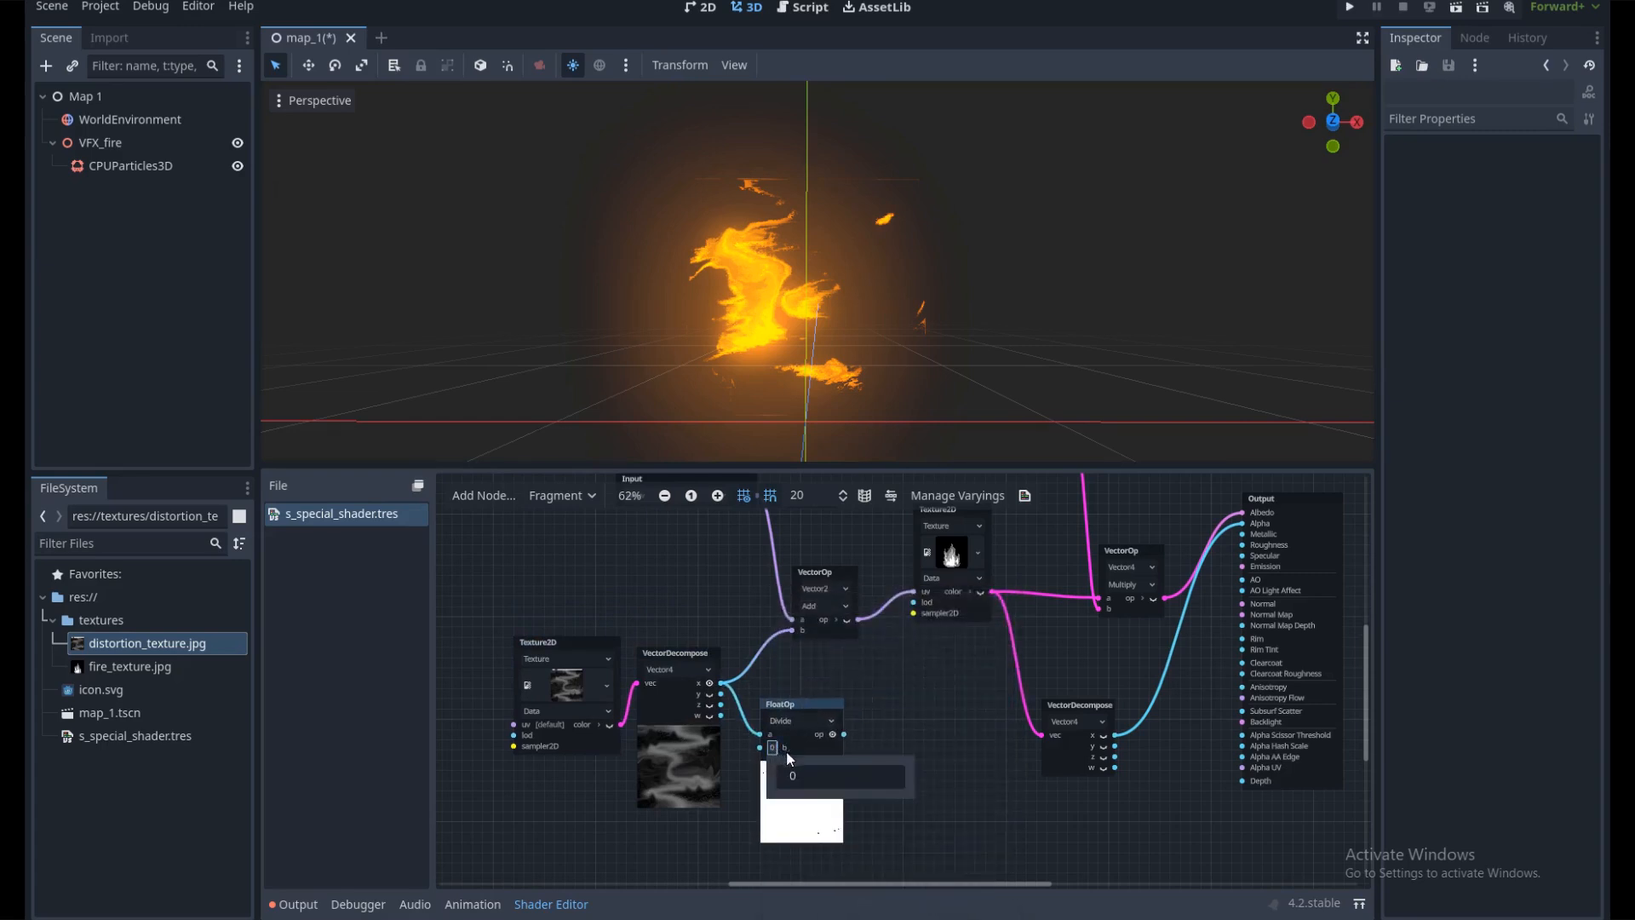
pyautogui.write('4')
pyautogui.press('Return')
pyautogui.moveTo(804, 696); pyautogui.dragTo(791, 631)
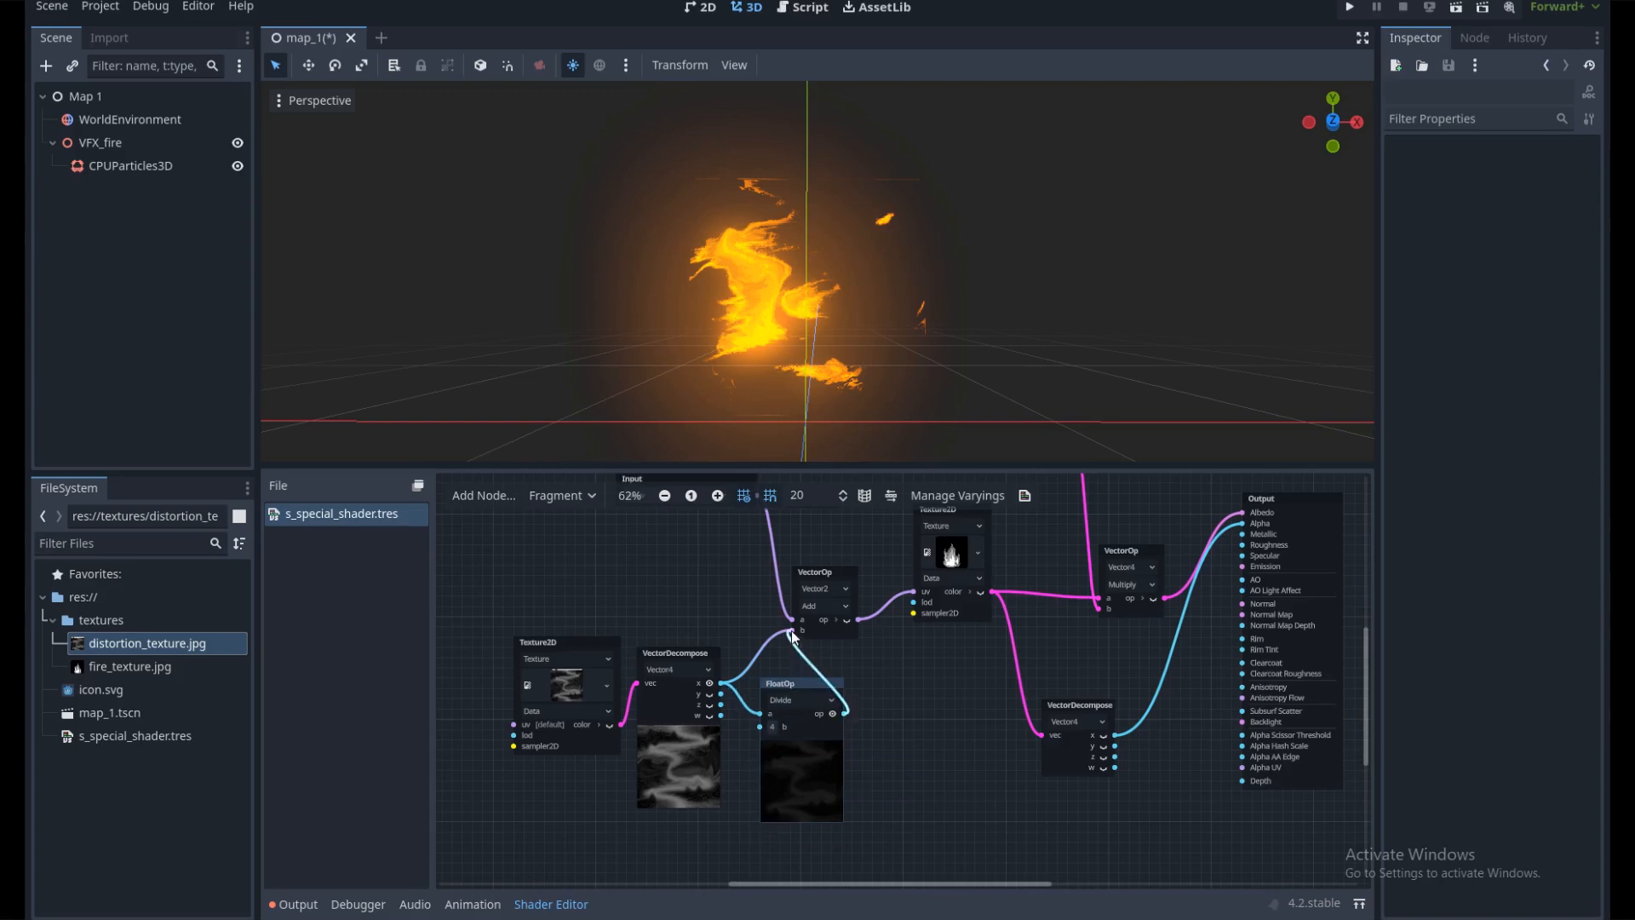
# Add a UVPanning node beside the distortion texture node
pyautogui.moveTo(926, 278); pyautogui.dragTo(826, 336, button='middle')
pyautogui.scroll(-1, 698, 587)
pyautogui.moveTo(706, 593); pyautogui.dragTo(707, 620, button='middle')
pyautogui.moveTo(832, 356); pyautogui.dragTo(843, 372, button='middle')
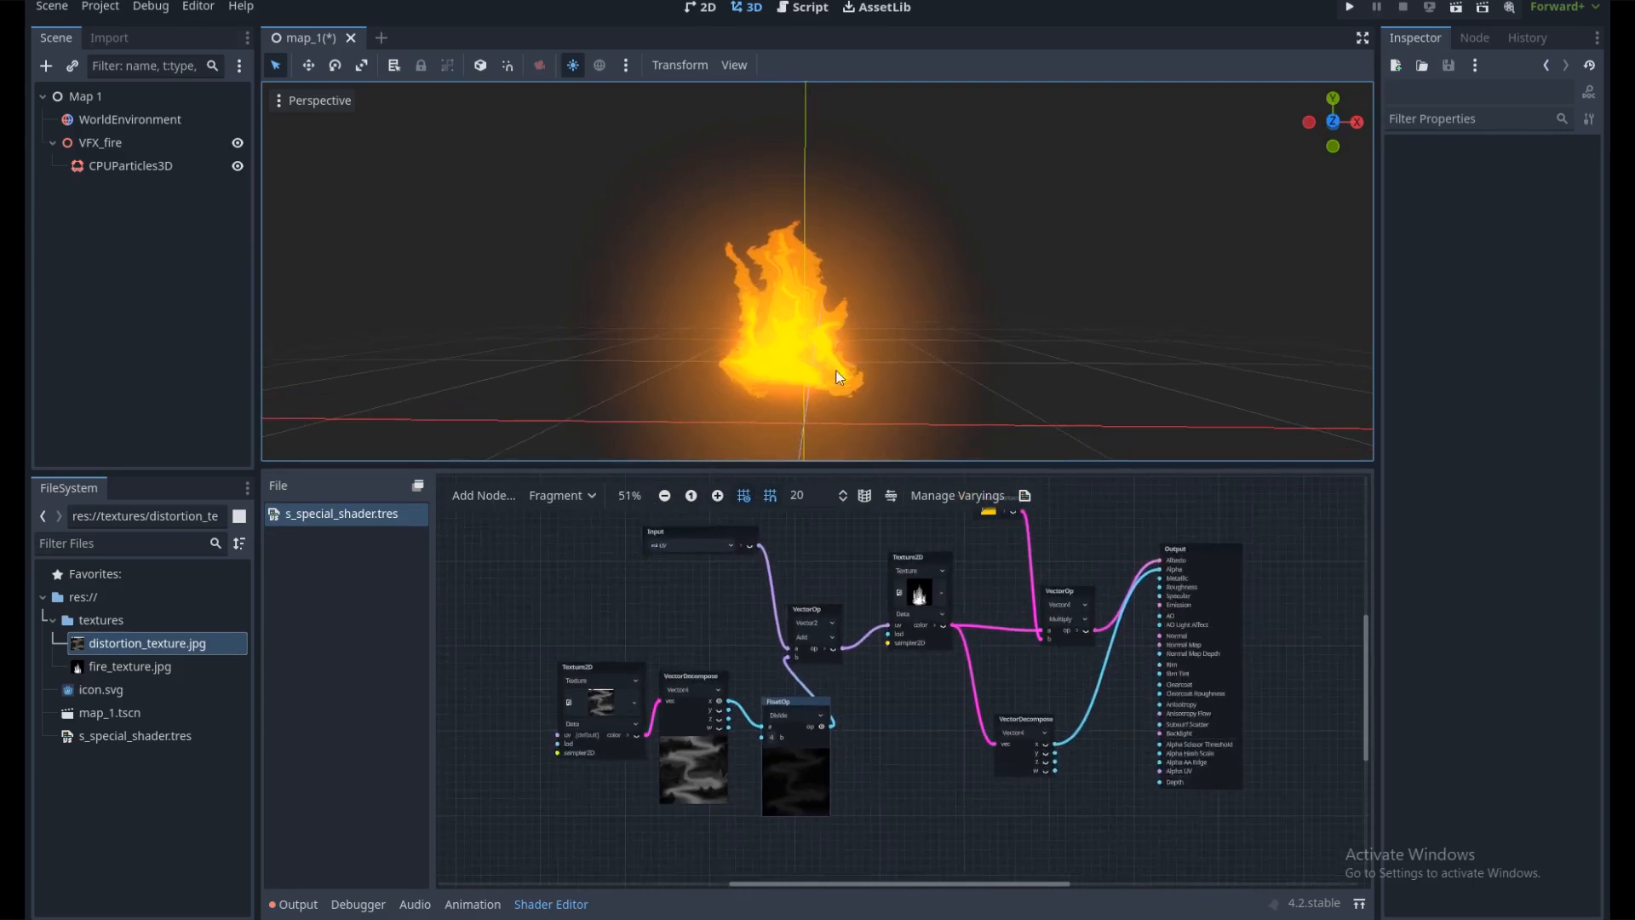
pyautogui.scroll(3, 814, 566)
pyautogui.moveTo(724, 636); pyautogui.dragTo(764, 570, button='middle')
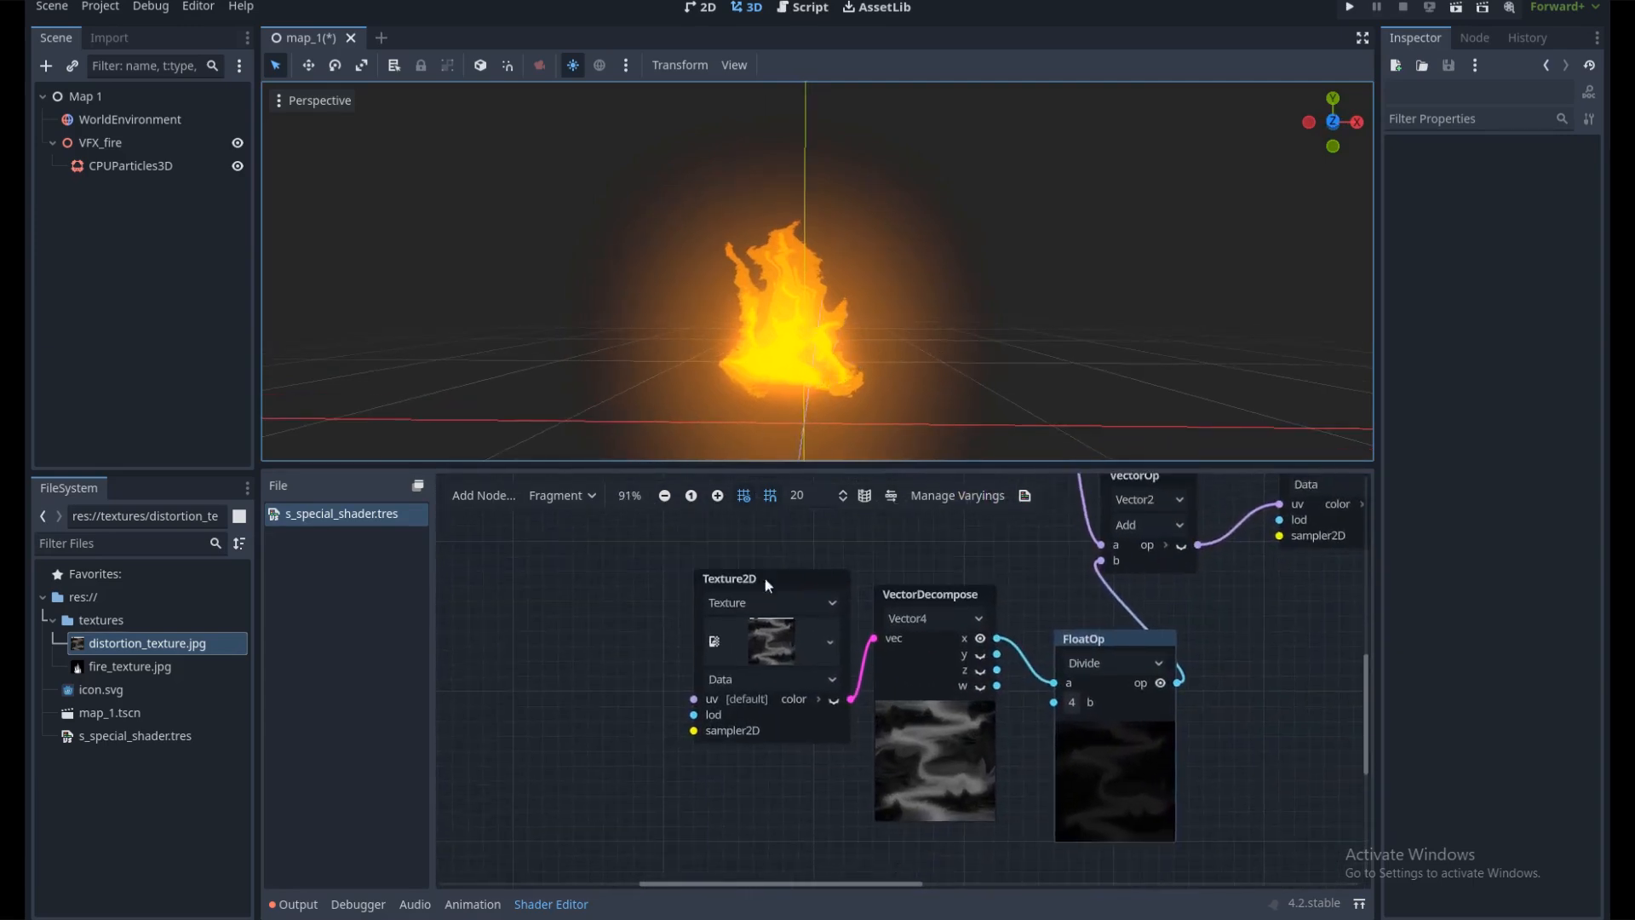
pyautogui.scroll(-2, 754, 634)
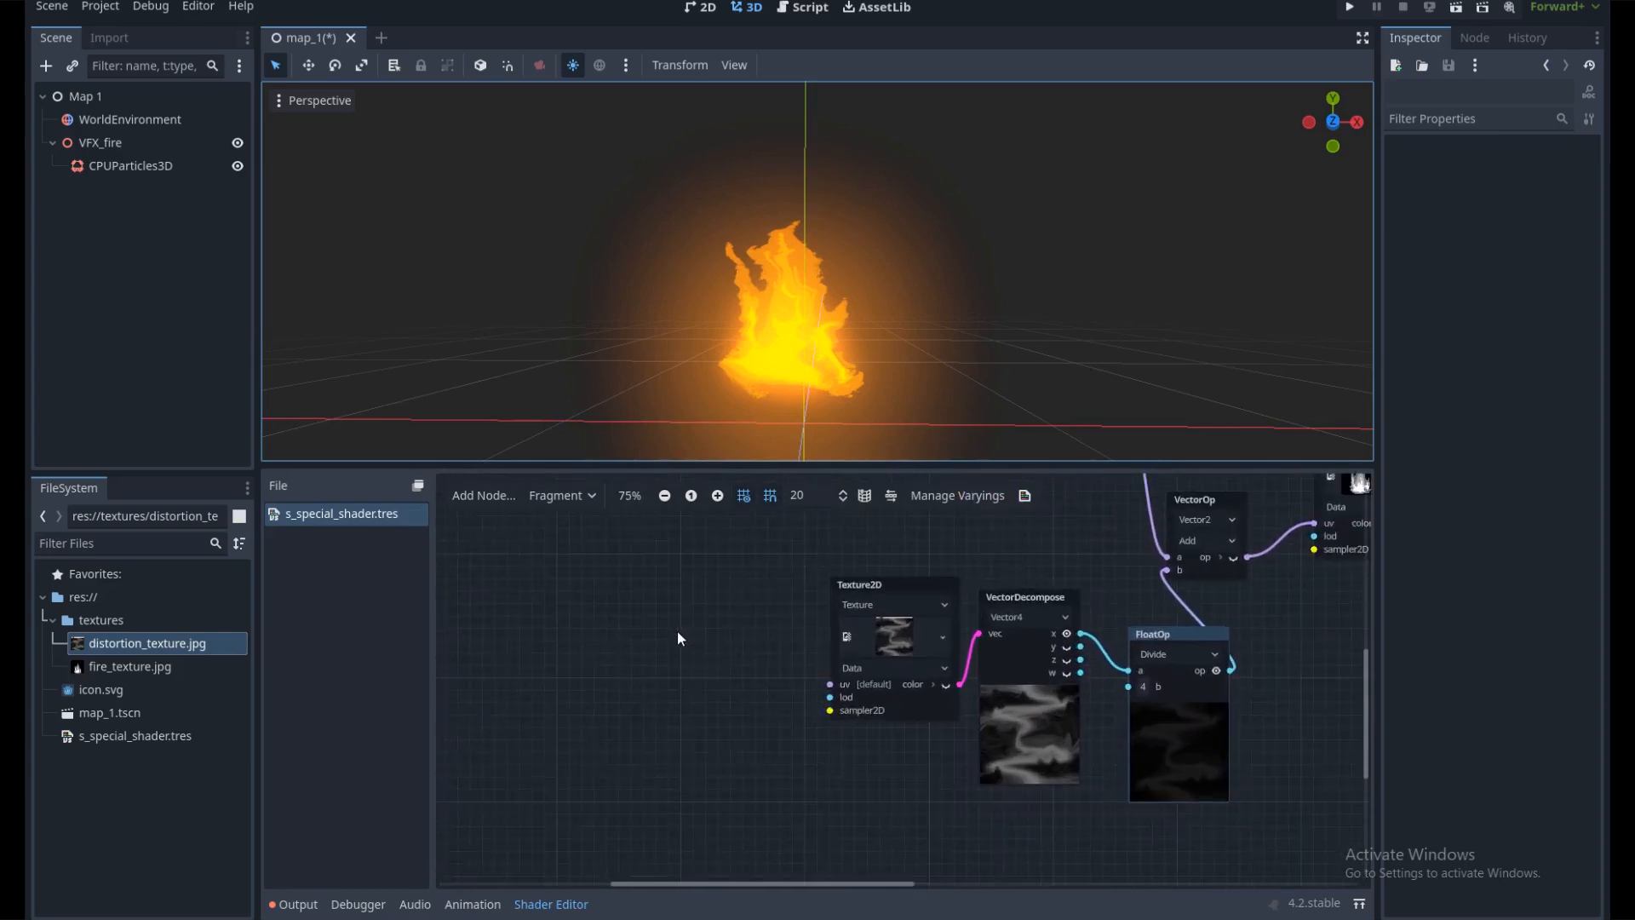
pyautogui.rightClick(676, 630)
pyautogui.click(712, 649)
pyautogui.write('divpann')
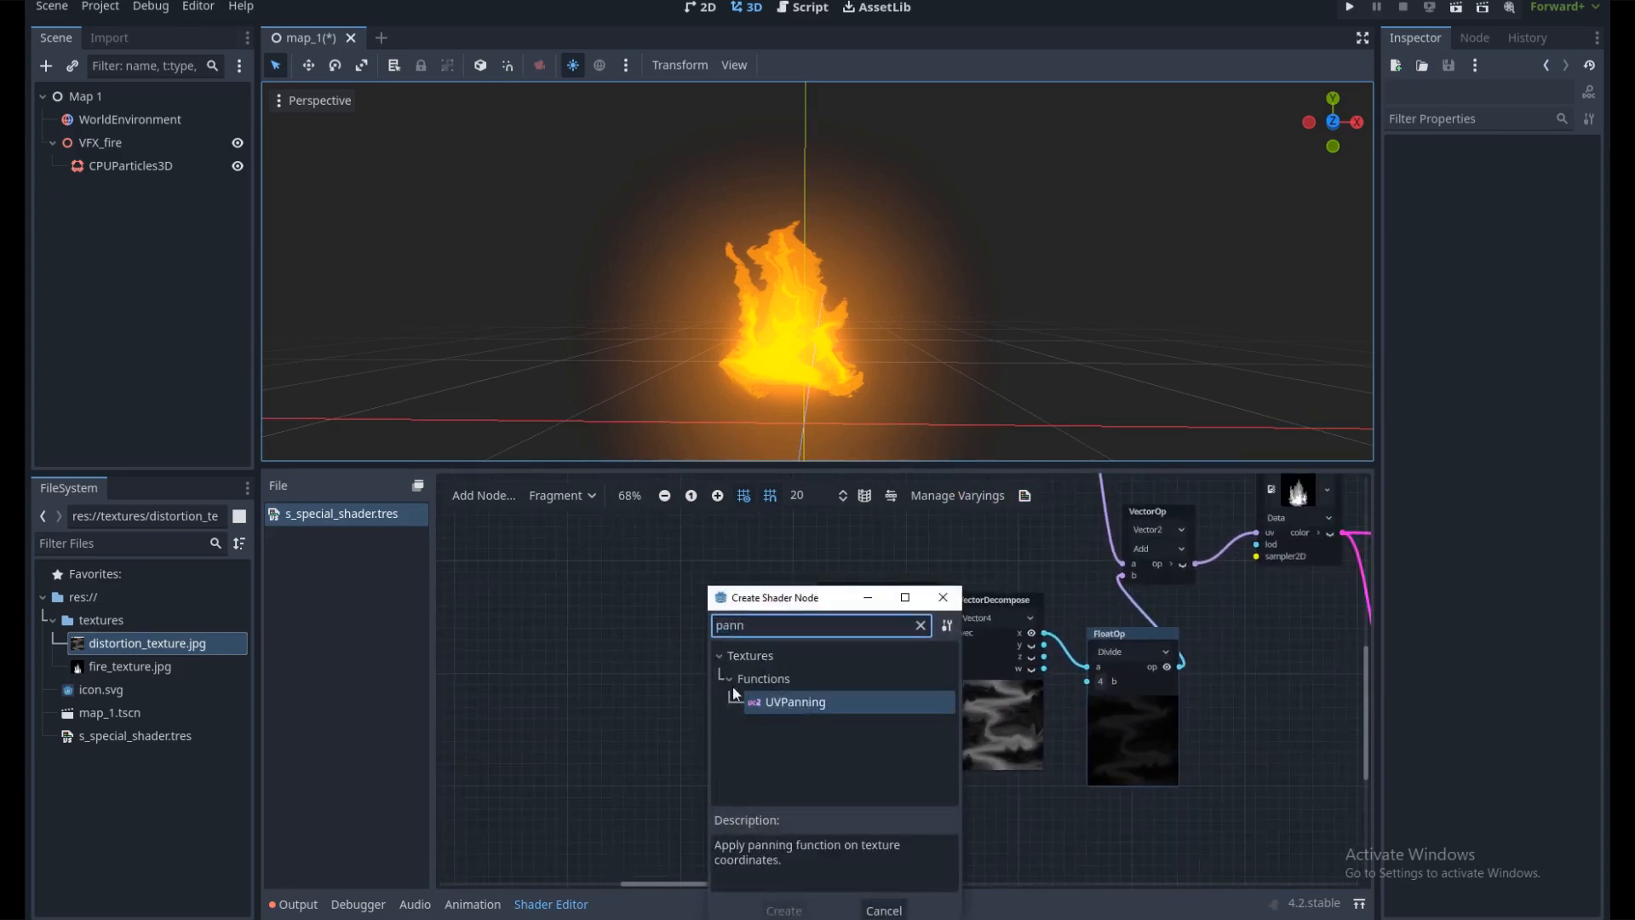
pyautogui.doubleClick(811, 705)
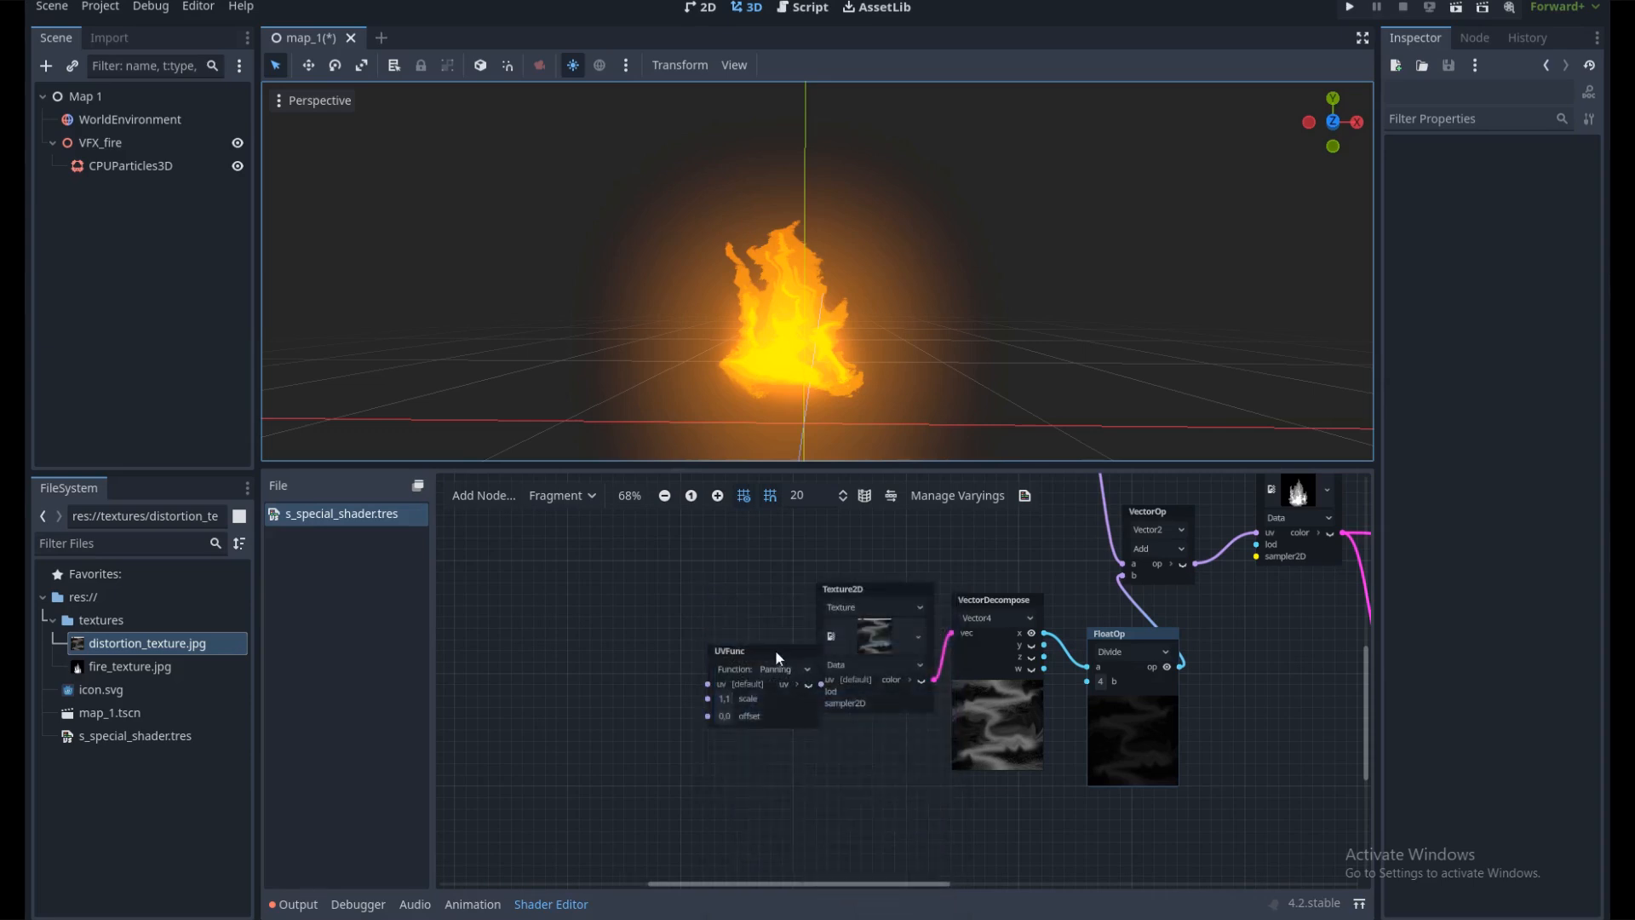
# Place the Panning node left of the distortion texture and connect its output to that texture's uv input
pyautogui.moveTo(723, 640); pyautogui.dragTo(713, 629)
pyautogui.moveTo(779, 688); pyautogui.dragTo(795, 648, button='middle')
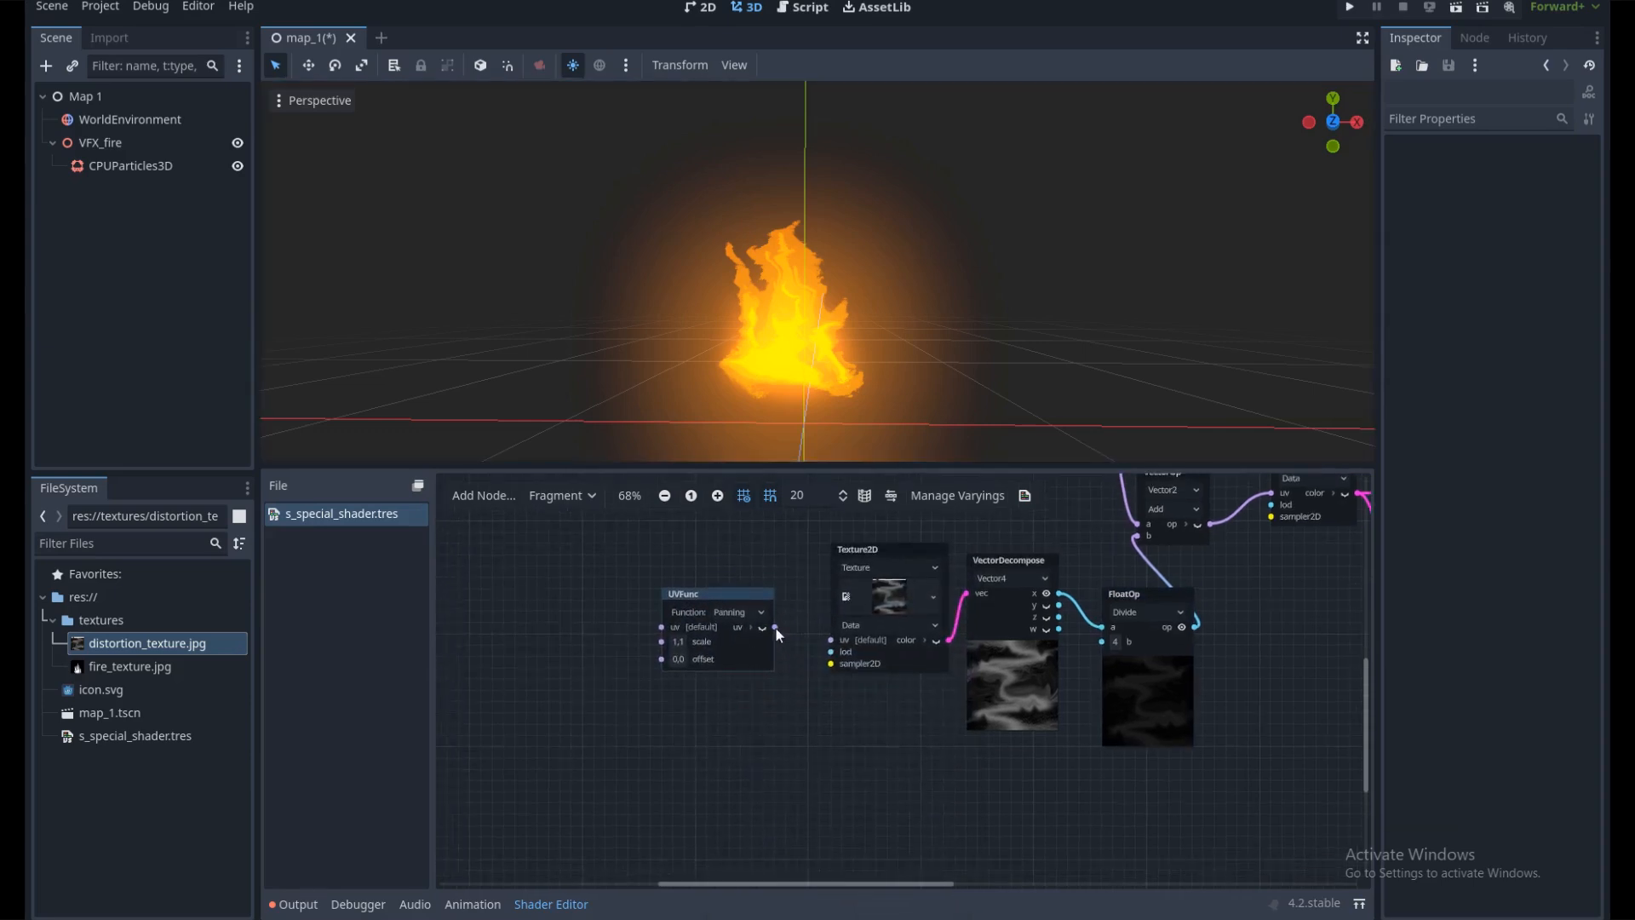
pyautogui.moveTo(835, 647); pyautogui.dragTo(832, 640)
# Add a time Input node to the left of the Panning node
pyautogui.moveTo(708, 702); pyautogui.dragTo(845, 714, button='middle')
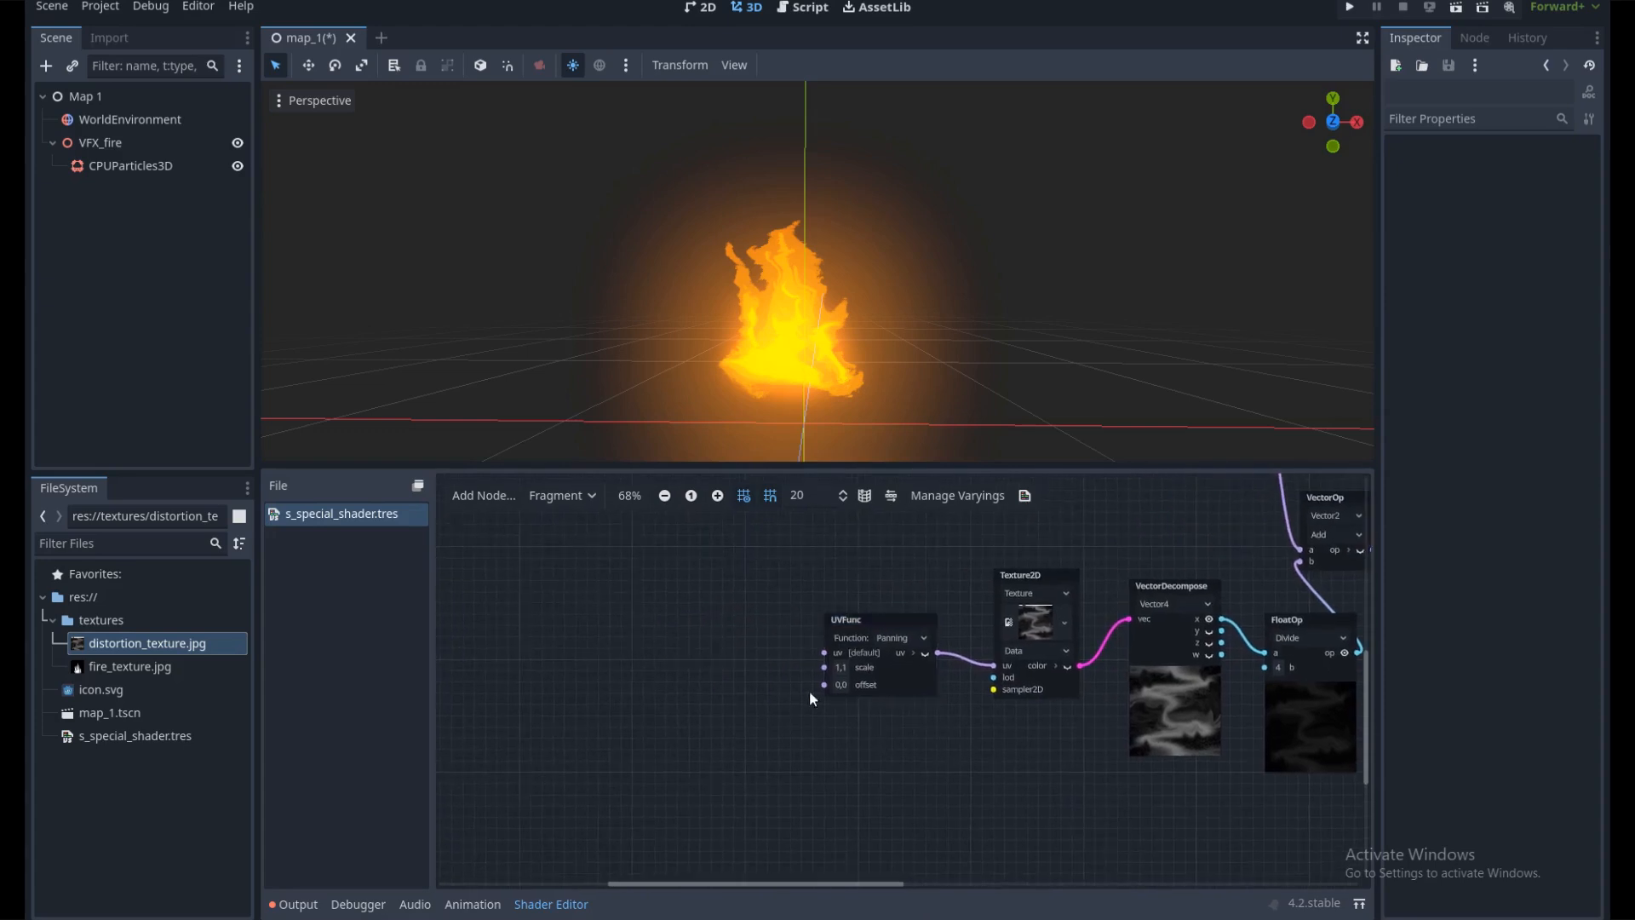
pyautogui.rightClick(666, 625)
pyautogui.write('time')
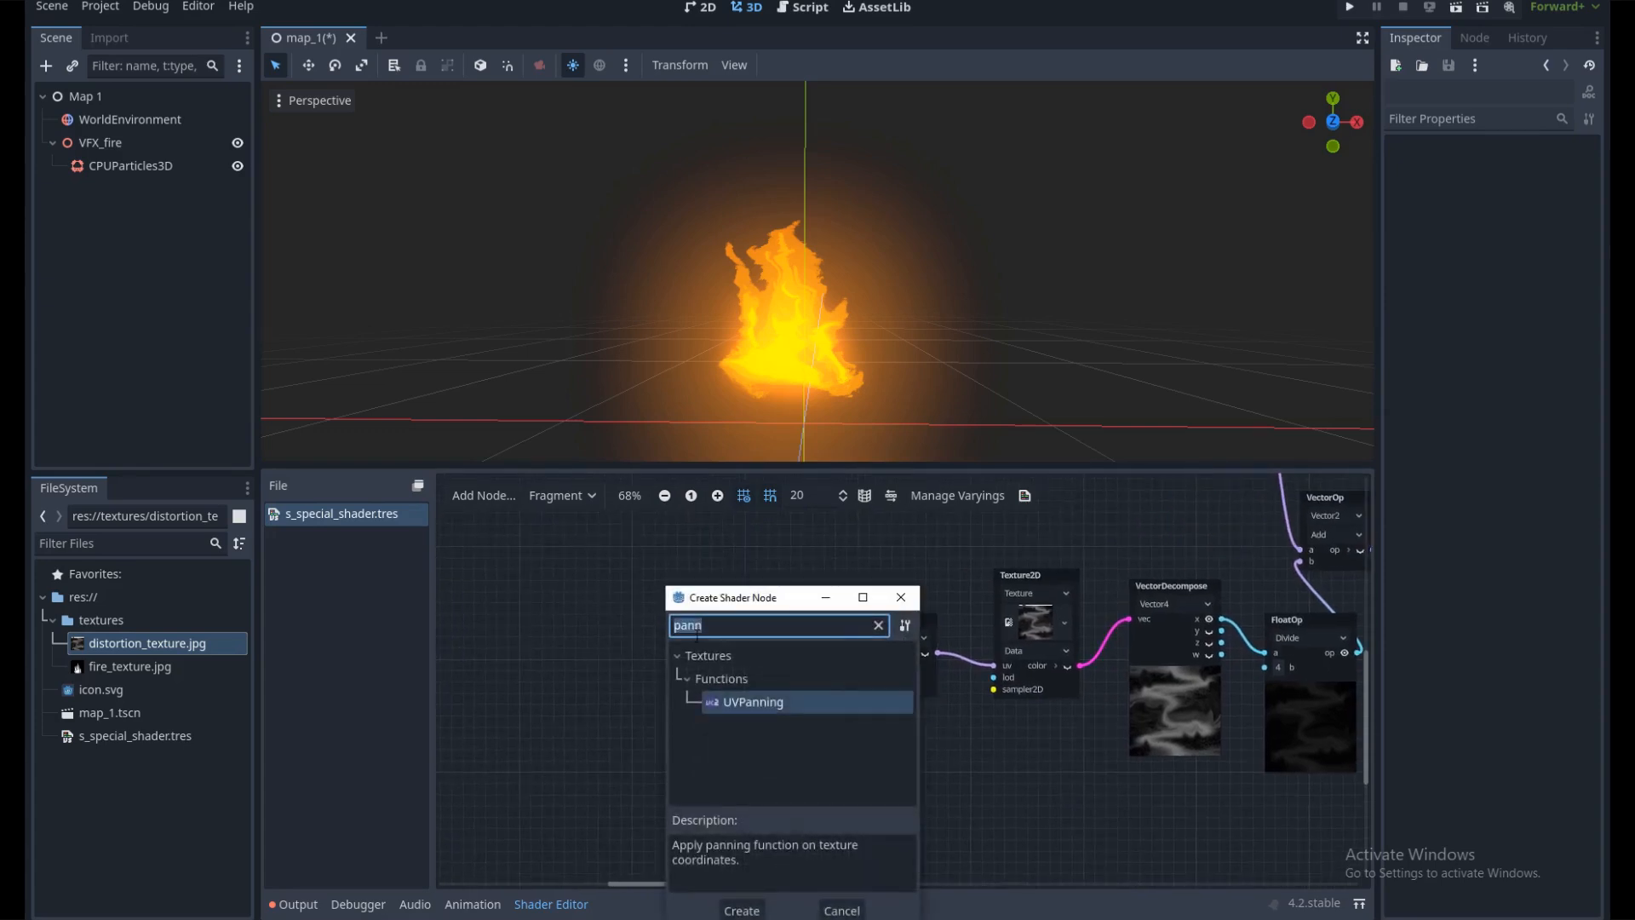
pyautogui.doubleClick(743, 703)
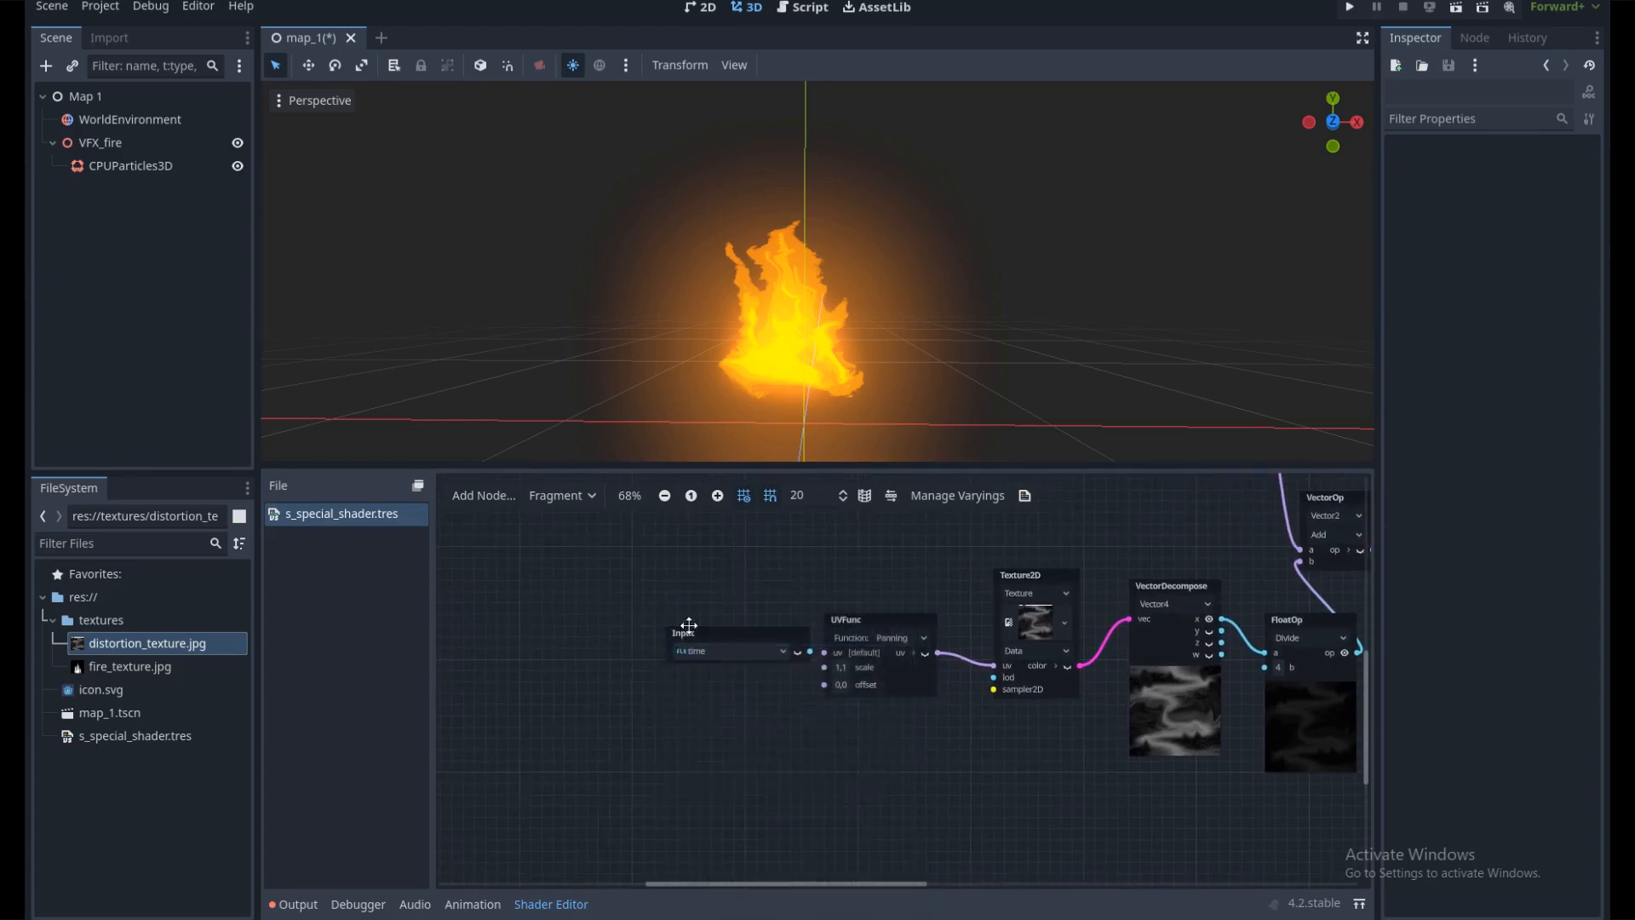
# Add a Vector2 Multiply node, feed the time input into its a, and connect its result to the Panning node's offset
pyautogui.rightClick(713, 670)
pyautogui.write('mul')
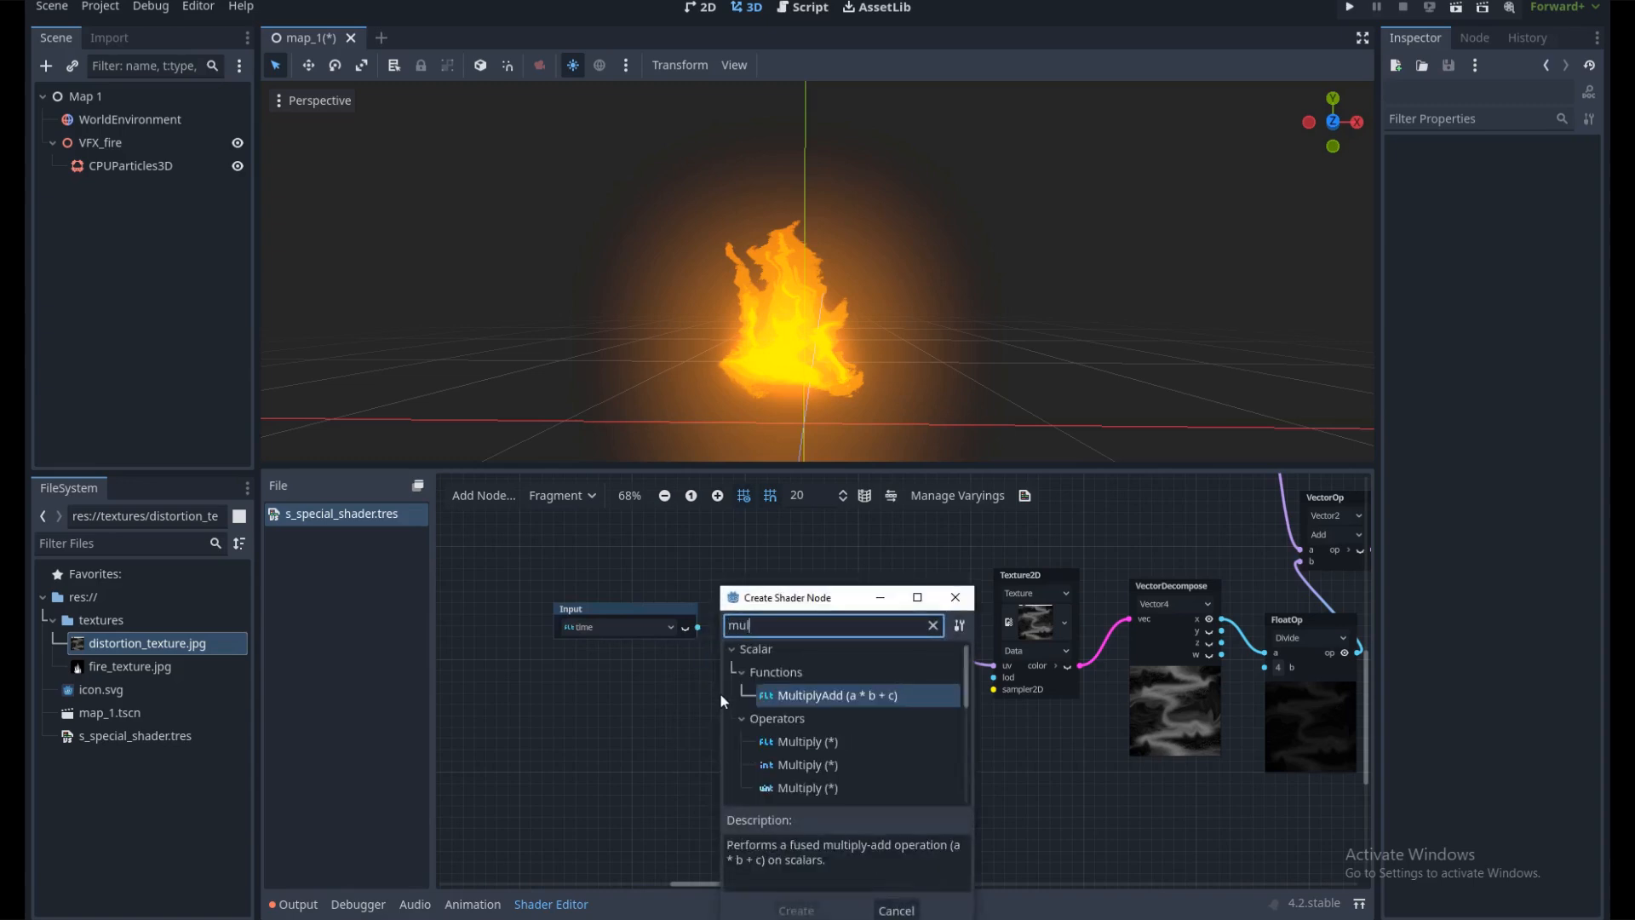
pyautogui.scroll(-2, 805, 724)
pyautogui.scroll(-3, 805, 723)
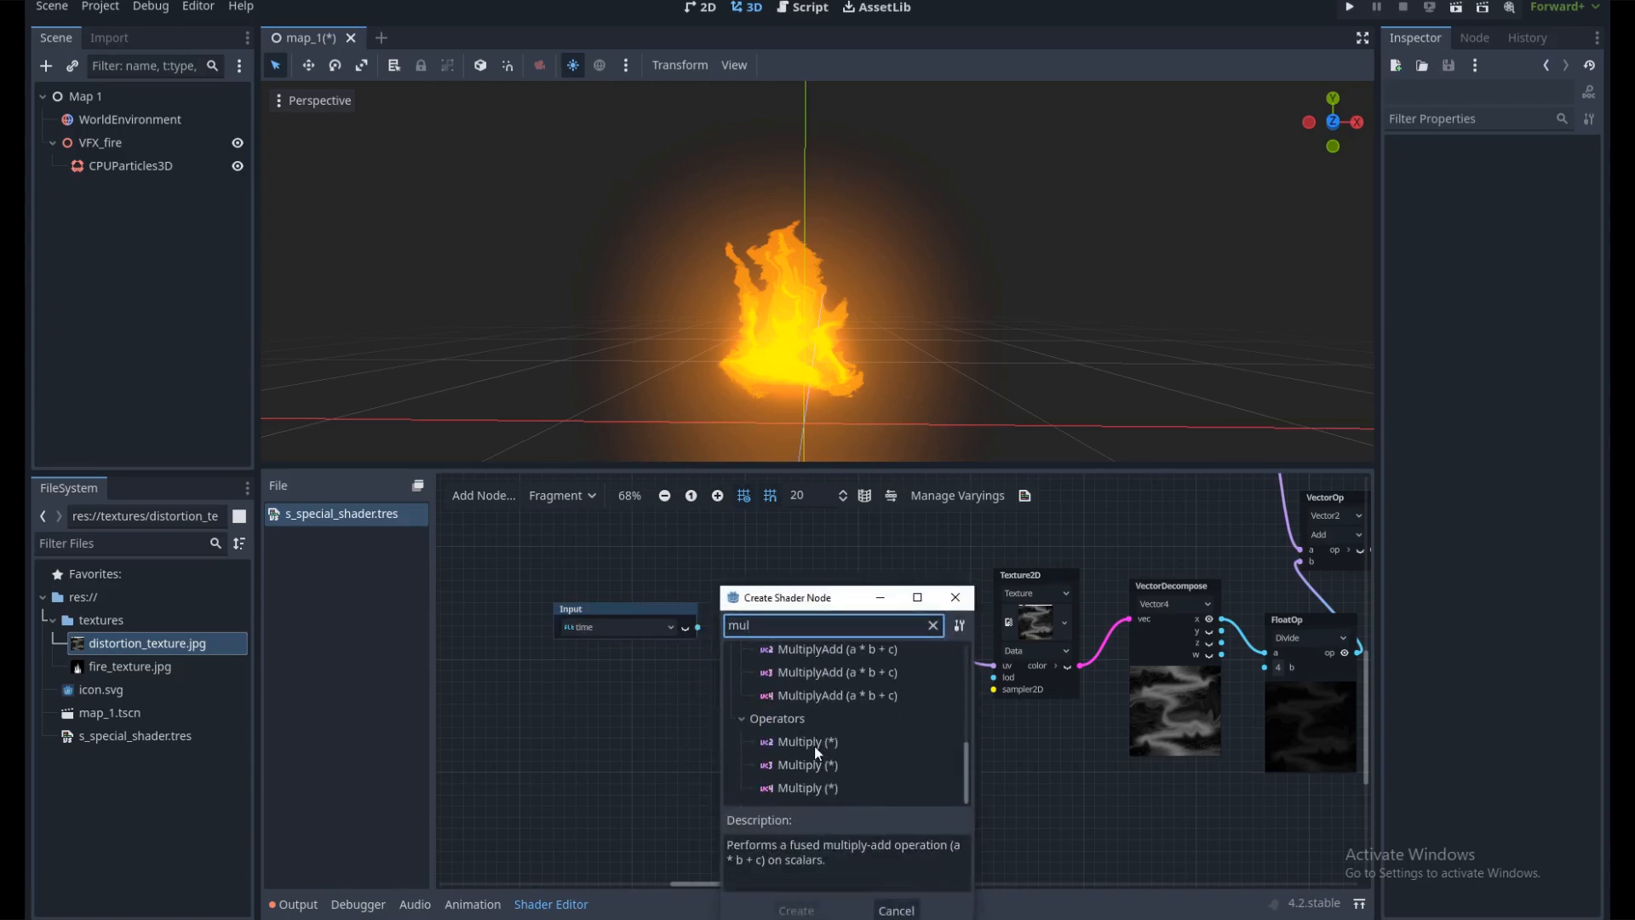
pyautogui.doubleClick(814, 746)
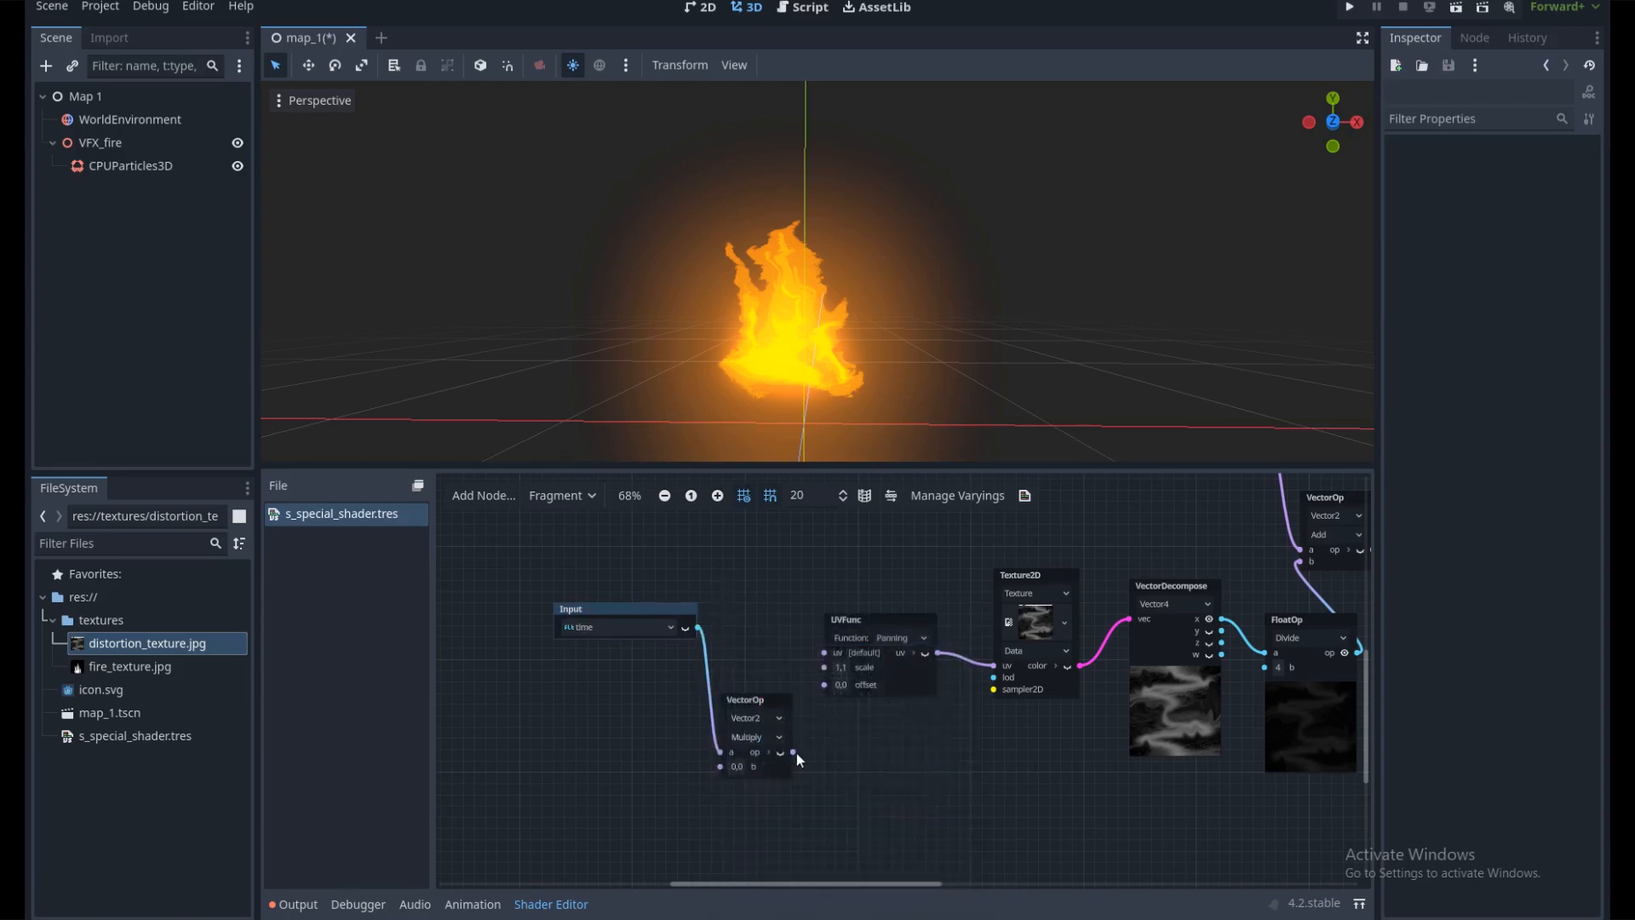
pyautogui.moveTo(825, 700); pyautogui.dragTo(824, 687)
pyautogui.scroll(1, 840, 738)
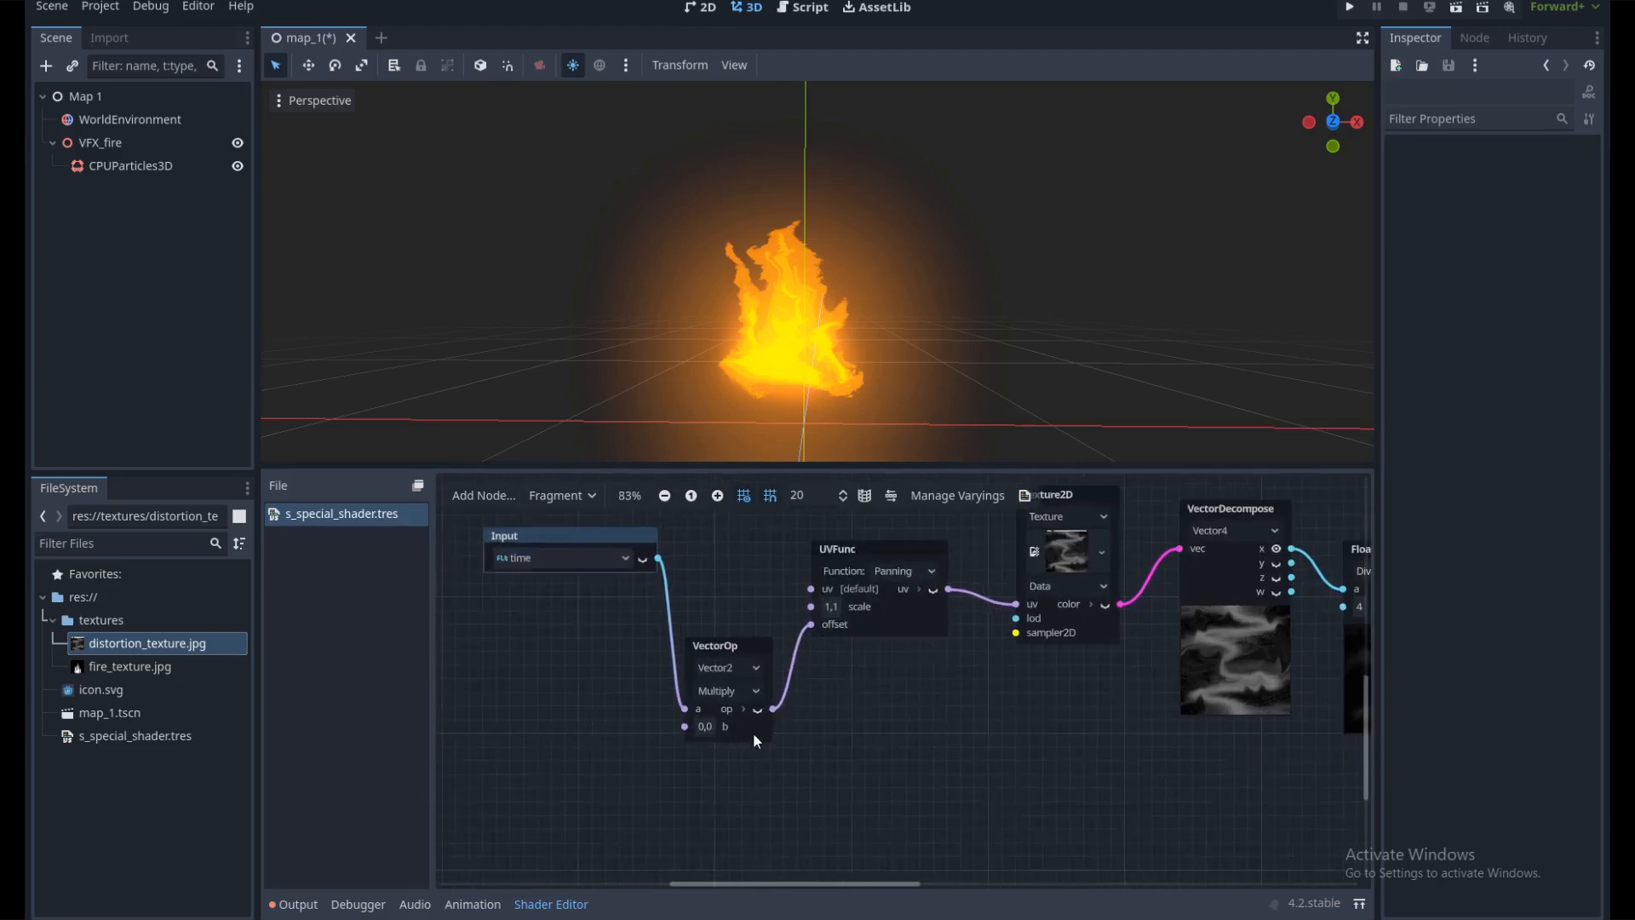
# Set the y component of the Vector2 Multiply node's b value to 1
pyautogui.click(705, 727)
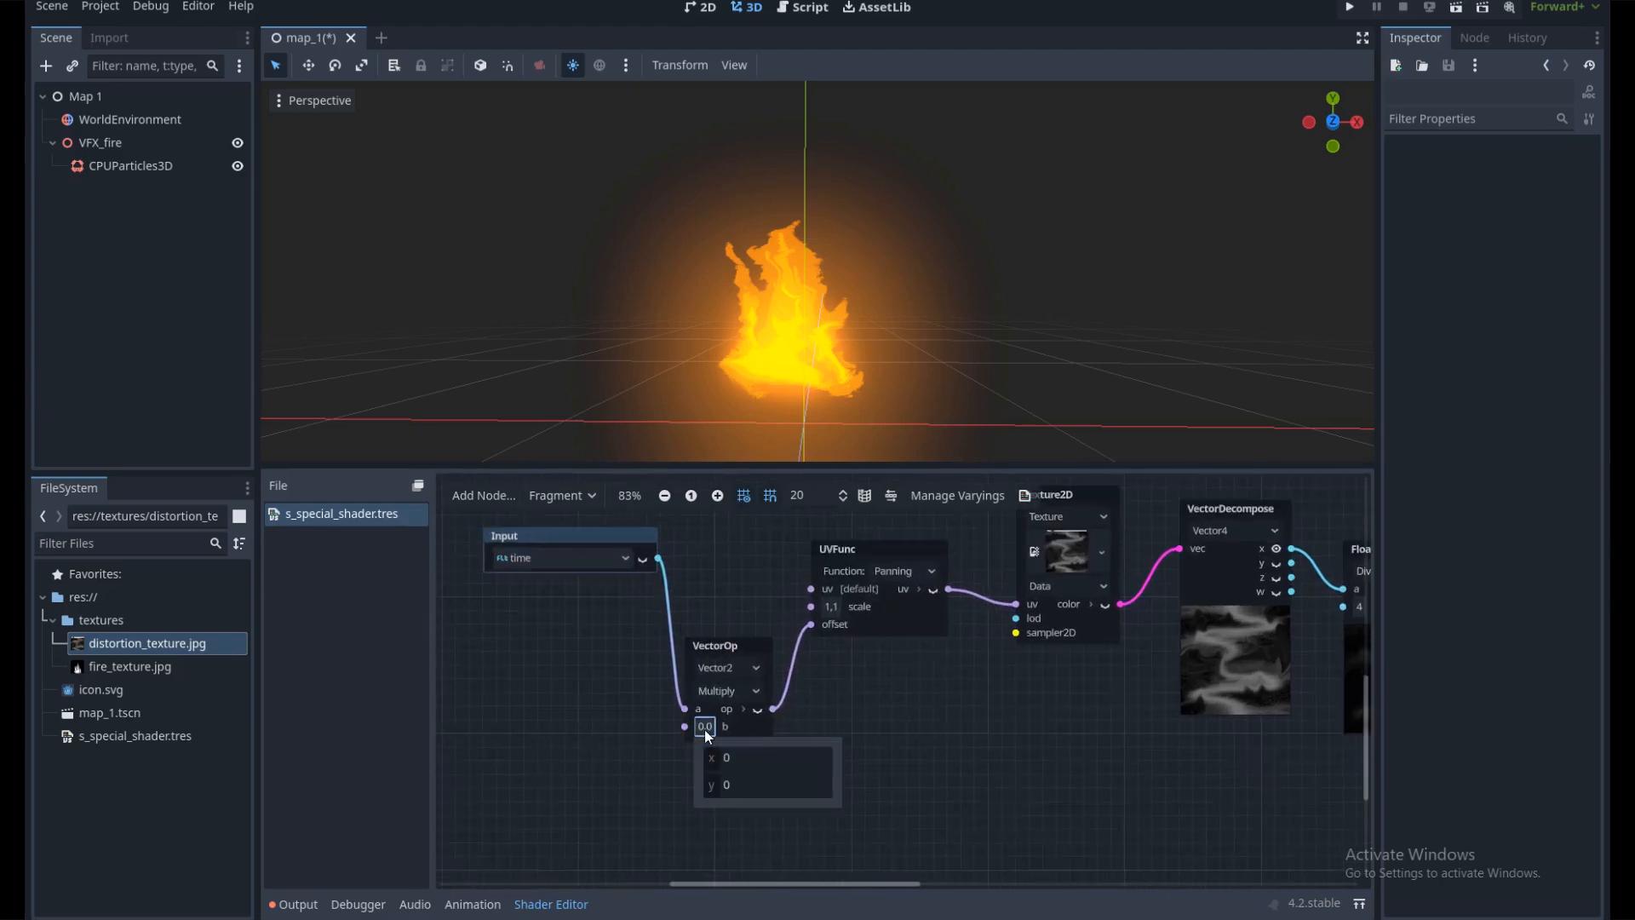
pyautogui.click(737, 785)
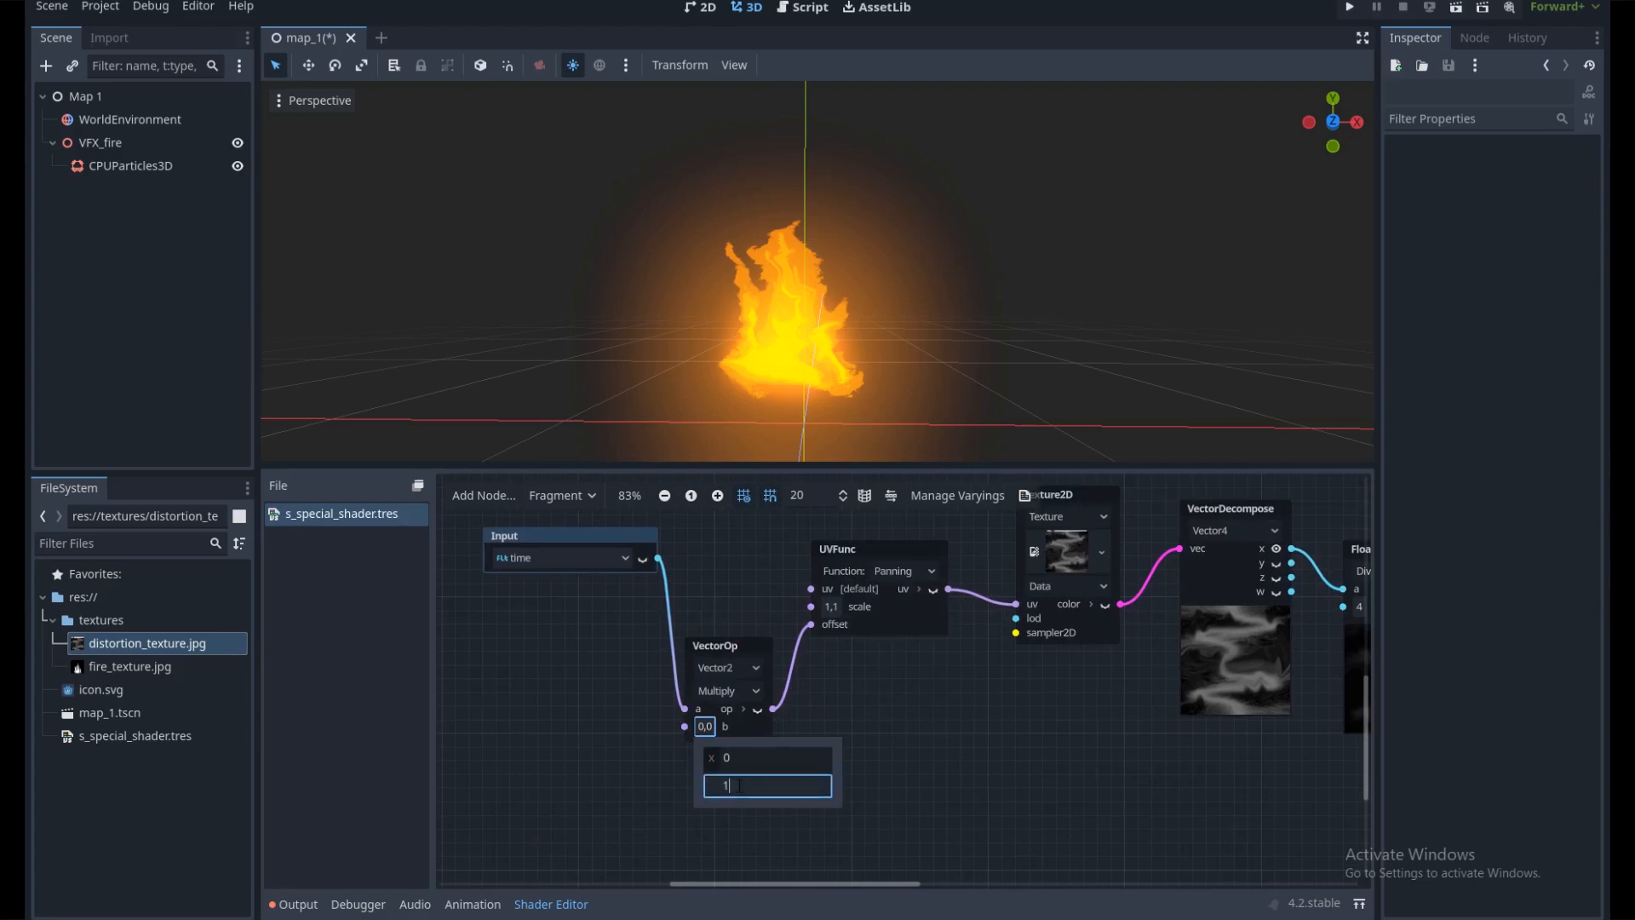
pyautogui.press('Return')
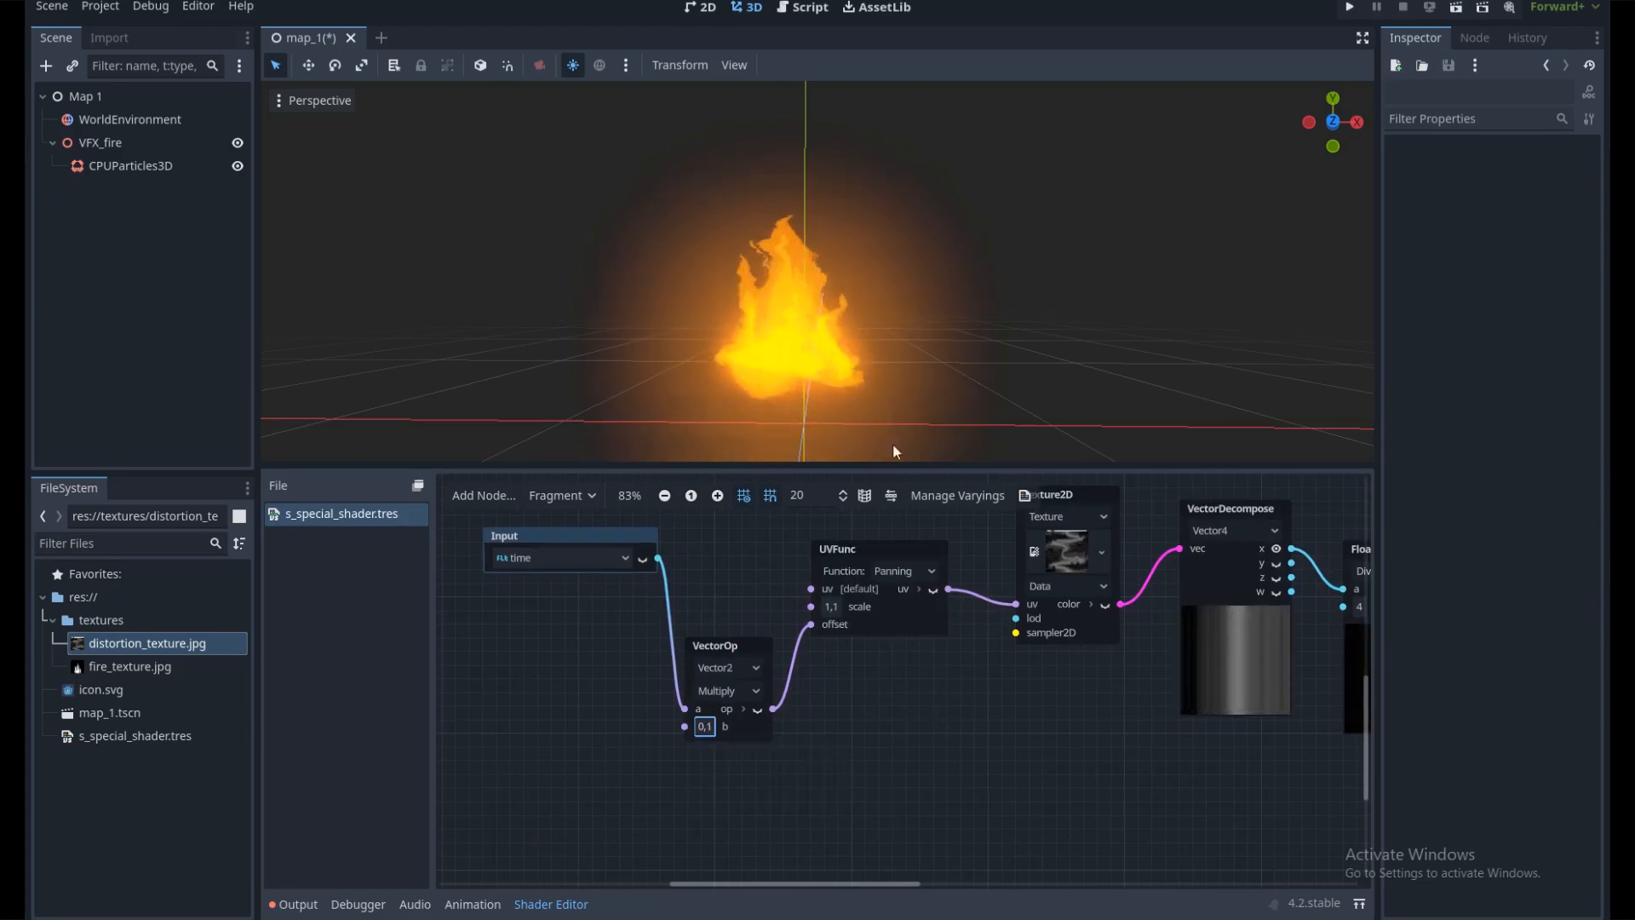
pyautogui.moveTo(897, 366); pyautogui.dragTo(743, 375, button='middle')
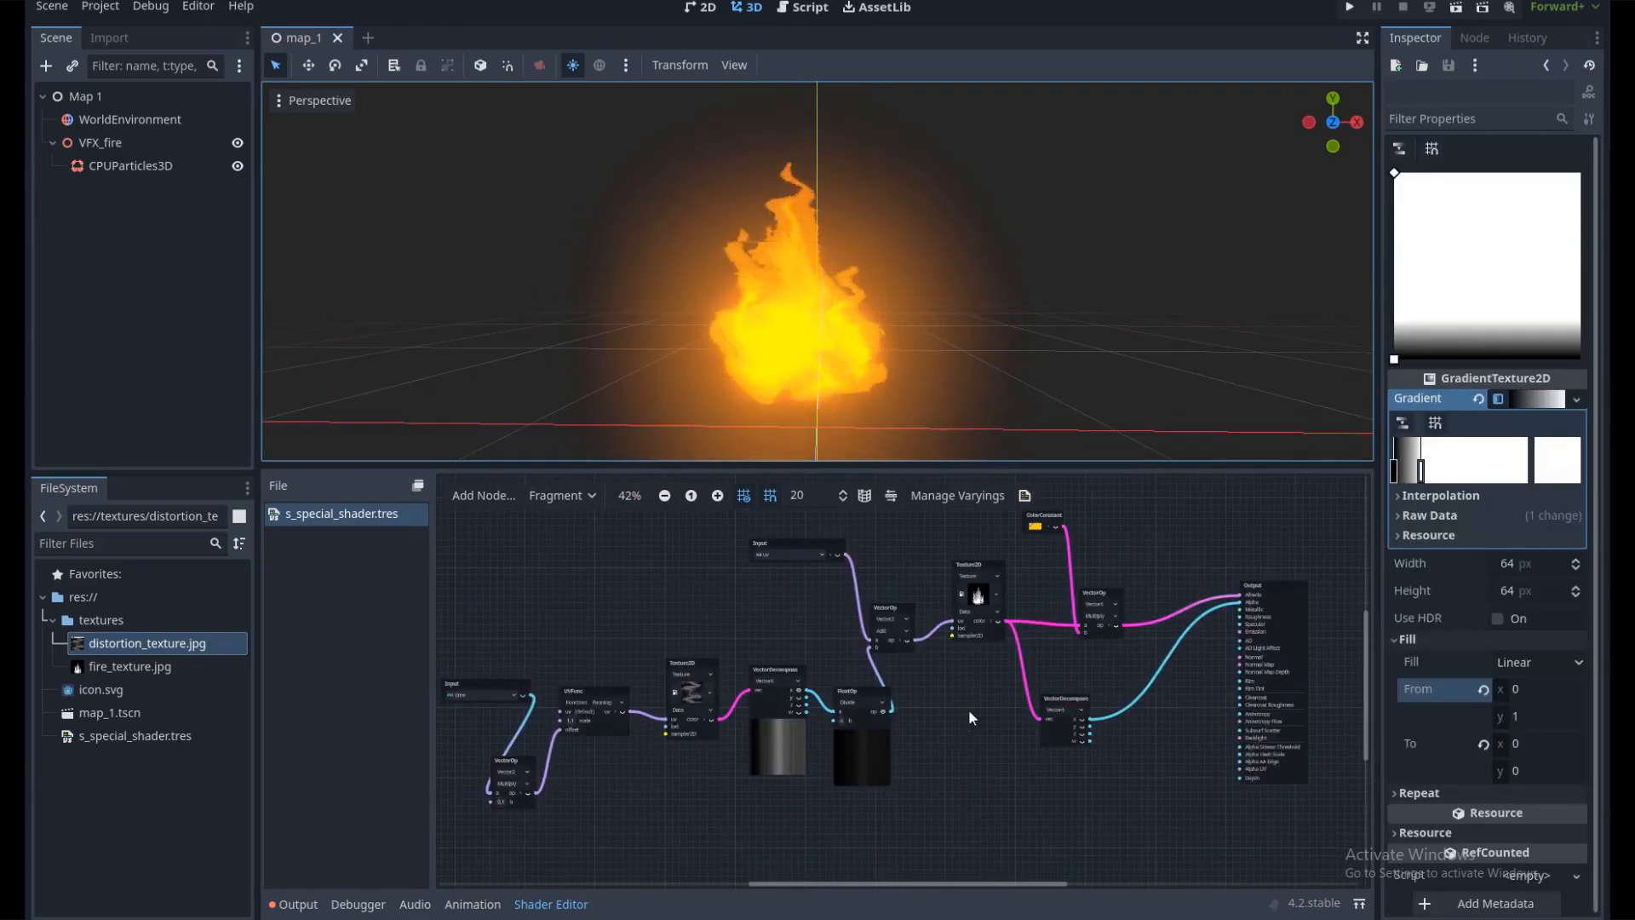
# Hide the side docks for a wider workspace and disconnect the time input from the Vector2 Multiply node
pyautogui.hotkey('ctrl', 'shift', 'F11')
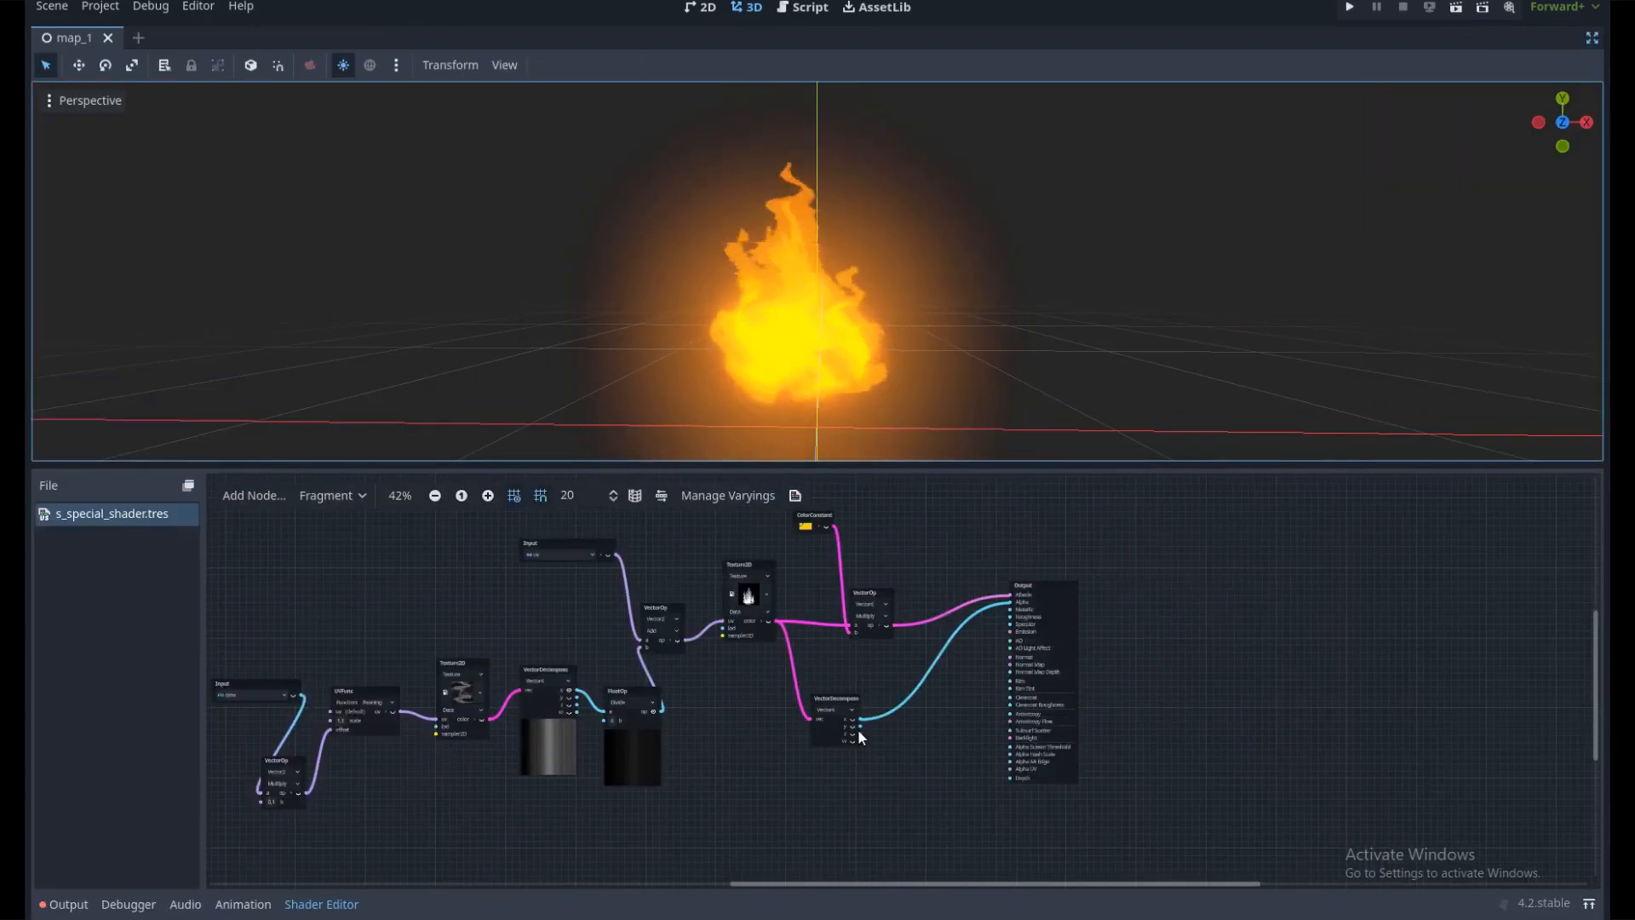
pyautogui.moveTo(815, 396); pyautogui.dragTo(811, 393, button='middle')
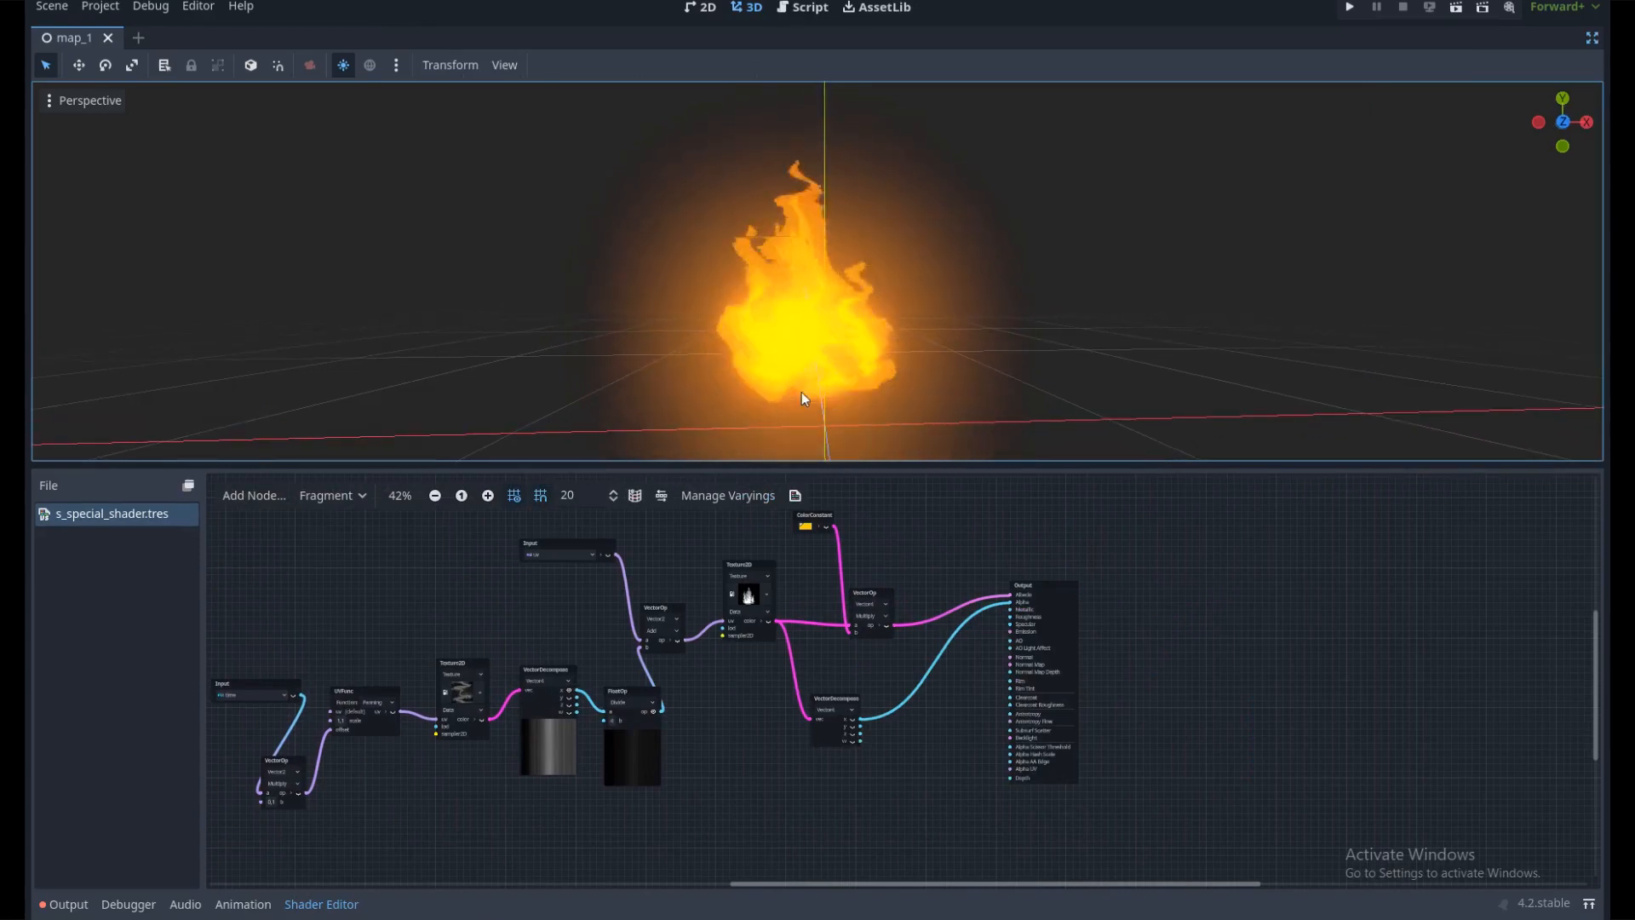
pyautogui.moveTo(716, 721); pyautogui.dragTo(846, 692, button='middle')
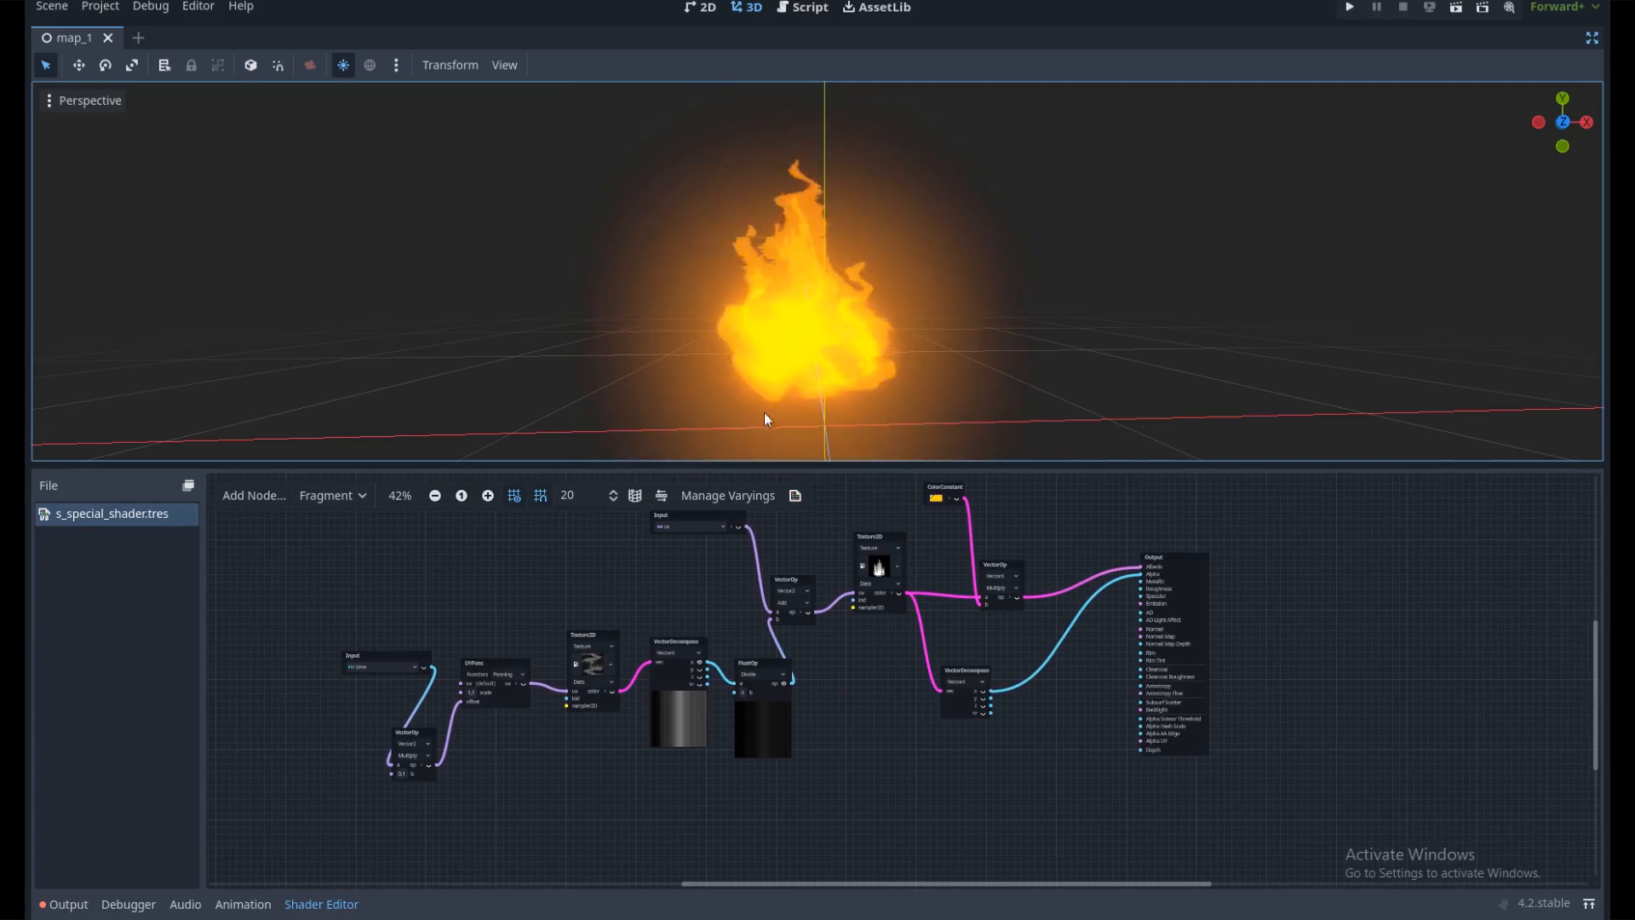
pyautogui.moveTo(571, 795); pyautogui.dragTo(647, 759, button='middle')
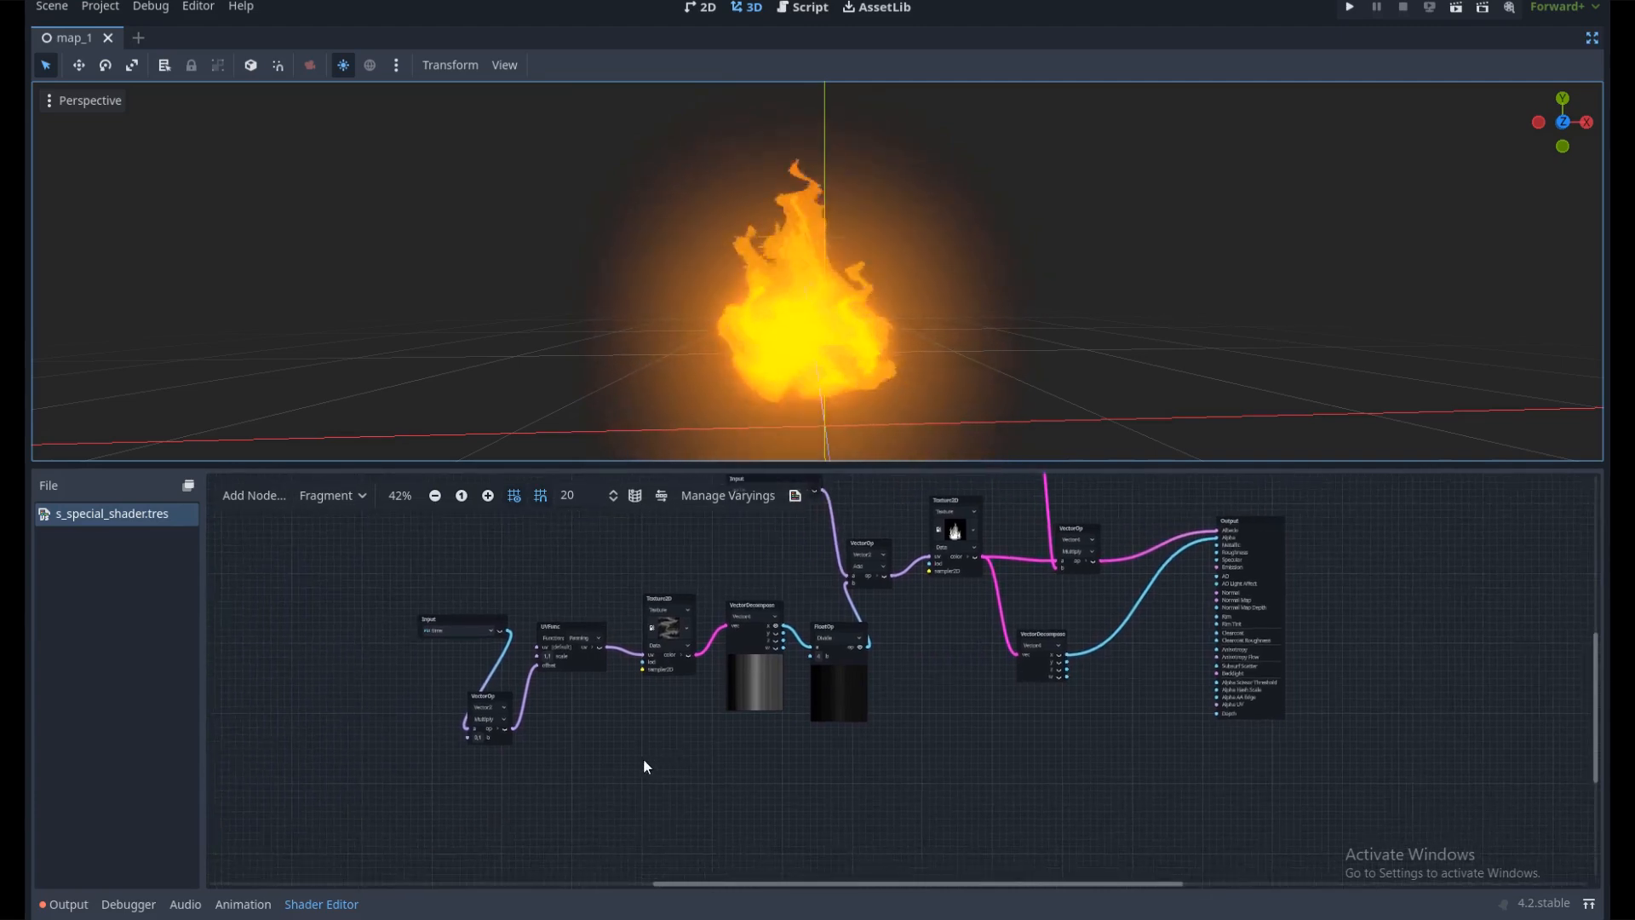
pyautogui.scroll(2, 646, 760)
pyautogui.moveTo(413, 750); pyautogui.dragTo(387, 727)
pyautogui.moveTo(795, 754); pyautogui.dragTo(738, 770, button='middle')
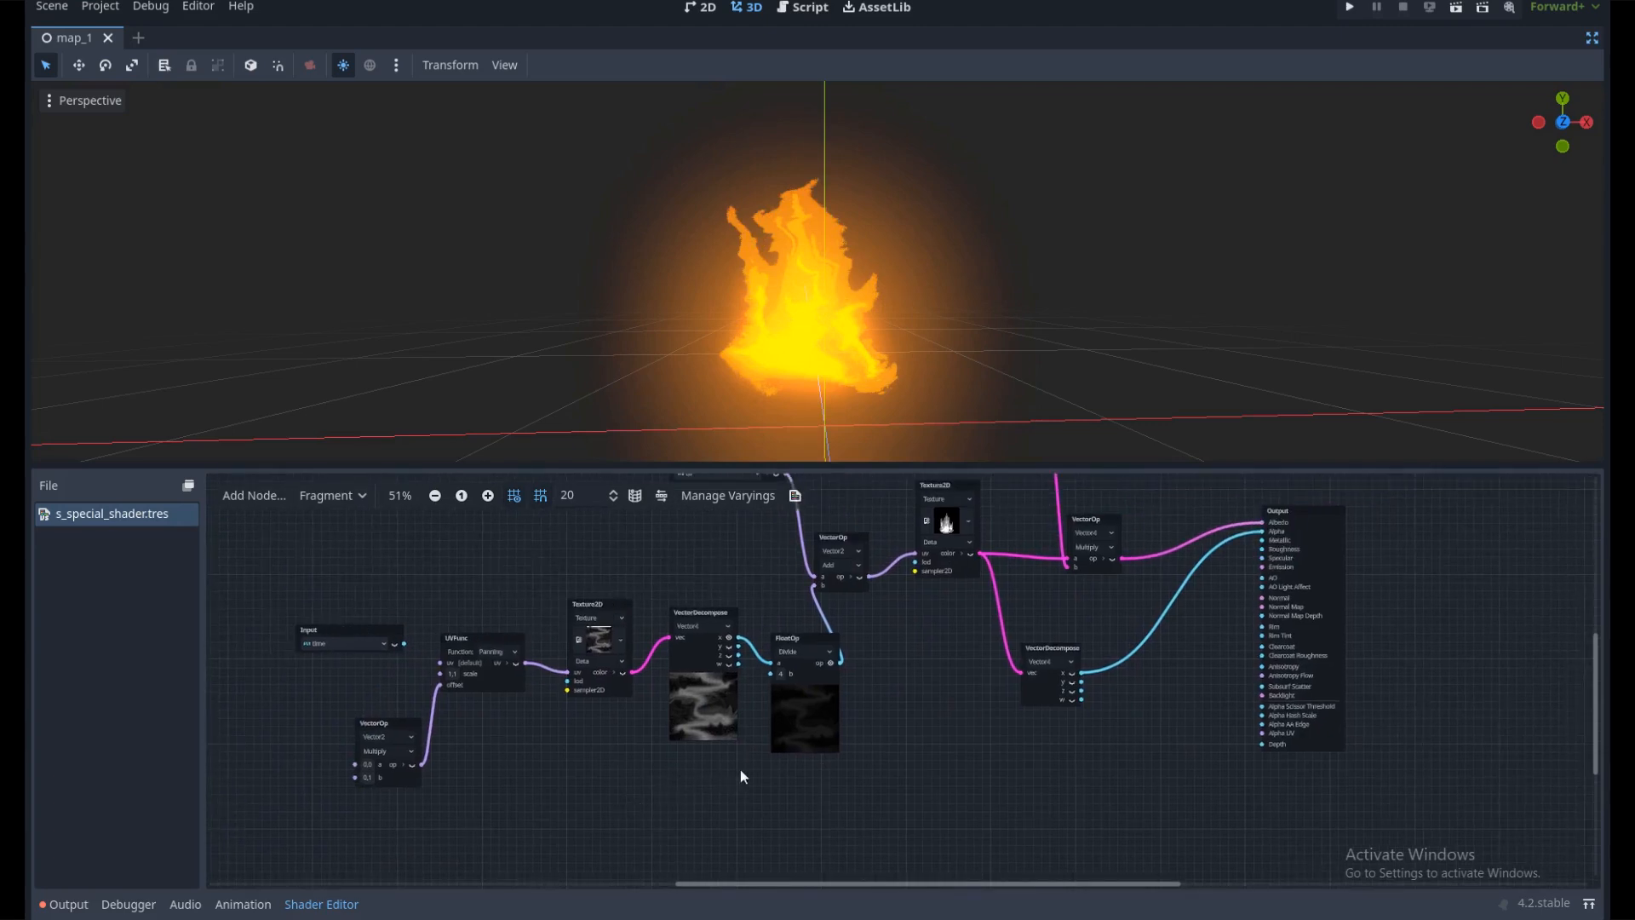
# Shift the whole distortion branch left to leave more room between the Divide and Add nodes
pyautogui.scroll(-1, 779, 726)
pyautogui.moveTo(836, 795); pyautogui.dragTo(430, 645)
pyautogui.moveTo(734, 653); pyautogui.dragTo(651, 653)
pyautogui.scroll(2, 779, 657)
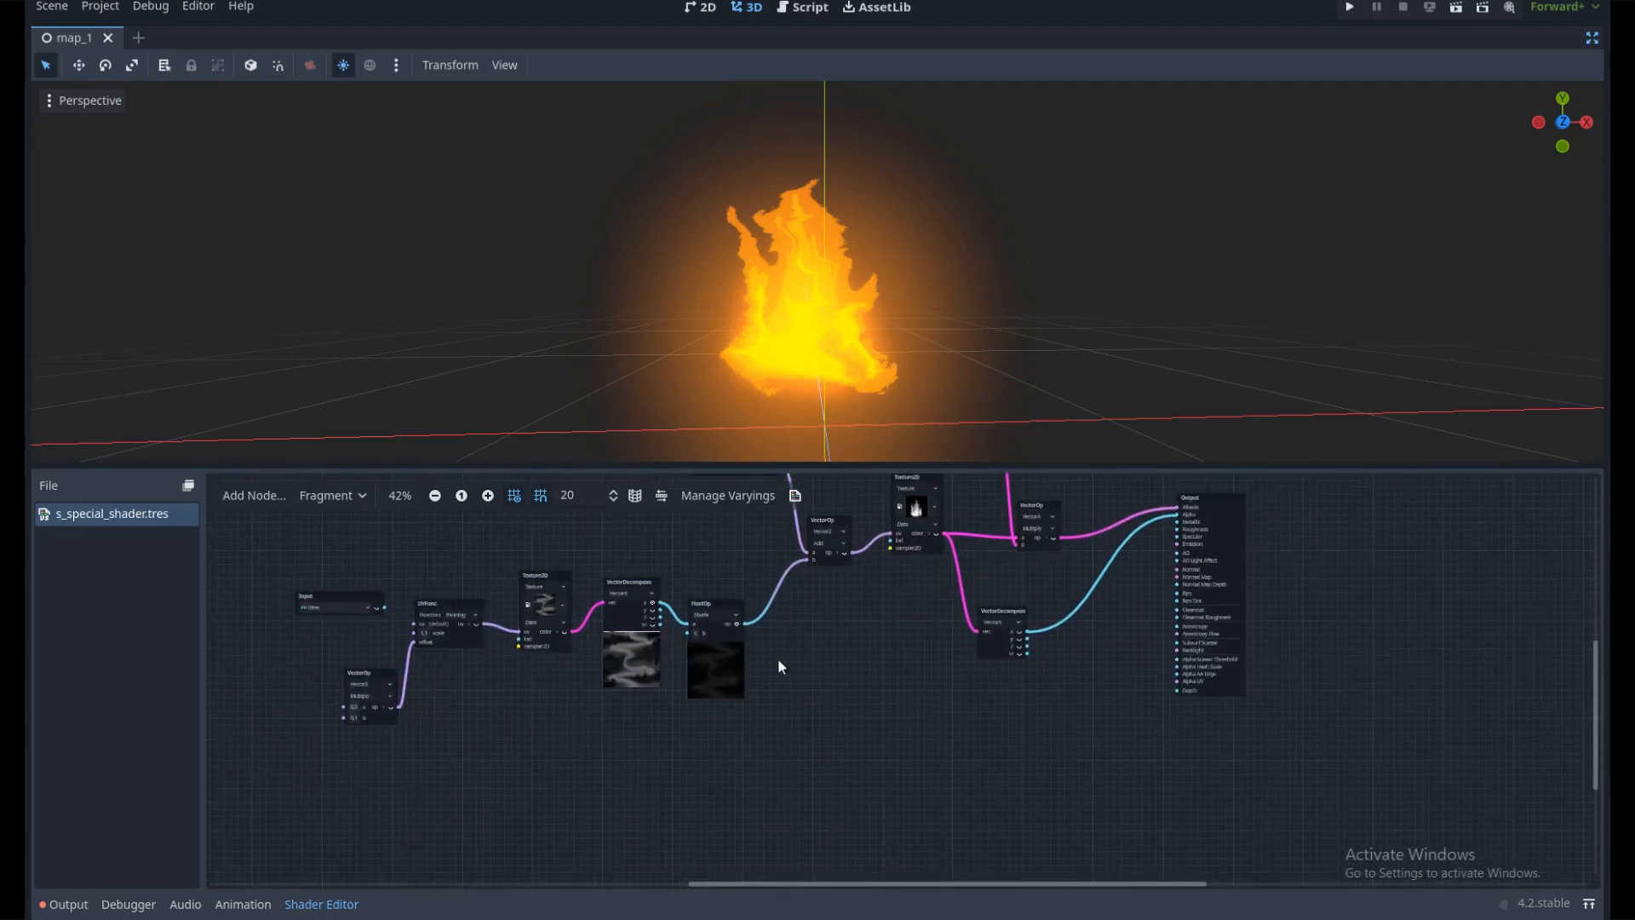
# Add a Texture2D node below the distortion branch and assign it a new GradientTexture2D
pyautogui.moveTo(766, 692); pyautogui.dragTo(771, 646, button='middle')
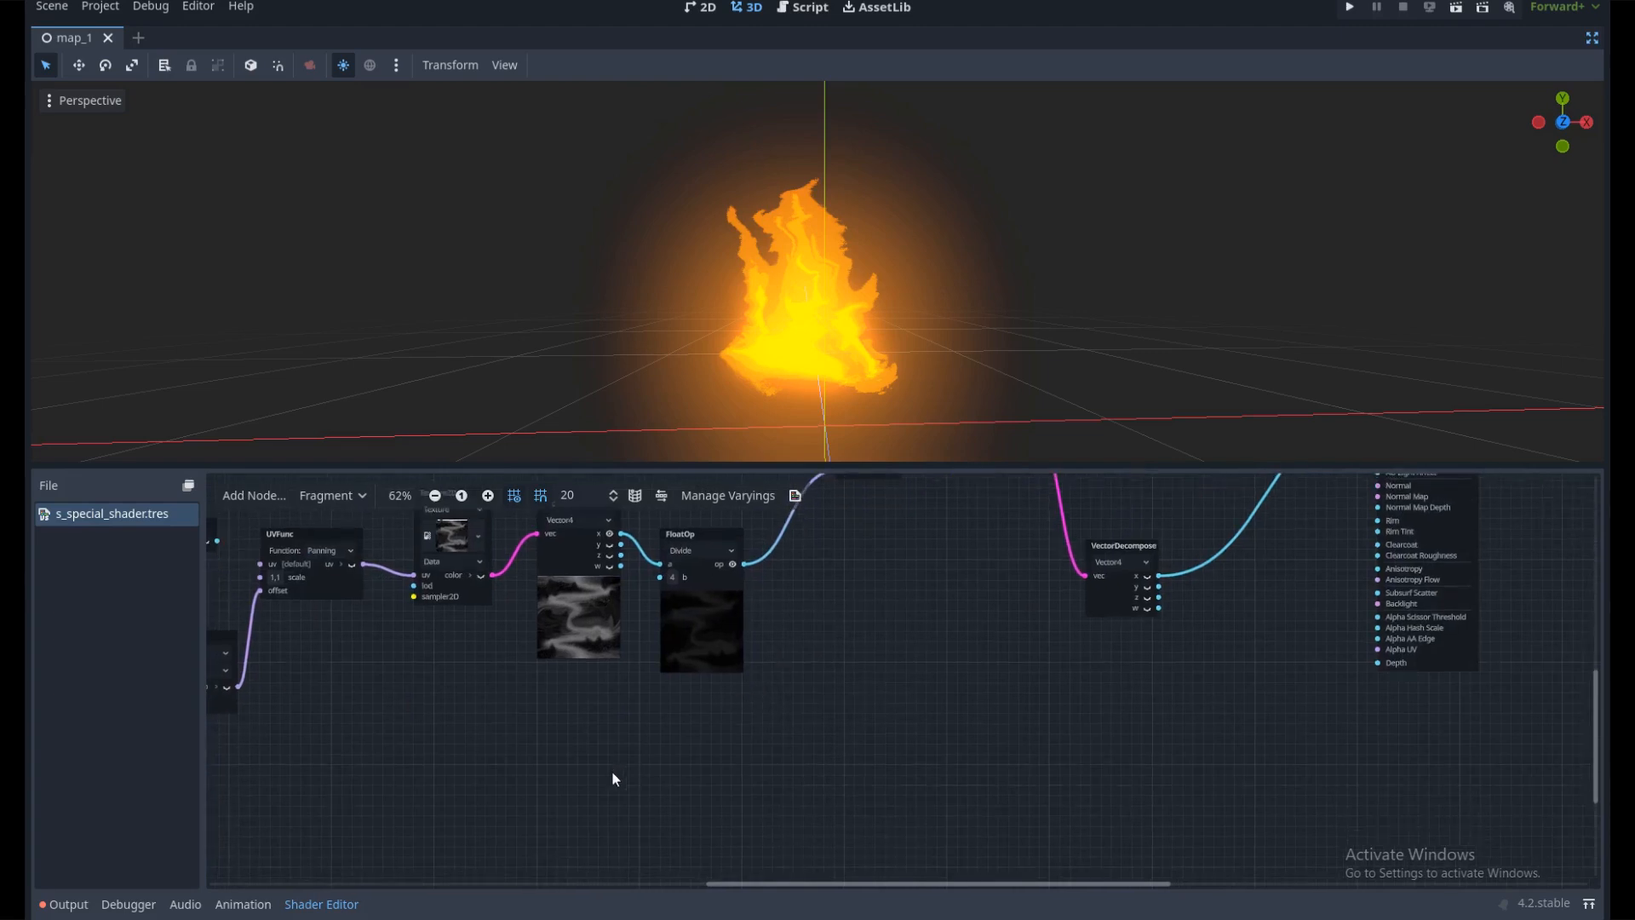
pyautogui.moveTo(660, 760); pyautogui.dragTo(644, 755, button='middle')
pyautogui.rightClick(644, 756)
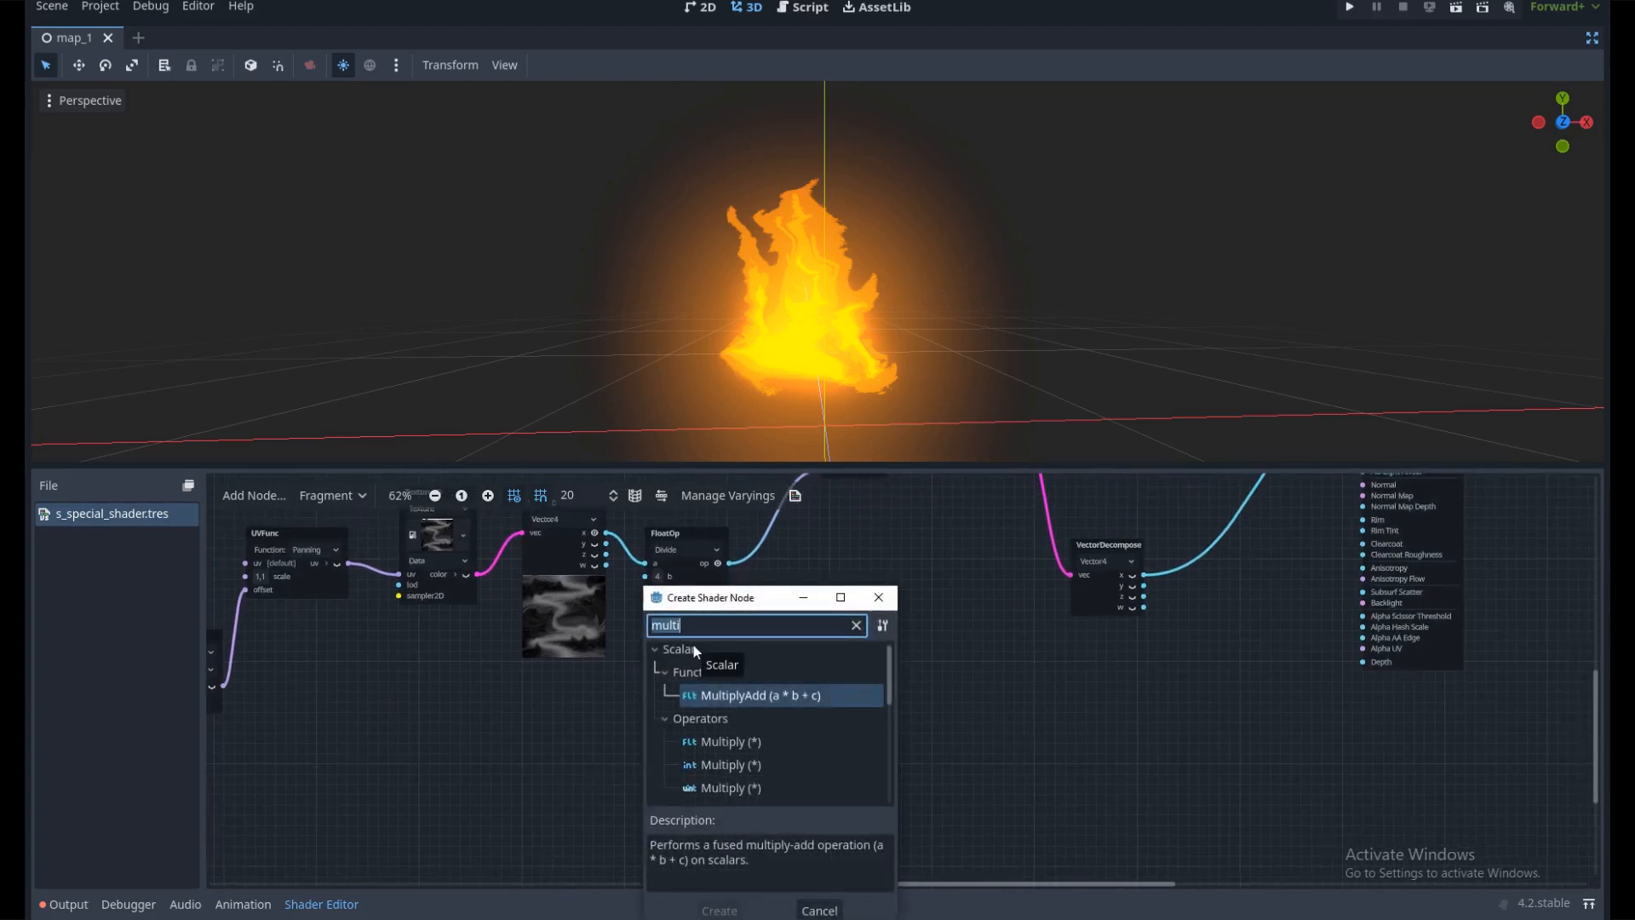
pyautogui.write('textur')
pyautogui.doubleClick(741, 749)
pyautogui.click(715, 789)
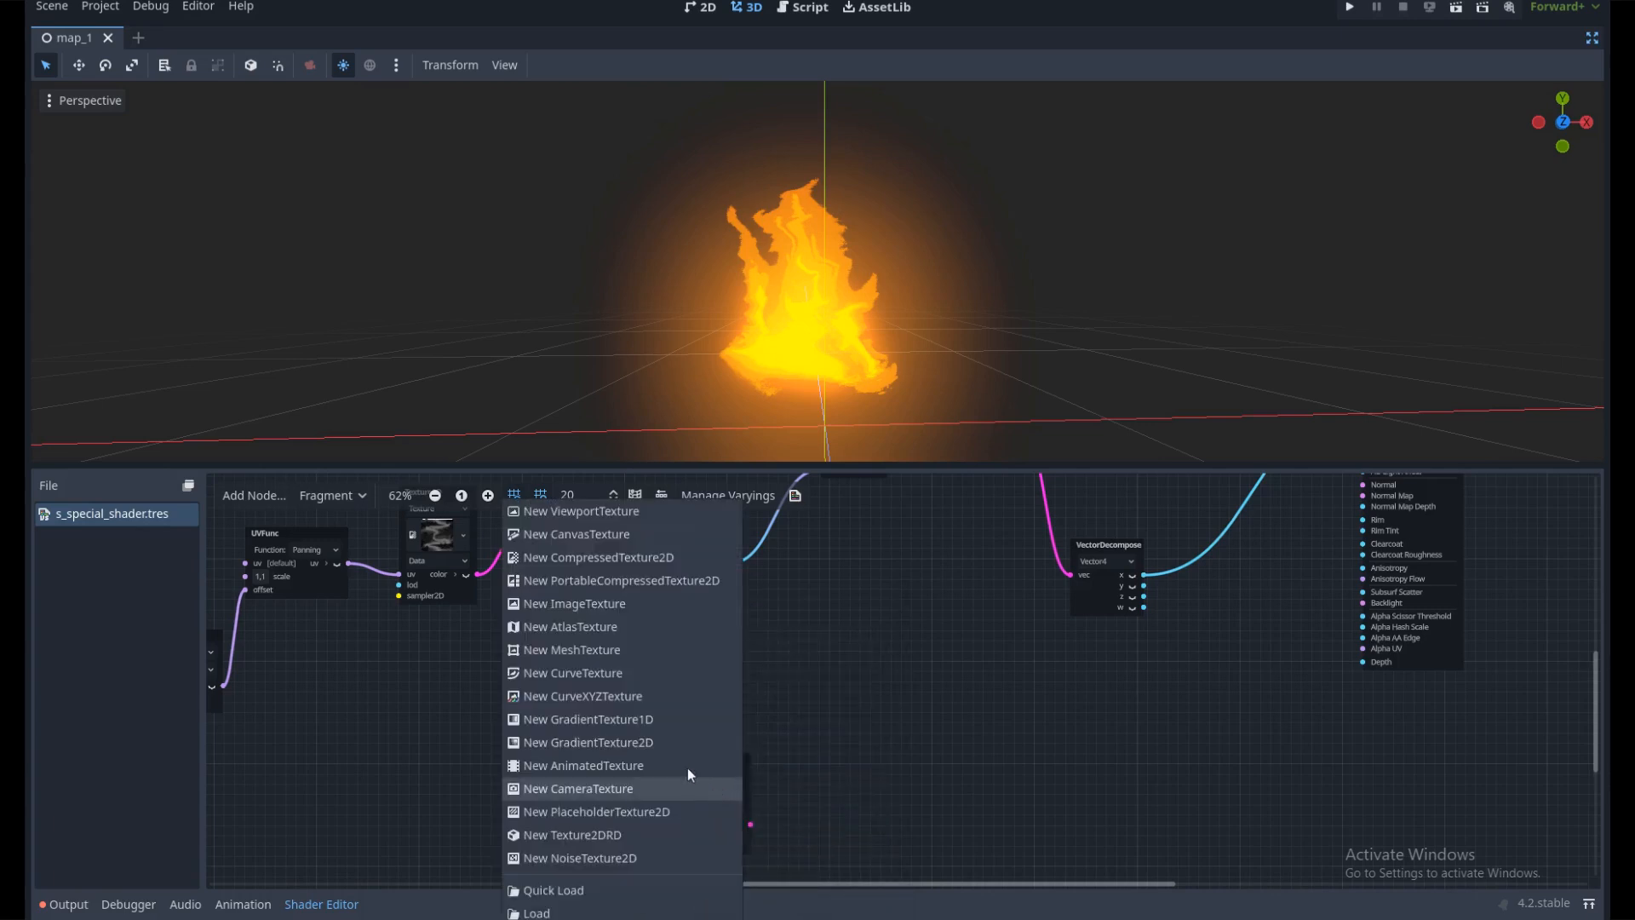
pyautogui.click(631, 746)
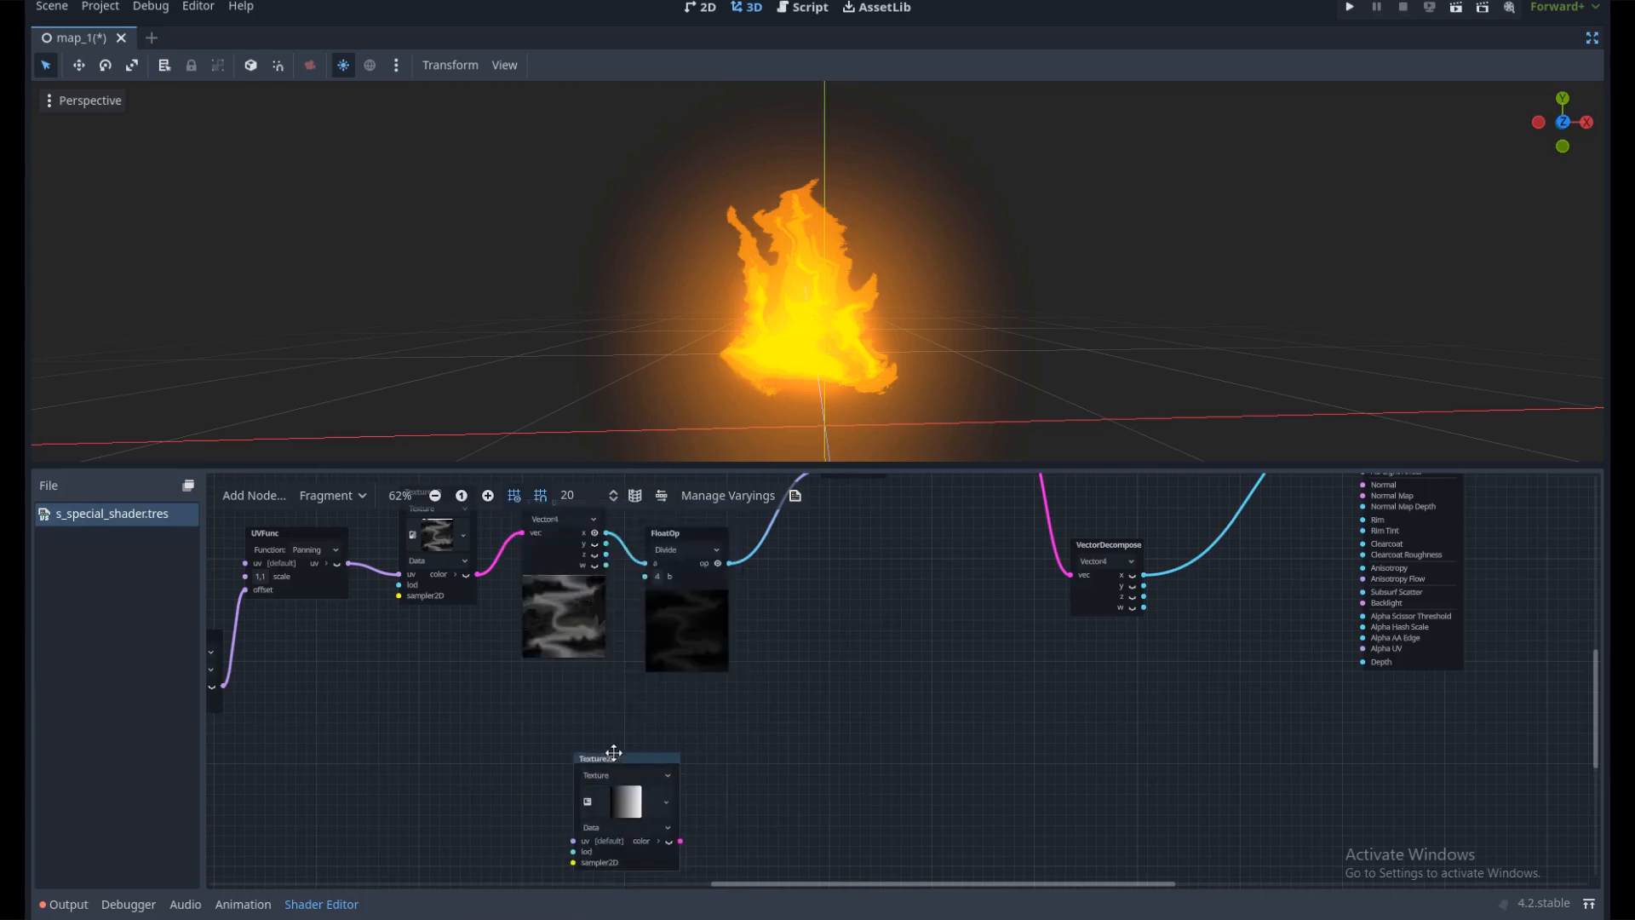
# Restore the side docks, expand the new texture's gradient and fill settings, and set the fill's To x to 0
pyautogui.scroll(-2, 581, 740)
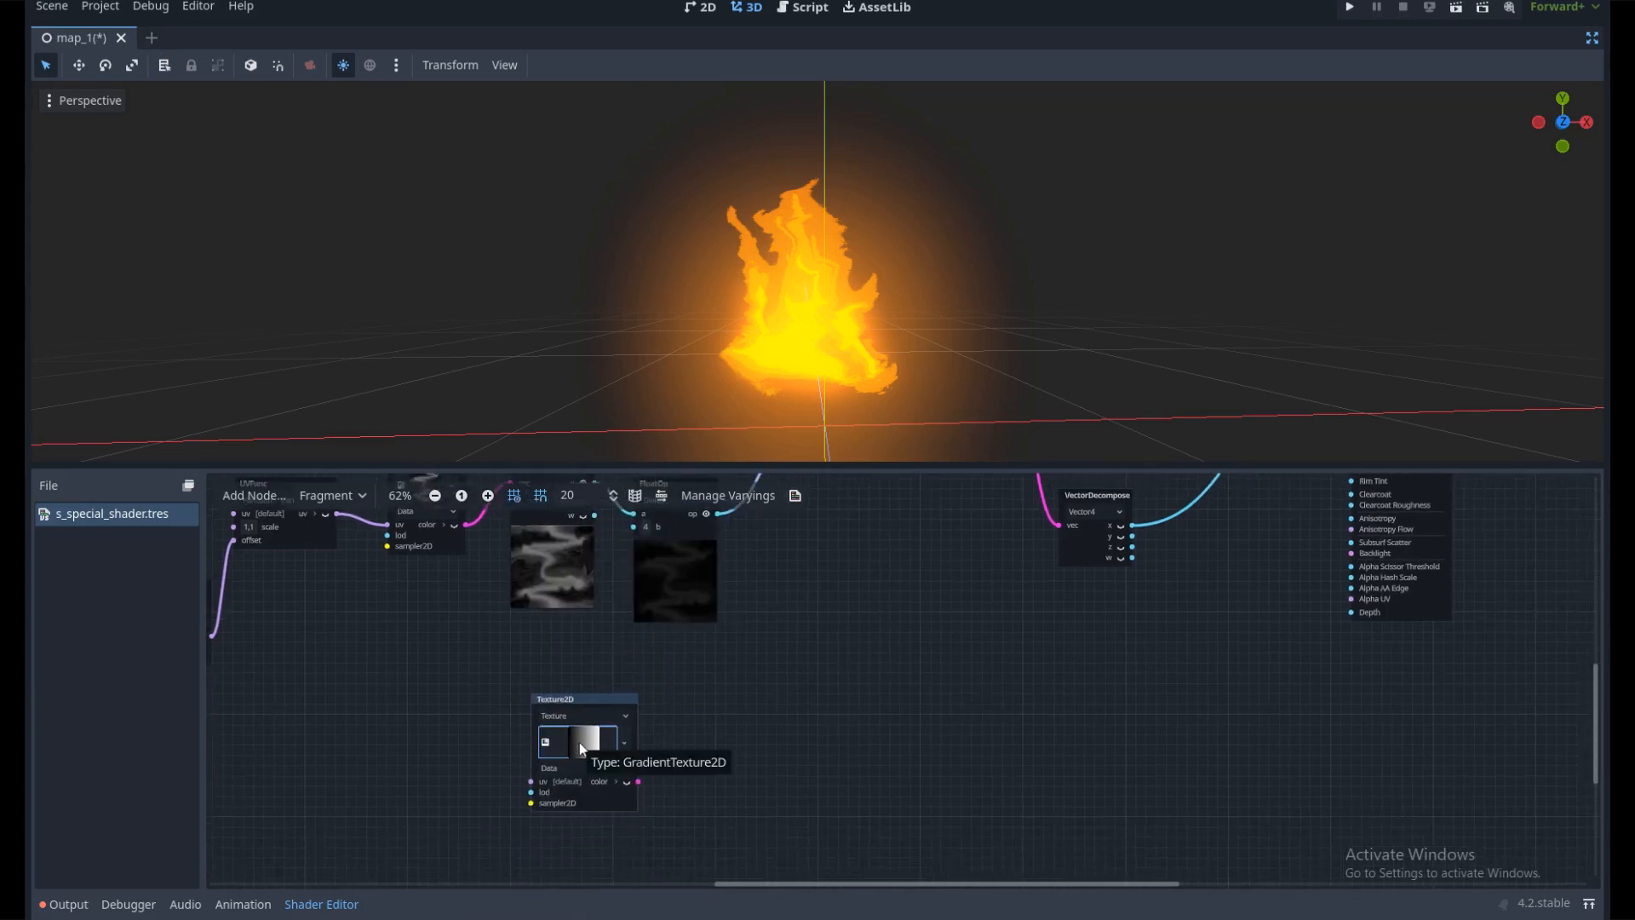
pyautogui.hotkey('ctrl', 'shift', 'F11')
pyautogui.moveTo(916, 728); pyautogui.dragTo(800, 740, button='middle')
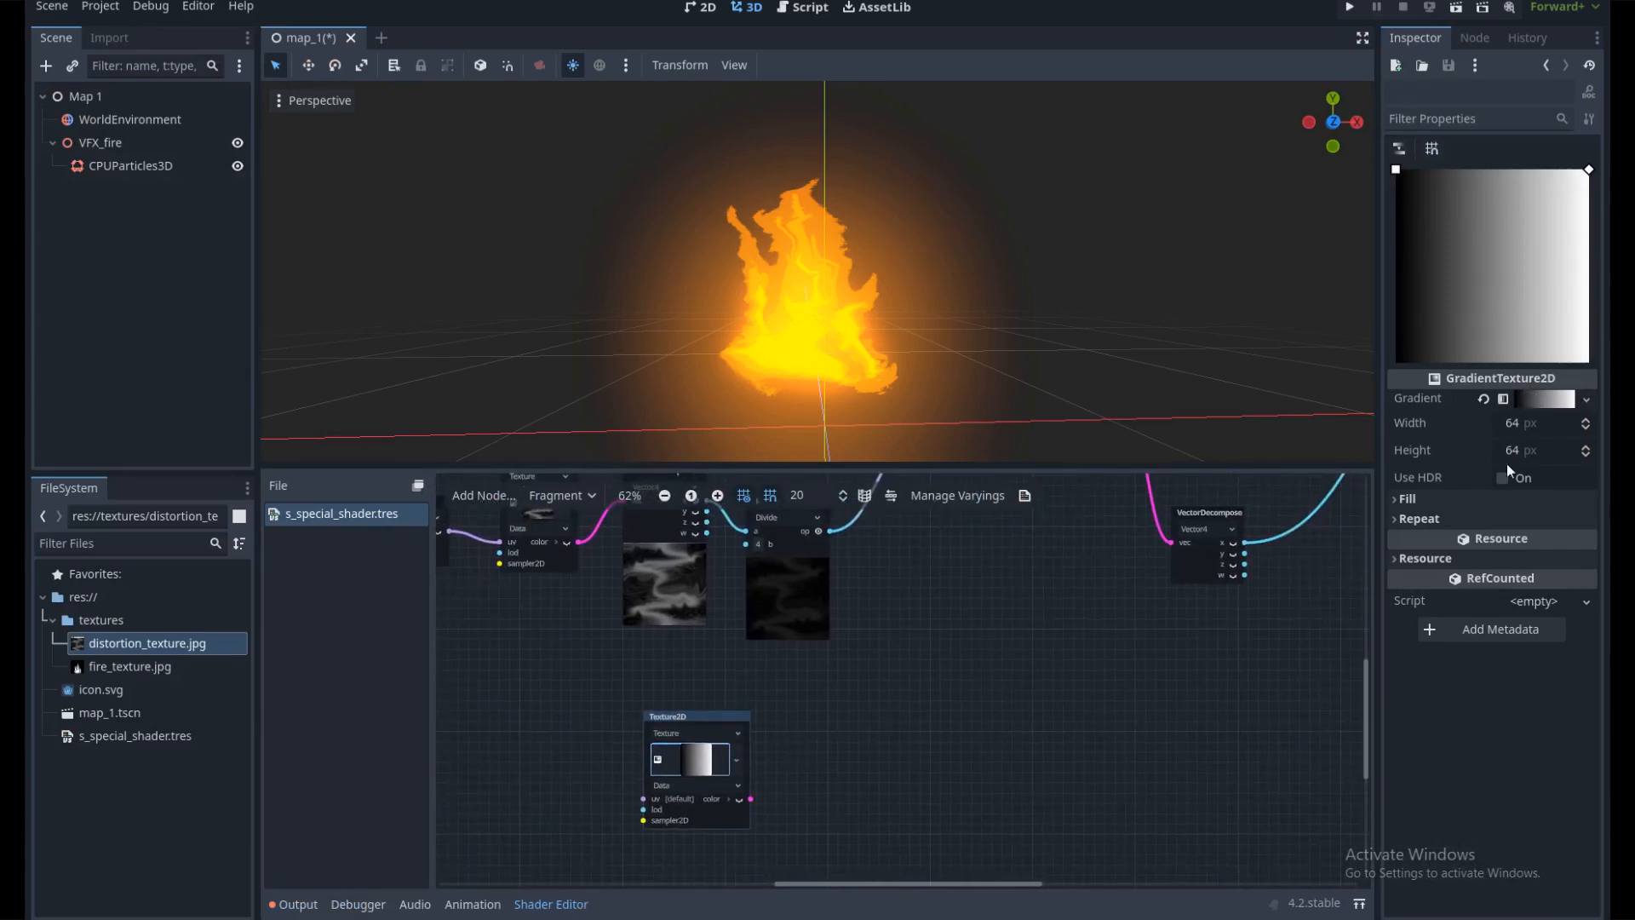
pyautogui.click(1555, 408)
pyautogui.moveTo(1393, 478)
pyautogui.mouseDown()
pyautogui.moveTo(1447, 478)
pyautogui.moveTo(1368, 475)
pyautogui.mouseUp()
pyautogui.click(1429, 636)
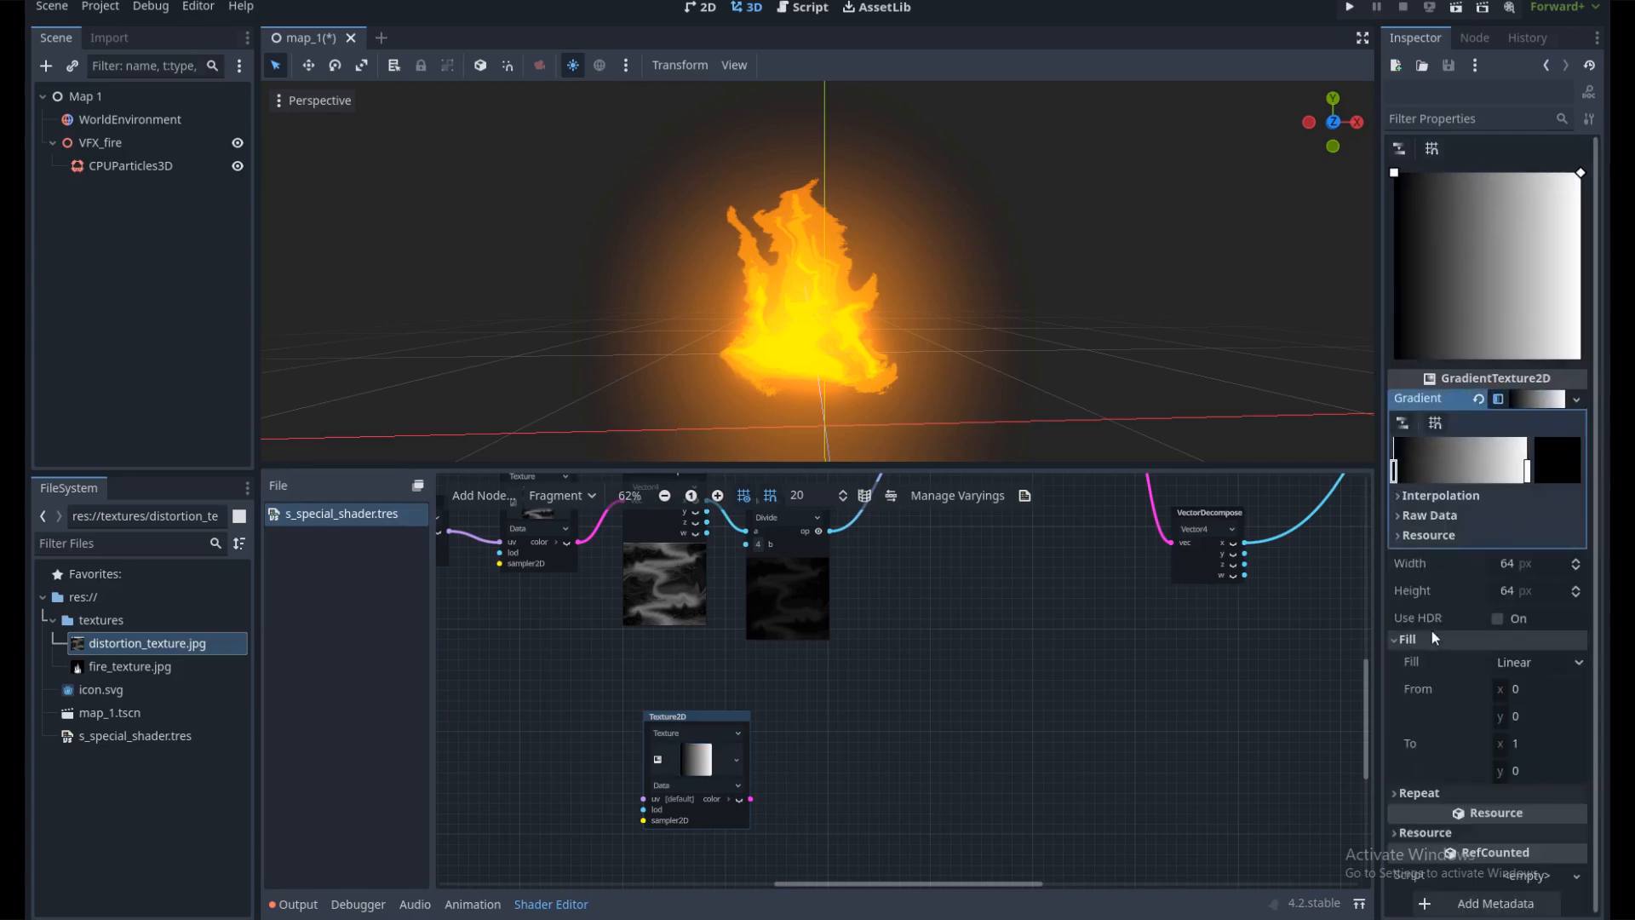
pyautogui.click(1540, 742)
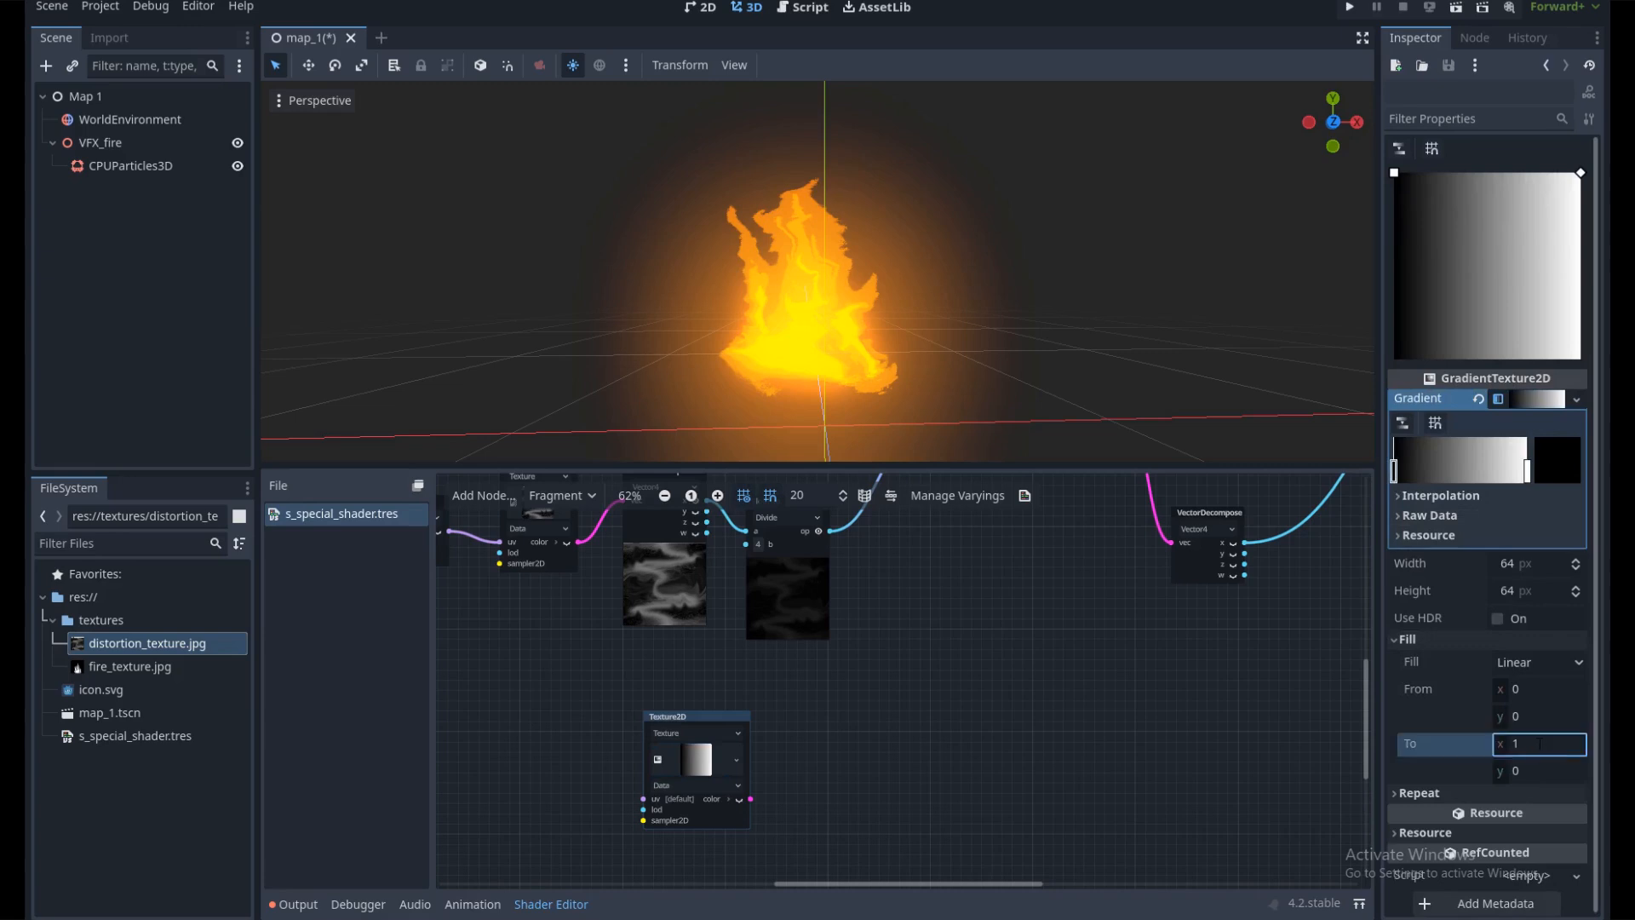
pyautogui.write('0')
pyautogui.press('Return')
pyautogui.click(1537, 690)
pyautogui.press('Return')
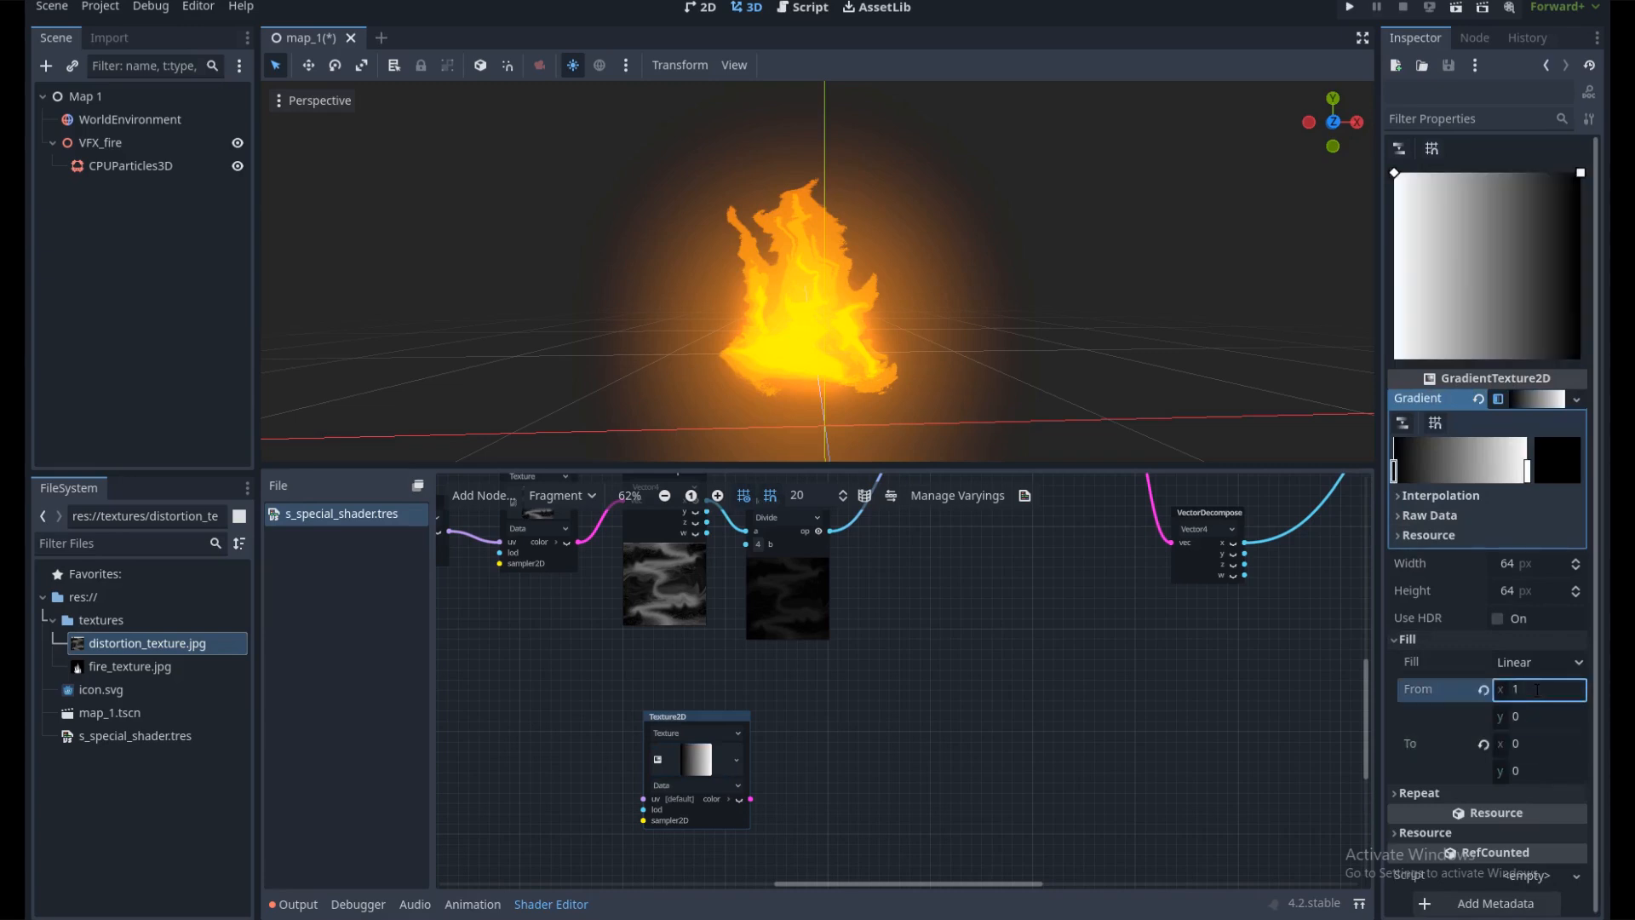
pyautogui.click(1534, 694)
pyautogui.write('0')
pyautogui.press('Return')
# Set the gradient fill's From y to 1 and move the white gradient stop to about 40 percent along the ramp
pyautogui.click(1534, 720)
pyautogui.write('1')
pyautogui.press('Return')
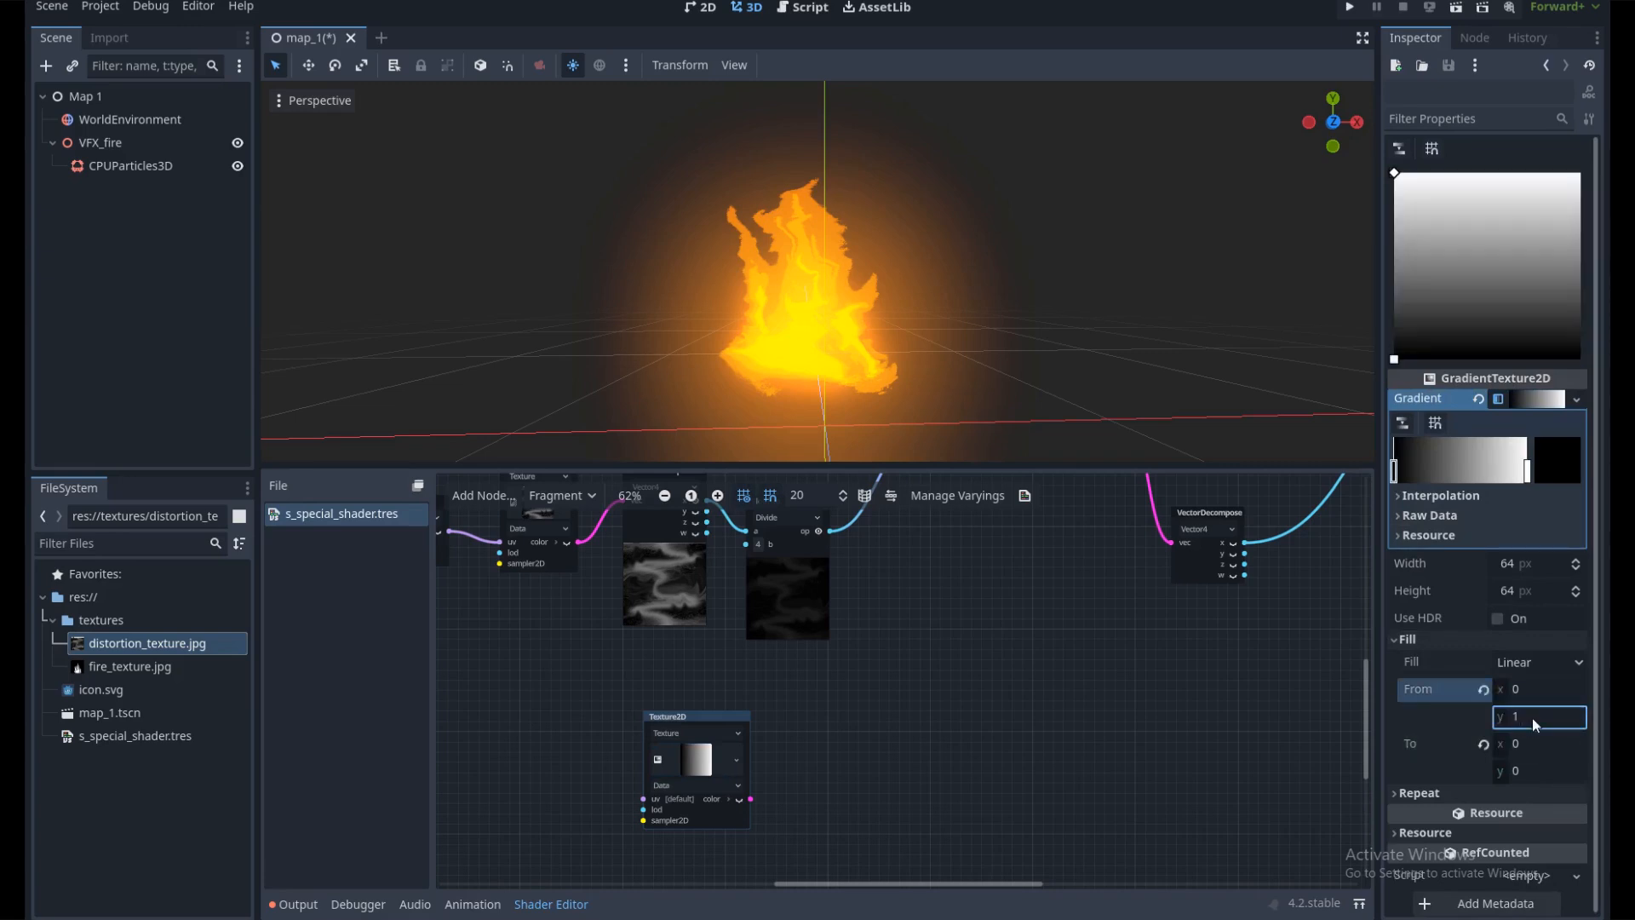
pyautogui.moveTo(1396, 479); pyautogui.dragTo(1361, 473)
pyautogui.moveTo(1527, 472); pyautogui.dragTo(1450, 477)
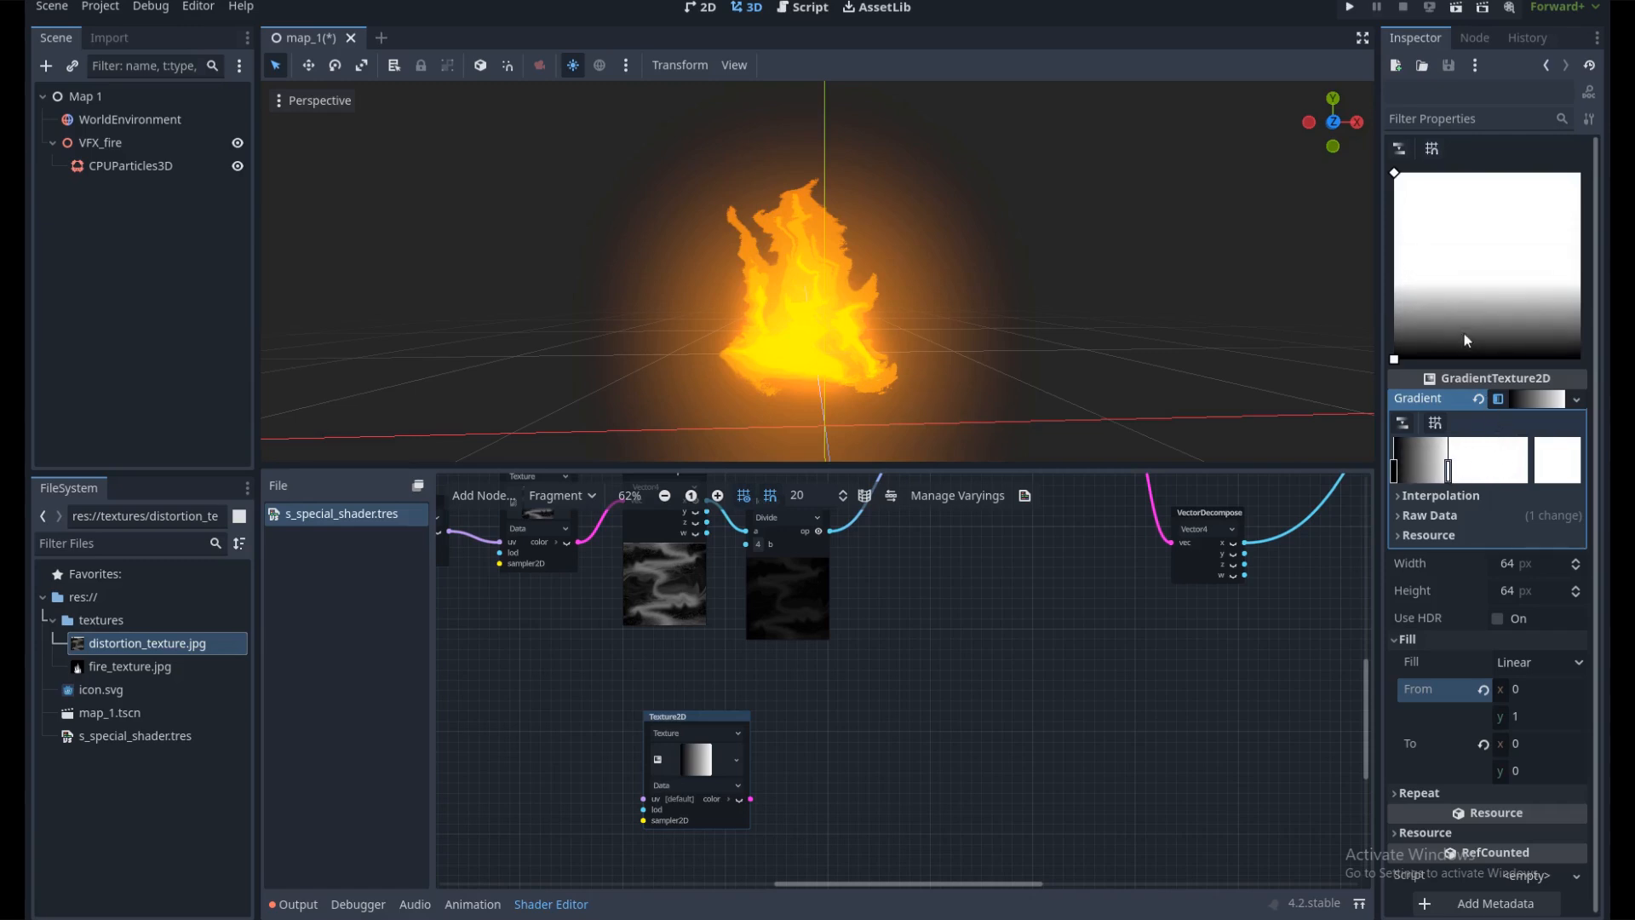
# Preview the gradient Texture2D node's color output and move the node slightly upward
pyautogui.moveTo(839, 696); pyautogui.dragTo(886, 739, button='middle')
pyautogui.scroll(-2, 886, 740)
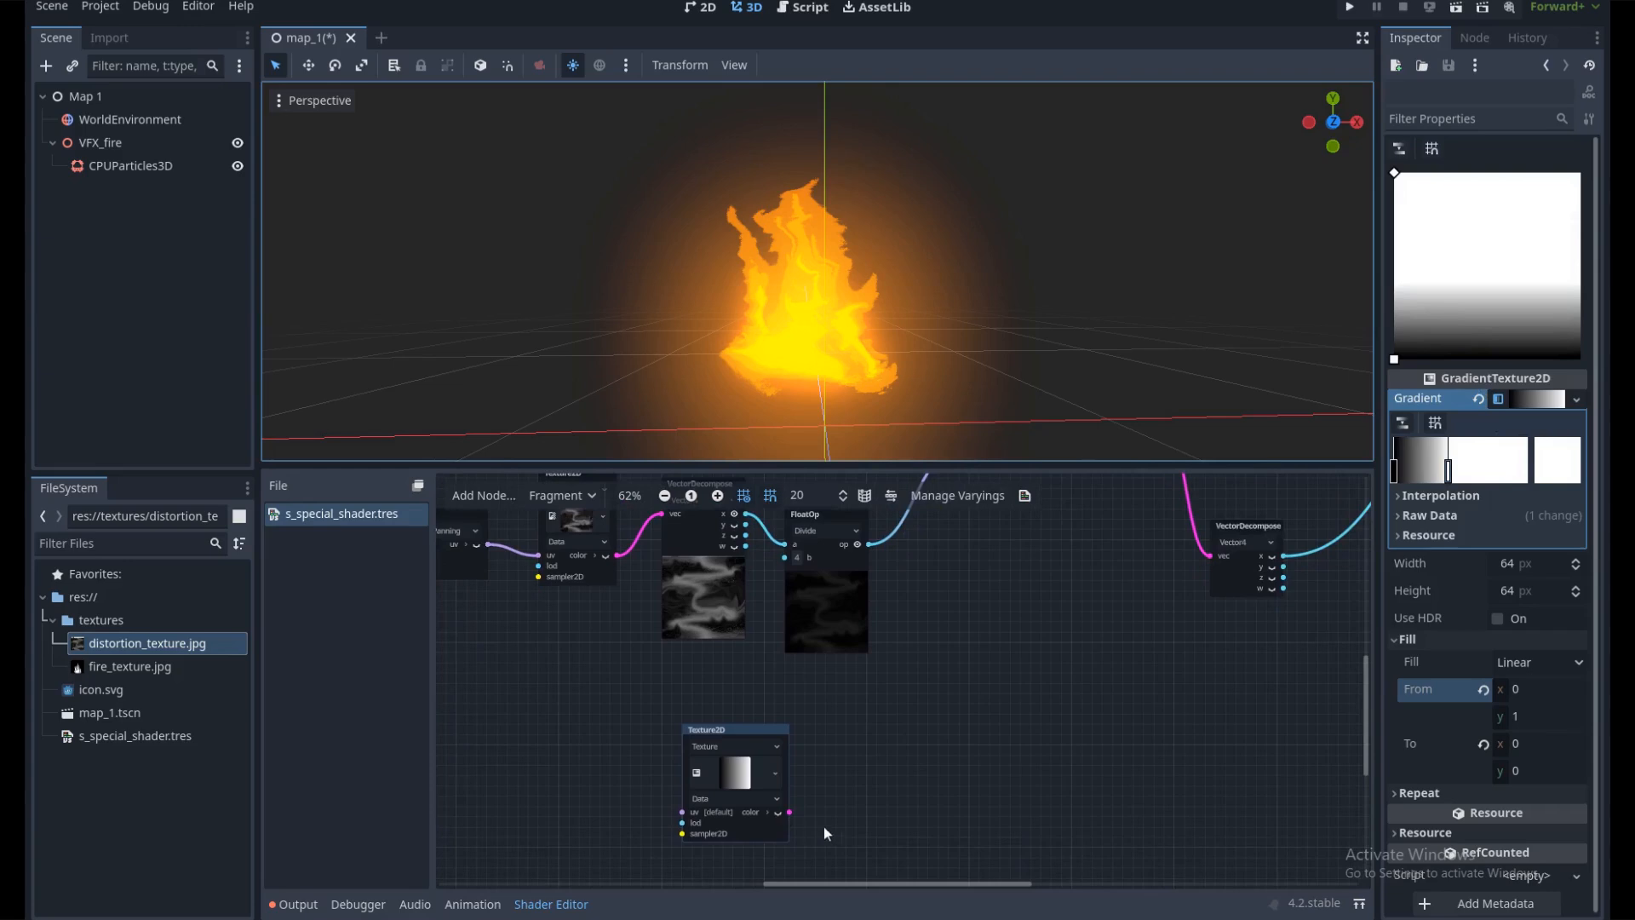
pyautogui.scroll(-3, 805, 819)
pyautogui.click(768, 750)
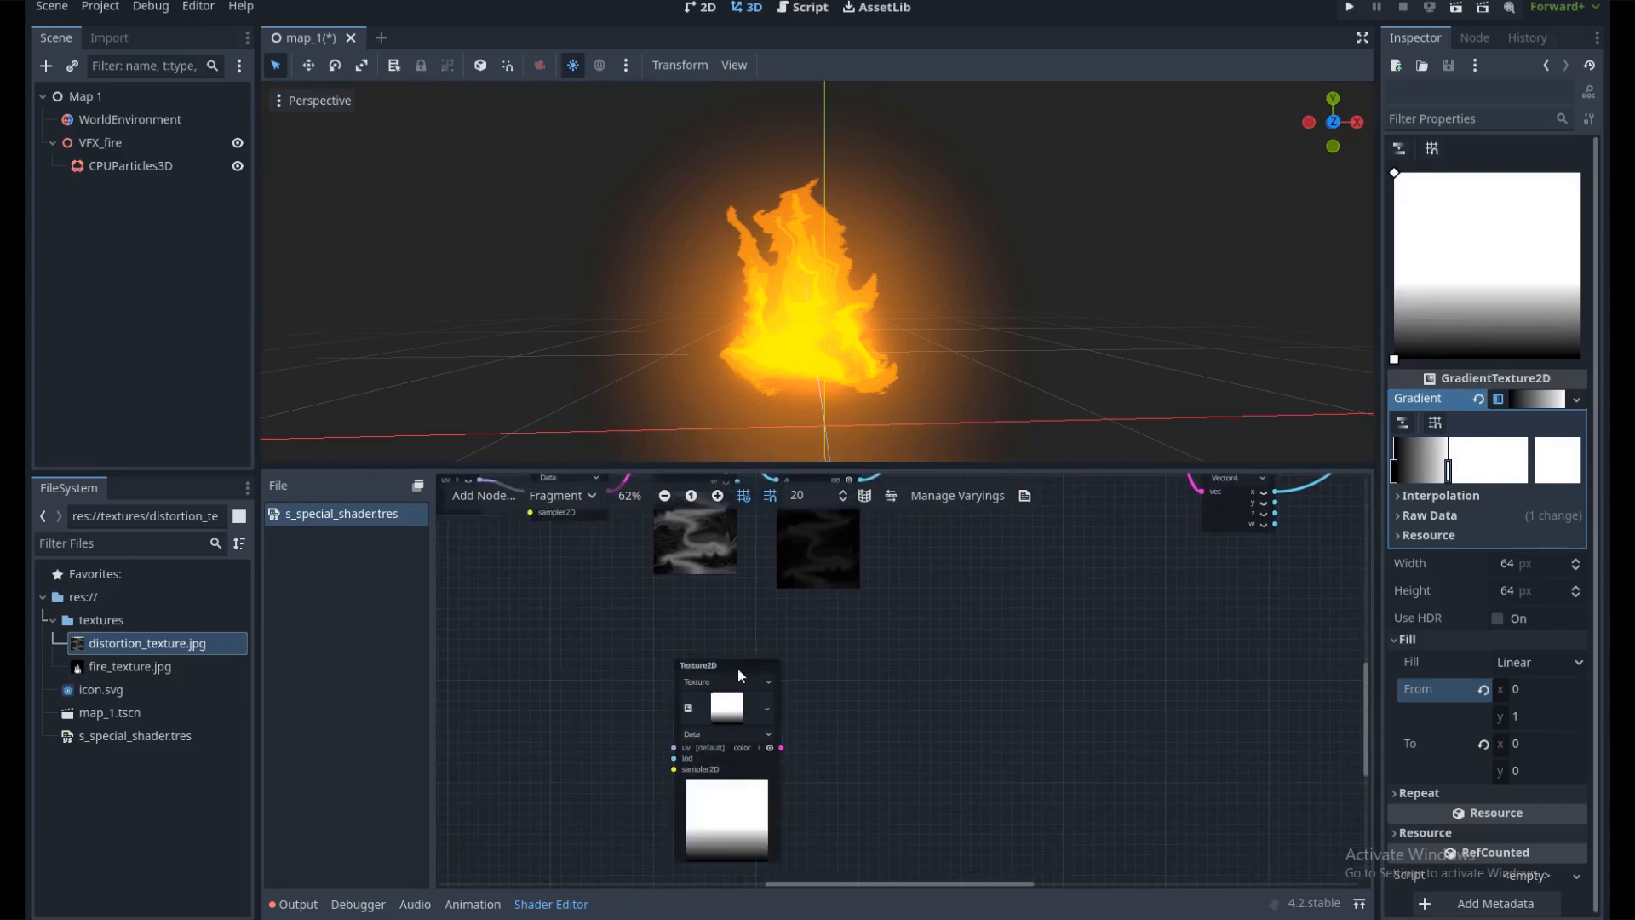
pyautogui.moveTo(736, 666); pyautogui.dragTo(729, 647)
pyautogui.moveTo(833, 653); pyautogui.dragTo(766, 734, button='middle')
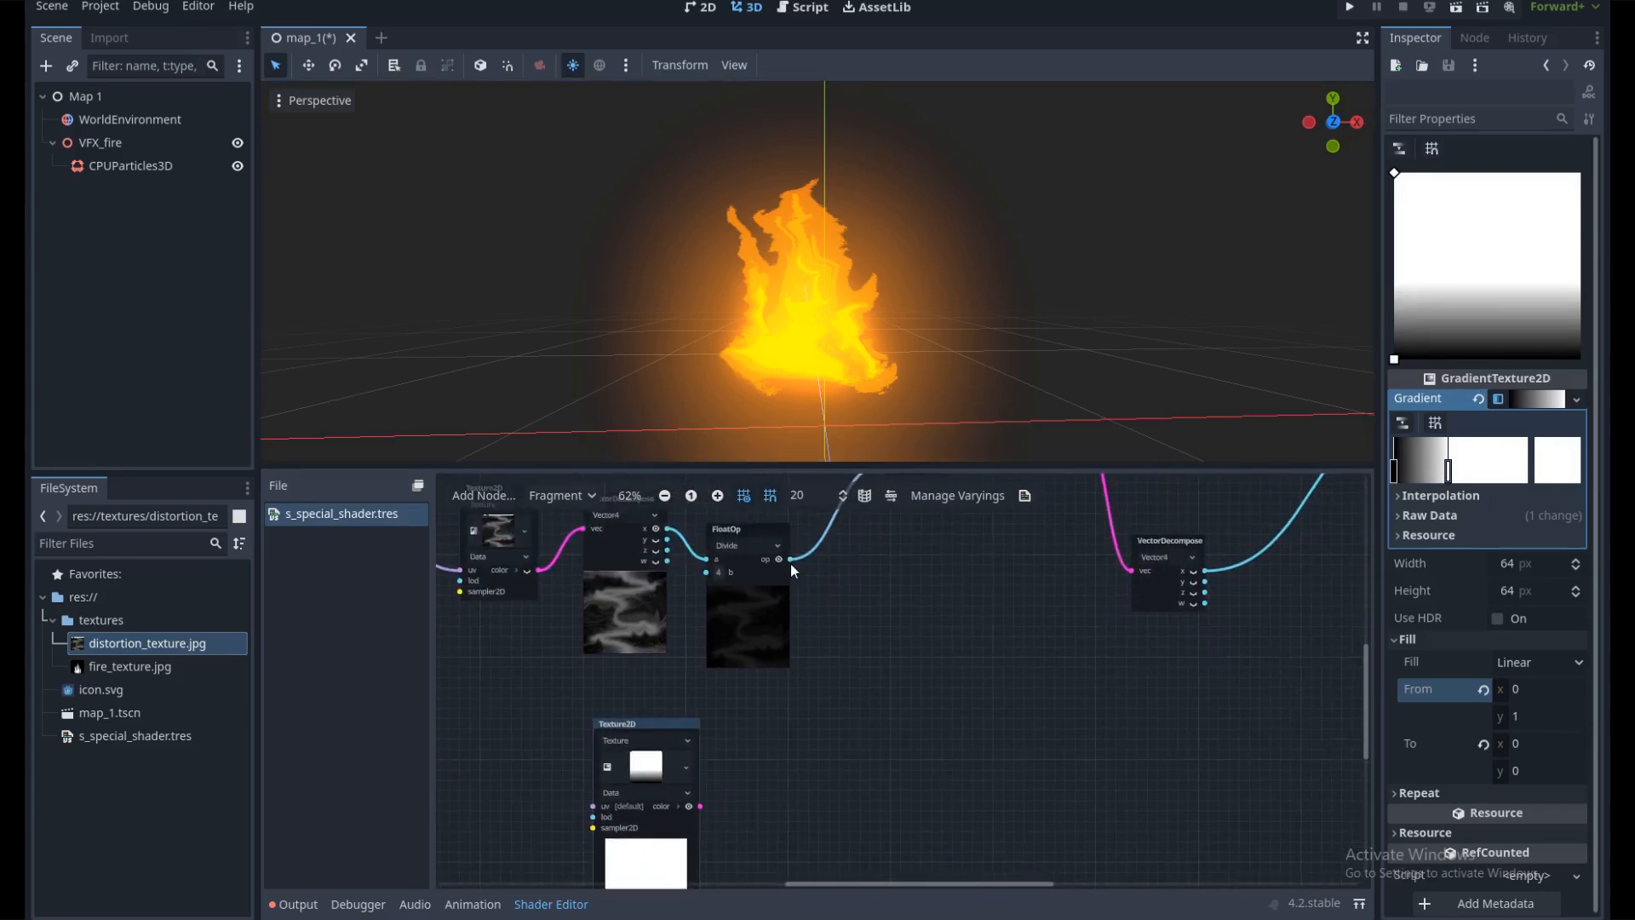
# Add a scalar Multiply node fed by the Divide result into its a input
pyautogui.moveTo(788, 559); pyautogui.dragTo(850, 672)
pyautogui.write('mul')
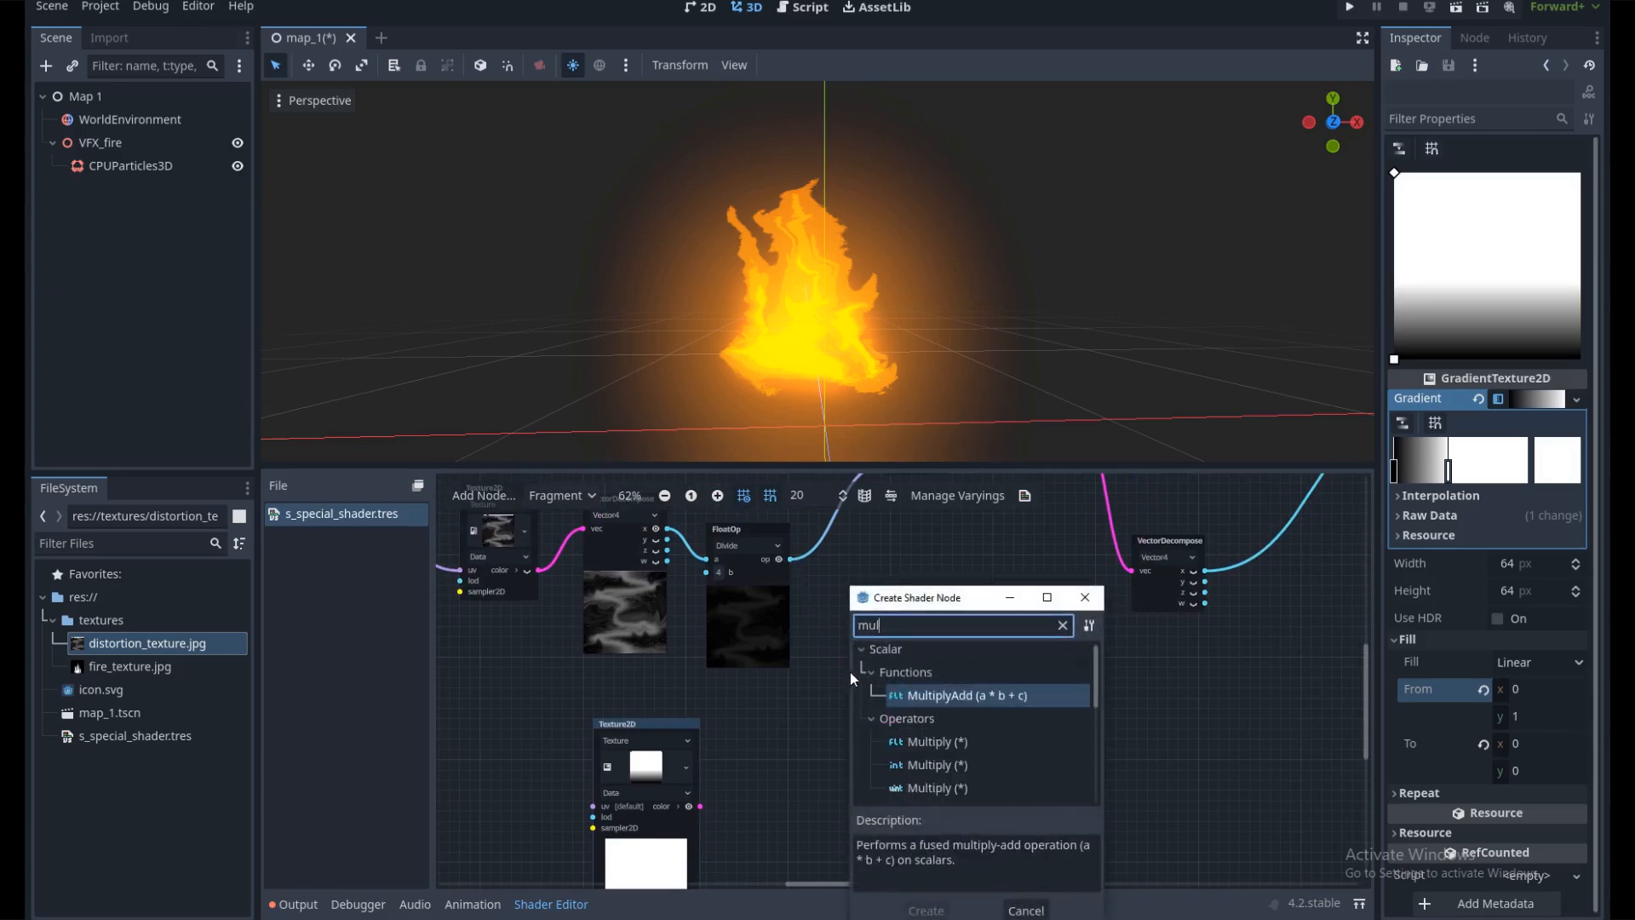
pyautogui.scroll(-1, 960, 737)
pyautogui.doubleClick(952, 726)
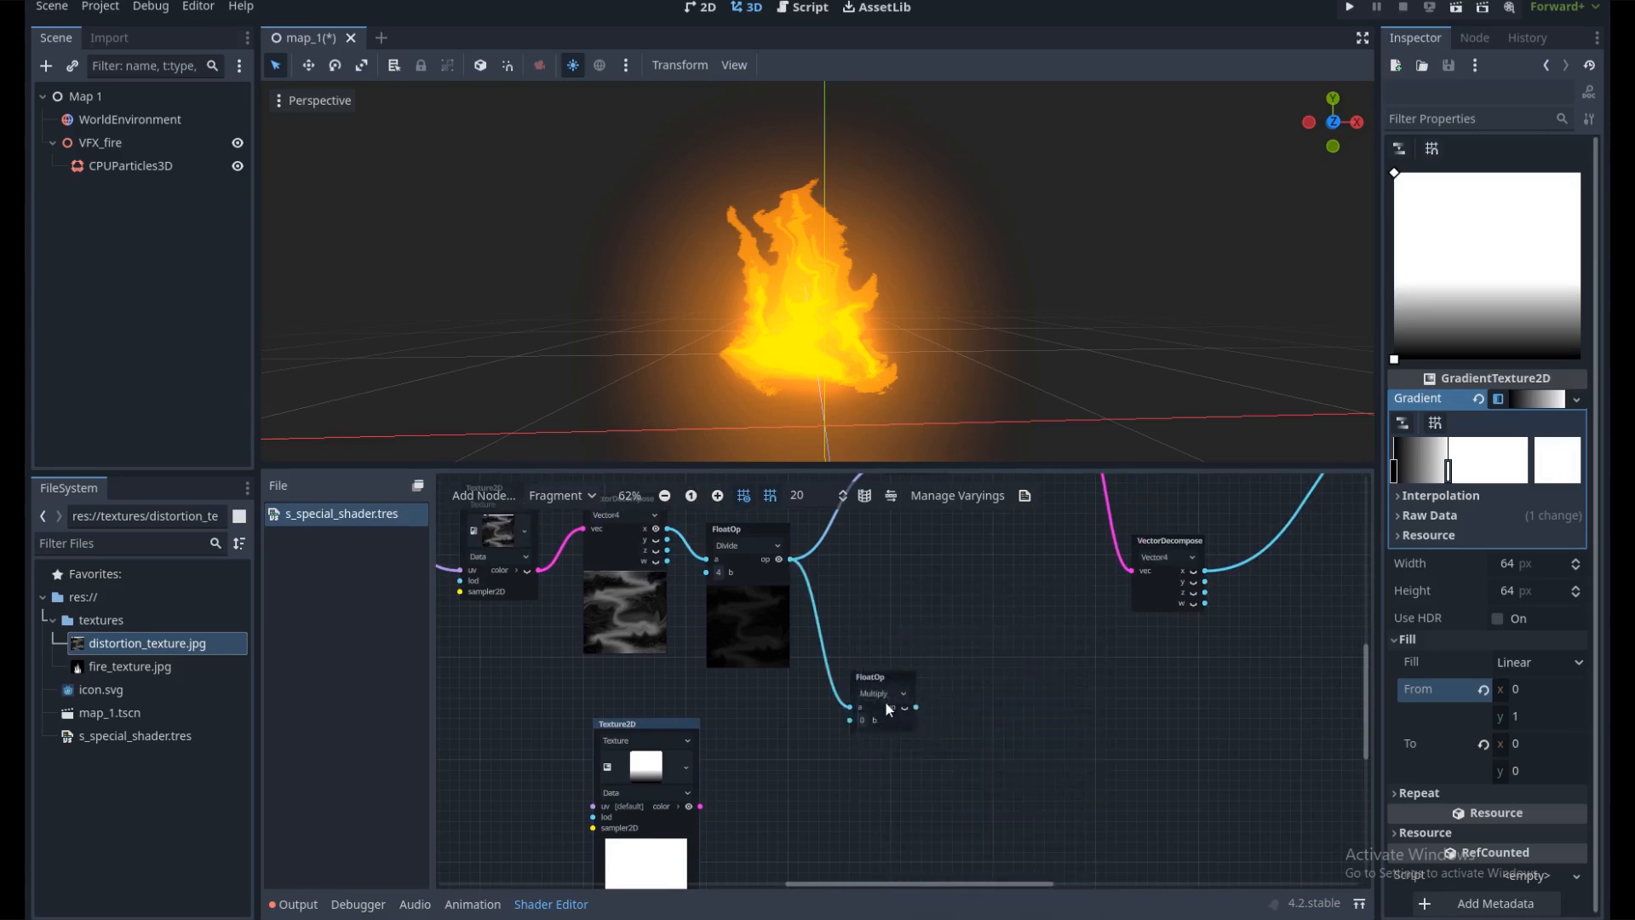
# Move the gradient texture node left and add a Vector4 VectorDecompose node fed by its color output
pyautogui.scroll(-1, 826, 787)
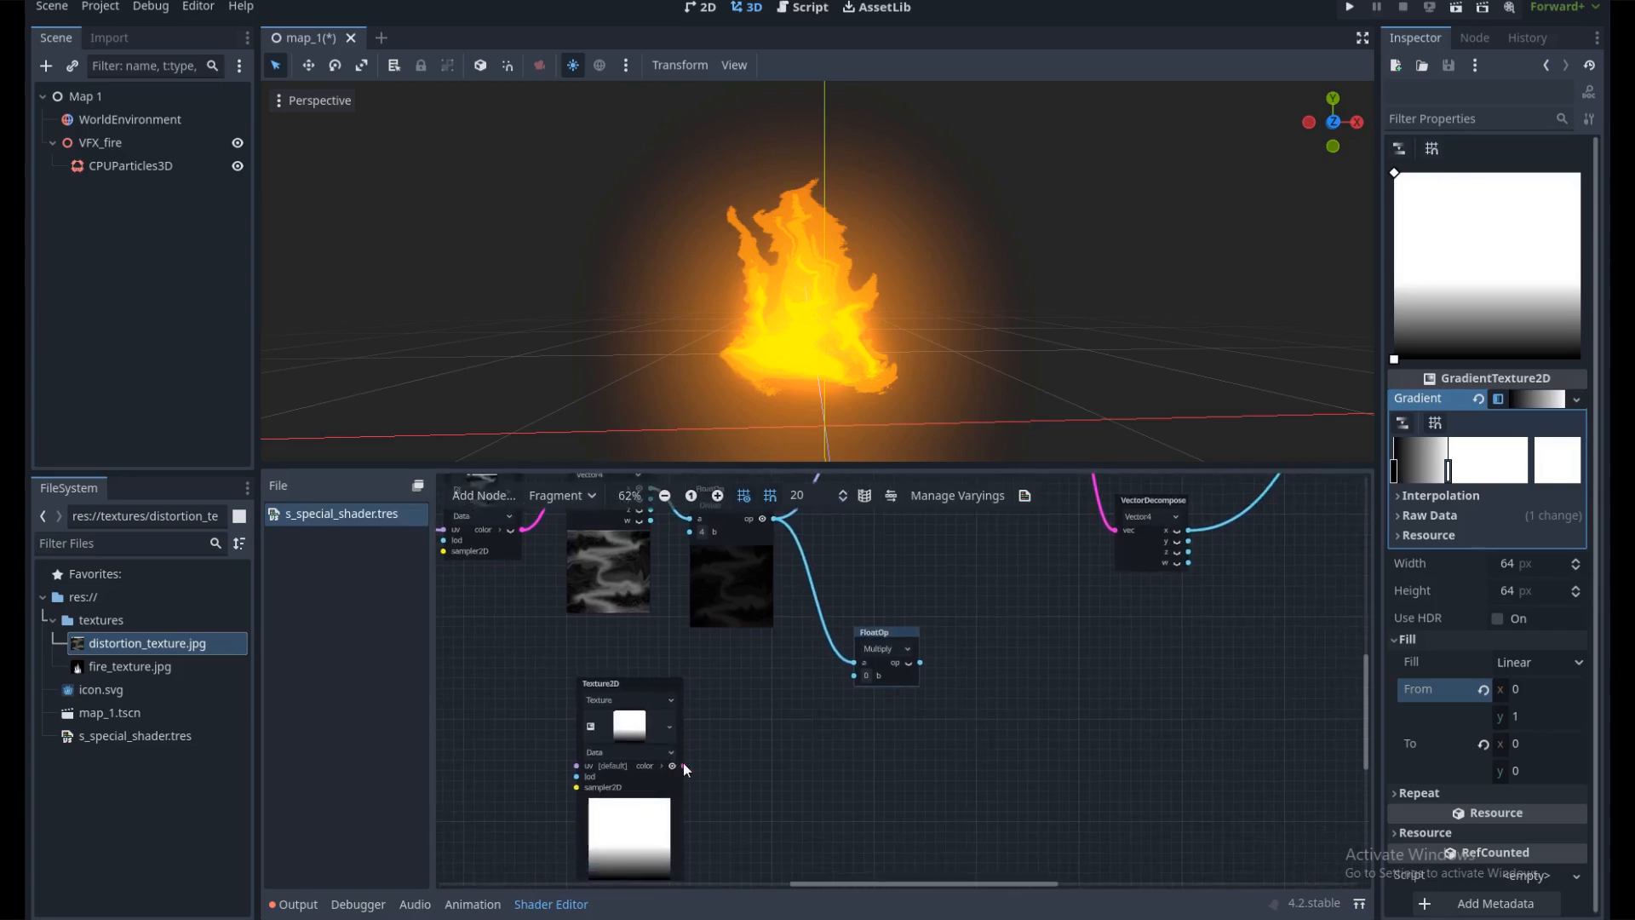
pyautogui.moveTo(664, 725); pyautogui.dragTo(634, 705)
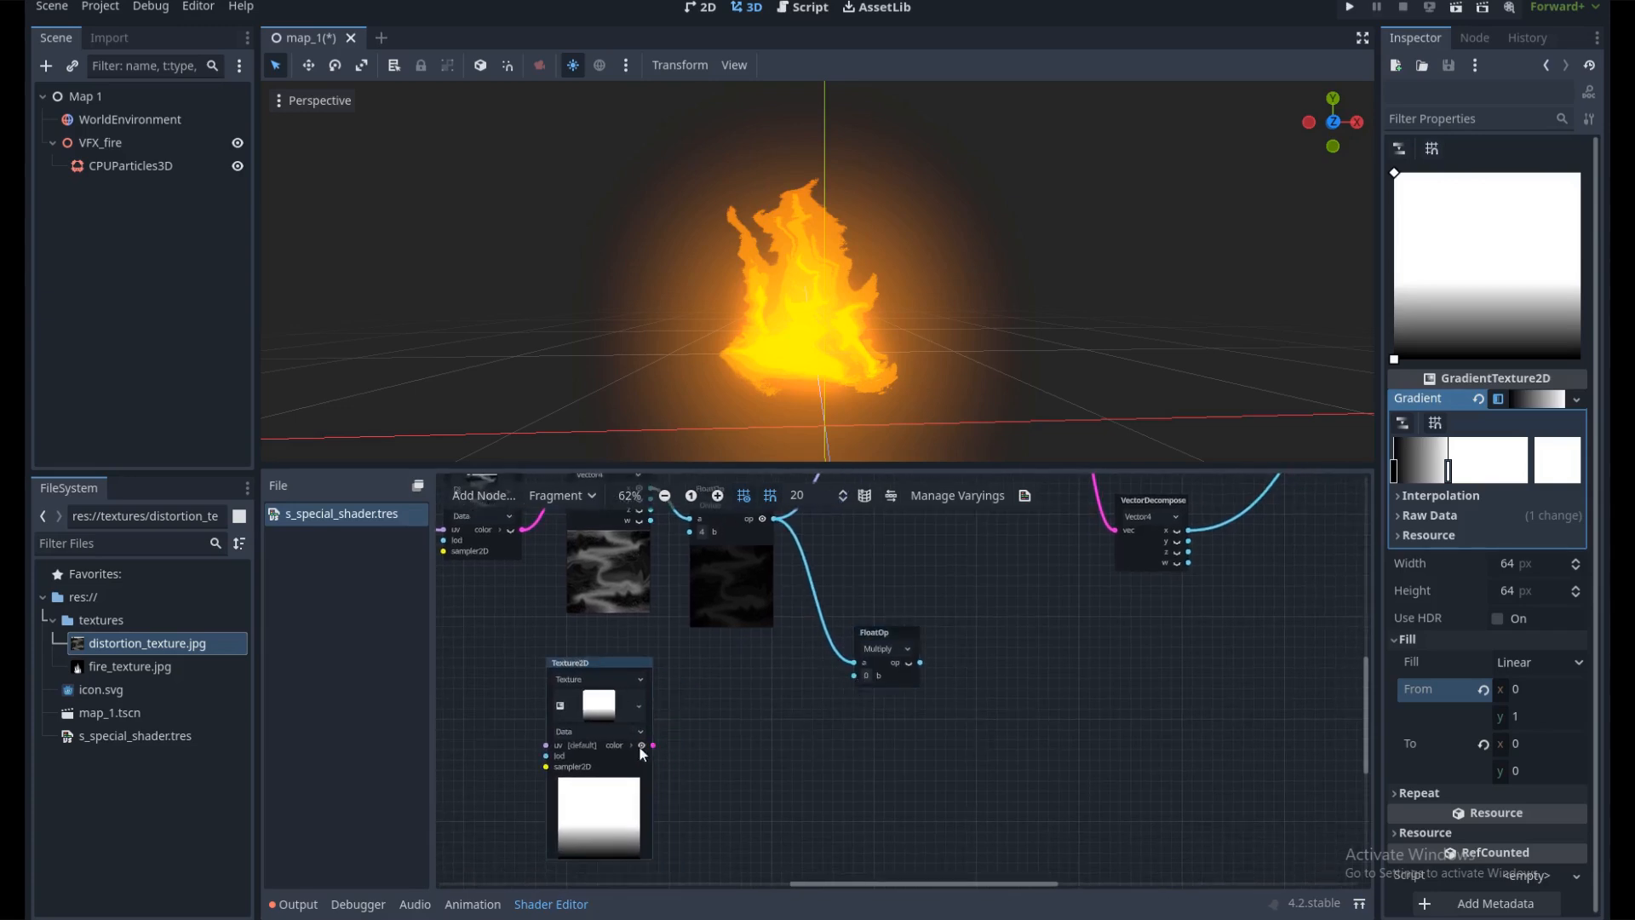
pyautogui.moveTo(653, 745); pyautogui.dragTo(693, 764)
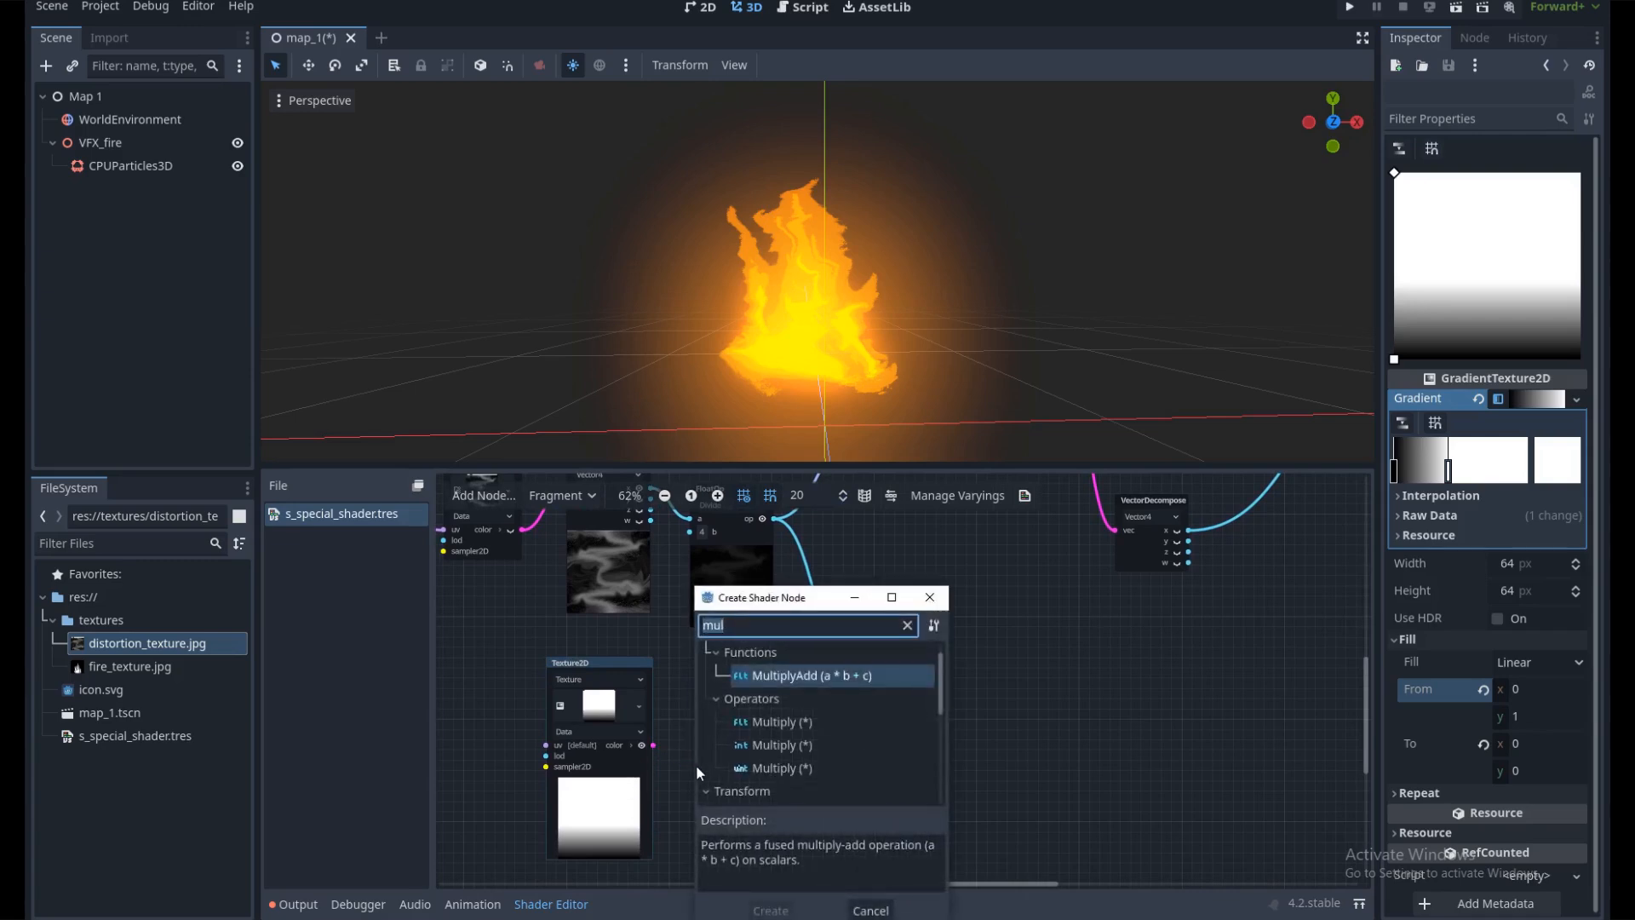
pyautogui.write('decom')
pyautogui.doubleClick(826, 787)
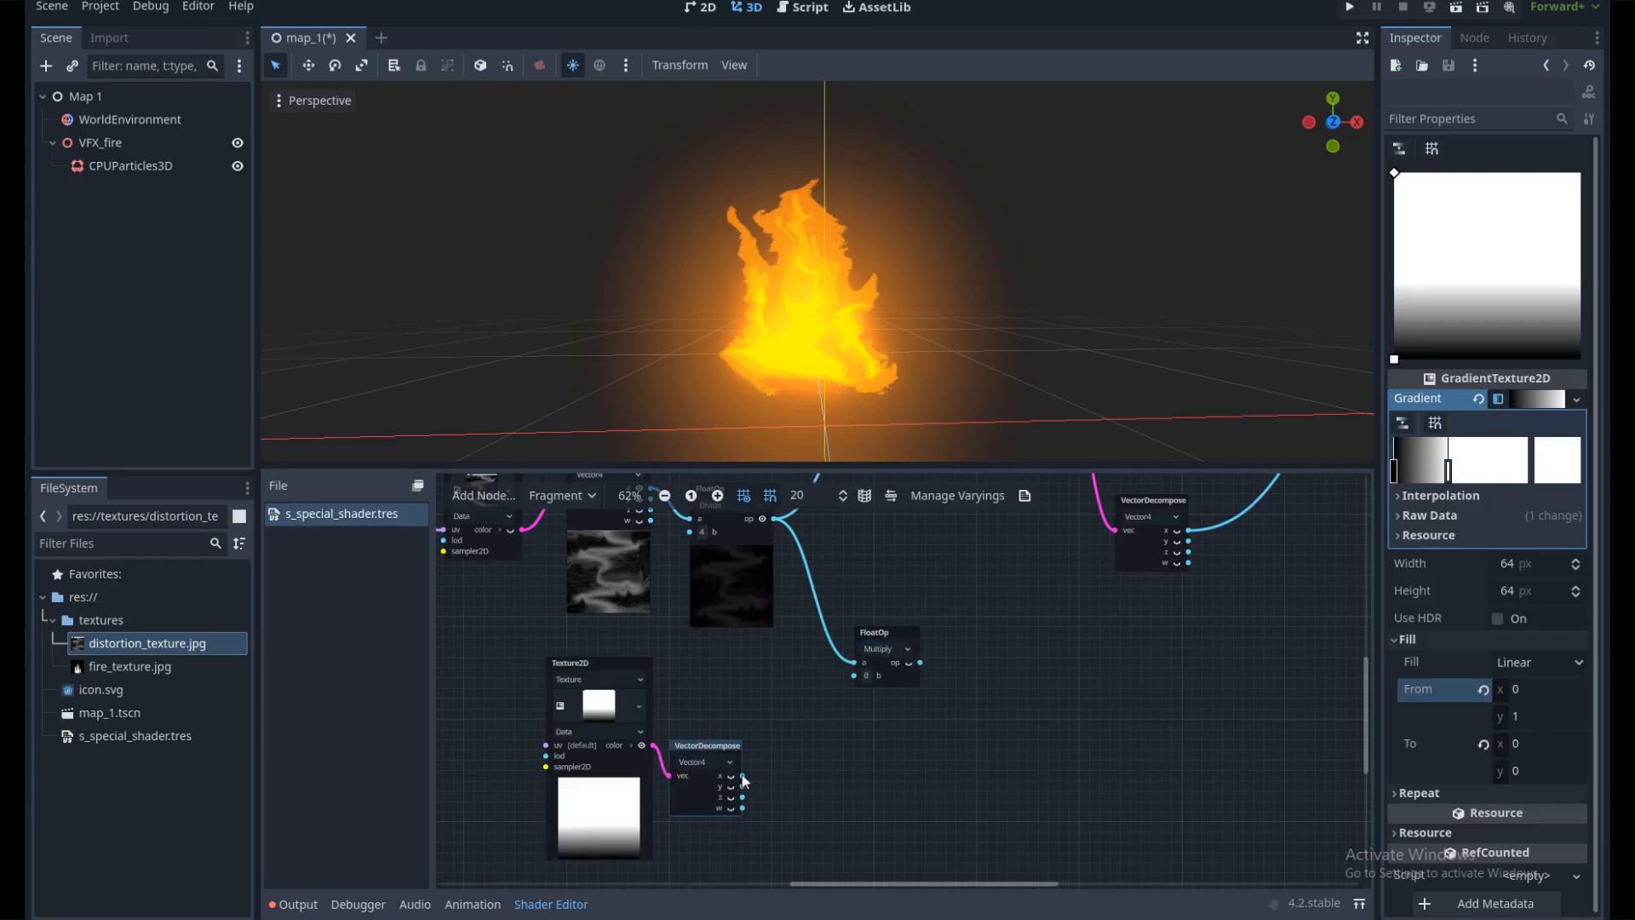
# Connect the gradient decompose node's x output to the scalar Multiply node's b input and preview the Multiply result
pyautogui.moveTo(742, 777); pyautogui.dragTo(854, 674)
pyautogui.click(909, 664)
pyautogui.scroll(2, 899, 681)
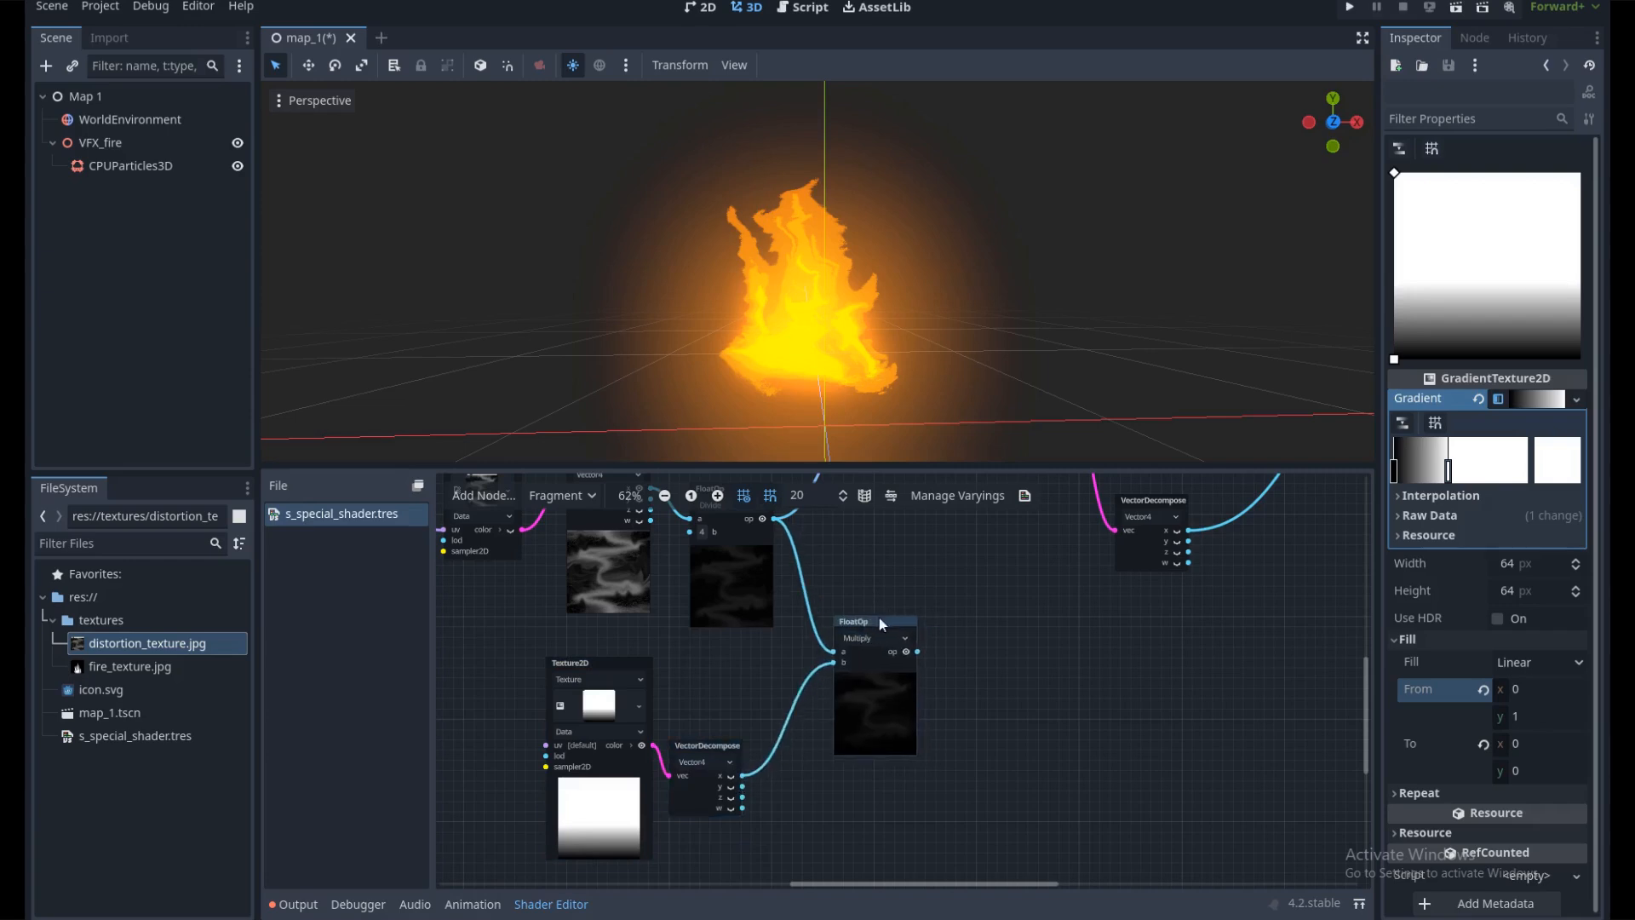
# Connect the scalar Multiply node's output to the Vector2 Add node's b input, replacing the direct Divide connection
pyautogui.scroll(1, 895, 767)
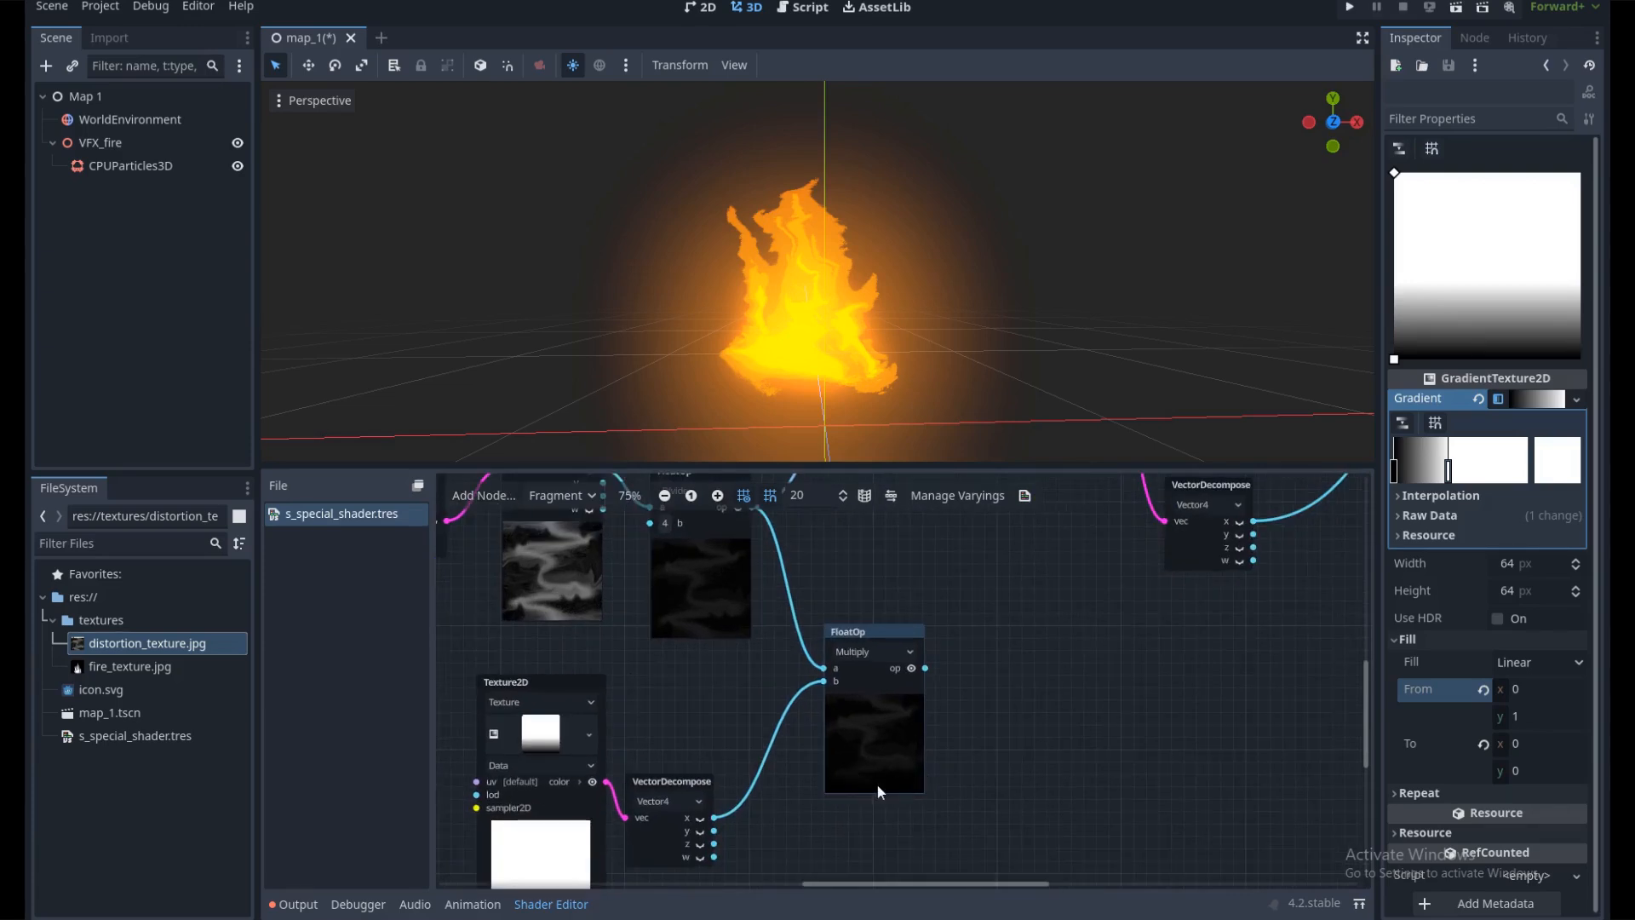
pyautogui.scroll(-3, 704, 685)
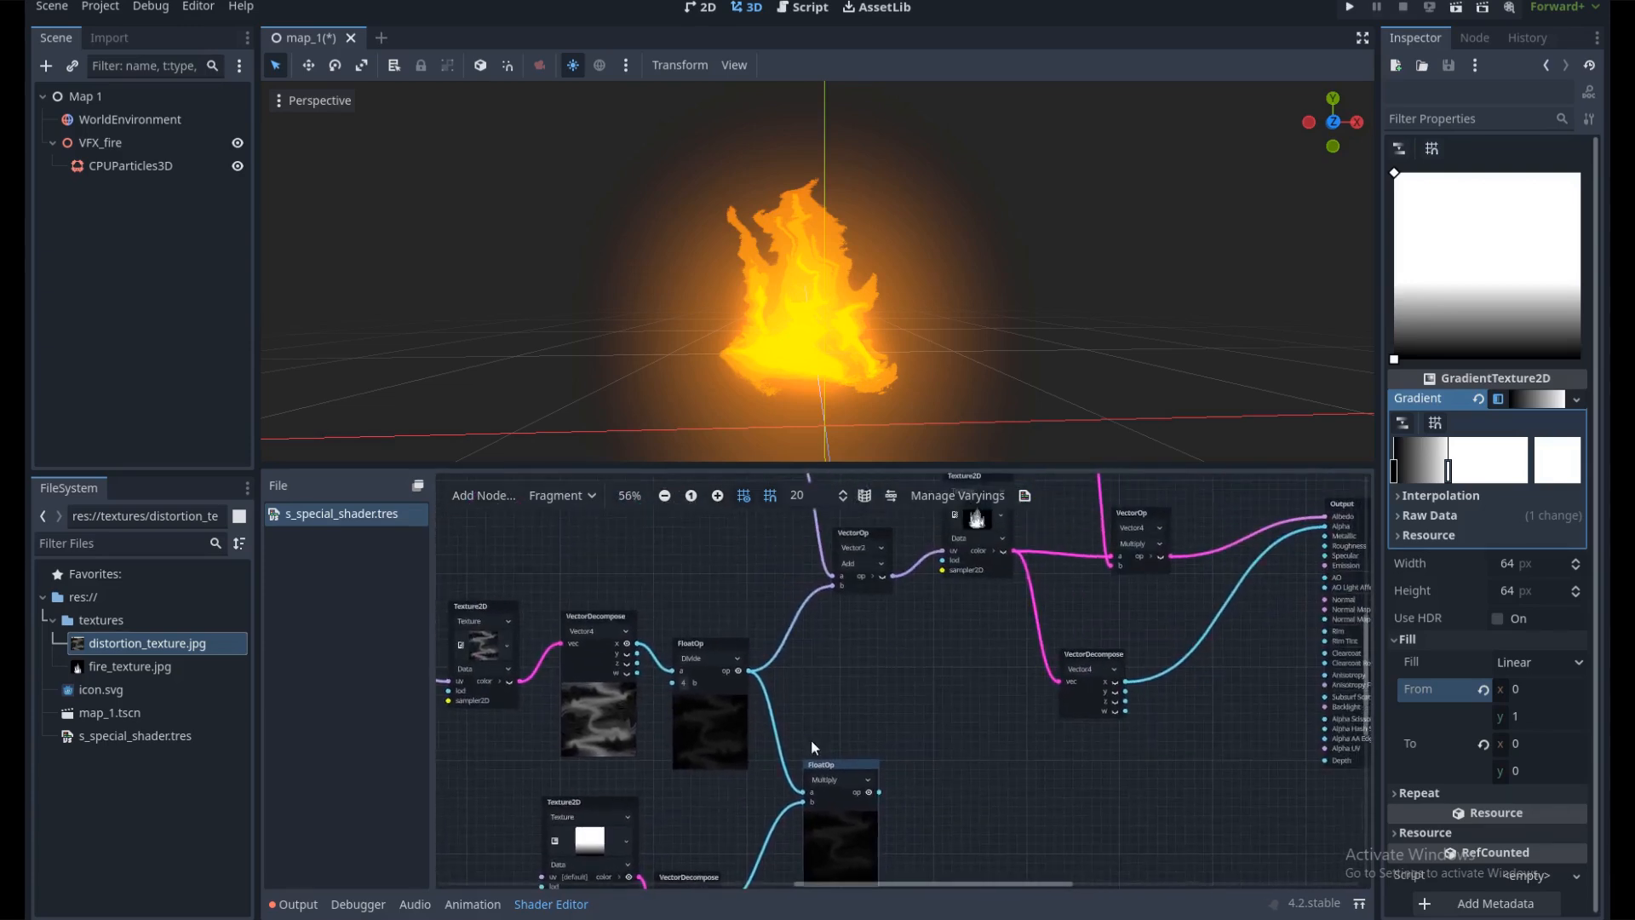
pyautogui.moveTo(878, 793); pyautogui.dragTo(827, 586)
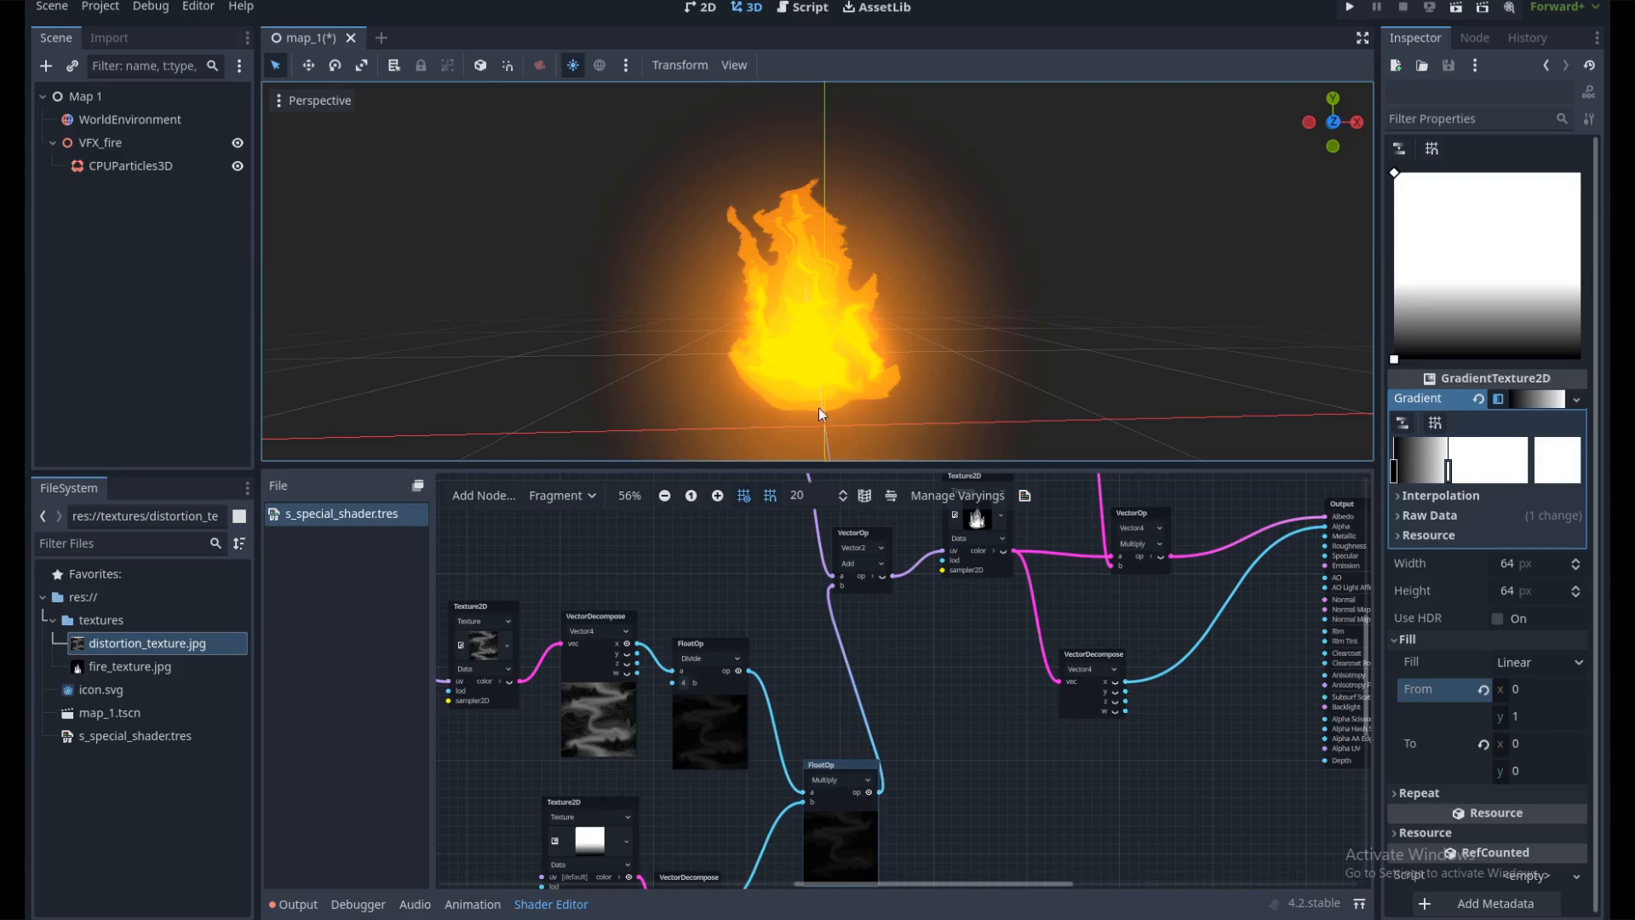
# Connect the time Input node to the a input of the Vector2 Multiply node feeding the panning offset, and save the scene
pyautogui.moveTo(782, 579); pyautogui.dragTo(904, 570, button='middle')
pyautogui.scroll(-3, 894, 570)
pyautogui.moveTo(694, 606); pyautogui.dragTo(861, 595, button='middle')
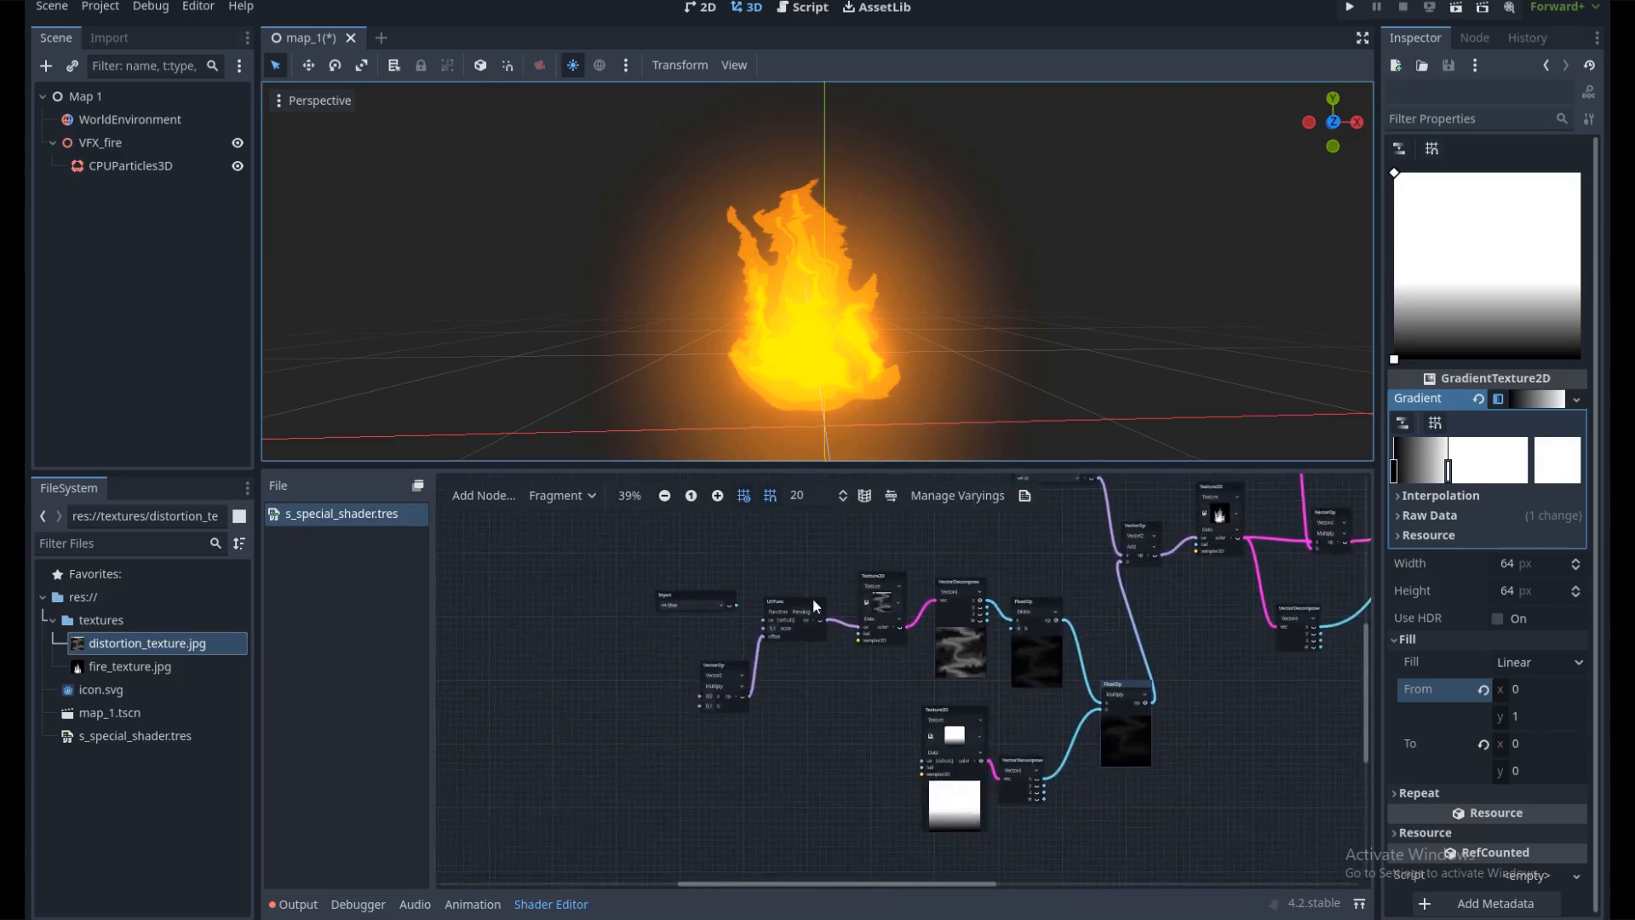
pyautogui.scroll(4, 745, 615)
pyautogui.moveTo(704, 609); pyautogui.dragTo(645, 754)
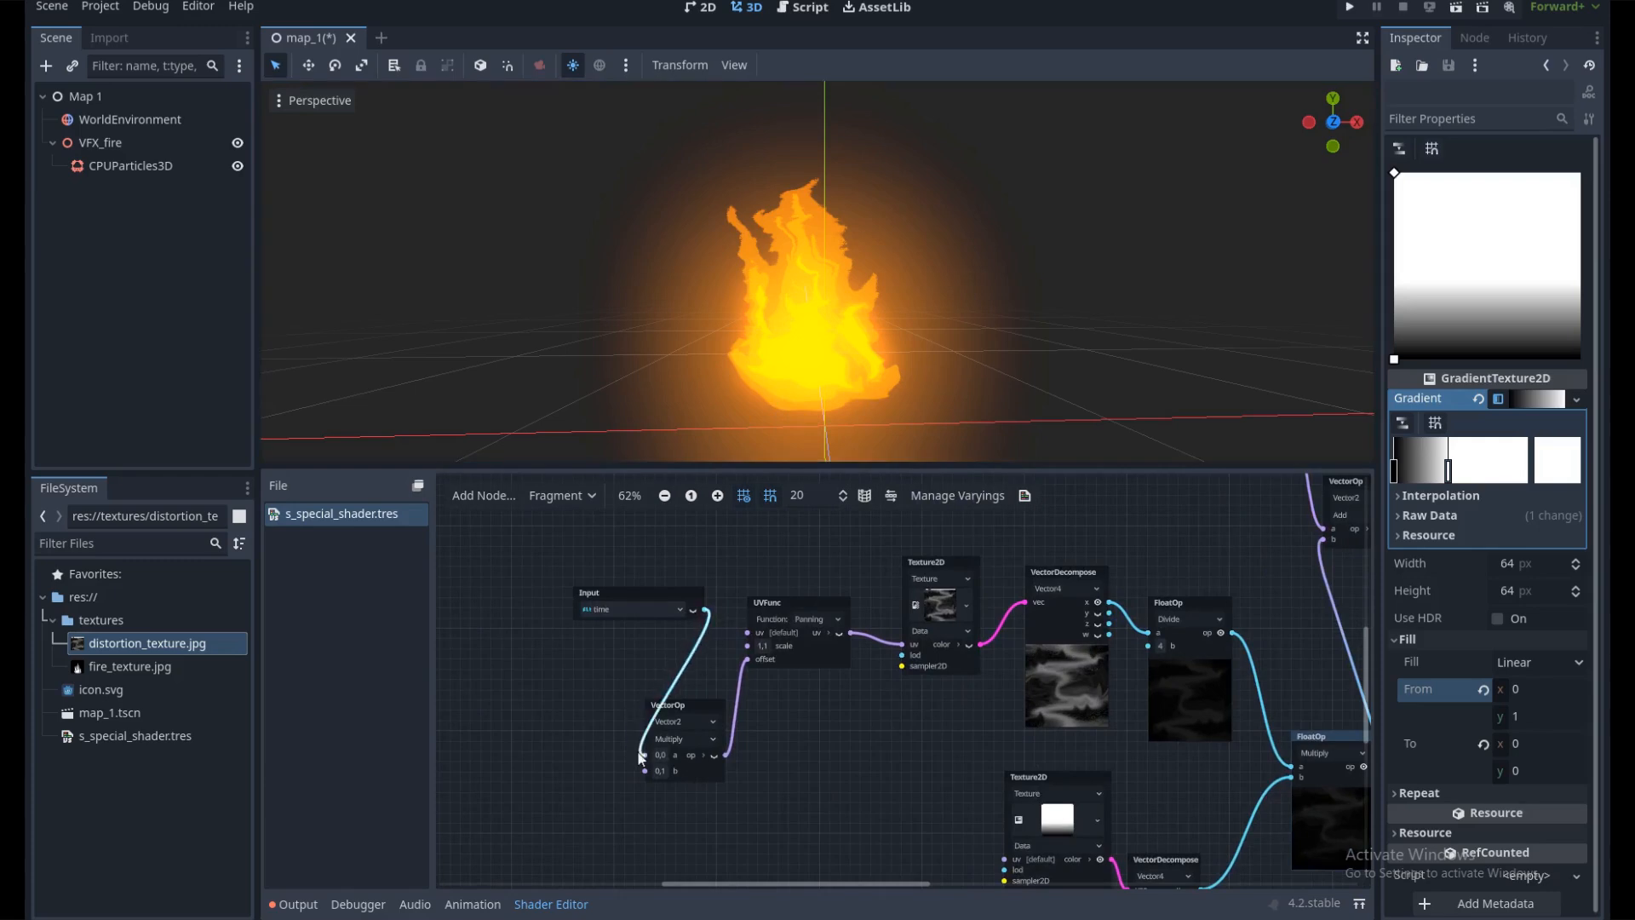
pyautogui.scroll(-2, 854, 747)
pyautogui.moveTo(859, 749); pyautogui.dragTo(710, 736, button='middle')
pyautogui.hotkey('ctrl', 's')
# Try a longer fade by moving the gradient's white stop outward, and settle it just past the middle of the ramp
pyautogui.moveTo(934, 466); pyautogui.dragTo(941, 546)
pyautogui.moveTo(972, 468)
pyautogui.mouseDown(button='middle')
pyautogui.moveTo(873, 473)
pyautogui.moveTo(955, 462)
pyautogui.mouseUp(button='middle')
pyautogui.scroll(-5, 889, 713)
pyautogui.keyDown('ctrl'); pyautogui.scroll(1, 816, 748); pyautogui.keyUp('ctrl')
pyautogui.moveTo(840, 681); pyautogui.dragTo(825, 714, button='middle')
pyautogui.moveTo(1447, 471); pyautogui.dragTo(1527, 479)
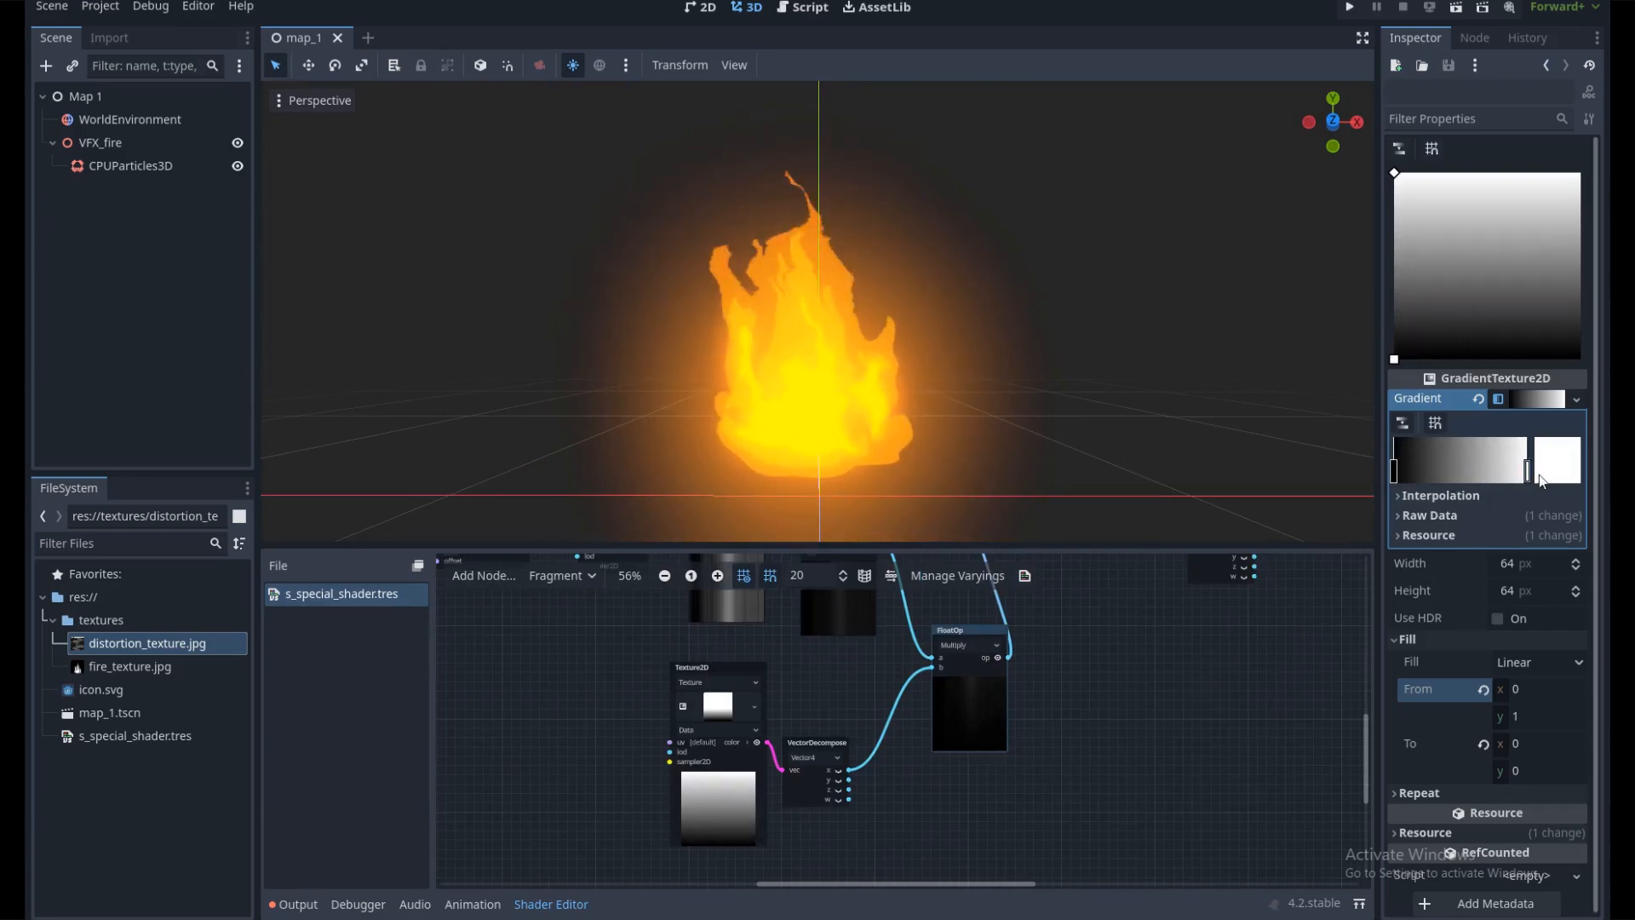
pyautogui.moveTo(1394, 471)
pyautogui.mouseDown()
pyautogui.moveTo(1452, 471)
pyautogui.moveTo(1366, 479)
pyautogui.mouseUp()
pyautogui.click(1535, 477)
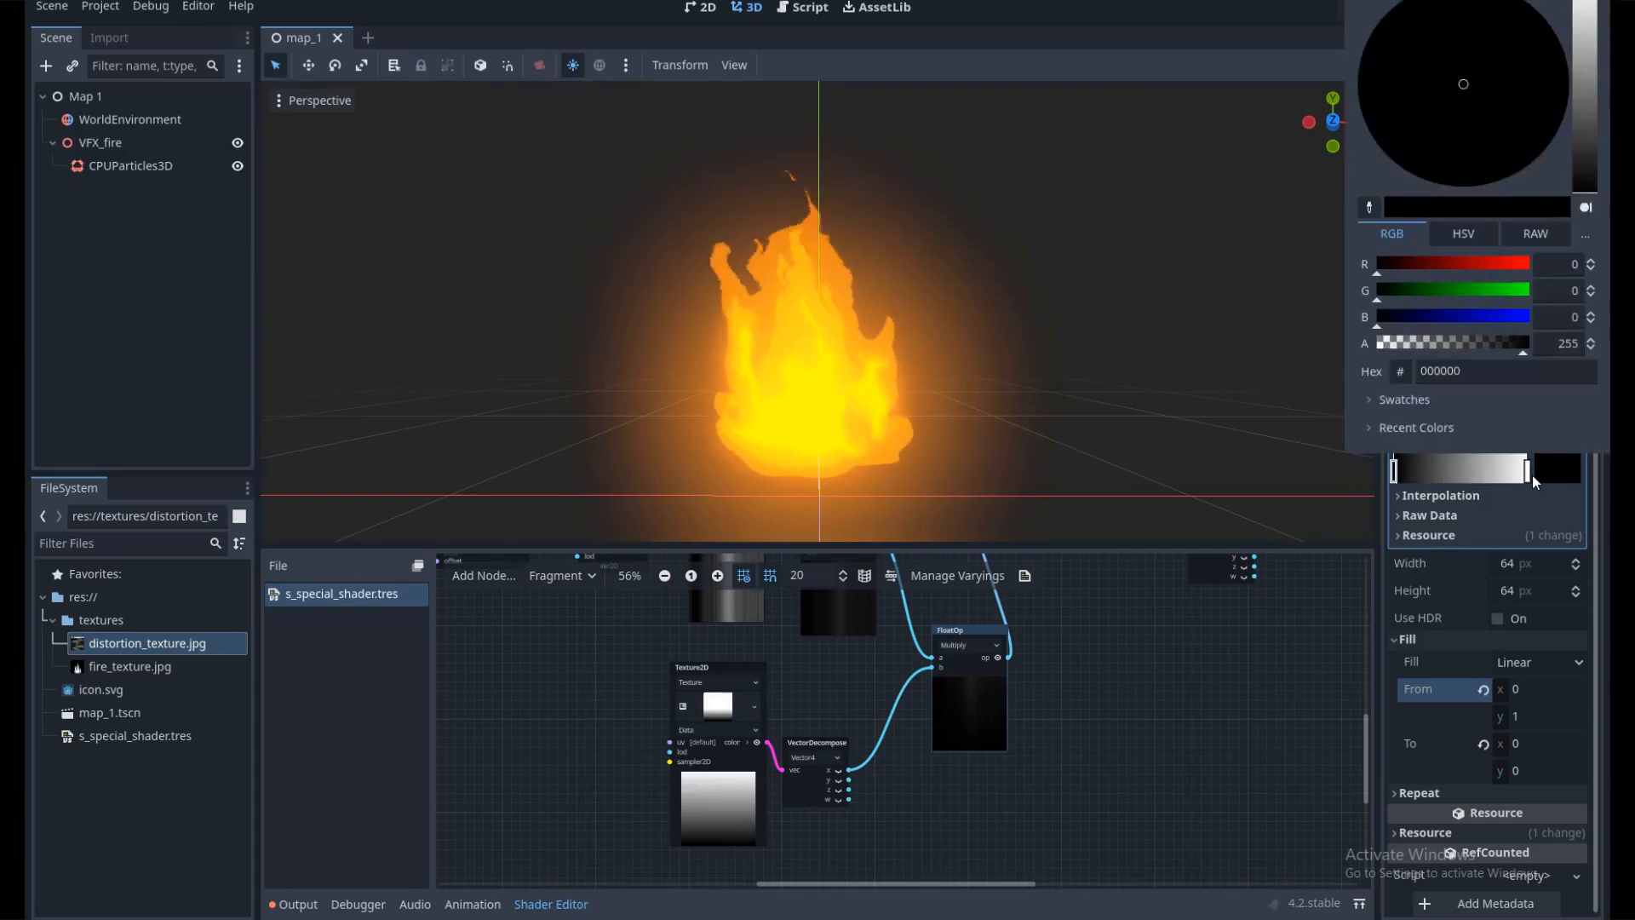
pyautogui.click(1536, 478)
pyautogui.moveTo(1526, 481); pyautogui.dragTo(1471, 482)
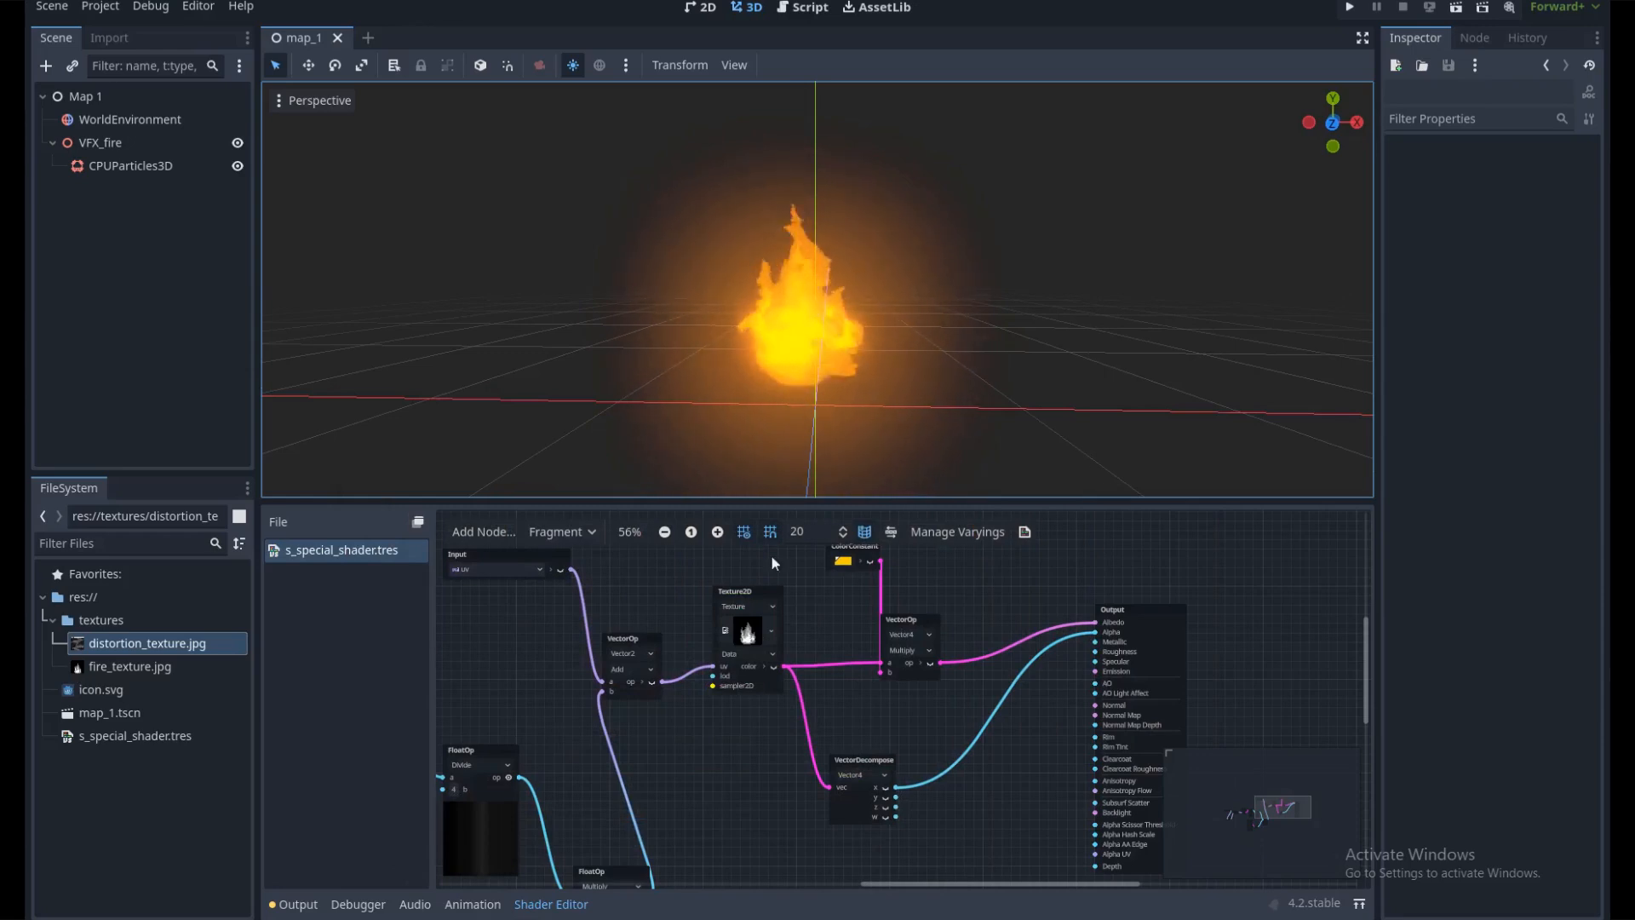
# Nudge the fire Texture2D node slightly and delete the ColorConstant node feeding the Vector4 Multiply node
pyautogui.moveTo(749, 591); pyautogui.dragTo(741, 600)
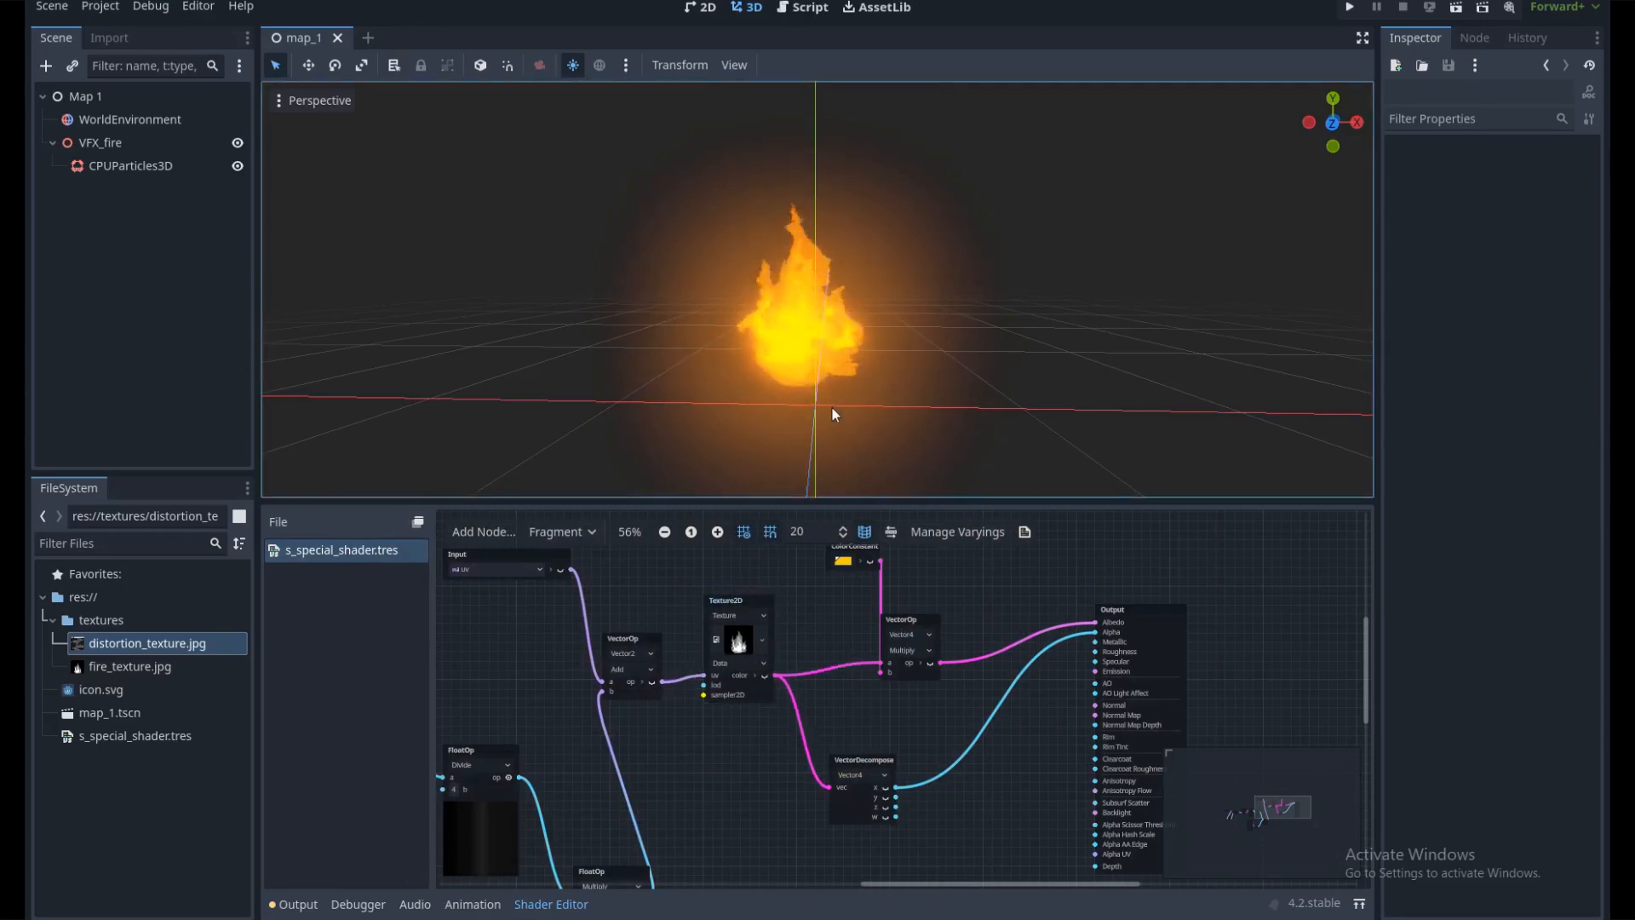
pyautogui.click(554, 904)
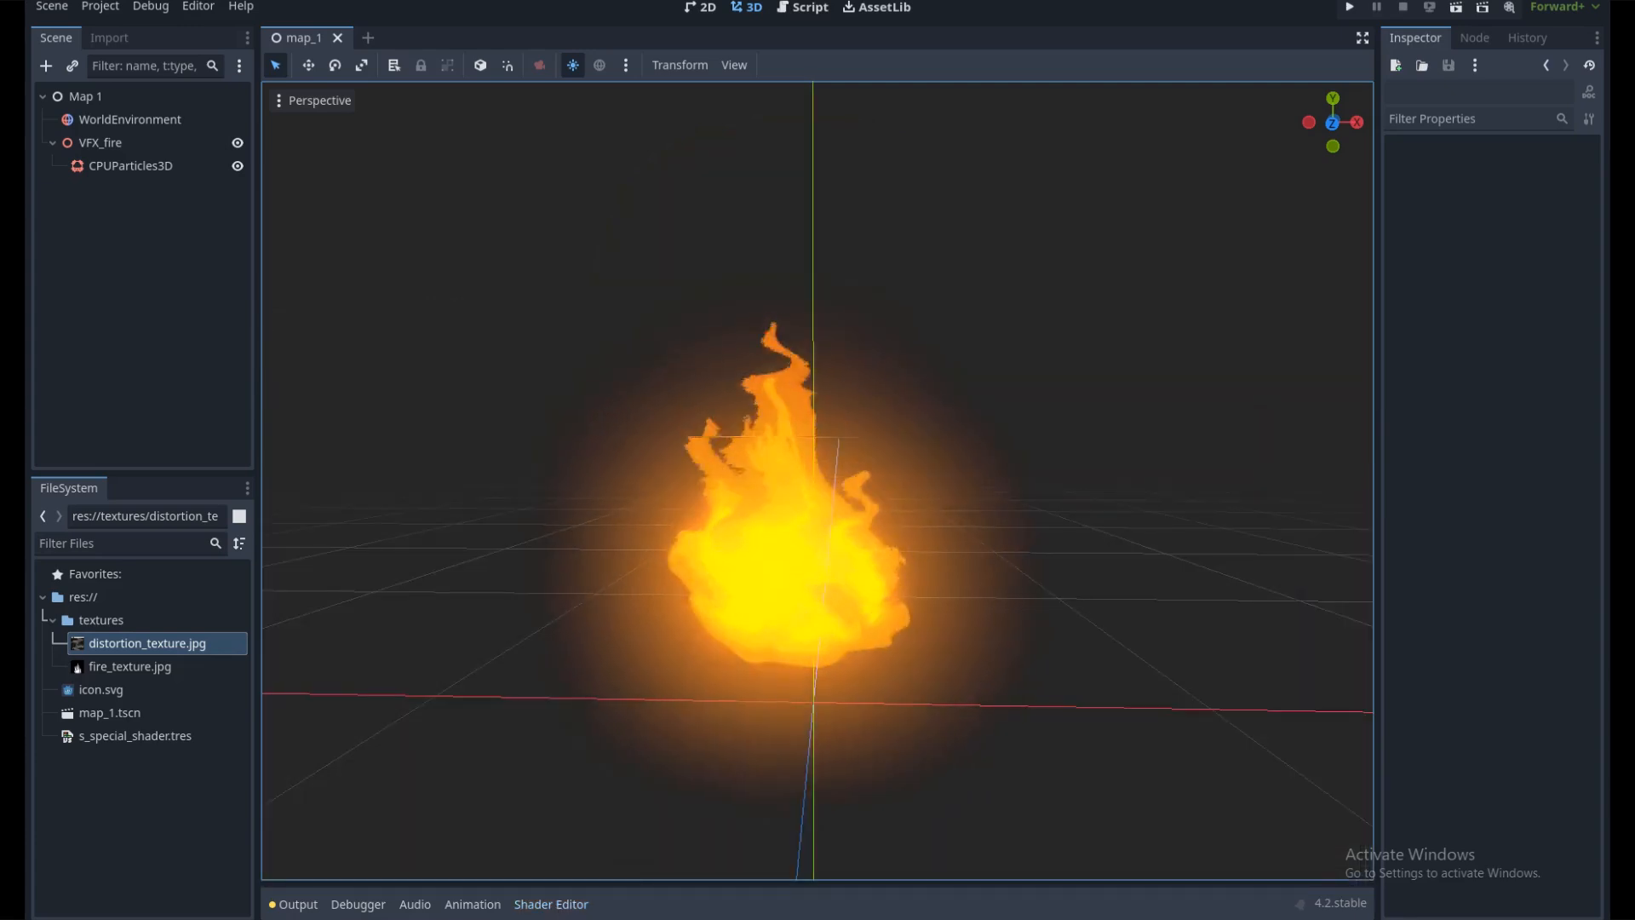
pyautogui.click(553, 904)
pyautogui.scroll(3, 812, 621)
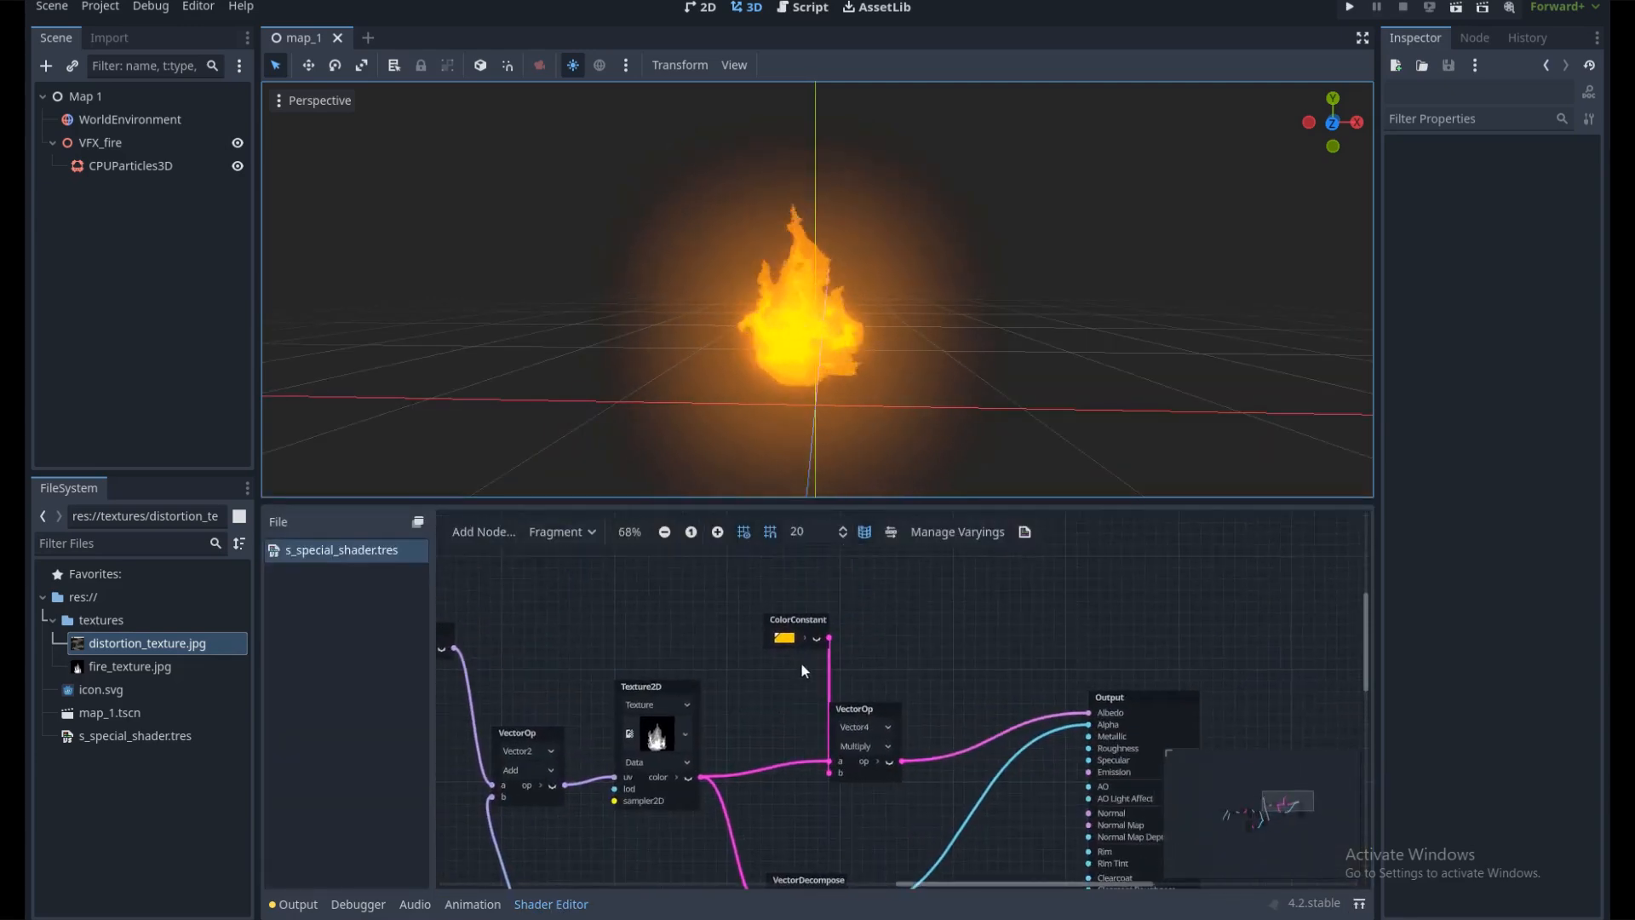
pyautogui.moveTo(797, 617); pyautogui.dragTo(764, 645)
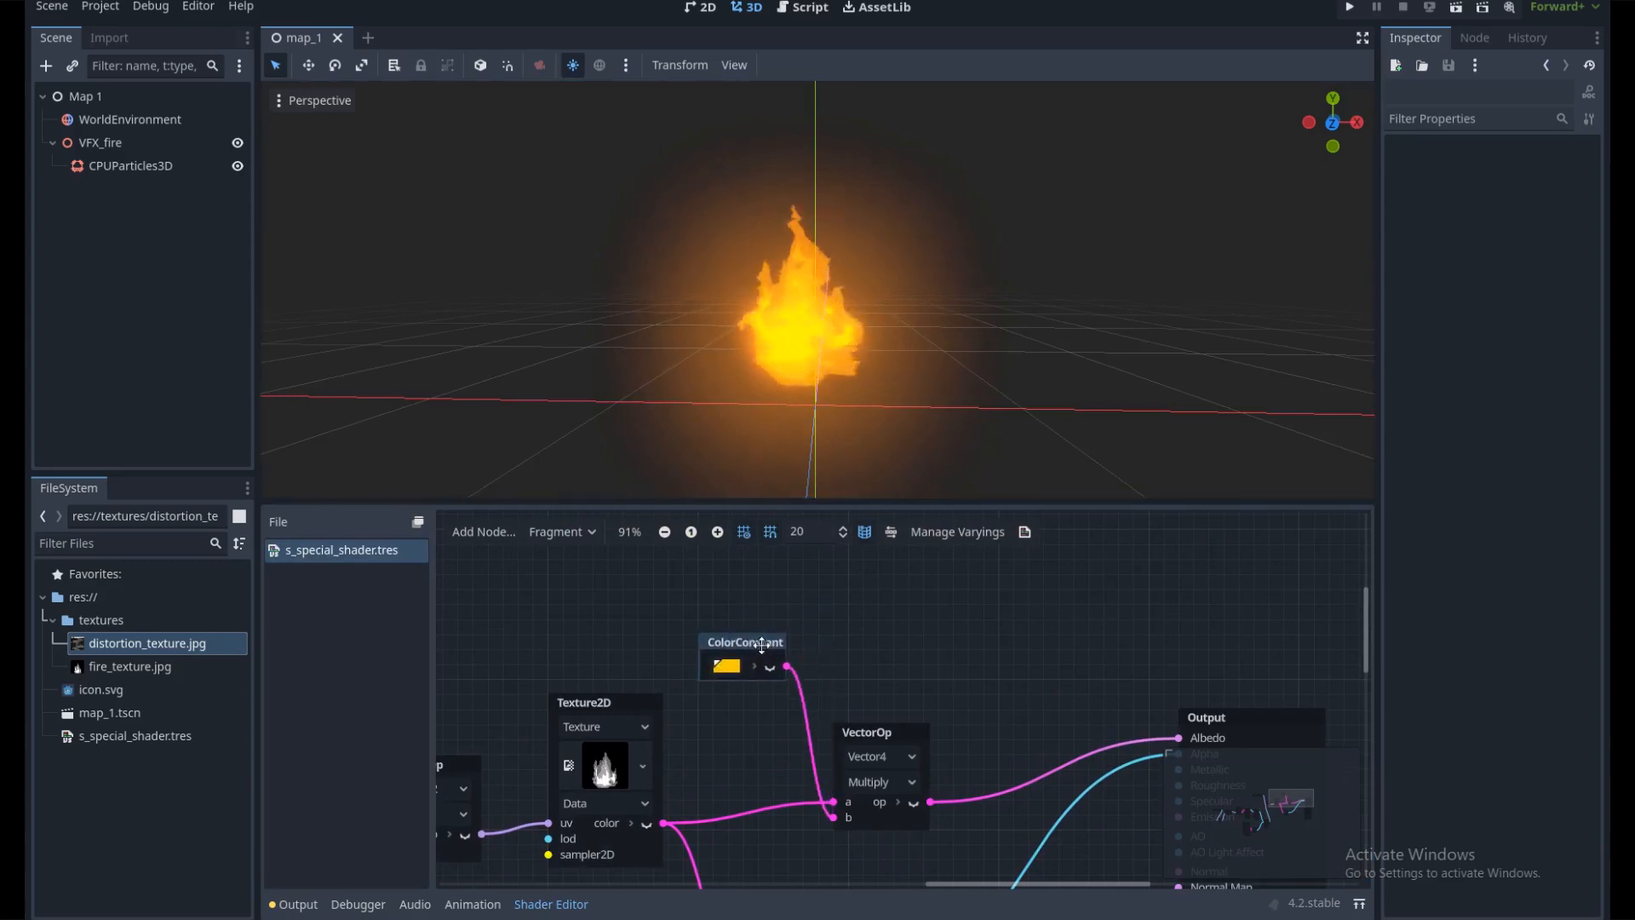
pyautogui.press('Delete')
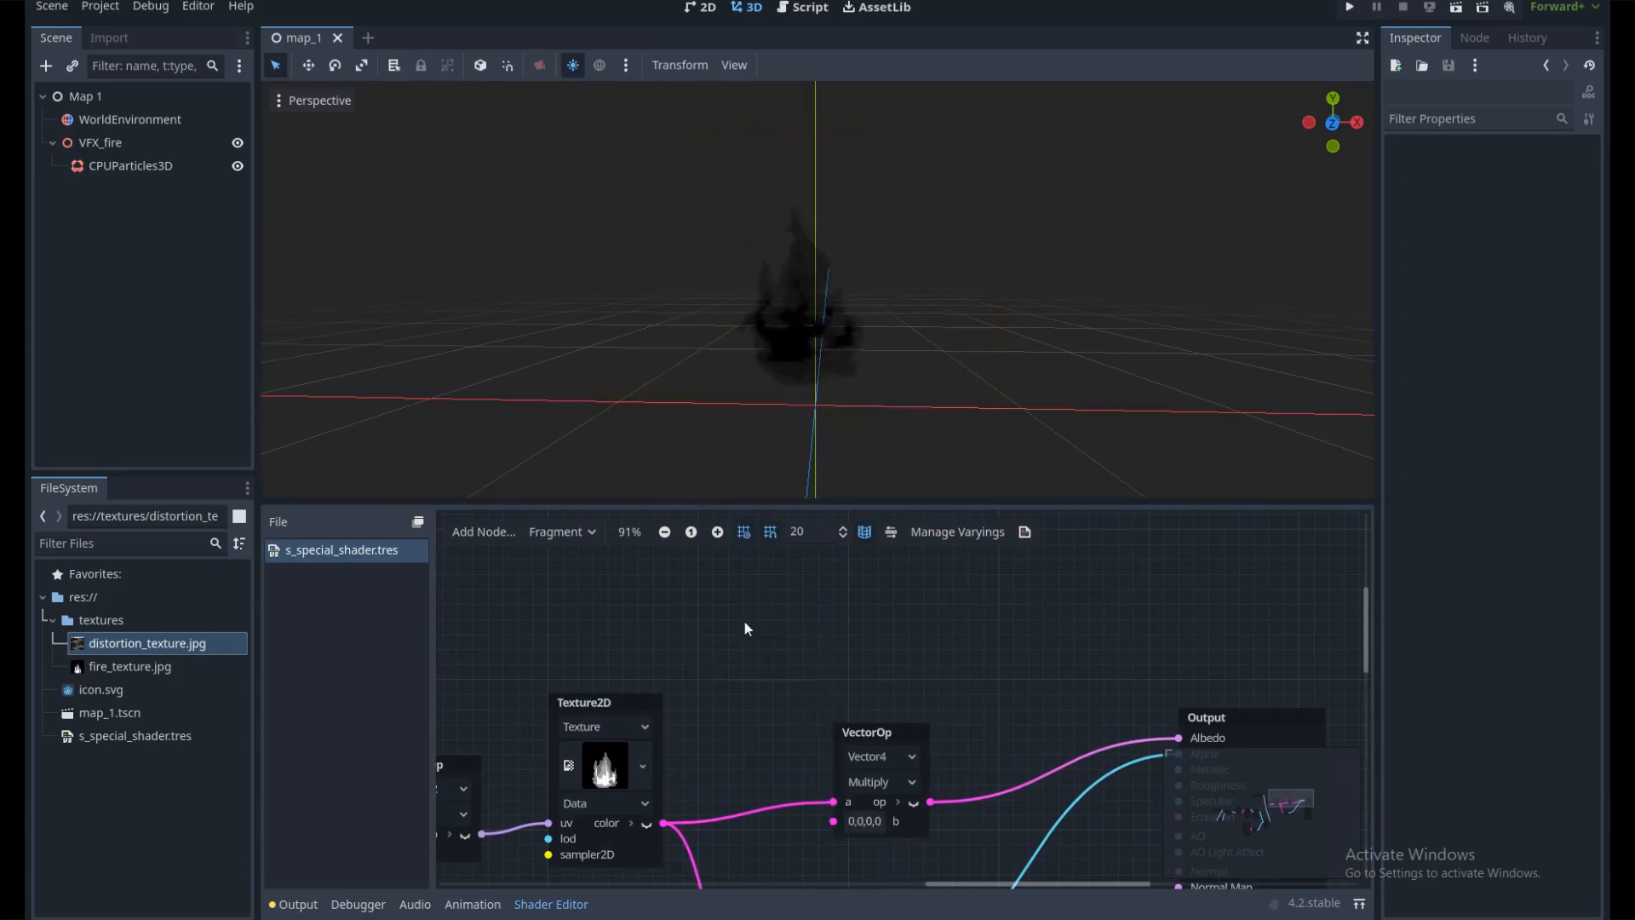
# Add an Input node set to color above the fire texture and connect it to the Vector4 Multiply node's b input
pyautogui.rightClick(744, 617)
pyautogui.write('input')
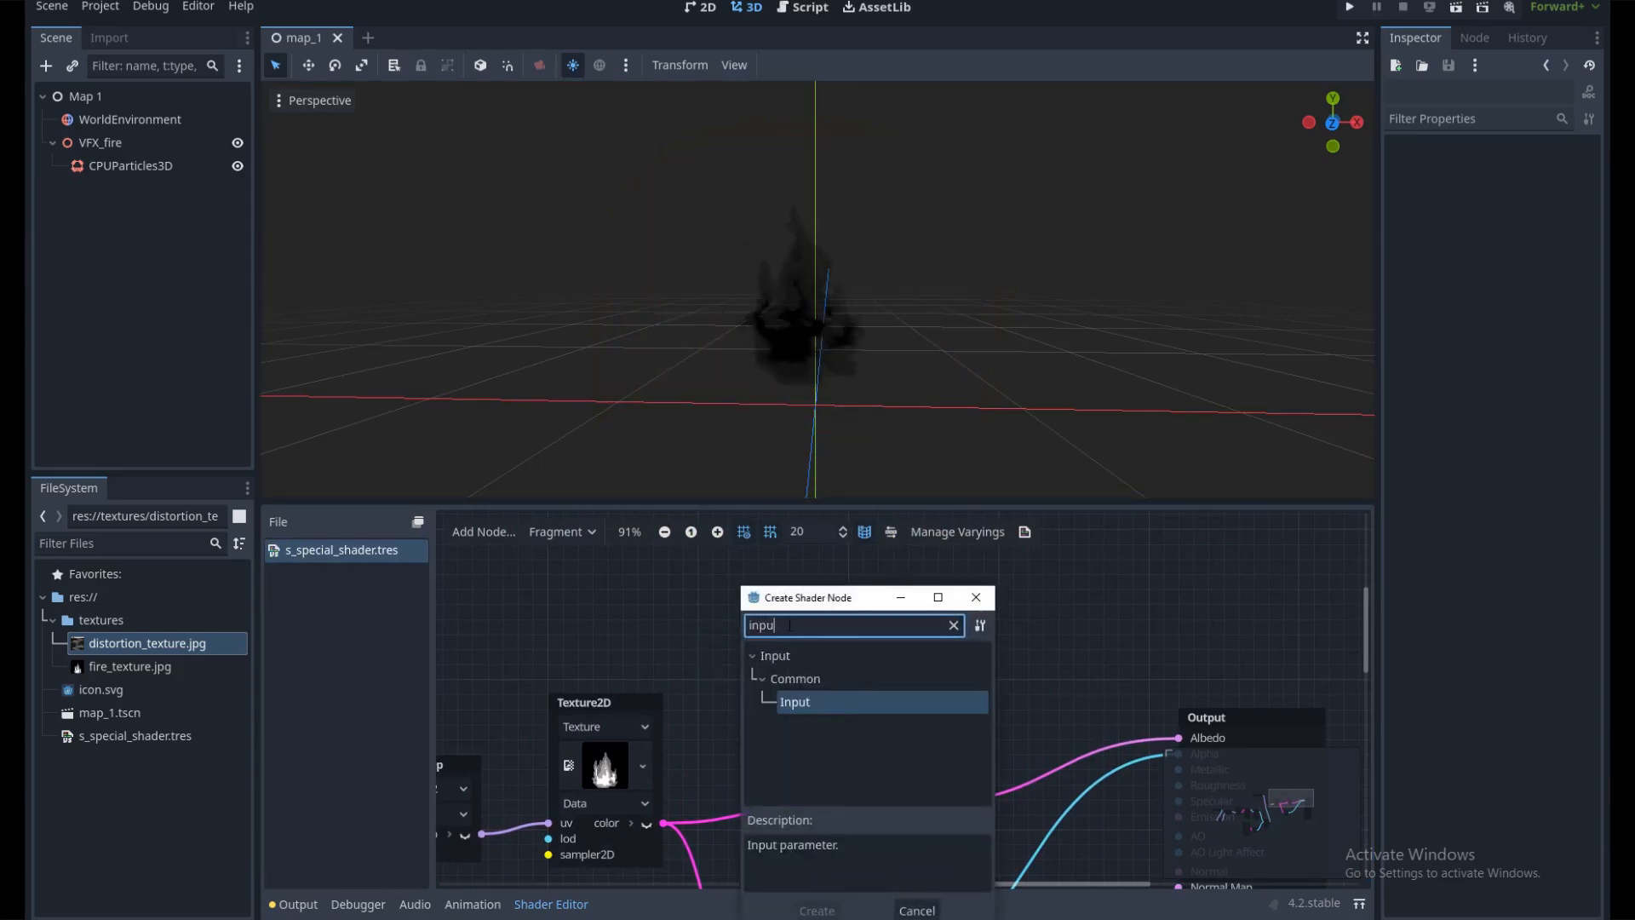
pyautogui.doubleClick(827, 696)
pyautogui.moveTo(777, 612); pyautogui.dragTo(705, 579)
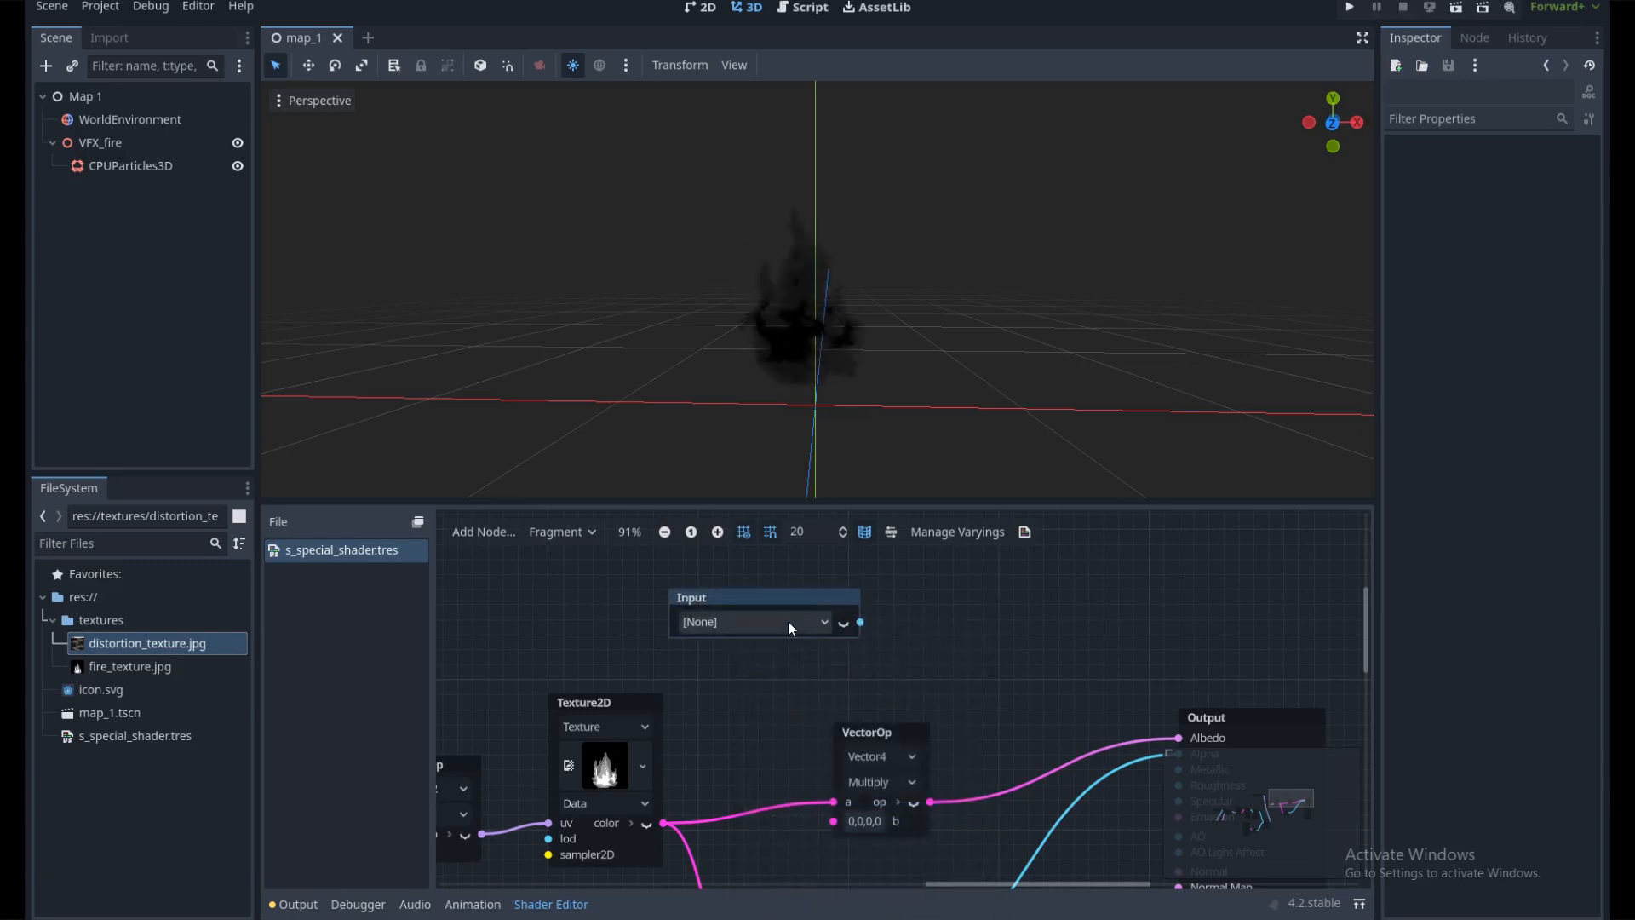
pyautogui.click(809, 620)
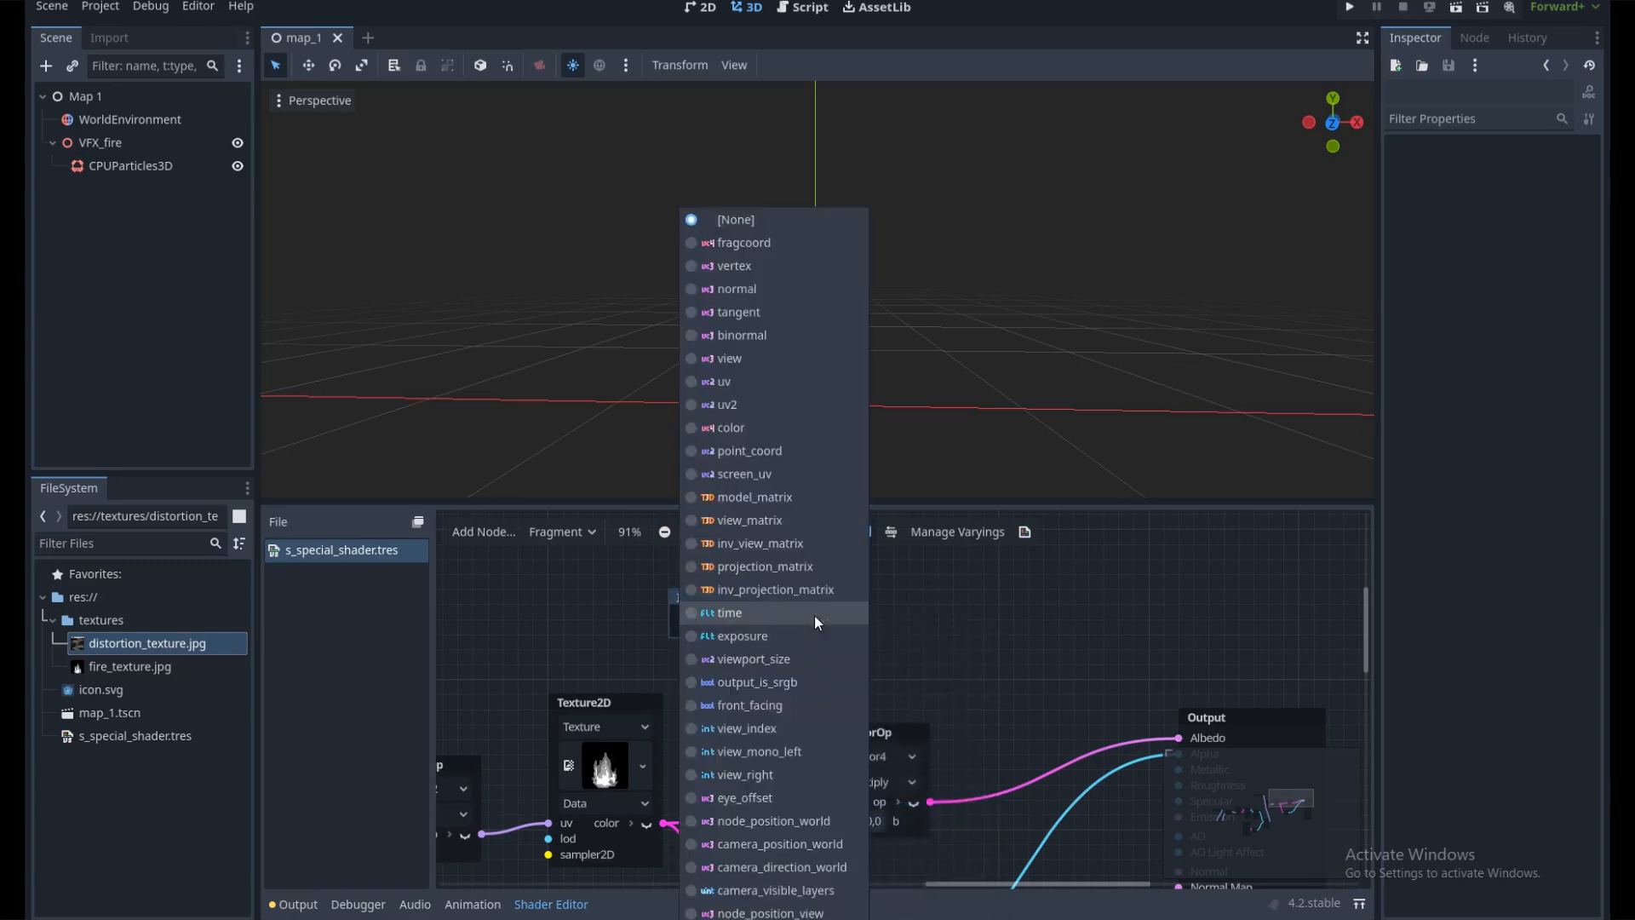
pyautogui.click(732, 427)
pyautogui.moveTo(875, 622); pyautogui.dragTo(815, 815)
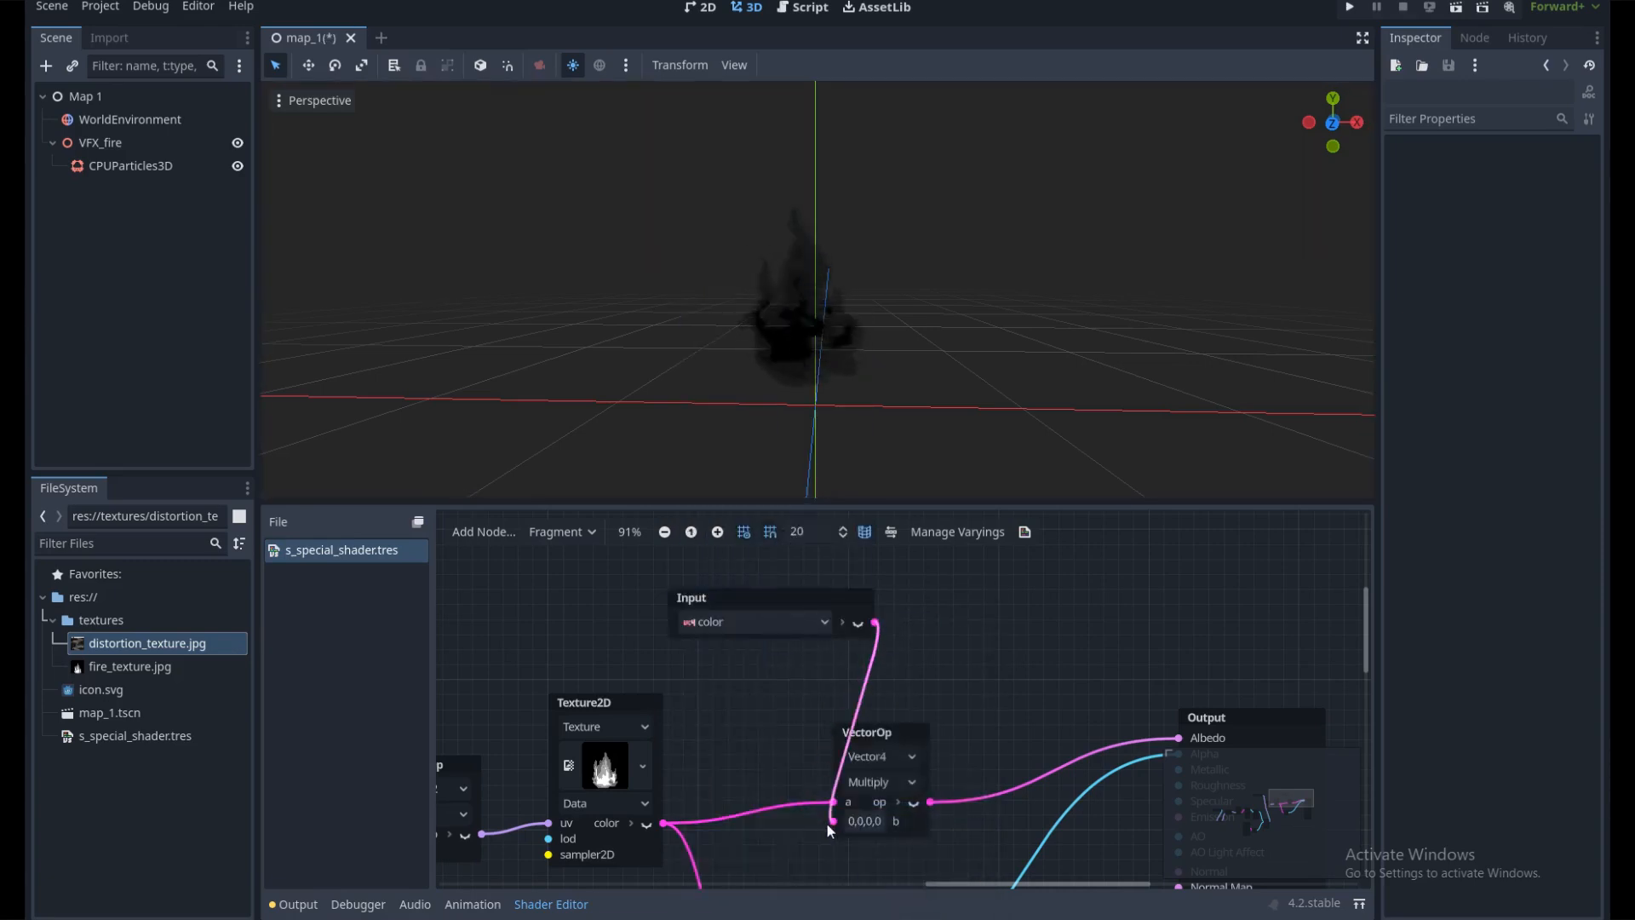
# Add a Vector2Parameter node beside the Vector2 Multiply node that drives the panning offset
pyautogui.scroll(-5, 895, 681)
pyautogui.moveTo(893, 682); pyautogui.dragTo(968, 639, button='middle')
pyautogui.moveTo(853, 721)
pyautogui.mouseDown(button='middle')
pyautogui.moveTo(933, 647)
pyautogui.moveTo(1179, 667)
pyautogui.mouseUp(button='middle')
pyautogui.scroll(3, 824, 744)
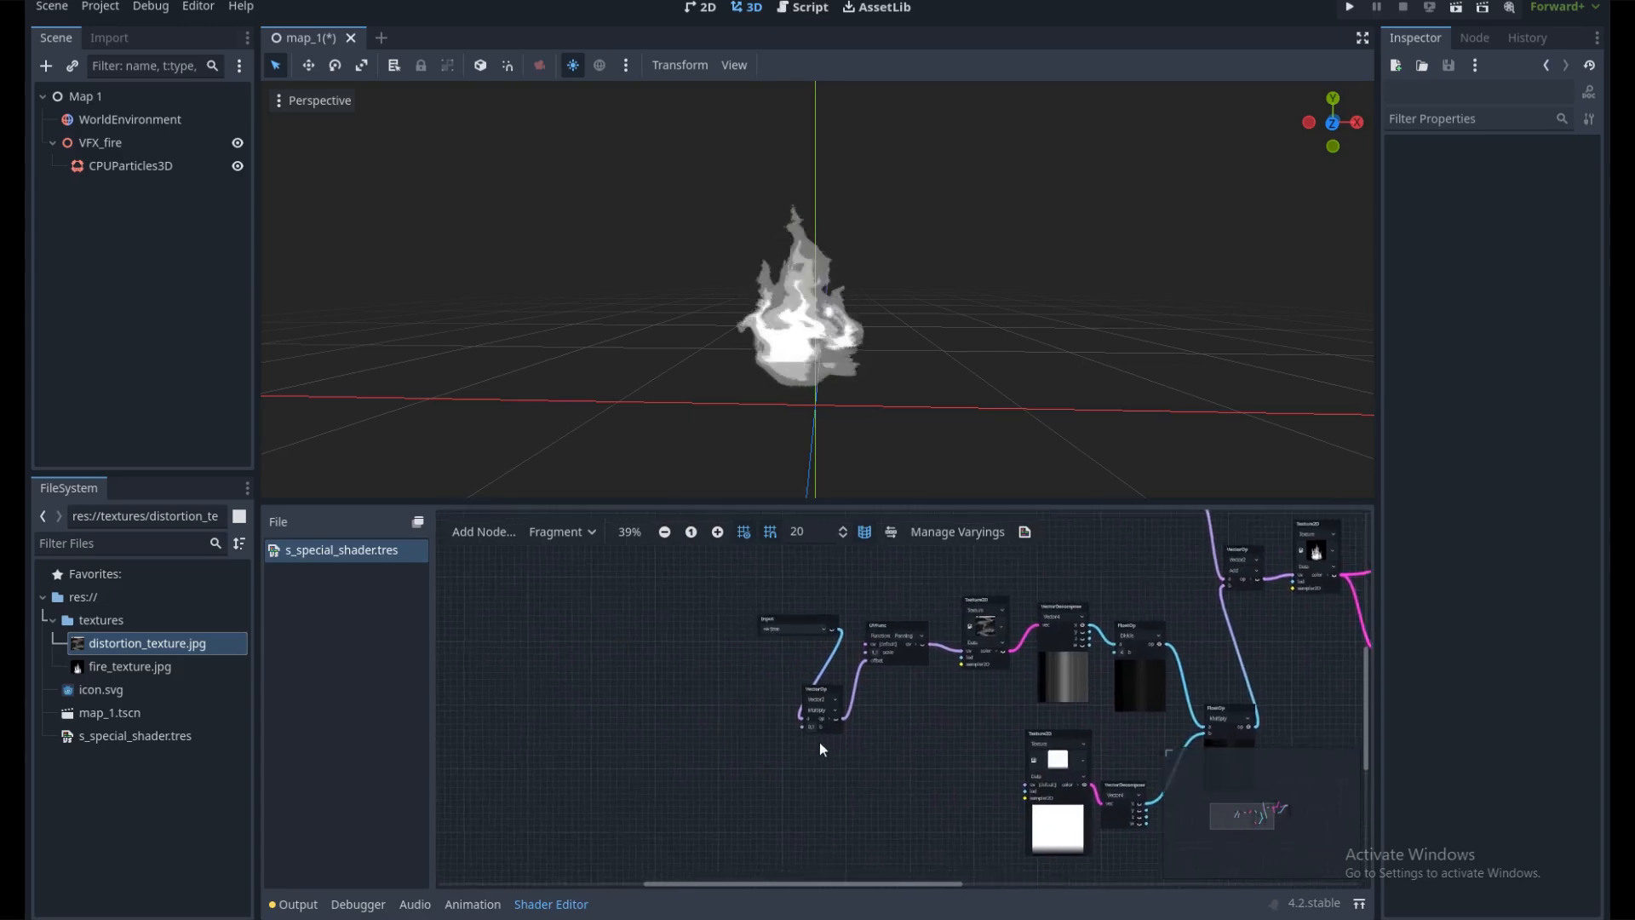
pyautogui.scroll(2, 756, 739)
pyautogui.rightClick(756, 739)
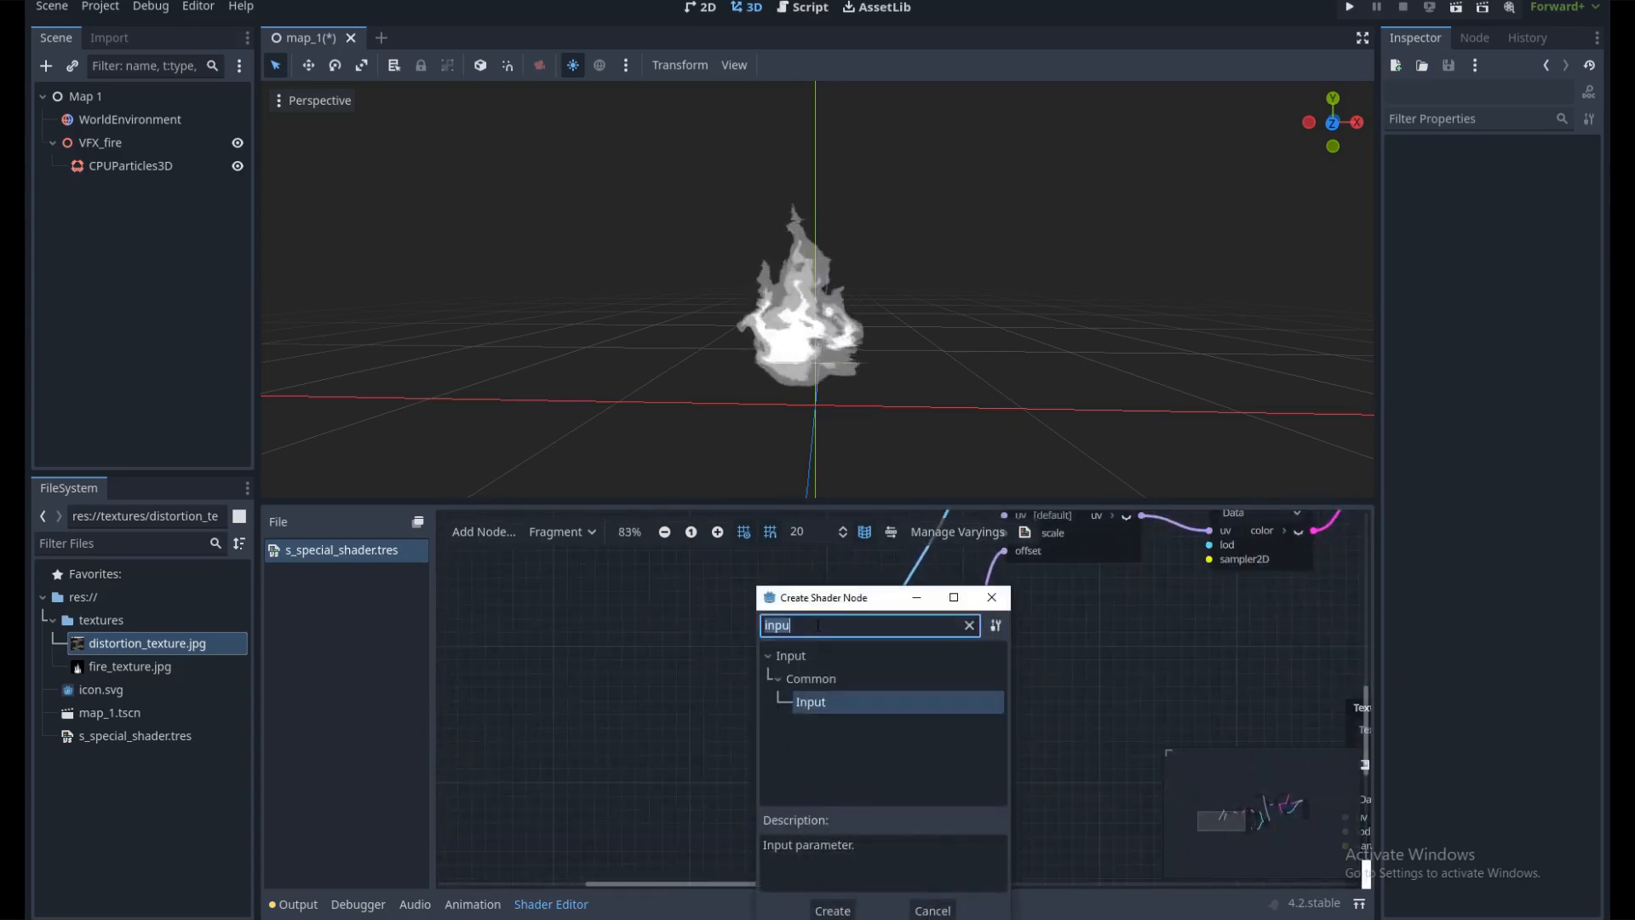
pyautogui.write('vector2')
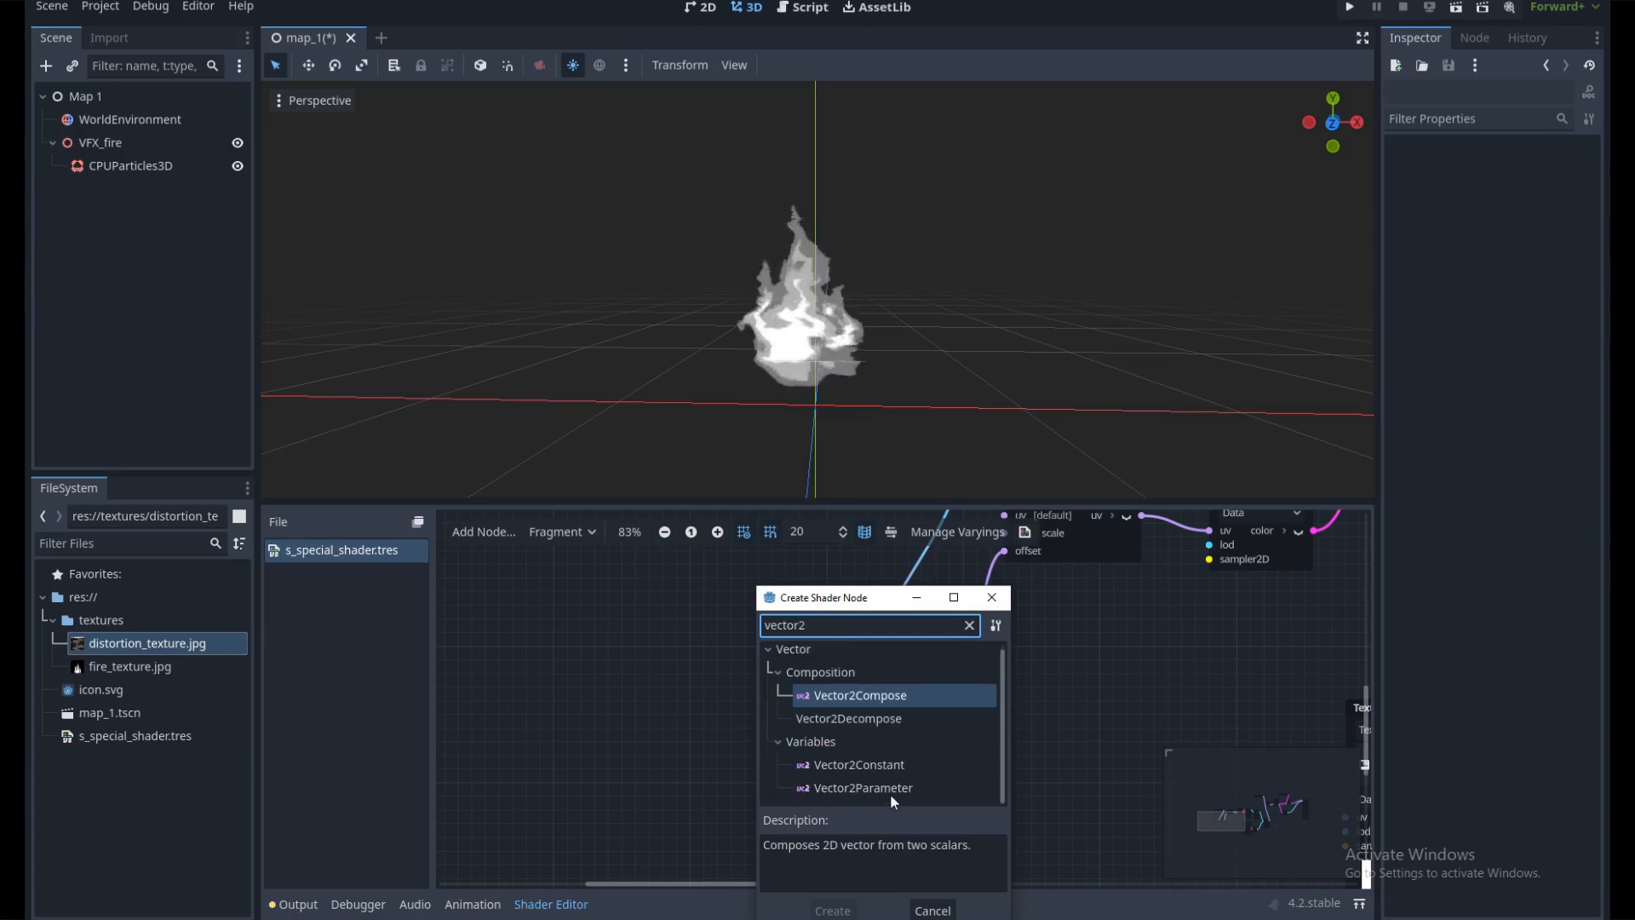
pyautogui.doubleClick(890, 790)
pyautogui.moveTo(860, 746); pyautogui.dragTo(727, 712)
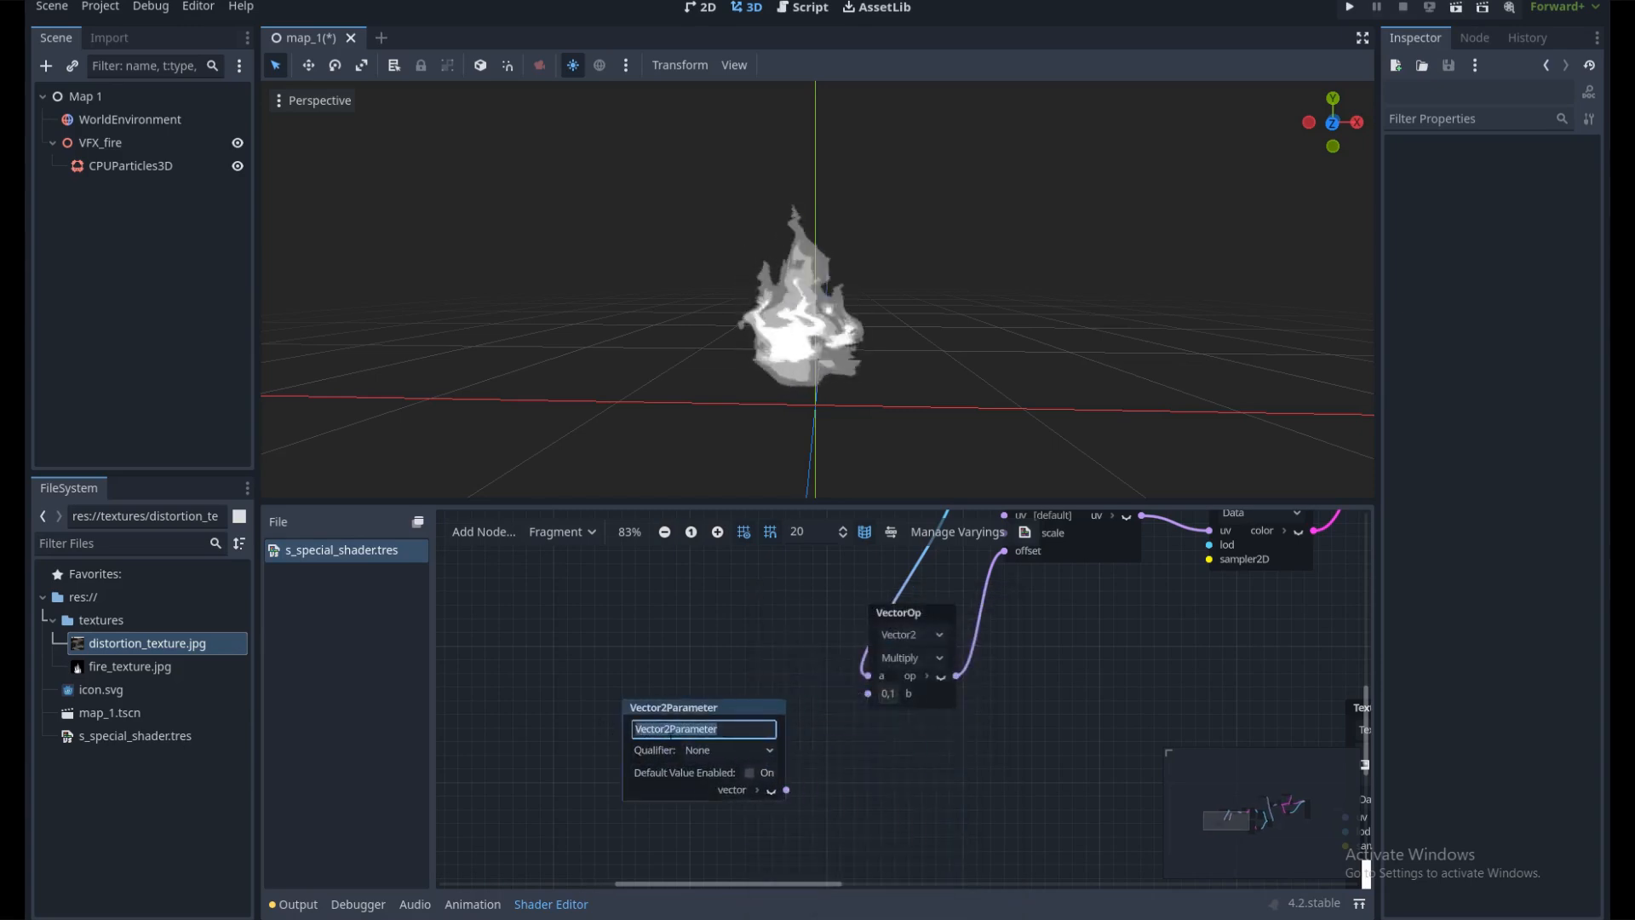
# Name the Vector2 parameter Speed and connect its vector output to the Vector2 Multiply node's b input
pyautogui.click(671, 730)
pyautogui.write('Speed')
pyautogui.press('Return')
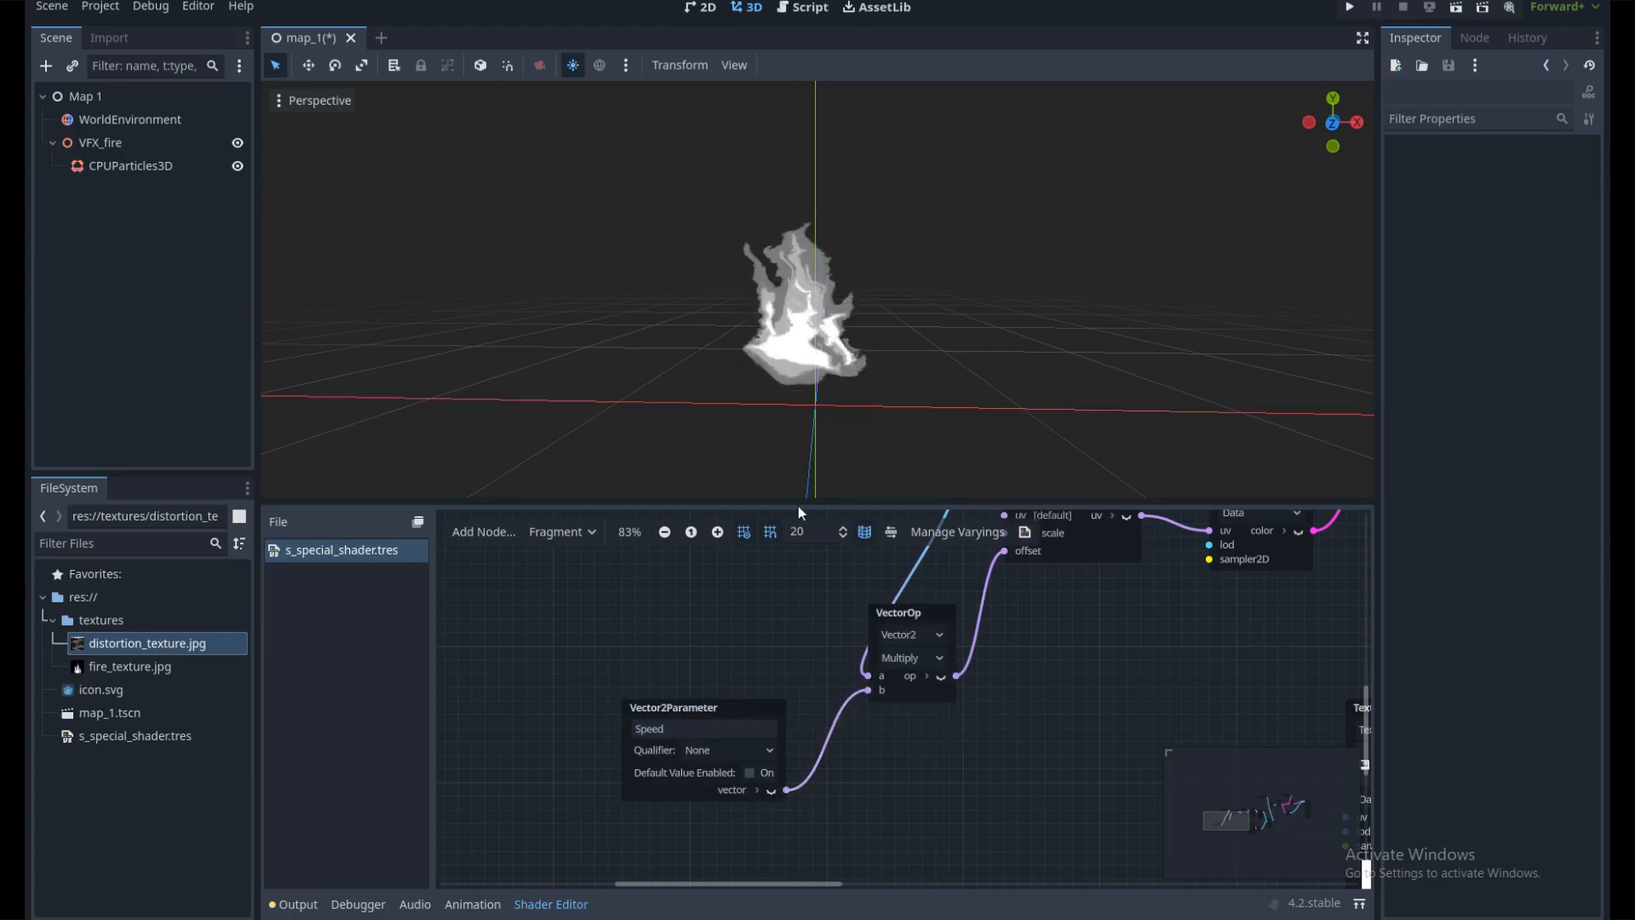
# Hide the shader editor and set the Speed shader parameter's y to 1 in the CPUParticles3D material override
pyautogui.click(553, 905)
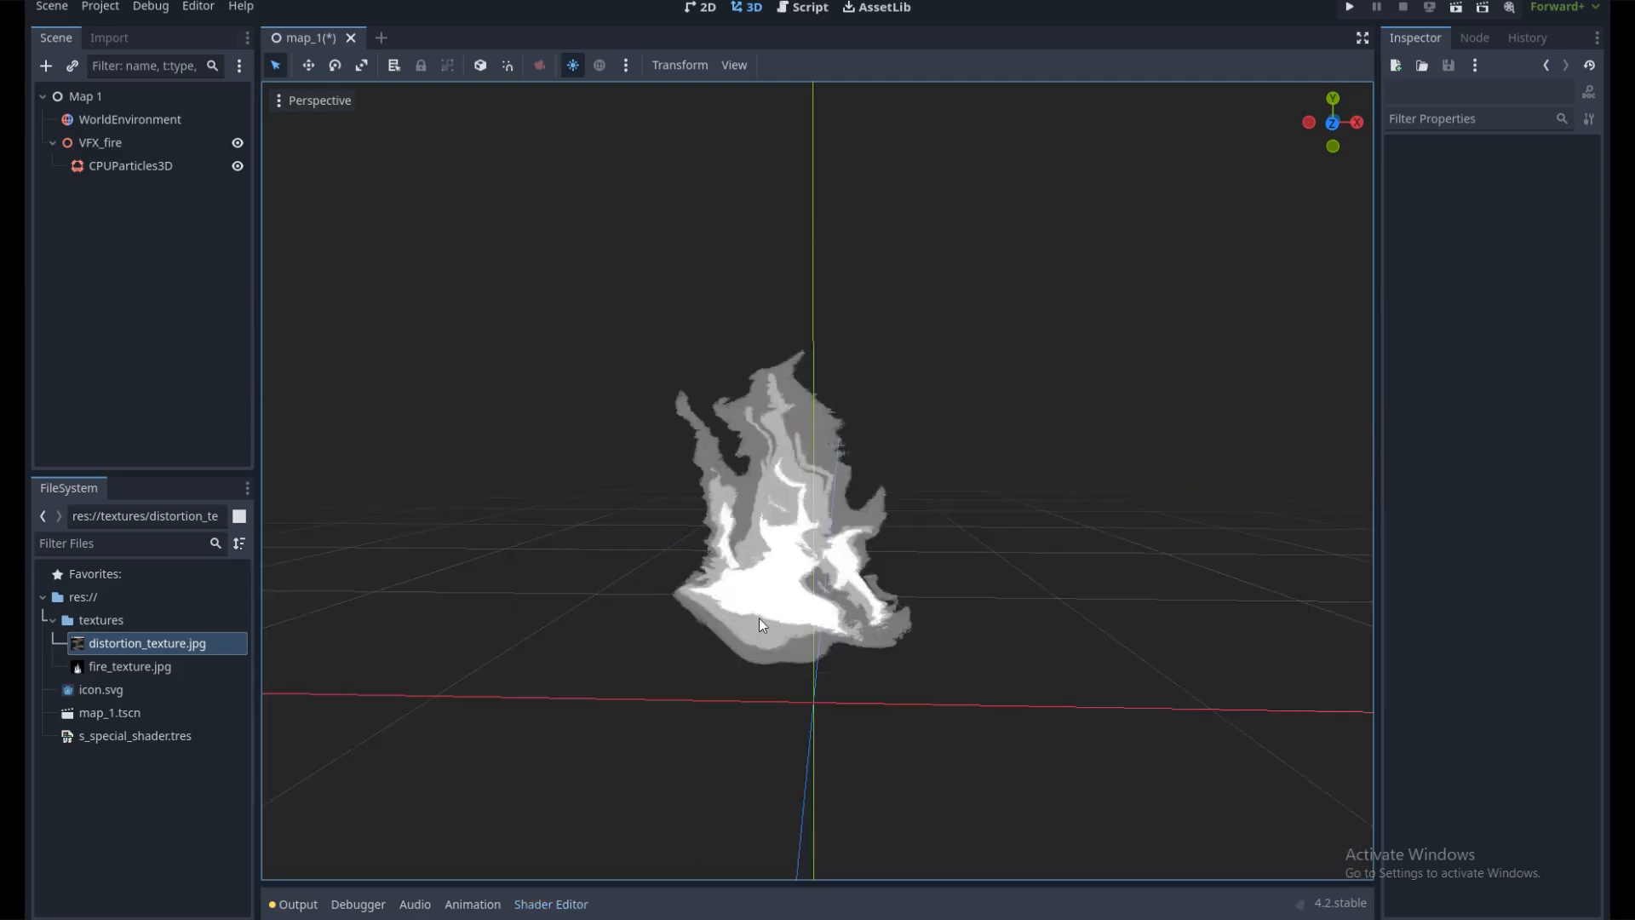
pyautogui.click(156, 170)
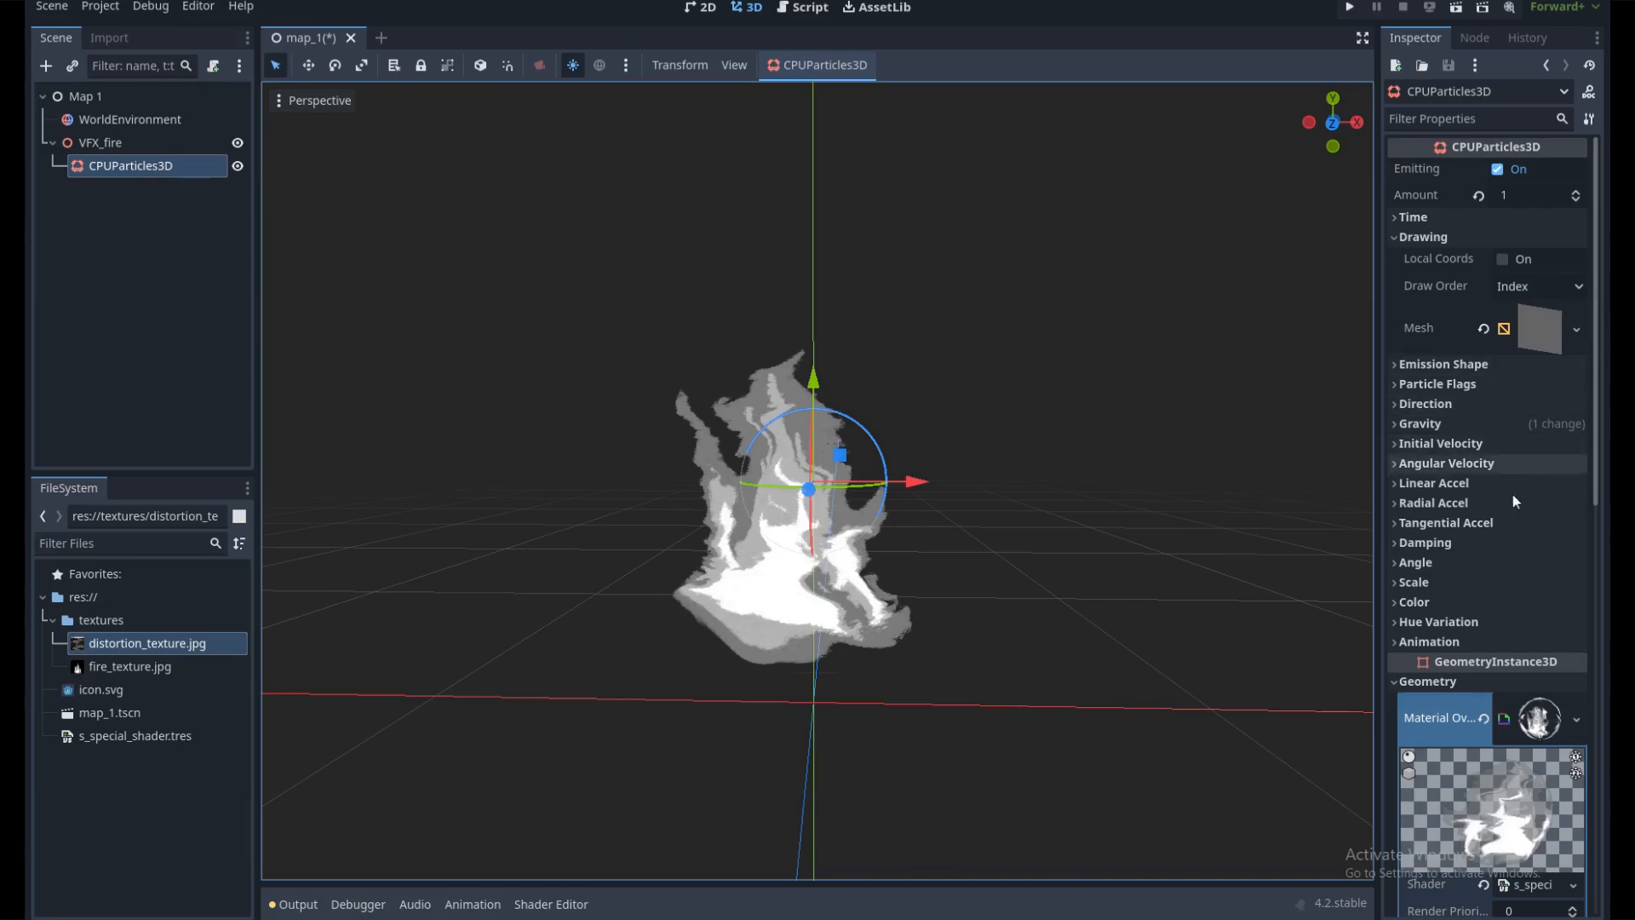
pyautogui.scroll(-5, 1521, 482)
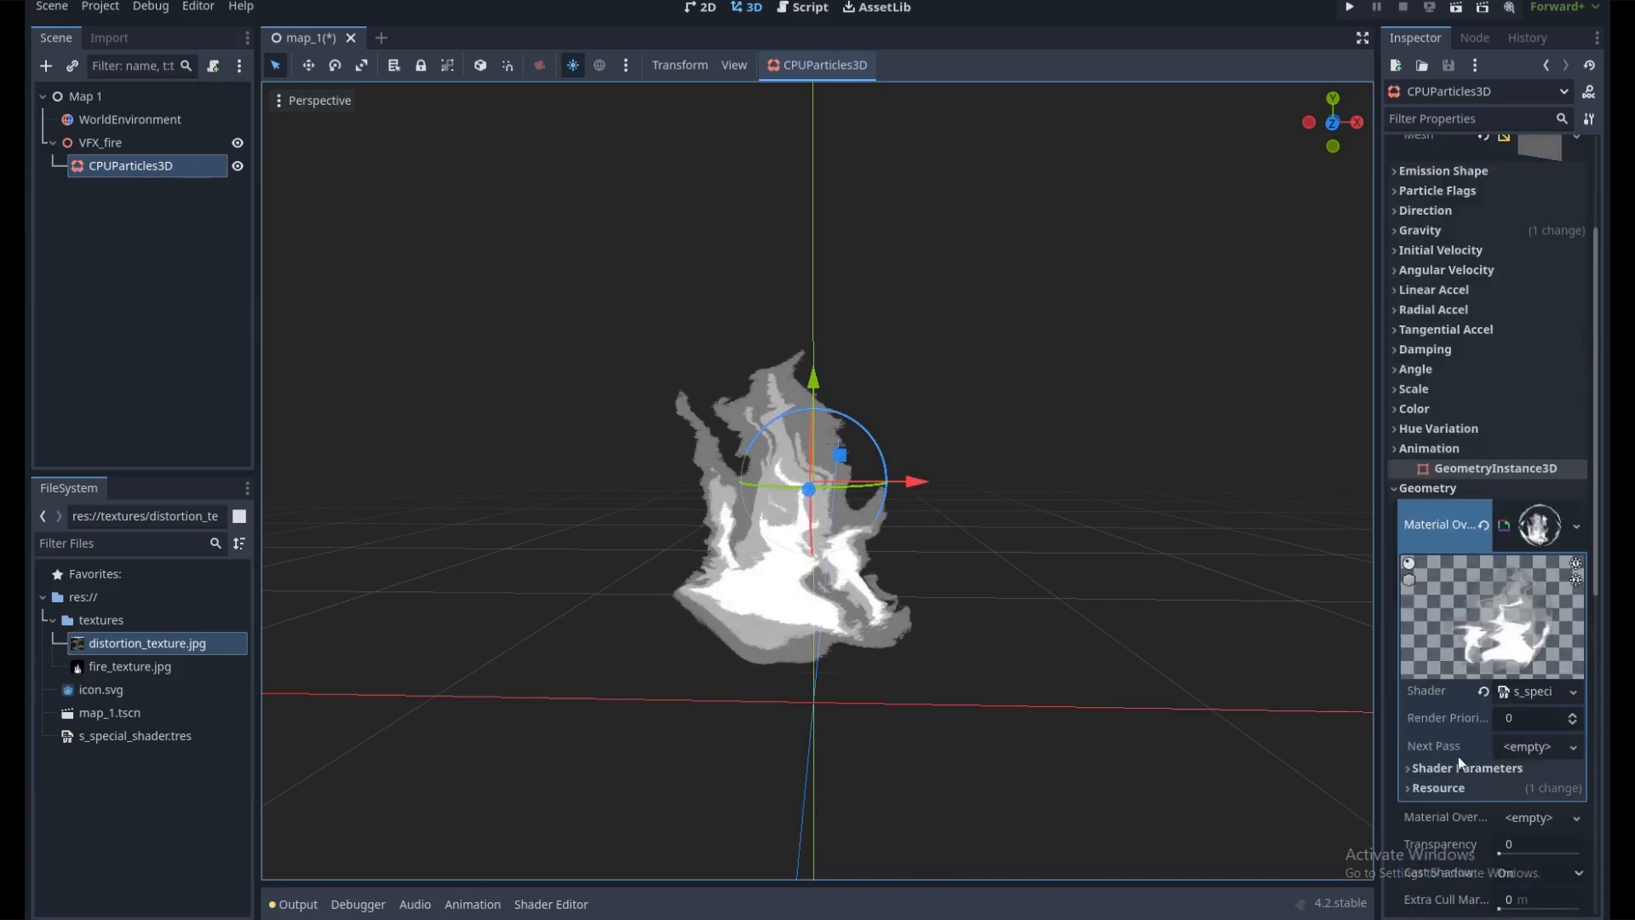
pyautogui.click(1413, 769)
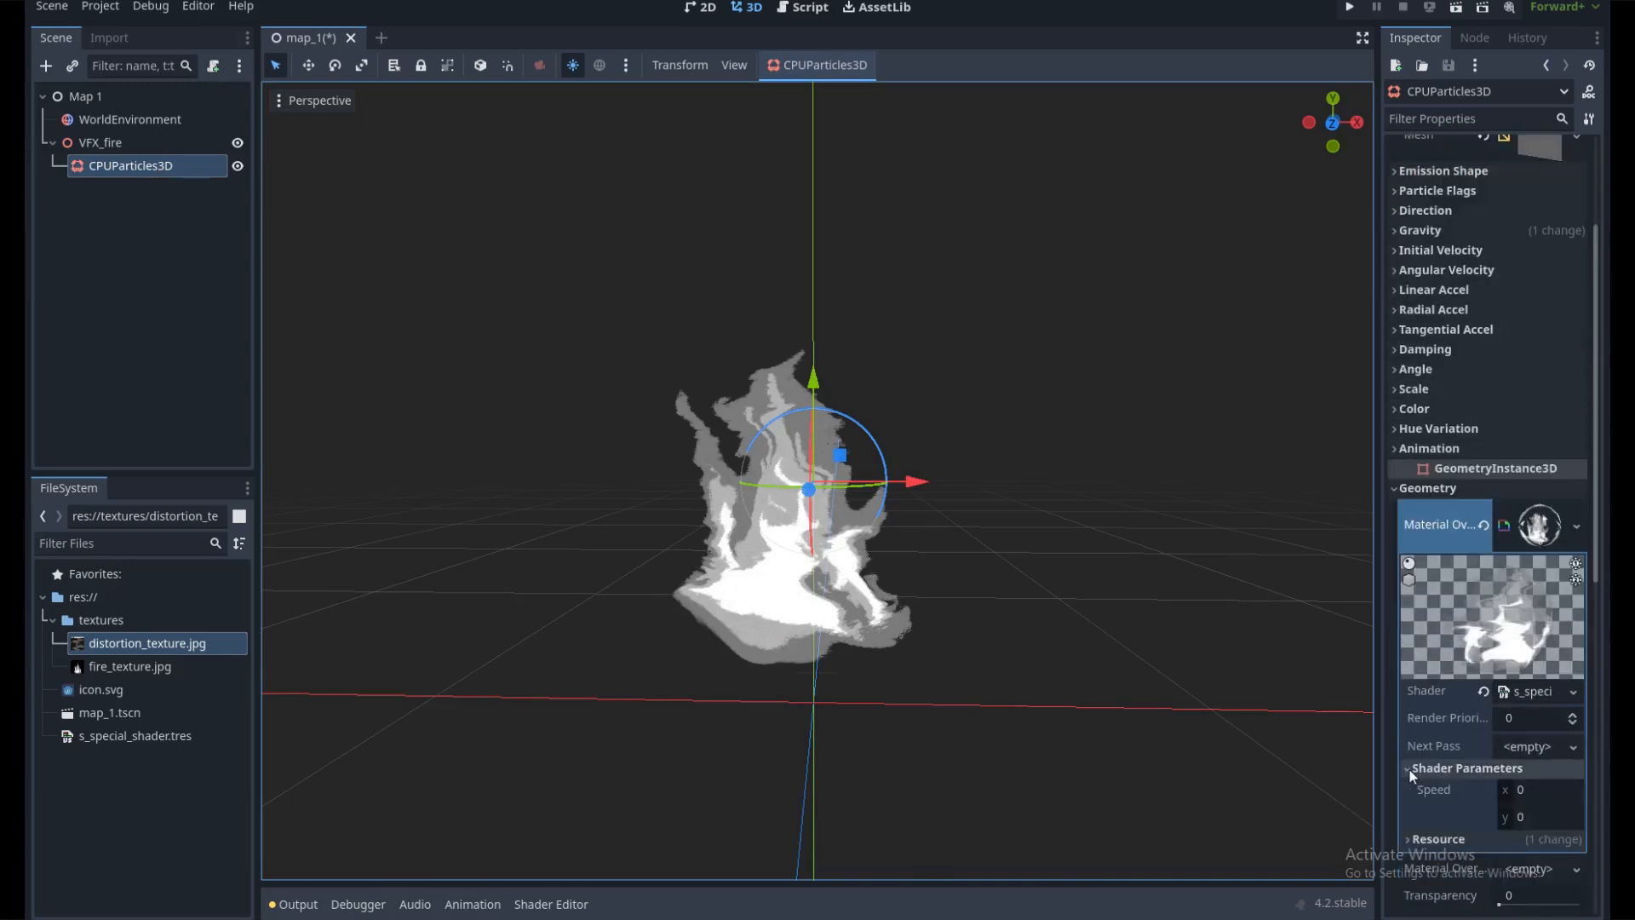
pyautogui.click(1537, 817)
pyautogui.press('Return')
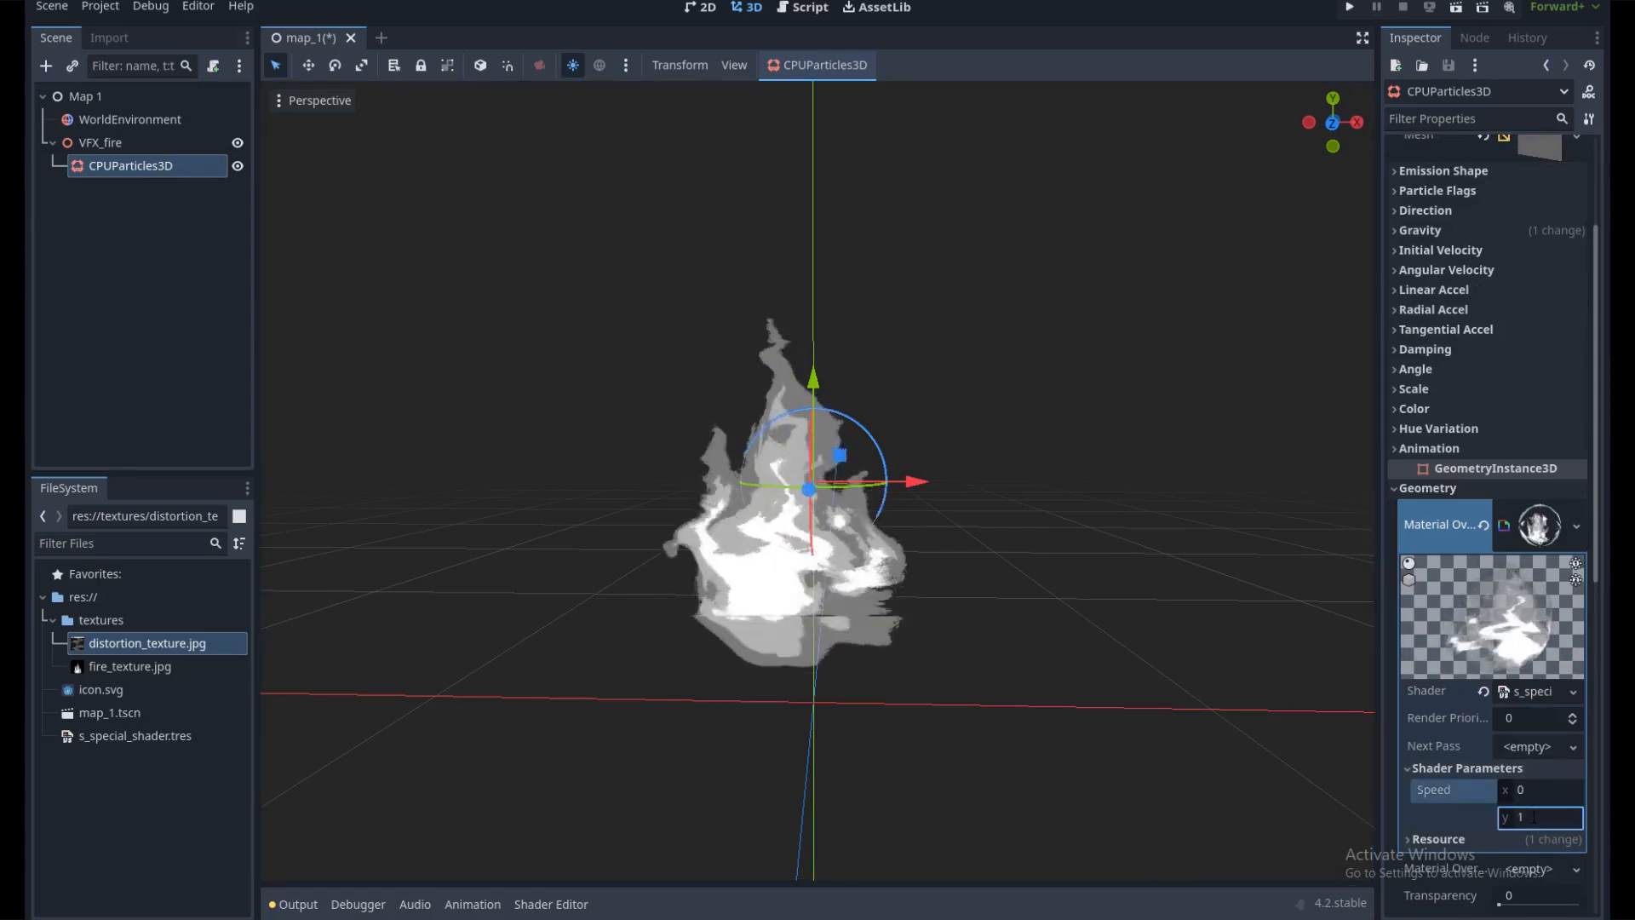
# Set the CPUParticles3D Color to blue 066fff by lowering its red and green values
pyautogui.scroll(3, 1485, 565)
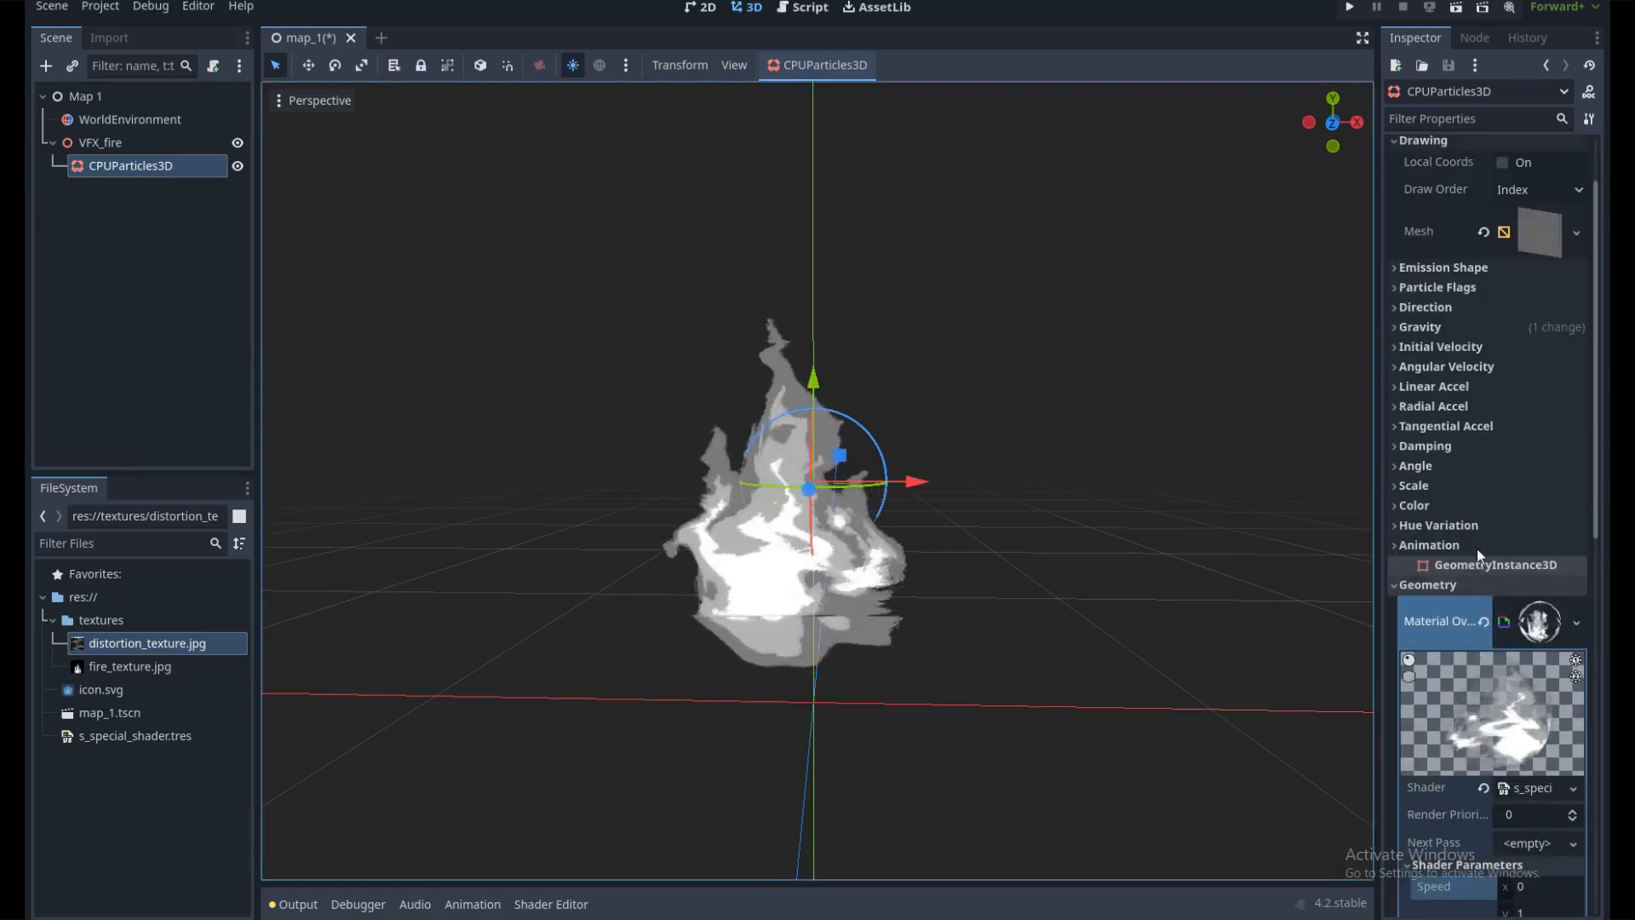
pyautogui.scroll(3, 1453, 432)
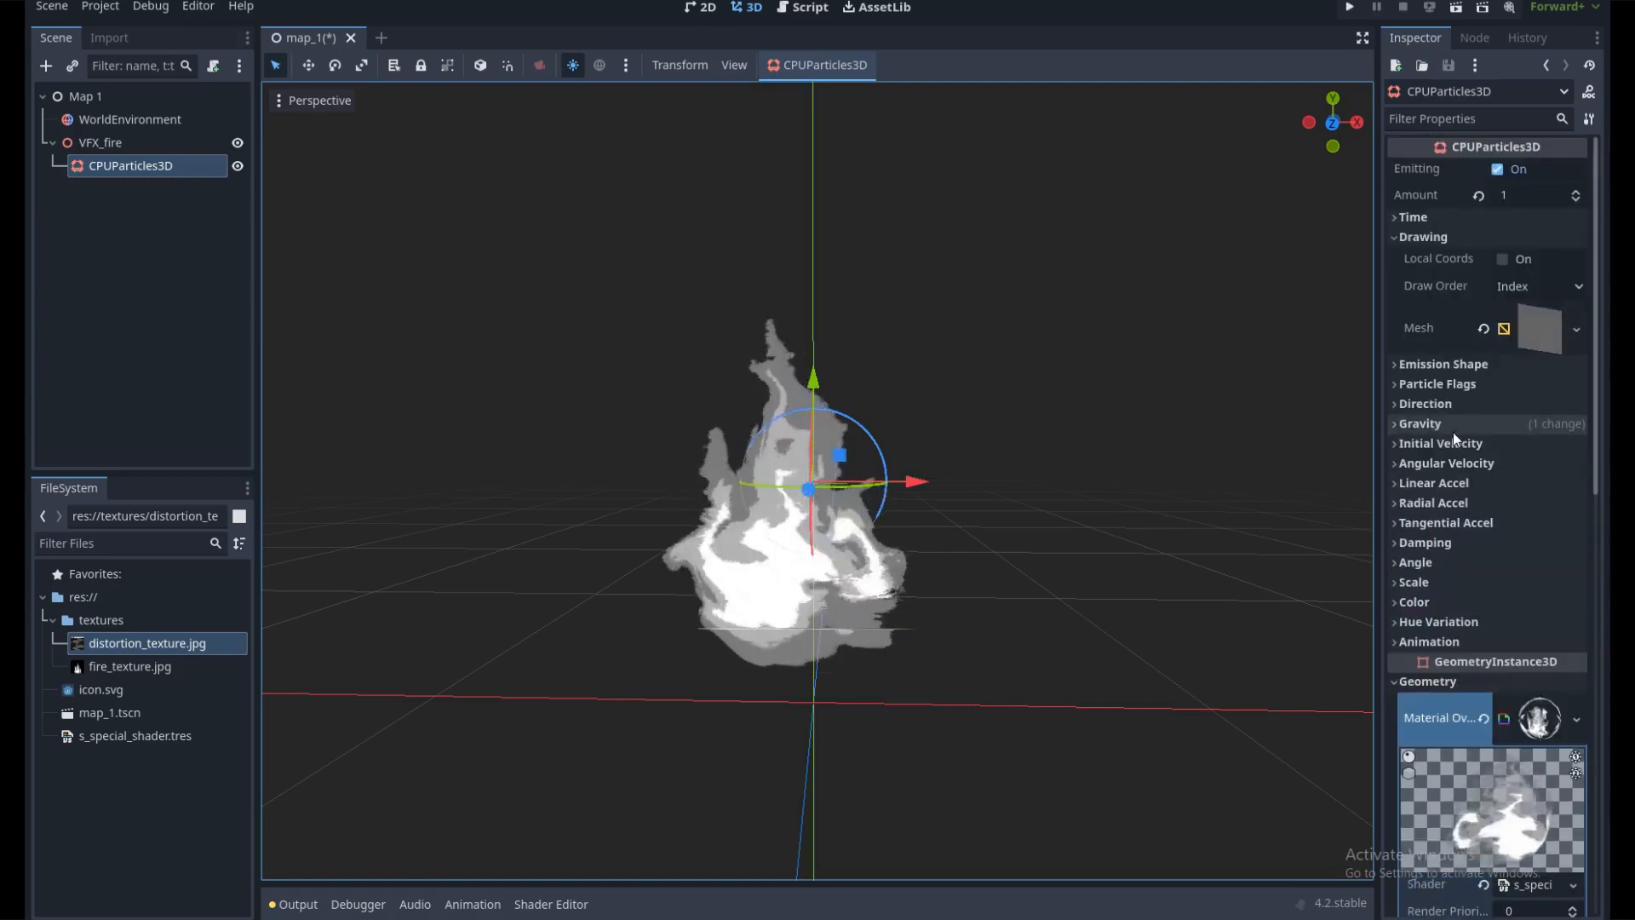
pyautogui.click(1409, 602)
pyautogui.click(1516, 624)
pyautogui.moveTo(1475, 451); pyautogui.dragTo(1442, 448)
pyautogui.moveTo(1445, 424); pyautogui.dragTo(1387, 426)
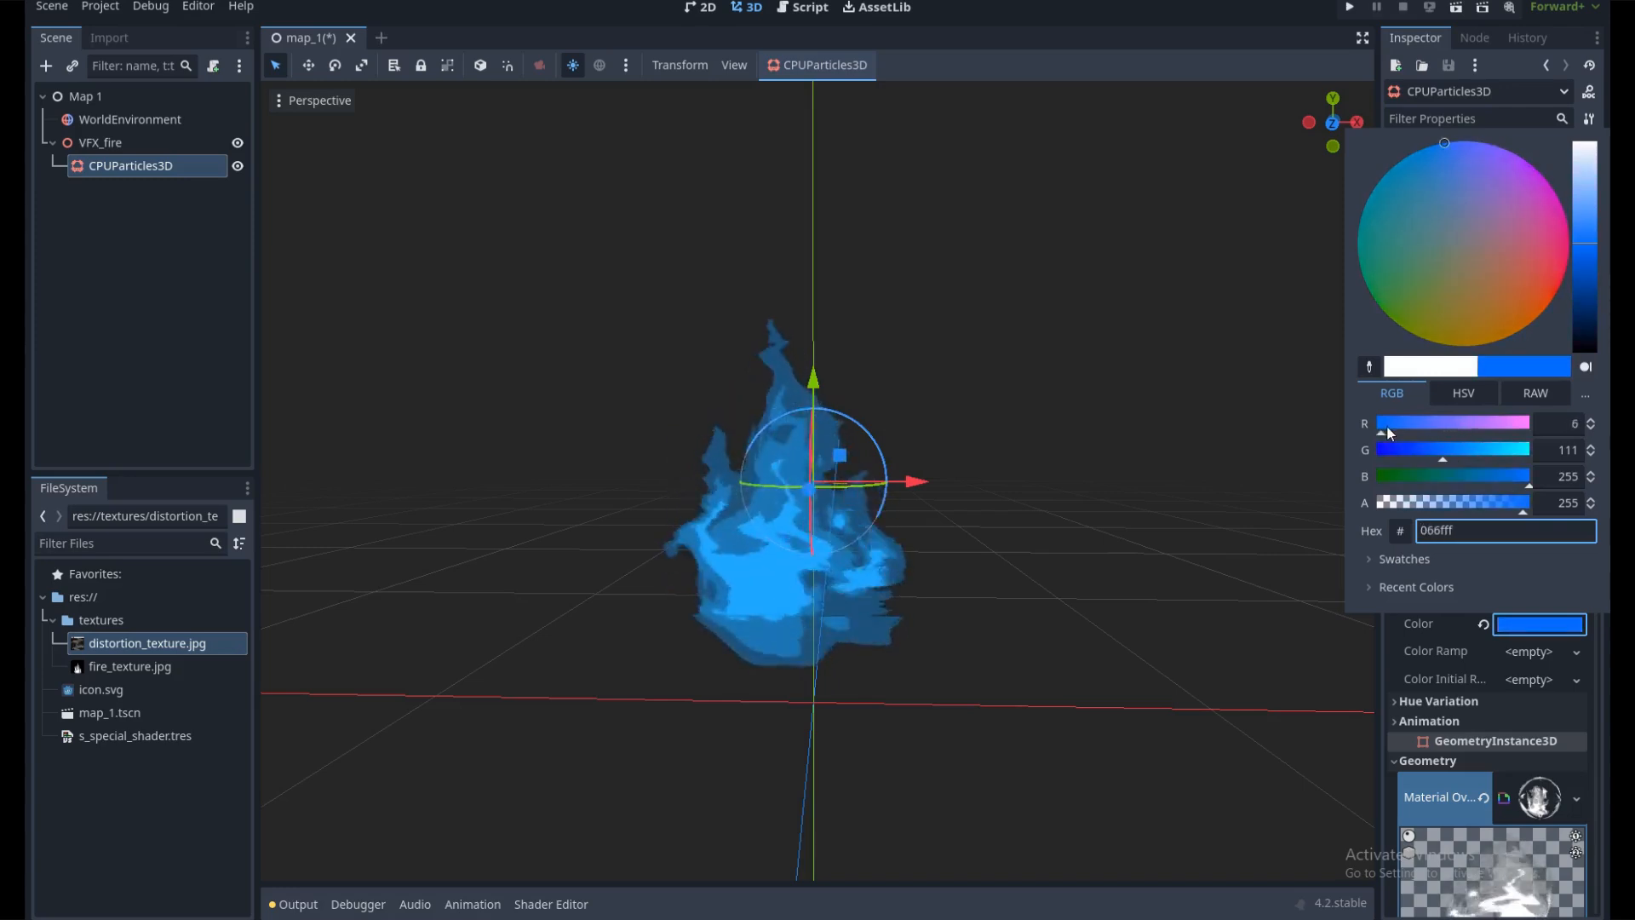
# Set the CPUParticles3D Color to raw values R 4, G 0.8 and B 0, and deselect the particles node
pyautogui.click(1536, 393)
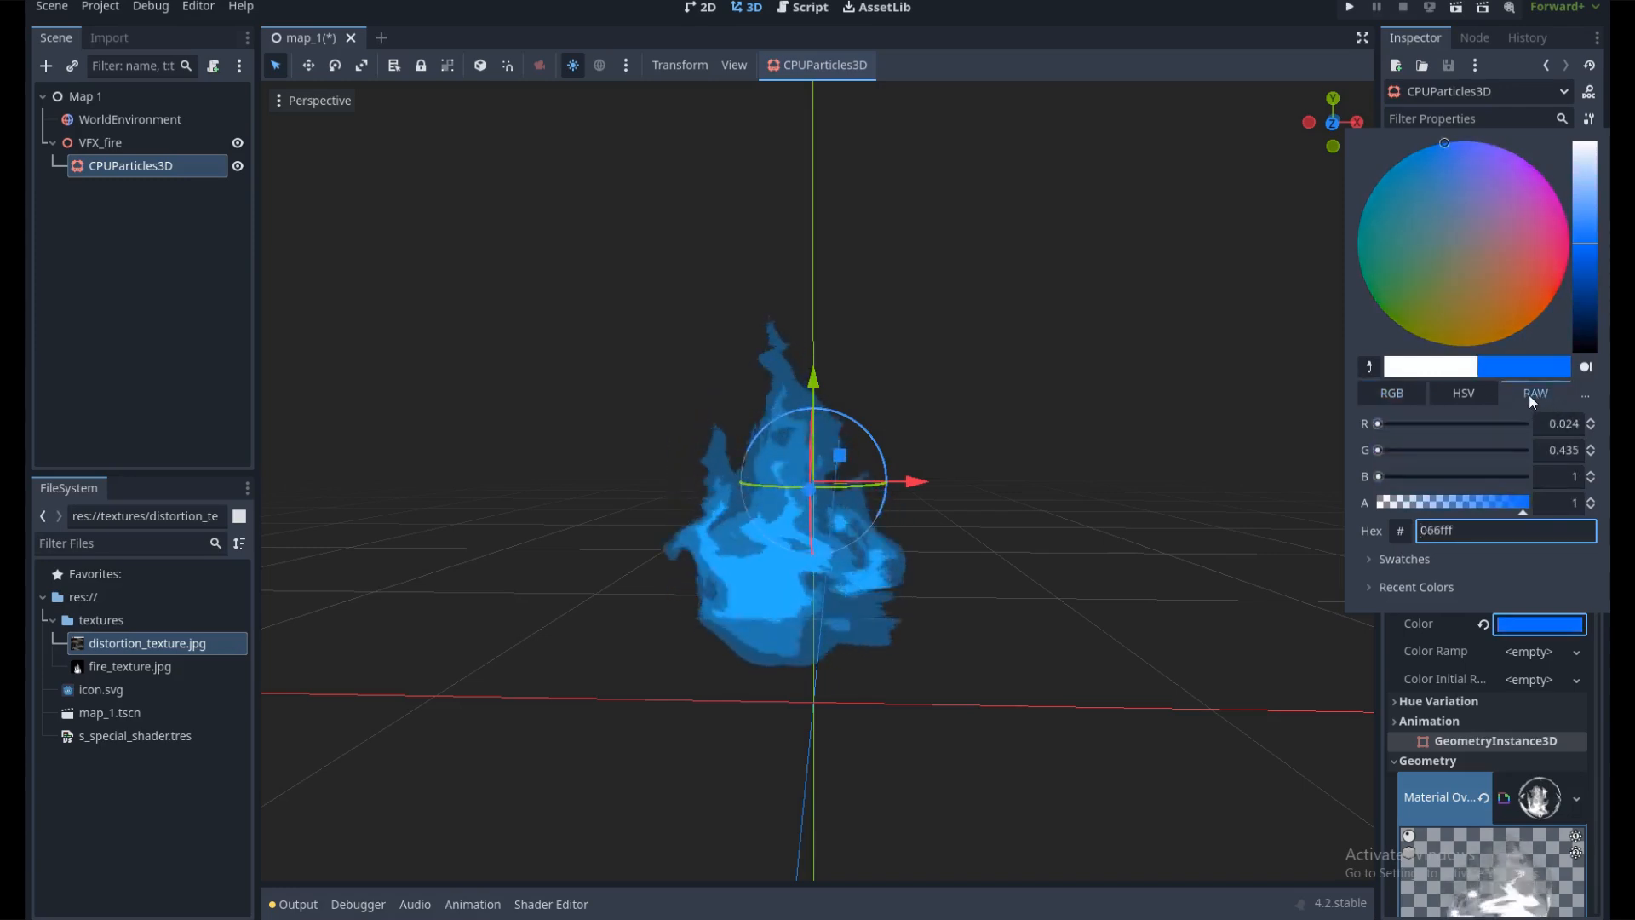
pyautogui.click(1540, 424)
pyautogui.write('4')
pyautogui.click(1565, 451)
pyautogui.write('0.')
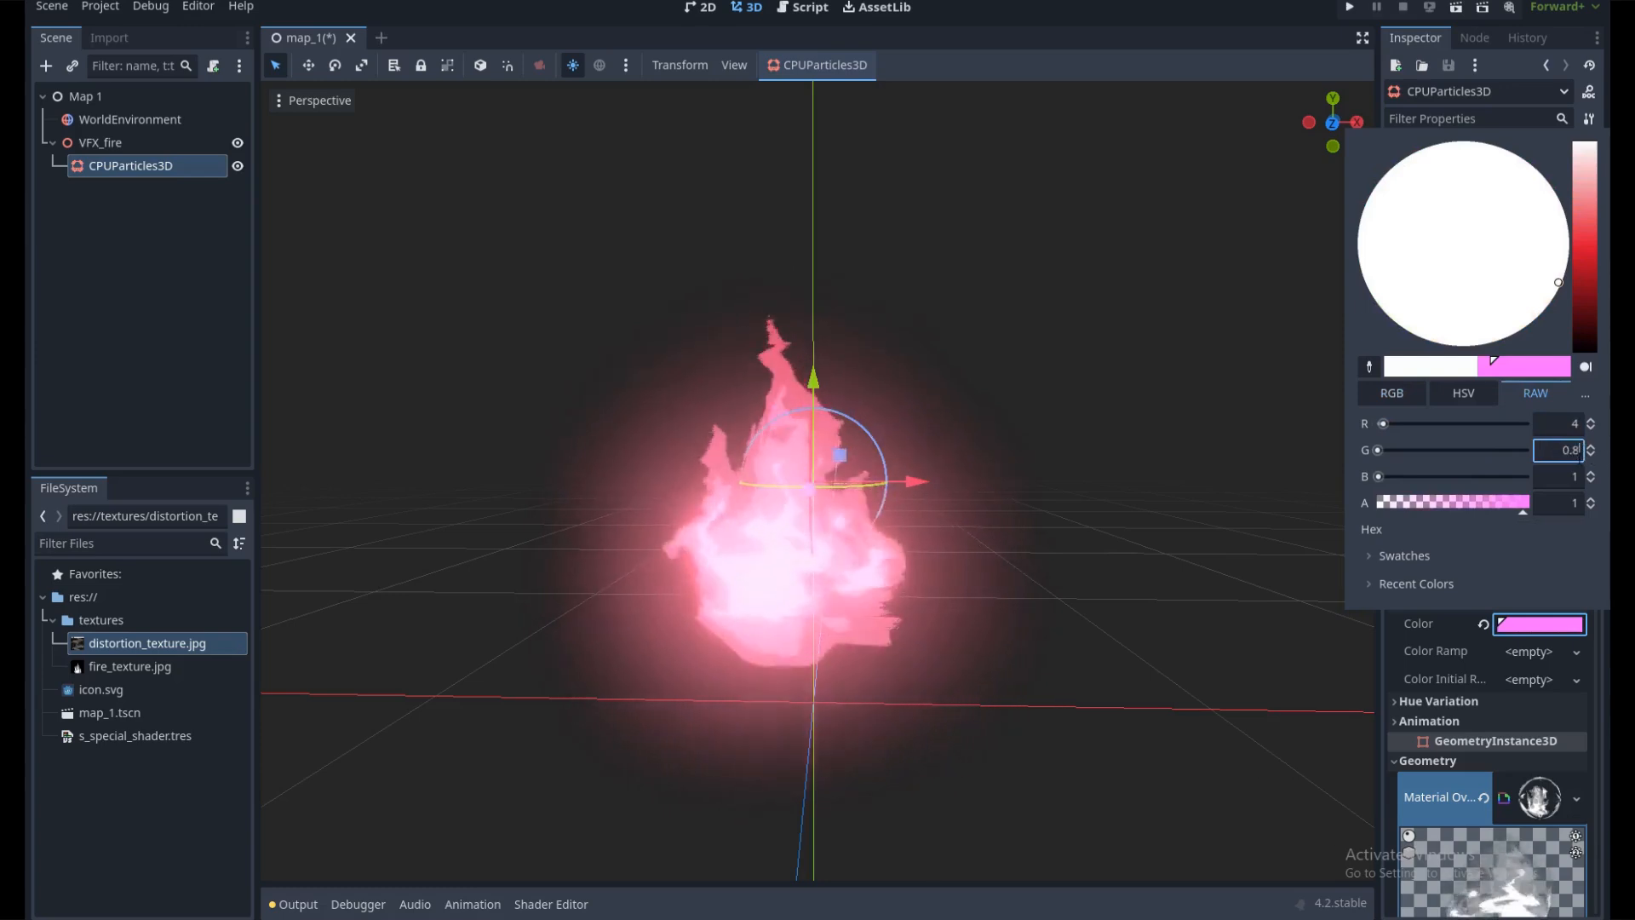
pyautogui.write('8')
pyautogui.click(1571, 477)
pyautogui.write('0')
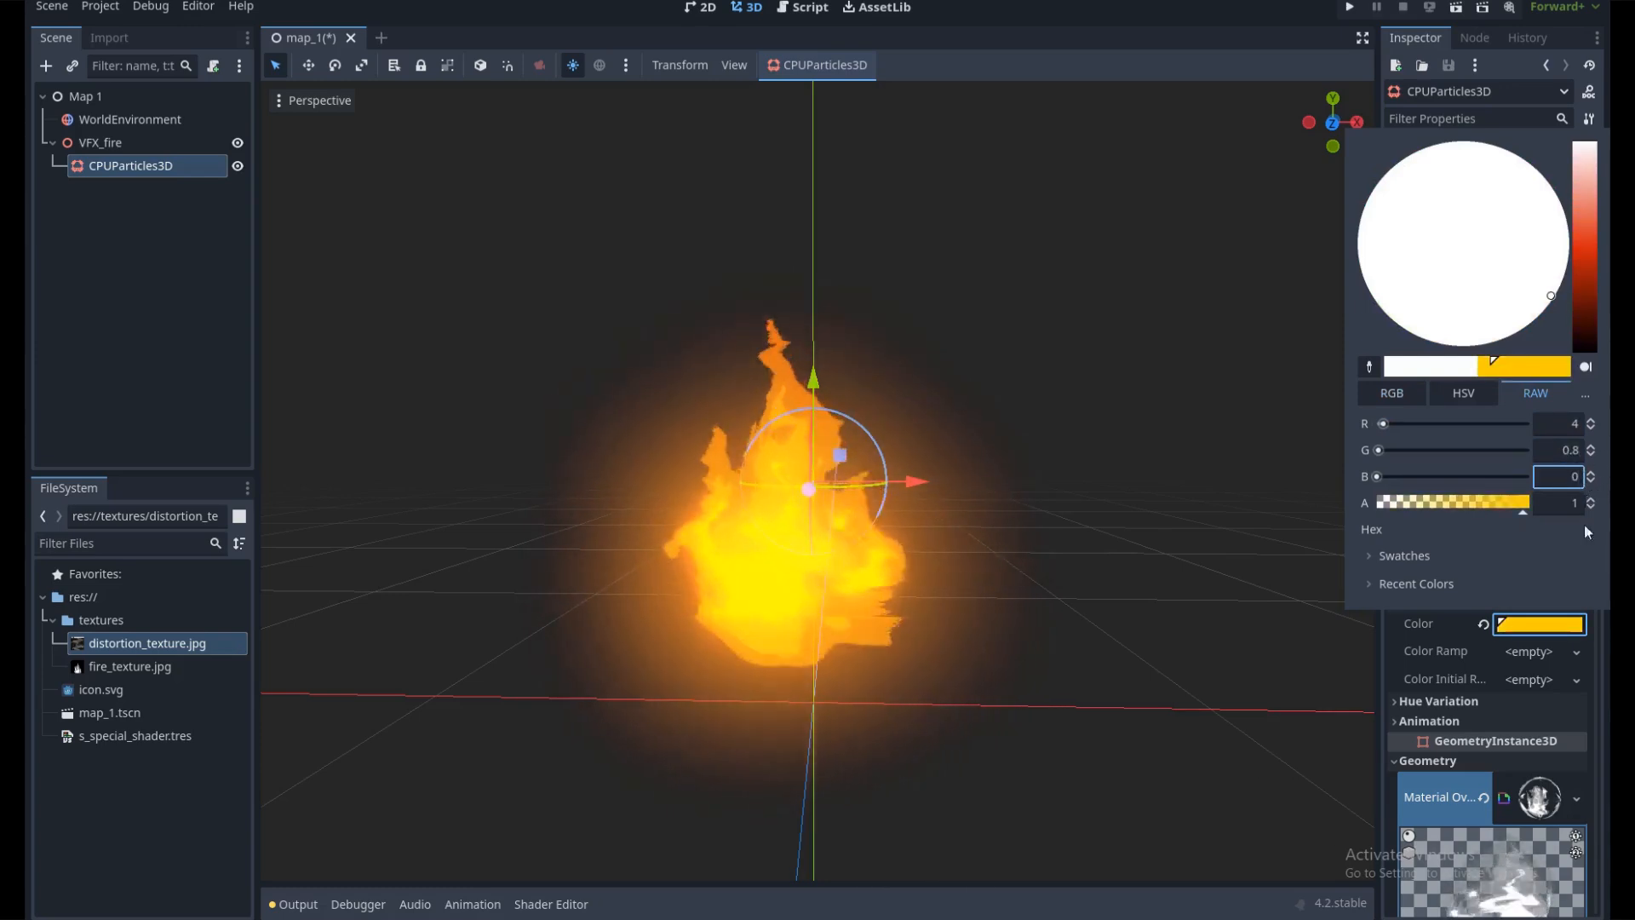
pyautogui.click(1458, 652)
pyautogui.scroll(-3, 979, 529)
pyautogui.click(1005, 521)
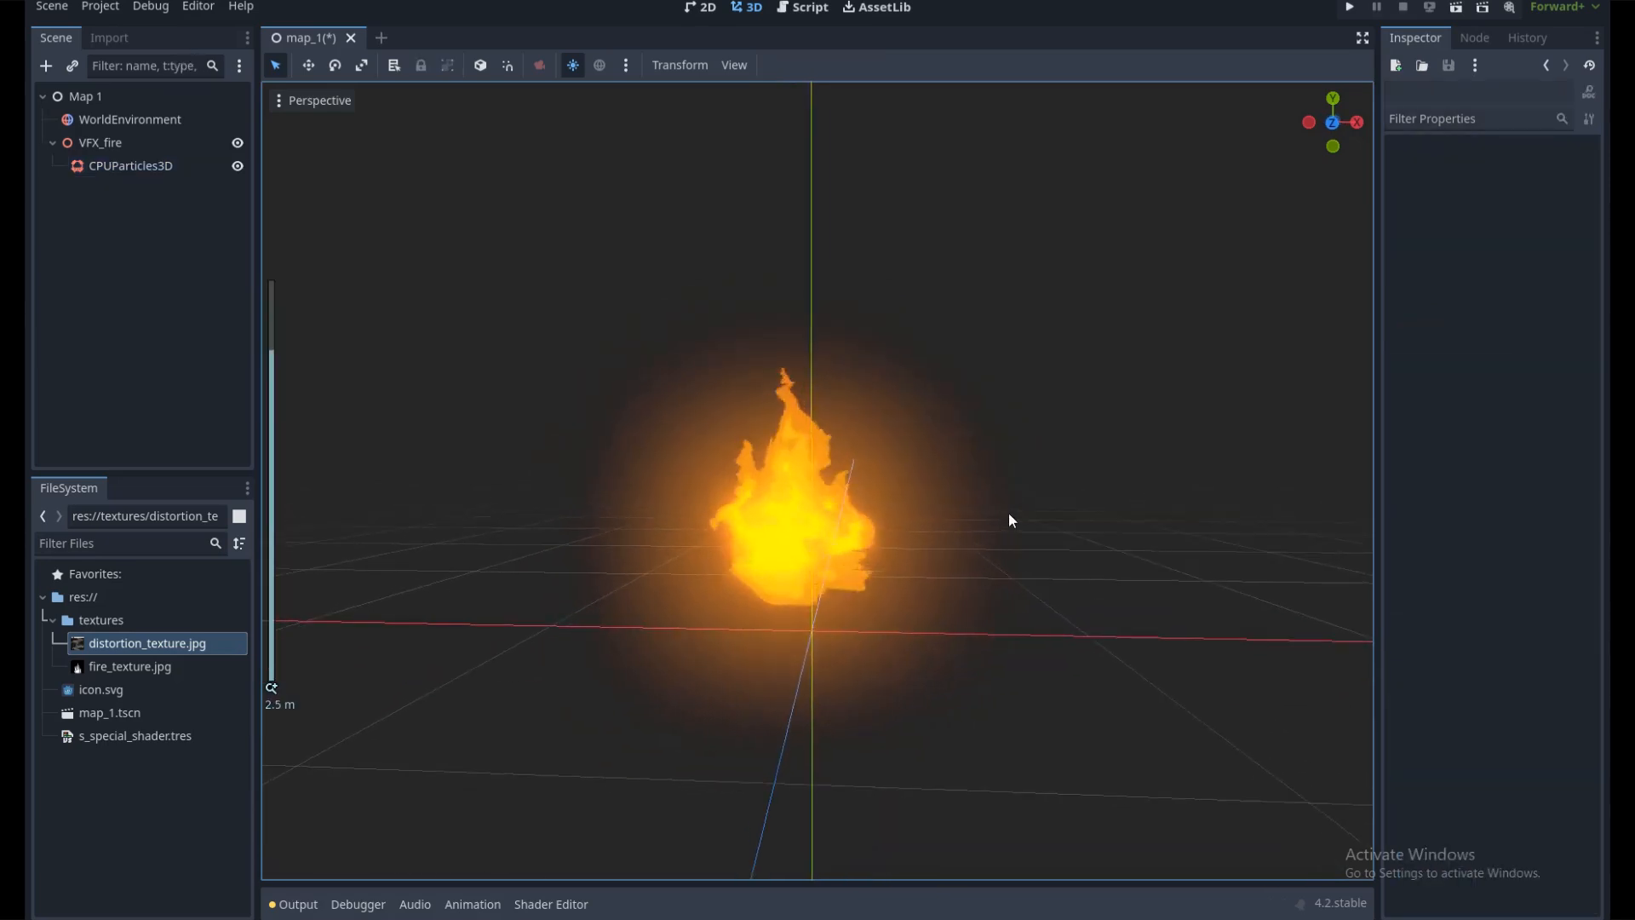
pyautogui.scroll(2, 999, 521)
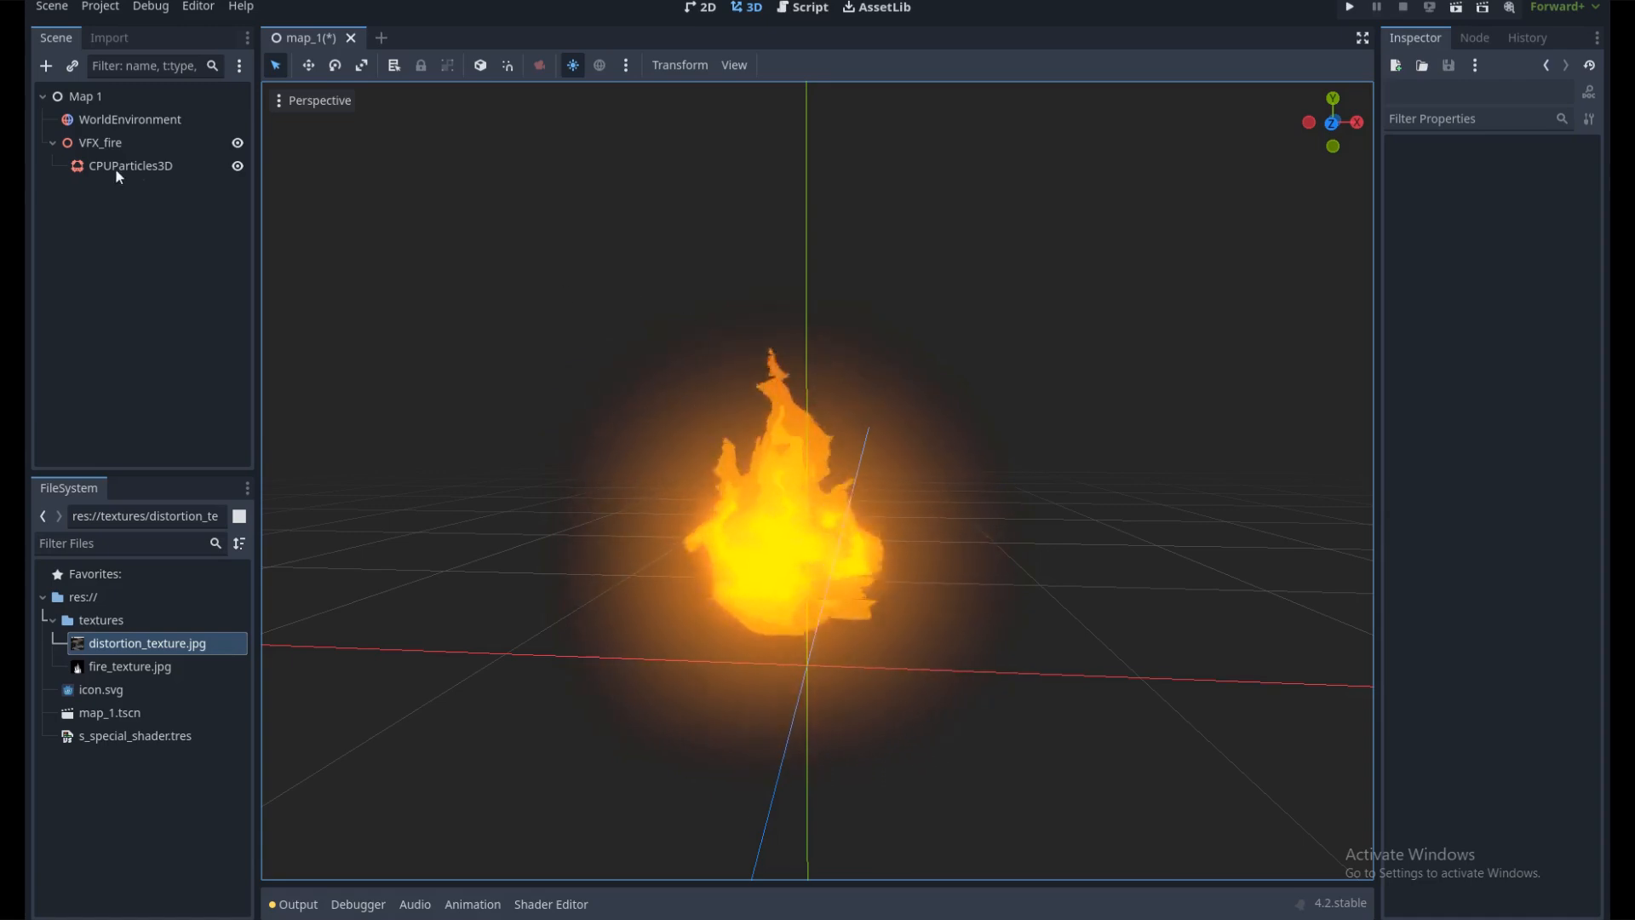
# Add a GPUParticles3D node under VFX_fire and name it Smoke
pyautogui.click(160, 141)
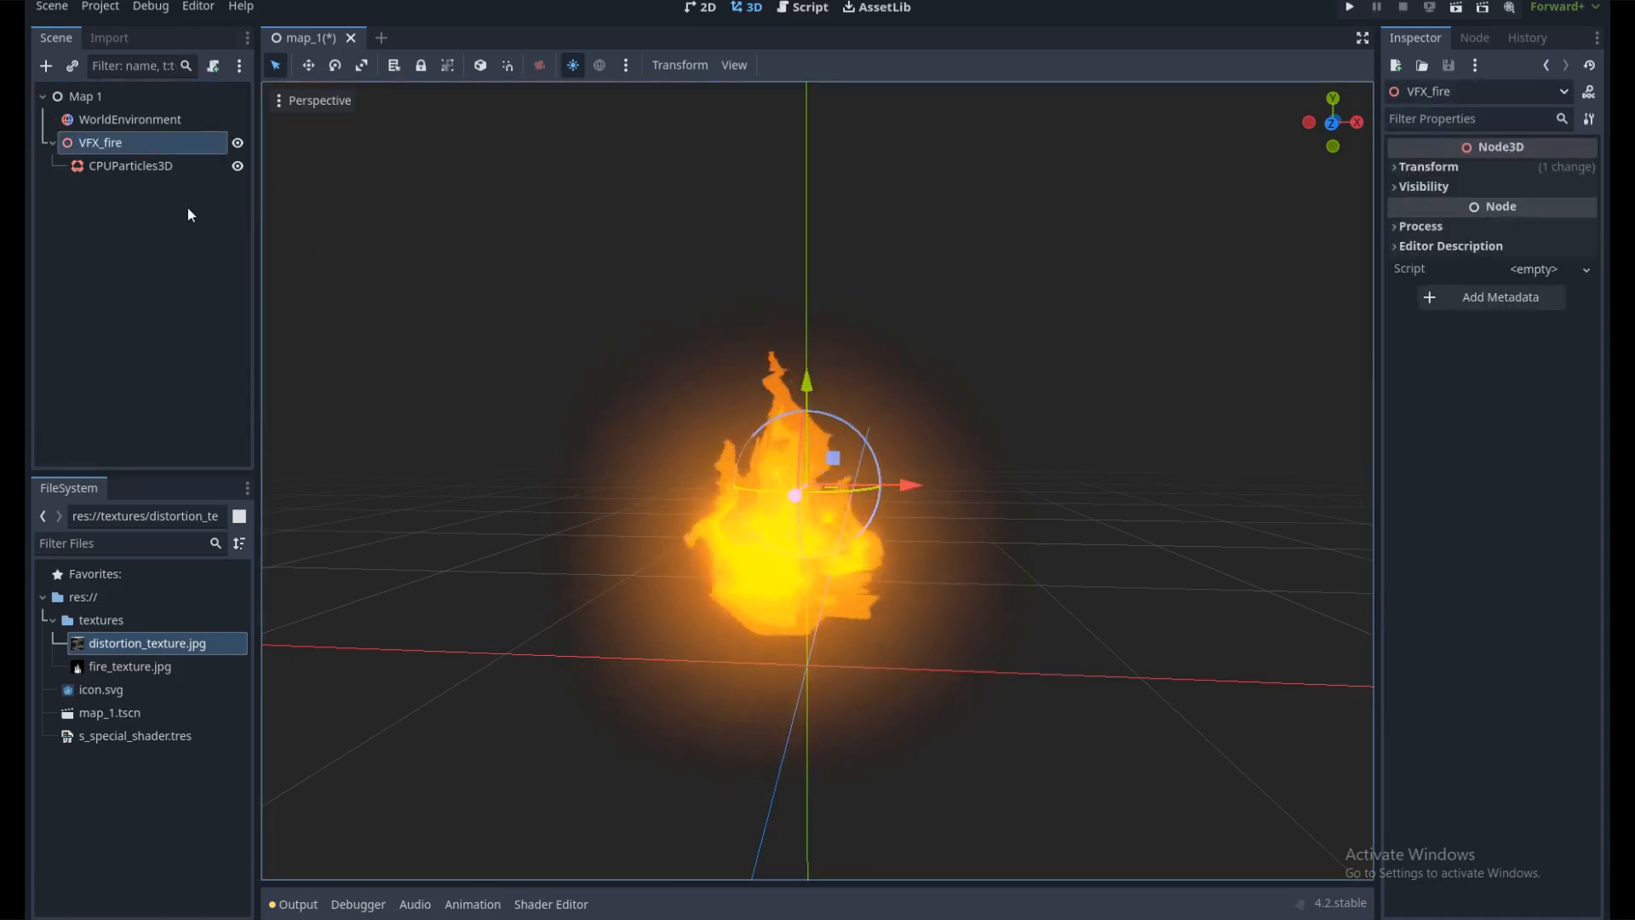
pyautogui.hotkey('ctrl', 'a')
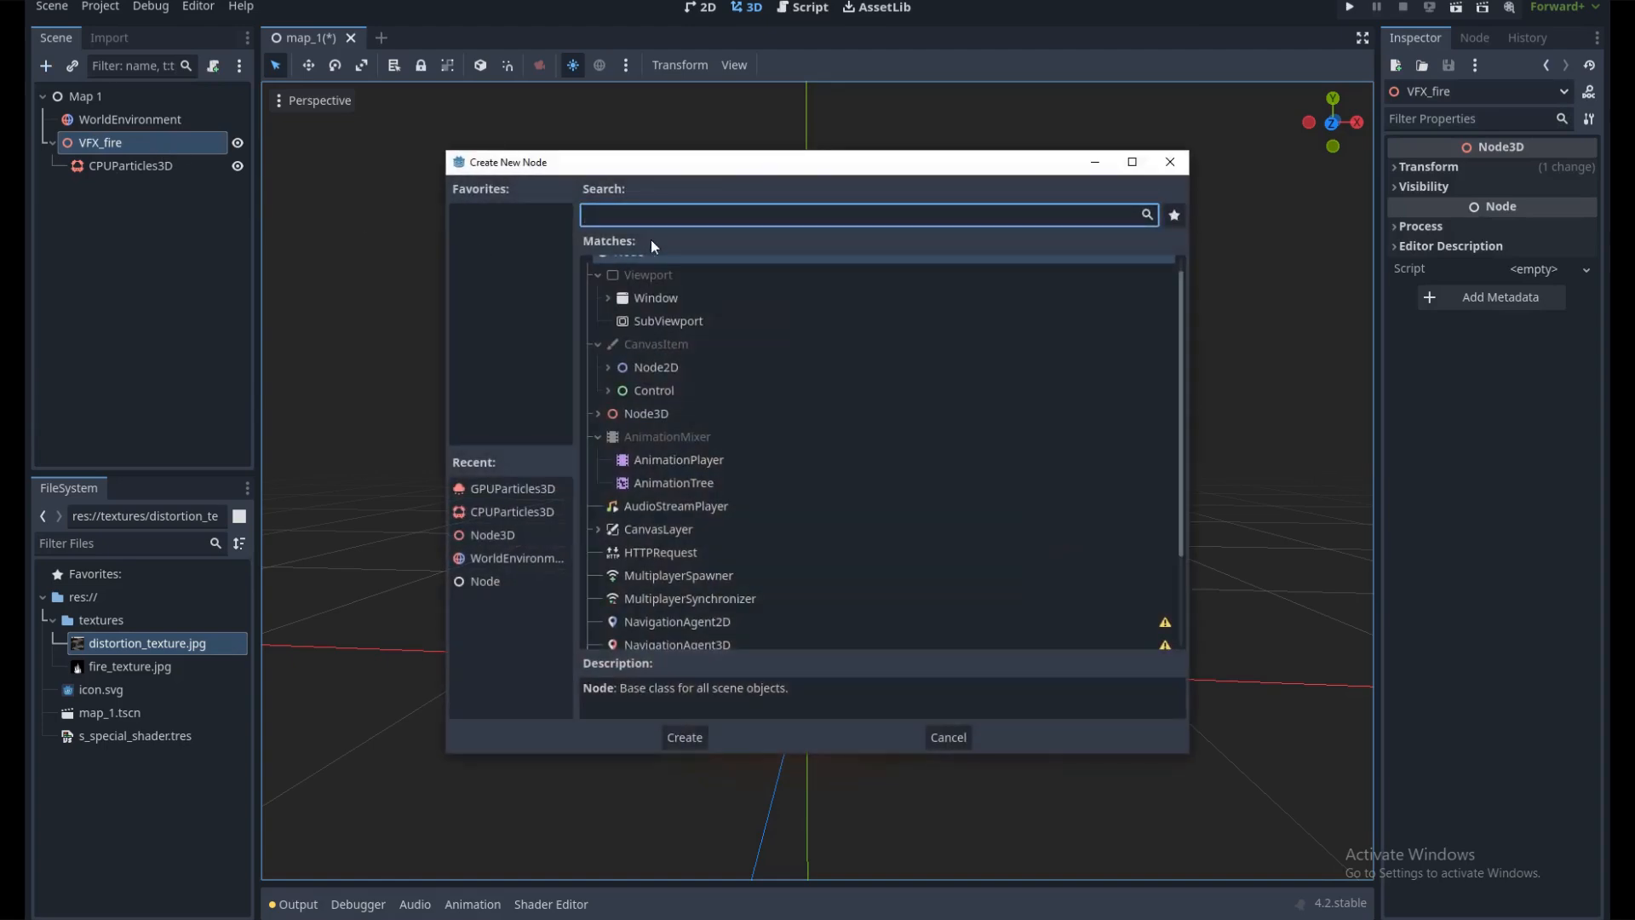
pyautogui.write('gpu')
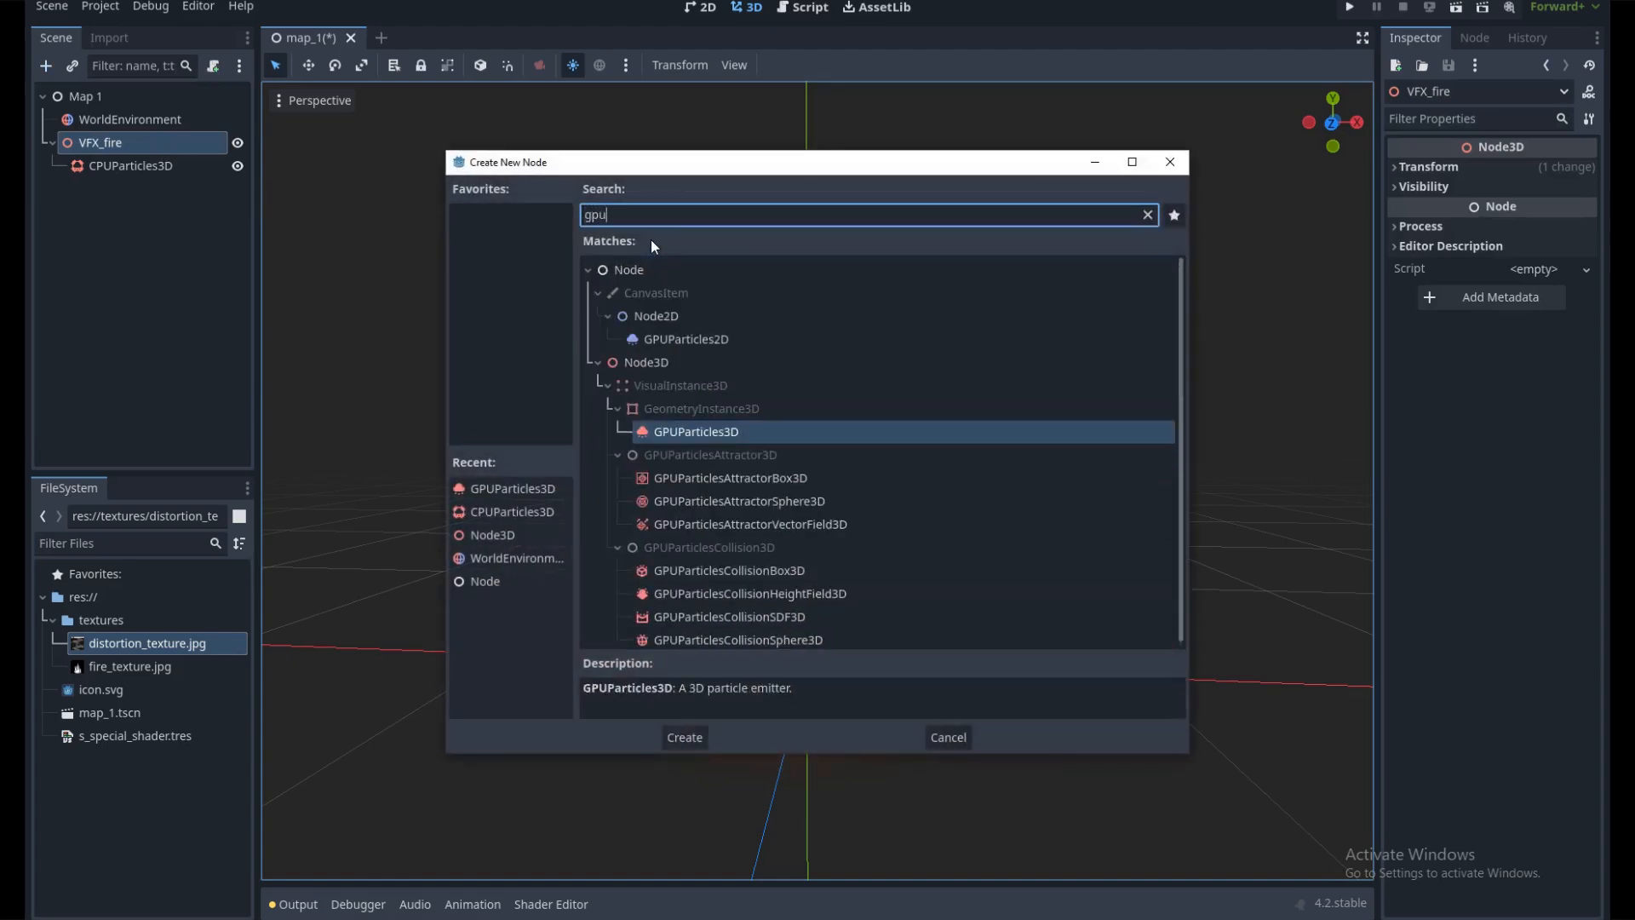
pyautogui.doubleClick(722, 431)
pyautogui.doubleClick(173, 189)
pyautogui.write('Smoke')
pyautogui.press('Return')
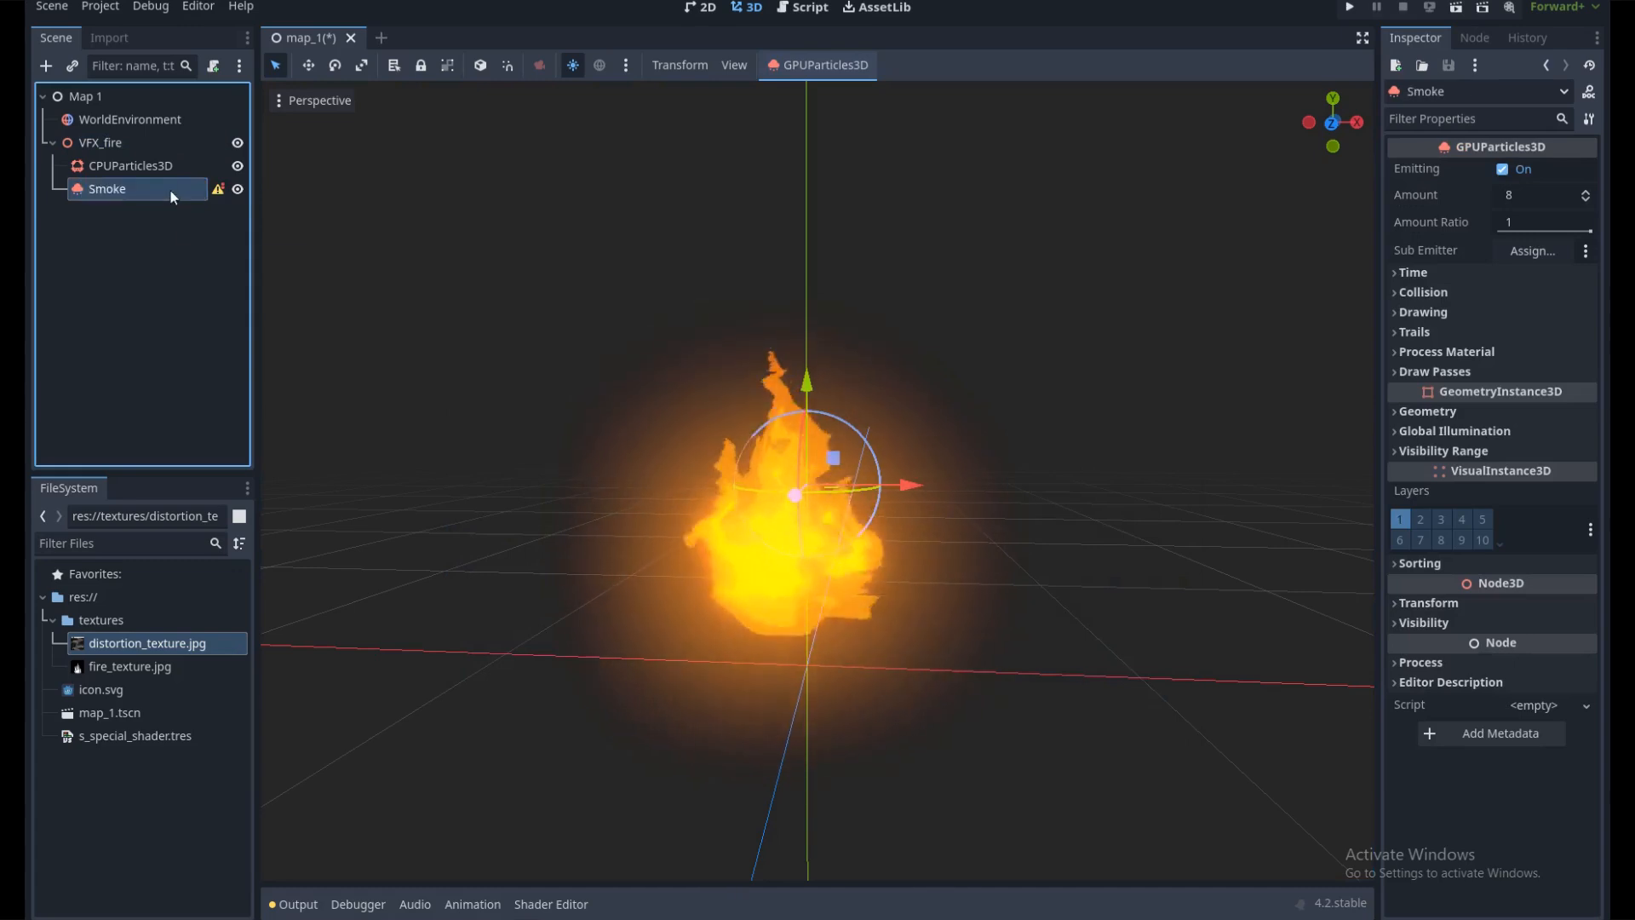
# Rename the CPUParticles3D node to Fire and deselect it
pyautogui.click(145, 165)
pyautogui.click(136, 167)
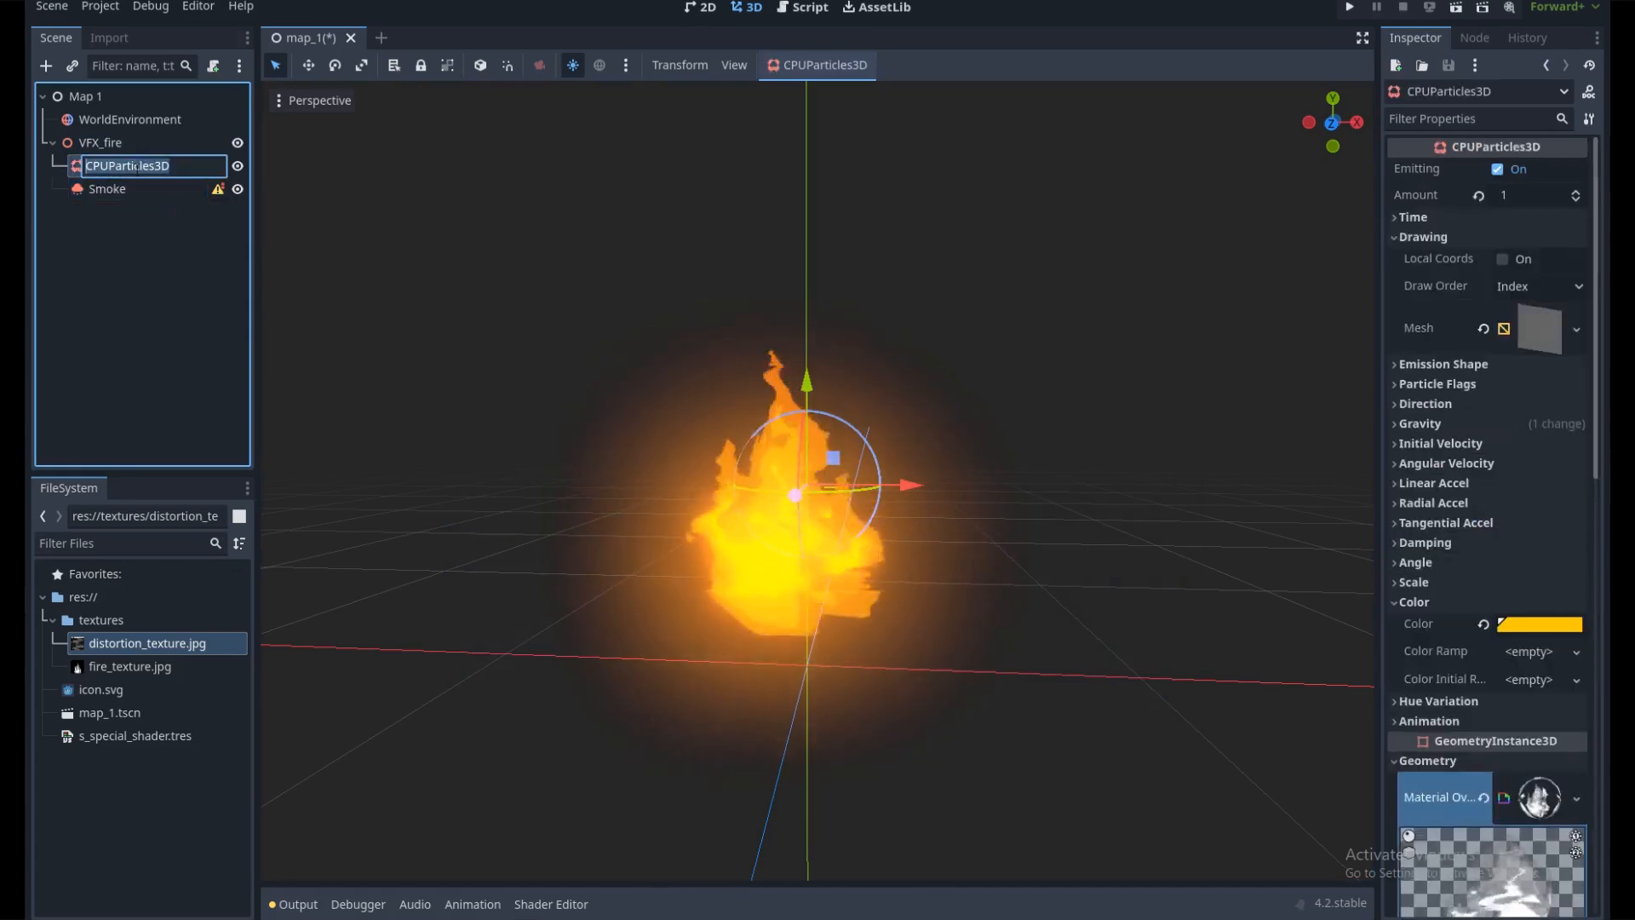
pyautogui.write('Fire')
pyautogui.press('Return')
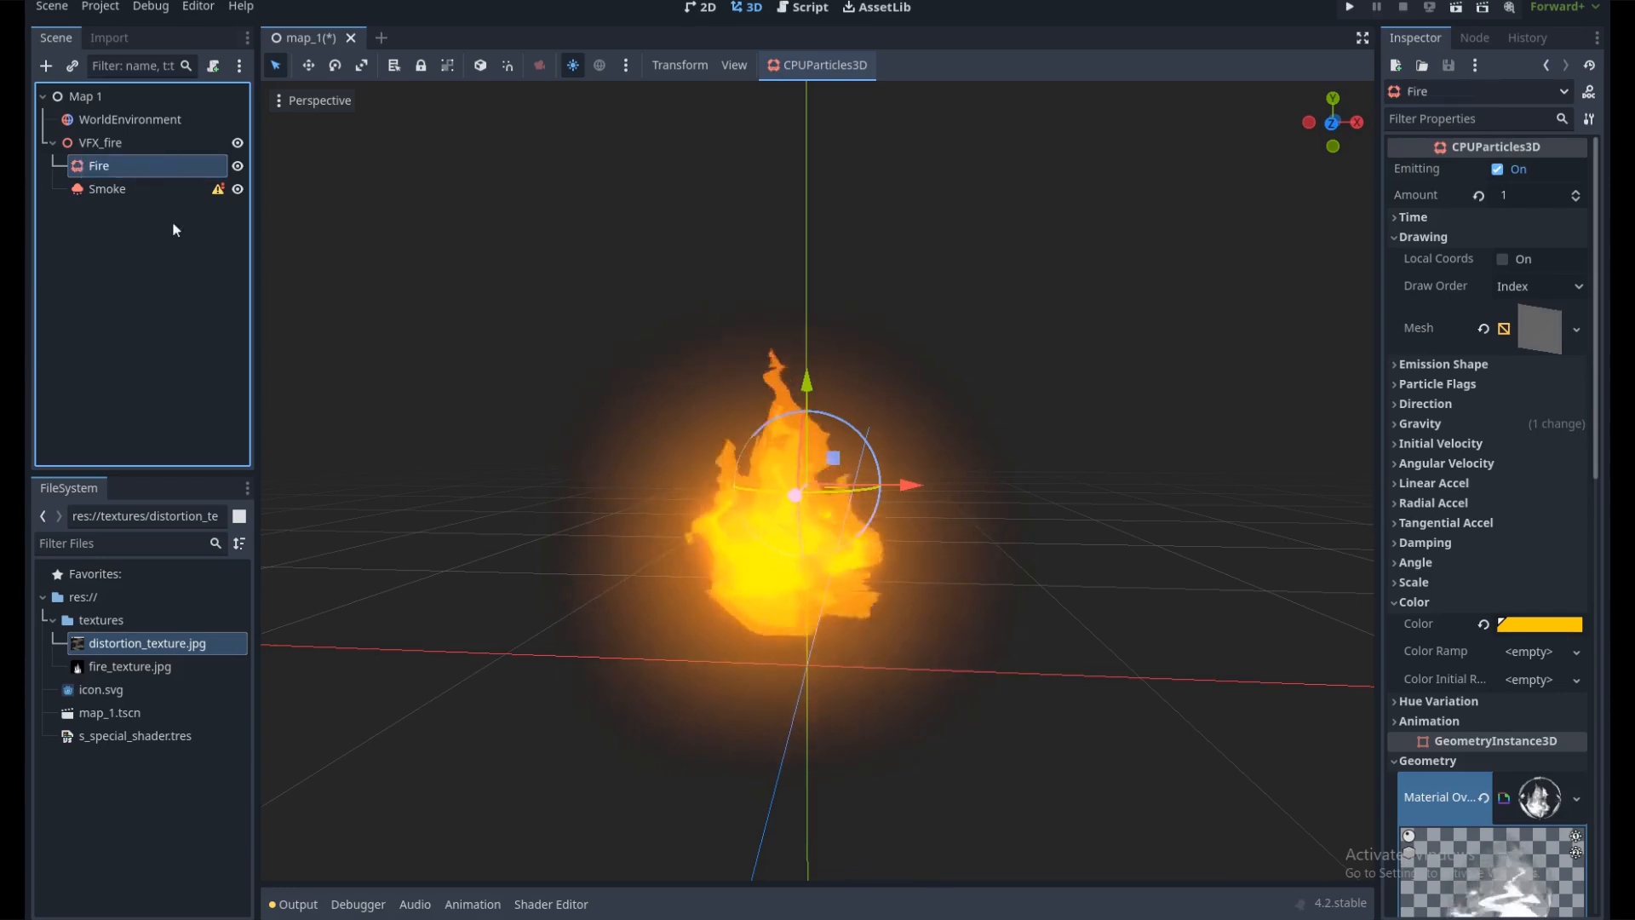
pyautogui.click(197, 230)
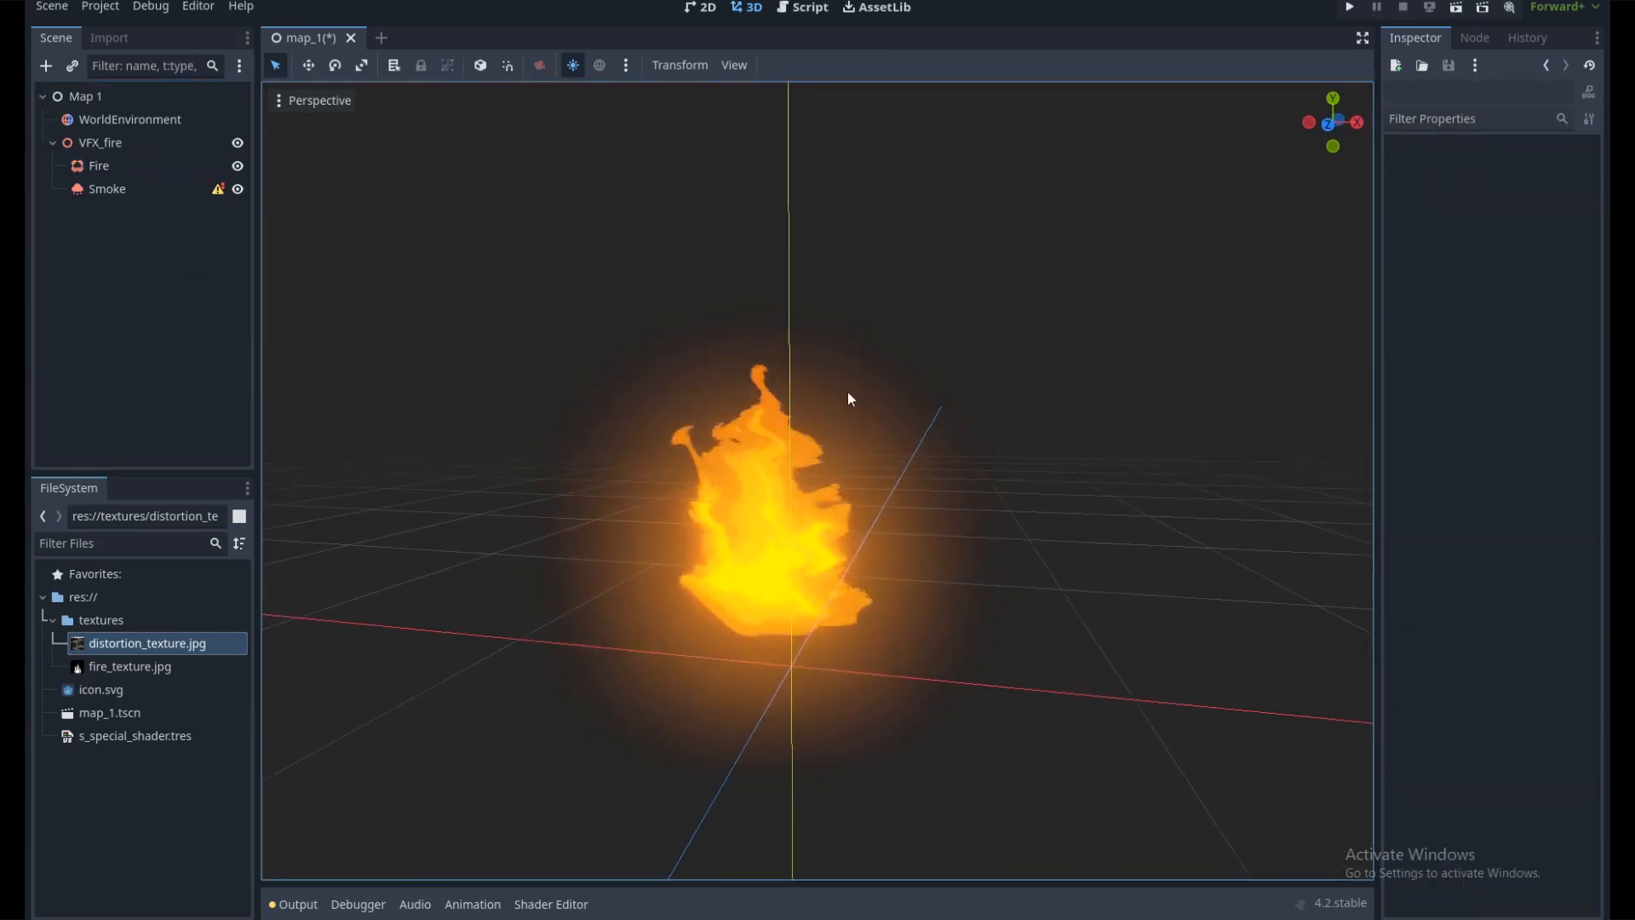
# Give the Smoke particles a new ParticleProcessMaterial as their process material and expand its settings
pyautogui.click(170, 189)
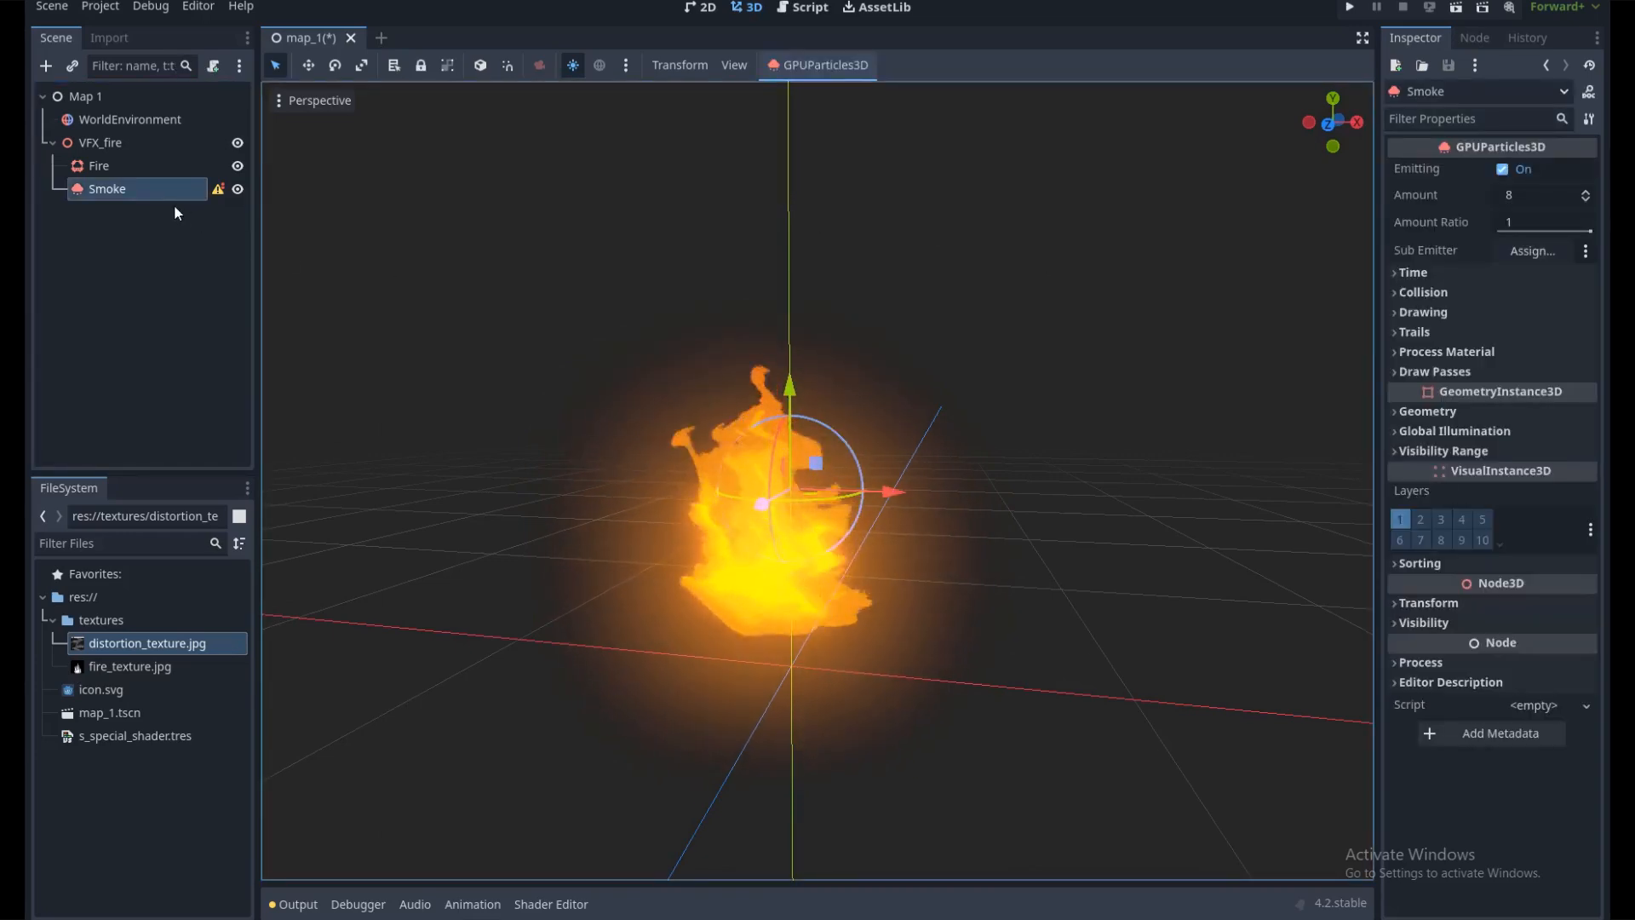
pyautogui.click(1393, 355)
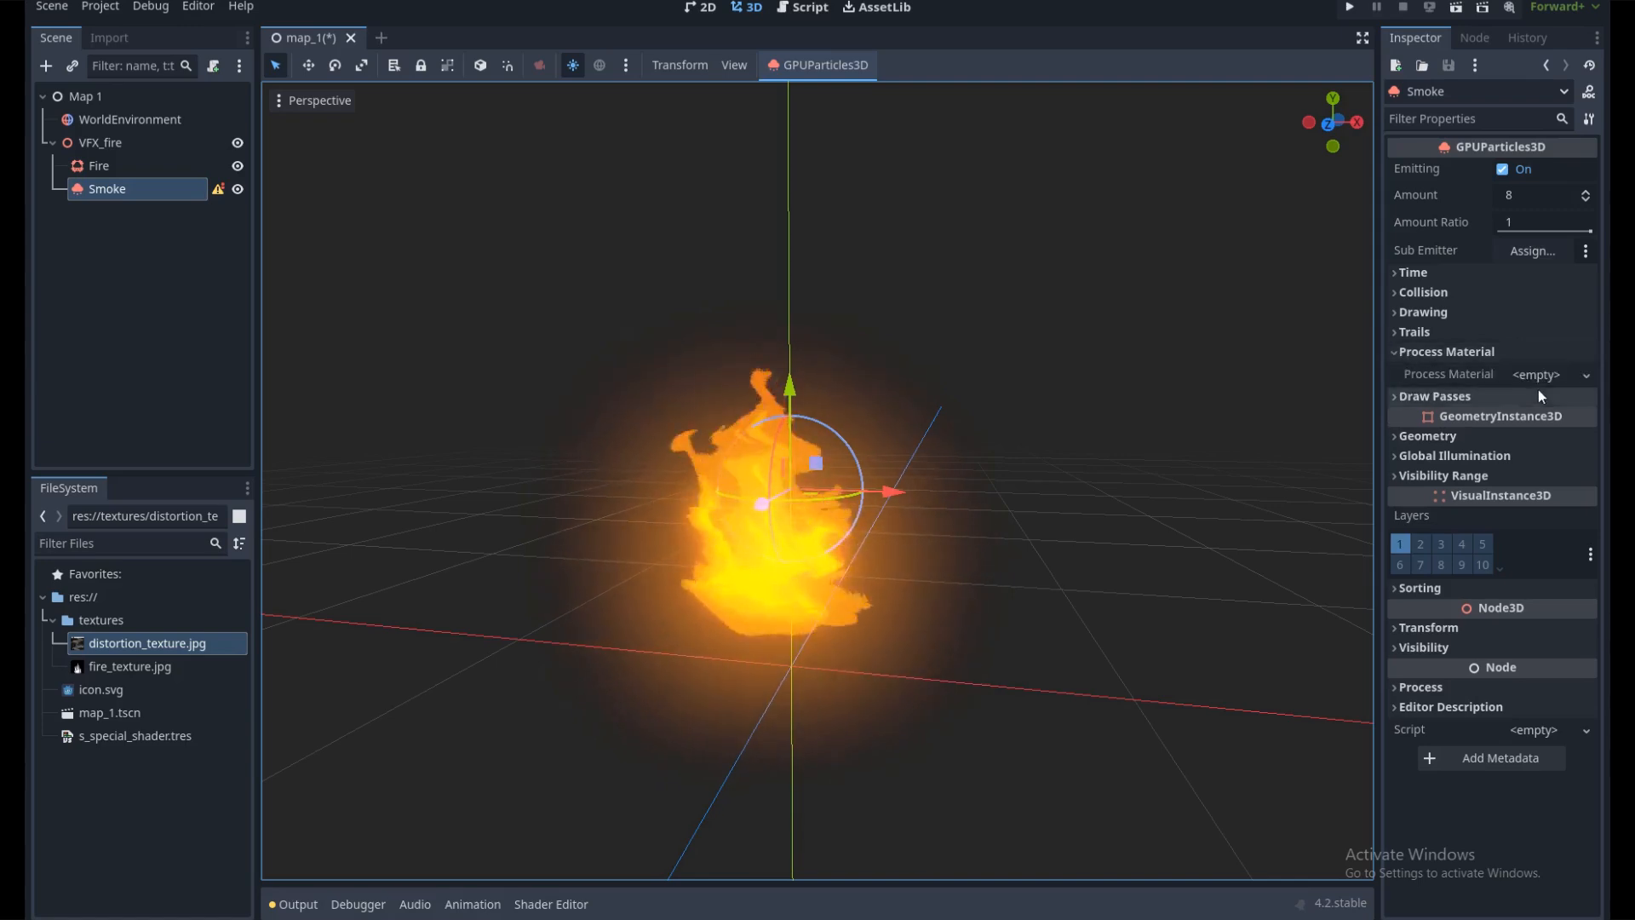
pyautogui.click(1537, 378)
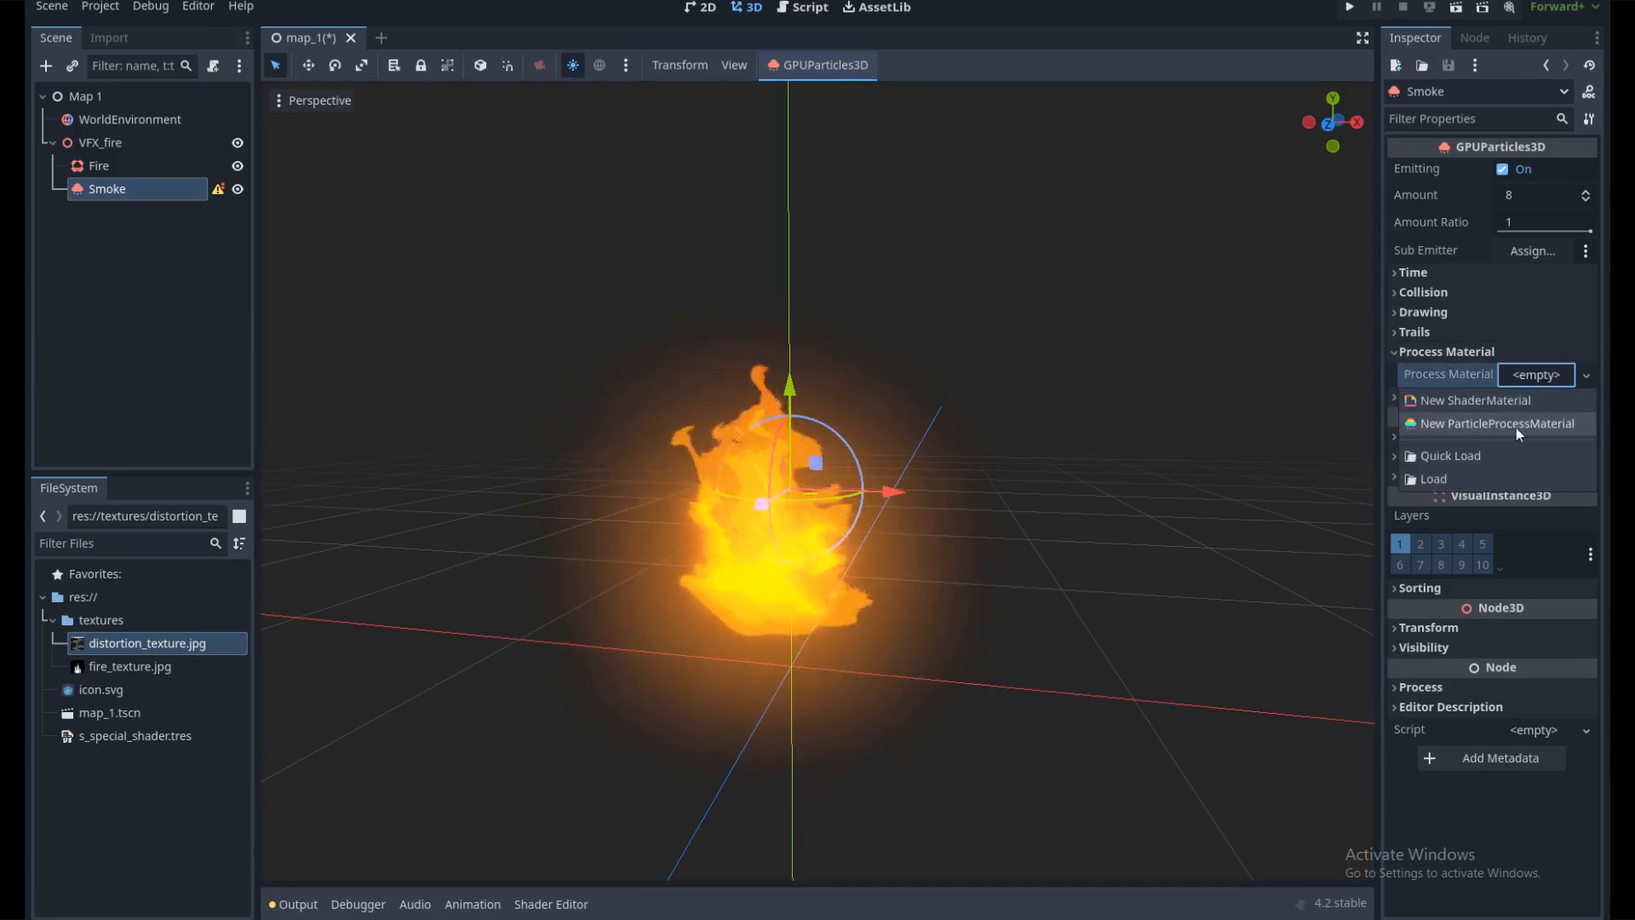
pyautogui.click(1515, 428)
pyautogui.click(1526, 377)
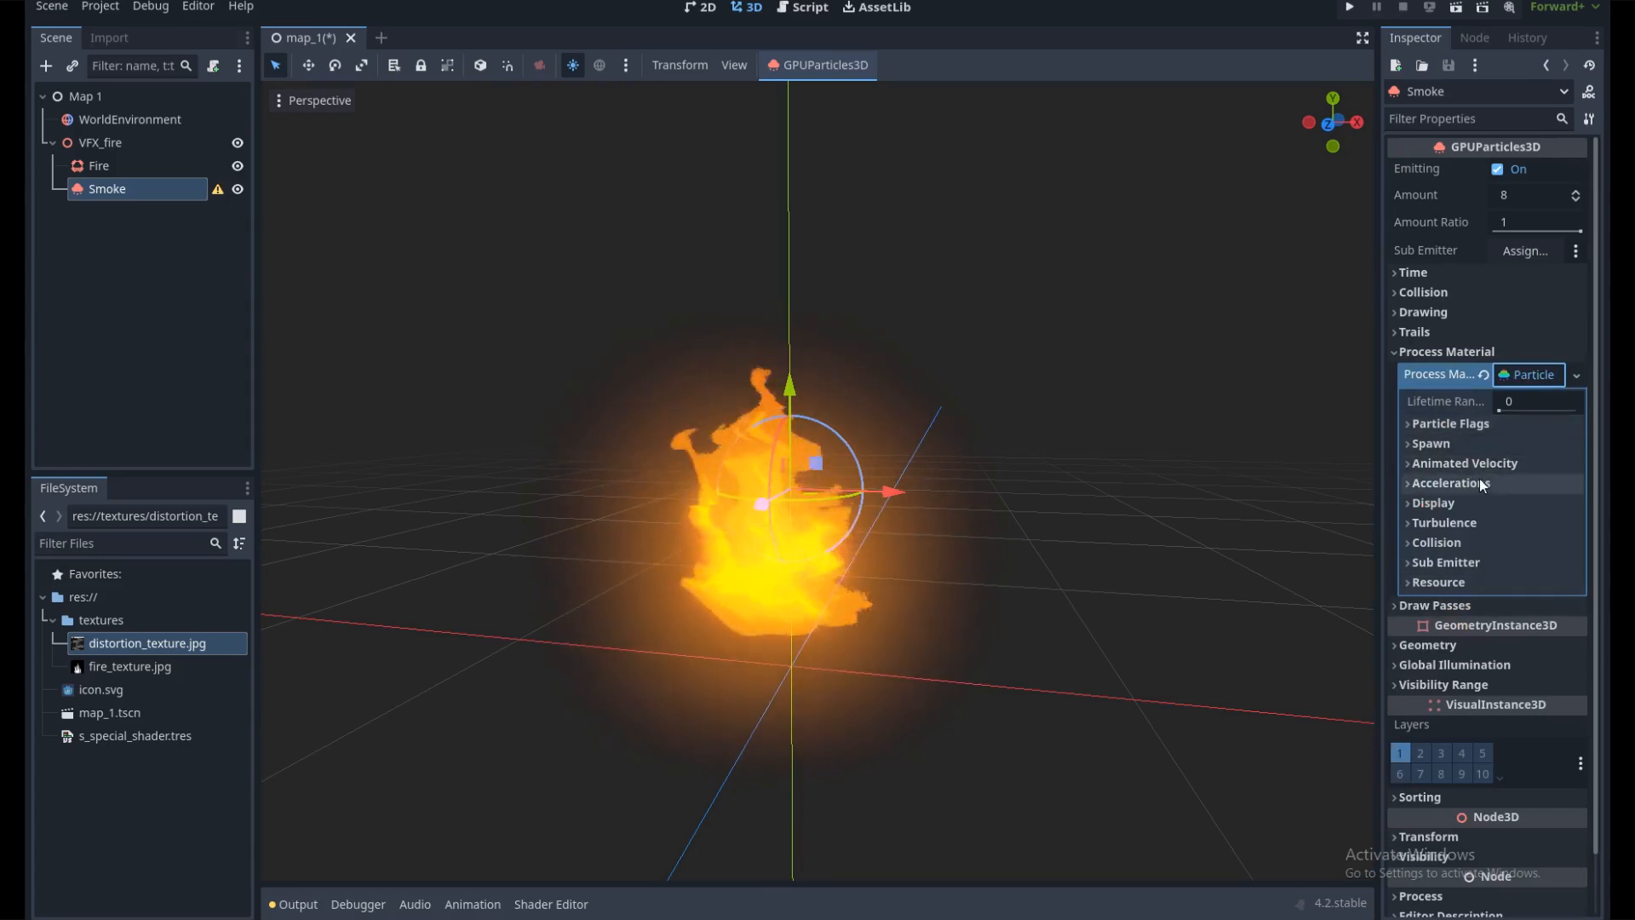
# Assign a new QuadMesh to Pass 1 of the Smoke node's draw passes
pyautogui.click(1408, 607)
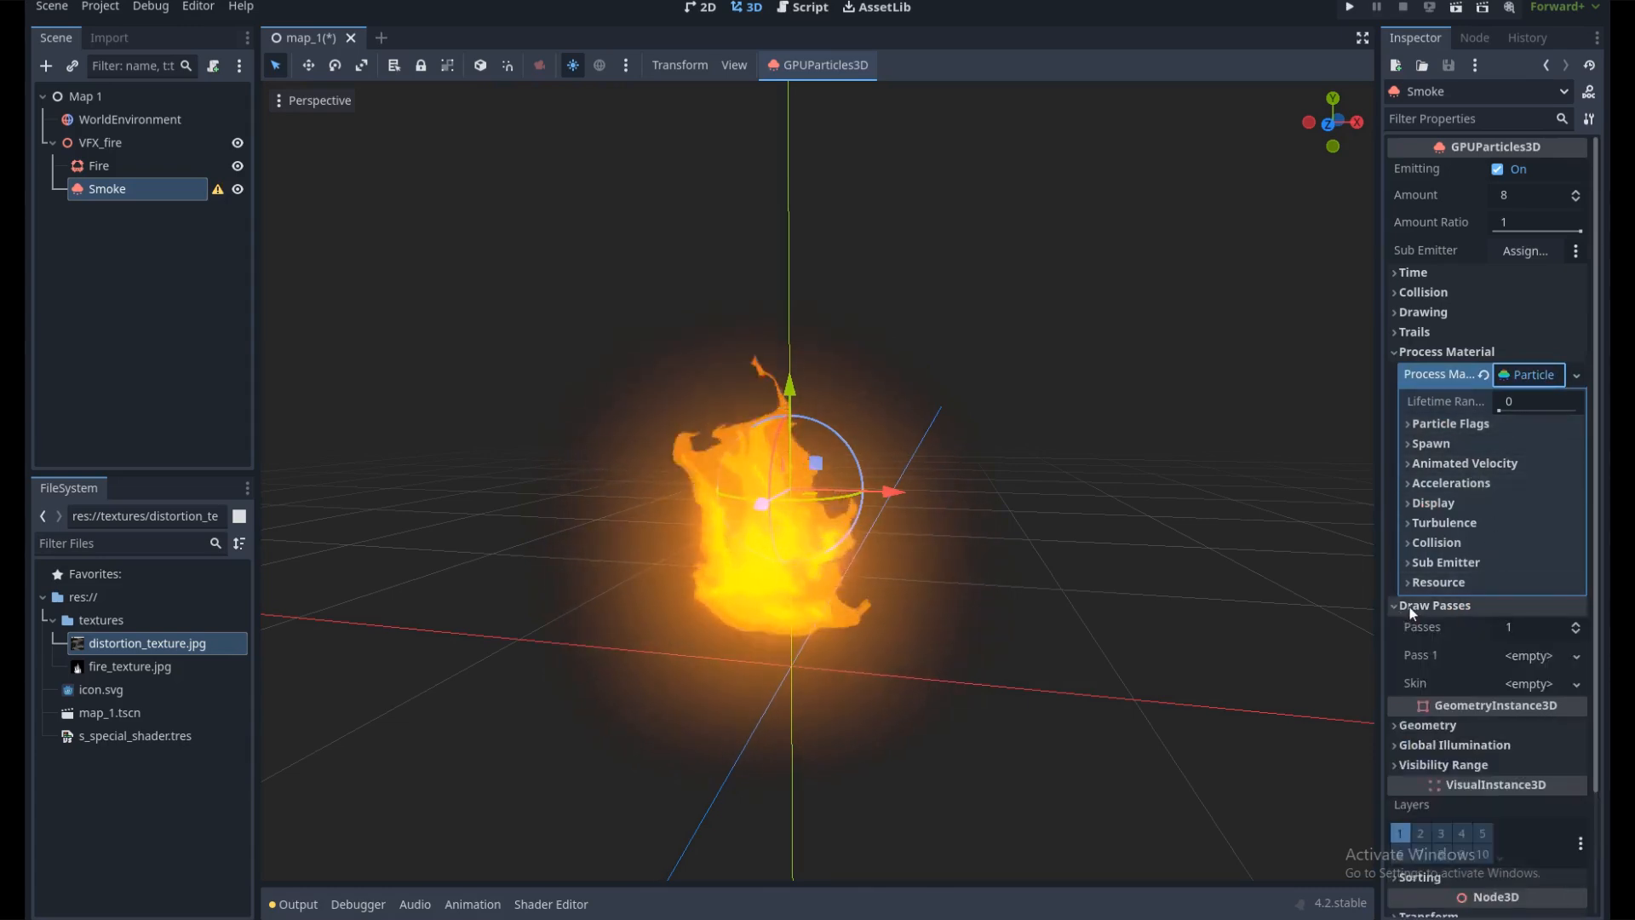
pyautogui.click(1572, 656)
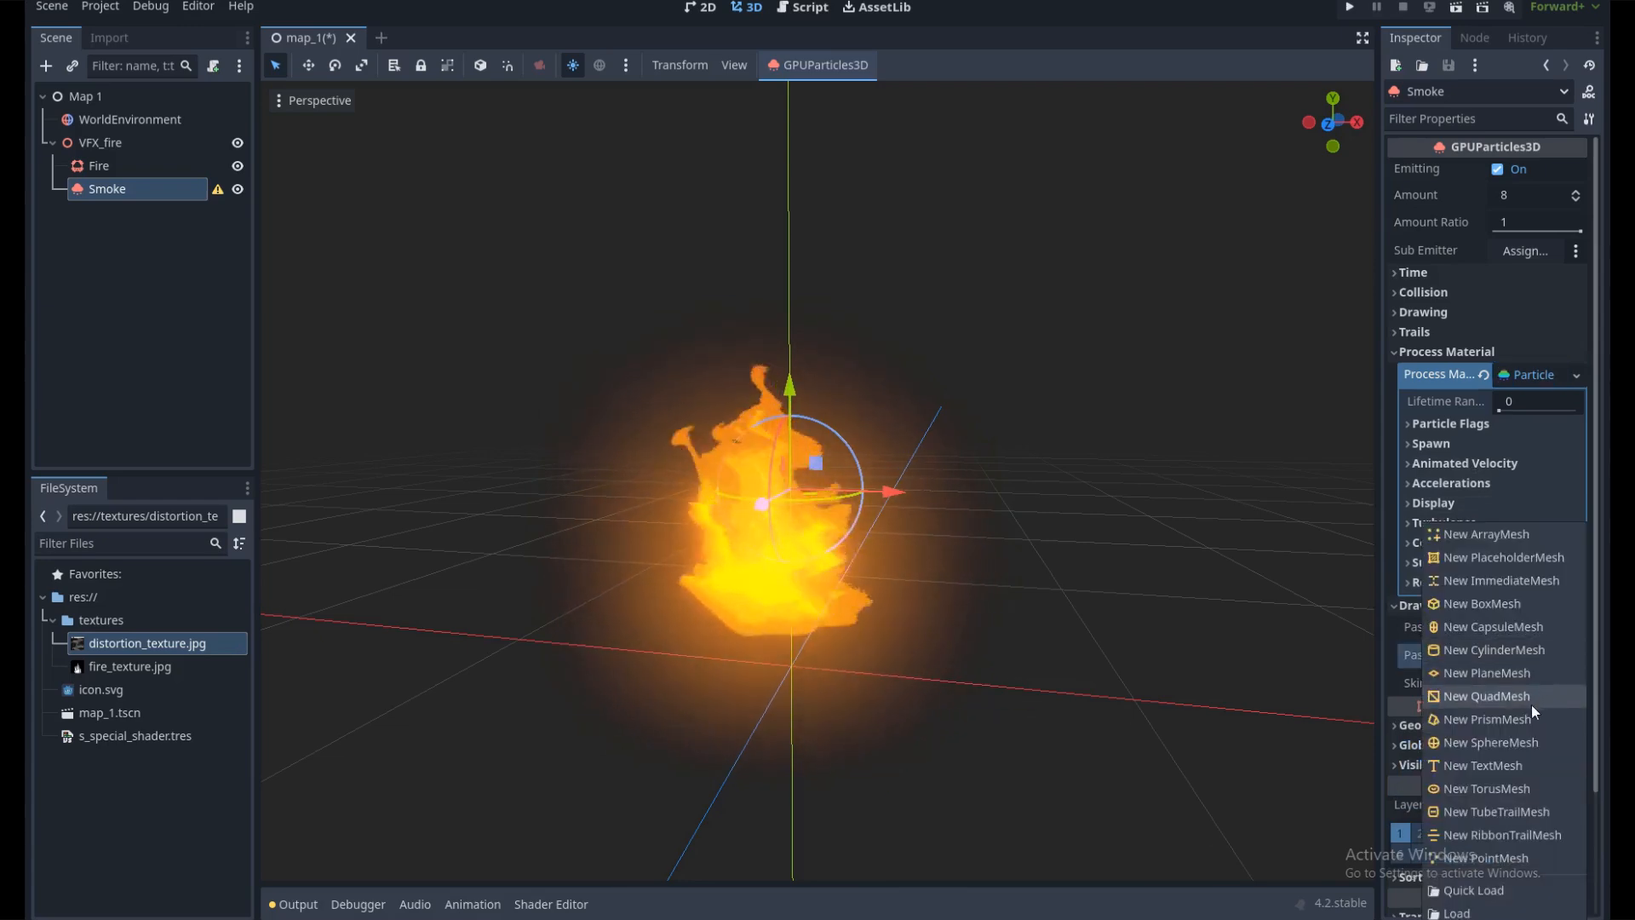
pyautogui.click(1494, 702)
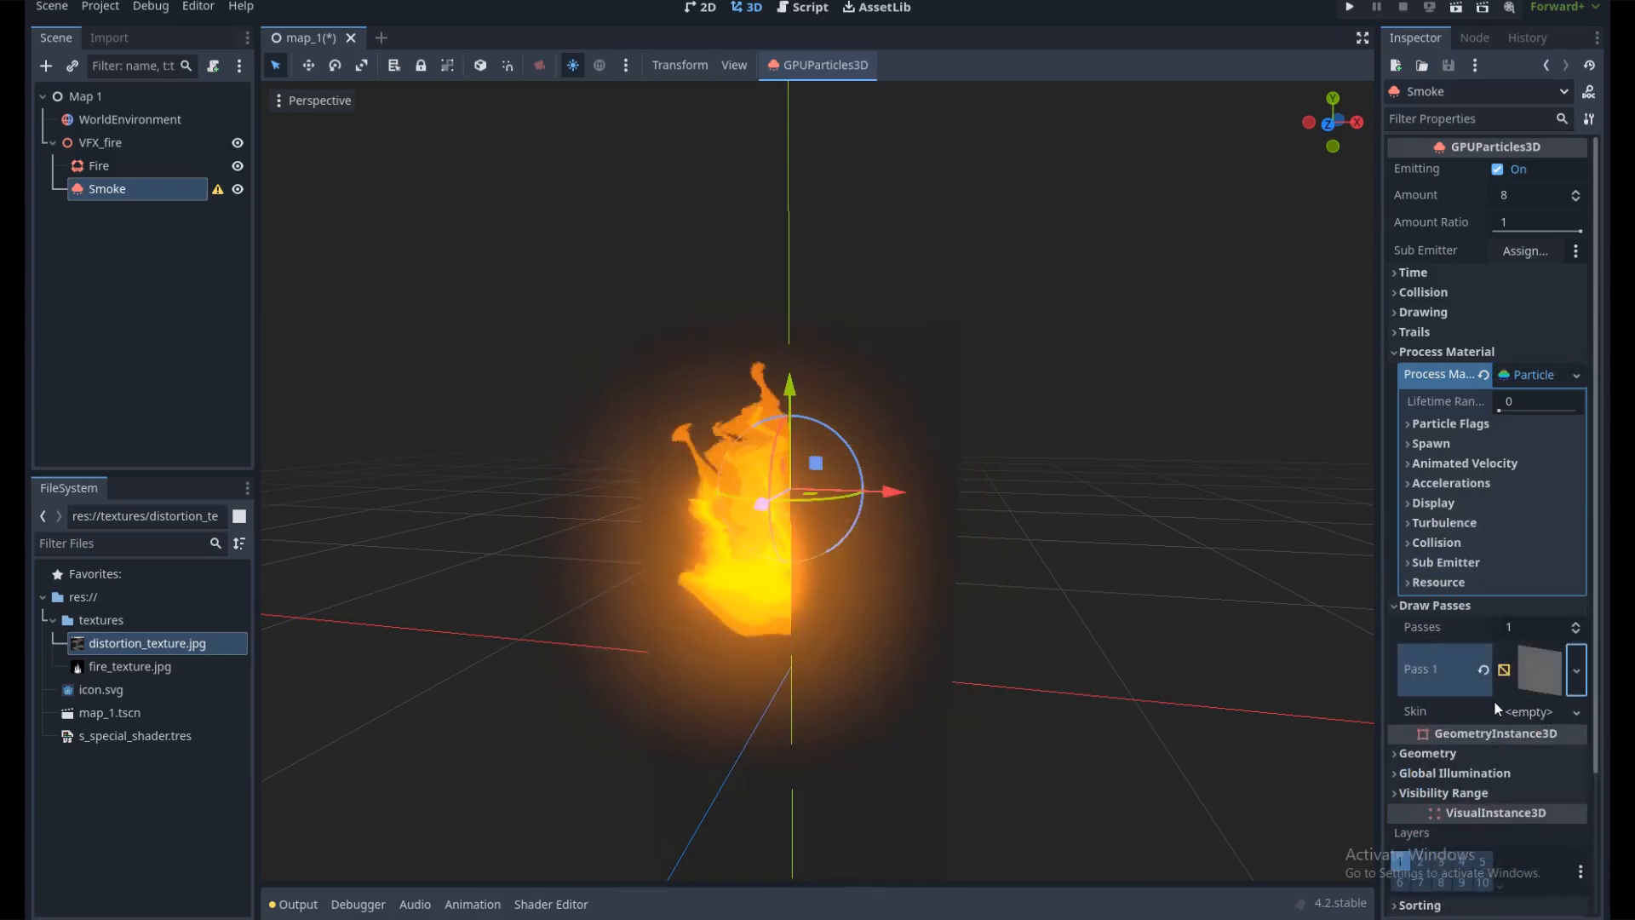
# Set the gravity y to 5 in the accelerations of the Smoke process material
pyautogui.scroll(-6, 1122, 609)
pyautogui.scroll(6, 1106, 606)
pyautogui.scroll(-4, 898, 517)
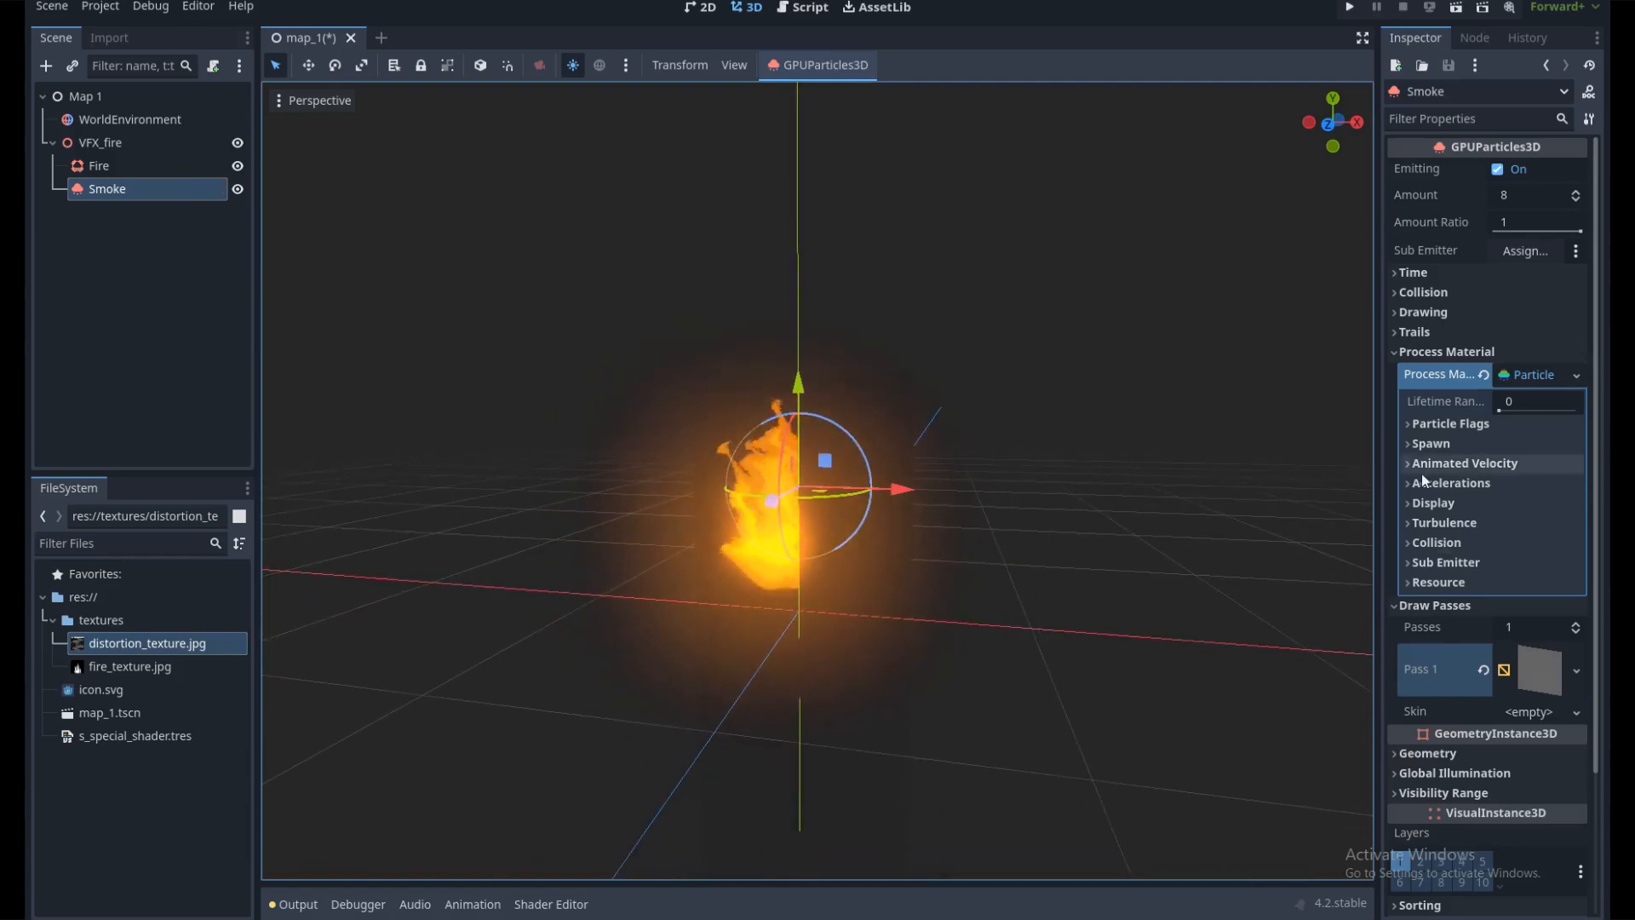
pyautogui.scroll(-1, 947, 491)
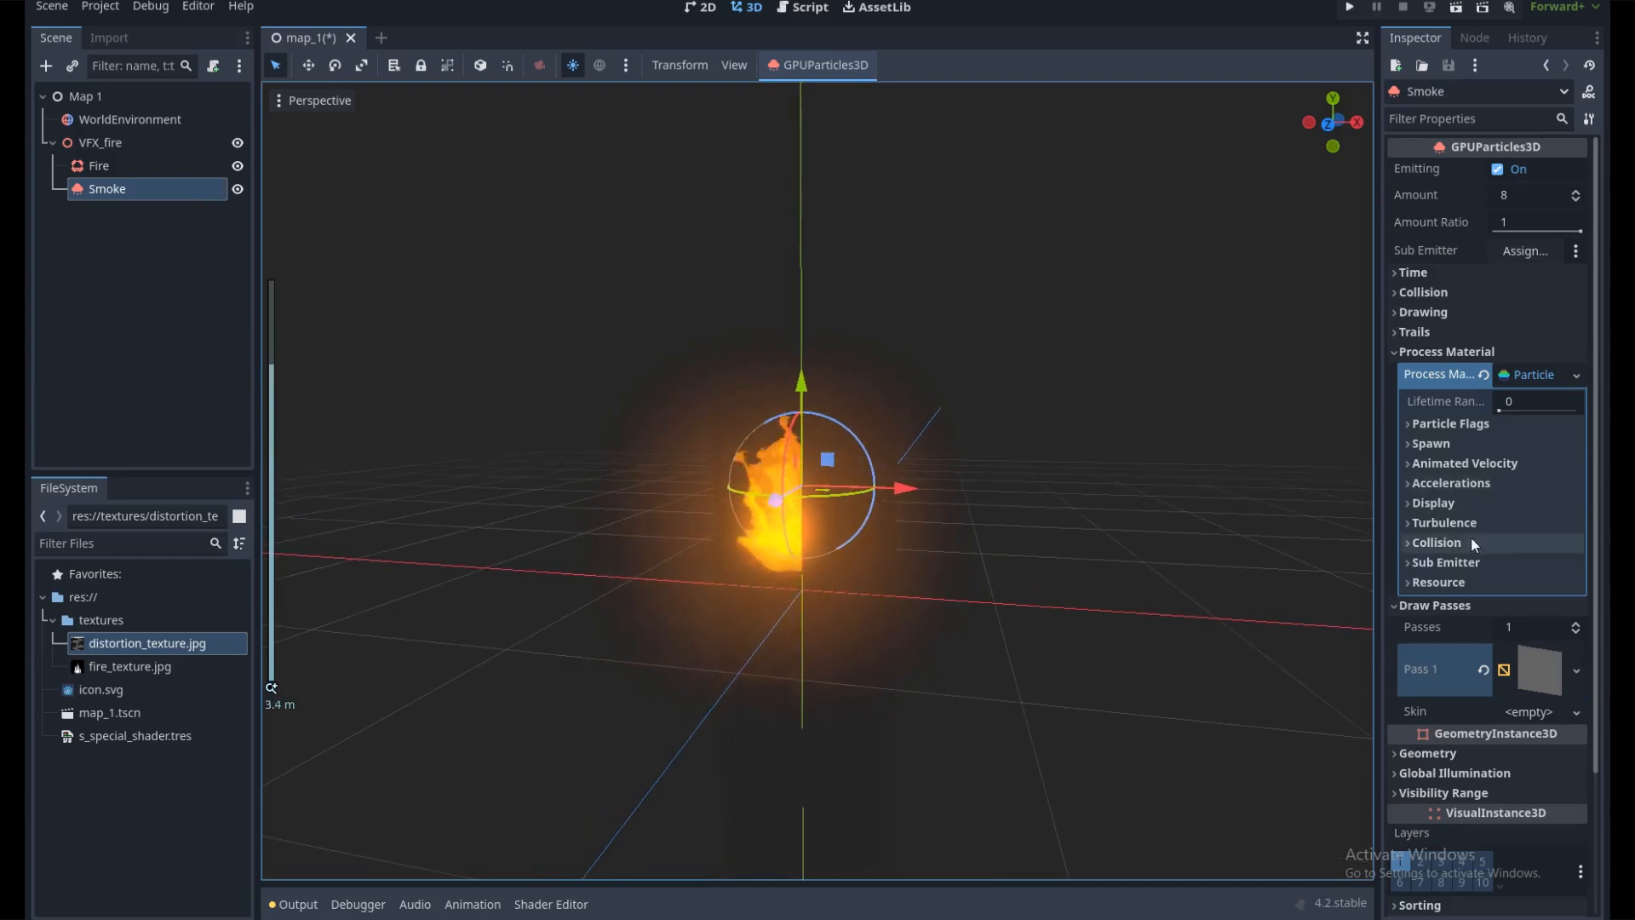
pyautogui.click(1405, 484)
pyautogui.click(1438, 507)
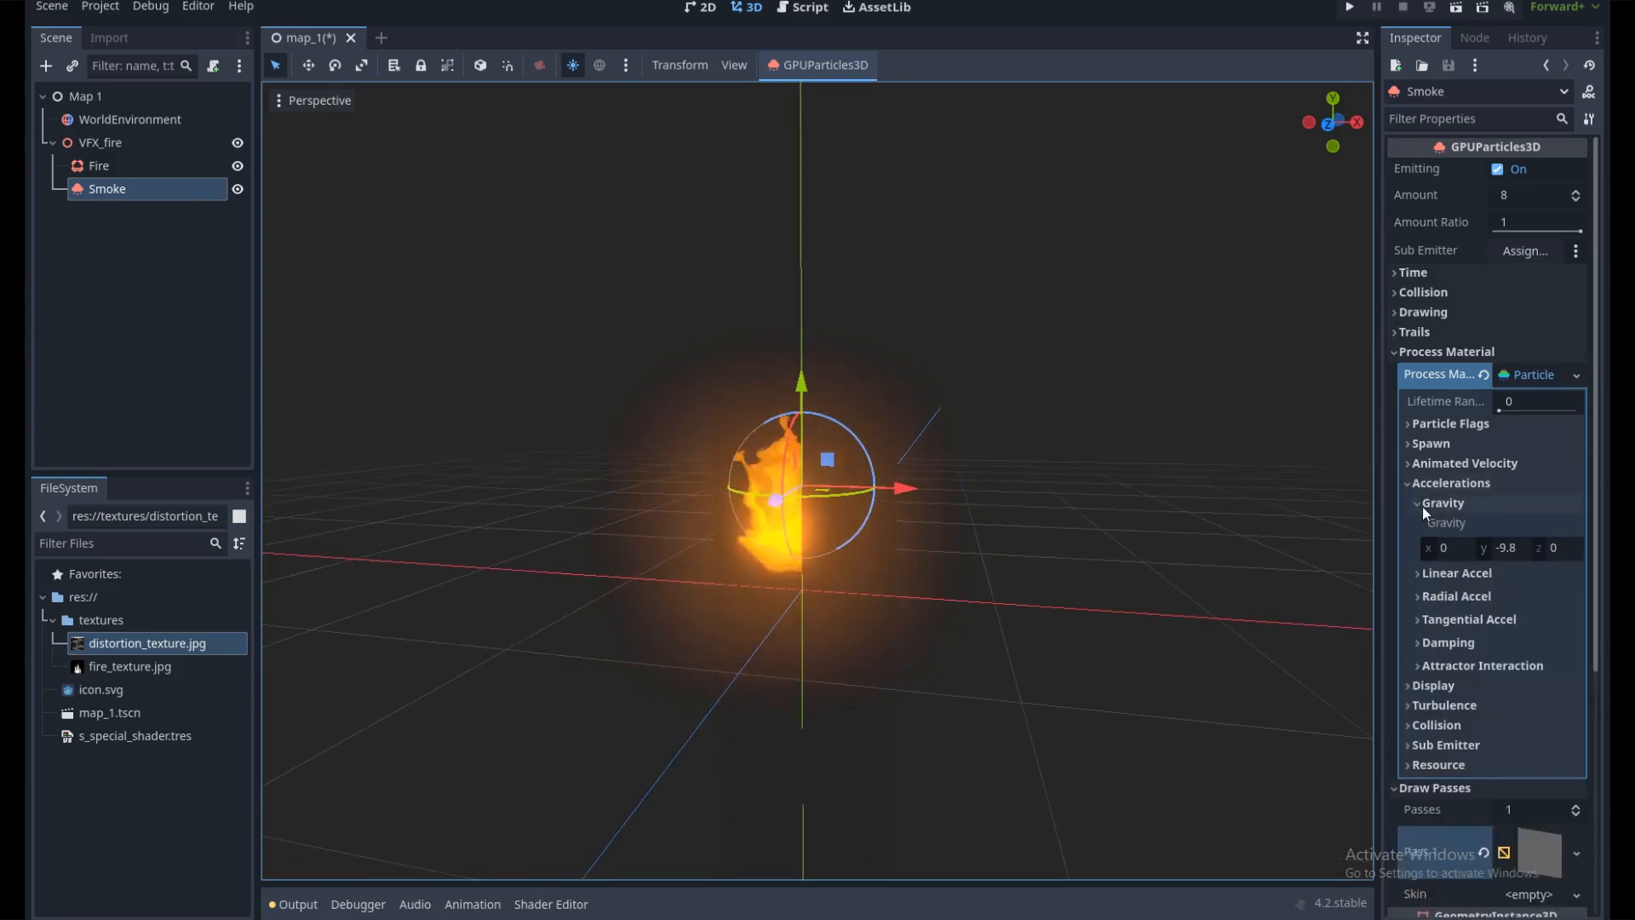
pyautogui.click(1509, 549)
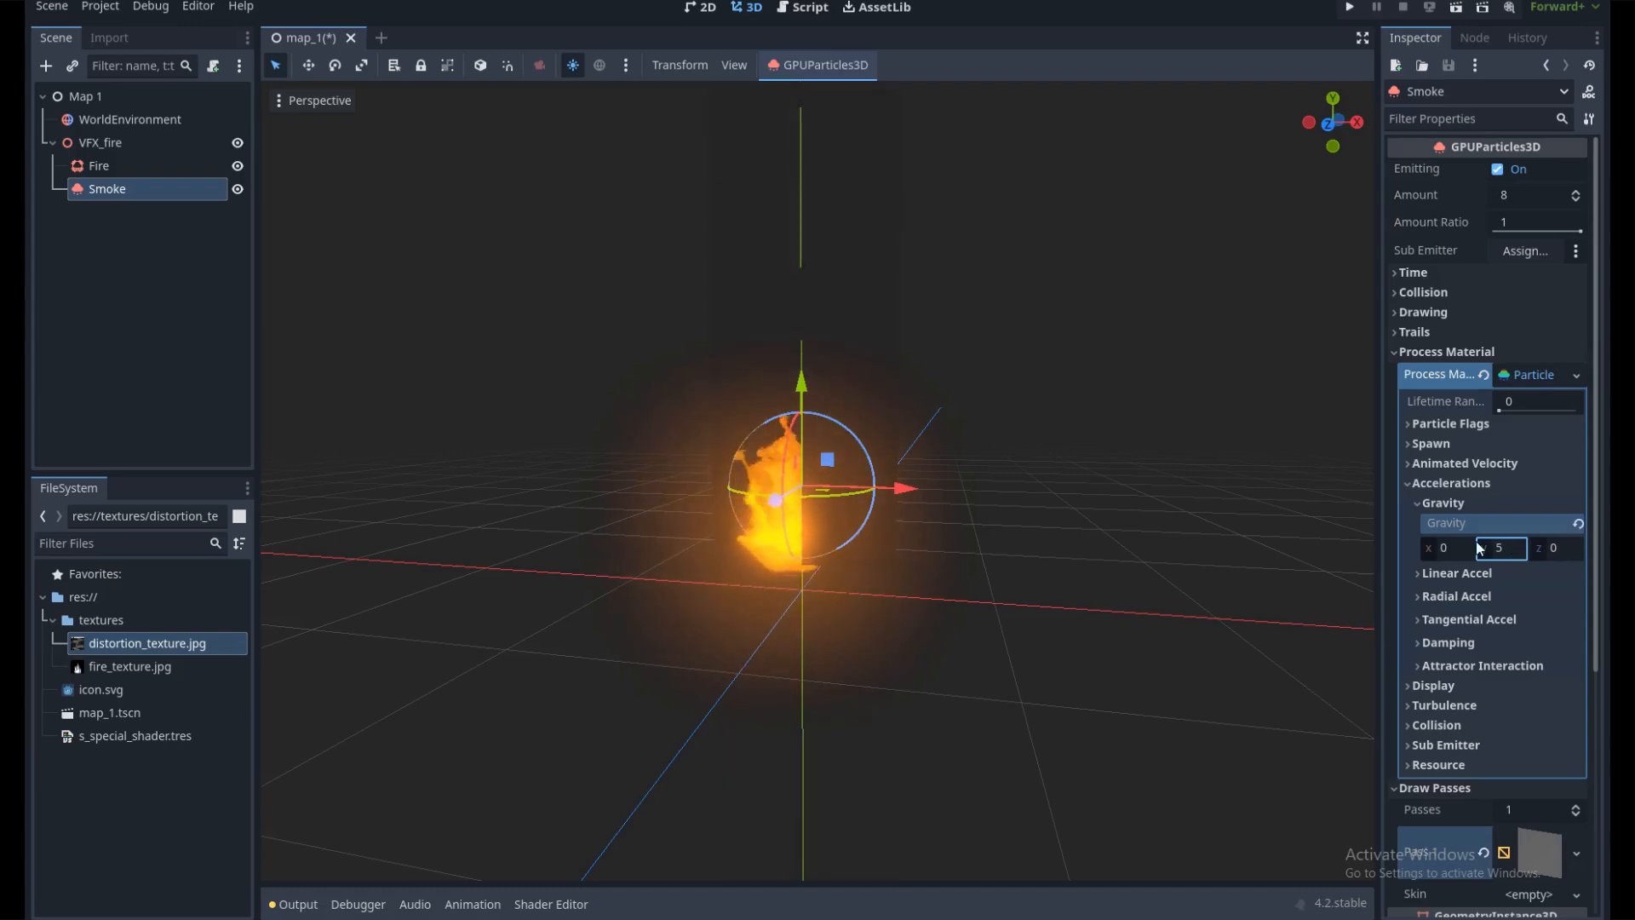
# Set the Smoke particle Amount to 15
pyautogui.scroll(-2, 1056, 471)
pyautogui.moveTo(1035, 470); pyautogui.dragTo(1016, 470, button='middle')
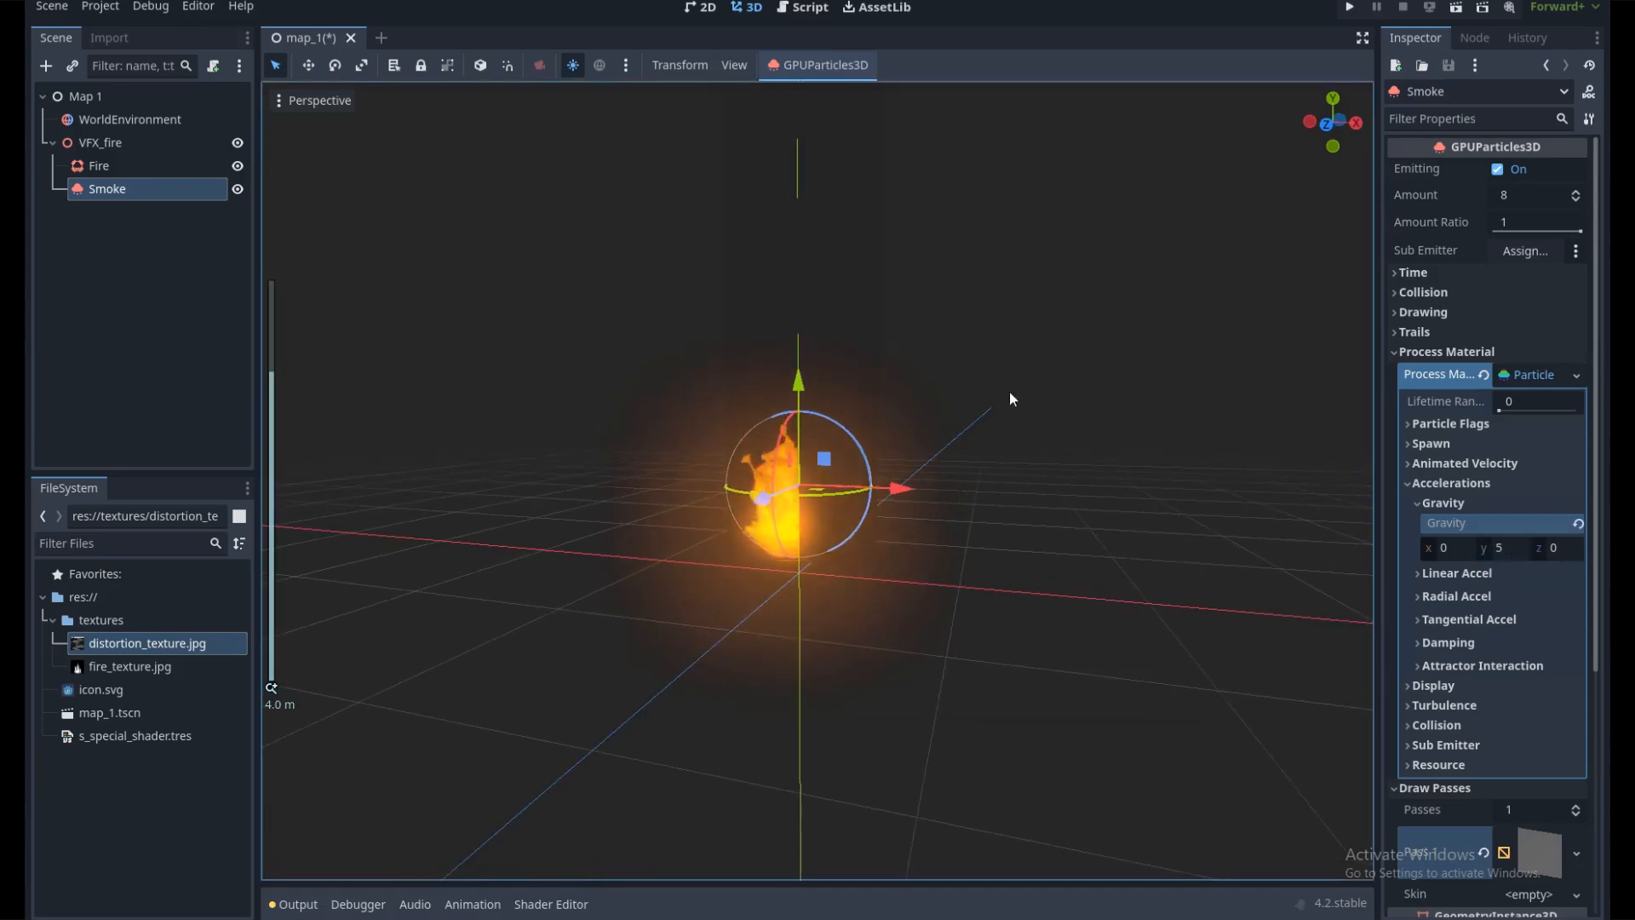
pyautogui.moveTo(1010, 397); pyautogui.dragTo(1034, 433, button='middle')
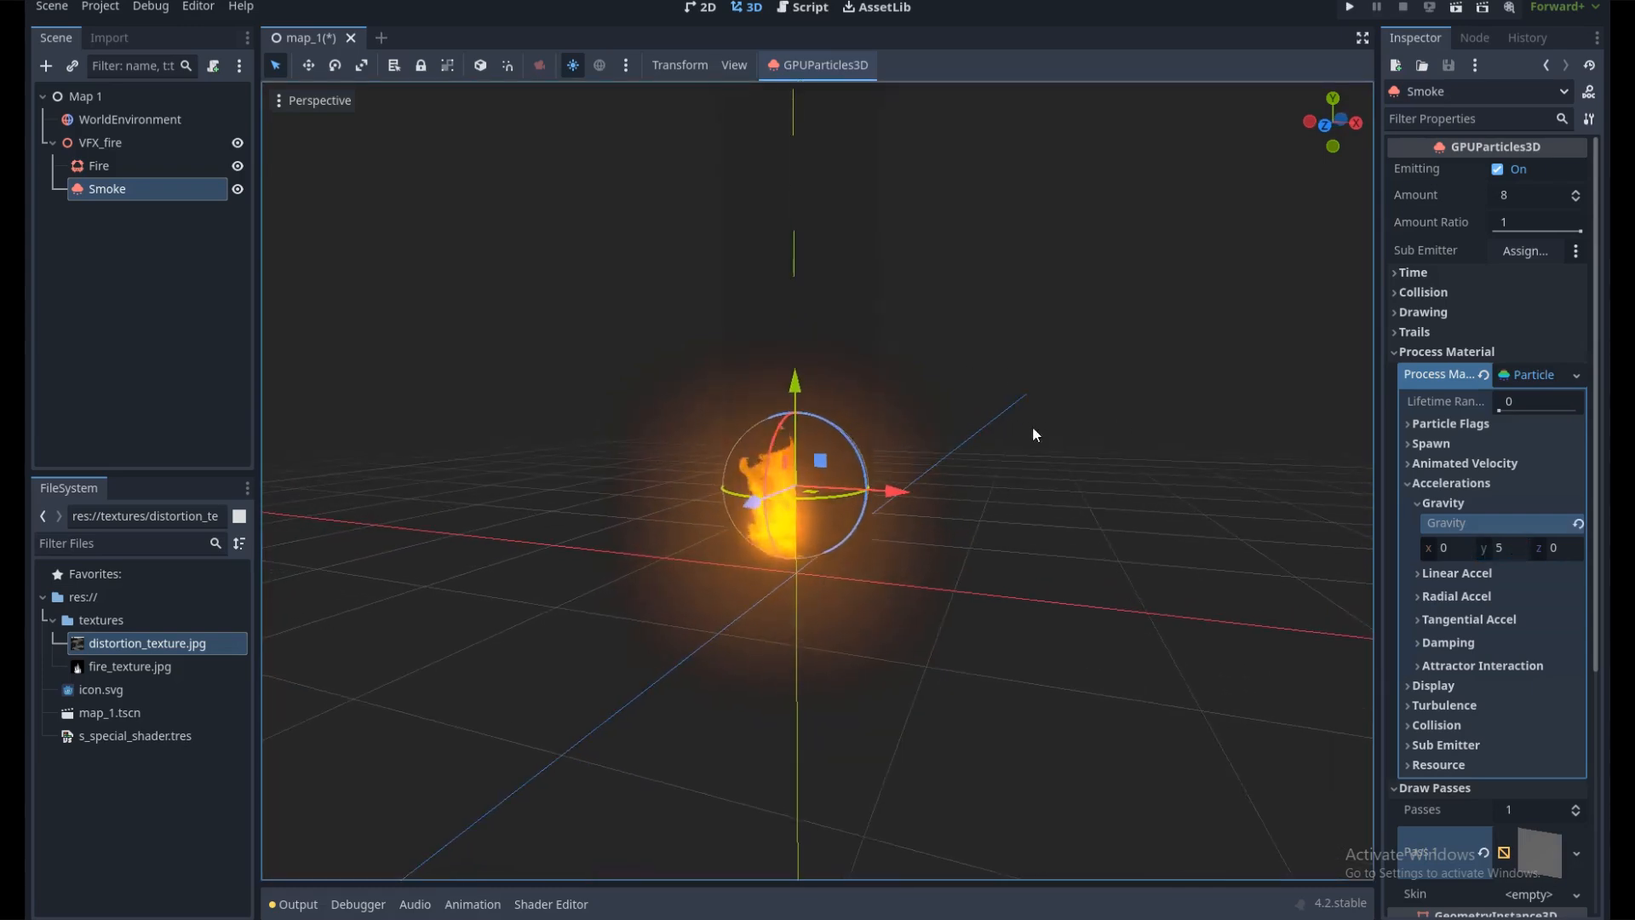
pyautogui.click(1517, 195)
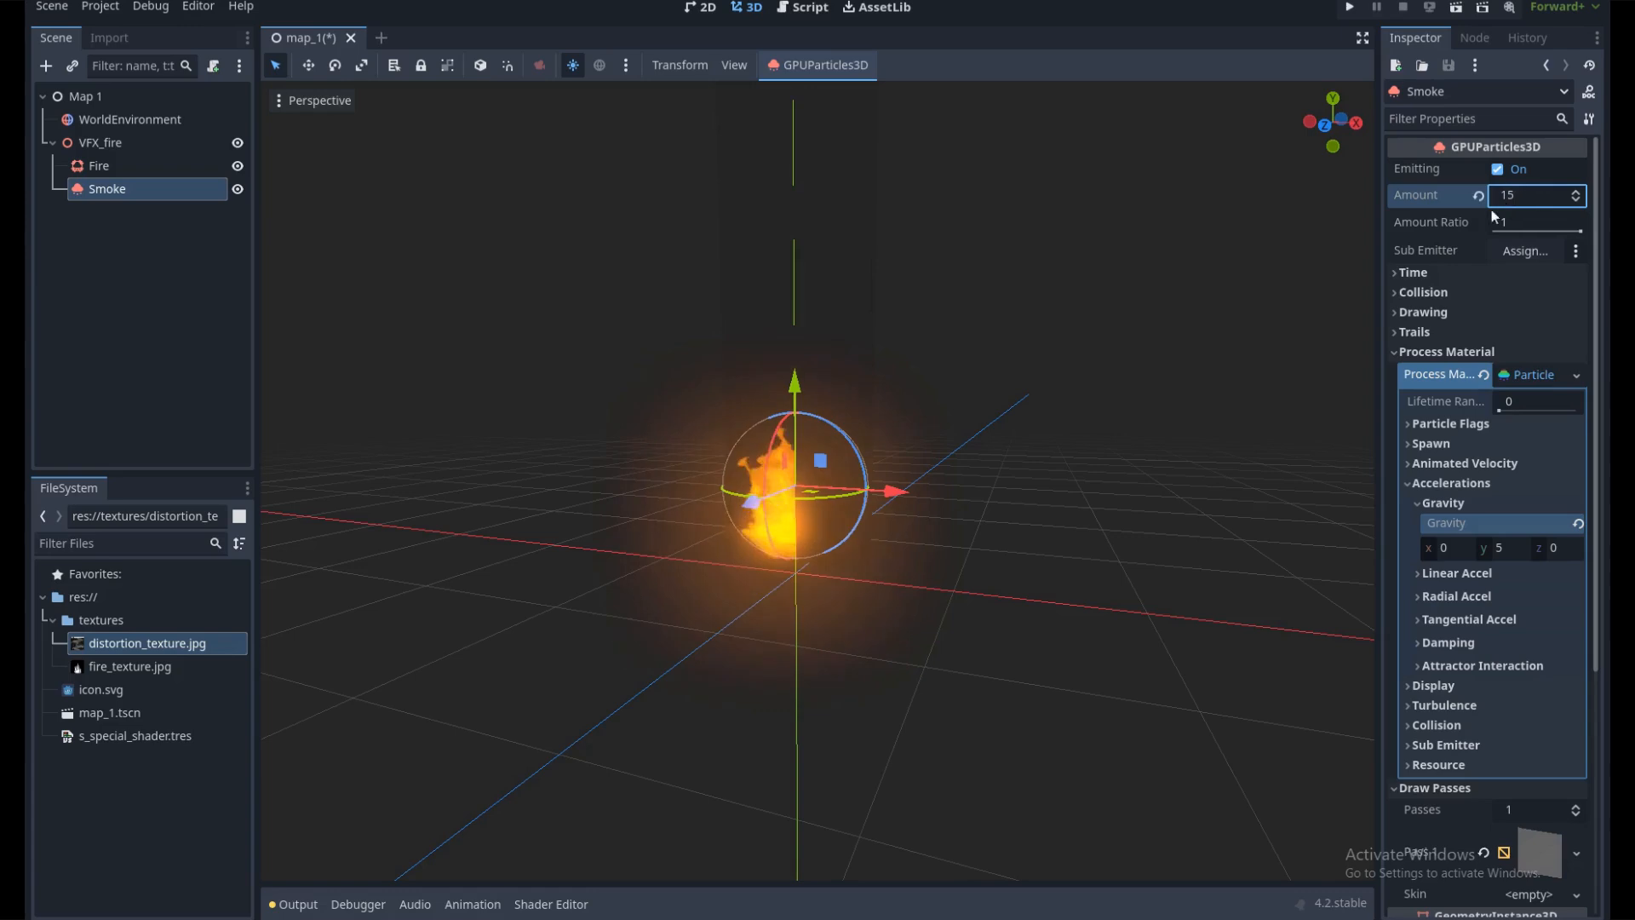
# Import the T_smoke_1.PNG image from the file manager into the project's textures folder
pyautogui.scroll(-6, 1022, 328)
pyautogui.scroll(4, 945, 334)
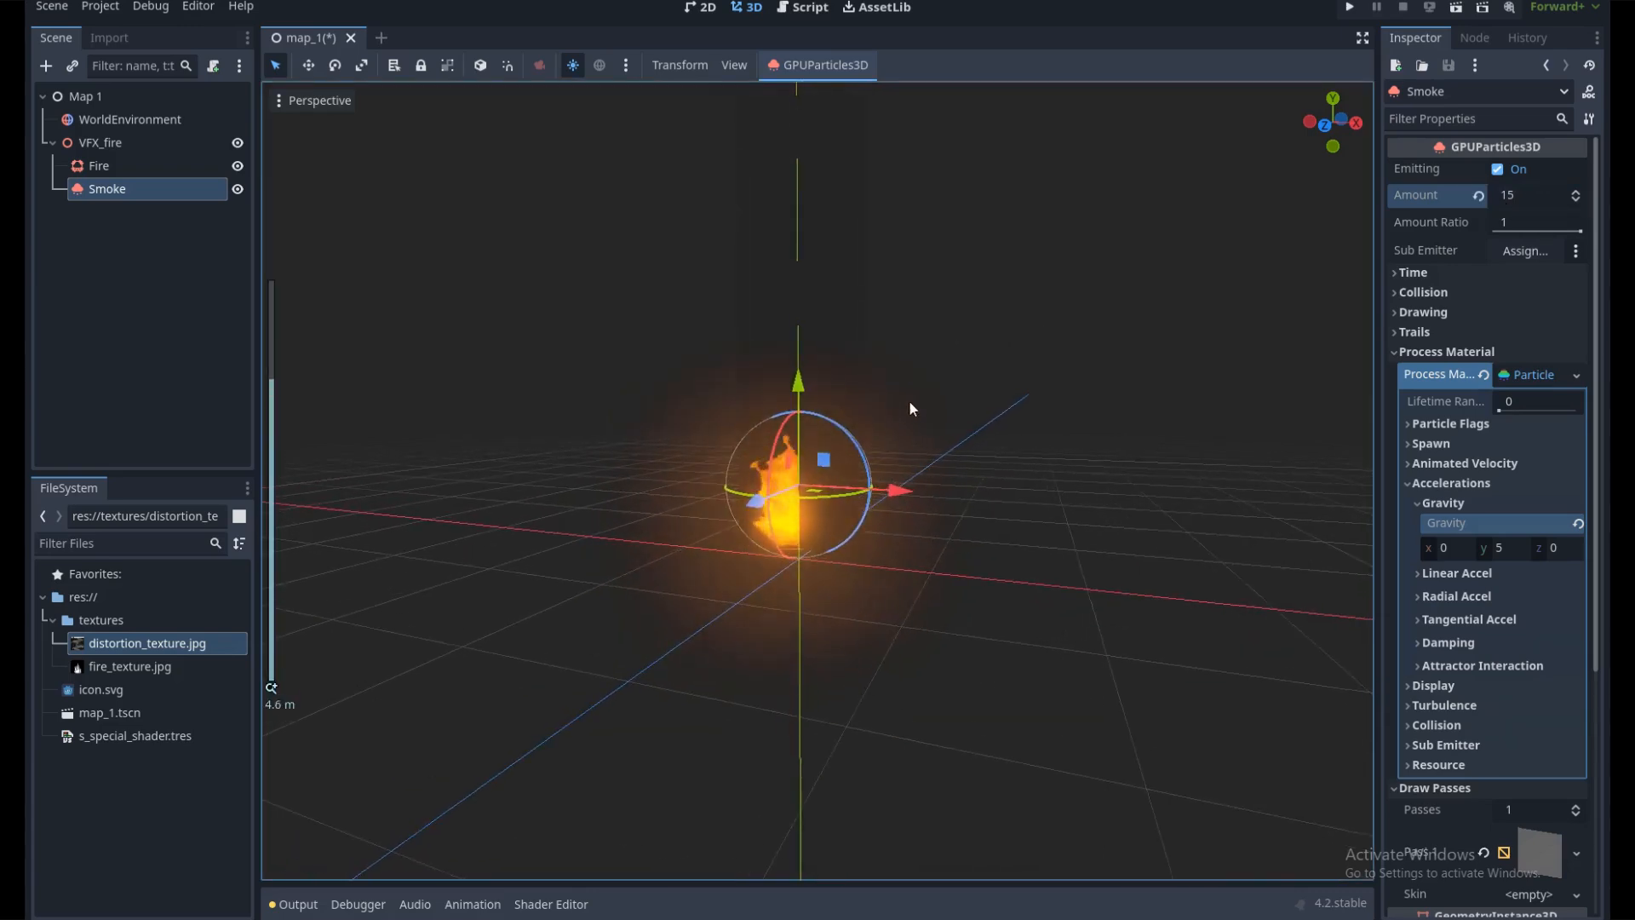
pyautogui.scroll(3, 896, 404)
pyautogui.moveTo(964, 410); pyautogui.dragTo(983, 410, button='middle')
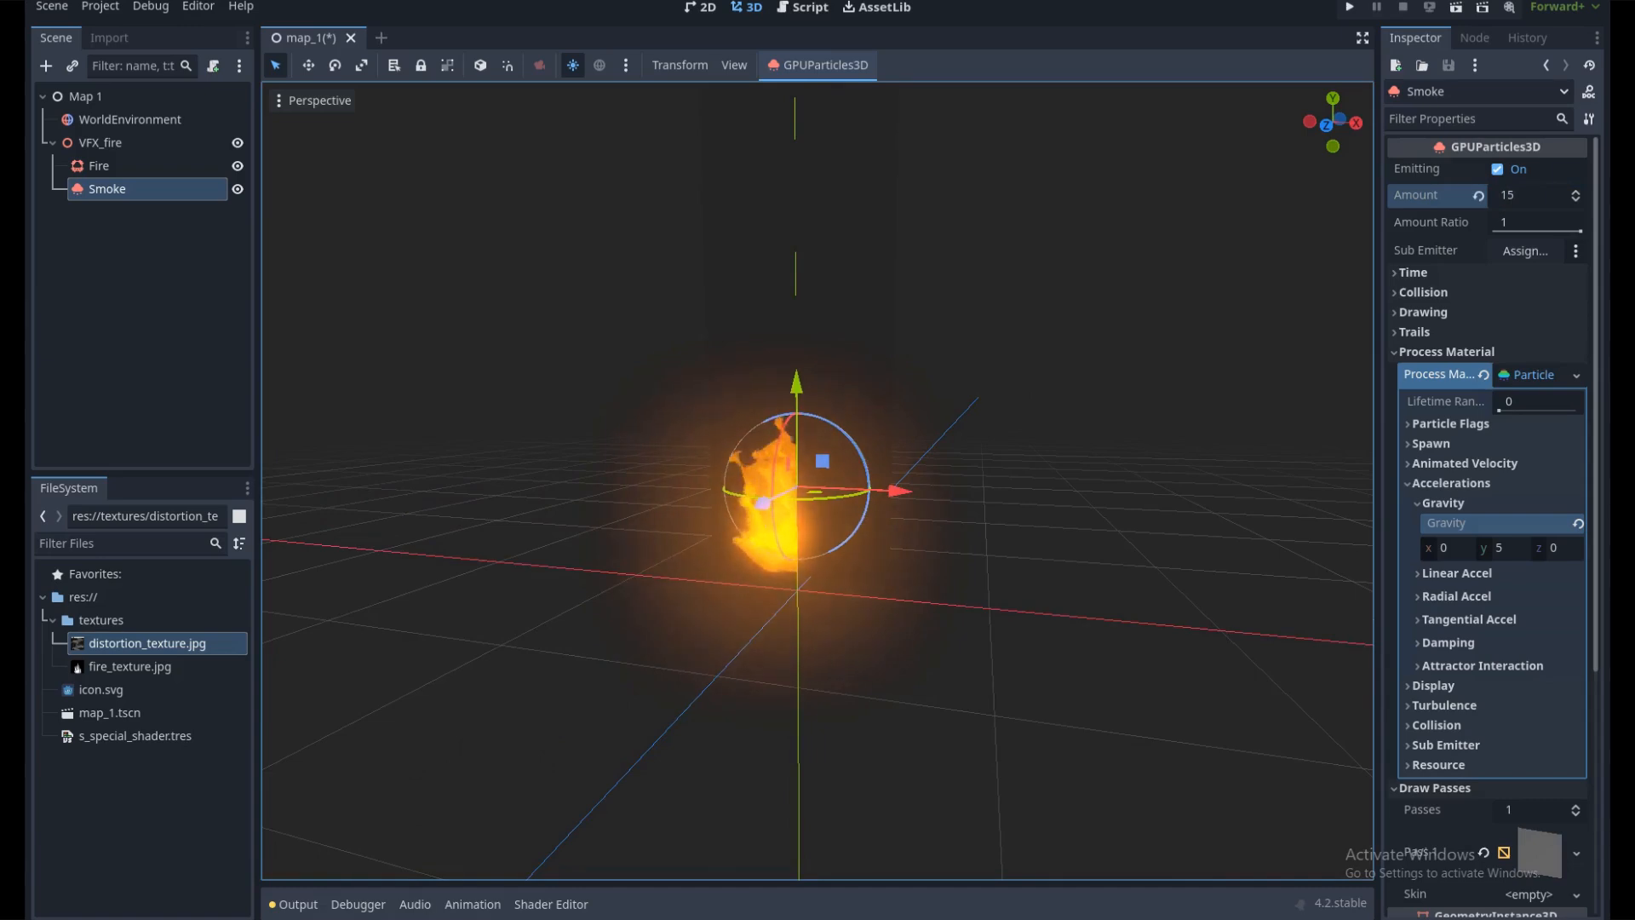
pyautogui.hotkey('alt', 'Tab')
pyautogui.moveTo(696, 509); pyautogui.dragTo(158, 621)
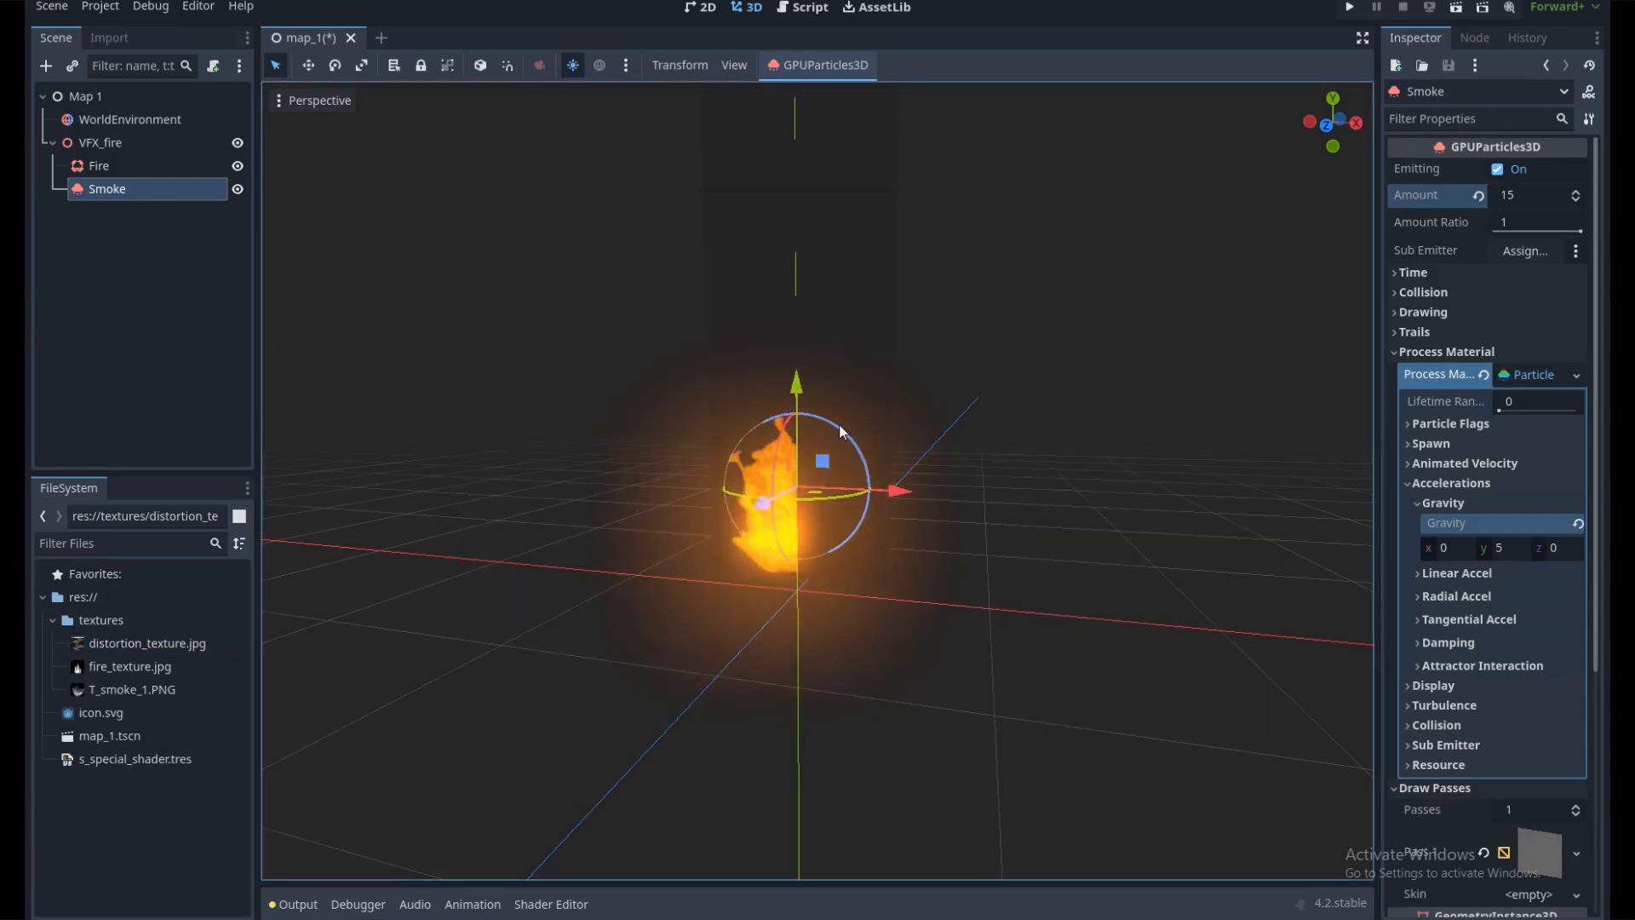
# Create a new ShaderMaterial as the Smoke node's geometry material override and expand its properties
pyautogui.scroll(-5, 1521, 569)
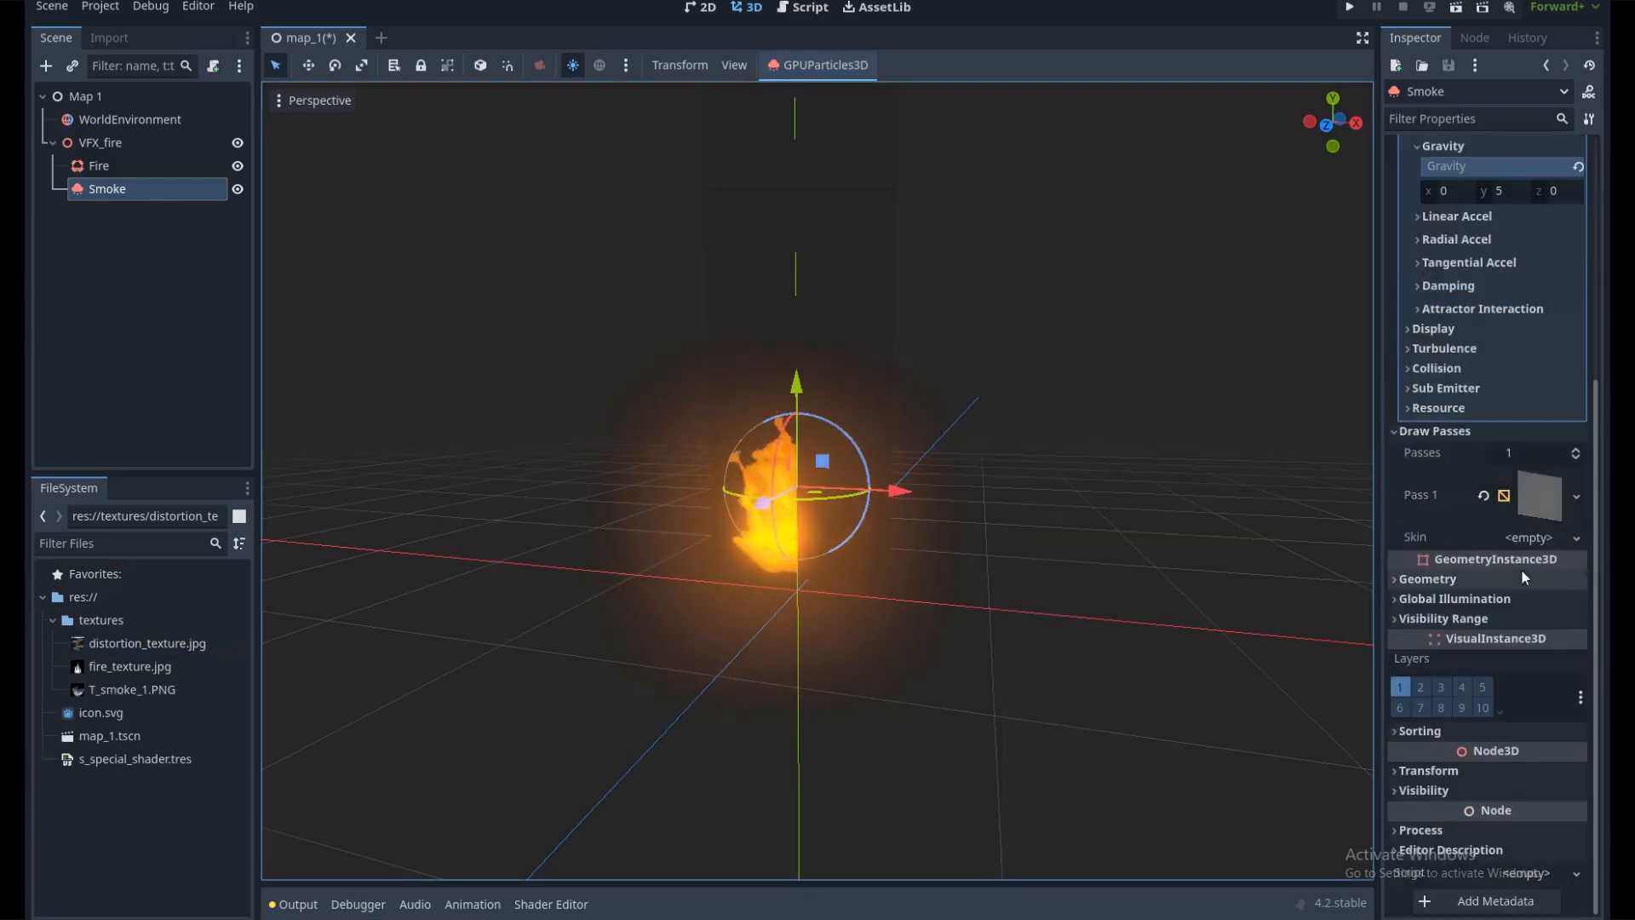
pyautogui.click(1452, 580)
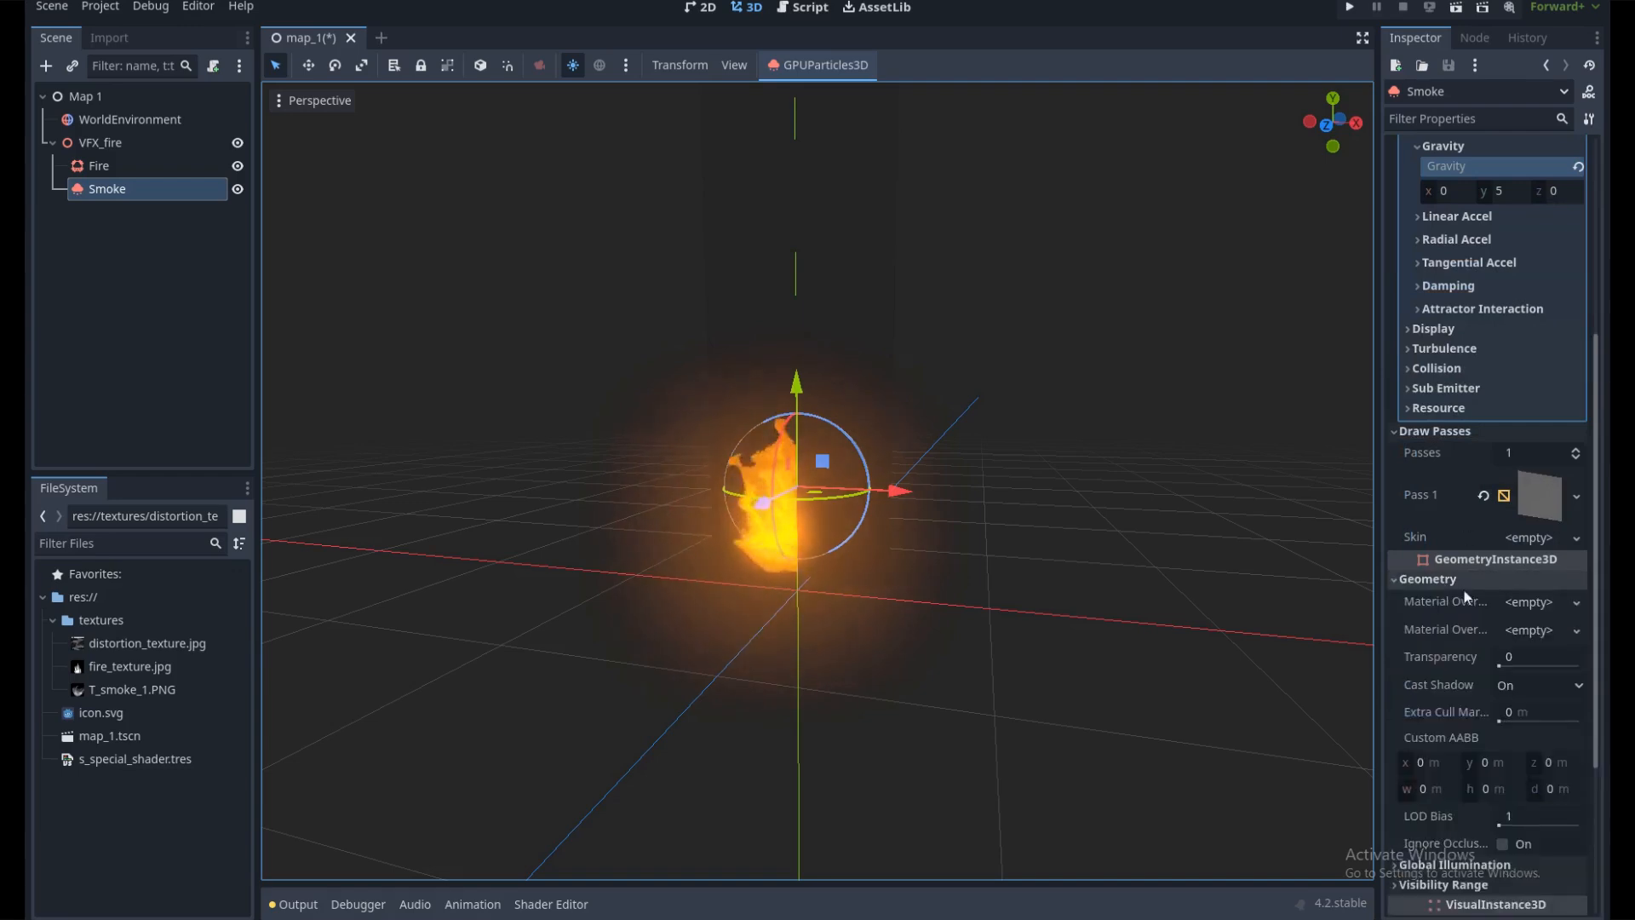
pyautogui.click(1532, 603)
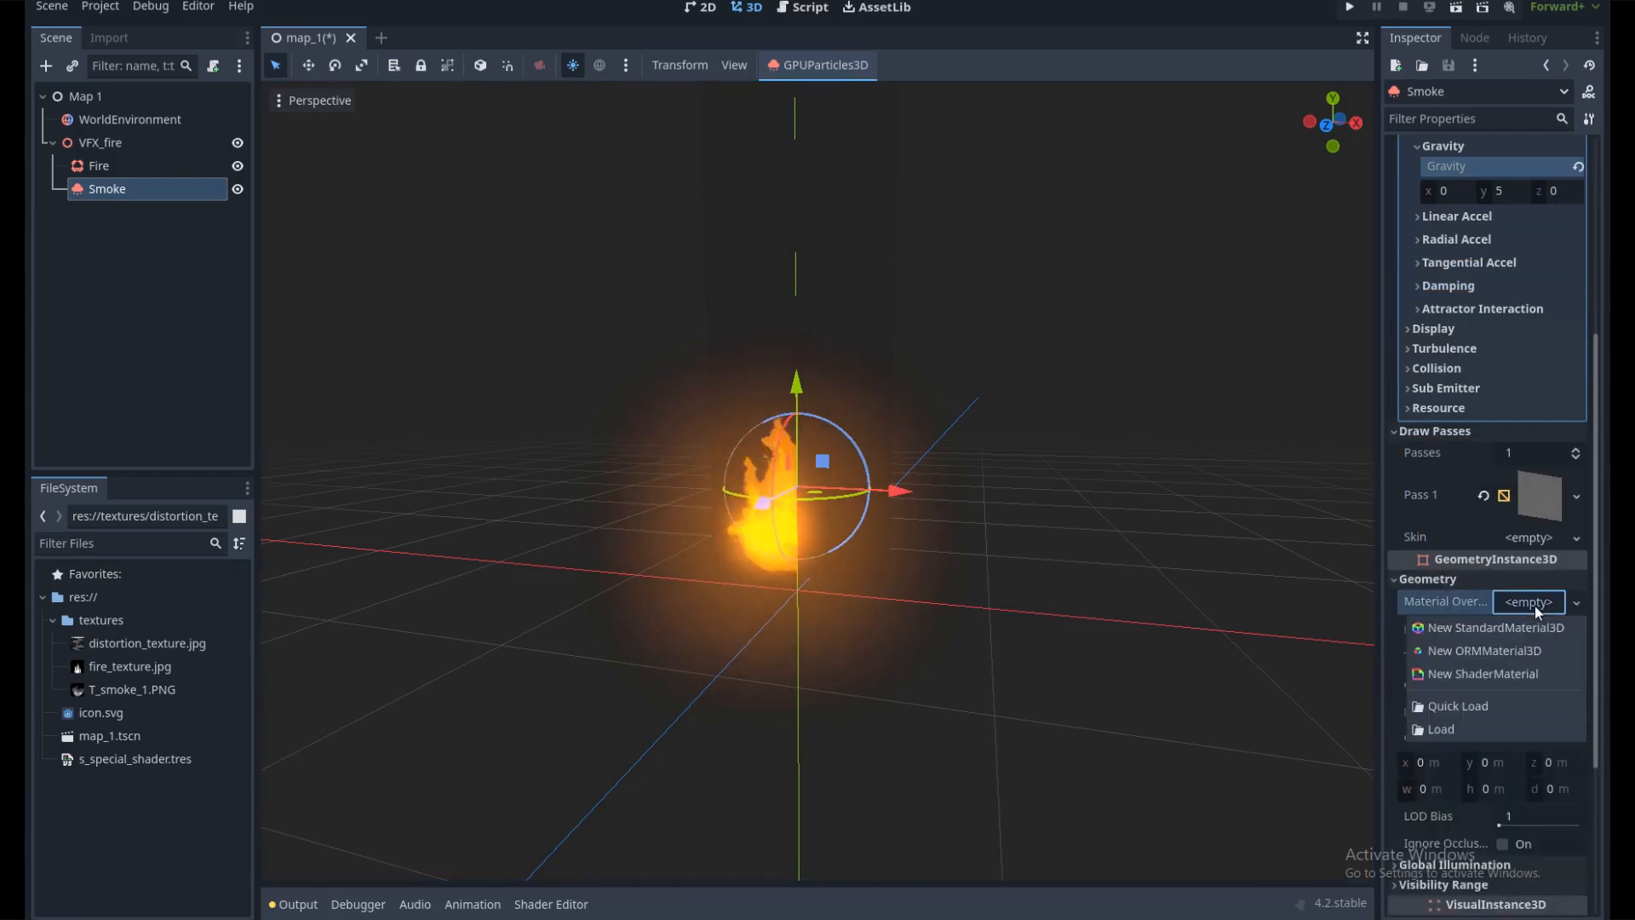
pyautogui.click(1529, 677)
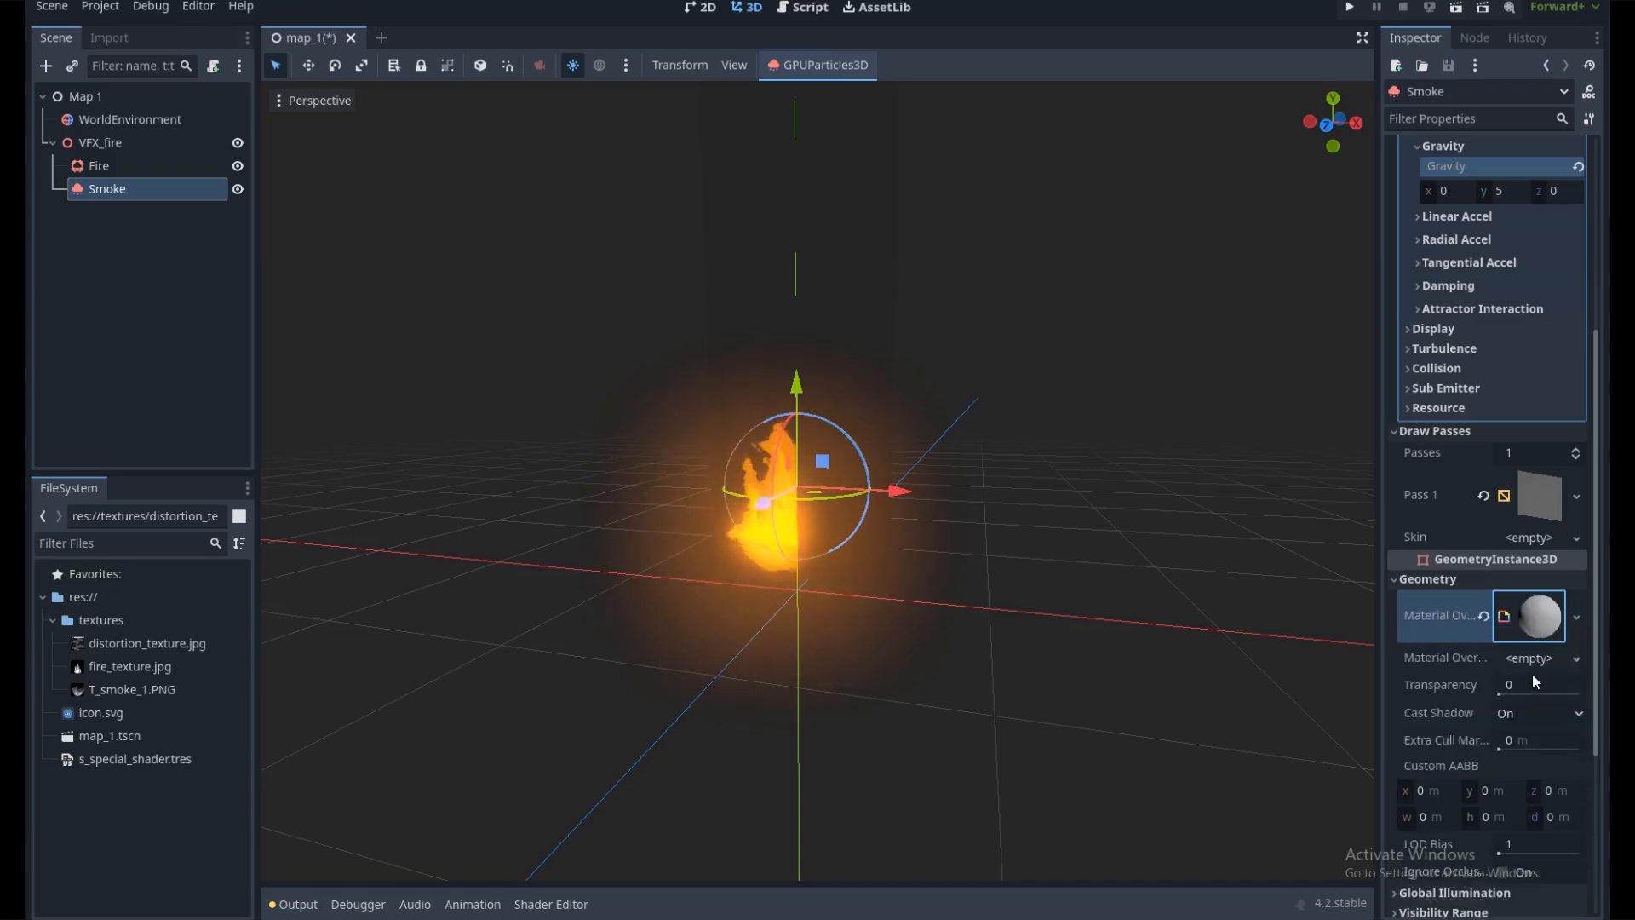
pyautogui.click(1525, 617)
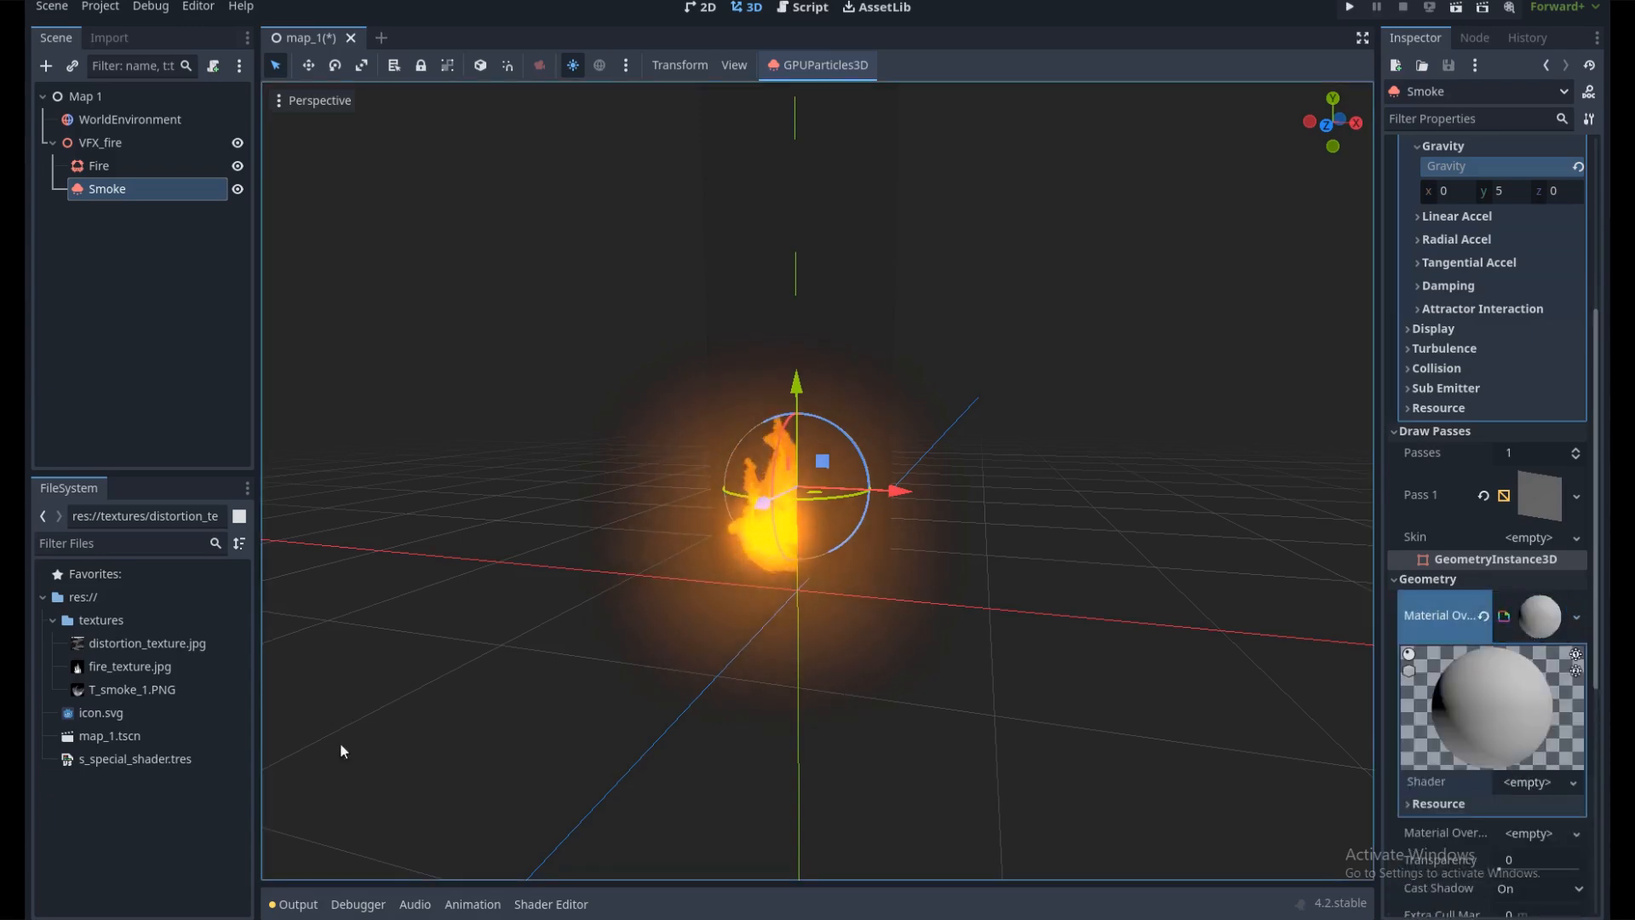
# Create a spatial VisualShader resource named s_smoke_shader.tres in res:// and assign it to the Smoke material override's Shader property
pyautogui.rightClick(134, 830)
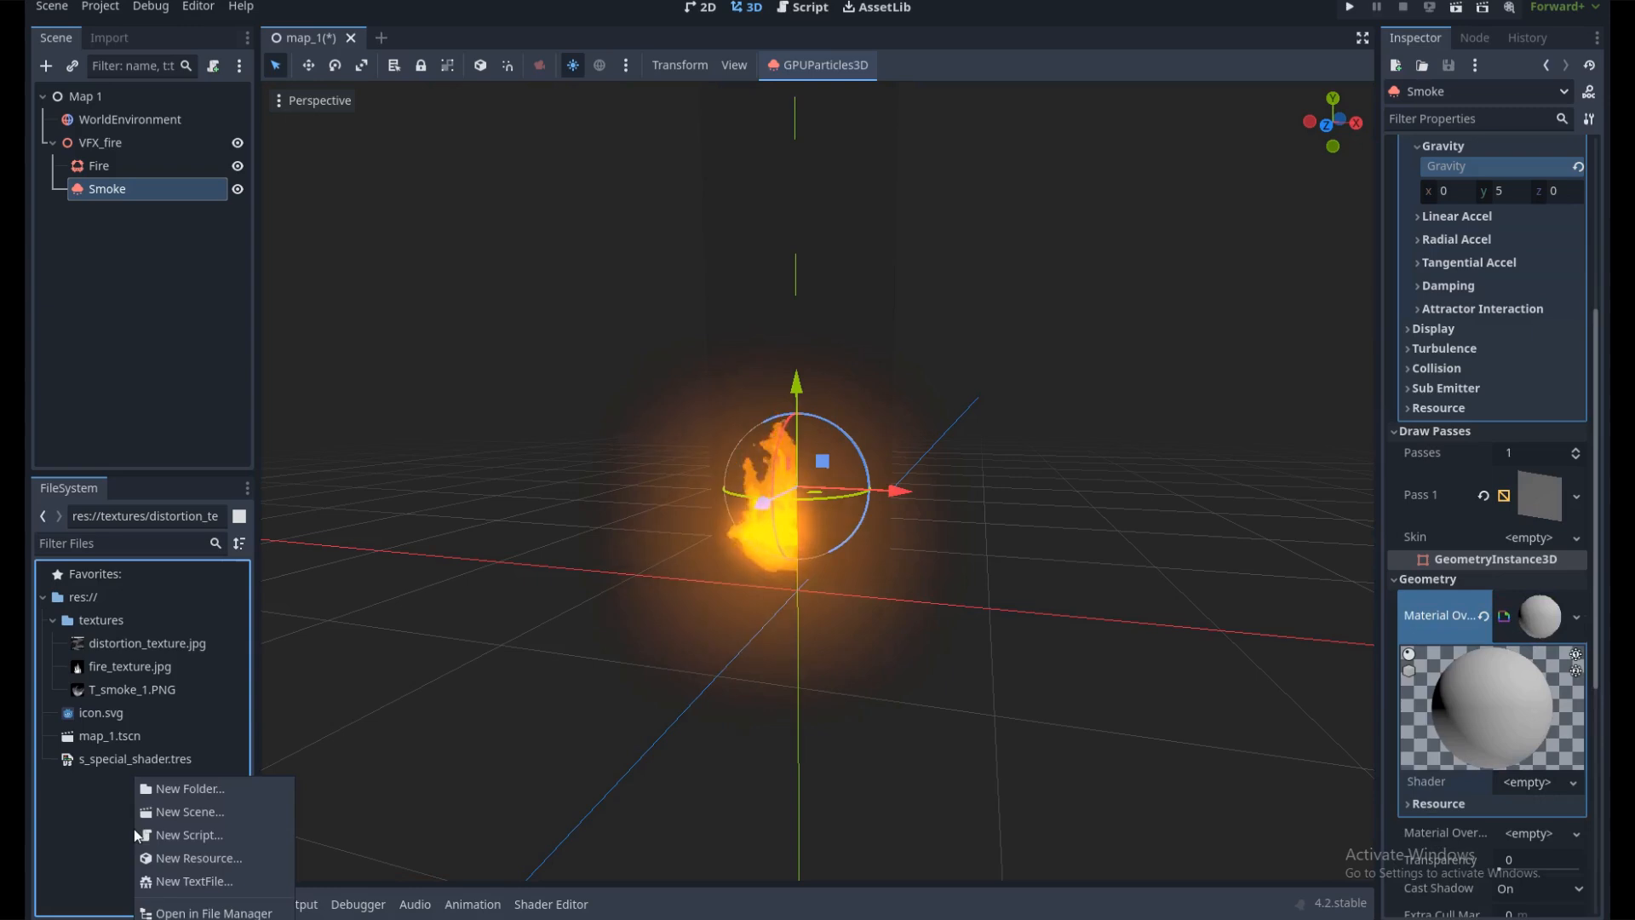
pyautogui.click(217, 857)
pyautogui.write('shader')
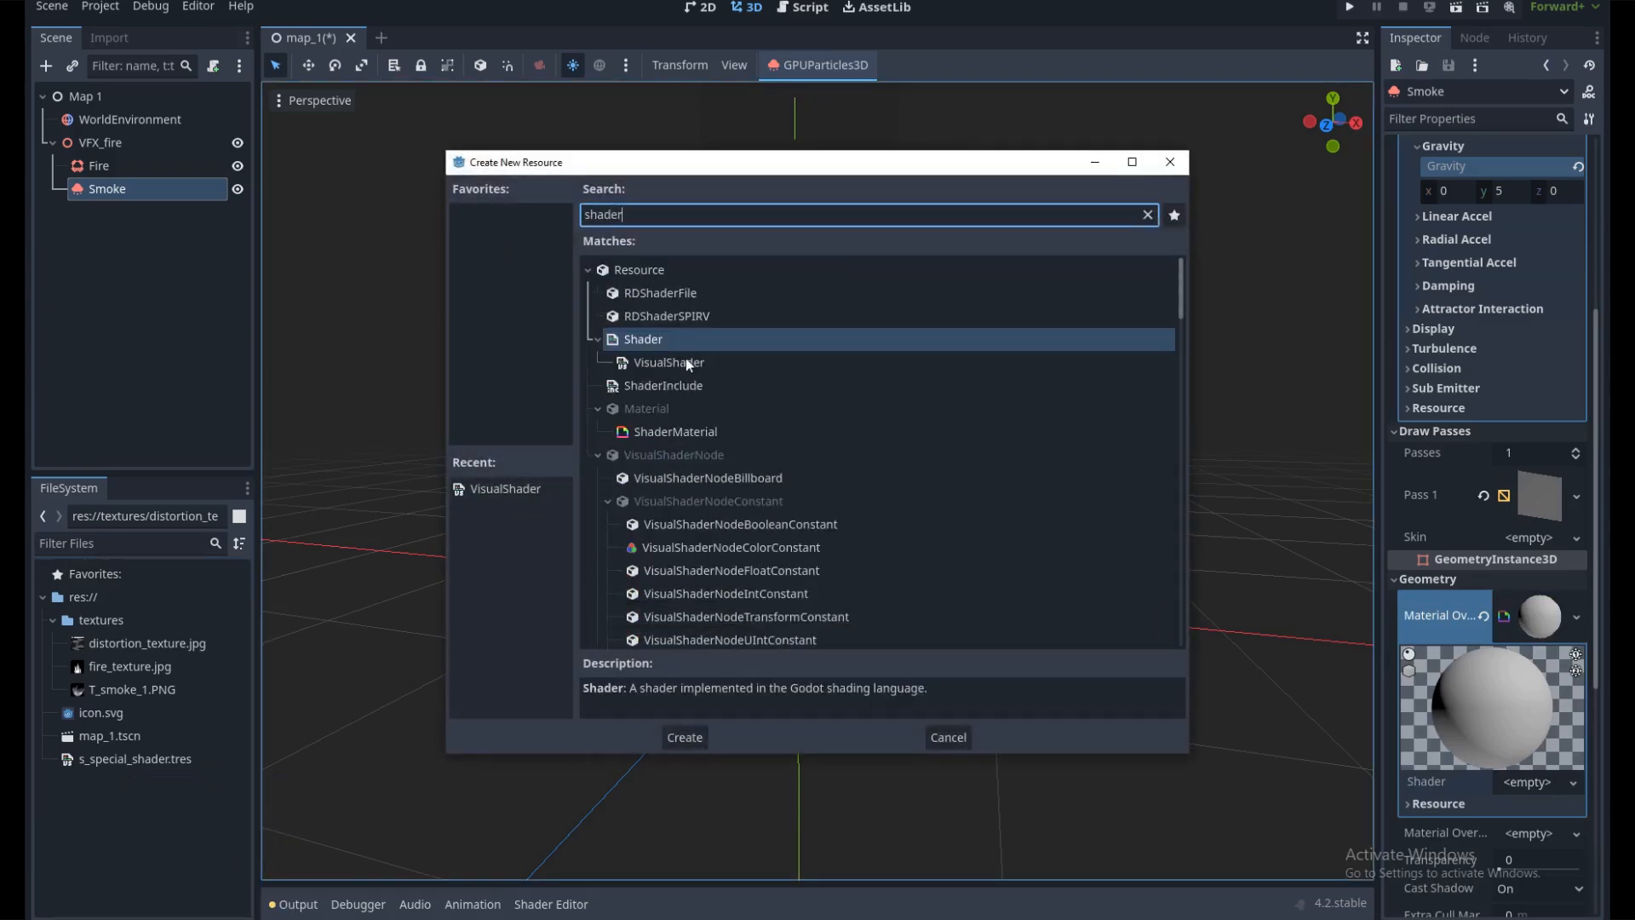
pyautogui.doubleClick(686, 362)
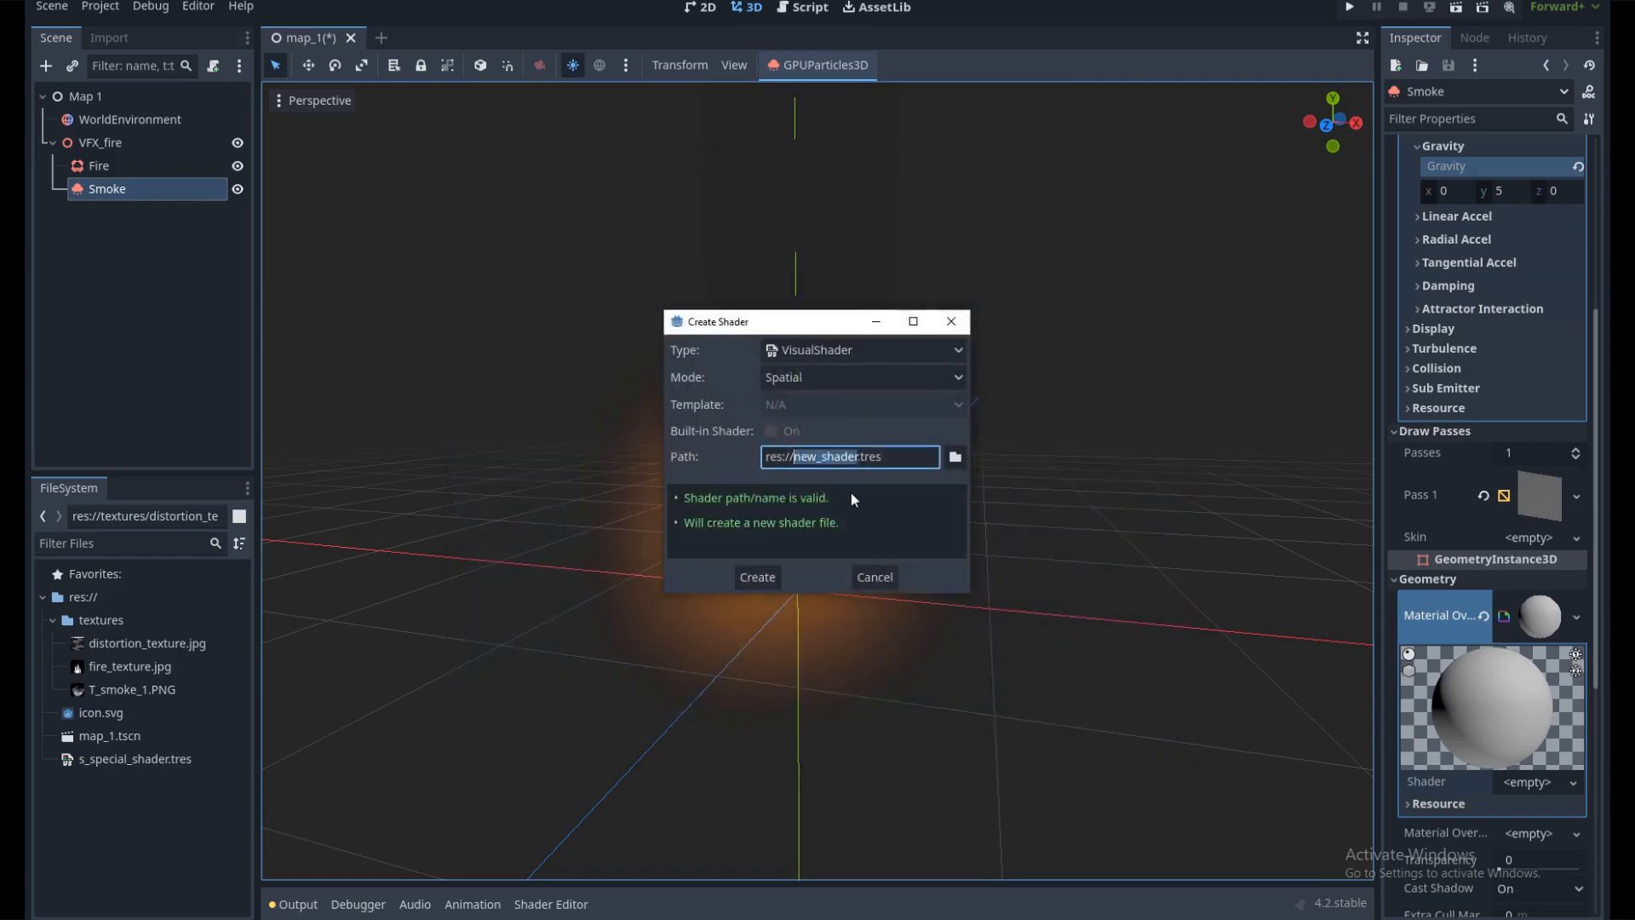
pyautogui.press('BackSpace')
pyautogui.write('s_smok')
pyautogui.click(748, 579)
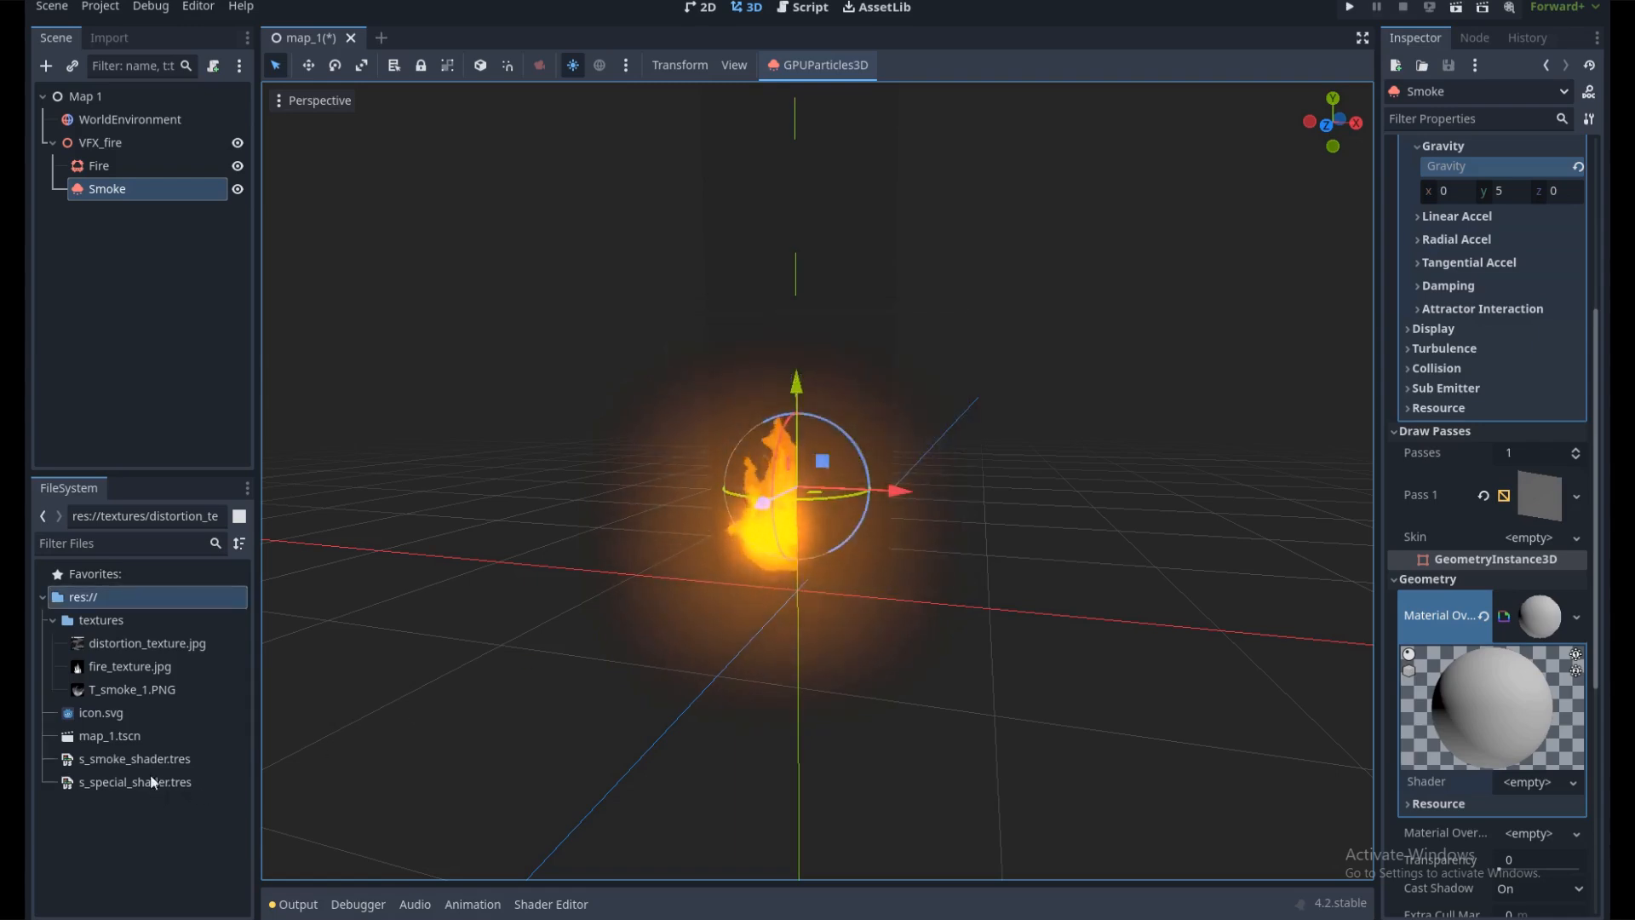
pyautogui.moveTo(142, 758); pyautogui.dragTo(1177, 634)
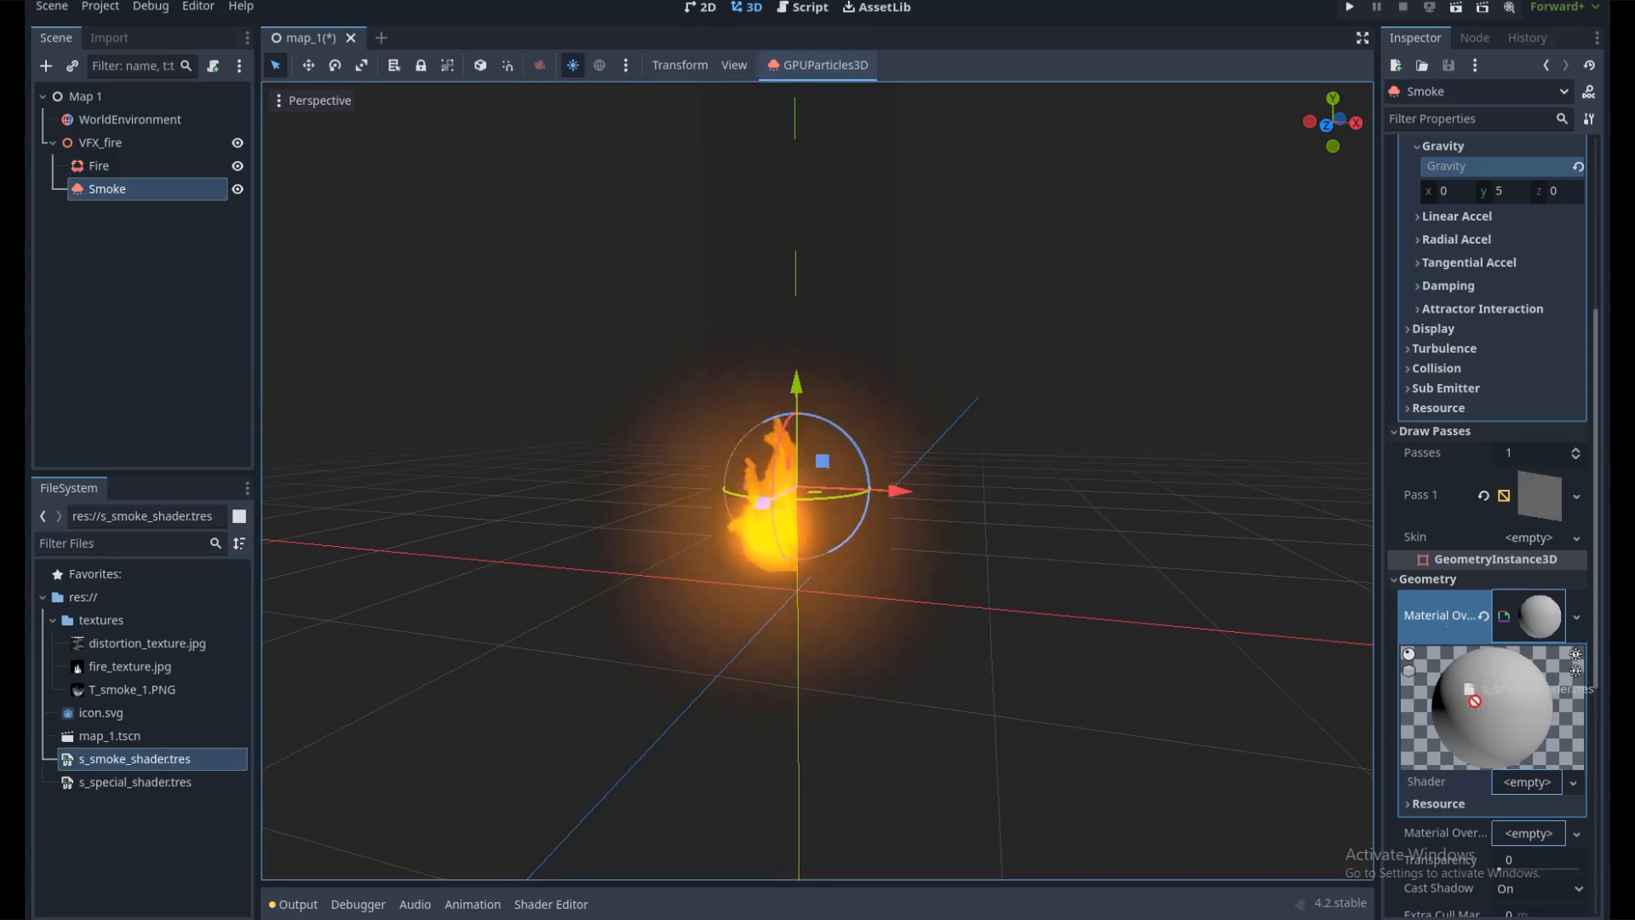
pyautogui.moveTo(1531, 789); pyautogui.dragTo(1530, 785)
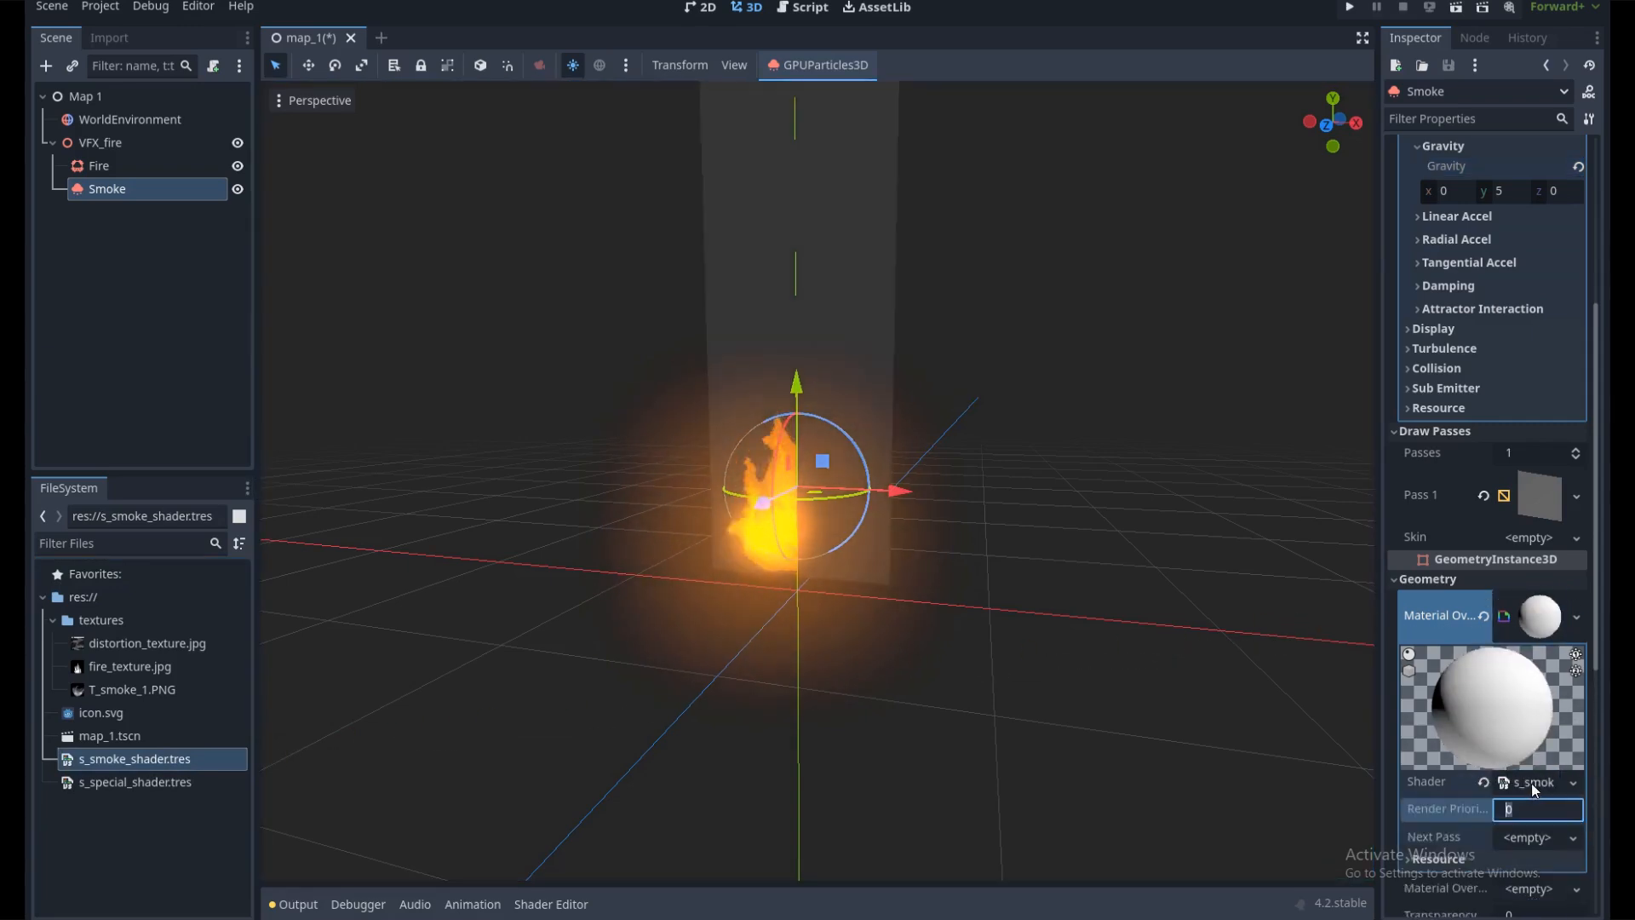
# Open the Smoke material's s_smoke_shader.tres in the visual shader graph and switch it to the Vertex stage
pyautogui.scroll(-1, 1577, 723)
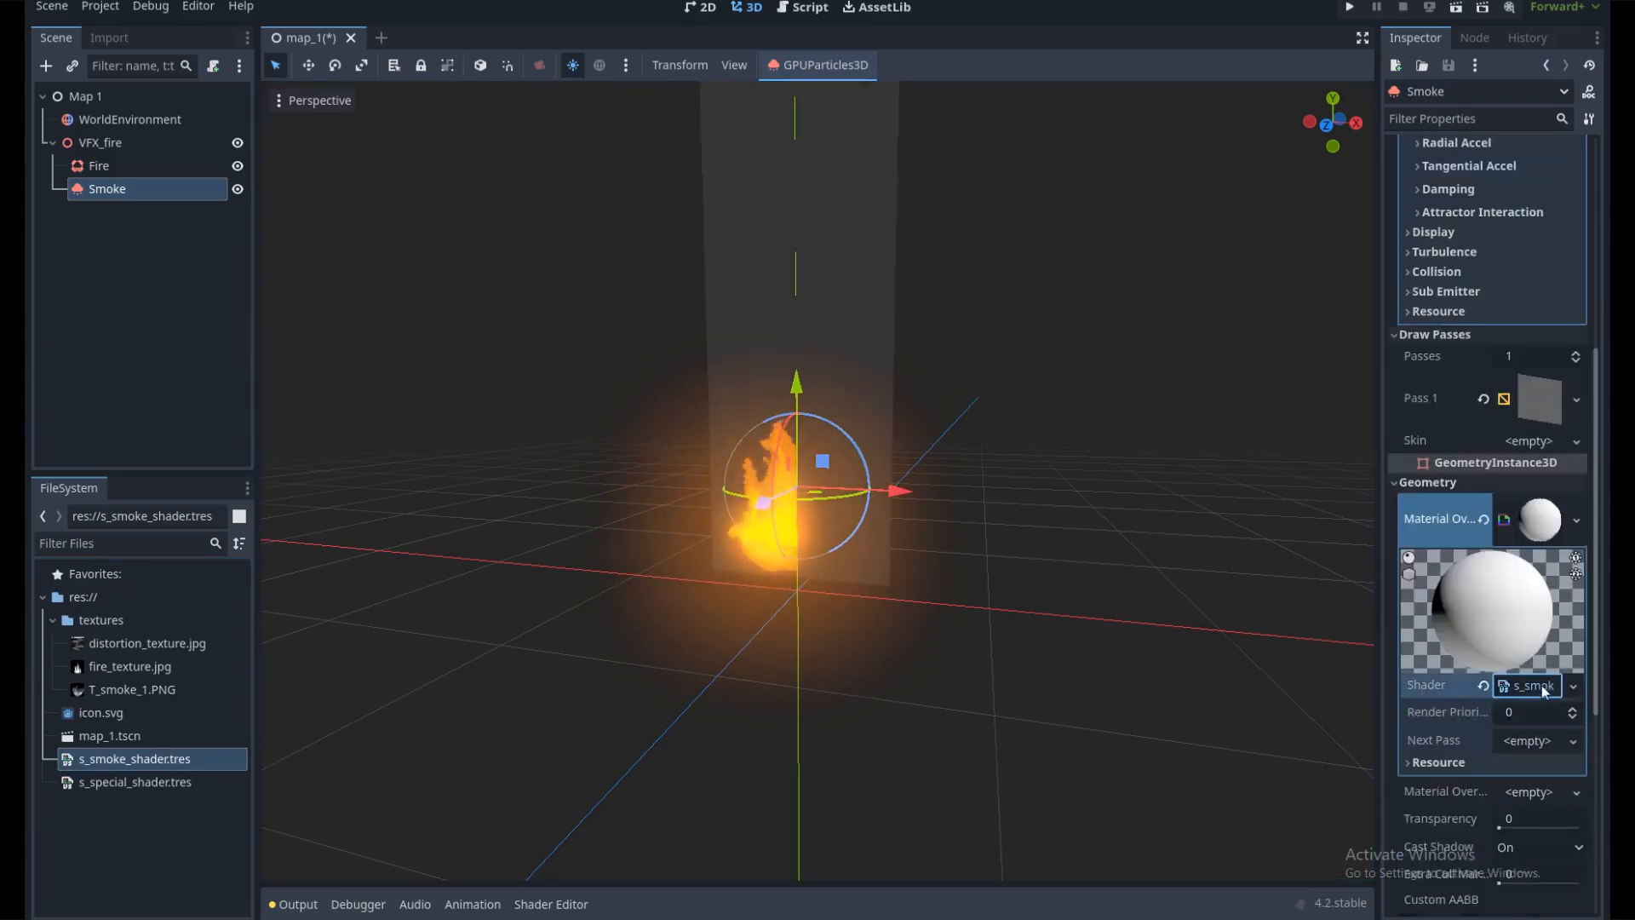
pyautogui.click(1536, 687)
pyautogui.scroll(-1, 1482, 620)
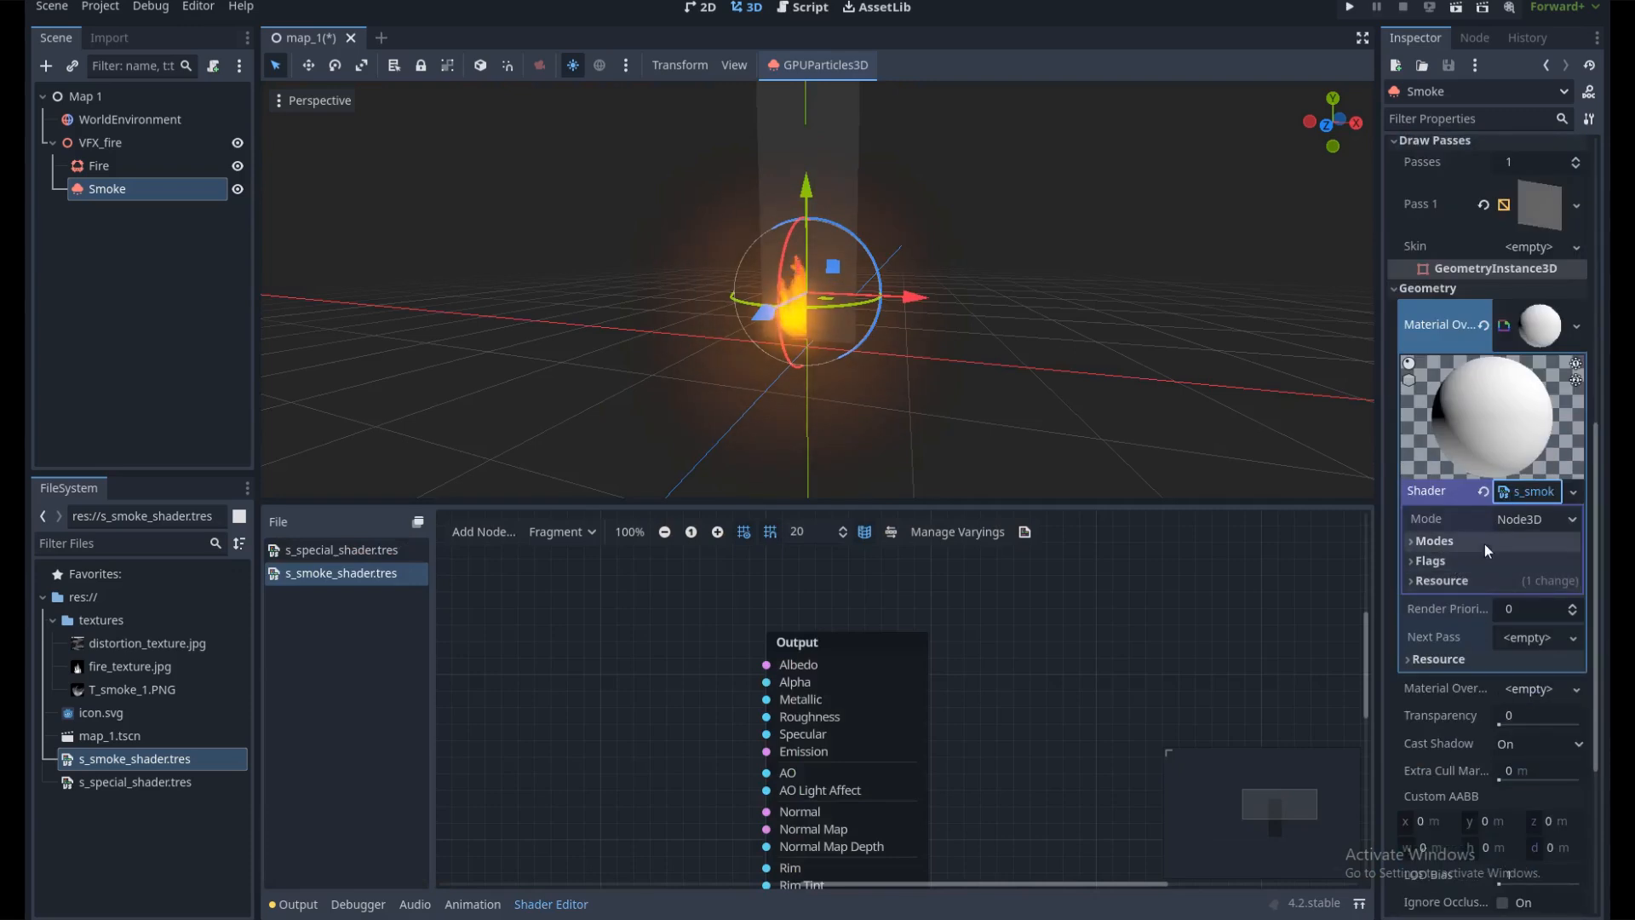
pyautogui.click(1524, 494)
pyautogui.moveTo(983, 361); pyautogui.dragTo(817, 443, button='middle')
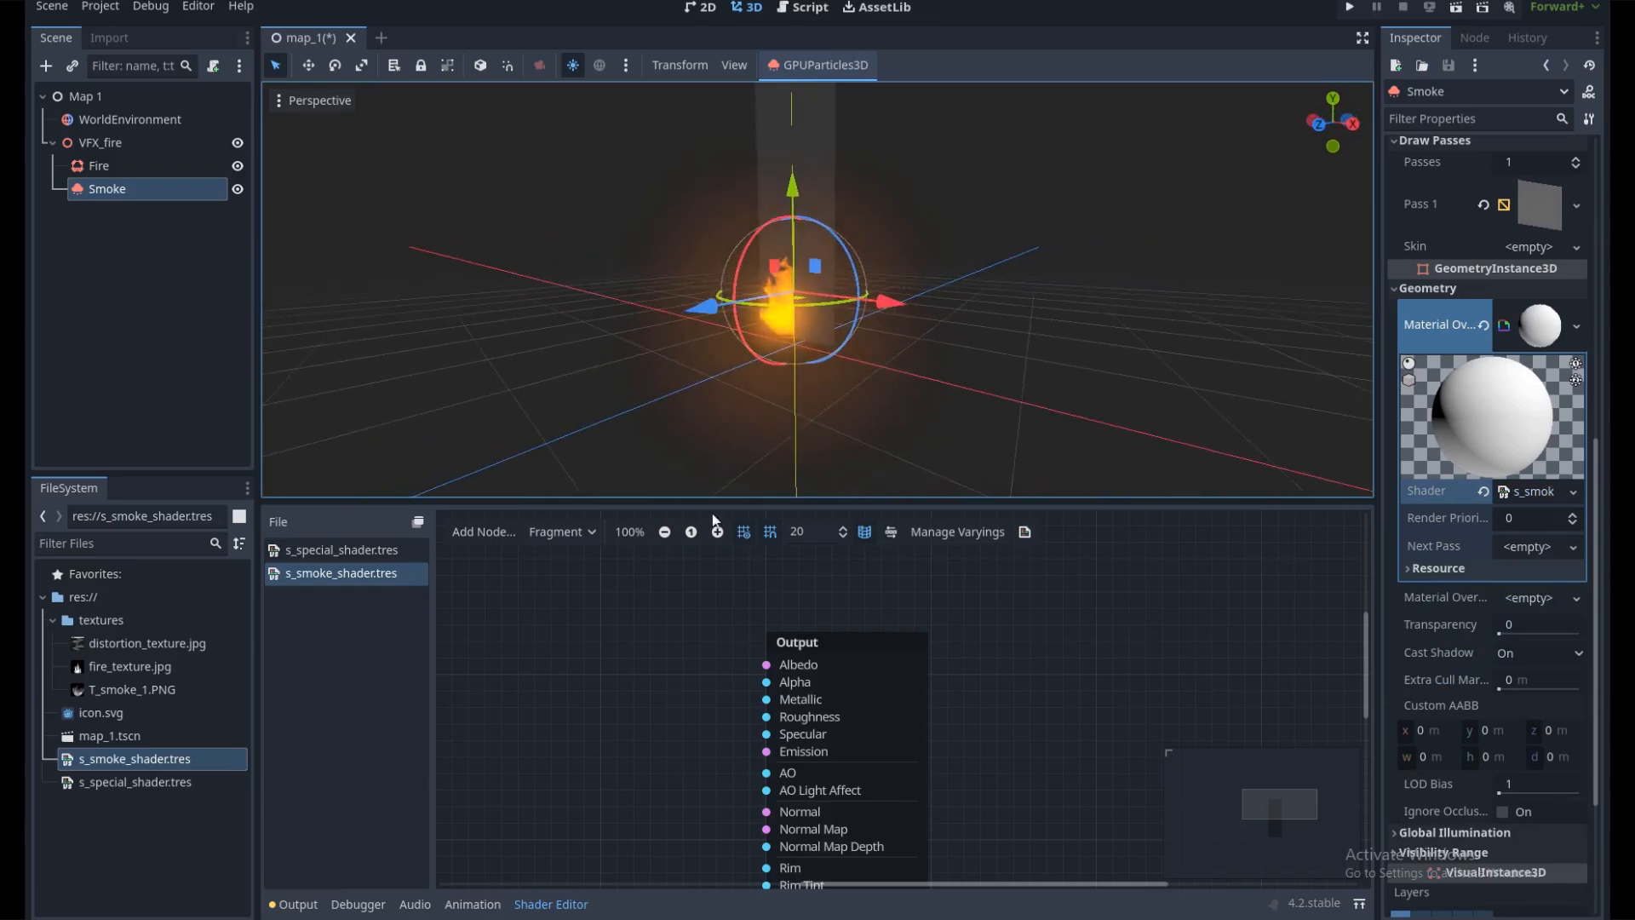
pyautogui.click(578, 534)
pyautogui.click(575, 554)
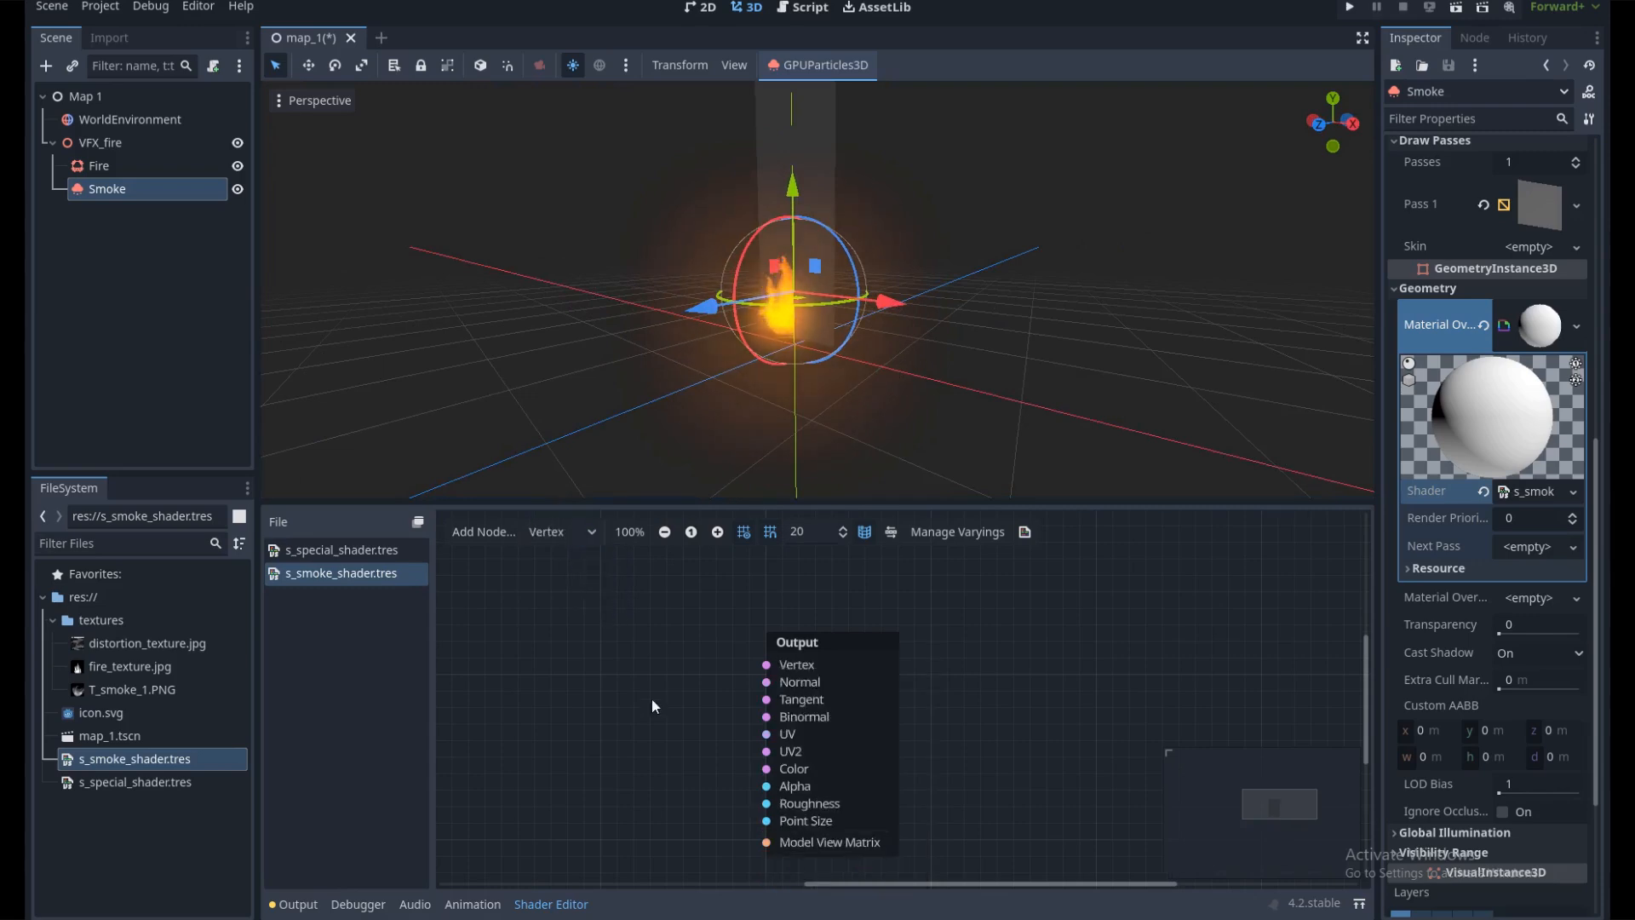
# Add a GetBillboardMatrix node with Billboard Type Particles and Keep Scale on, and connect it to the Model View Matrix output
pyautogui.rightClick(635, 774)
pyautogui.write('bill')
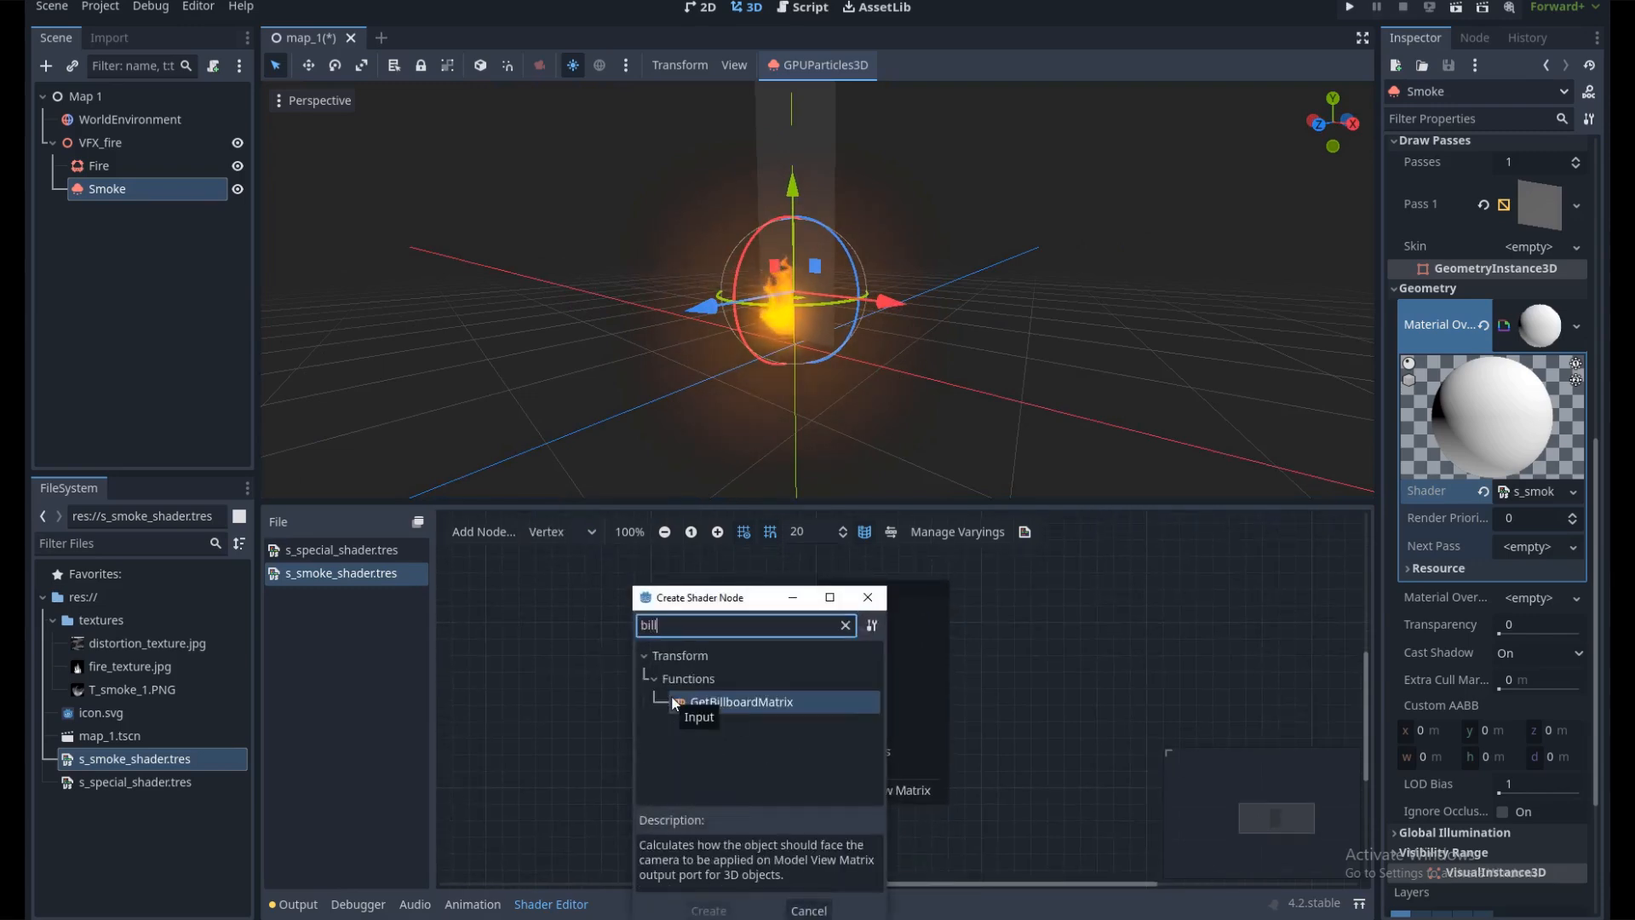
pyautogui.doubleClick(749, 704)
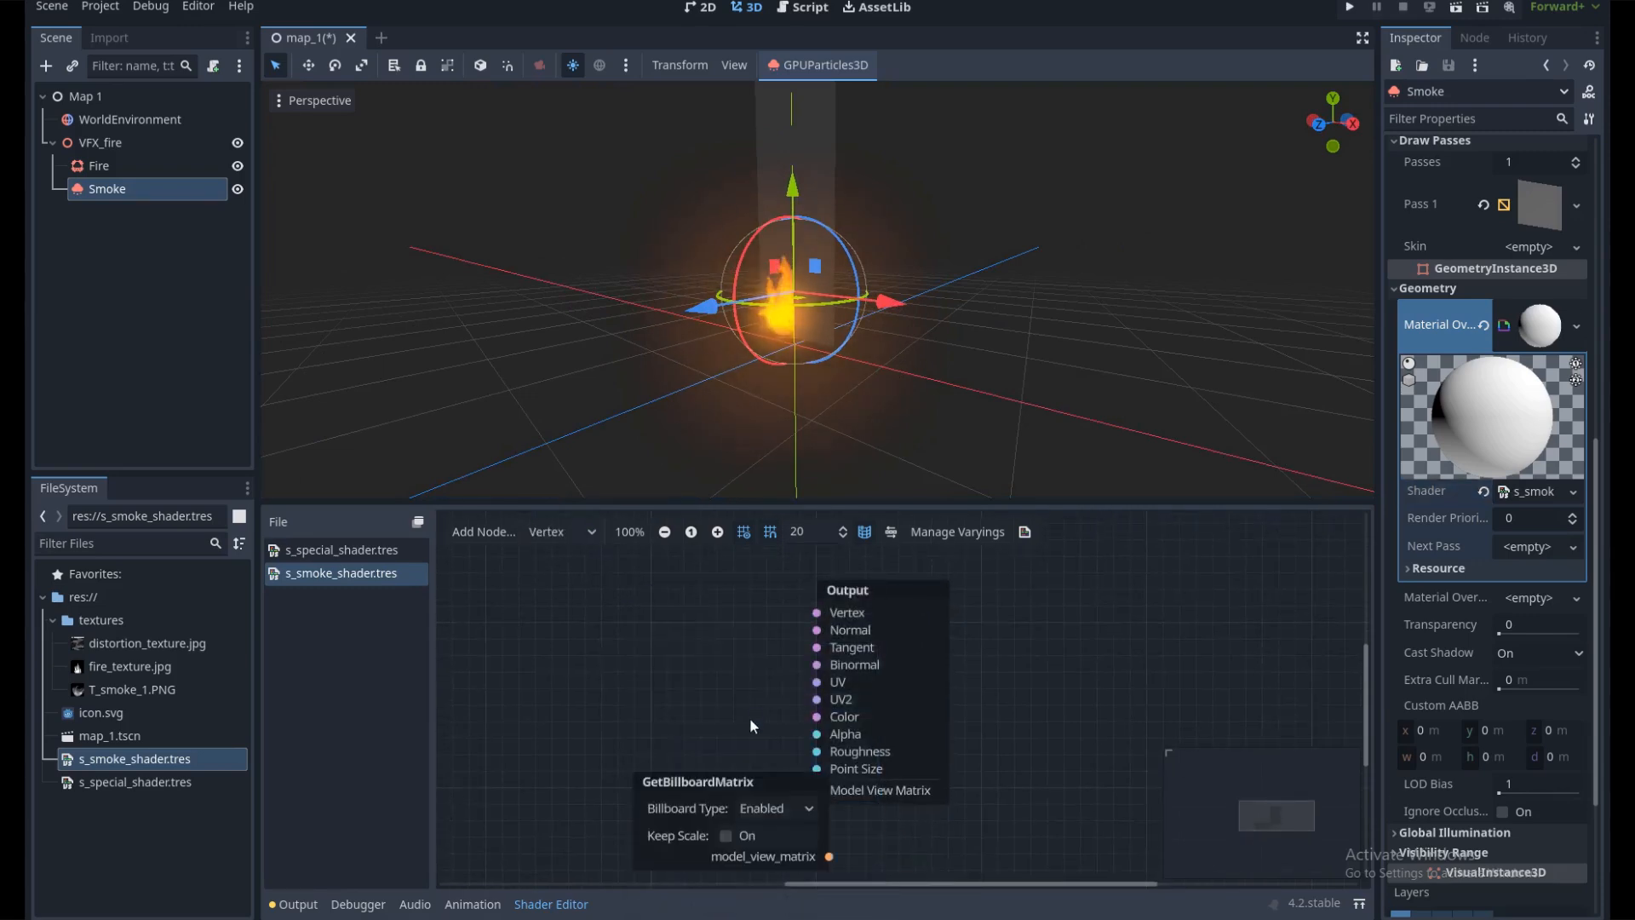
pyautogui.moveTo(743, 781); pyautogui.dragTo(657, 775)
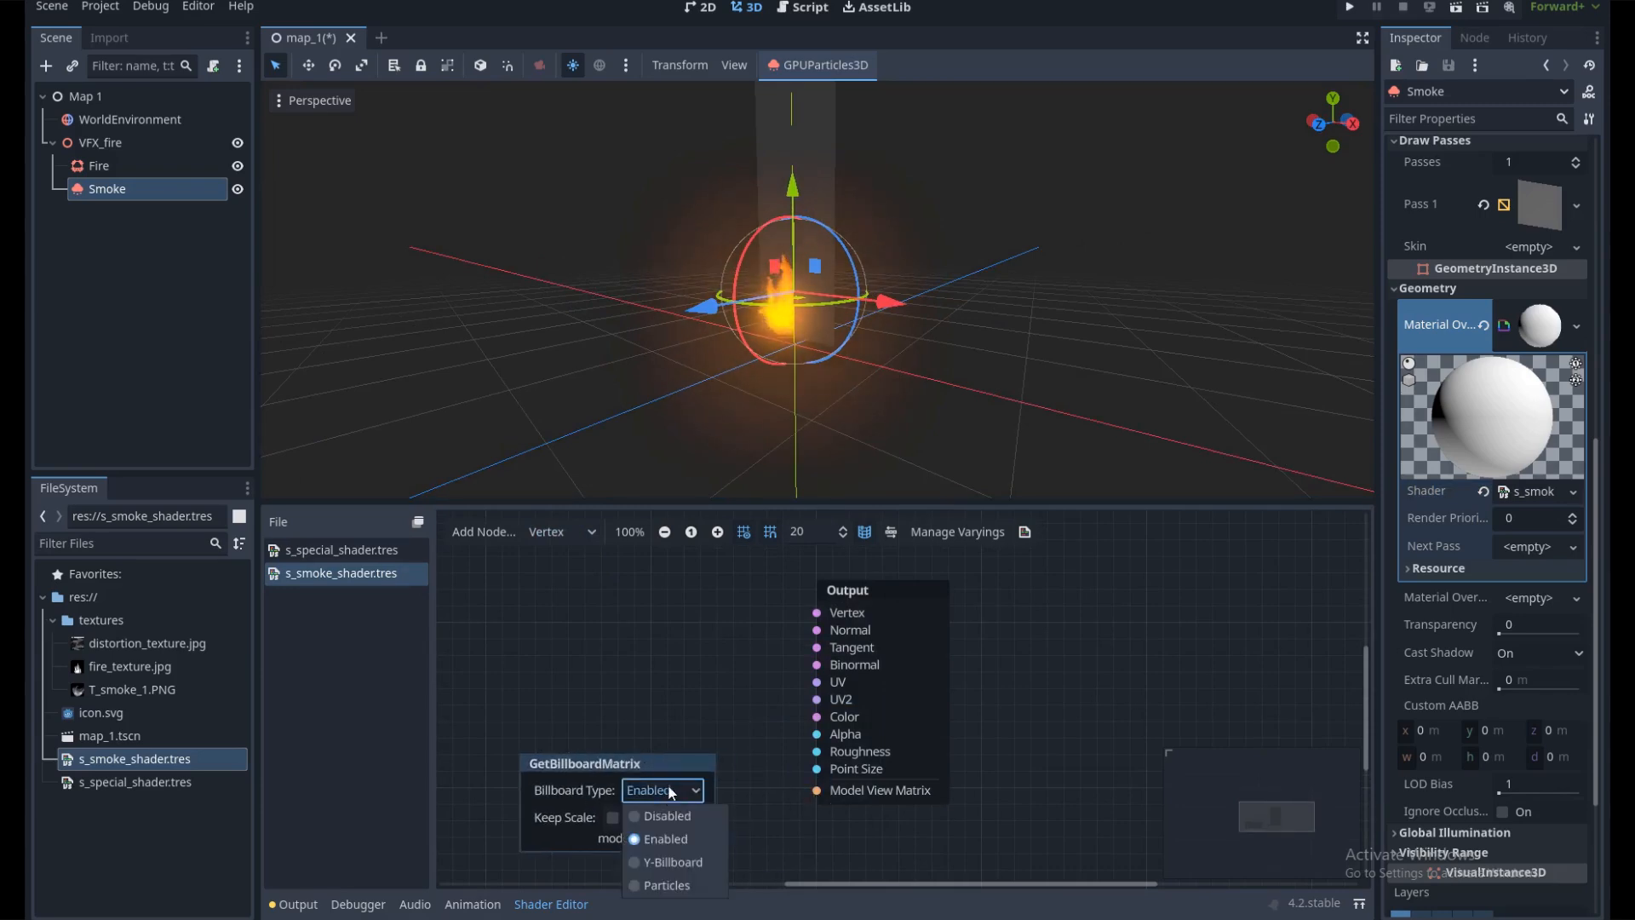
pyautogui.click(666, 884)
pyautogui.click(613, 817)
pyautogui.moveTo(716, 838); pyautogui.dragTo(813, 792)
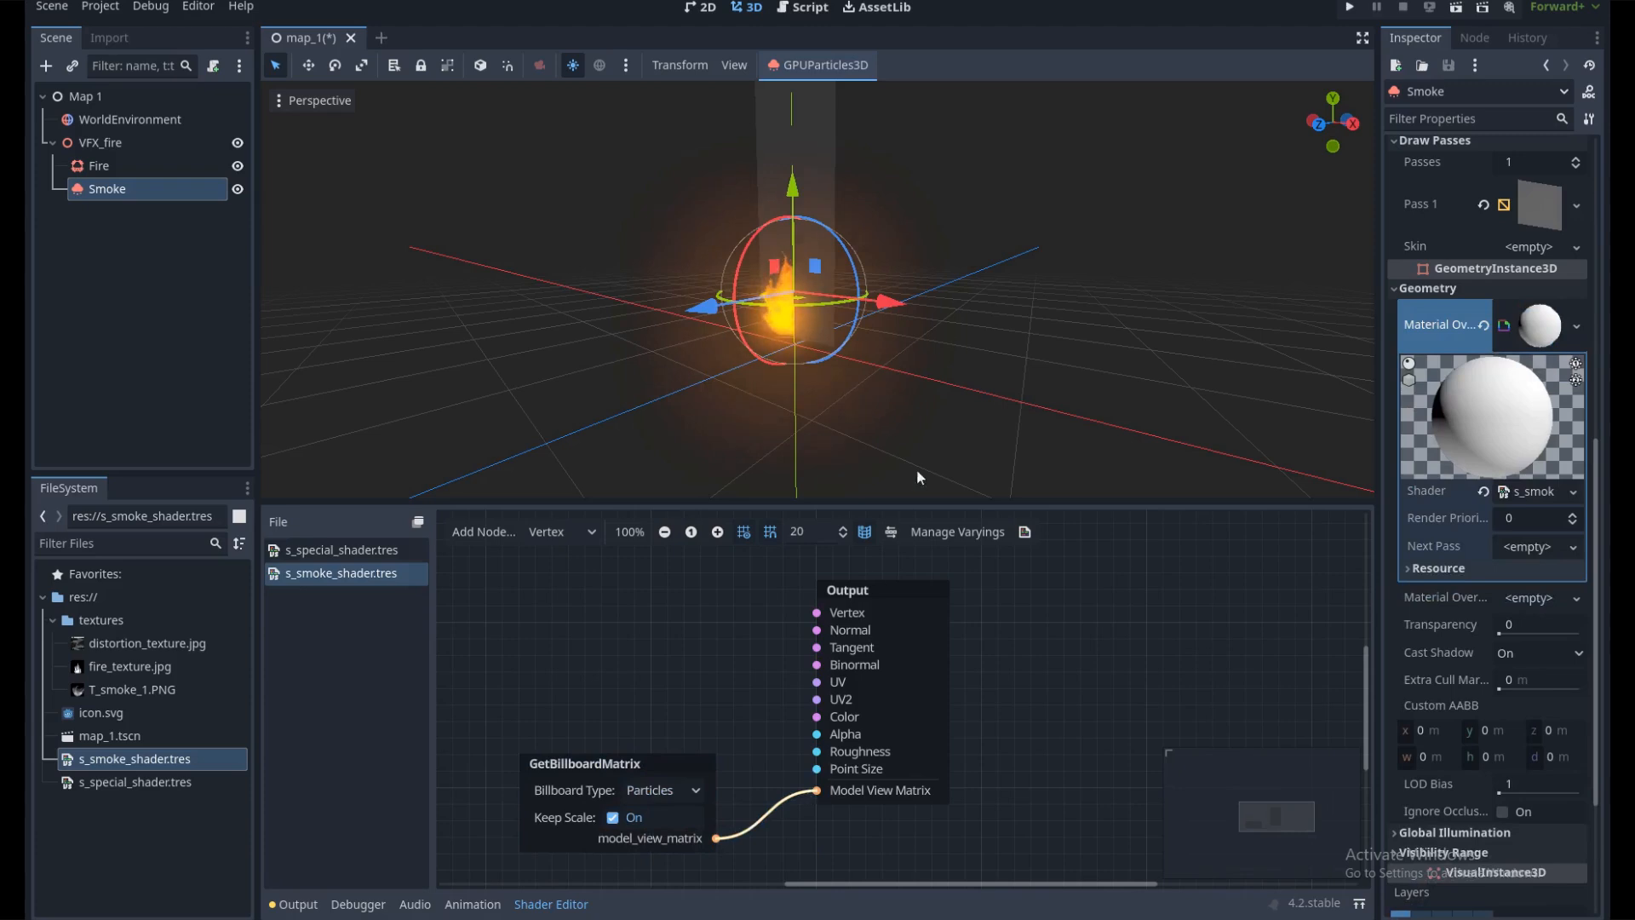
pyautogui.moveTo(924, 349); pyautogui.dragTo(1080, 335, button='middle')
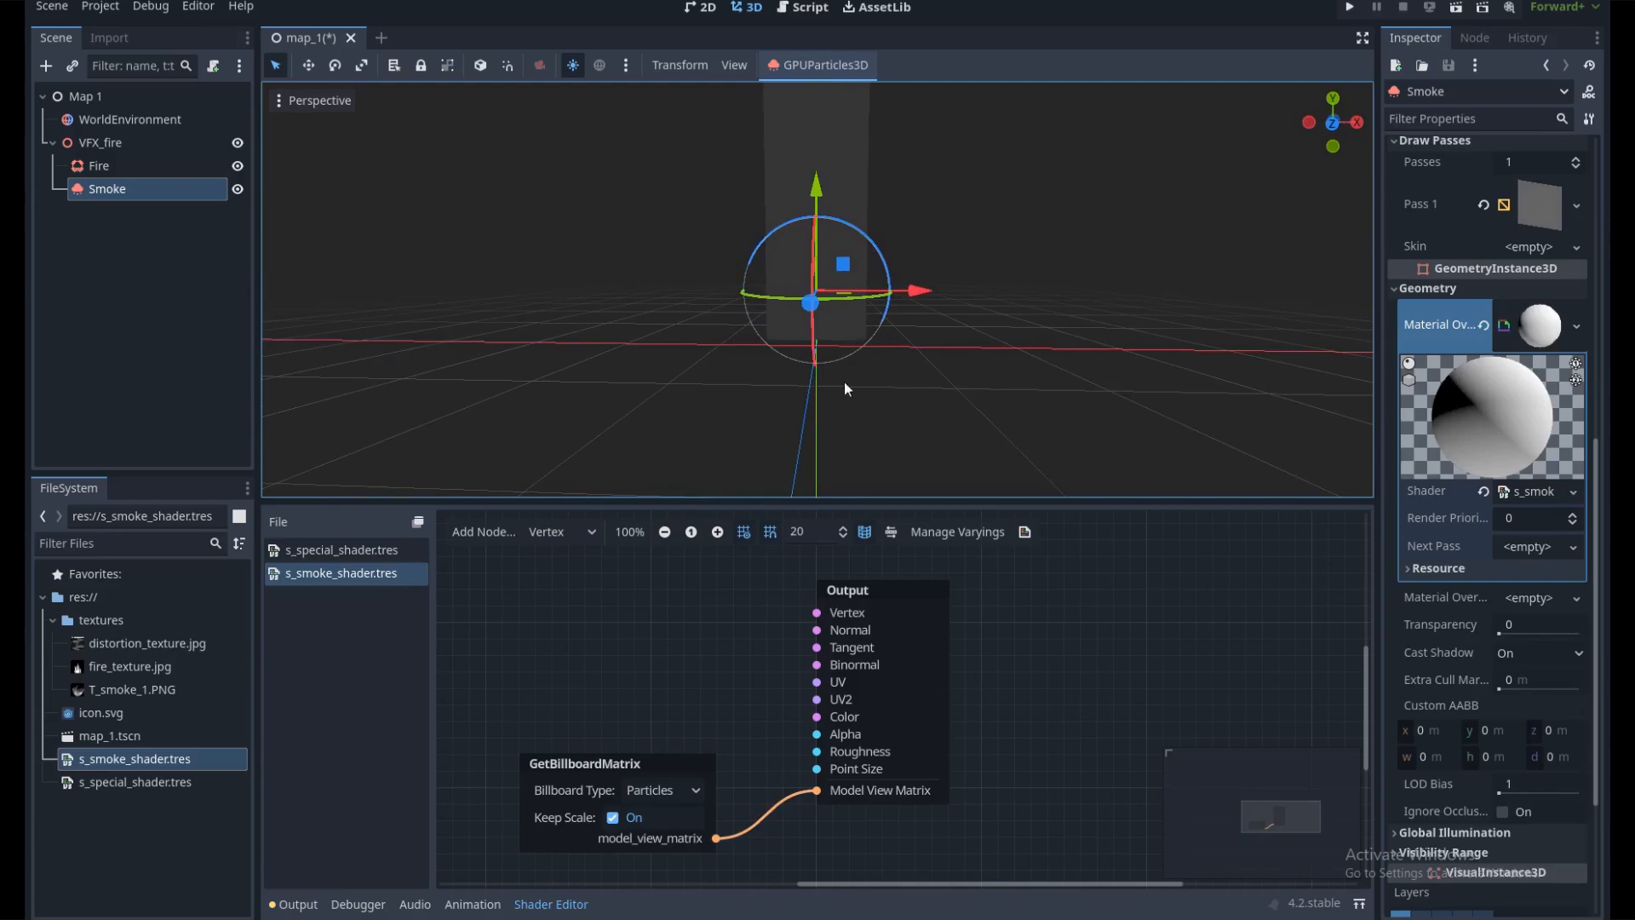
pyautogui.moveTo(909, 357); pyautogui.dragTo(841, 333, button='middle')
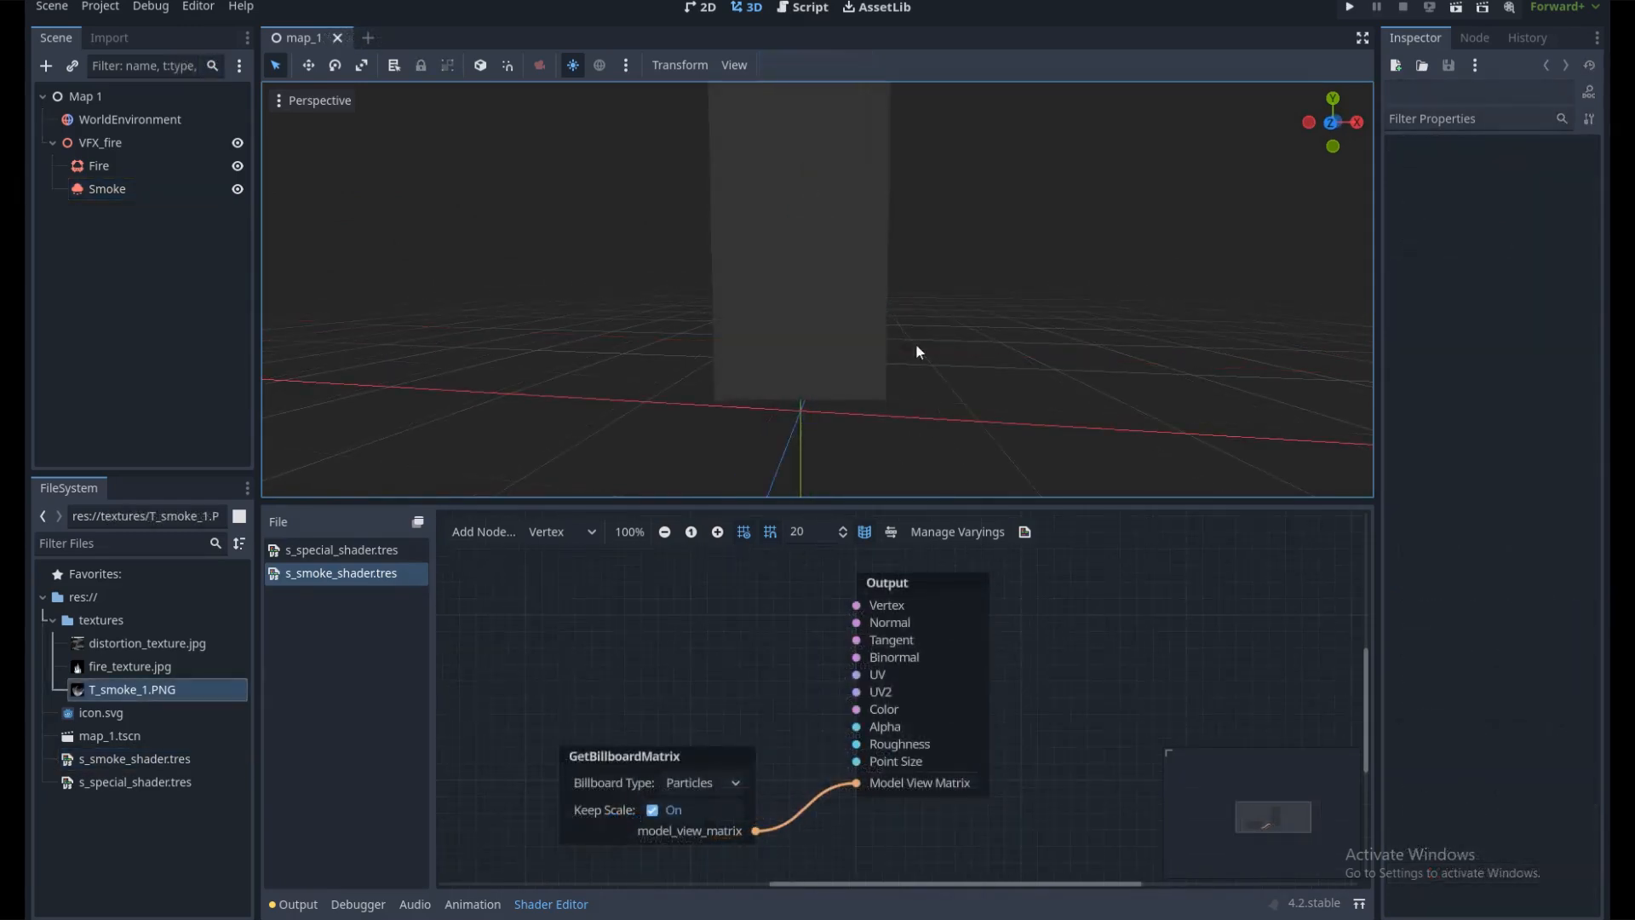
# Switch the smoke shader to the Fragment stage and add an Input node set to color and a Texture2D node using T_smoke_1.PNG
pyautogui.click(560, 533)
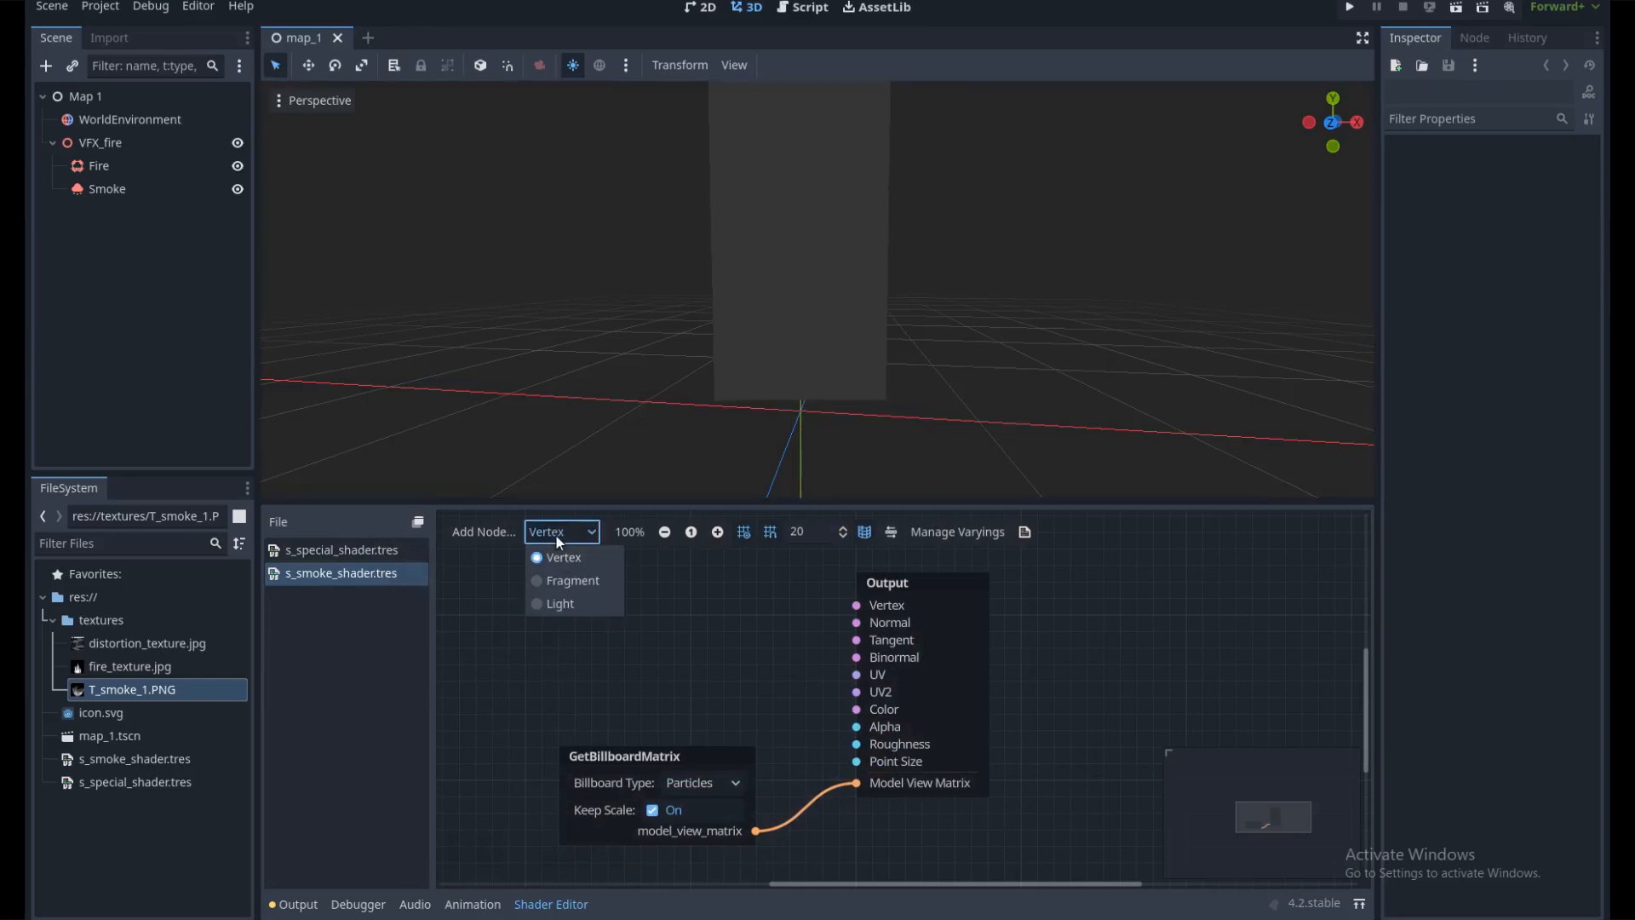
pyautogui.click(585, 581)
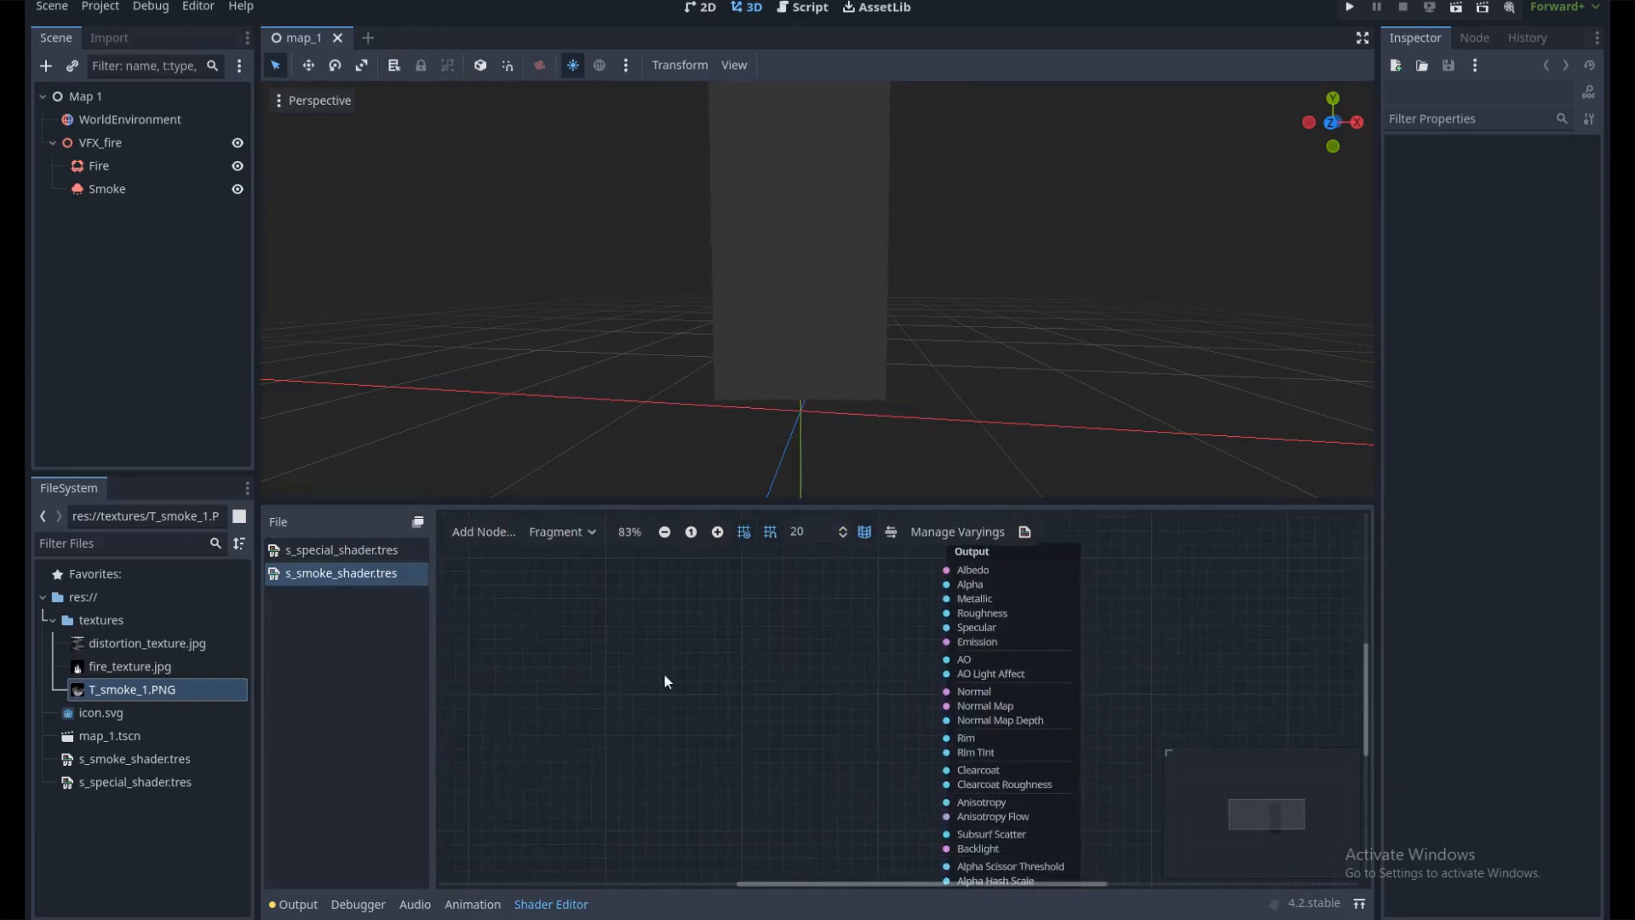
pyautogui.rightClick(704, 654)
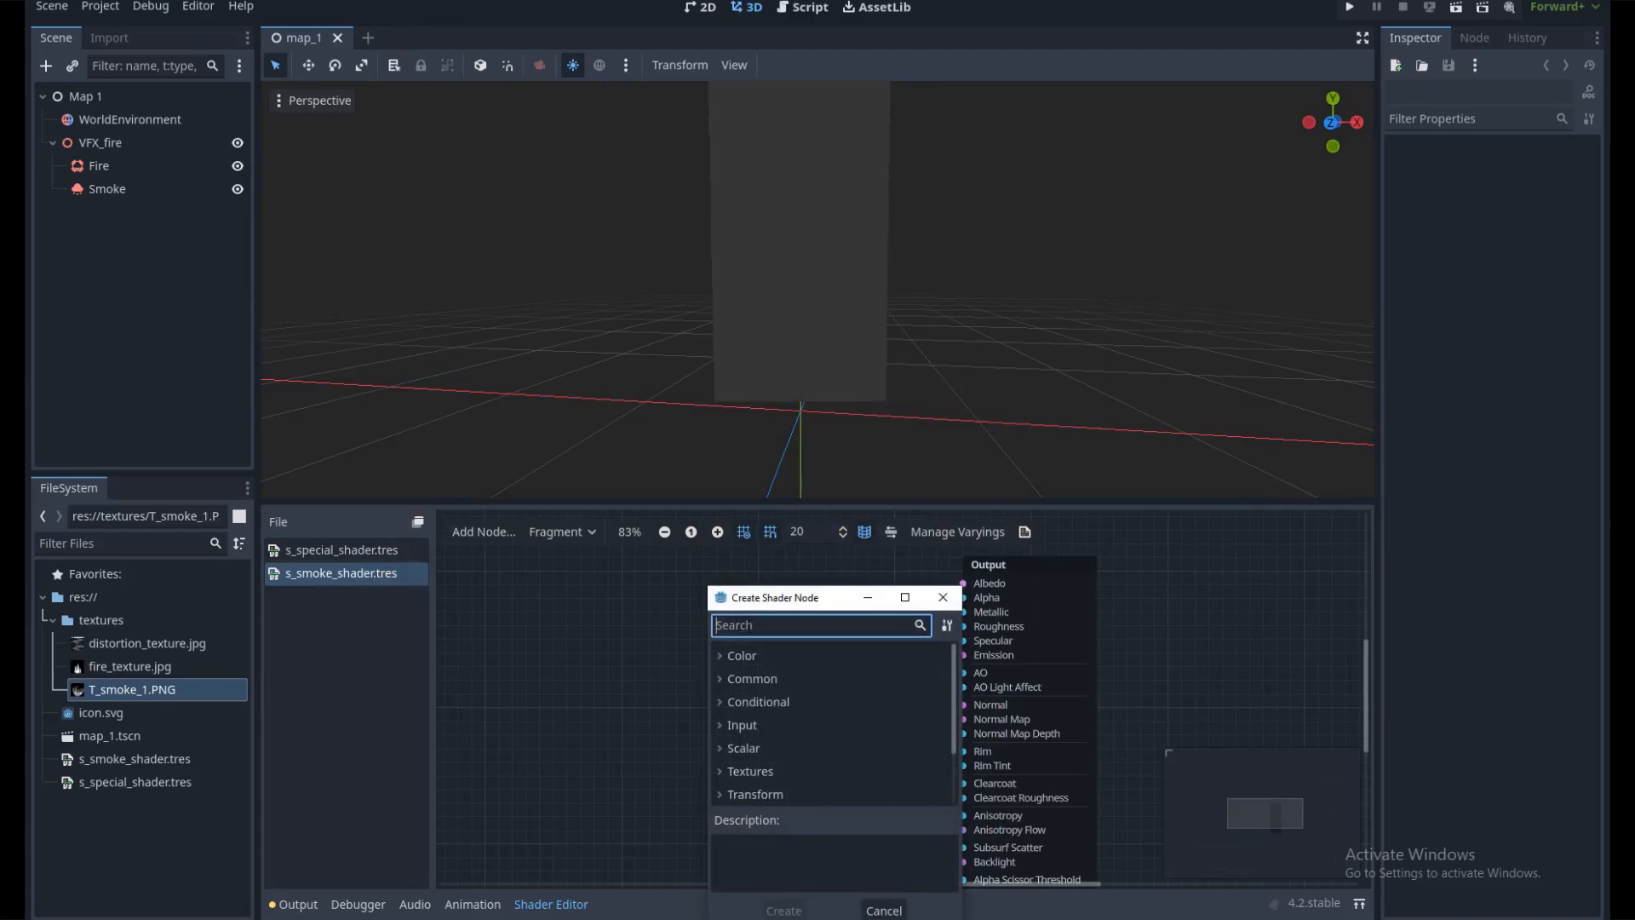
pyautogui.write('input')
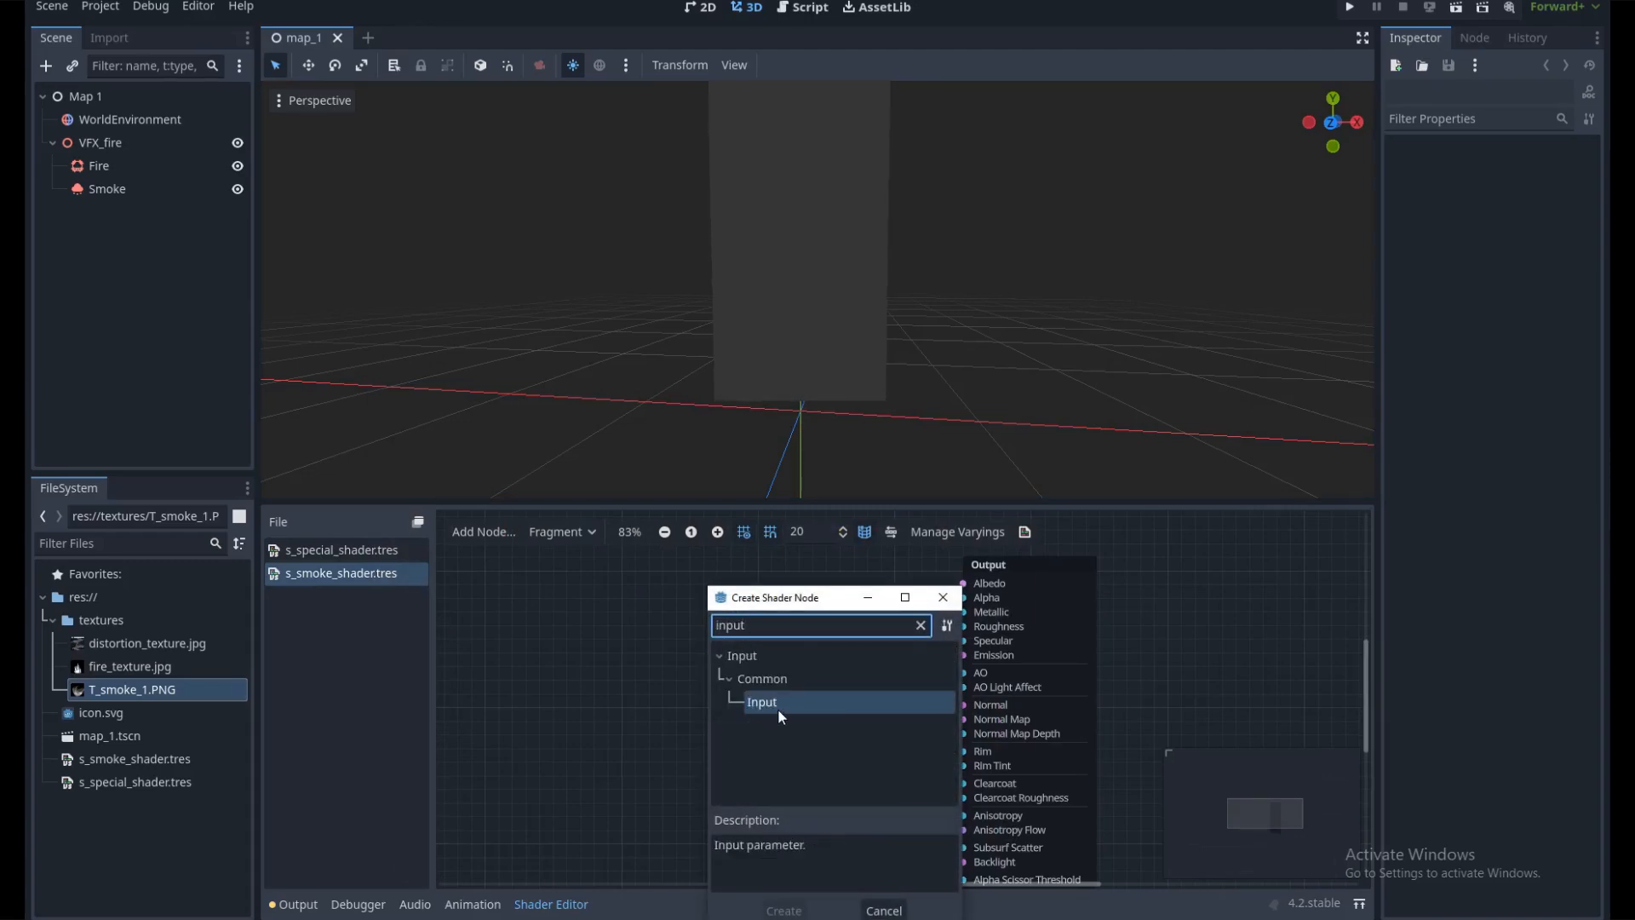
pyautogui.doubleClick(778, 712)
pyautogui.click(794, 647)
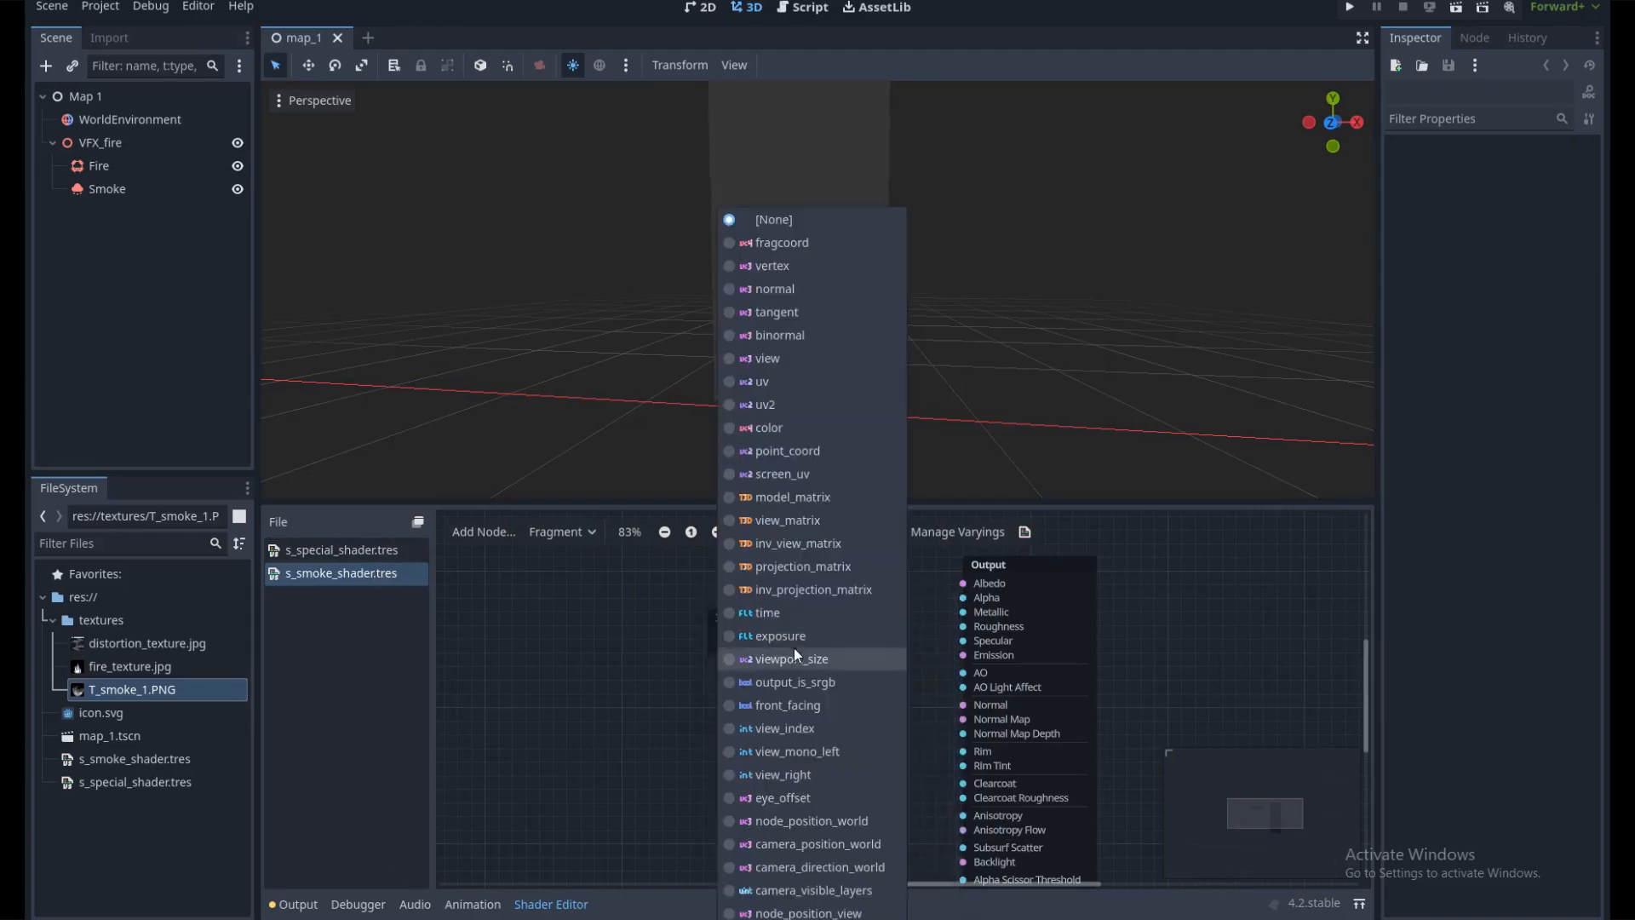
pyautogui.click(758, 423)
pyautogui.moveTo(794, 620); pyautogui.dragTo(677, 581)
pyautogui.moveTo(792, 687); pyautogui.dragTo(840, 707, button='middle')
pyautogui.moveTo(126, 692); pyautogui.dragTo(618, 720)
pyautogui.hscroll(2, 746, 662)
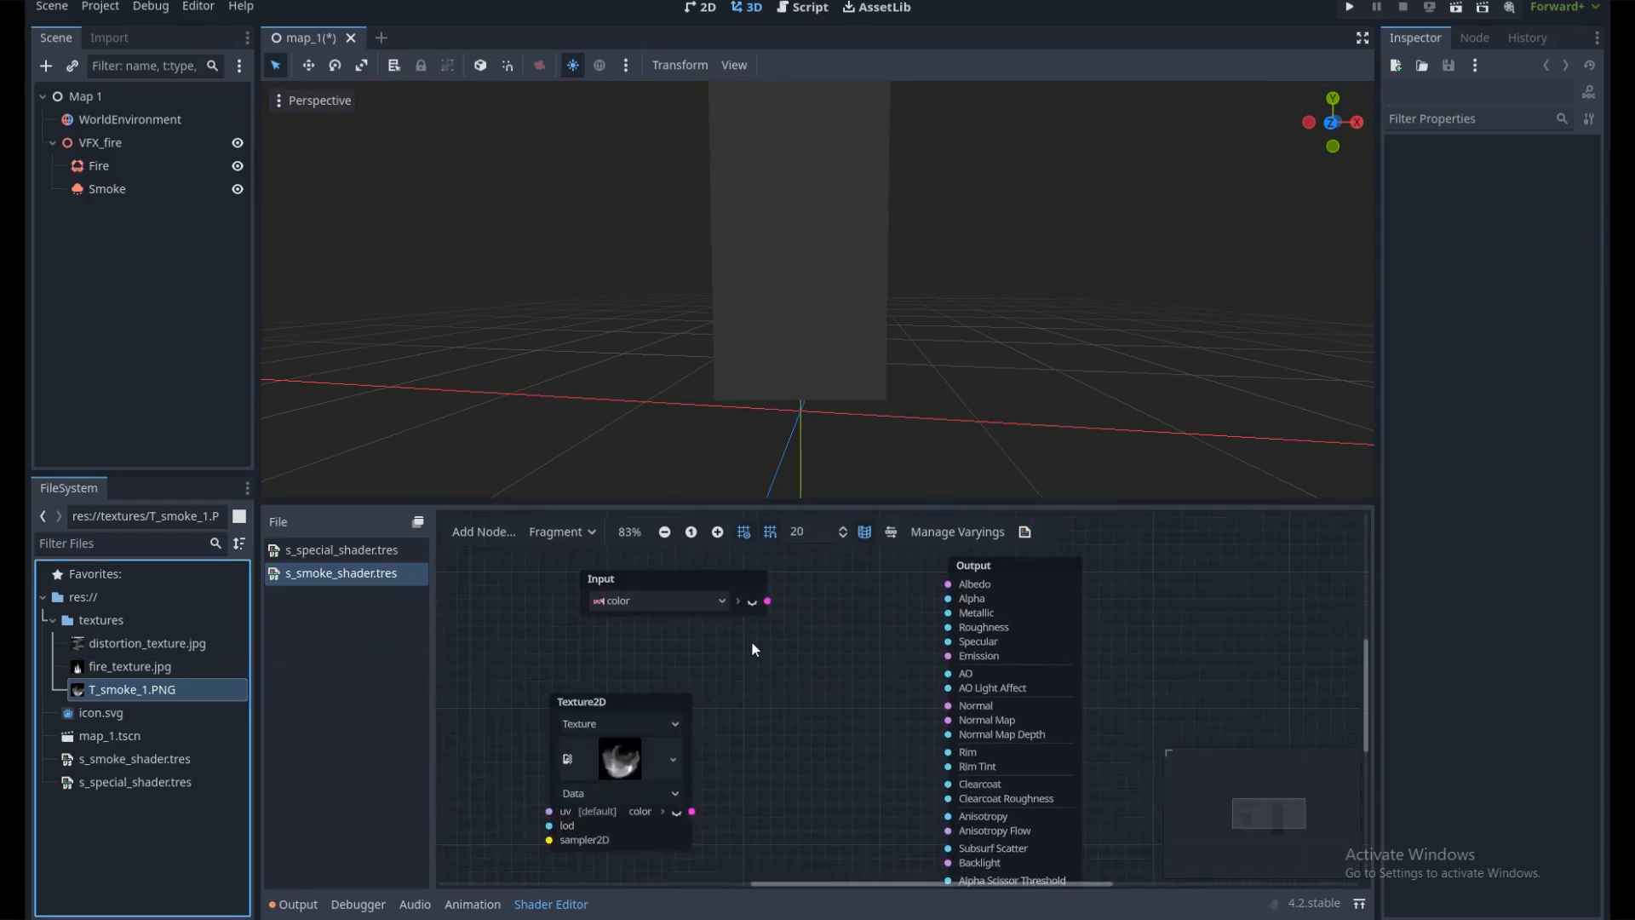
# Multiply the color input by the smoke texture color with a Vector4 Multiply node and connect the result to Albedo
pyautogui.moveTo(768, 602); pyautogui.dragTo(785, 683)
pyautogui.write('mul')
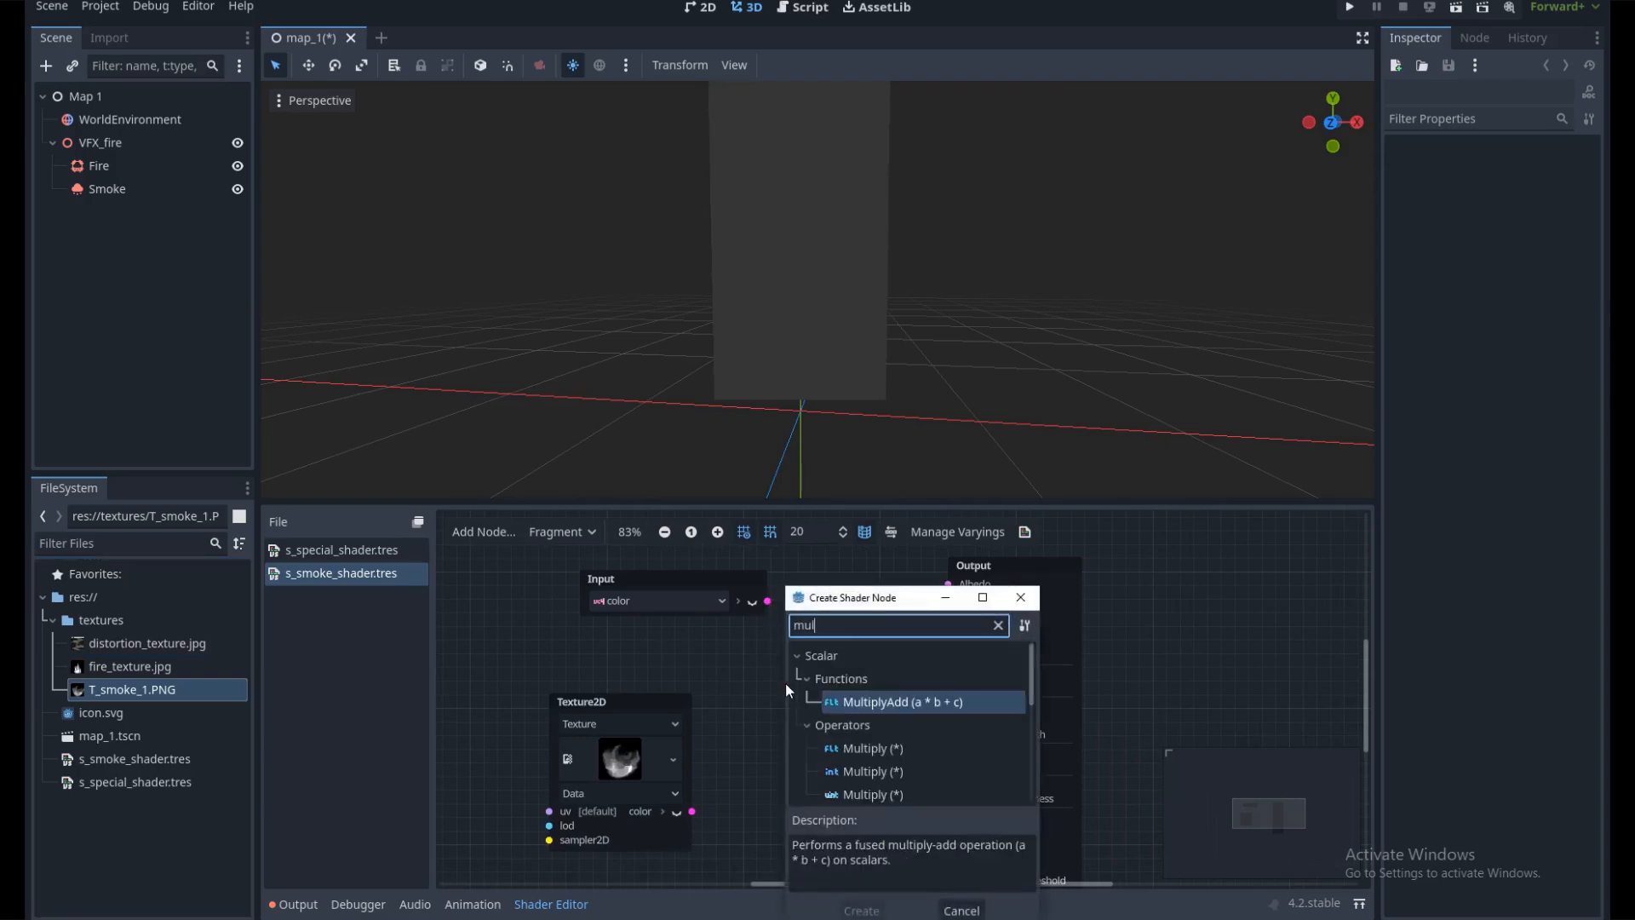
pyautogui.scroll(-4, 834, 769)
pyautogui.click(878, 785)
pyautogui.doubleClick(878, 780)
pyautogui.moveTo(693, 811); pyautogui.dragTo(786, 769)
pyautogui.moveTo(973, 575); pyautogui.dragTo(1071, 596)
pyautogui.click(887, 831)
# Decompose the smoke texture color with a Vector4 VectorDecompose node and connect its x component to Alpha
pyautogui.moveTo(886, 822); pyautogui.dragTo(860, 745, button='middle')
pyautogui.moveTo(672, 728); pyautogui.dragTo(749, 799)
pyautogui.write('dec')
pyautogui.doubleClick(851, 787)
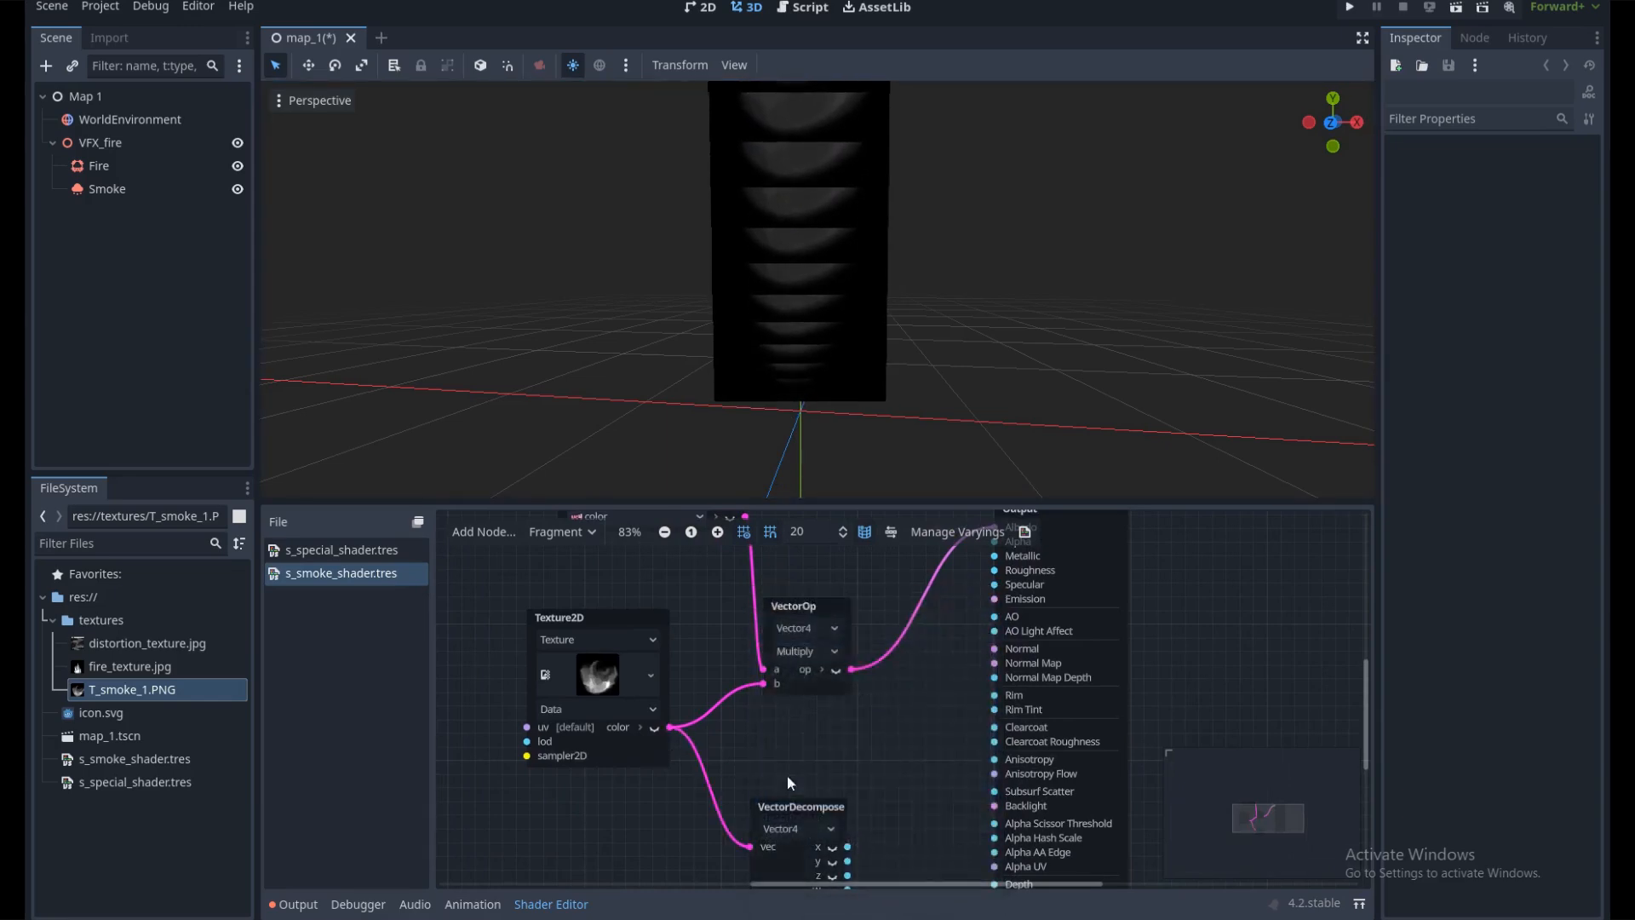
pyautogui.moveTo(817, 770); pyautogui.dragTo(753, 772, button='middle')
pyautogui.moveTo(787, 850); pyautogui.dragTo(928, 552)
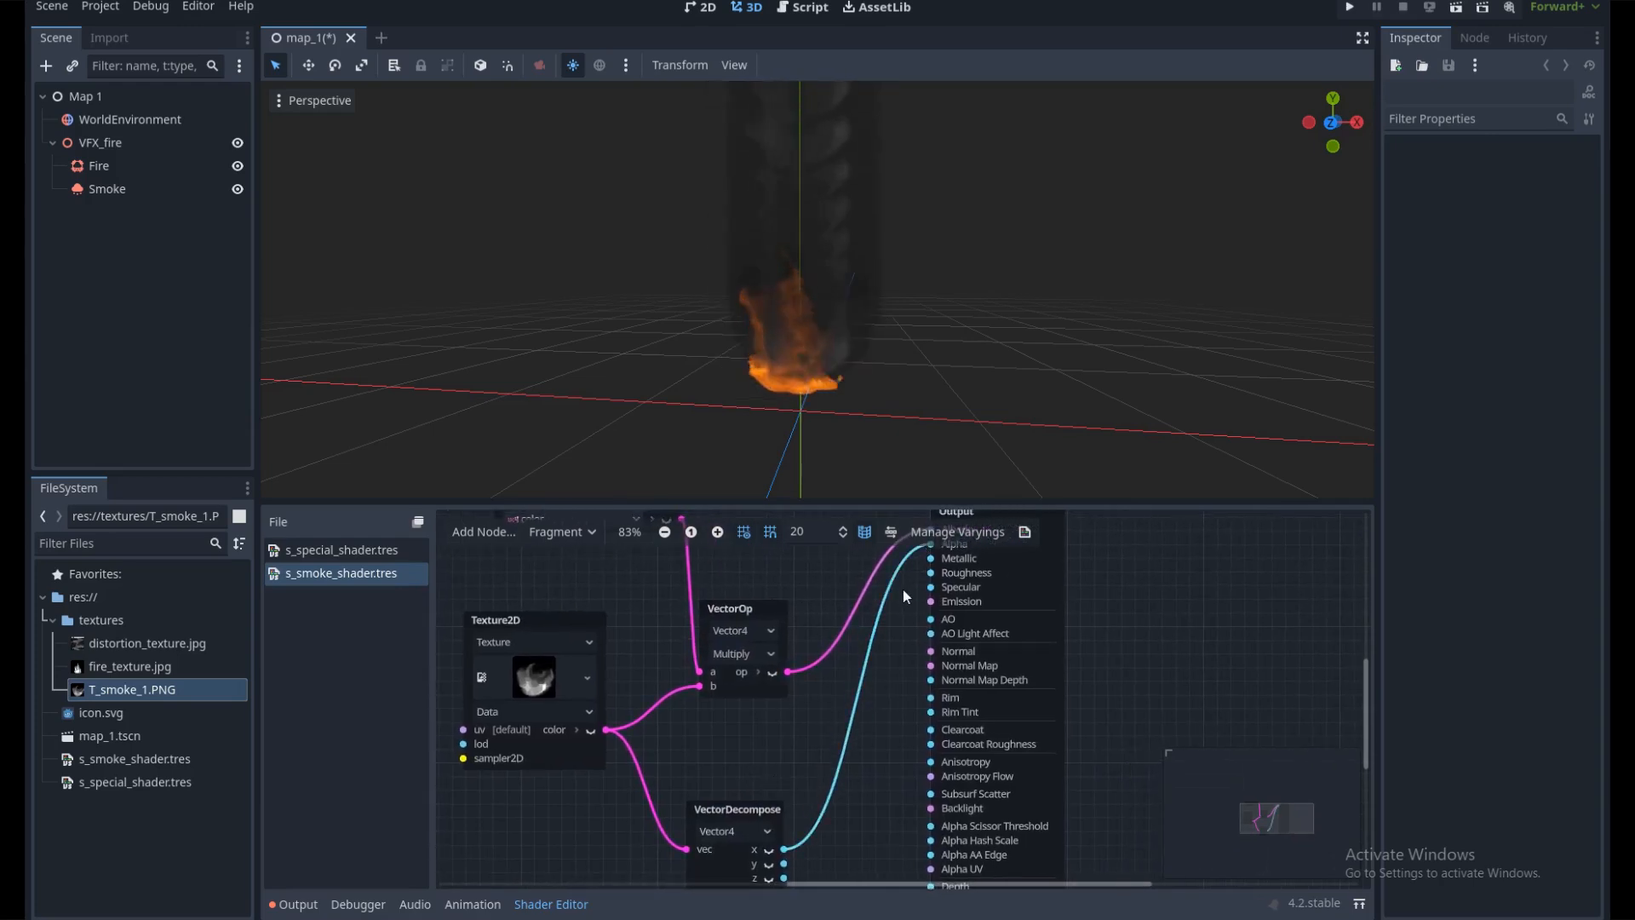
pyautogui.moveTo(883, 407); pyautogui.dragTo(823, 406, button='middle')
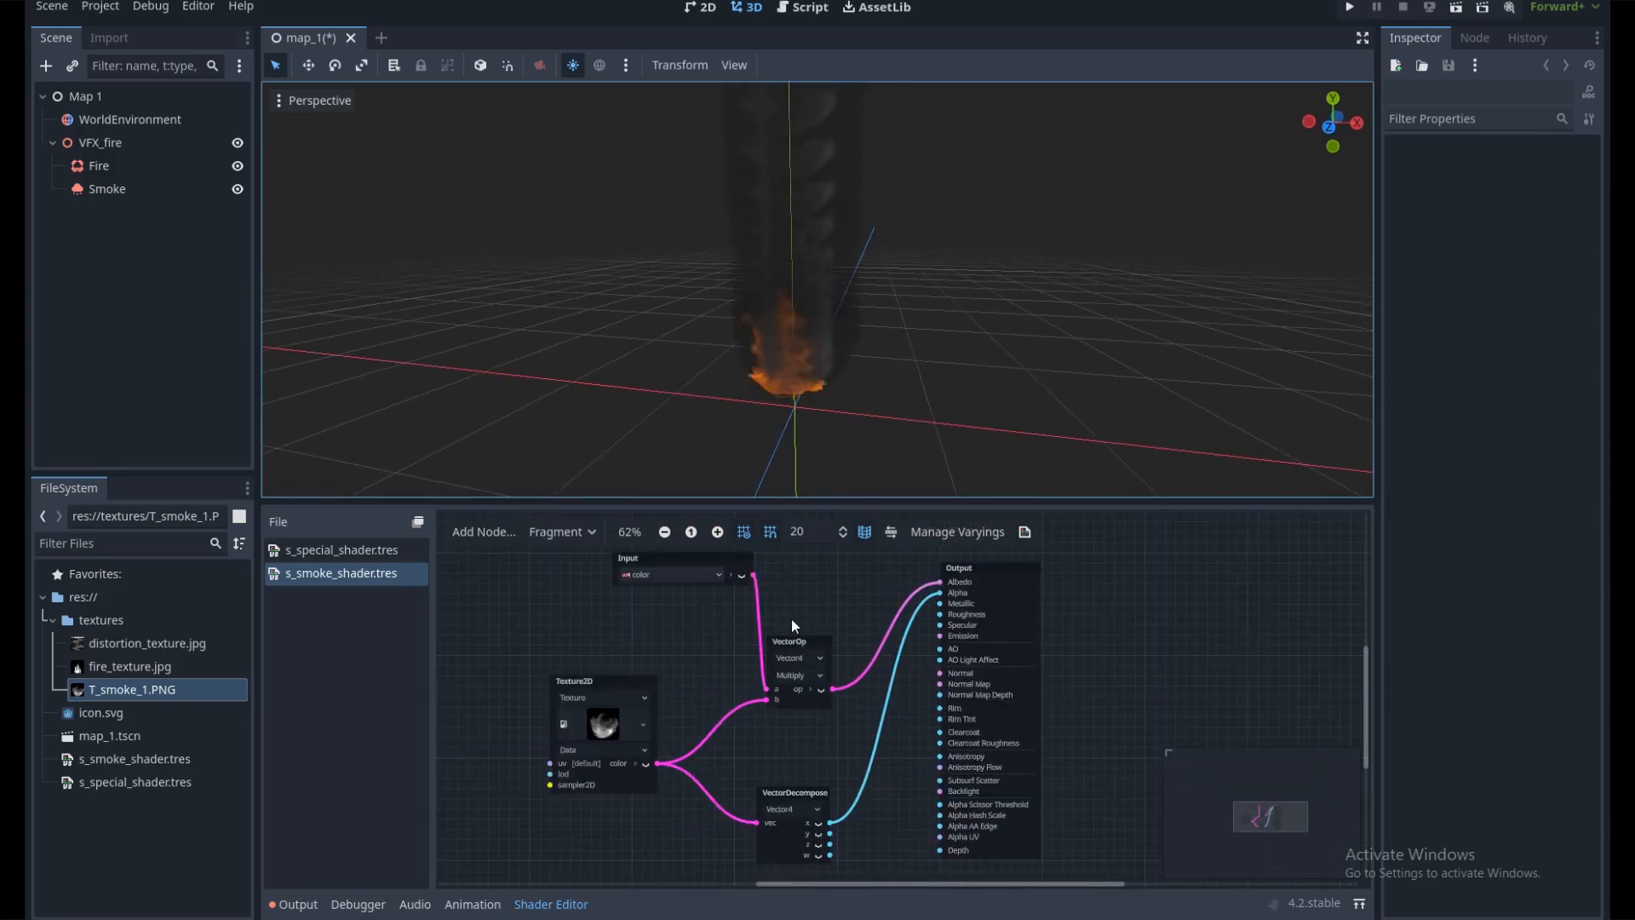
# Rearrange the Input and VectorOp nodes and decompose the color input with a Vector4 VectorDecompose node
pyautogui.scroll(1, 796, 614)
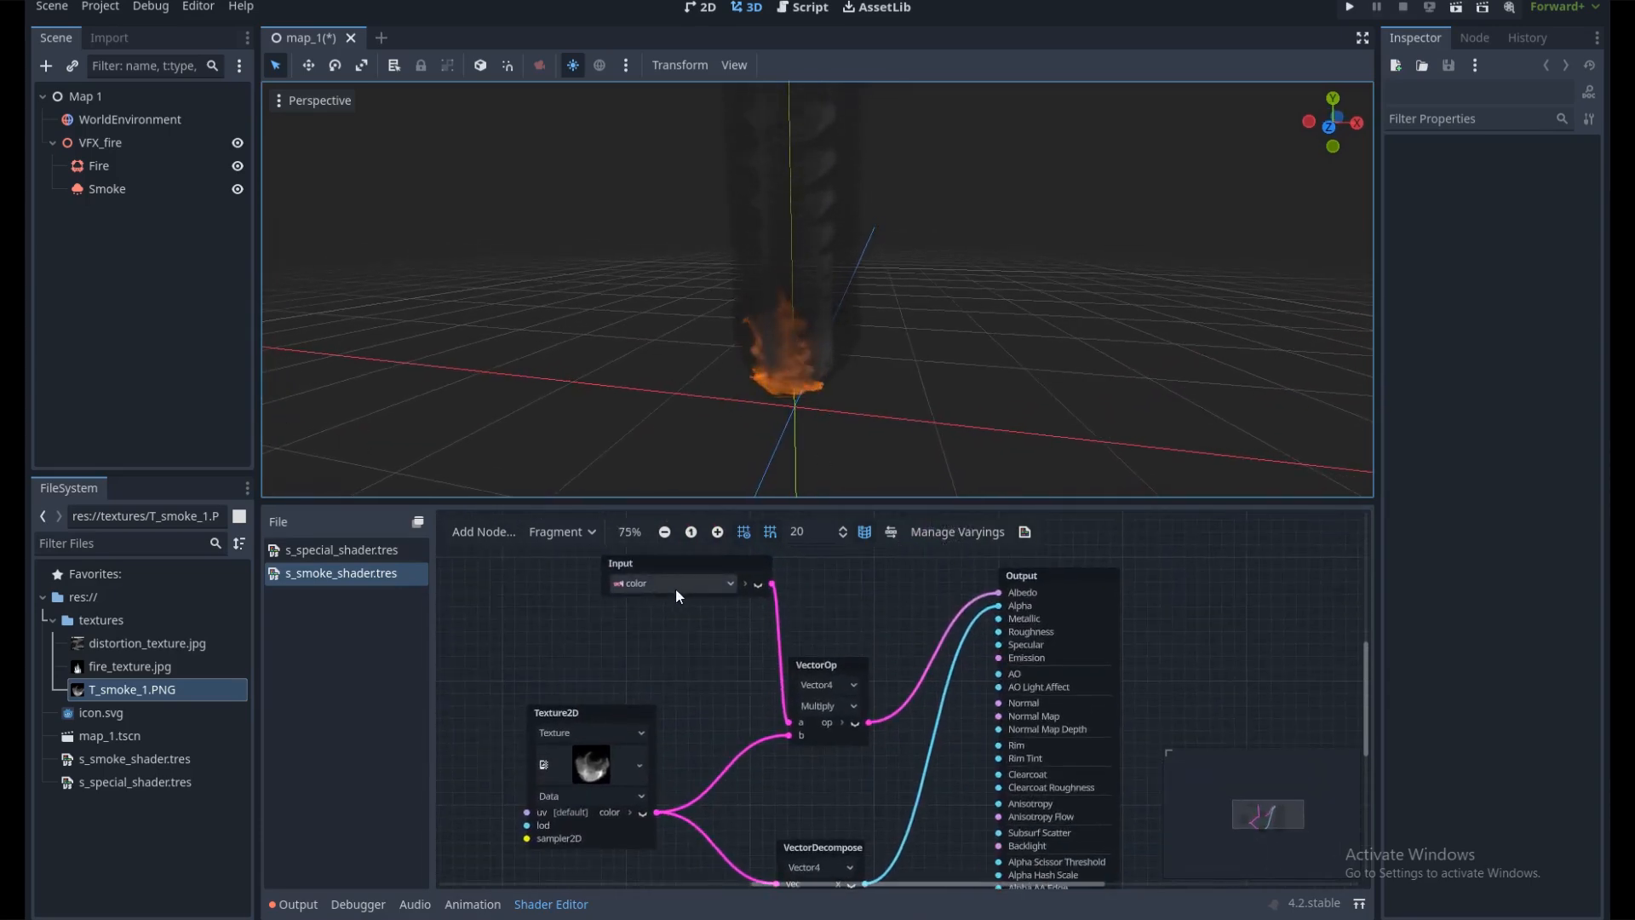
pyautogui.moveTo(852, 665); pyautogui.dragTo(805, 637)
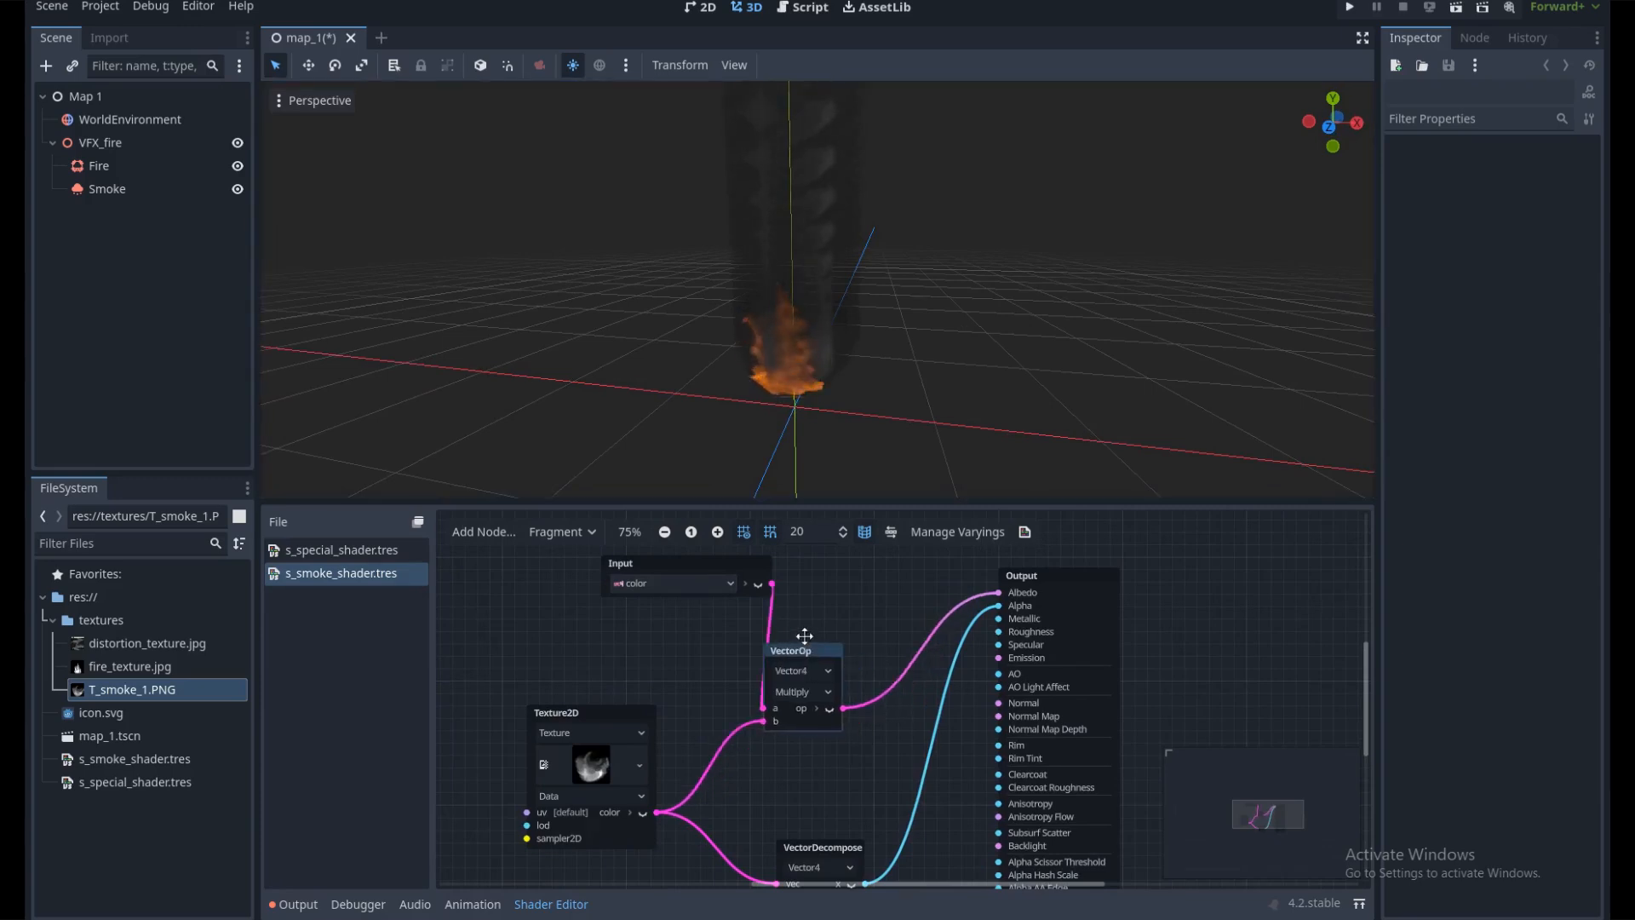
pyautogui.moveTo(573, 577); pyautogui.dragTo(499, 578)
pyautogui.moveTo(648, 584); pyautogui.dragTo(676, 673)
pyautogui.write('decom')
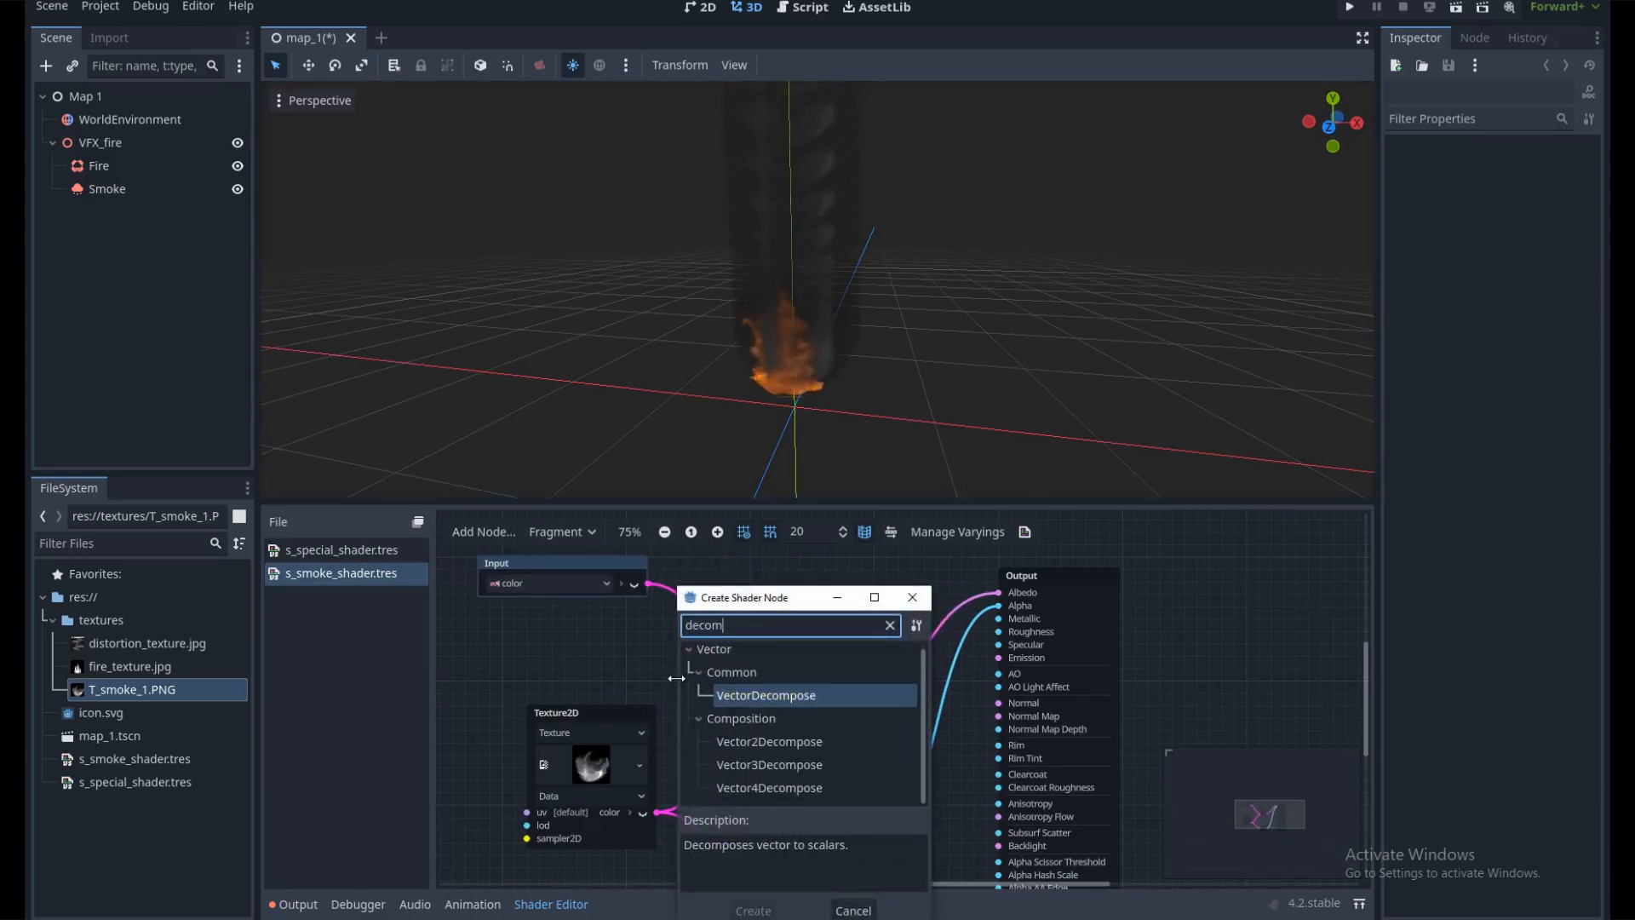
pyautogui.doubleClick(790, 785)
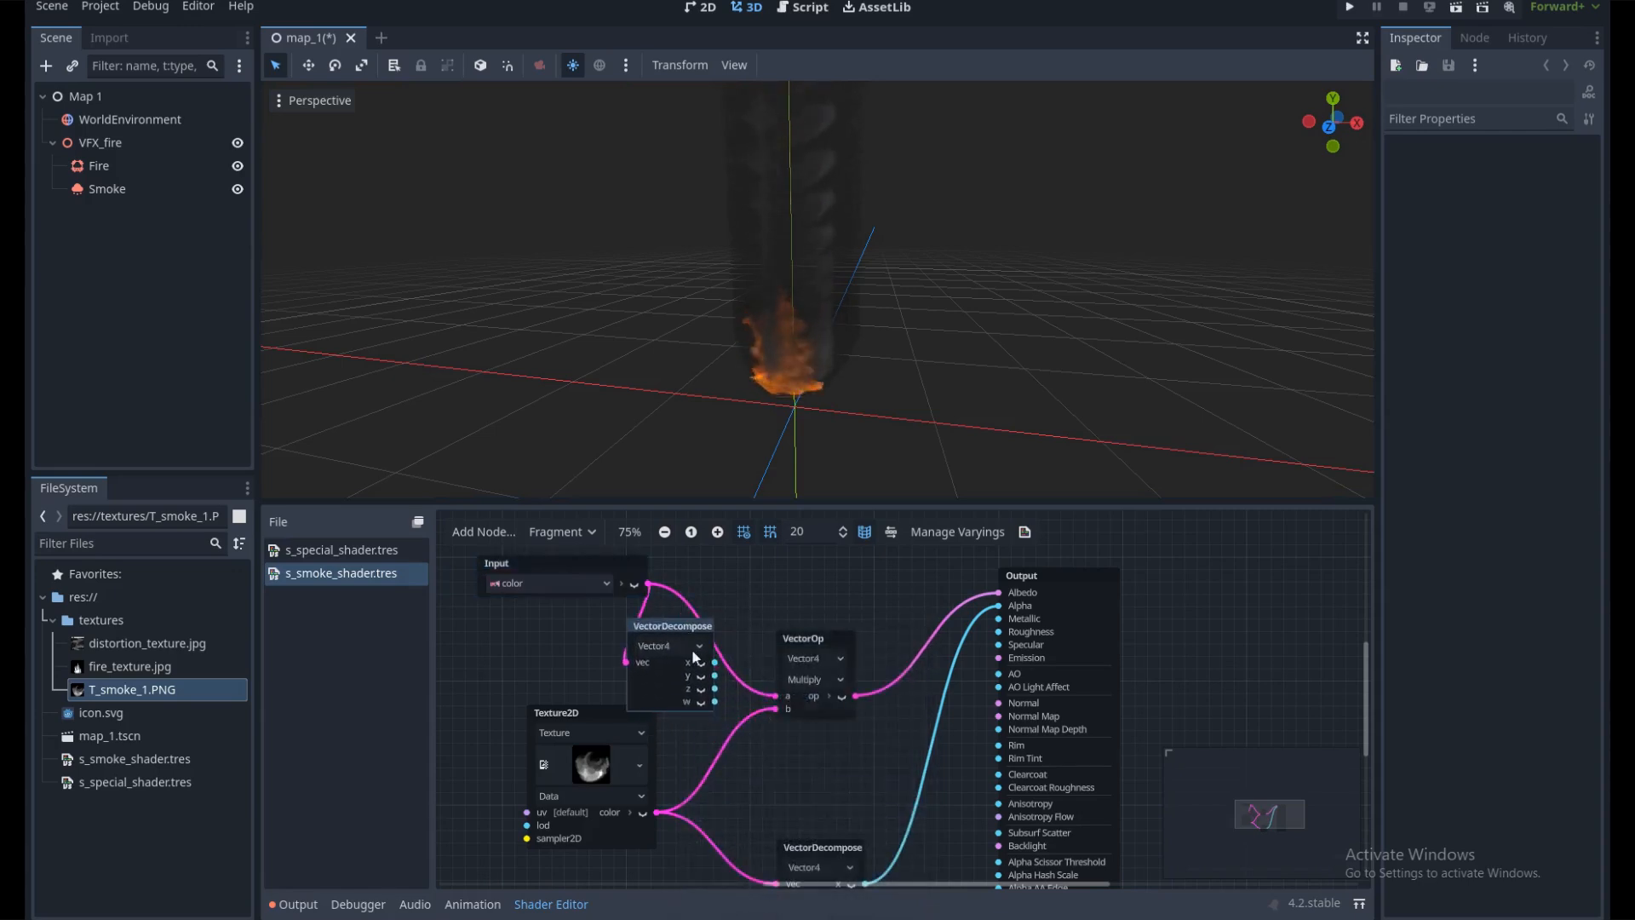
pyautogui.moveTo(787, 741); pyautogui.dragTo(752, 698, button='middle')
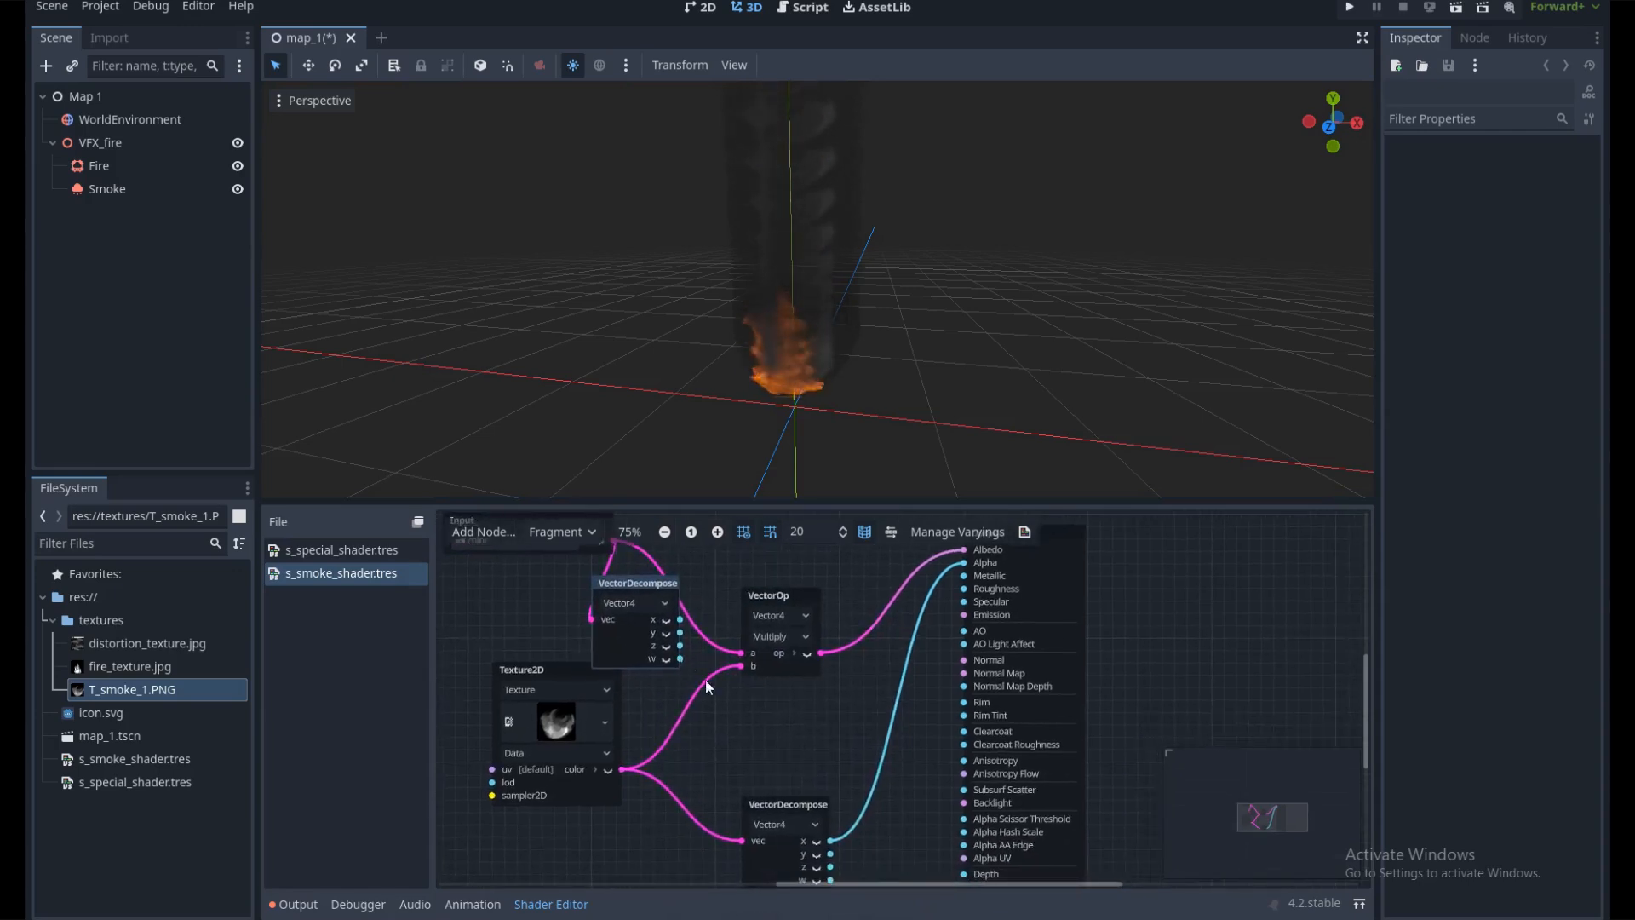
# Multiply the color input's w component by the texture's x component with a float Multiply node and connect the result to Alpha
pyautogui.moveTo(821, 740); pyautogui.dragTo(853, 749)
pyautogui.write('mul')
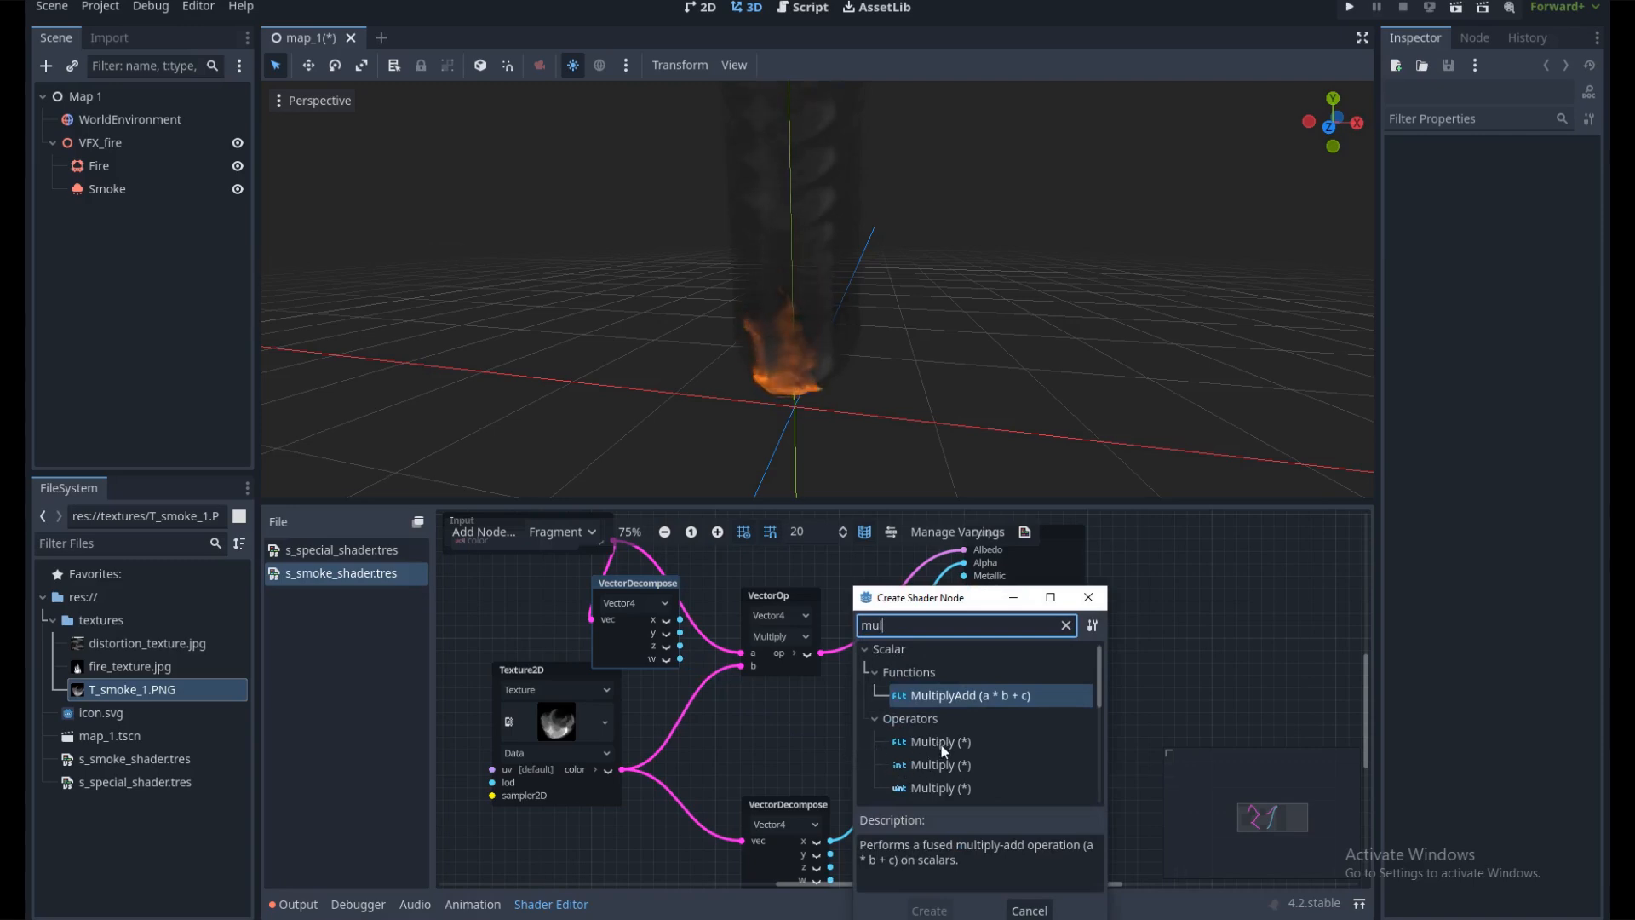
pyautogui.doubleClick(942, 750)
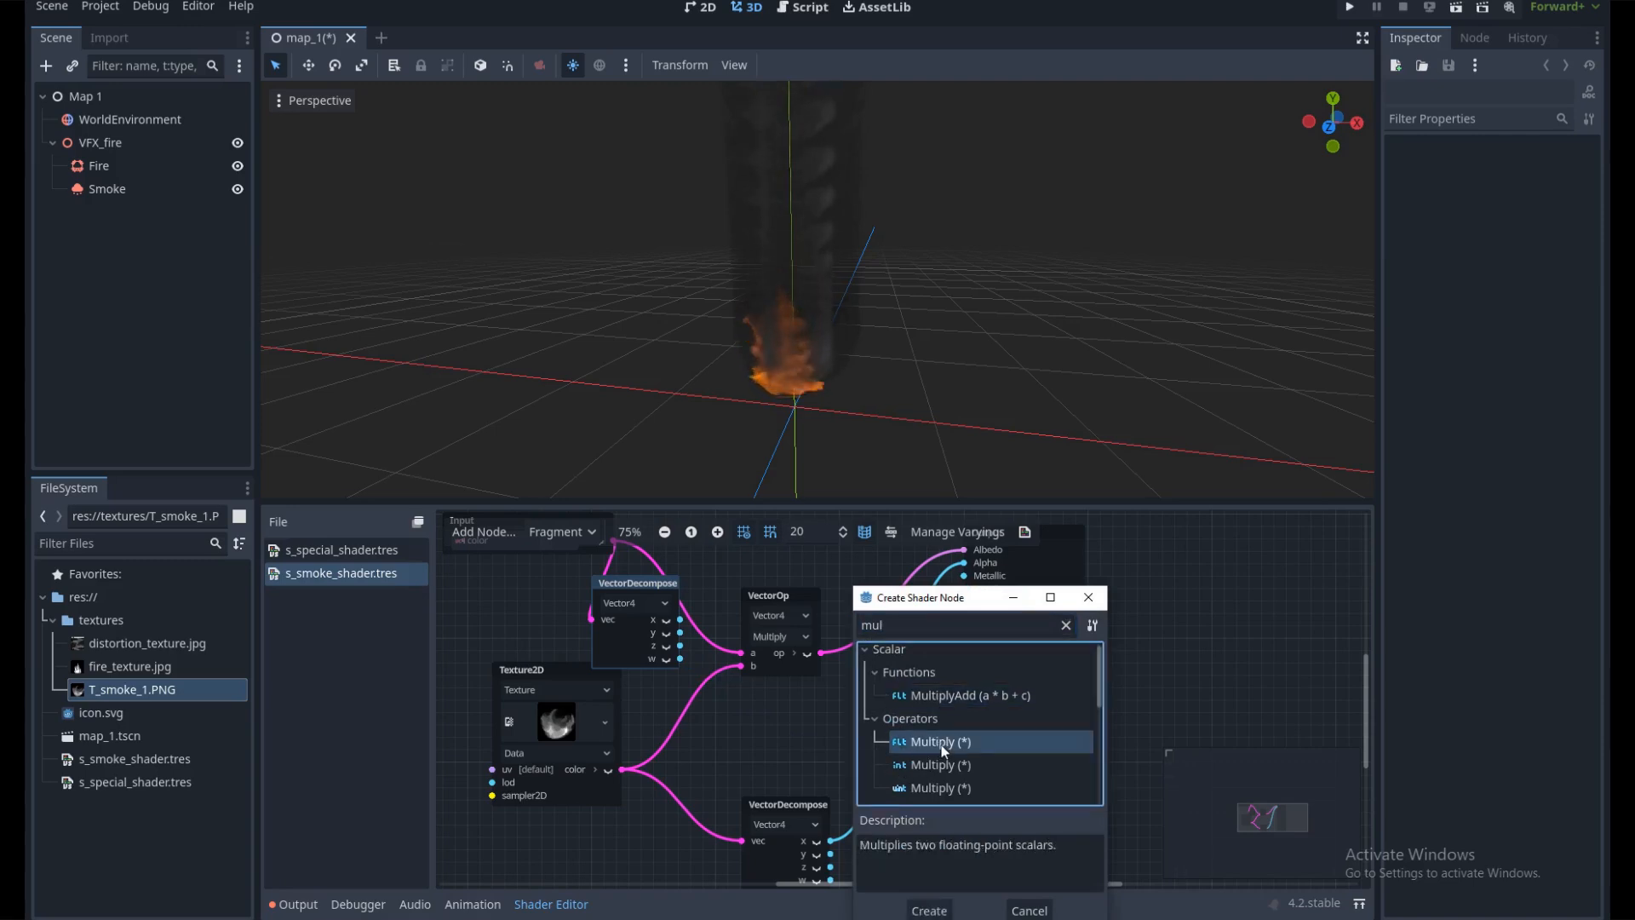
pyautogui.moveTo(765, 804); pyautogui.dragTo(715, 793)
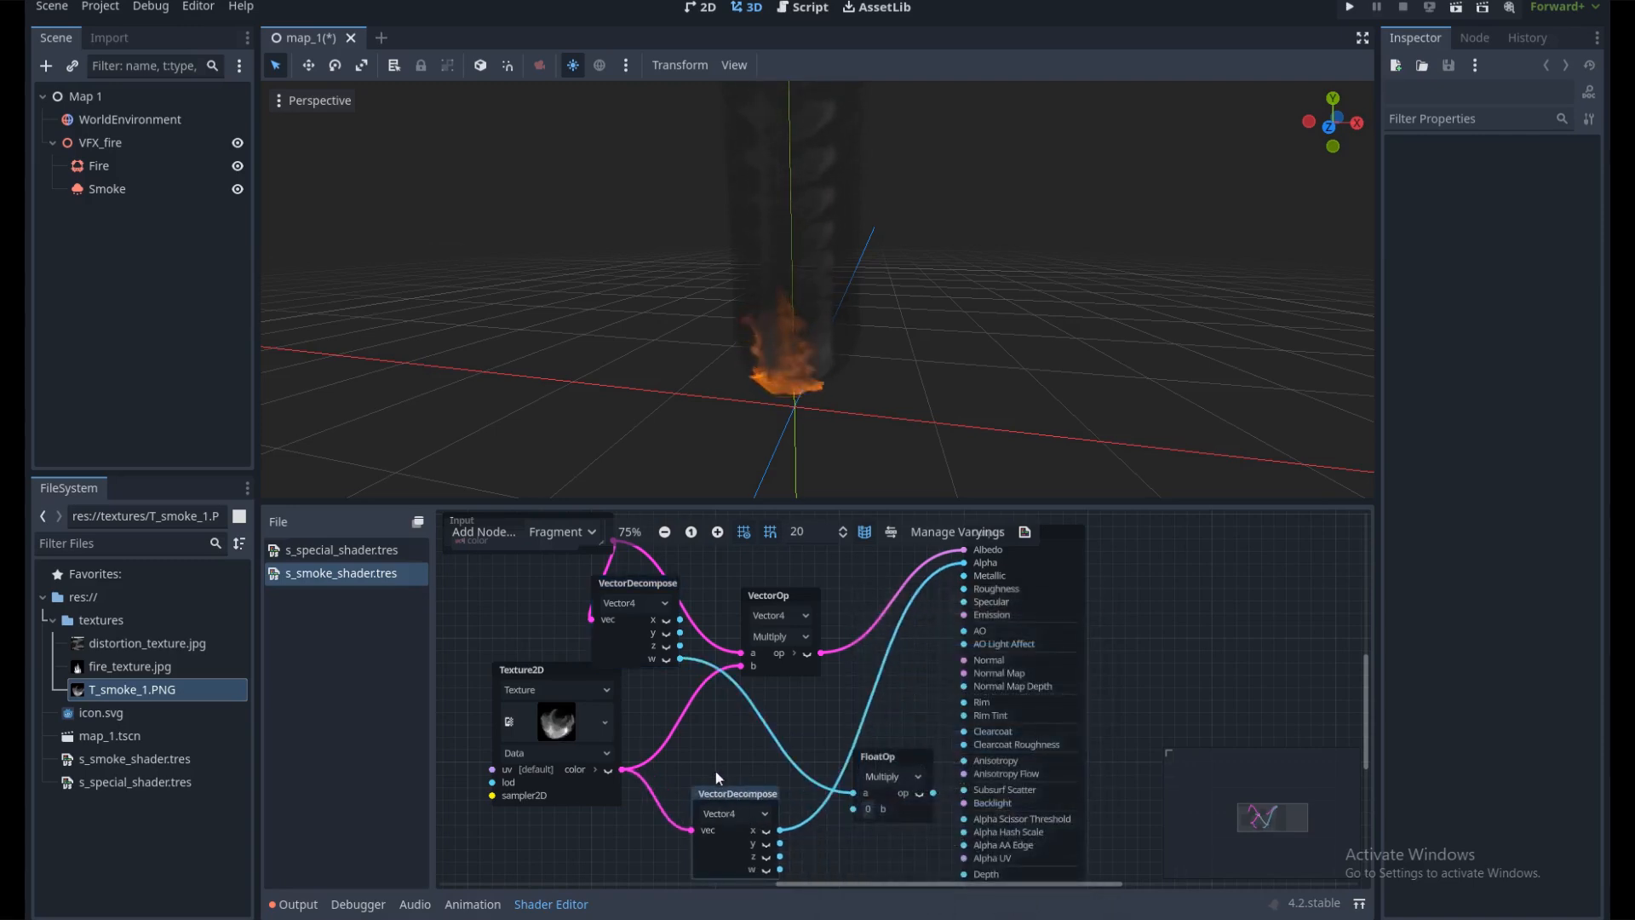
pyautogui.moveTo(753, 840); pyautogui.dragTo(726, 793, button='middle')
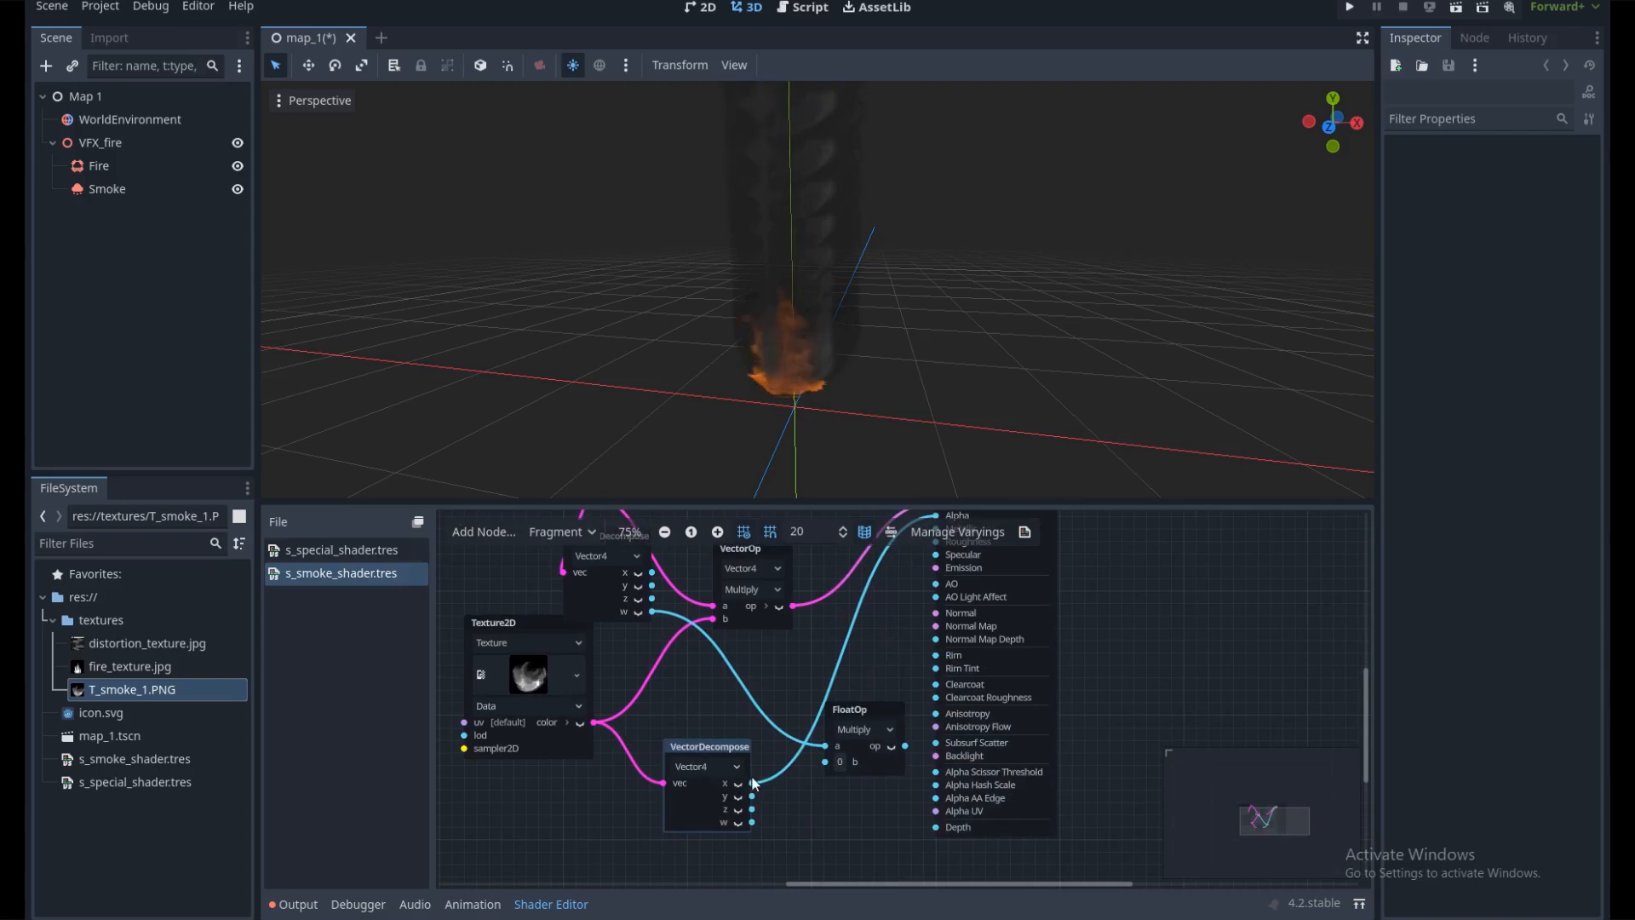
pyautogui.moveTo(752, 782); pyautogui.dragTo(826, 762)
pyautogui.moveTo(790, 653); pyautogui.dragTo(765, 761, button='middle')
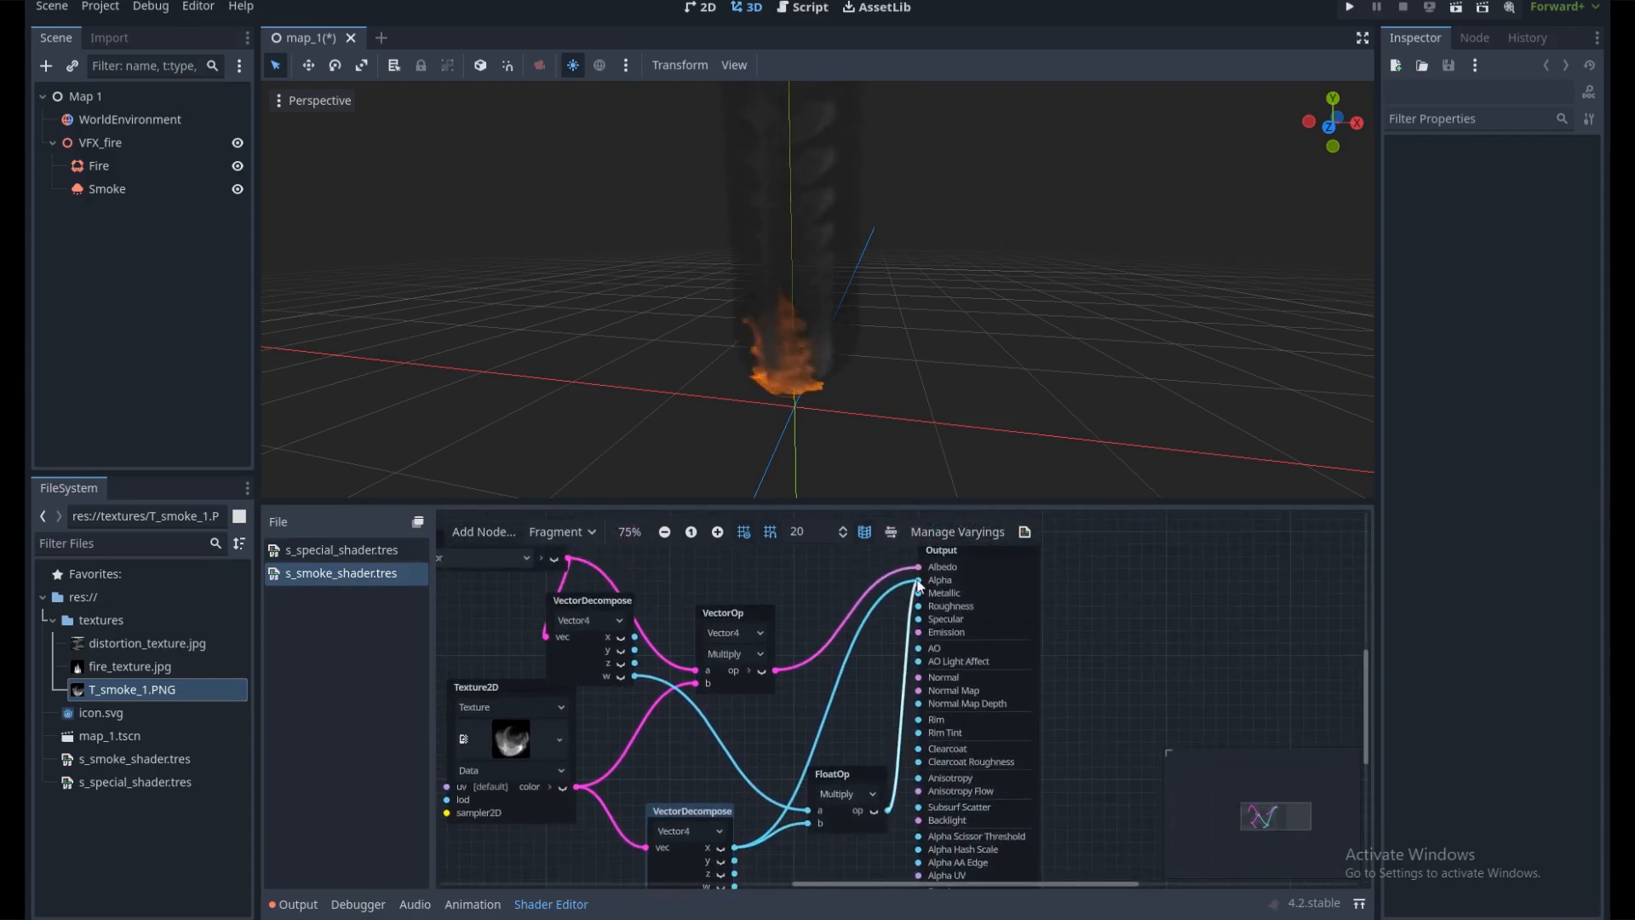
pyautogui.moveTo(785, 607); pyautogui.dragTo(882, 654, button='middle')
# Save the scene, close the shader graph, and inspect the fire and smoke from several angles
pyautogui.hotkey('ctrl', 's')
pyautogui.click(569, 906)
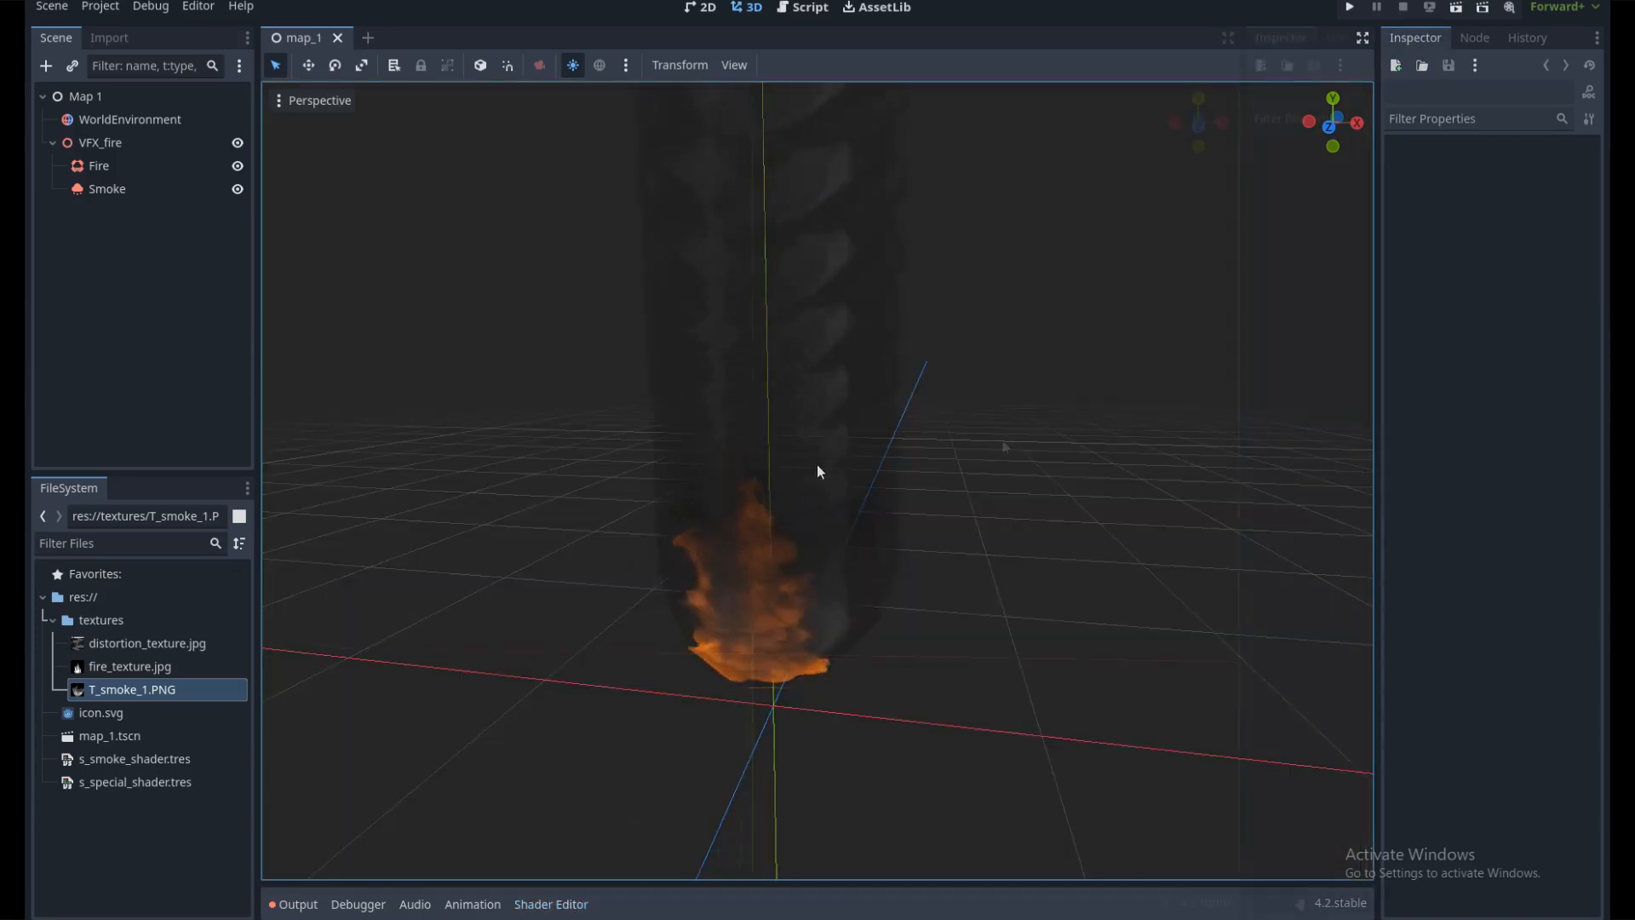
pyautogui.moveTo(981, 498); pyautogui.dragTo(810, 566, button='middle')
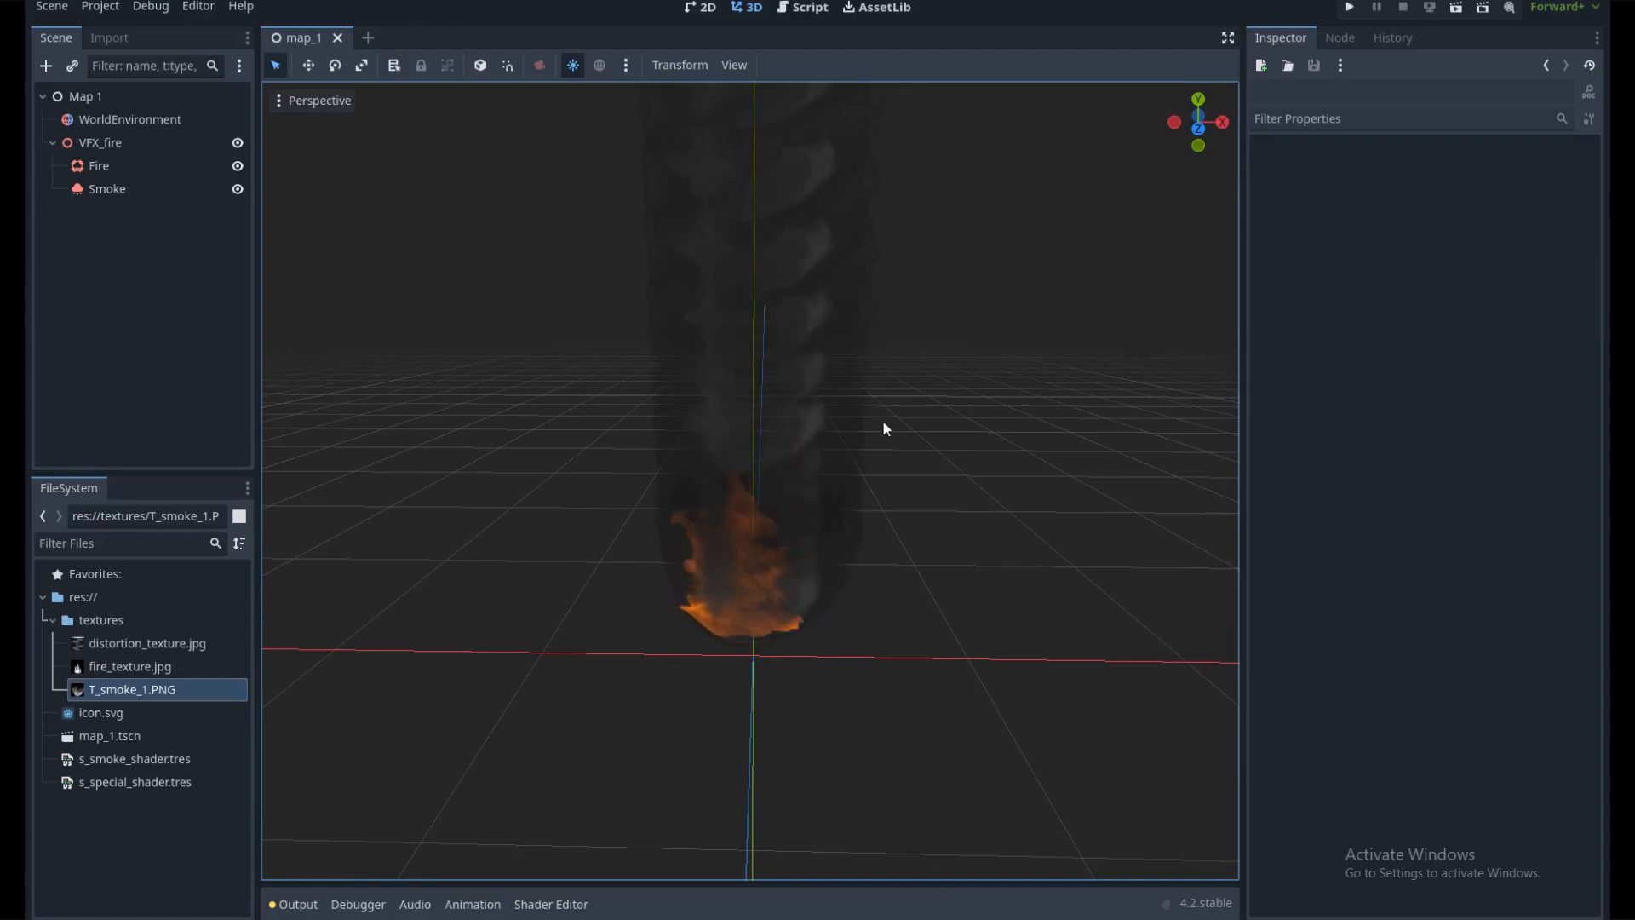
pyautogui.moveTo(929, 511); pyautogui.dragTo(925, 493, button='middle')
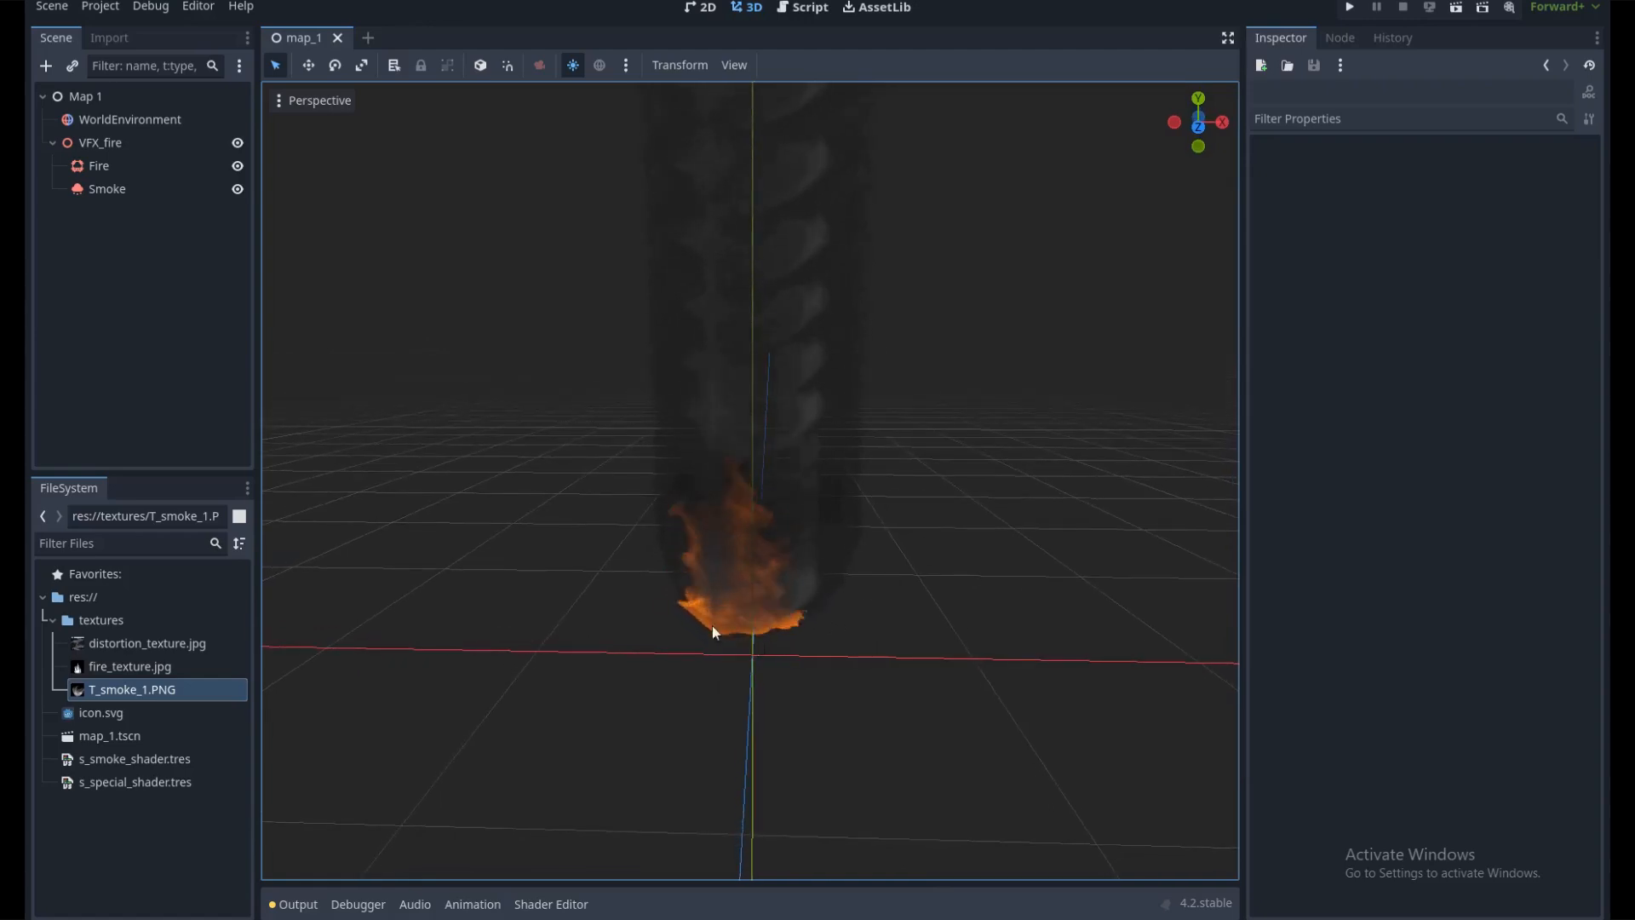
pyautogui.moveTo(770, 625); pyautogui.dragTo(752, 605, button='middle')
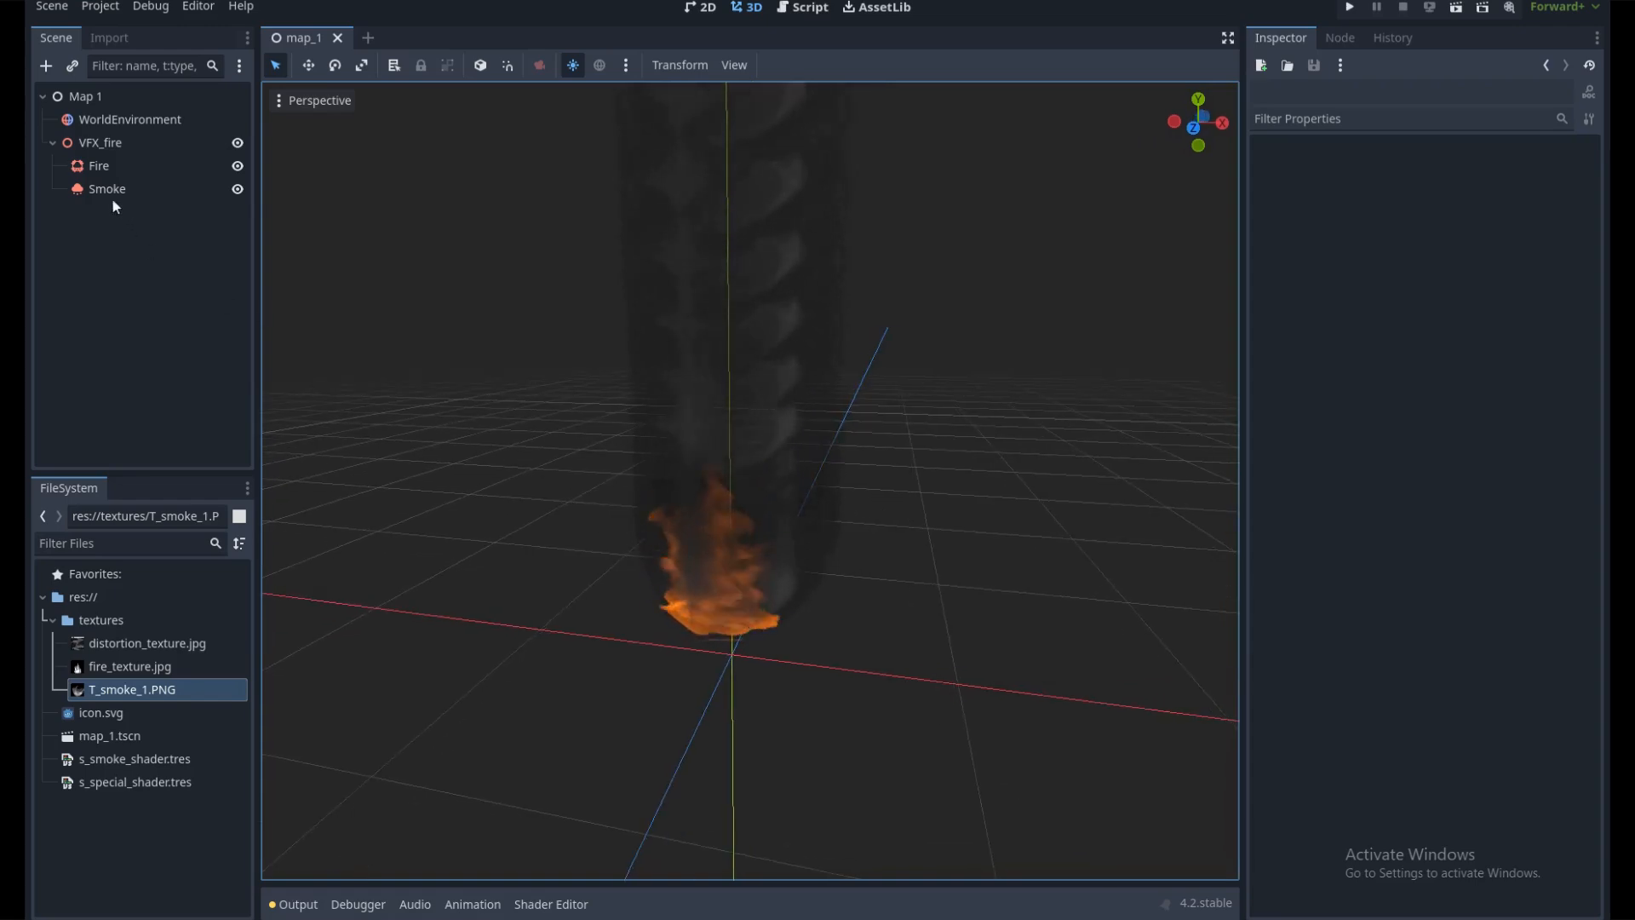
# Set the Fire particles' sorting offset to 1 and check how the flame draws against the smoke
pyautogui.click(117, 168)
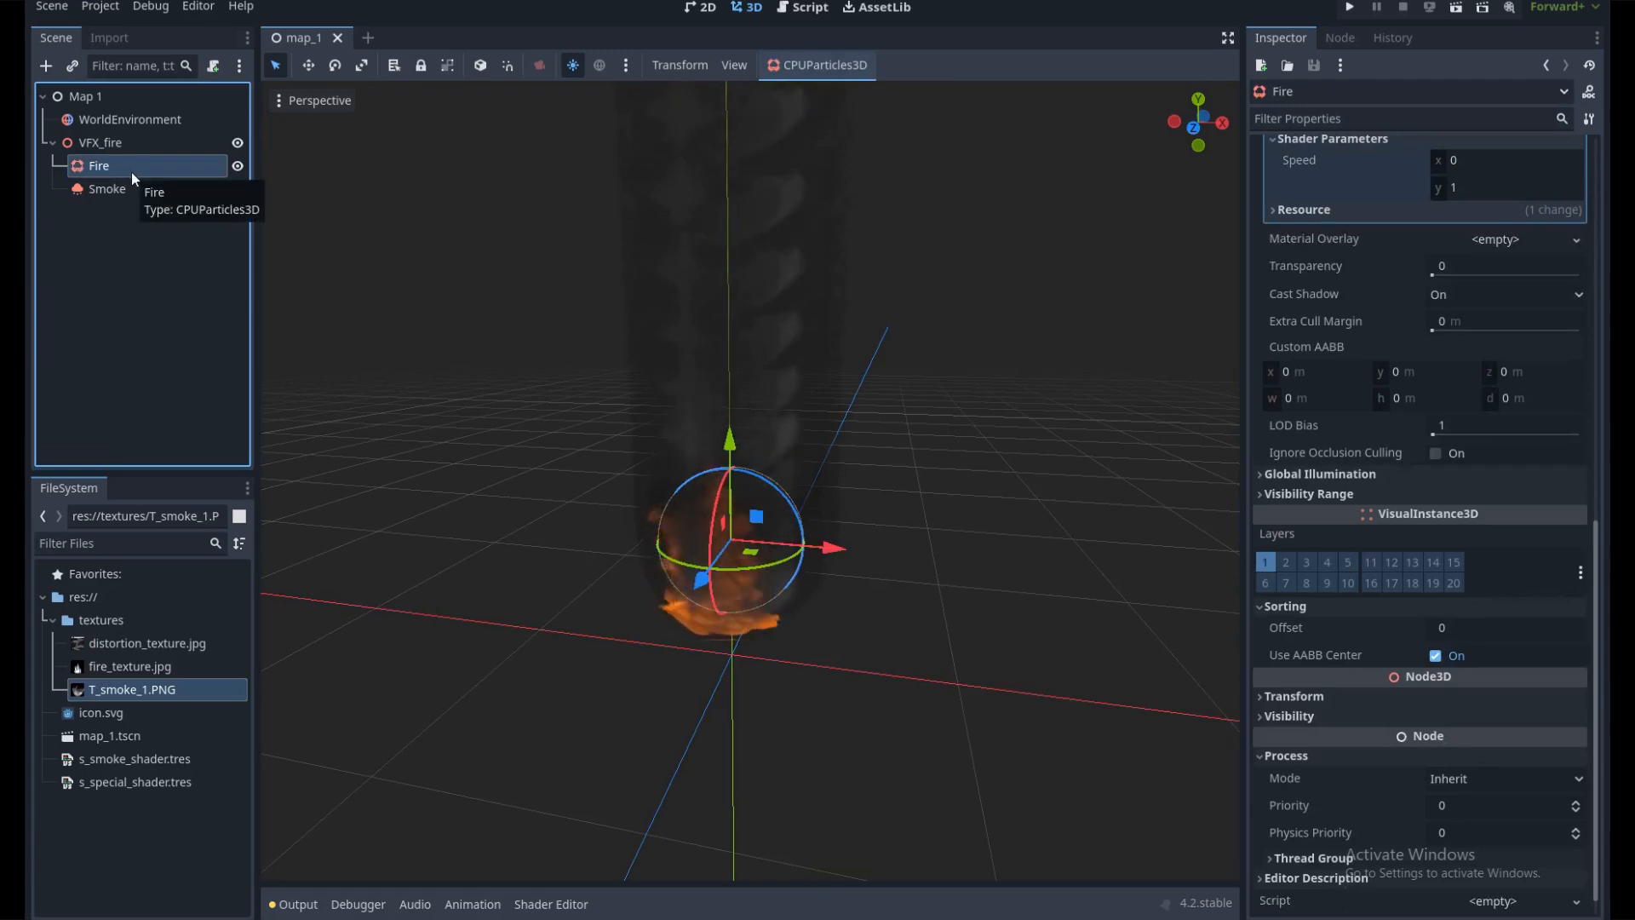
pyautogui.click(1277, 606)
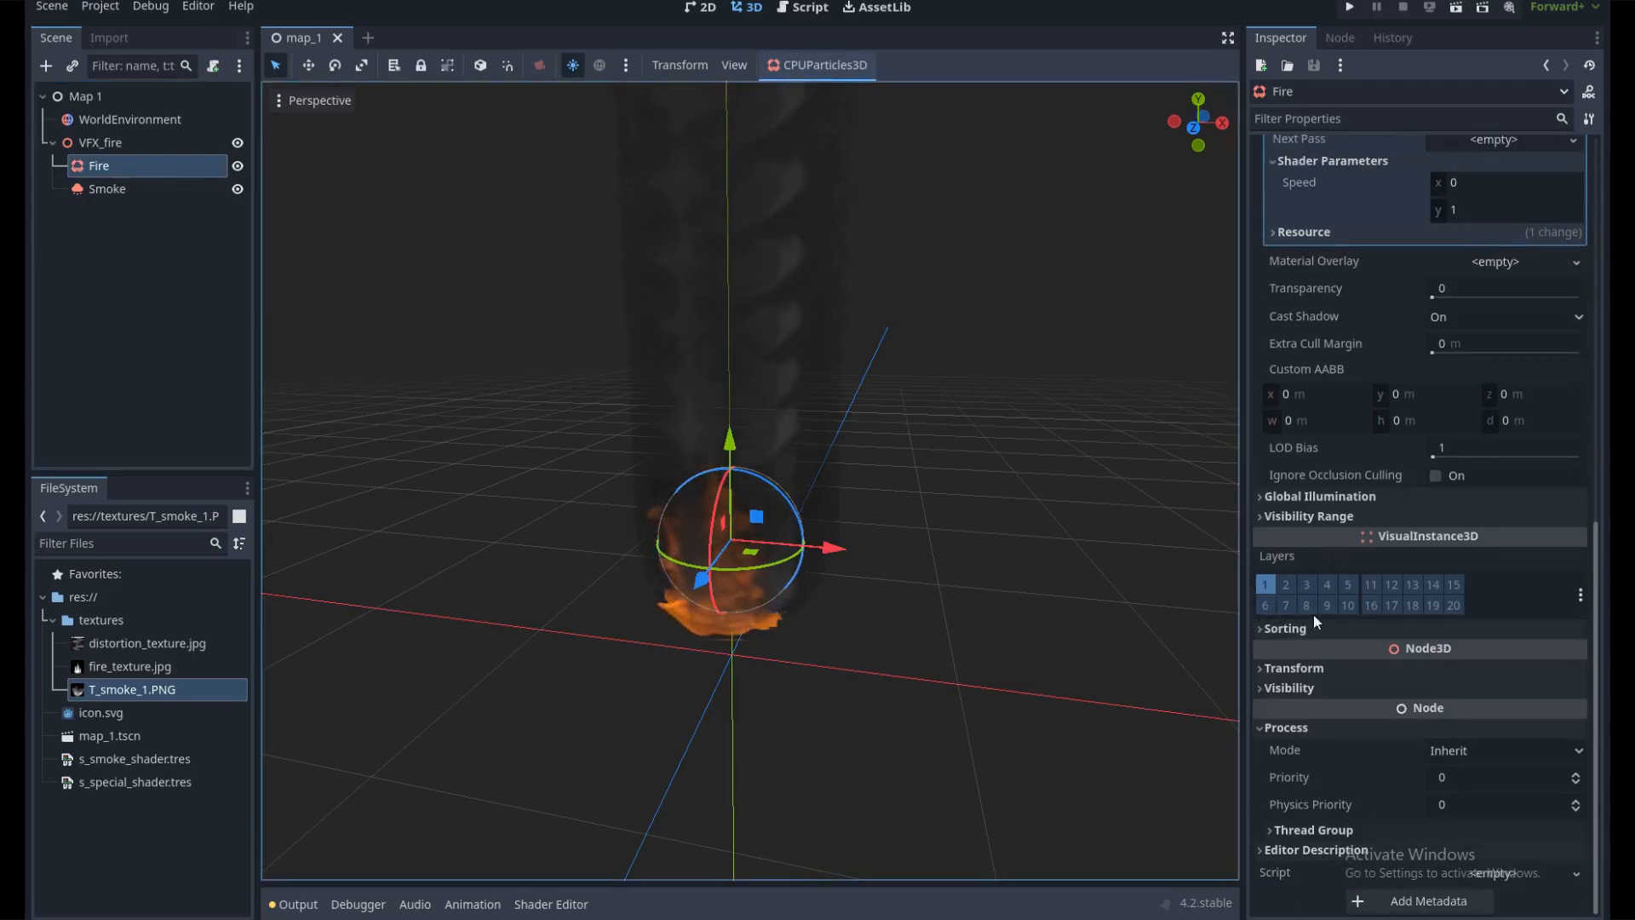
pyautogui.click(1278, 630)
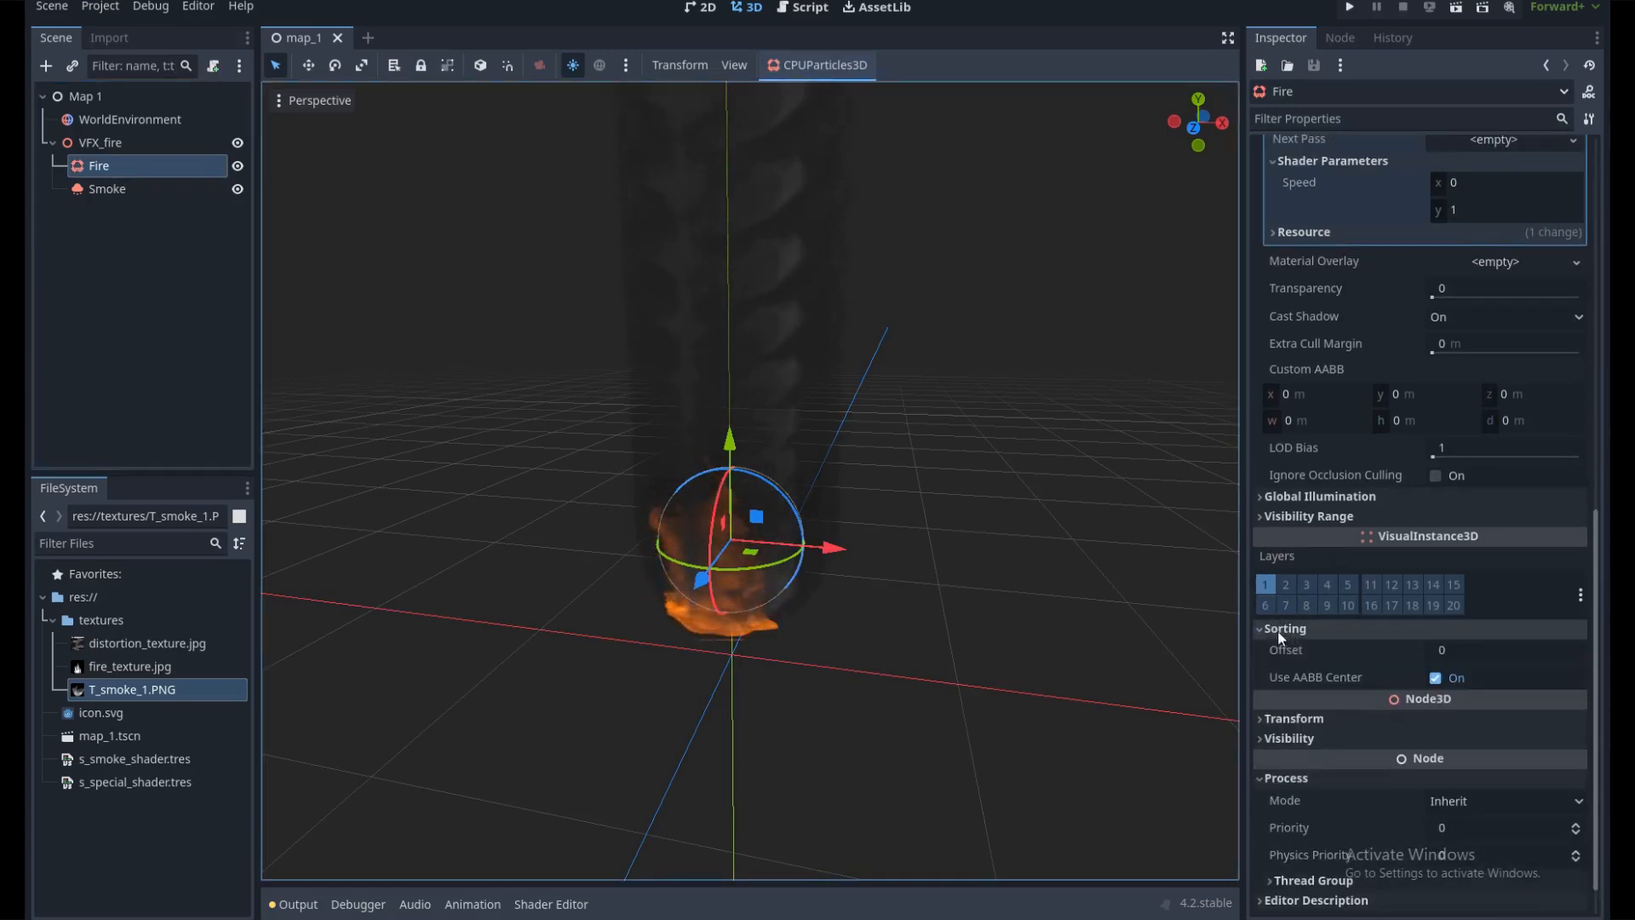
pyautogui.click(1452, 652)
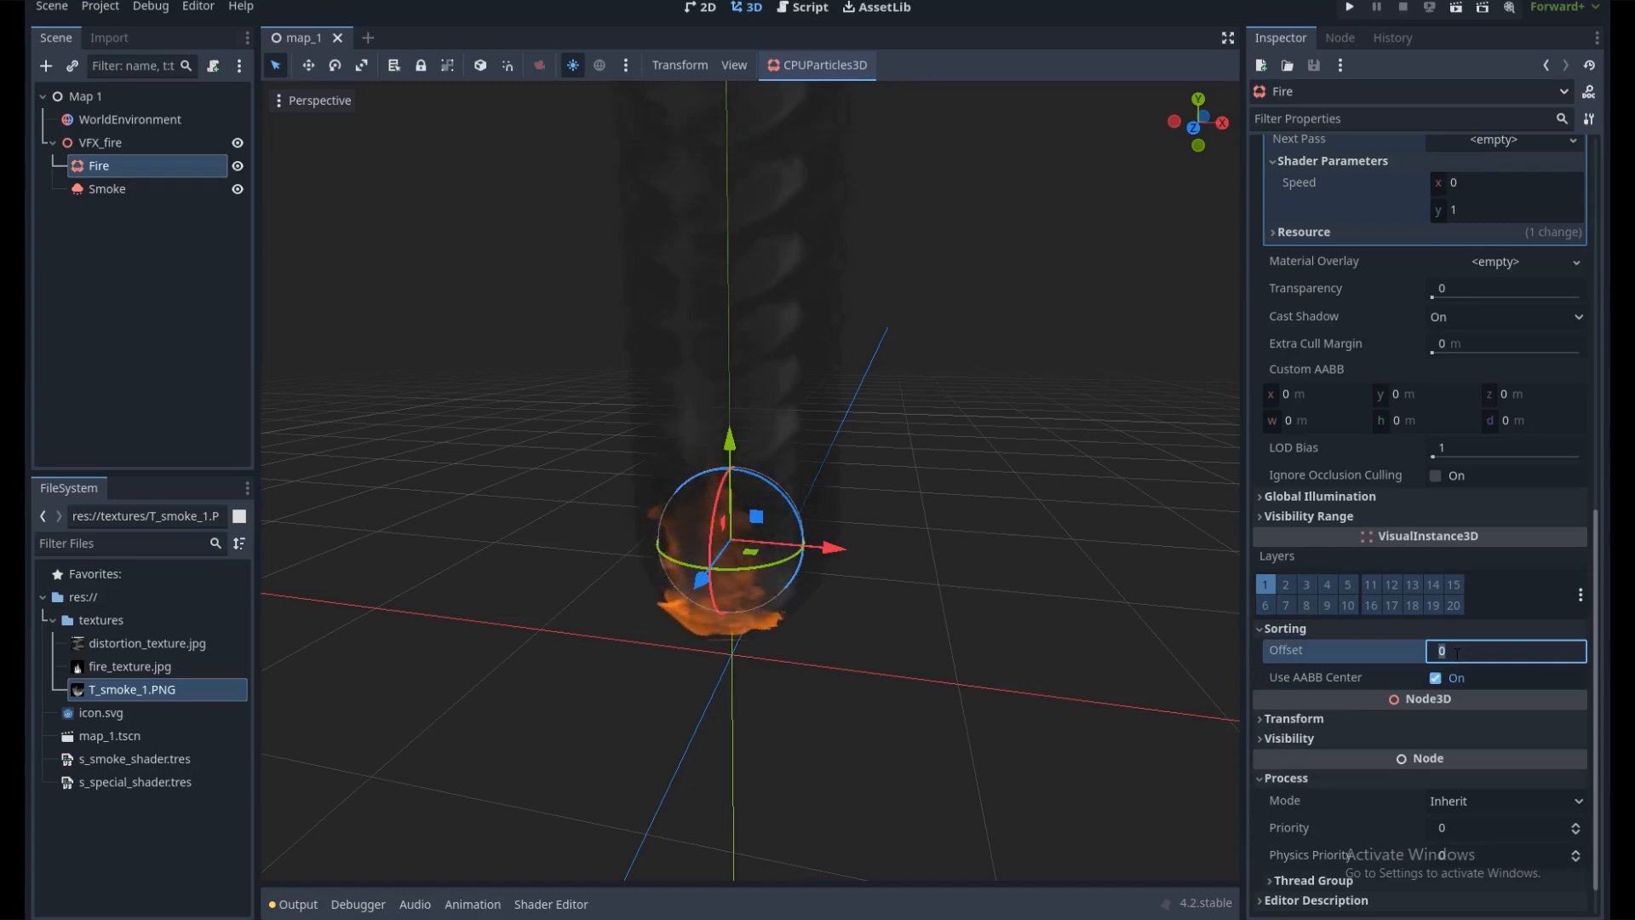
pyautogui.write('1')
pyautogui.press('Return')
pyautogui.click(988, 581)
pyautogui.moveTo(987, 581); pyautogui.dragTo(1091, 545, button='middle')
pyautogui.moveTo(779, 567); pyautogui.dragTo(843, 499, button='middle')
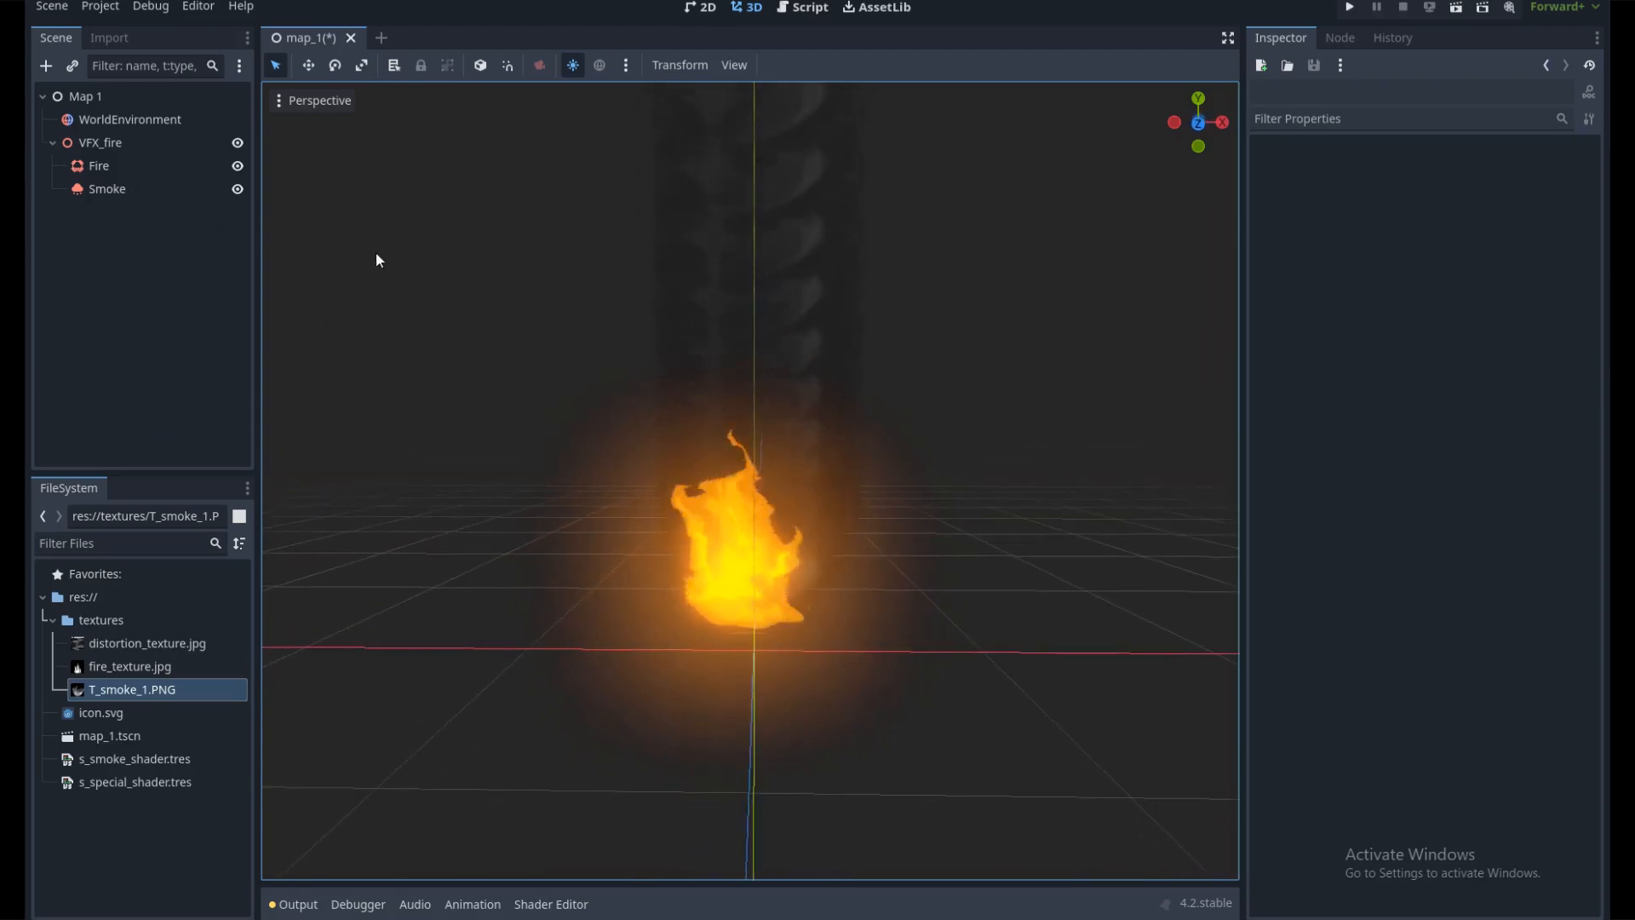
# Keep the Smoke particles' amount at 15 and set their lifetime to 1.6 s
pyautogui.click(128, 191)
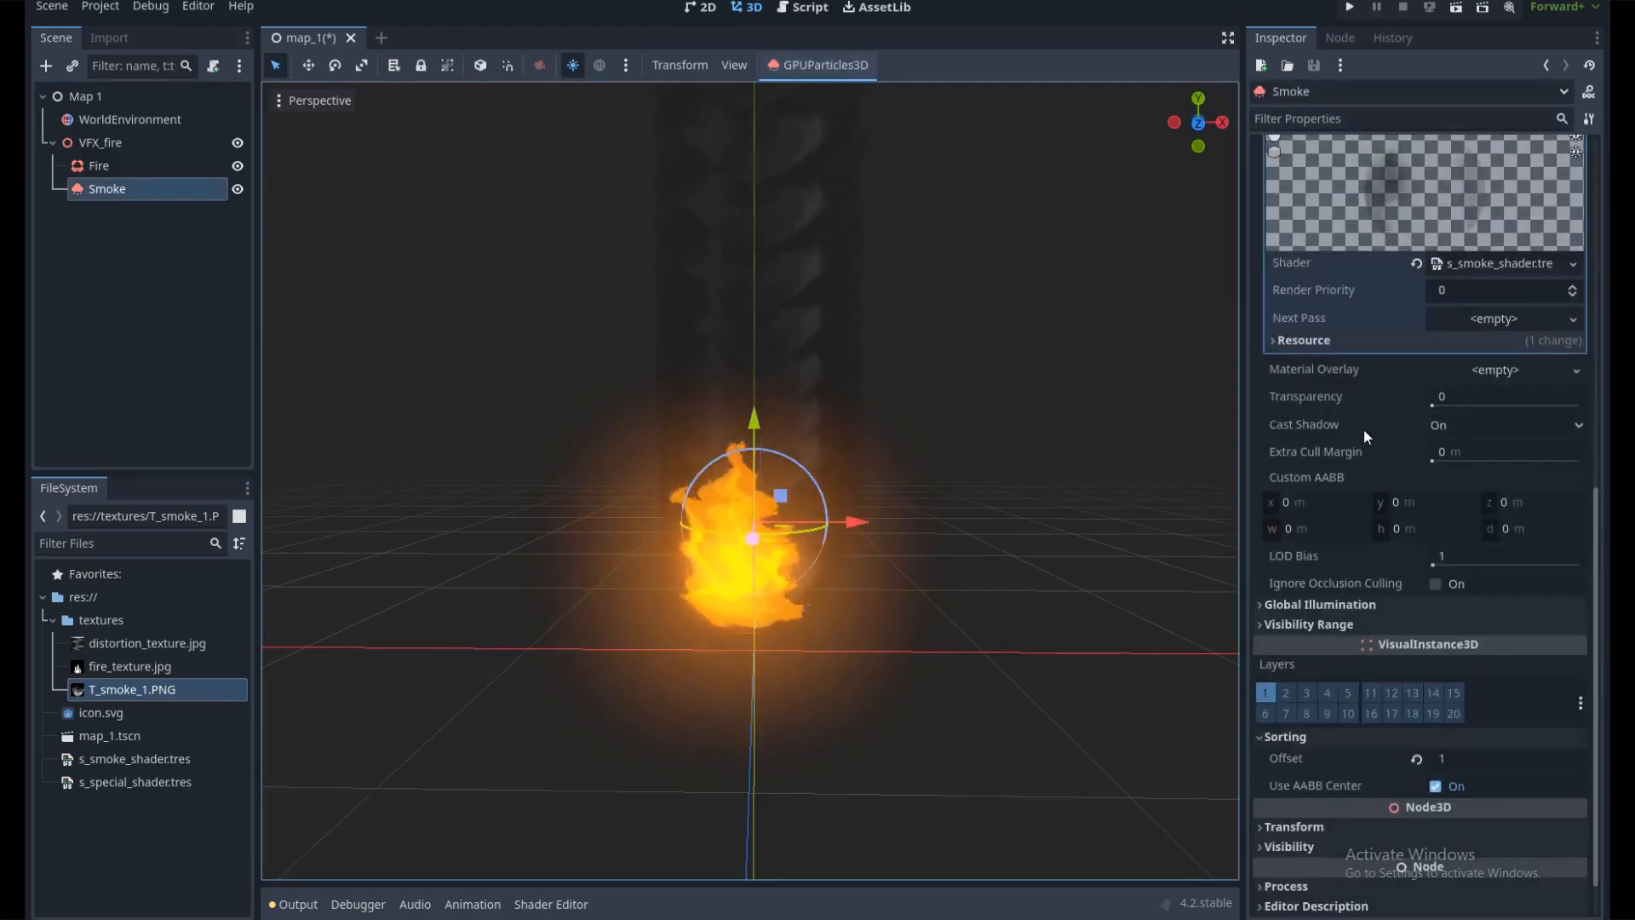
pyautogui.scroll(8, 1363, 432)
pyautogui.scroll(1, 1361, 430)
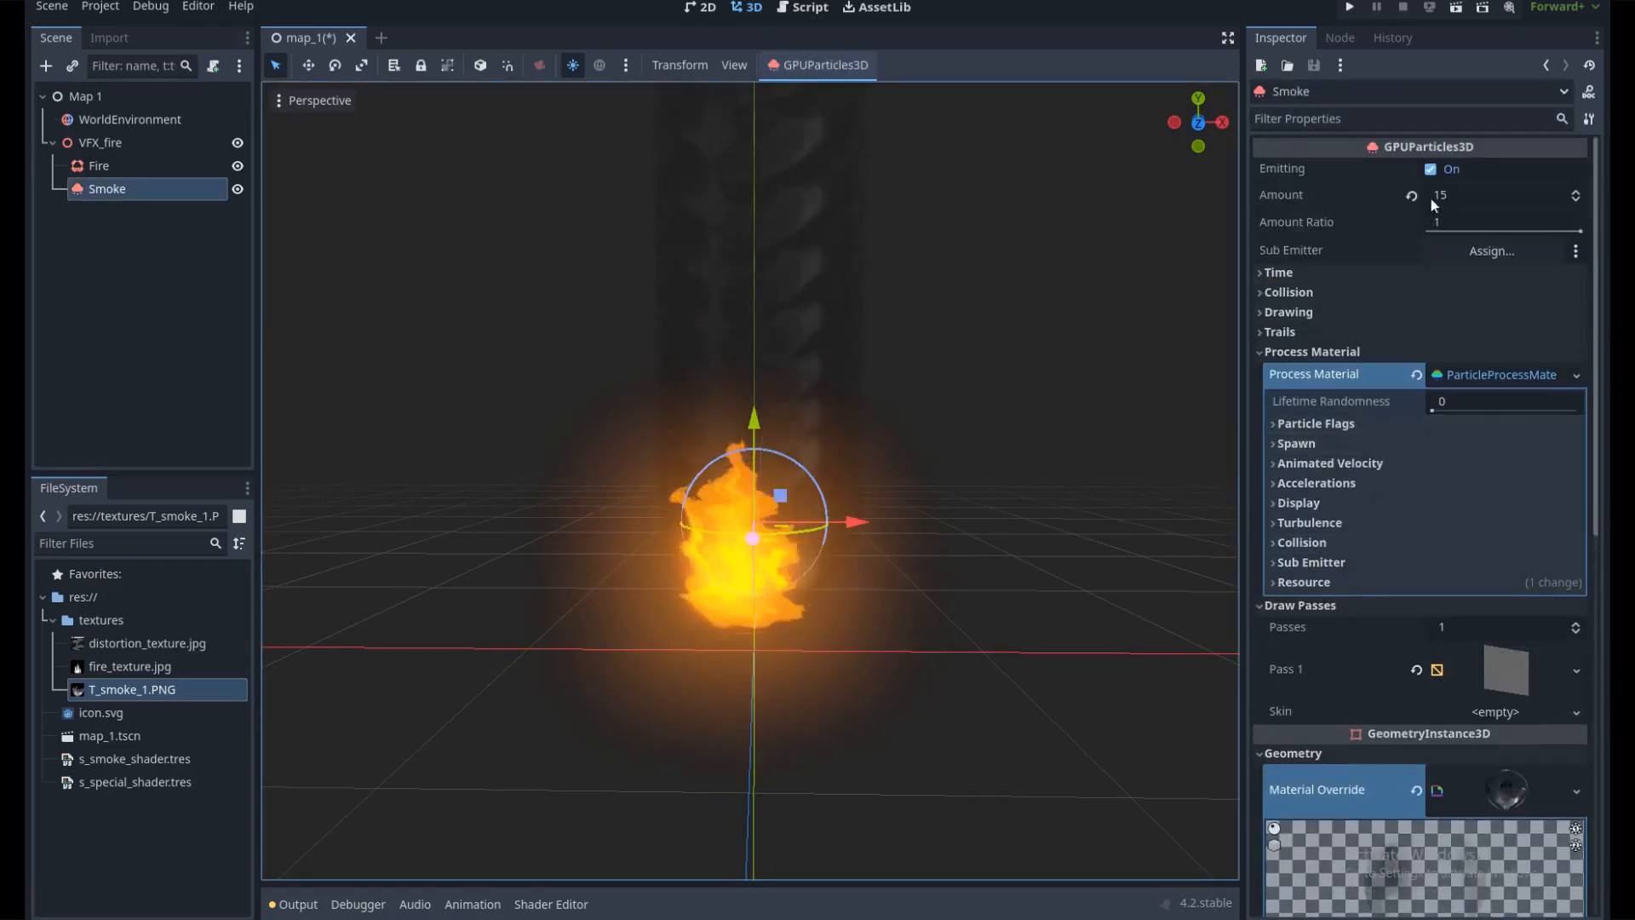
pyautogui.click(1471, 194)
pyautogui.press('Return')
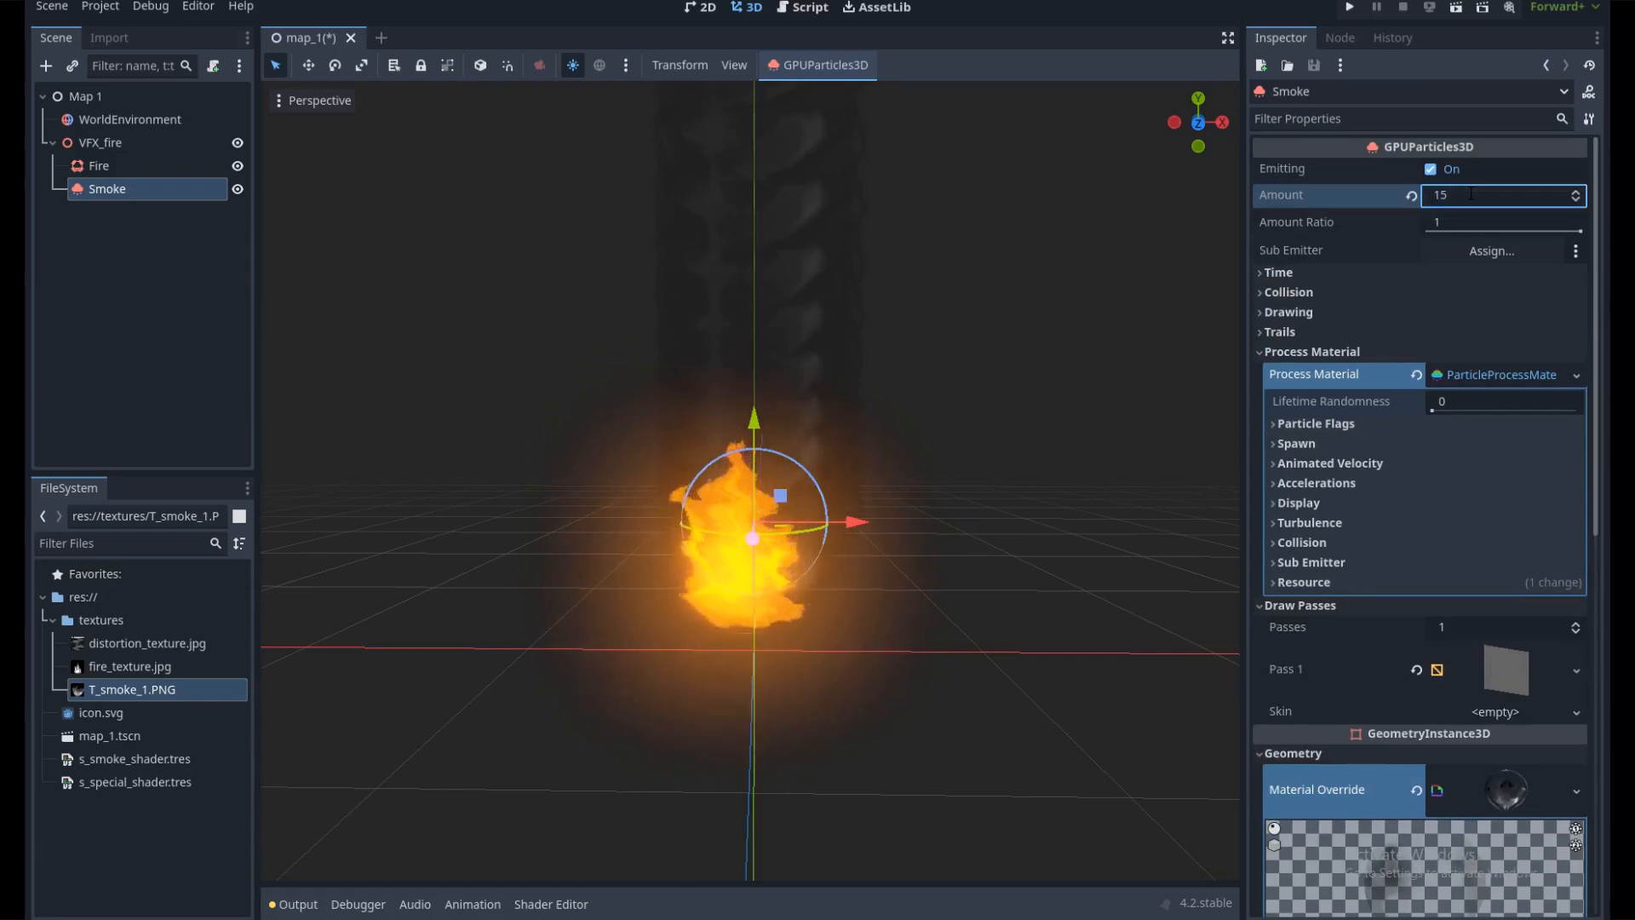
pyautogui.click(1378, 274)
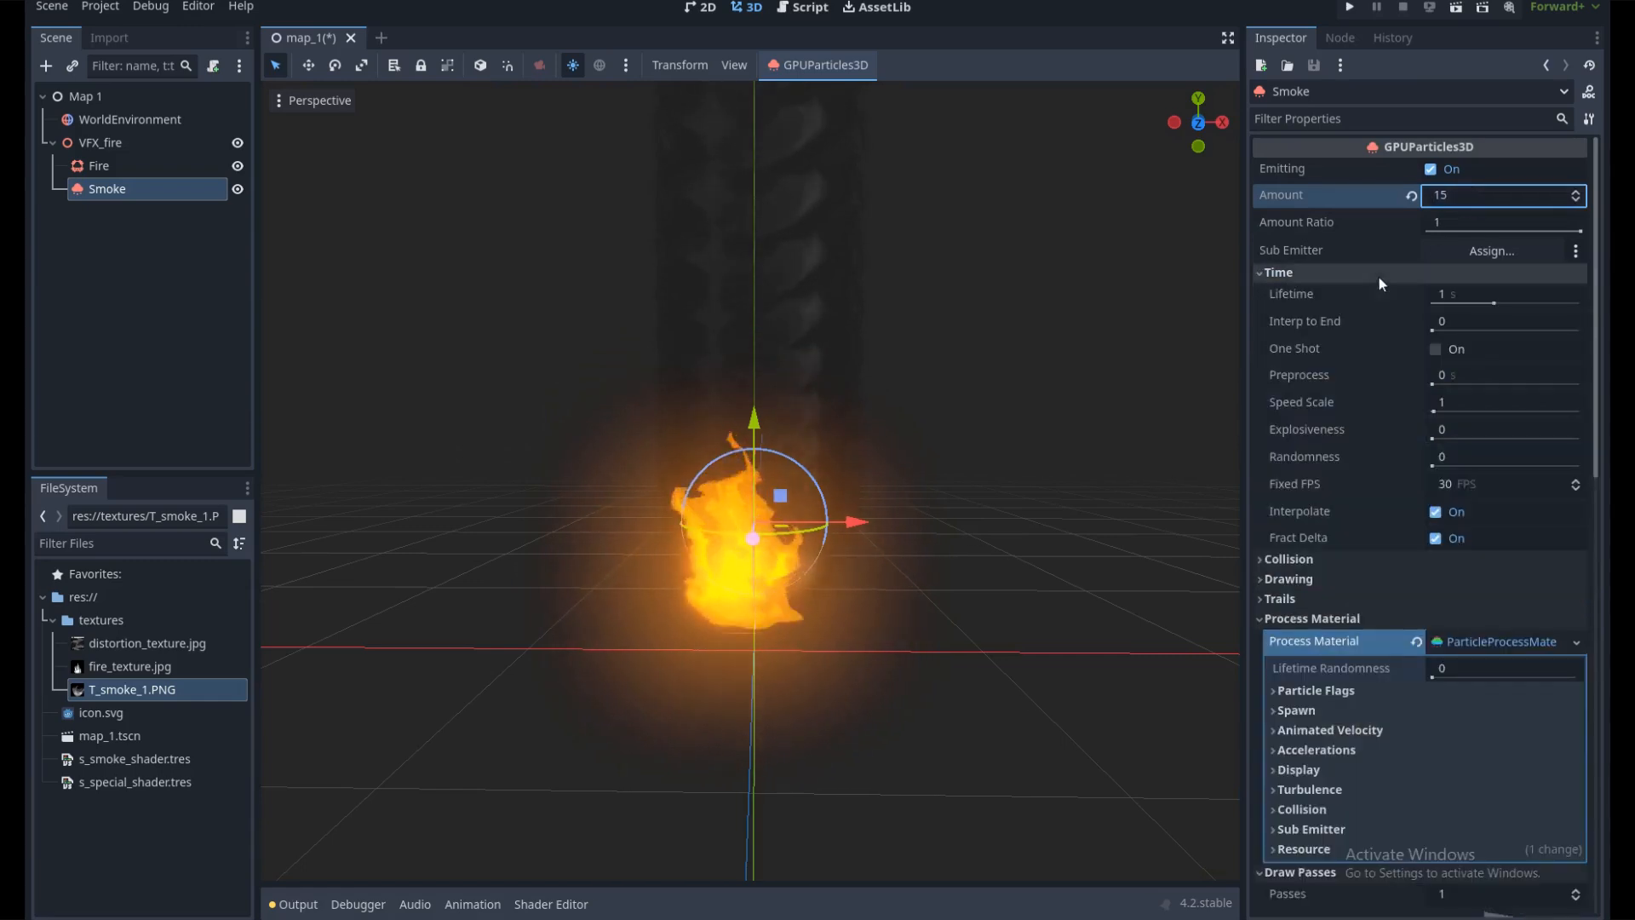
pyautogui.click(1464, 293)
pyautogui.write('1.6')
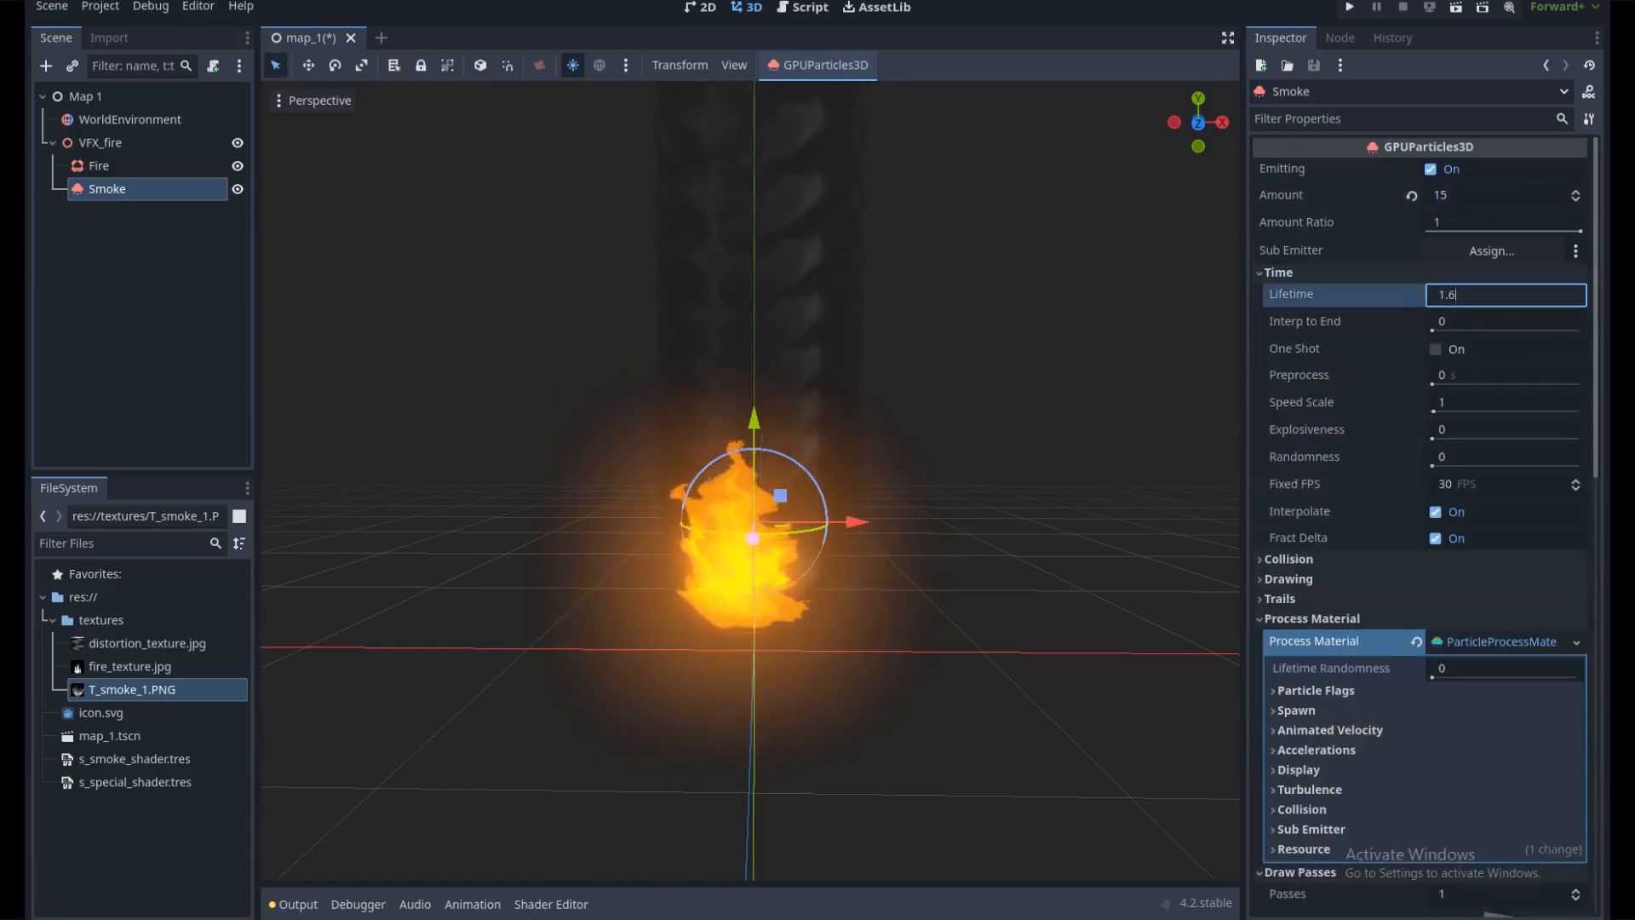
pyautogui.press('Return')
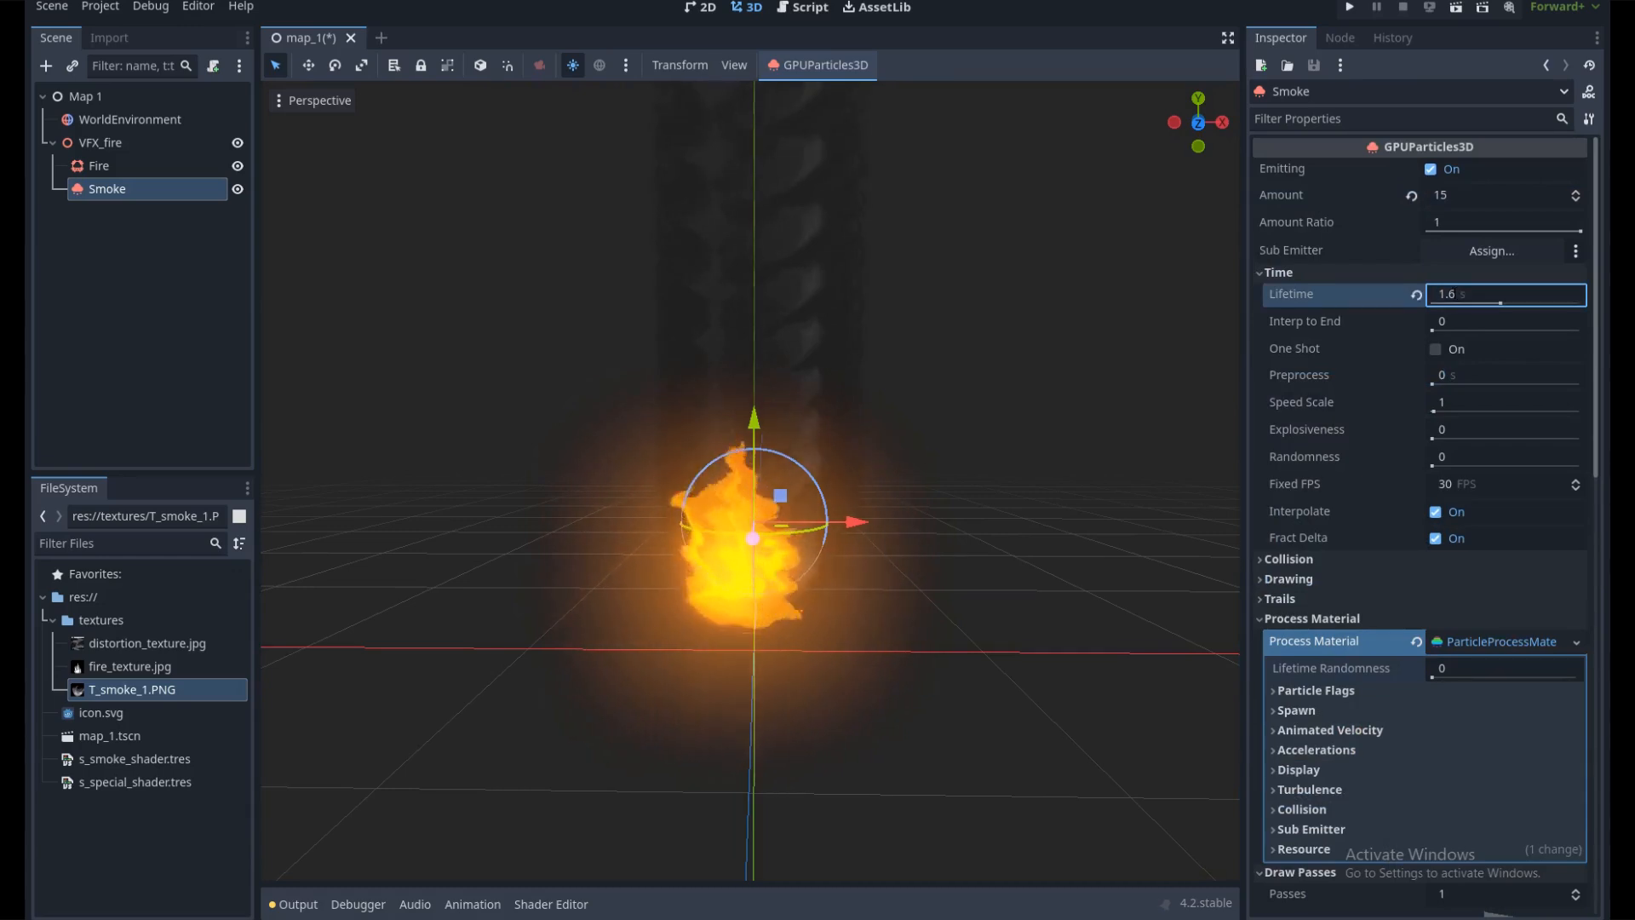
# Set the smoke's time randomness to 0.1 and its fixed FPS to 60, and save the scene
pyautogui.click(1458, 458)
pyautogui.write('0.1')
pyautogui.press('Return')
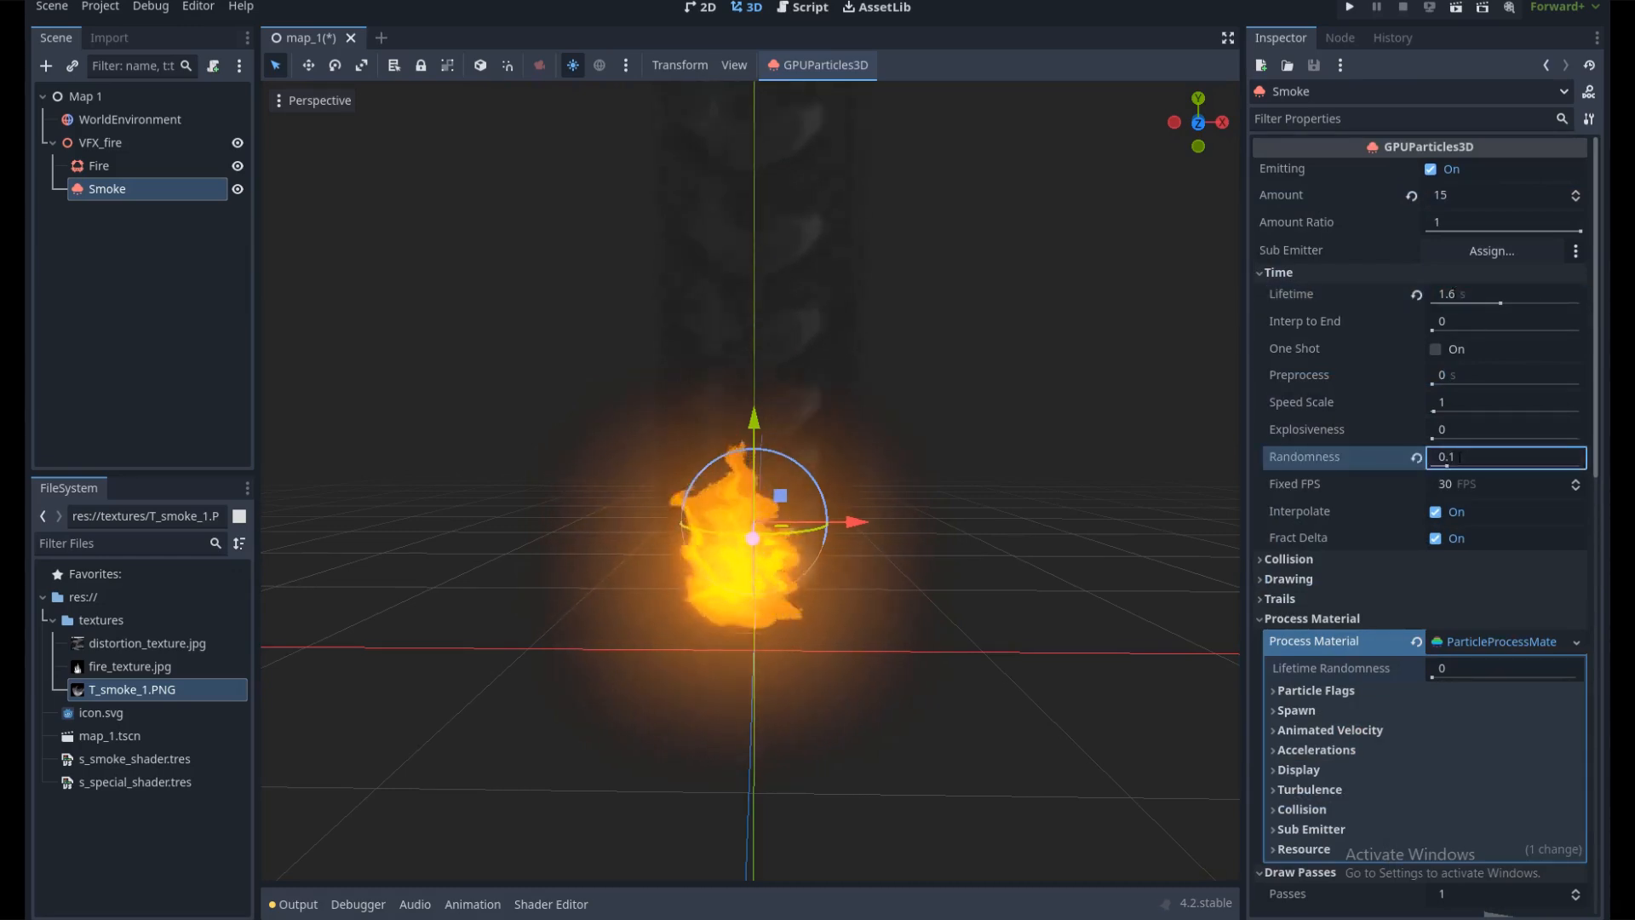
pyautogui.click(1461, 484)
pyautogui.write('60')
pyautogui.press('Return')
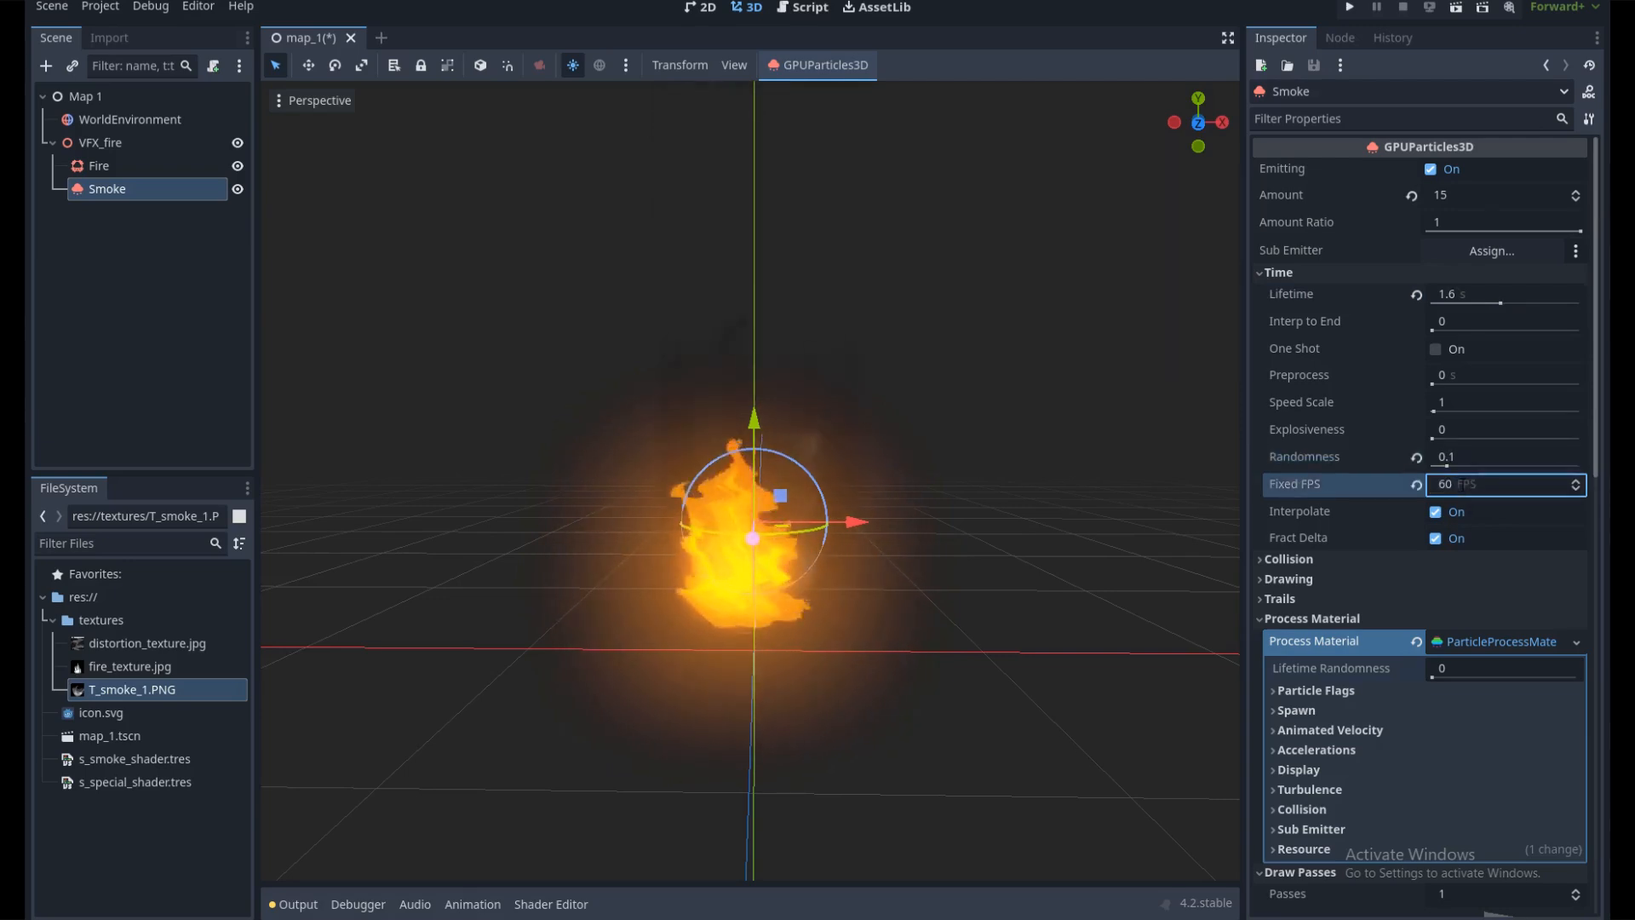
pyautogui.moveTo(1060, 486); pyautogui.dragTo(1148, 526, button='middle')
pyautogui.hotkey('ctrl', 's')
# Change the smoke's emission shape to Sphere with a radius of 0.2
pyautogui.scroll(-4, 1363, 535)
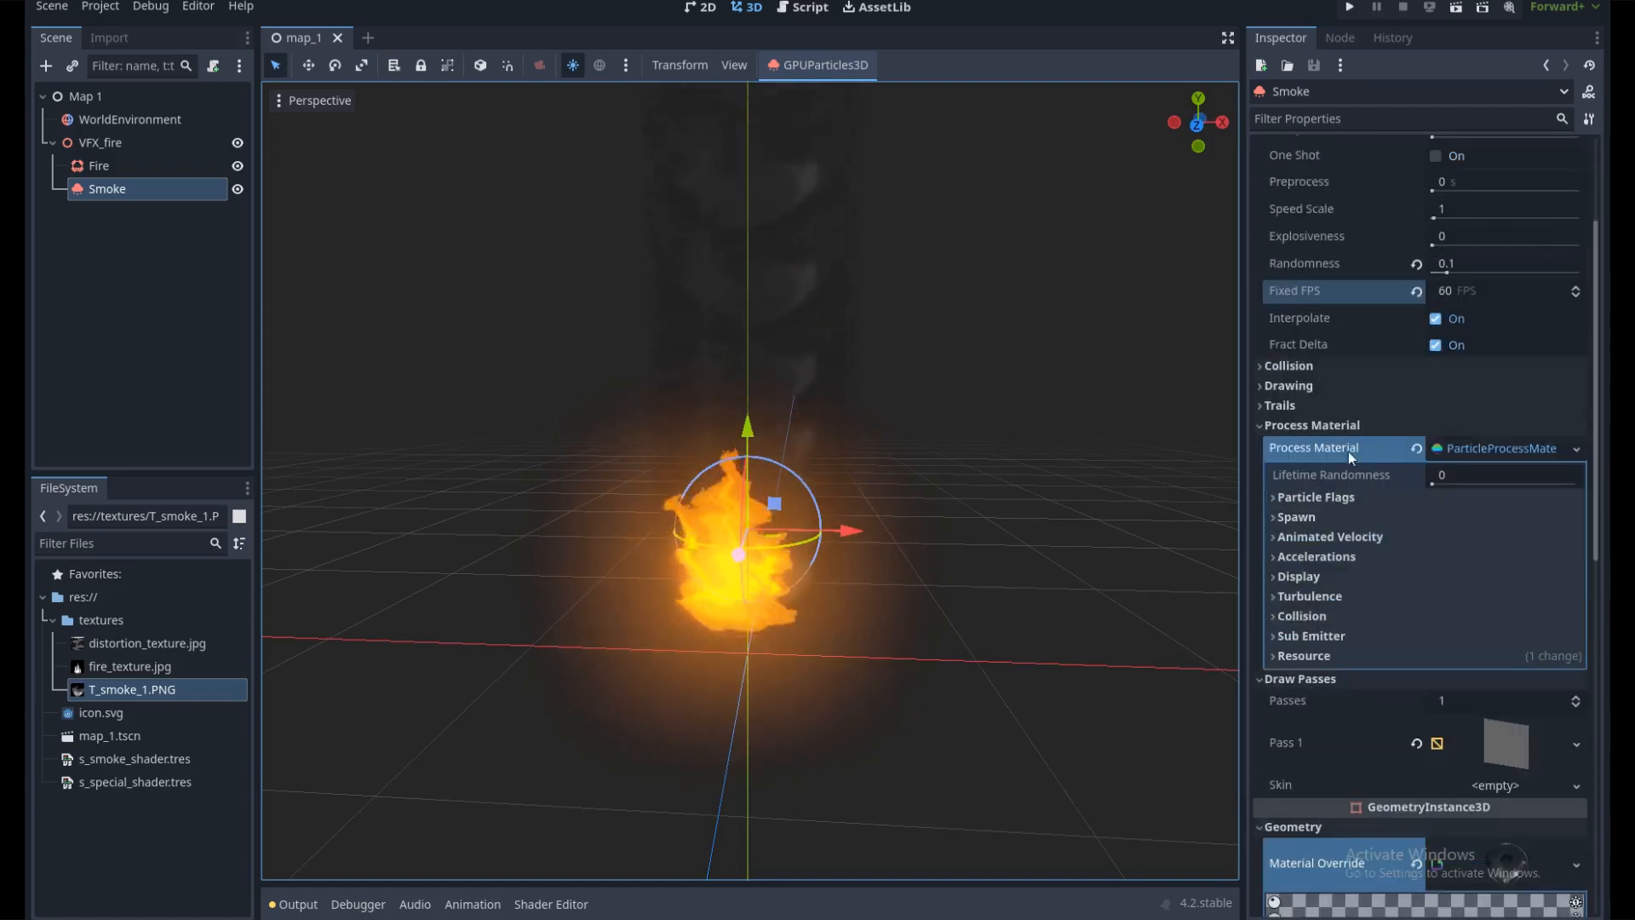
pyautogui.click(1354, 516)
pyautogui.click(1326, 540)
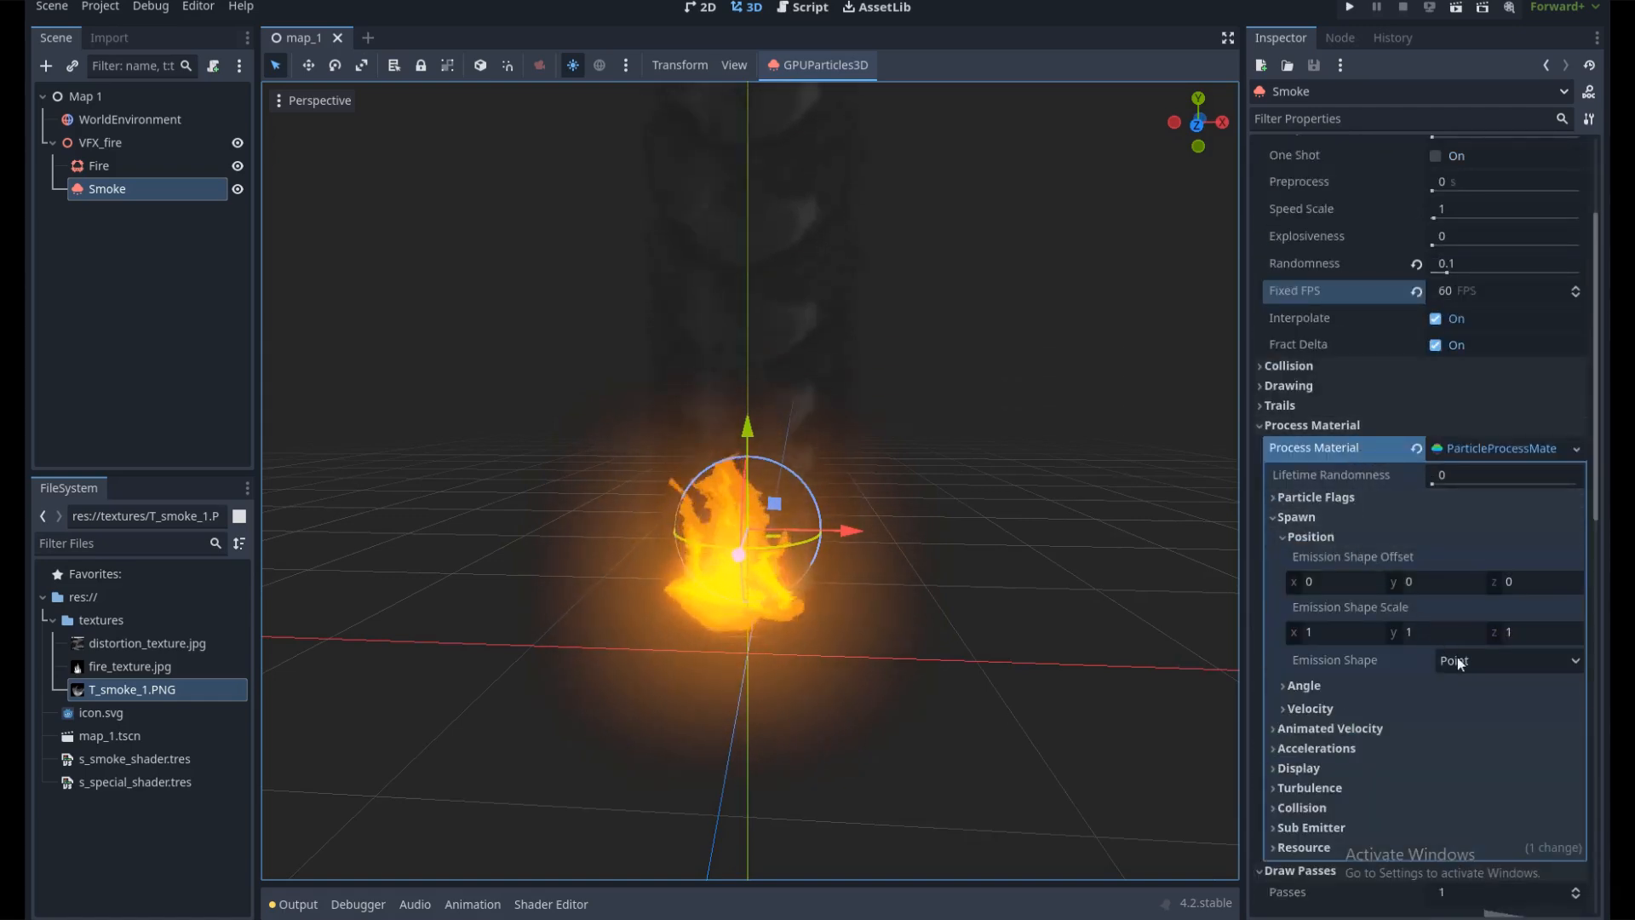
pyautogui.moveTo(761, 588); pyautogui.dragTo(753, 620, button='middle')
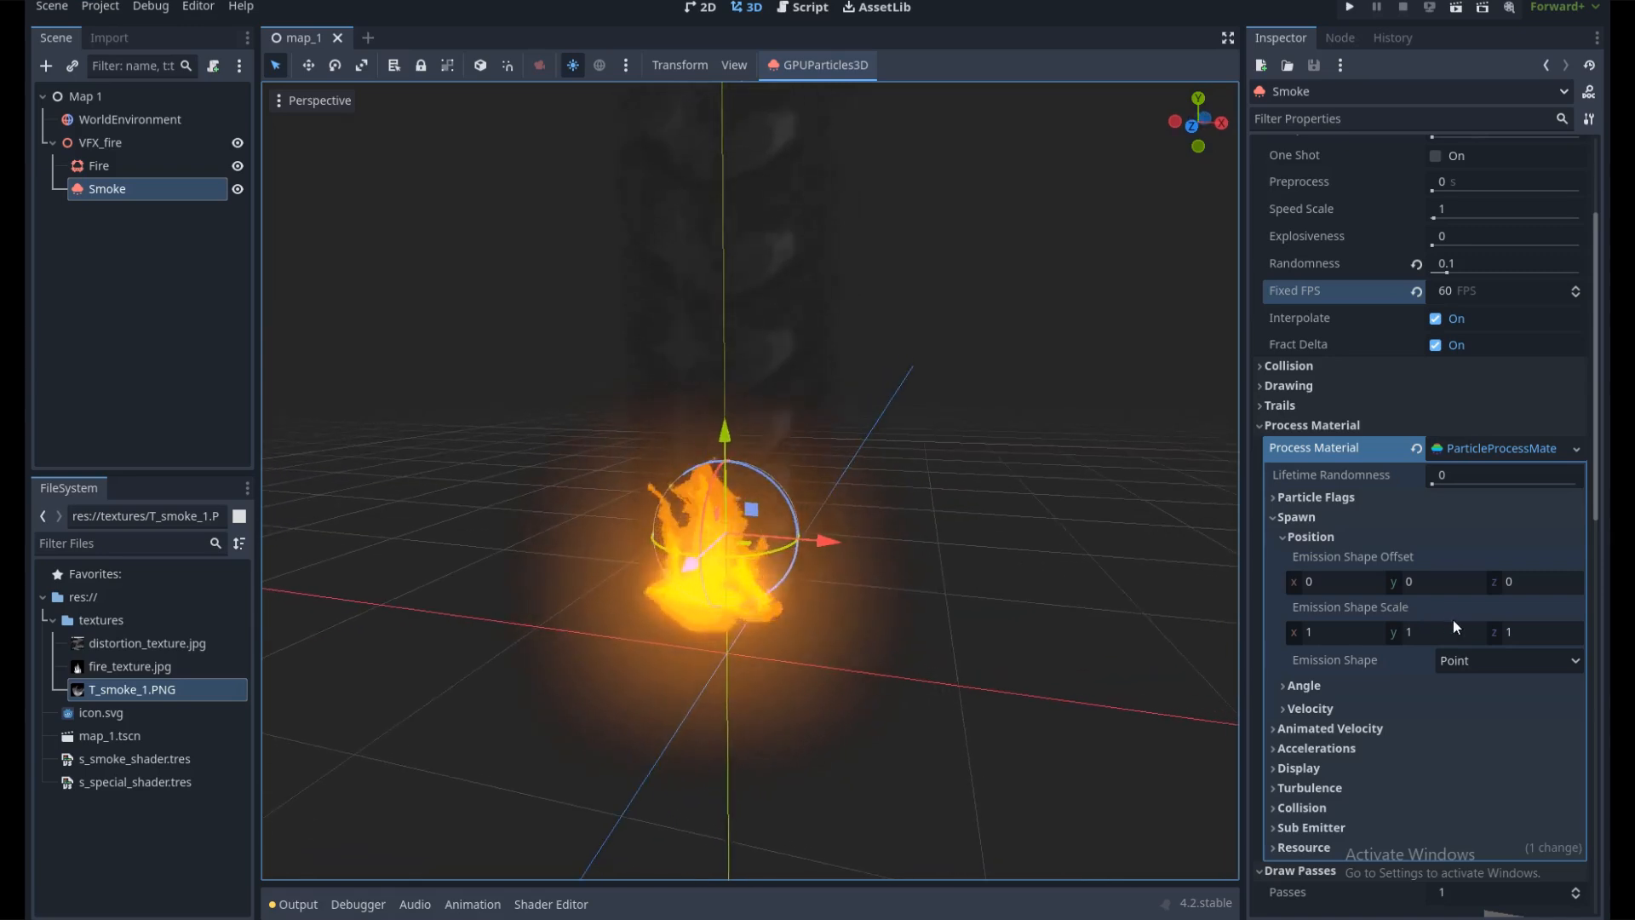
pyautogui.click(1491, 660)
pyautogui.click(1484, 712)
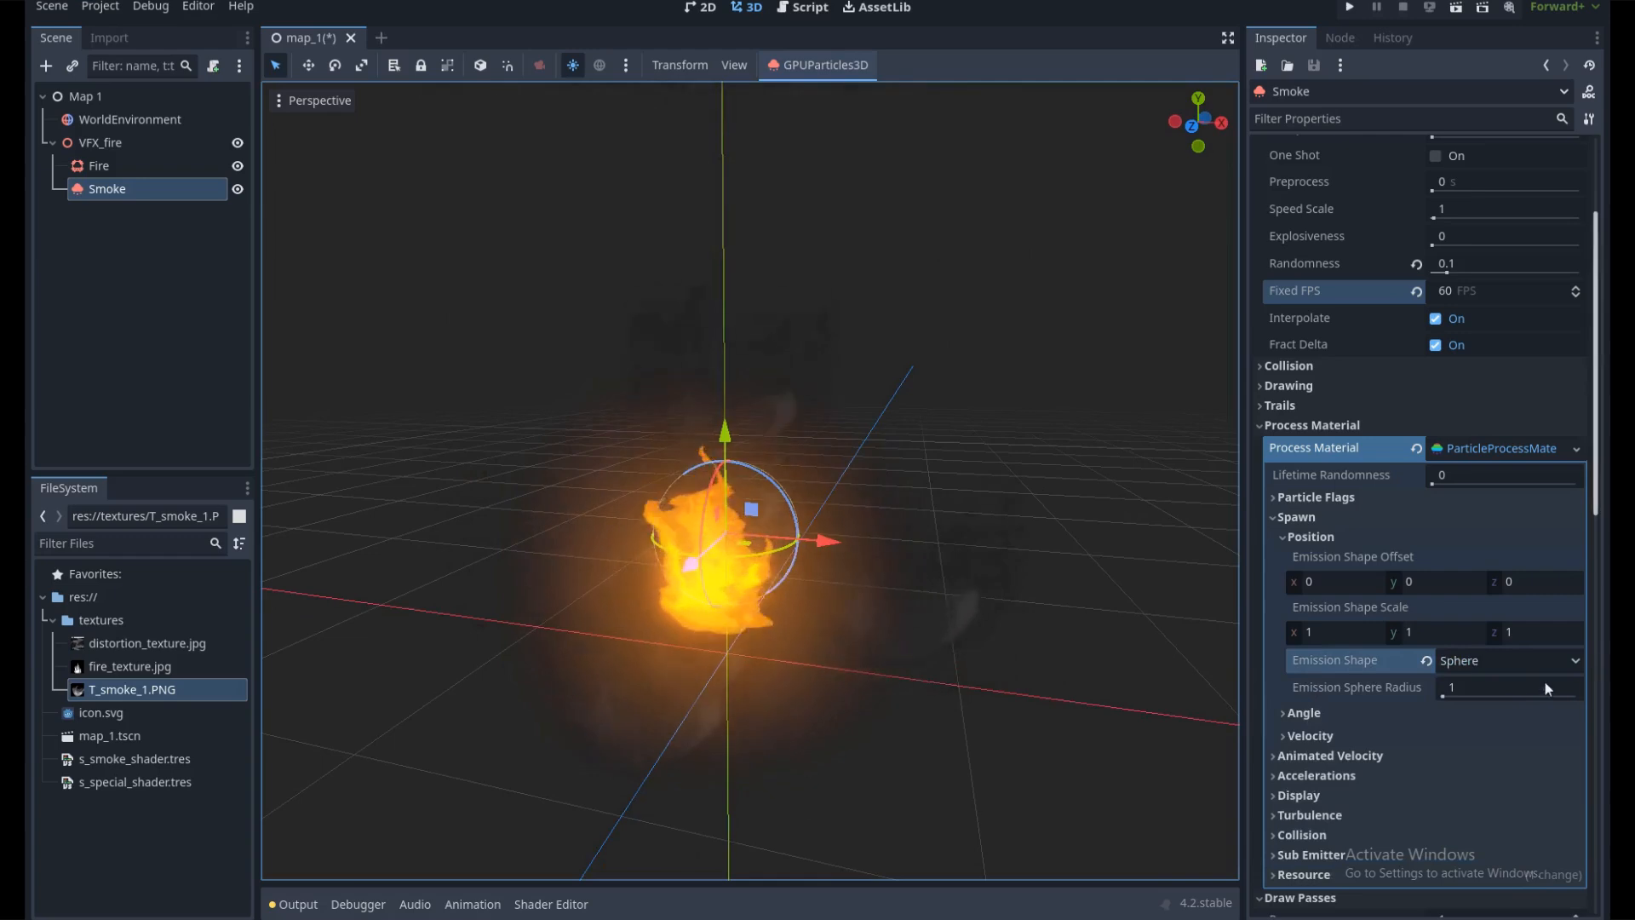
pyautogui.click(1504, 688)
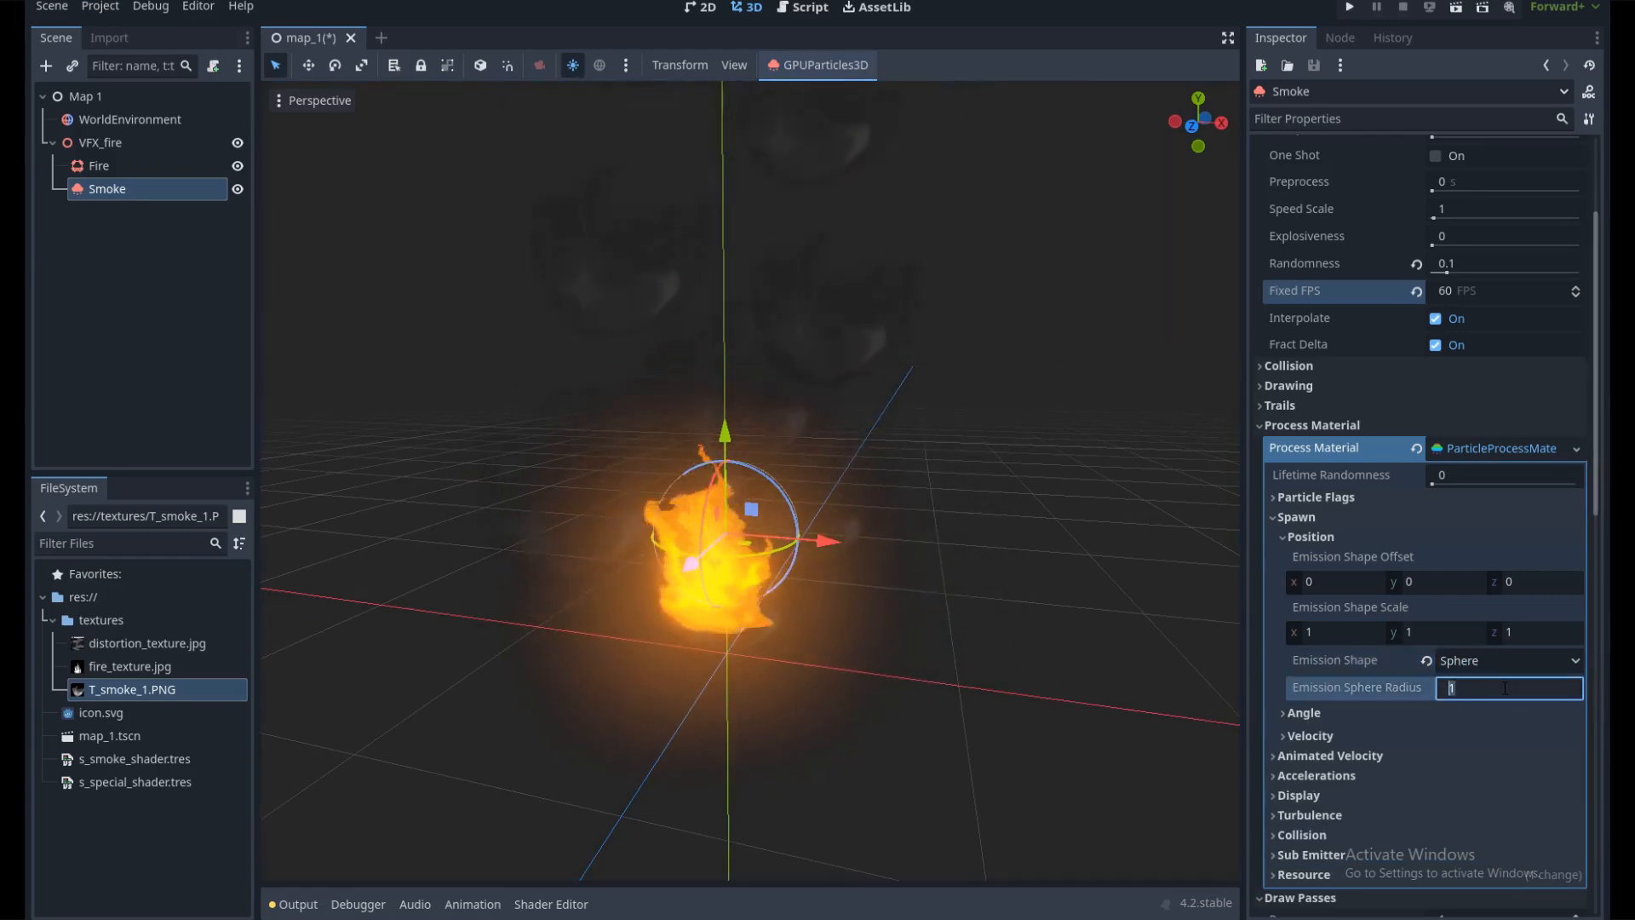
pyautogui.write('0.3')
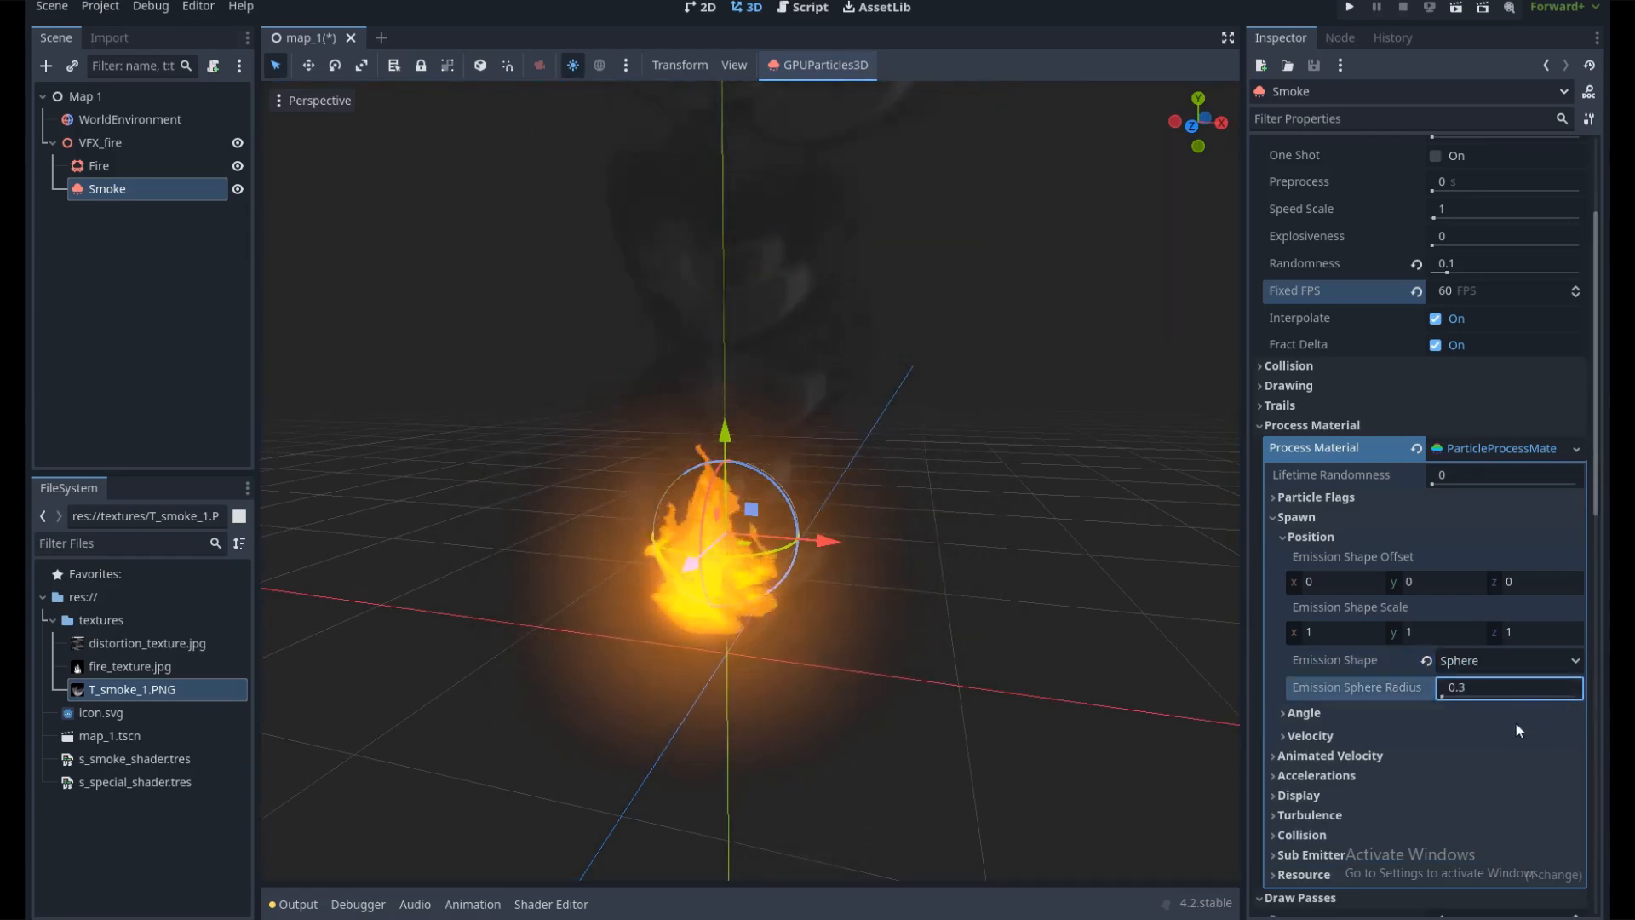
pyautogui.click(1484, 686)
pyautogui.write('.2')
pyautogui.press('Return')
# Set the smoke's spawn angle to a minimum of -120° and a maximum of 90°
pyautogui.click(1341, 711)
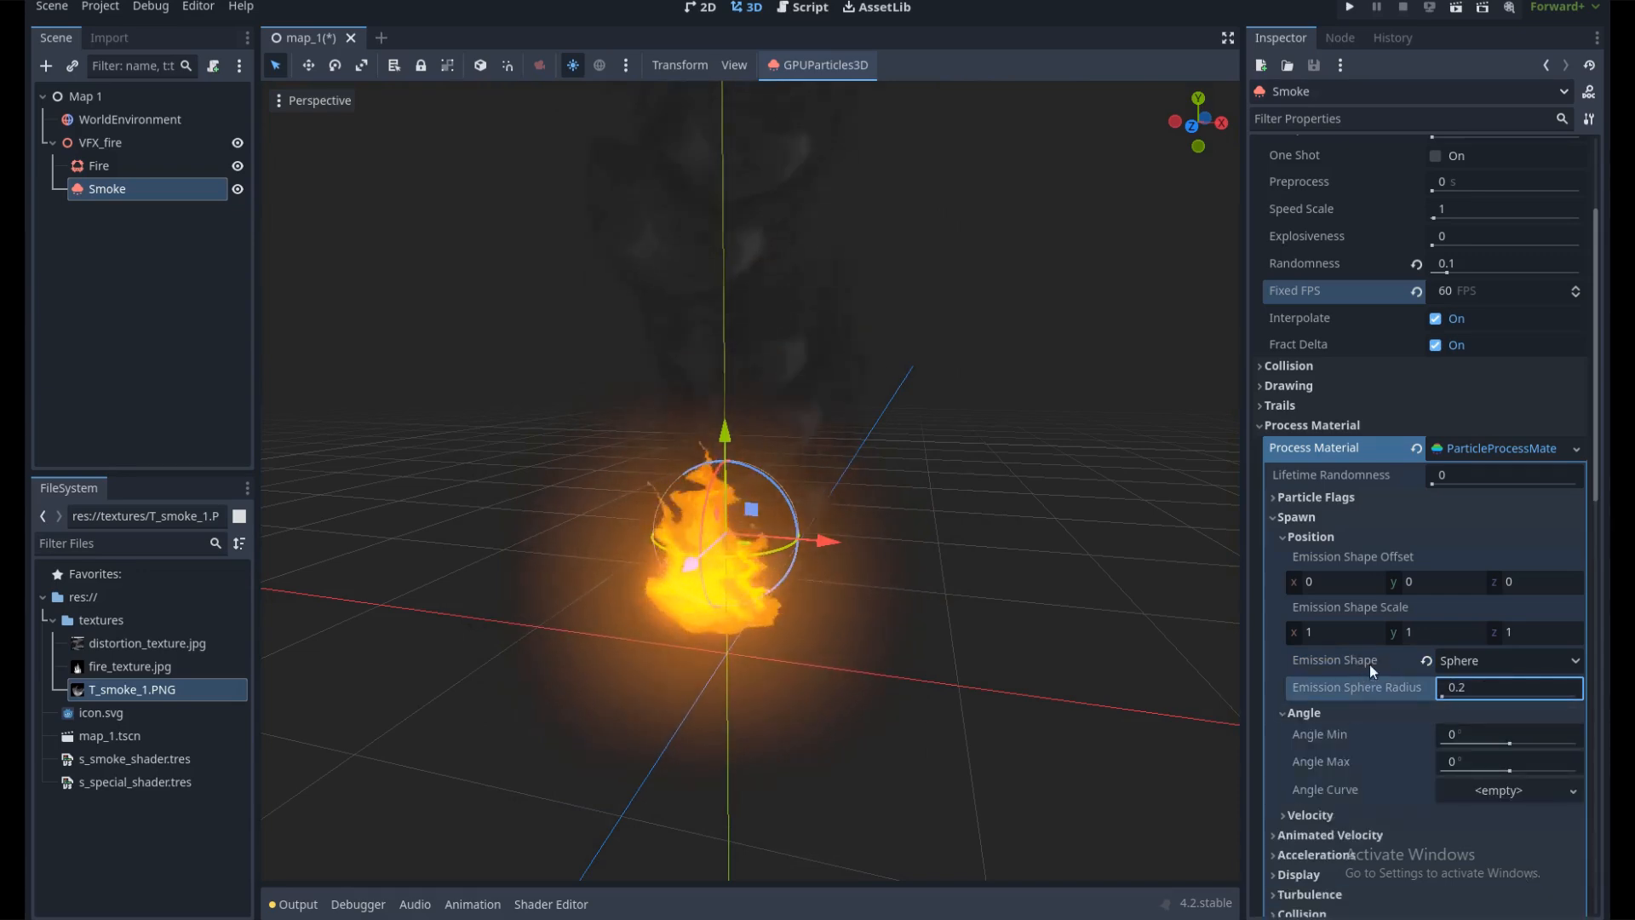
pyautogui.scroll(-2, 1365, 667)
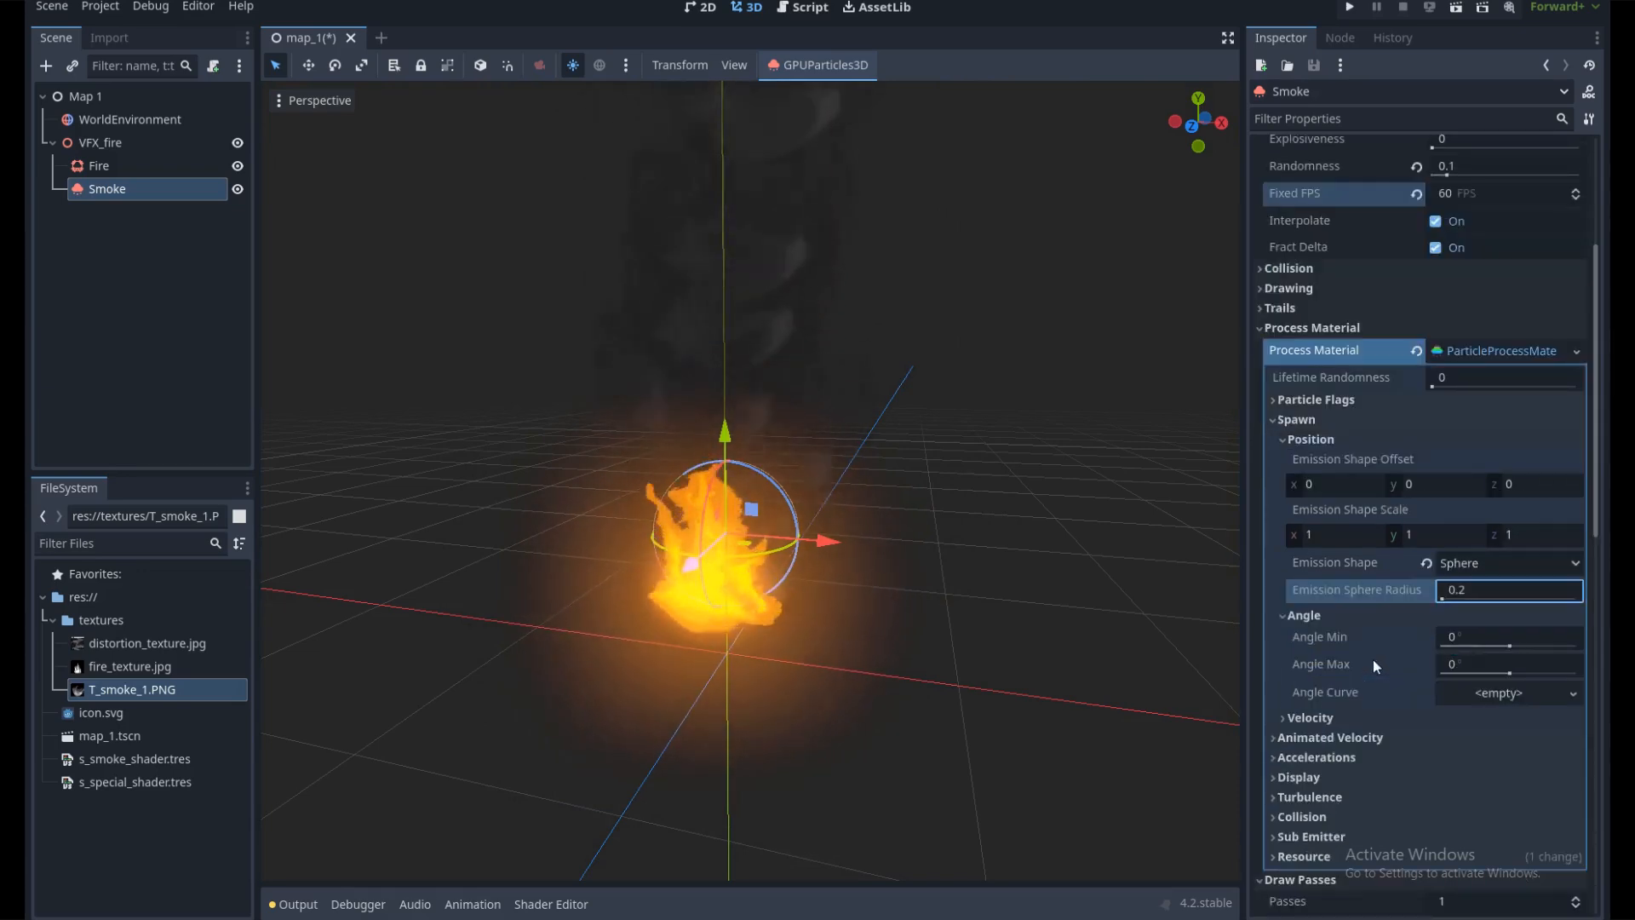
pyautogui.click(1469, 637)
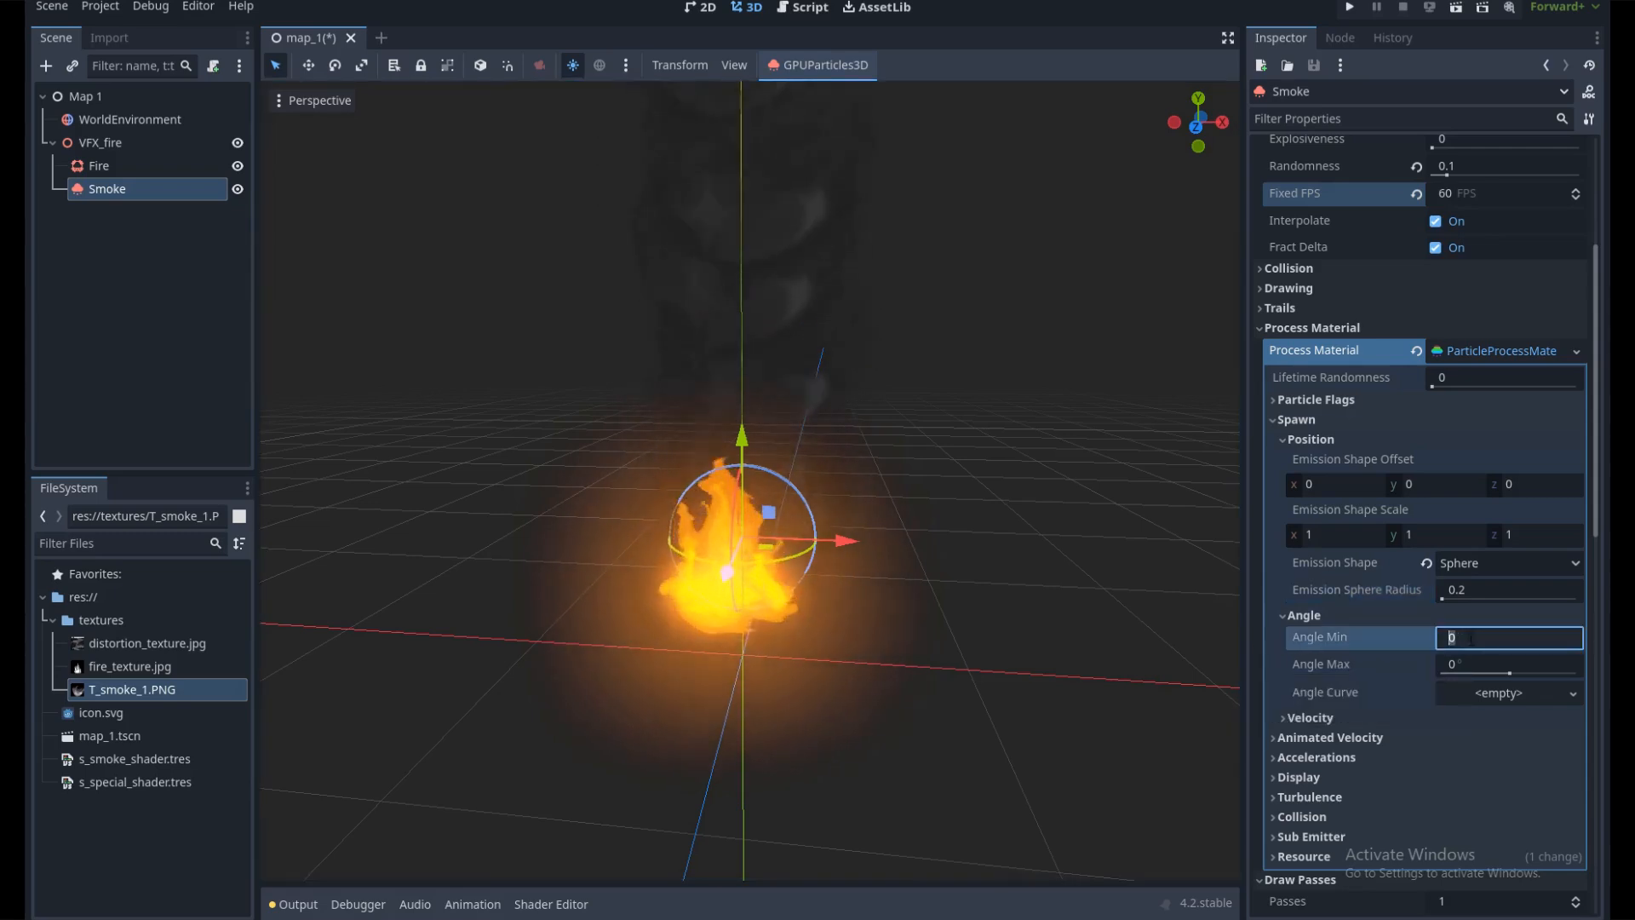
pyautogui.write('-120')
pyautogui.press('Return')
pyautogui.click(1468, 661)
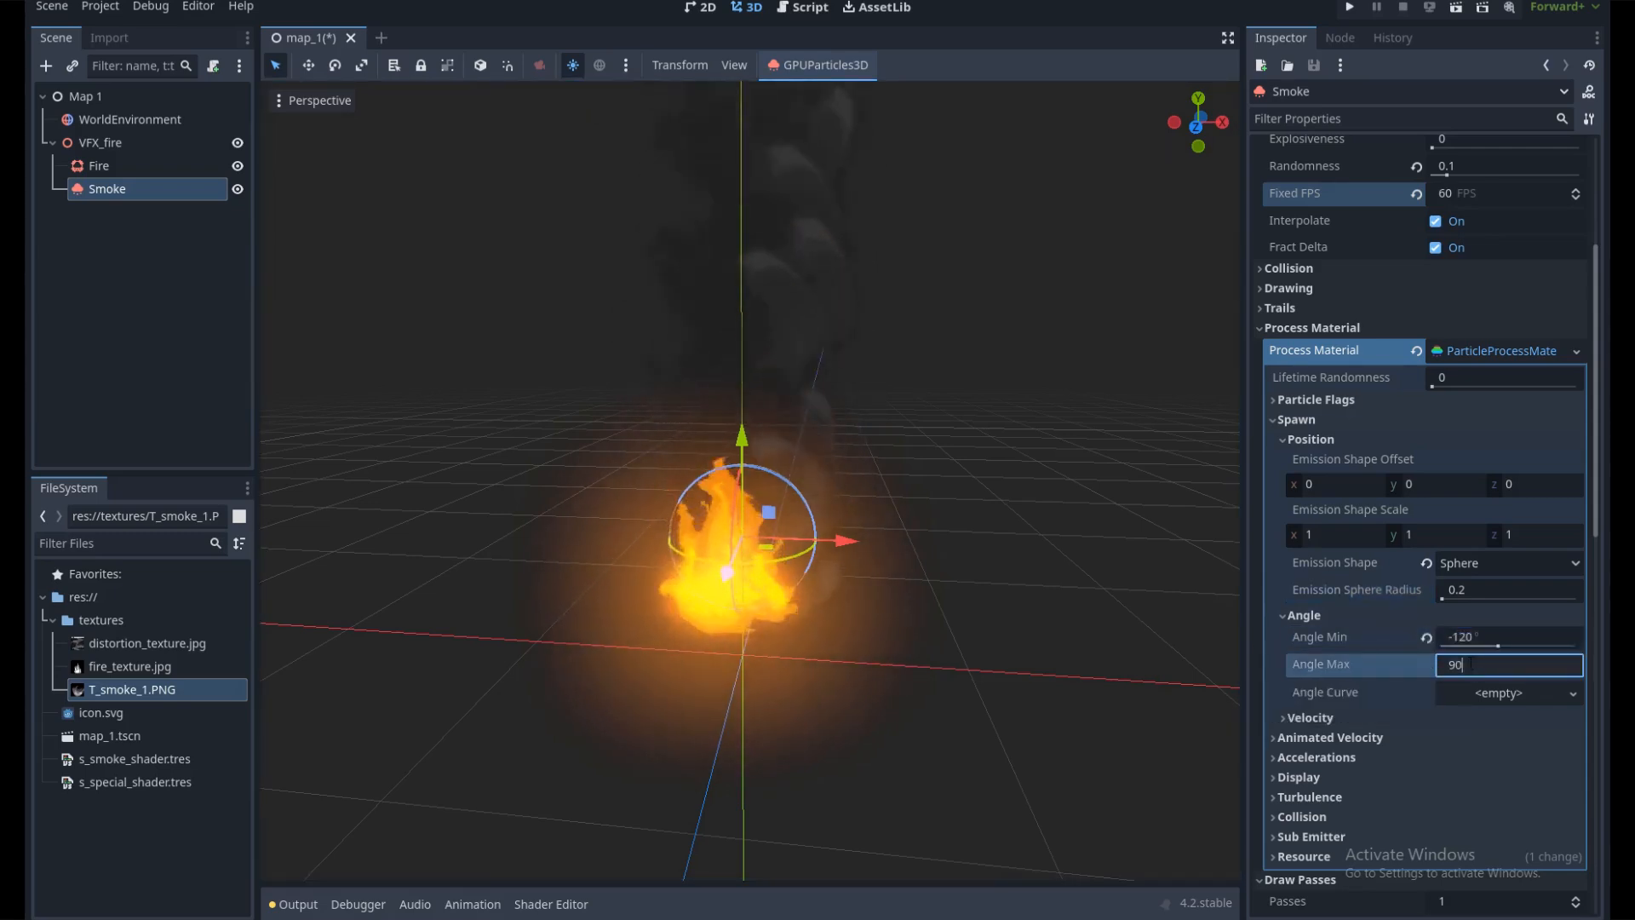
pyautogui.press('Return')
# Set the smoke's angular velocity to a minimum of -180 and a maximum of 180
pyautogui.scroll(-4, 1325, 468)
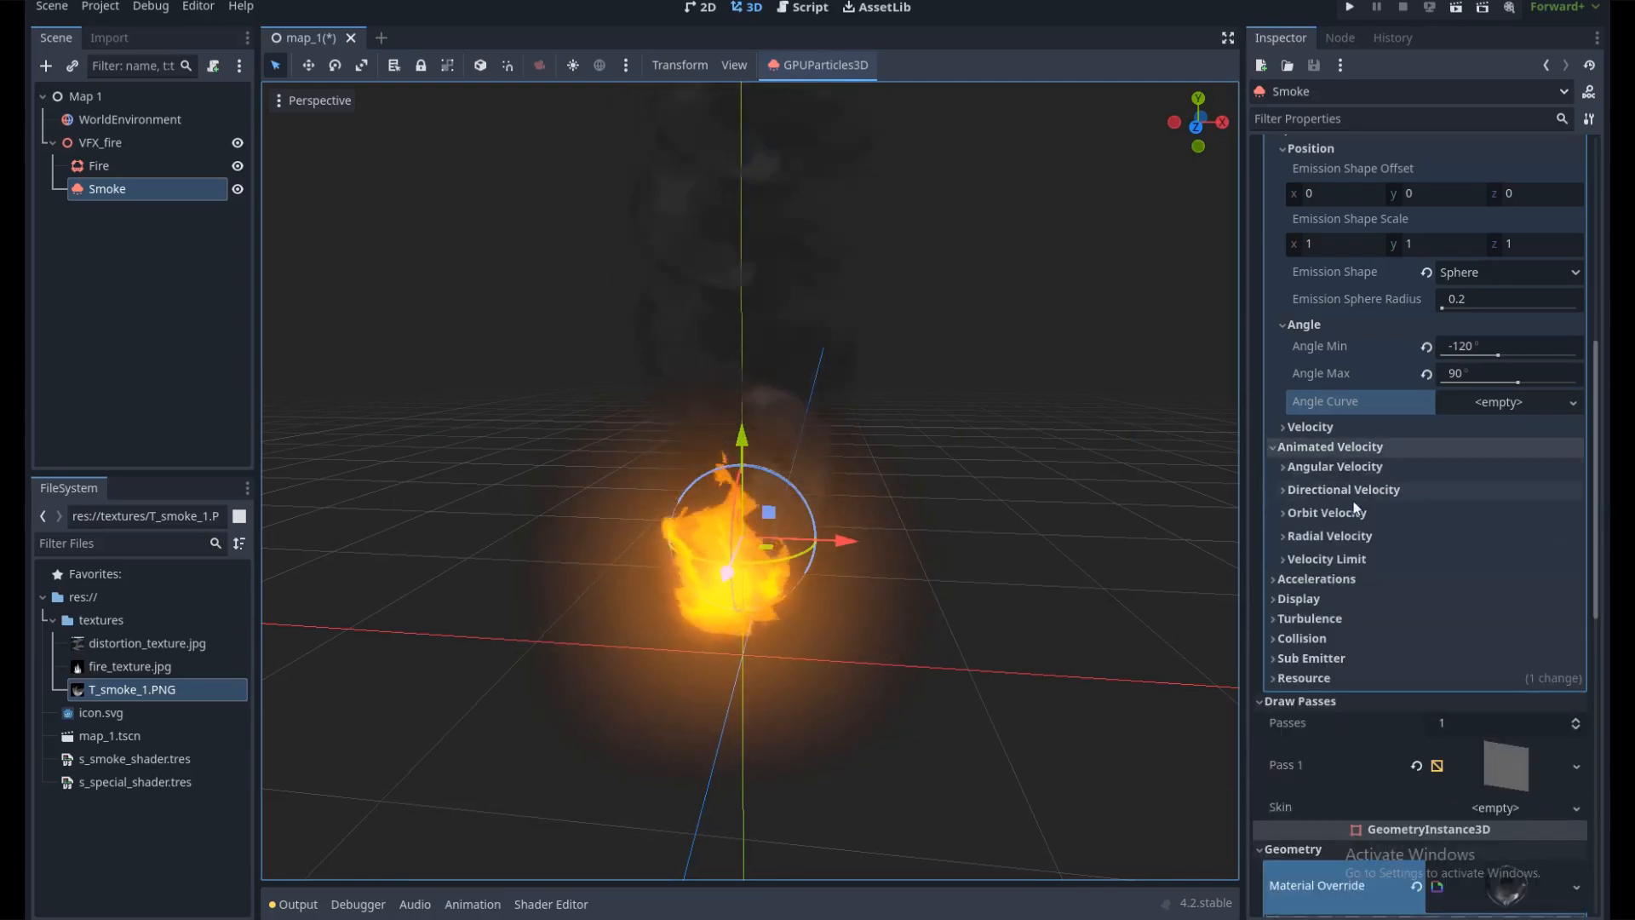
pyautogui.click(1311, 467)
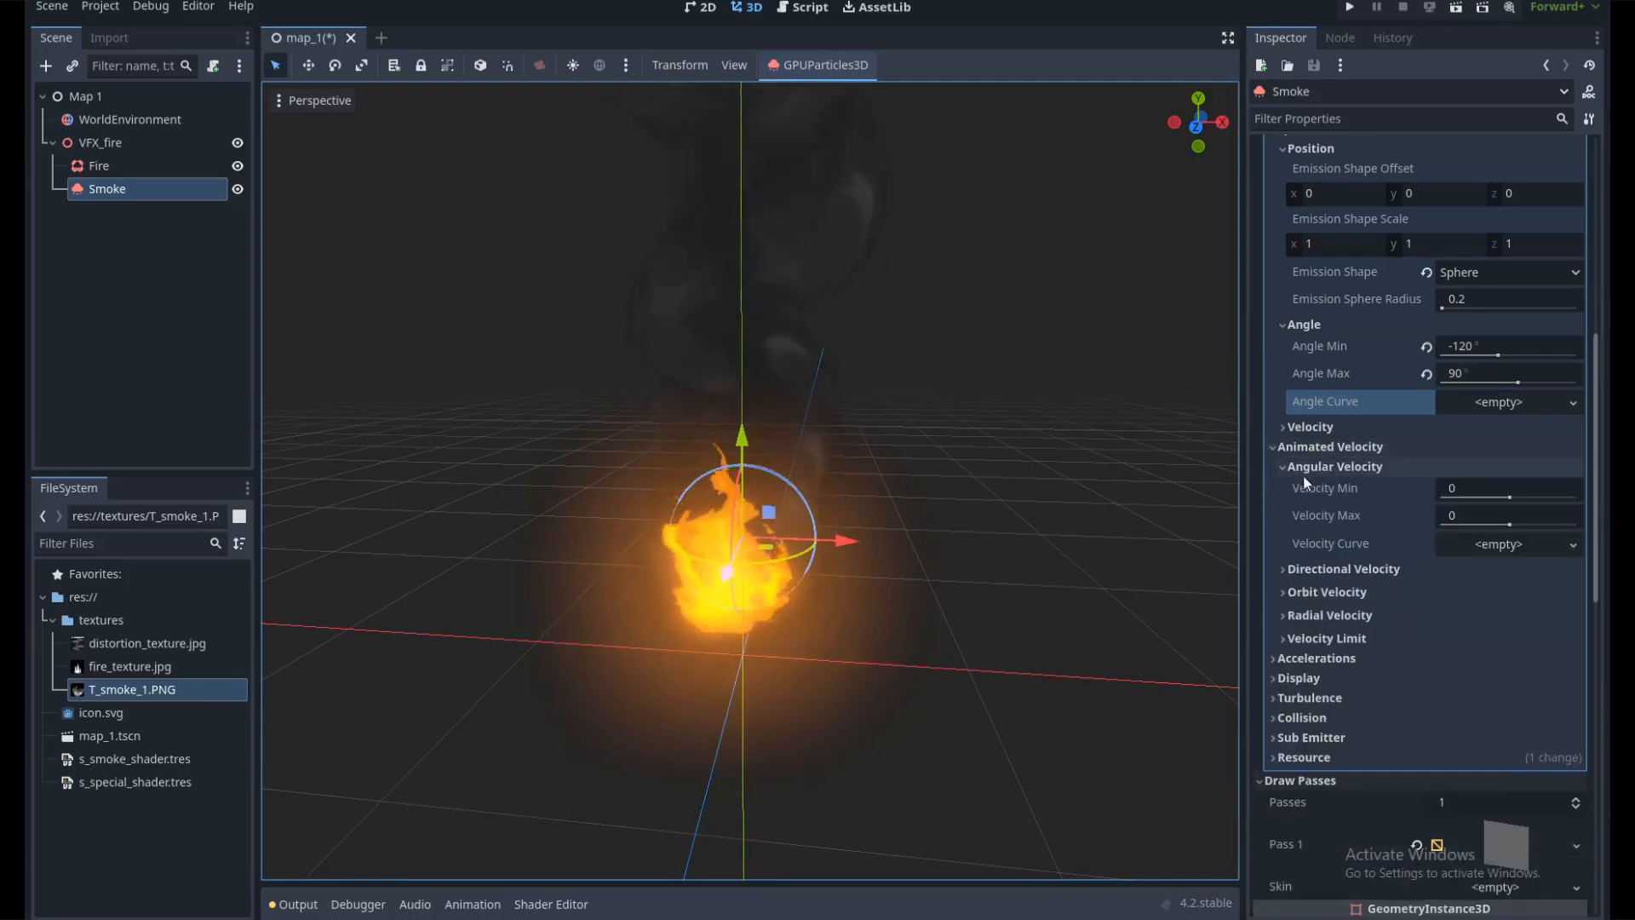
pyautogui.click(1474, 486)
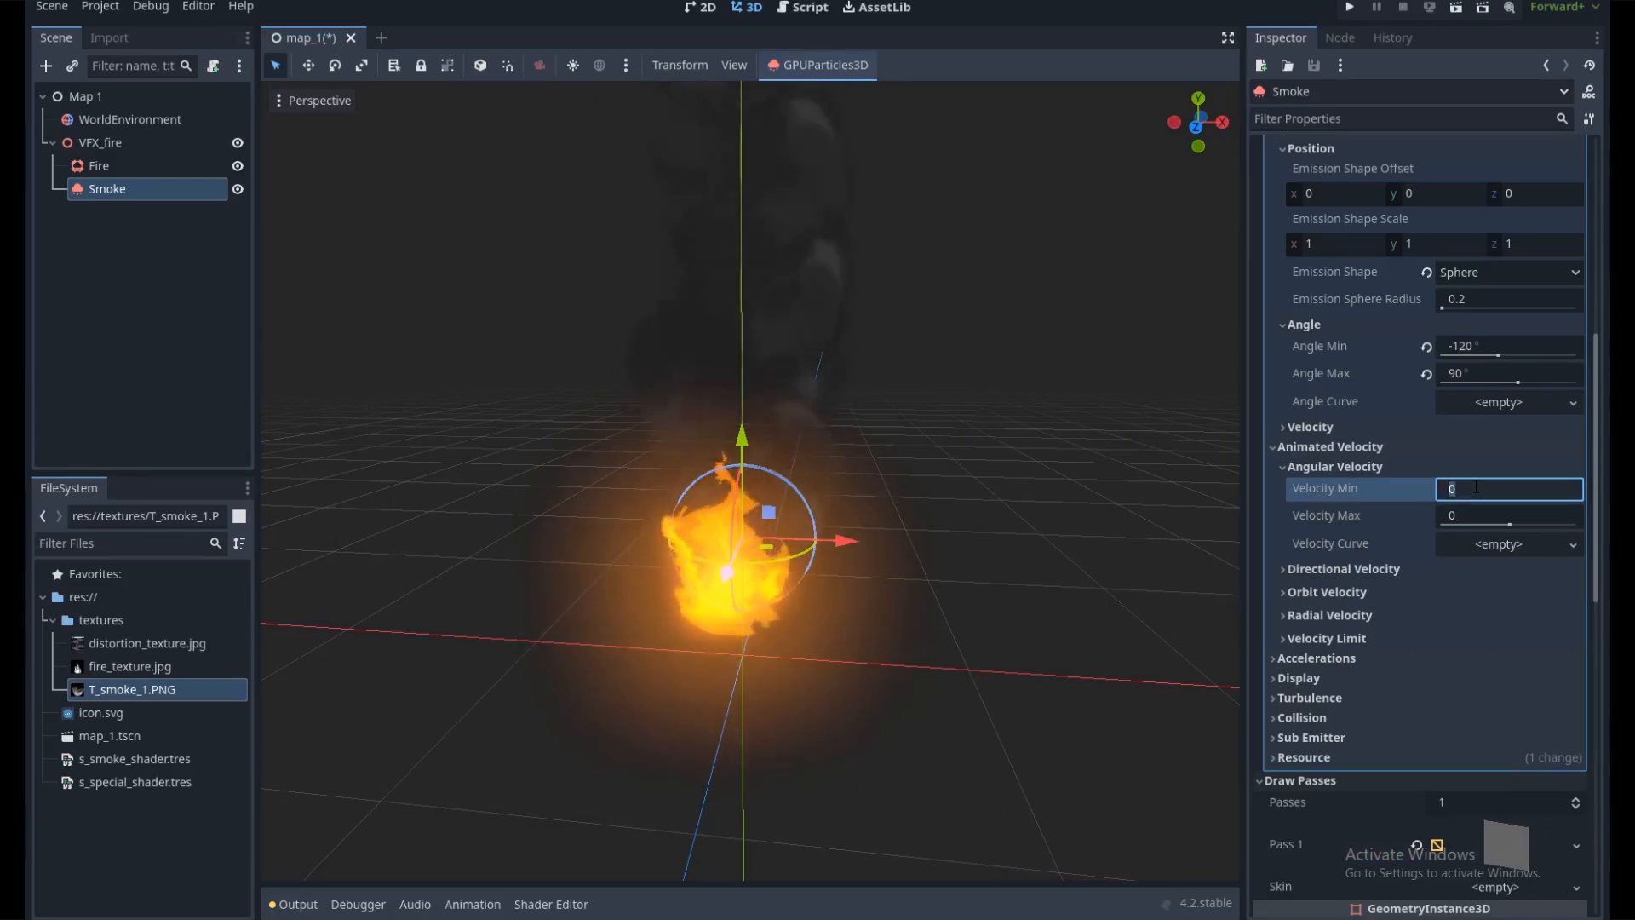
pyautogui.write('-180')
pyautogui.press('Tab')
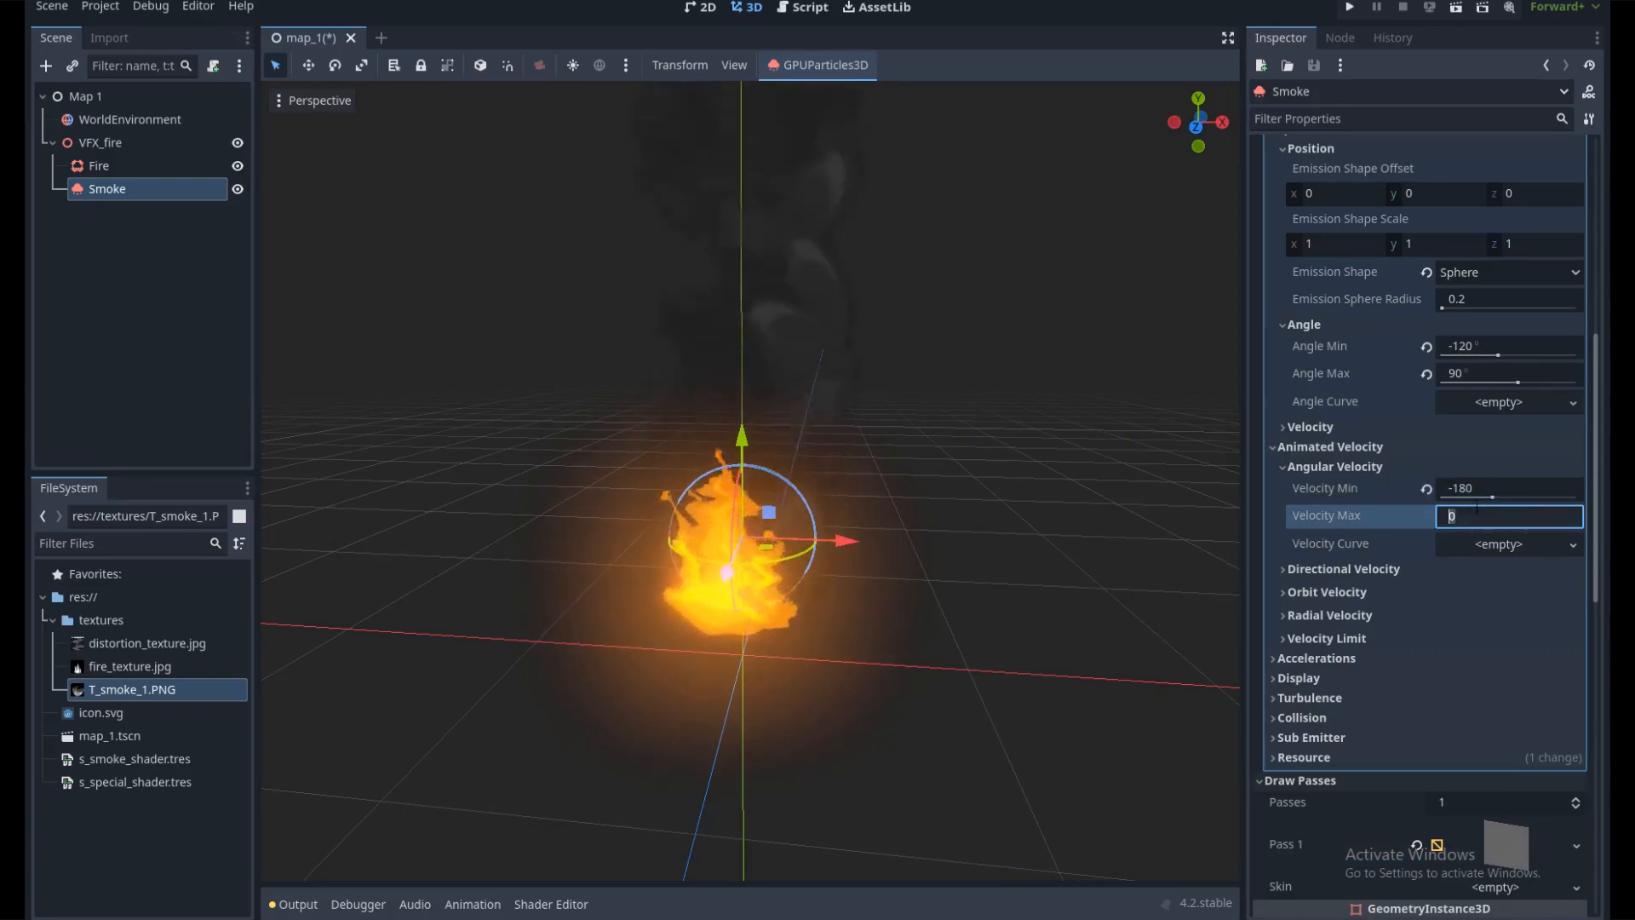
pyautogui.write('180')
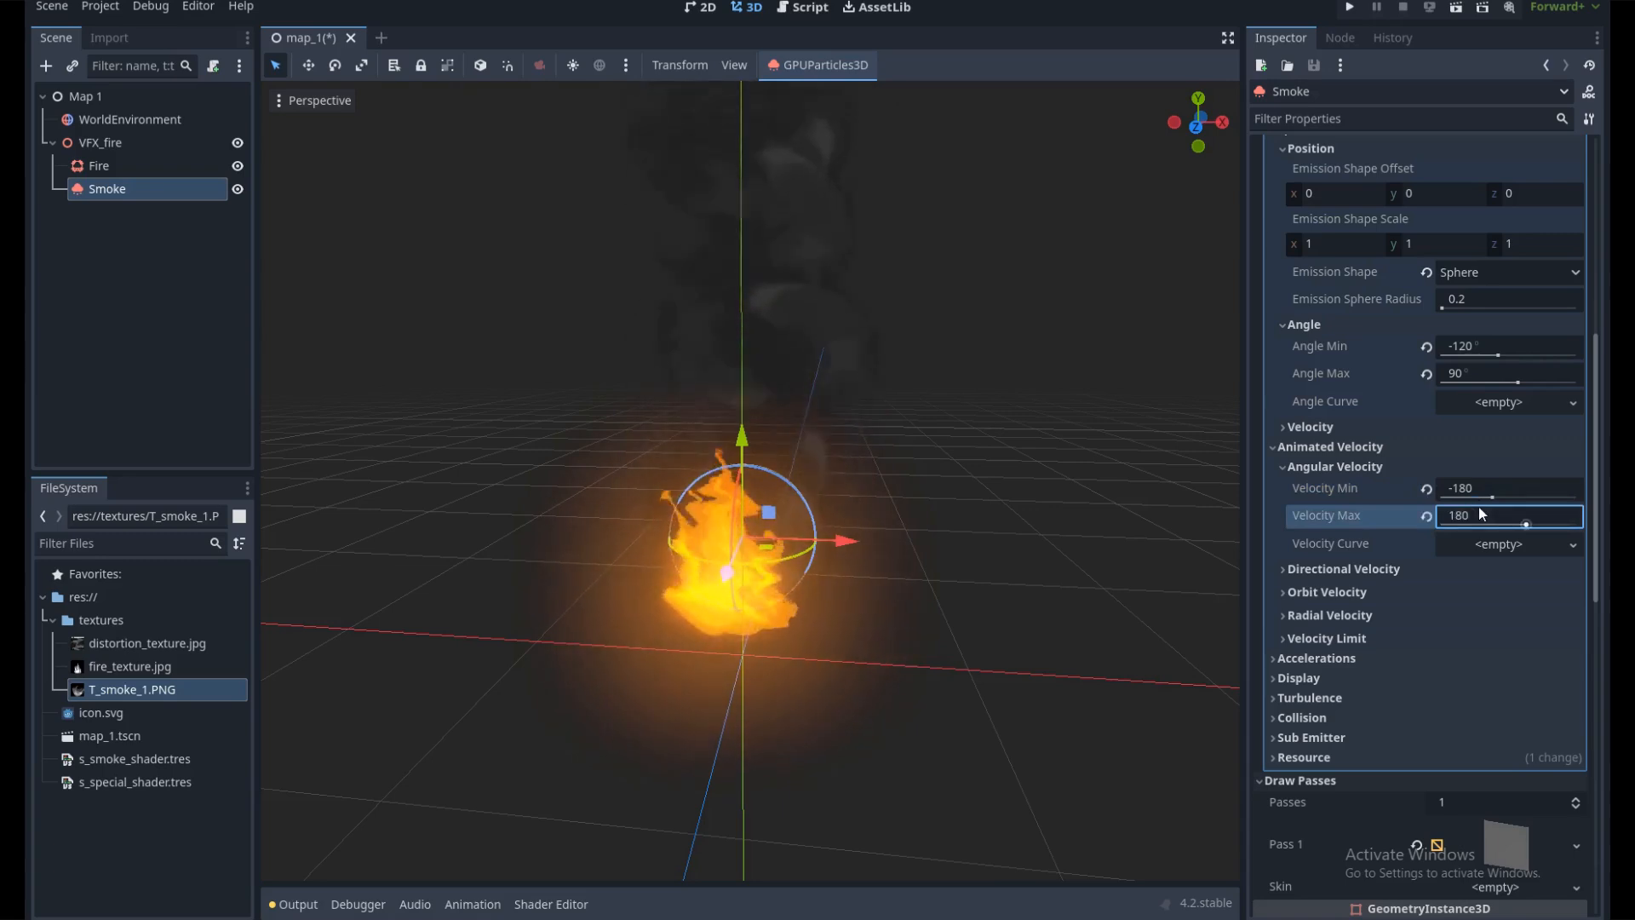
pyautogui.press('Return')
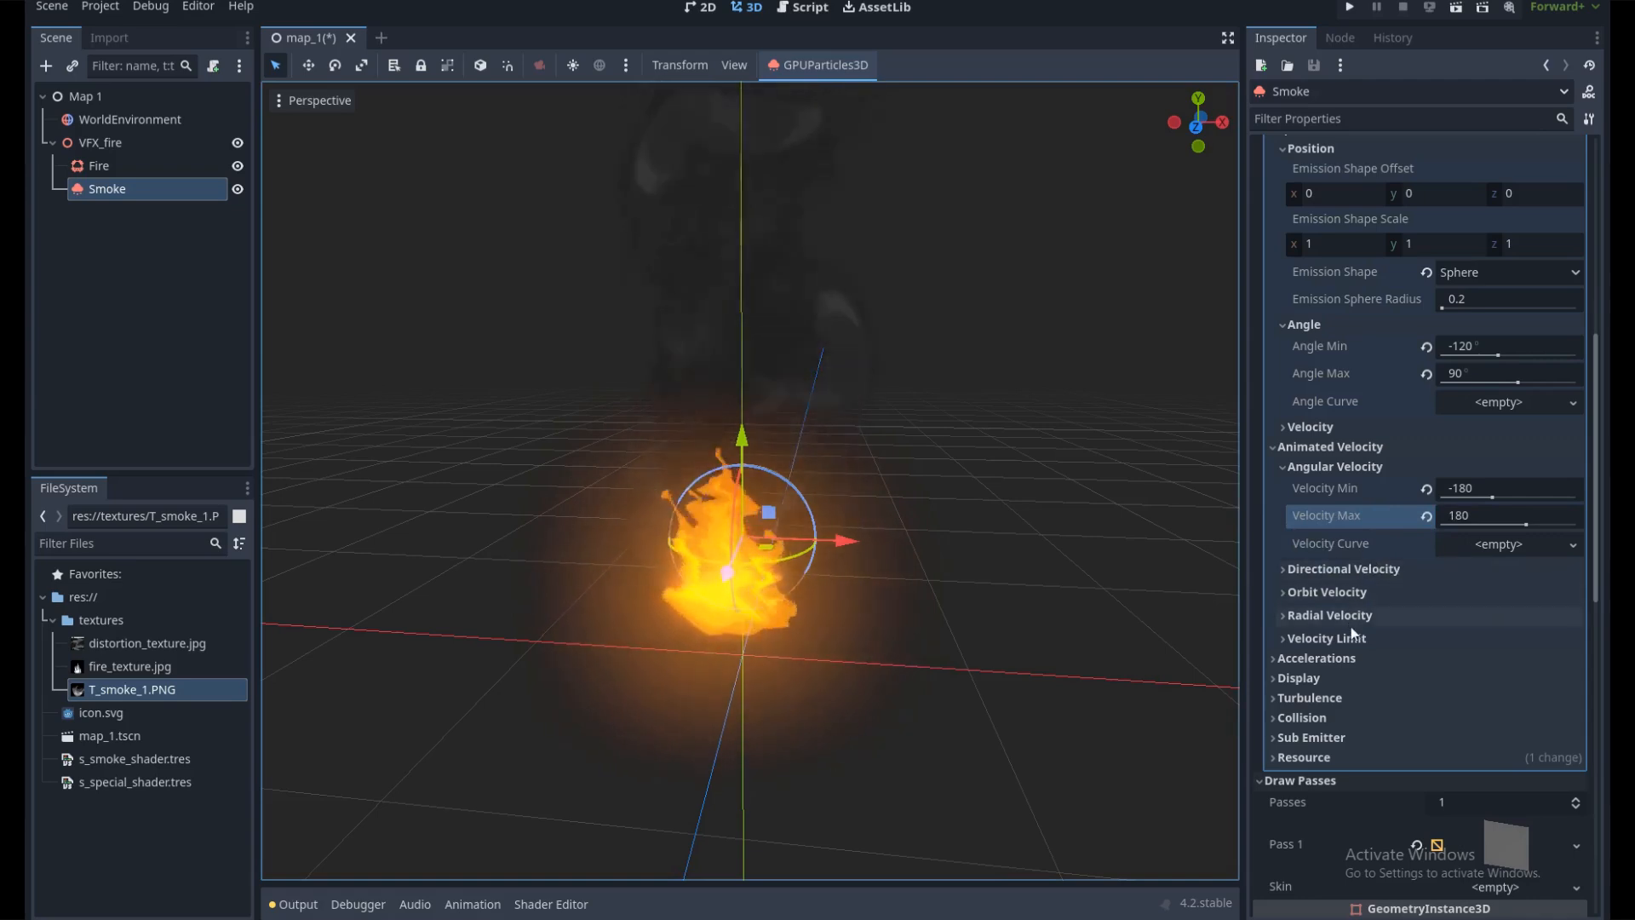
# Set the smoke's damping to a minimum of 1.5 and a maximum of 2.2
pyautogui.click(1351, 658)
pyautogui.scroll(-3, 1381, 560)
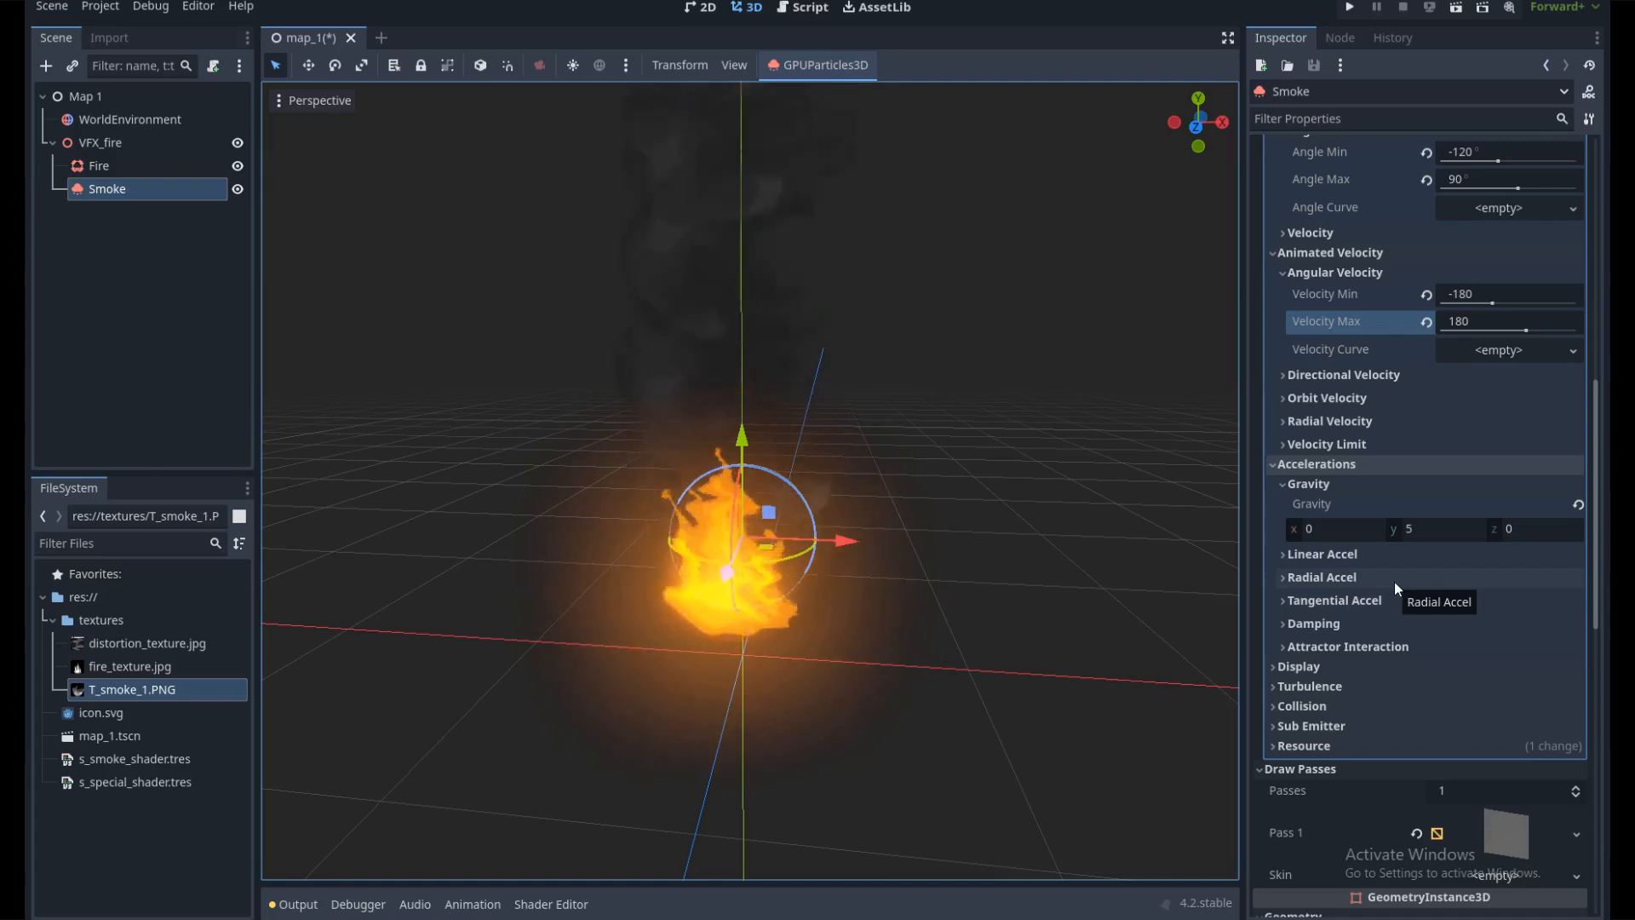
pyautogui.click(1277, 623)
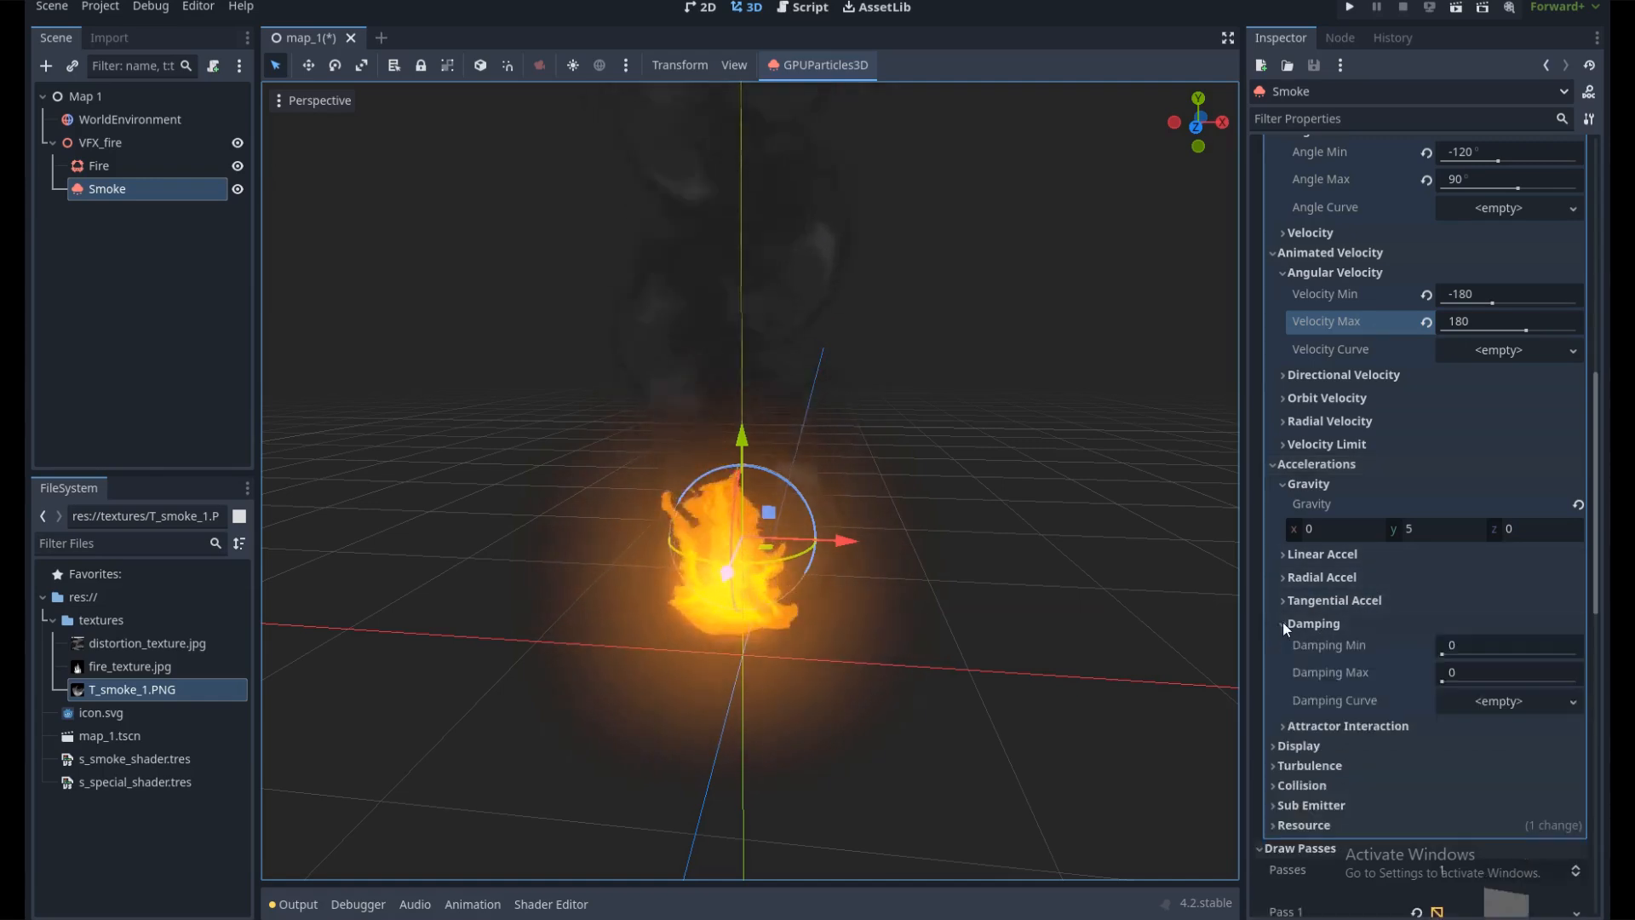
pyautogui.click(1473, 644)
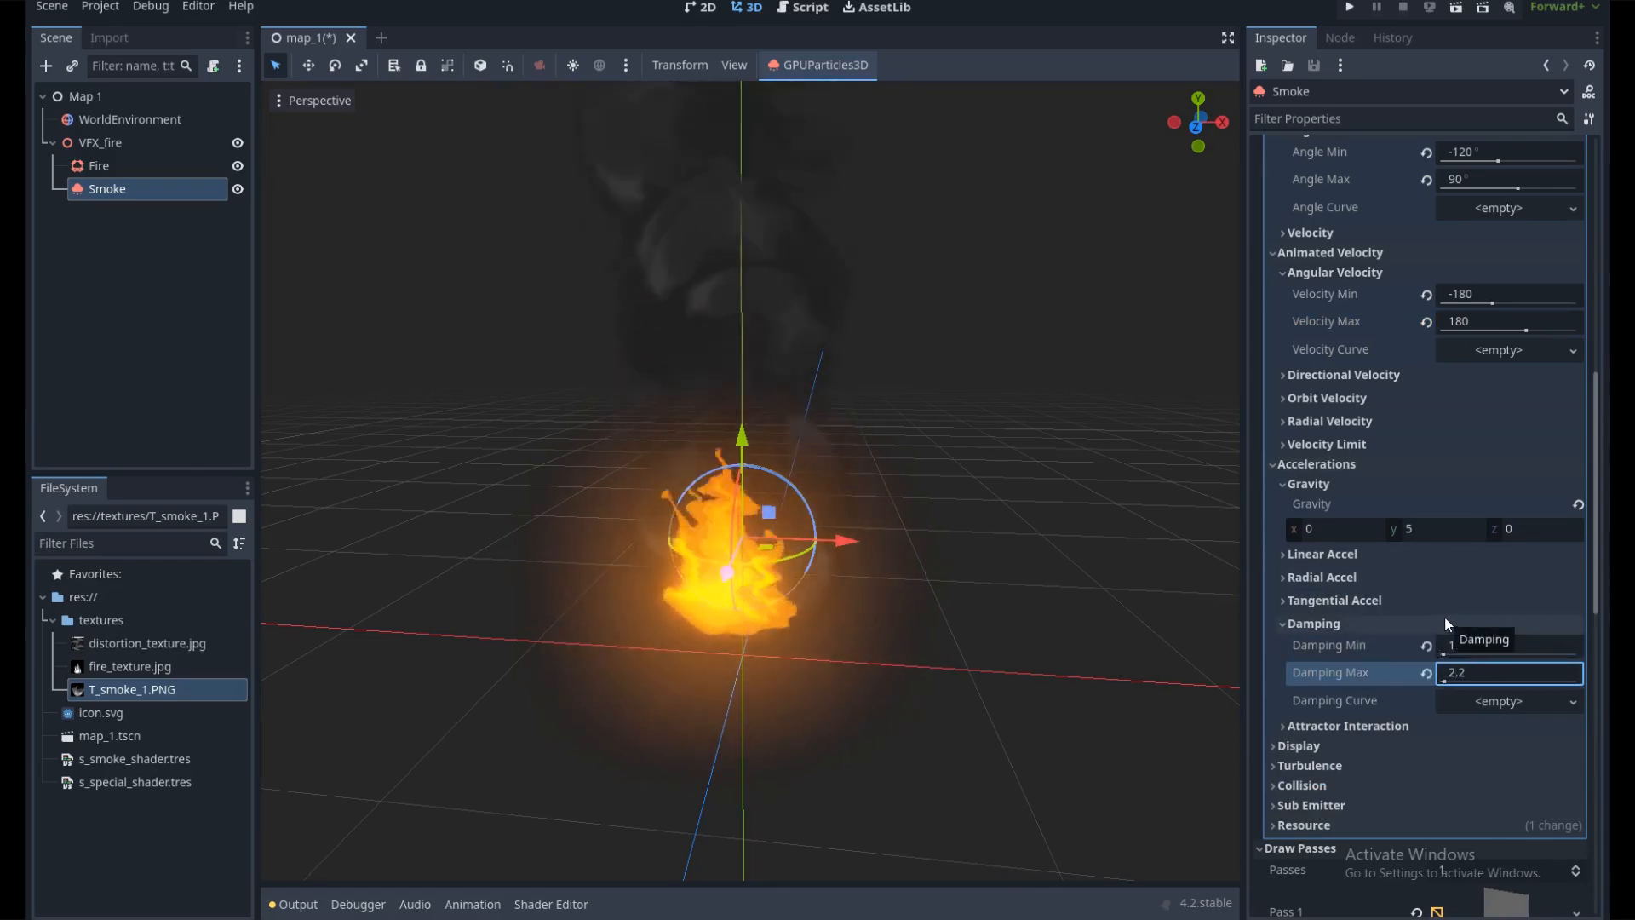
# Set the smoke's display color to orange with raw values R 1.183, G 0.663, B 0.528
pyautogui.scroll(-2, 1445, 620)
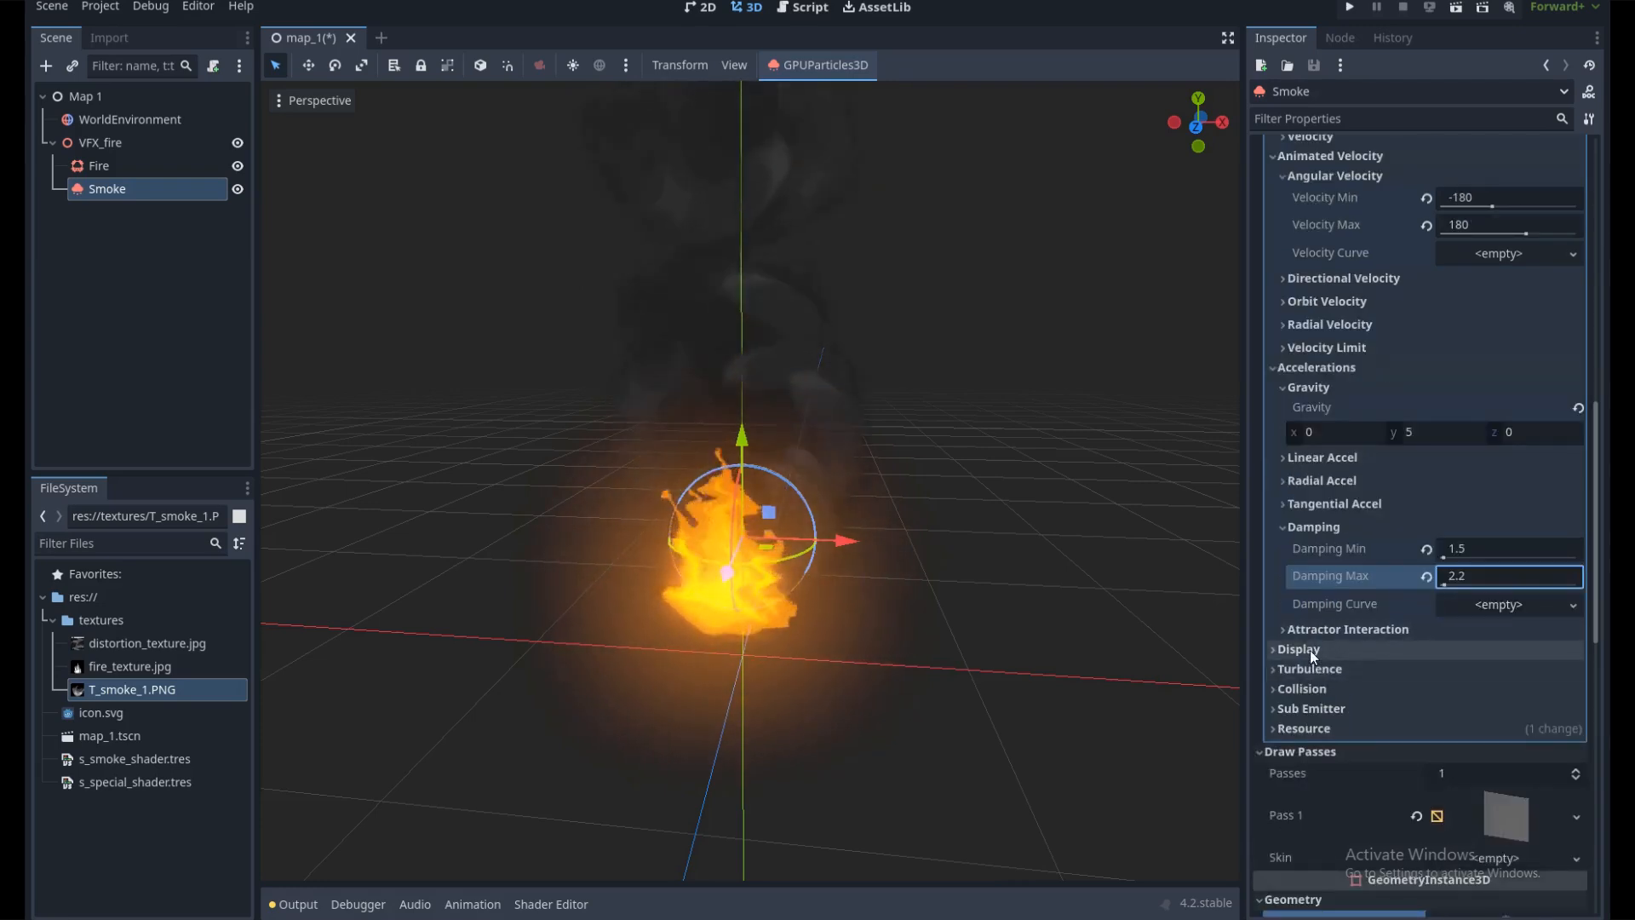
pyautogui.click(1346, 649)
pyautogui.scroll(-2, 1373, 681)
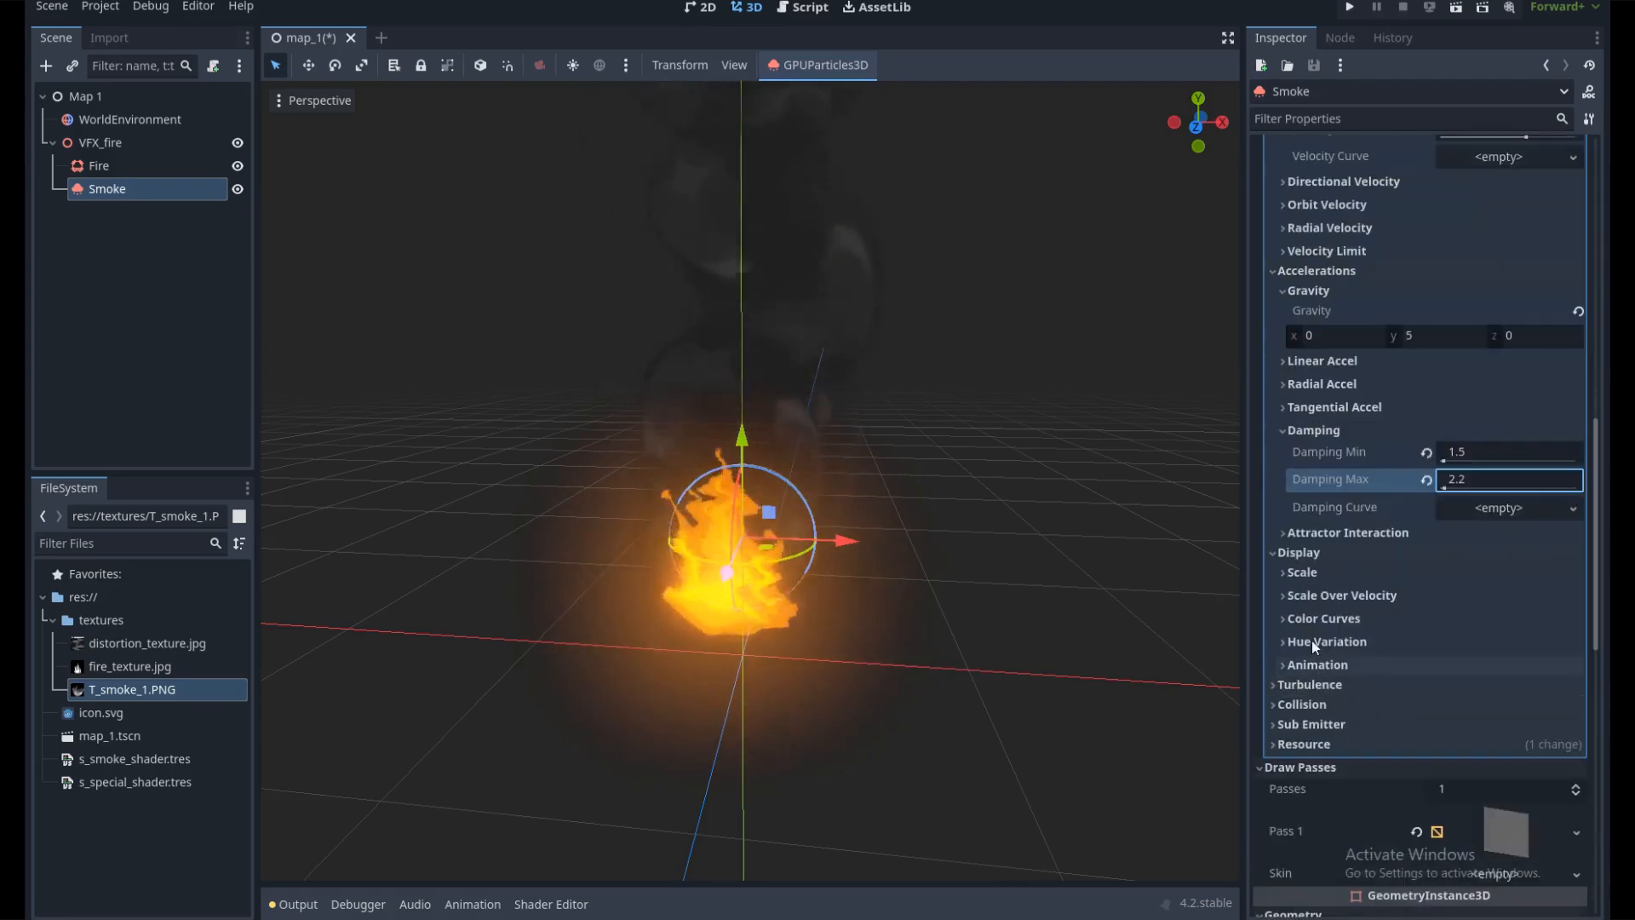
pyautogui.click(1284, 620)
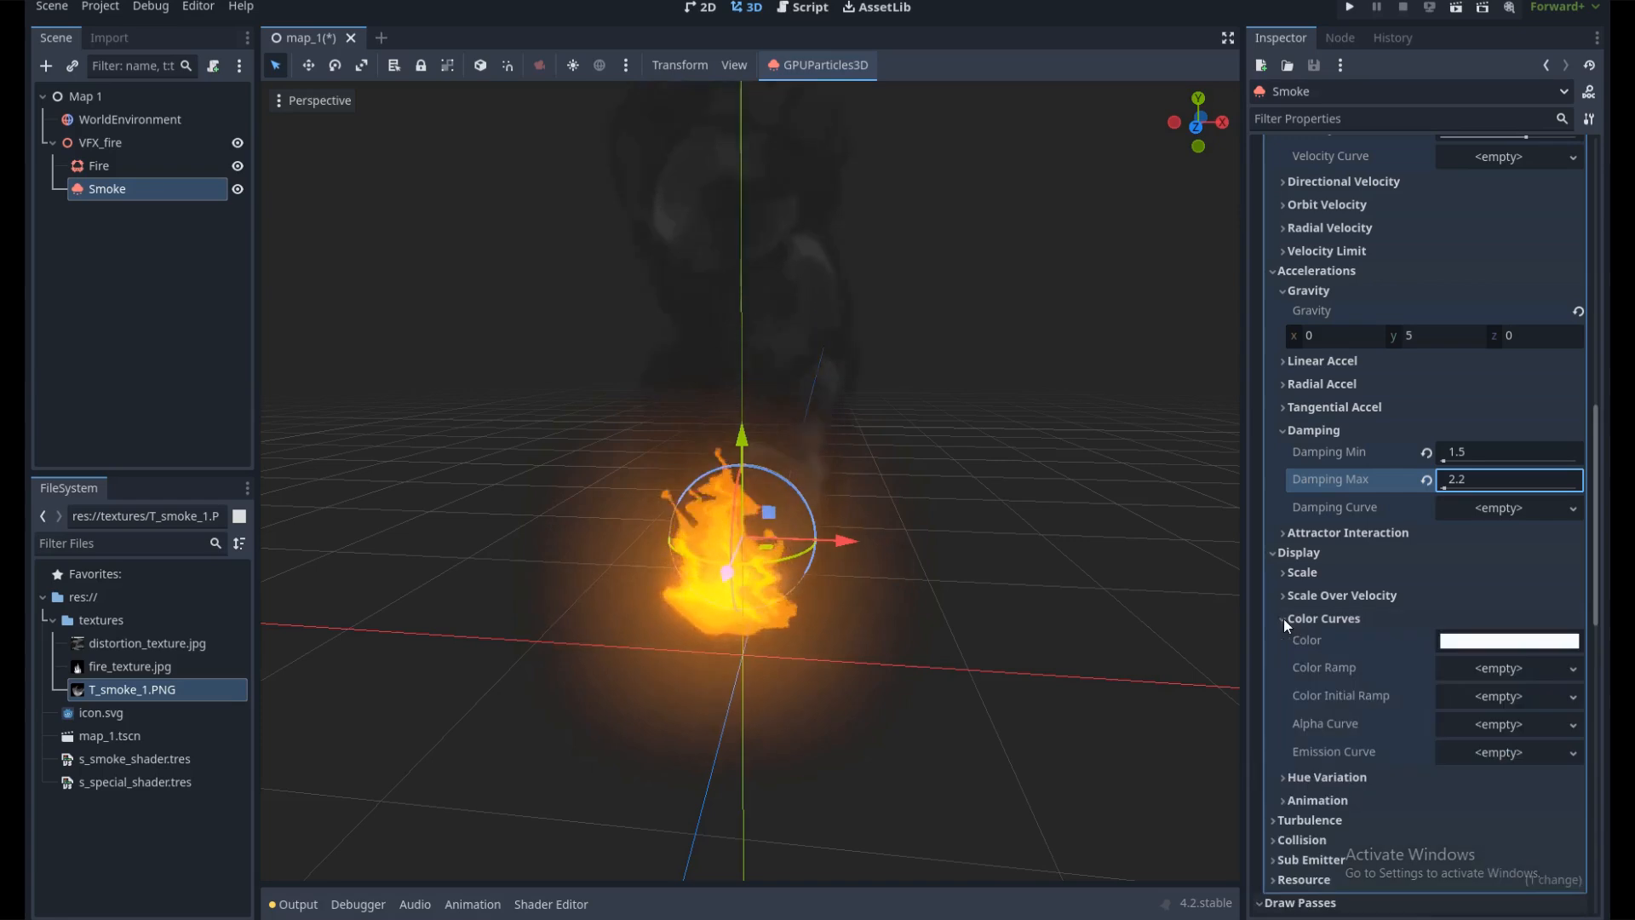
pyautogui.click(1492, 642)
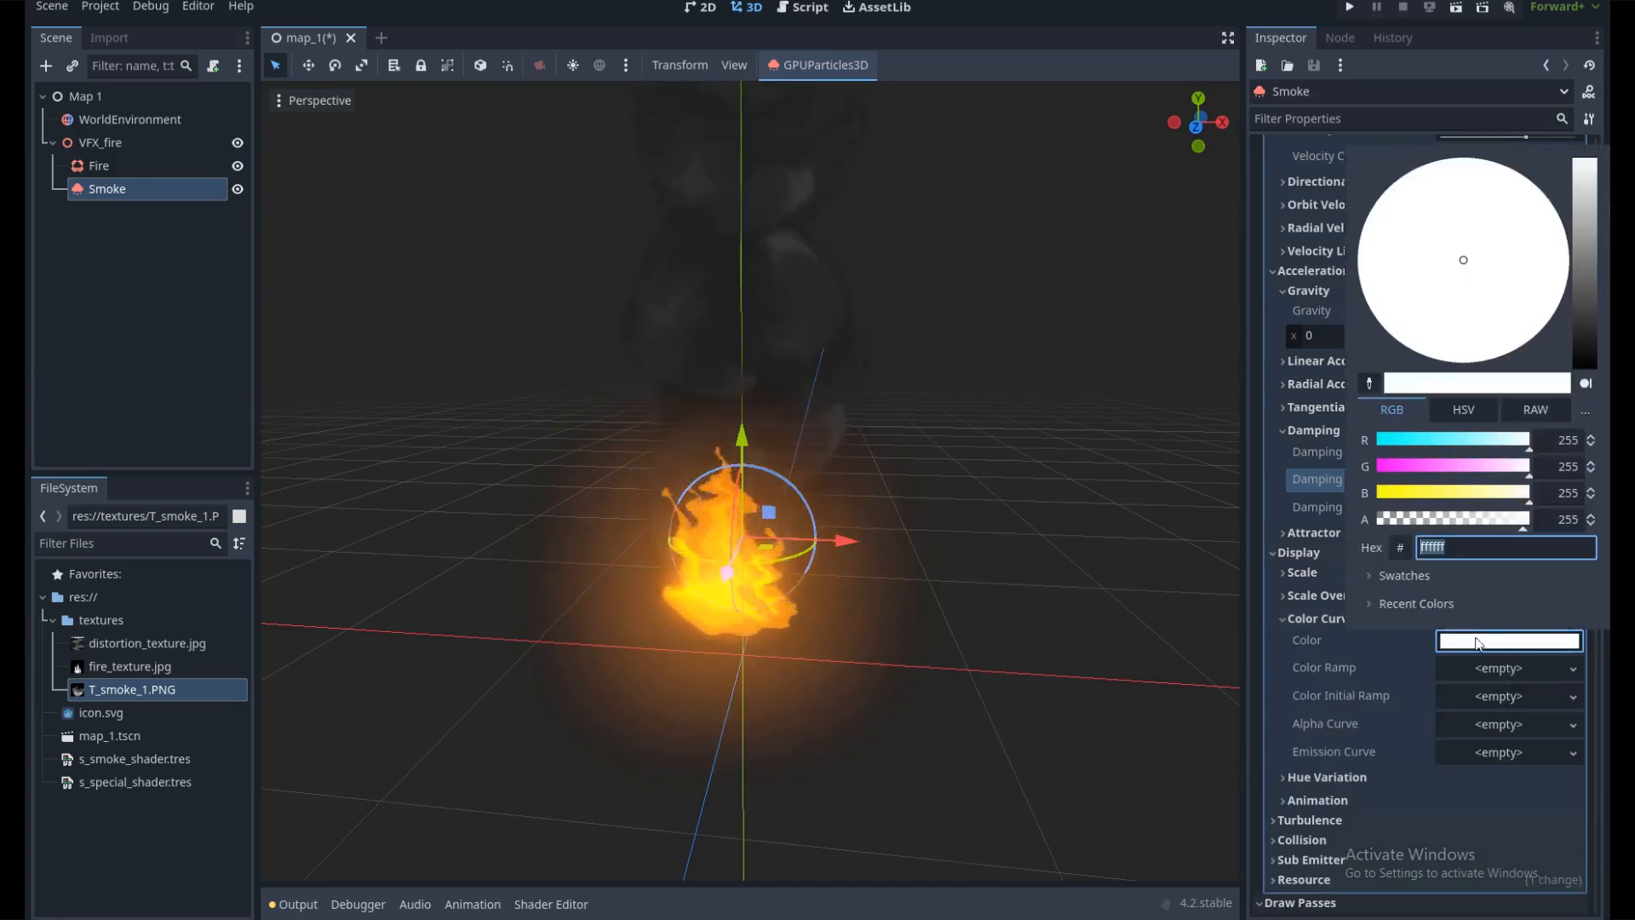
pyautogui.moveTo(1585, 290); pyautogui.dragTo(1584, 249)
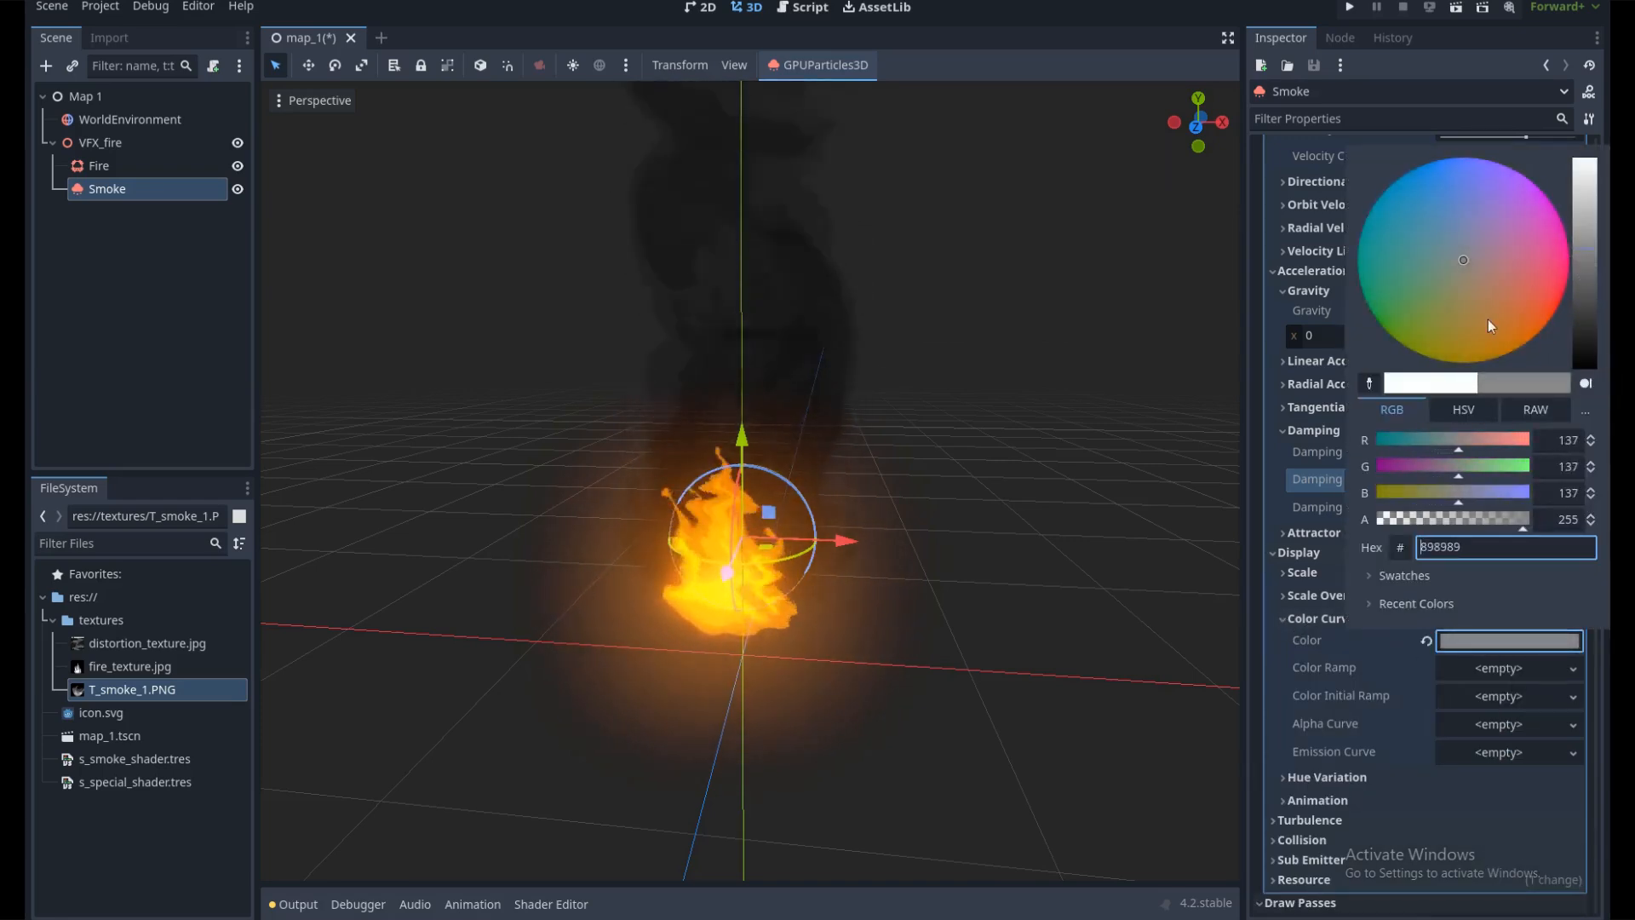
pyautogui.click(1535, 410)
pyautogui.moveTo(1384, 440); pyautogui.dragTo(1382, 440)
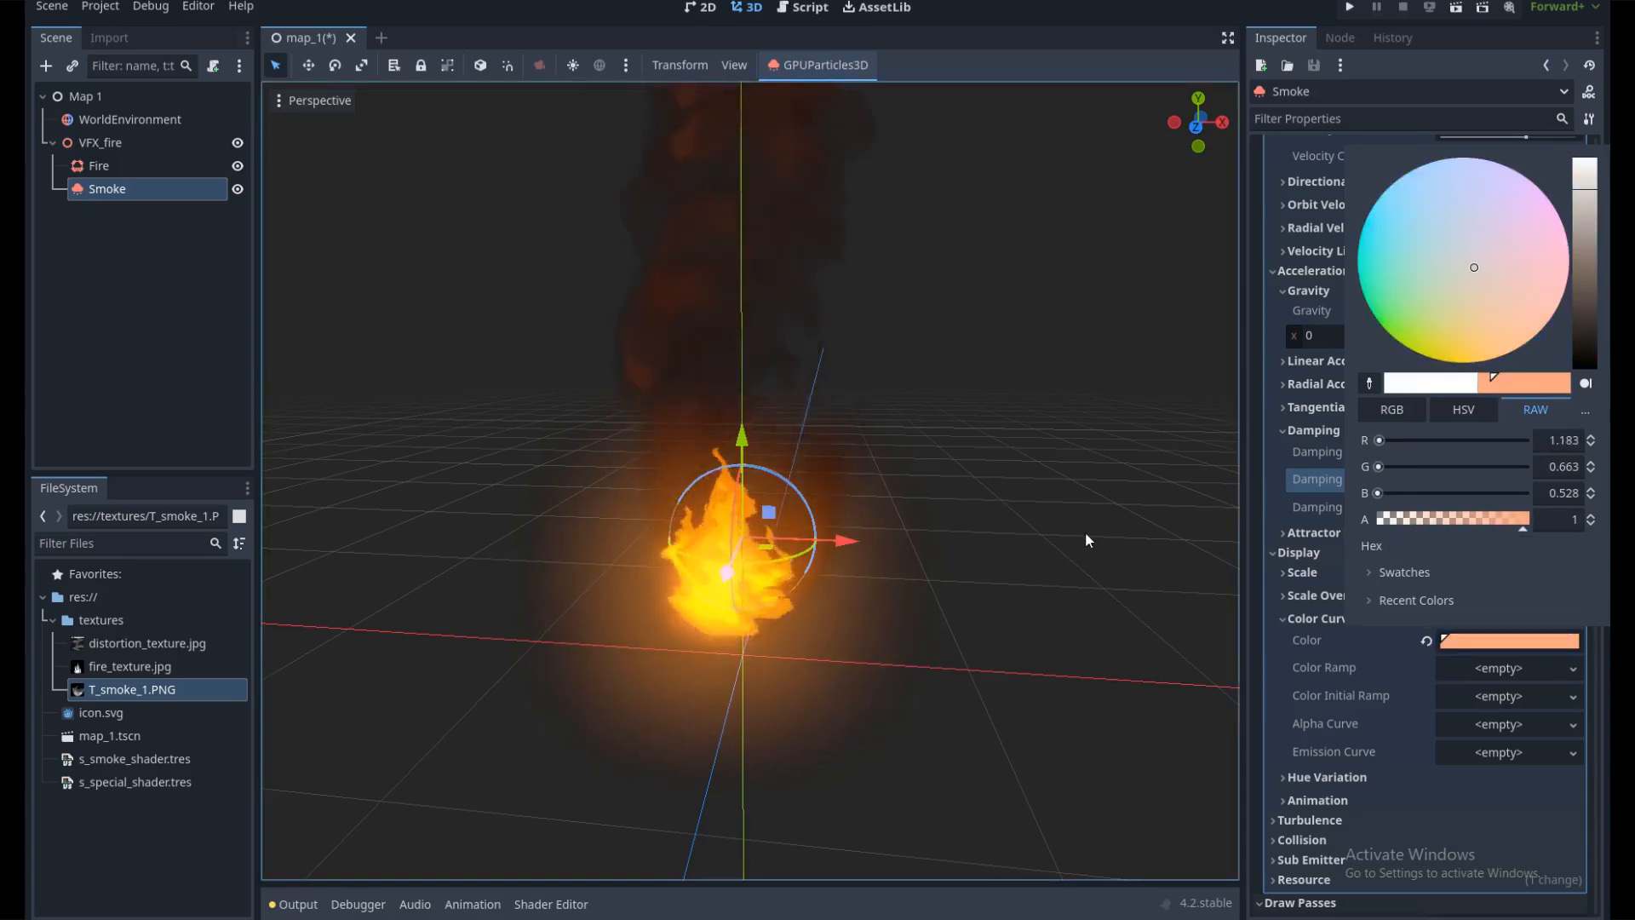
pyautogui.click(1313, 622)
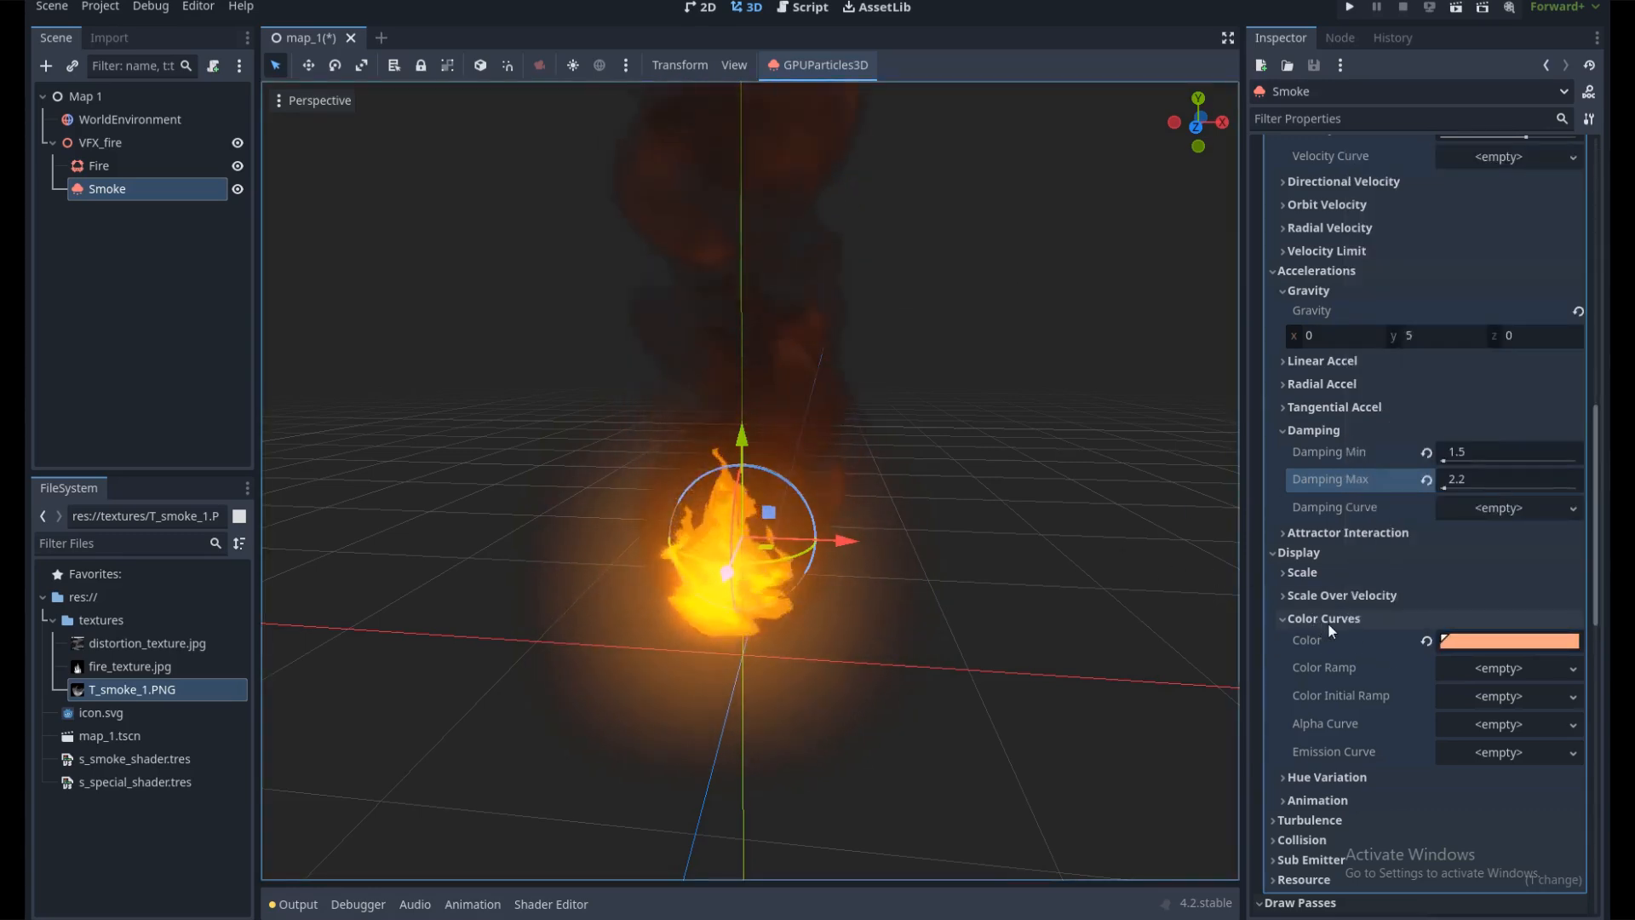
pyautogui.click(1325, 622)
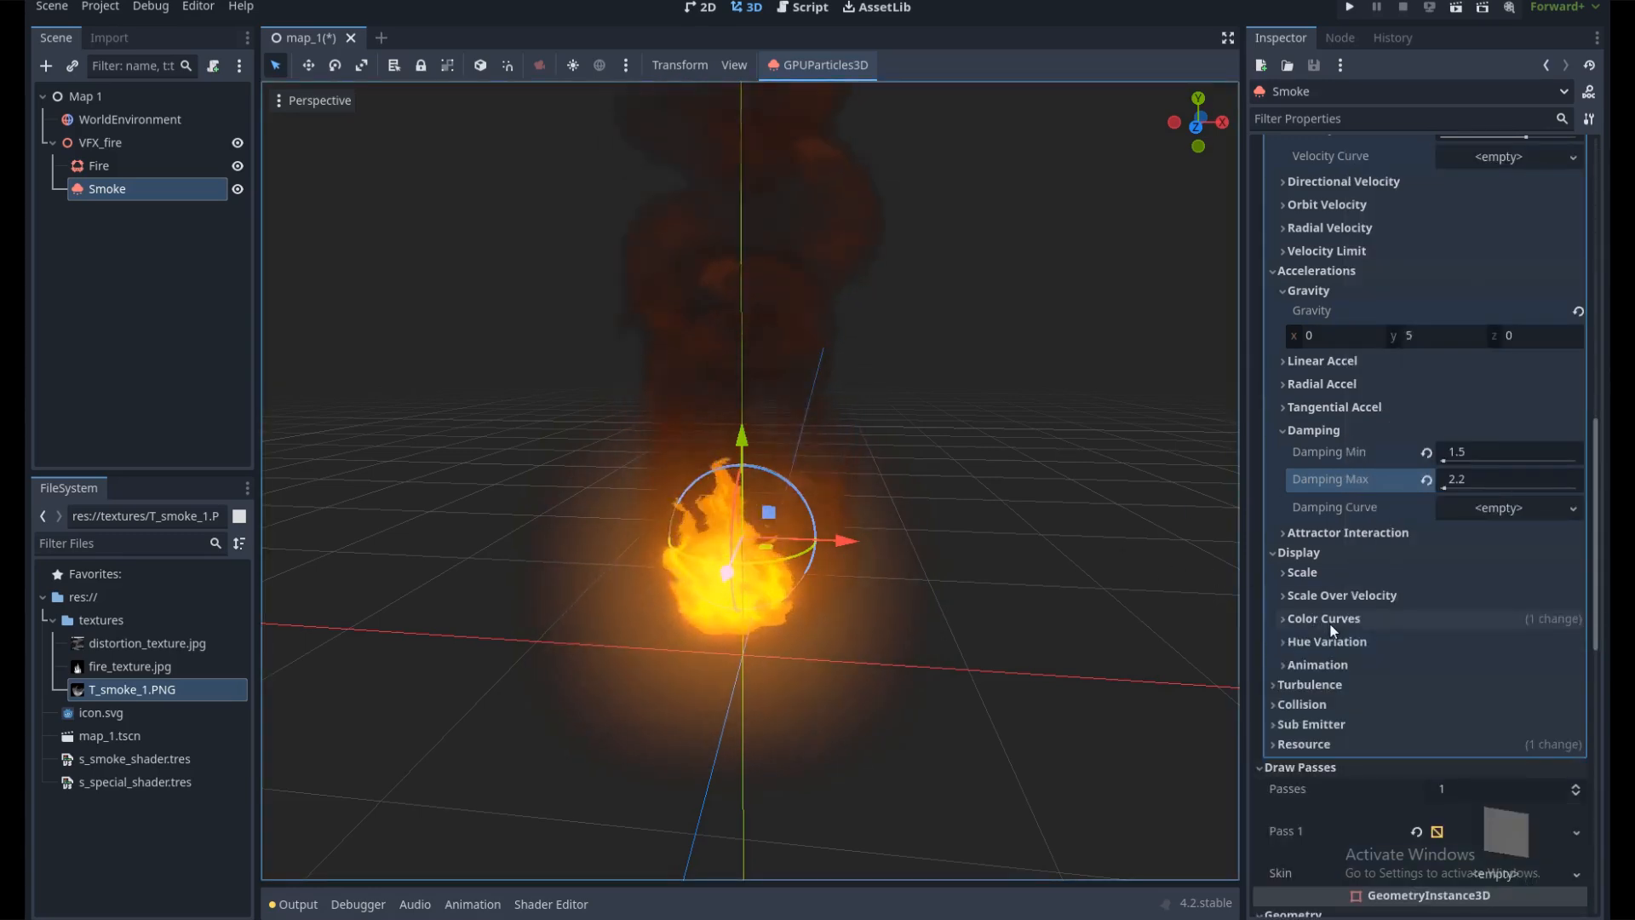
# Set the smoke's scale to a minimum of 0.5 and a maximum of 1
pyautogui.click(1327, 571)
pyautogui.click(1512, 594)
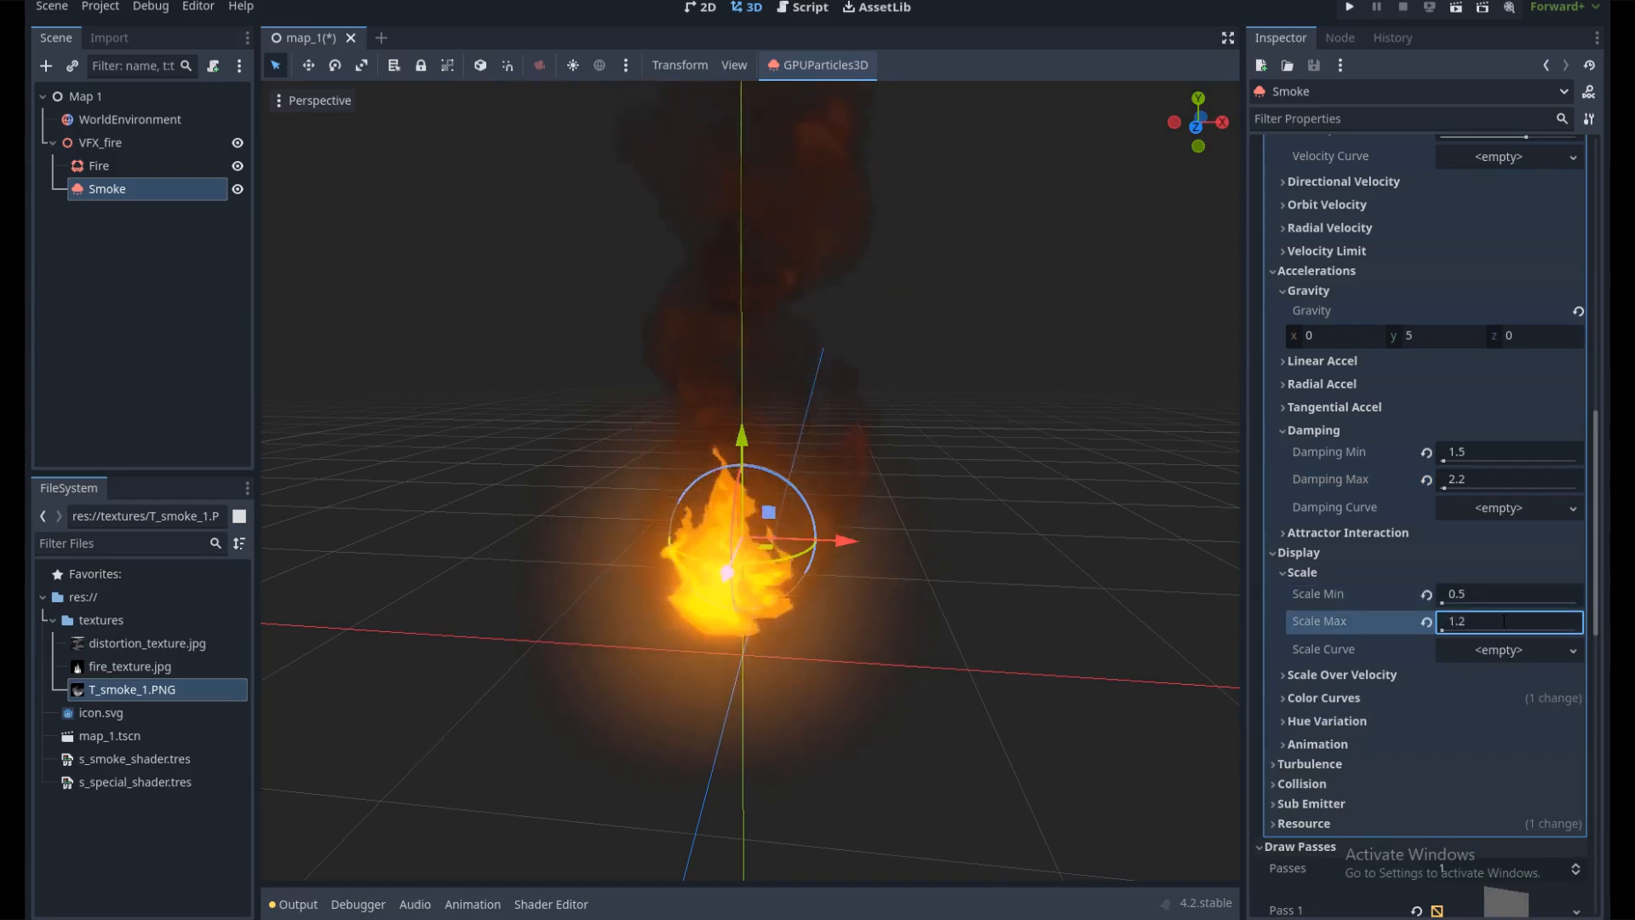
pyautogui.moveTo(968, 473); pyautogui.dragTo(988, 443, button='middle')
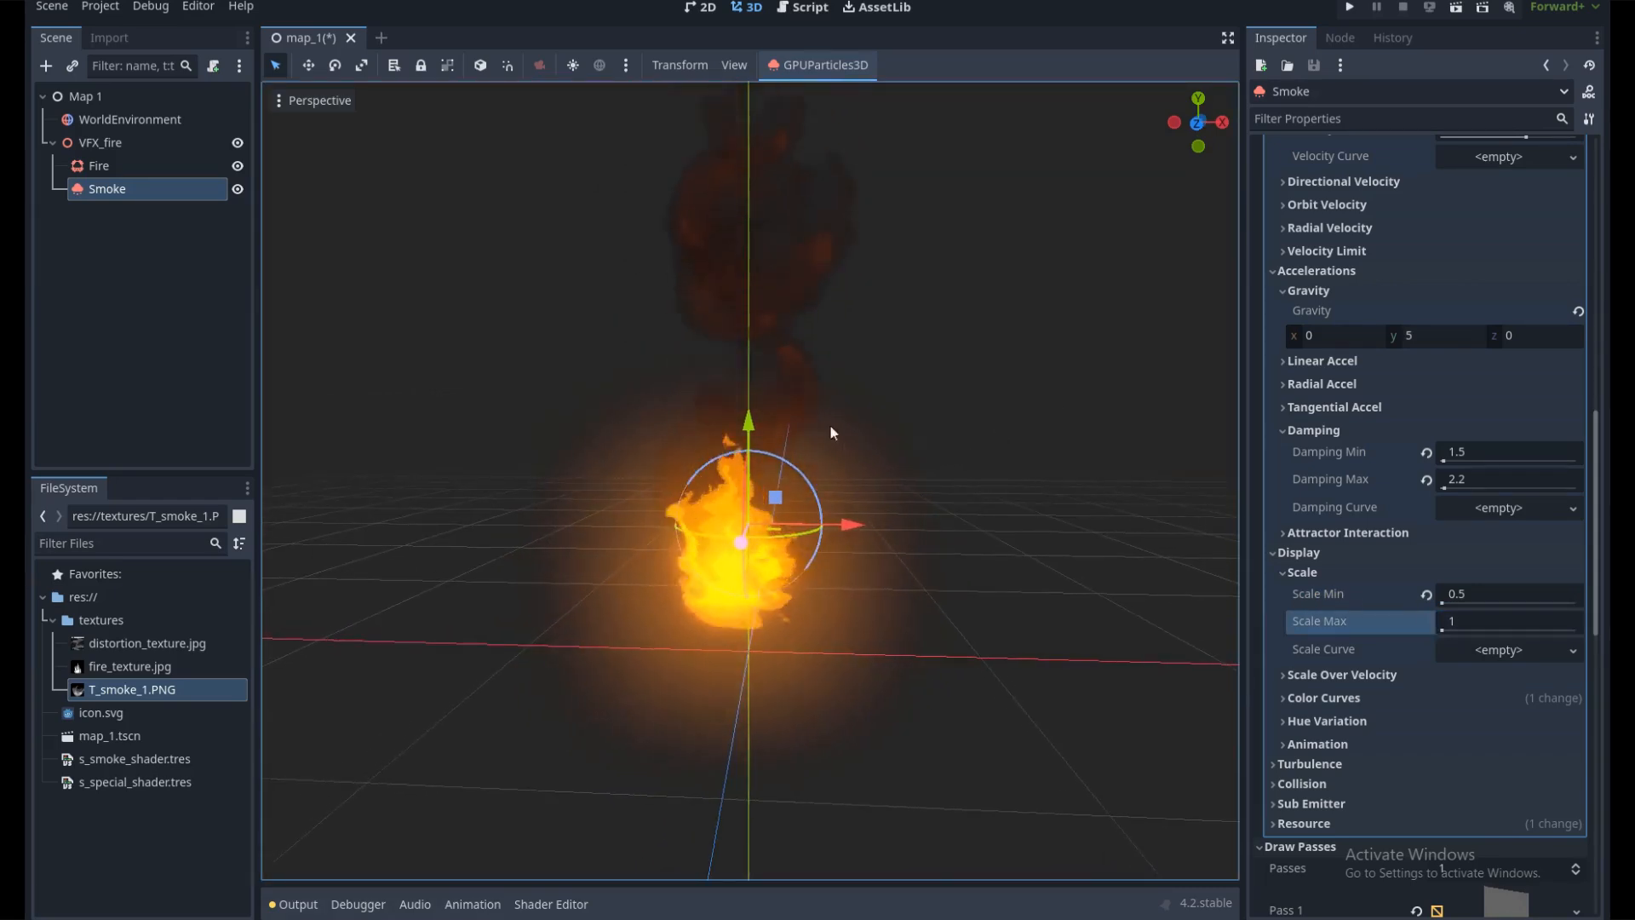
pyautogui.scroll(-2, 842, 354)
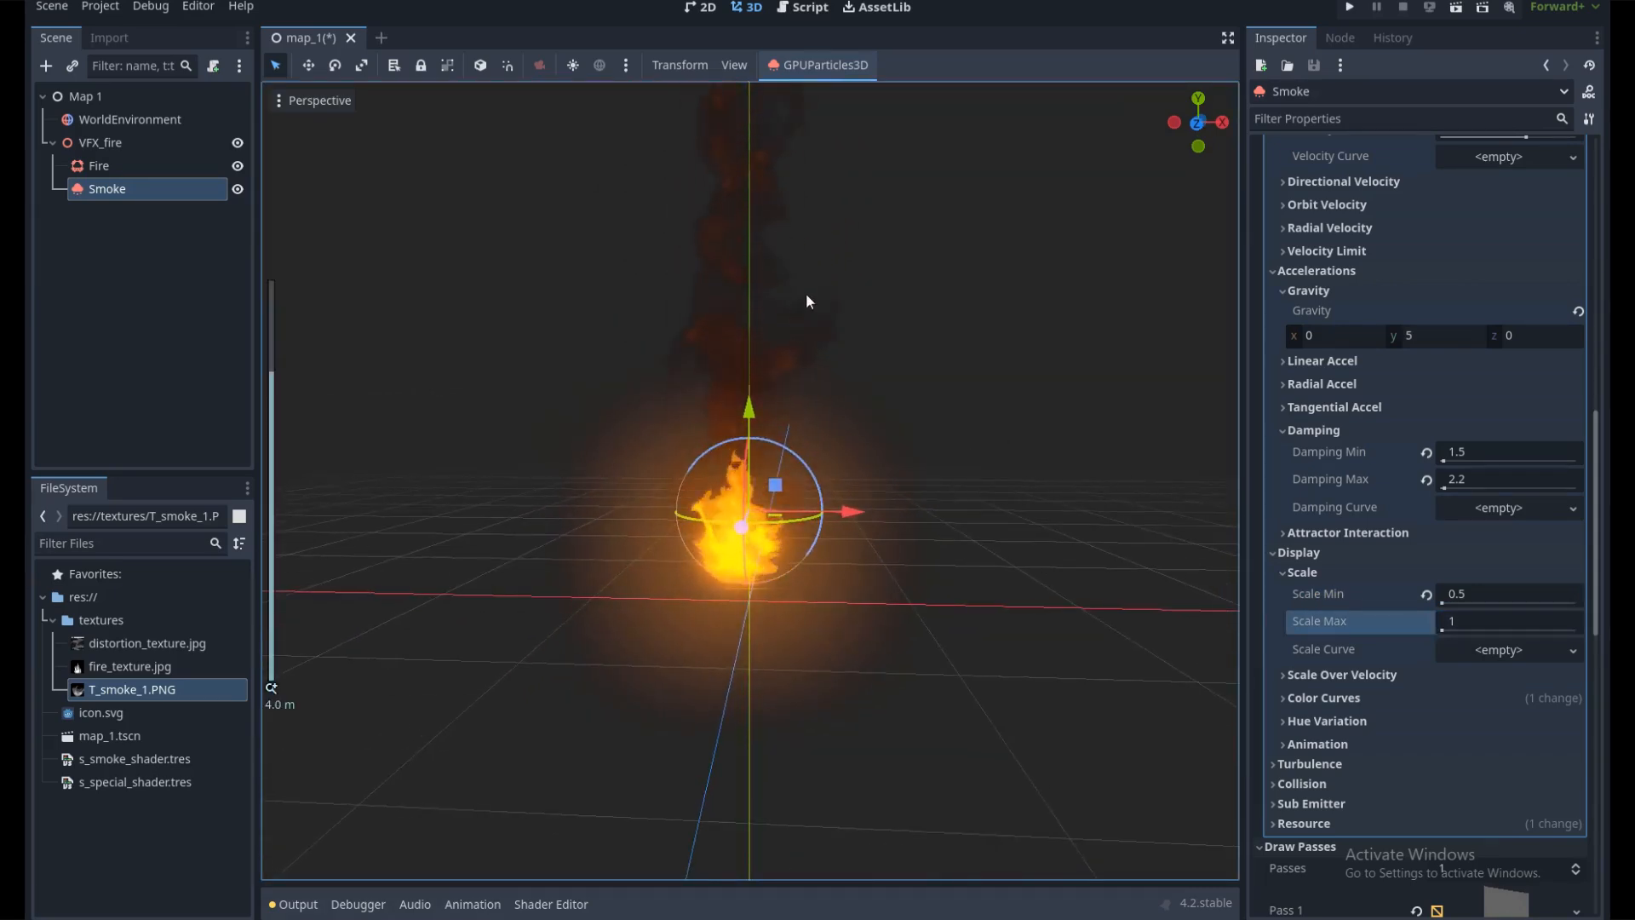
pyautogui.scroll(3, 856, 361)
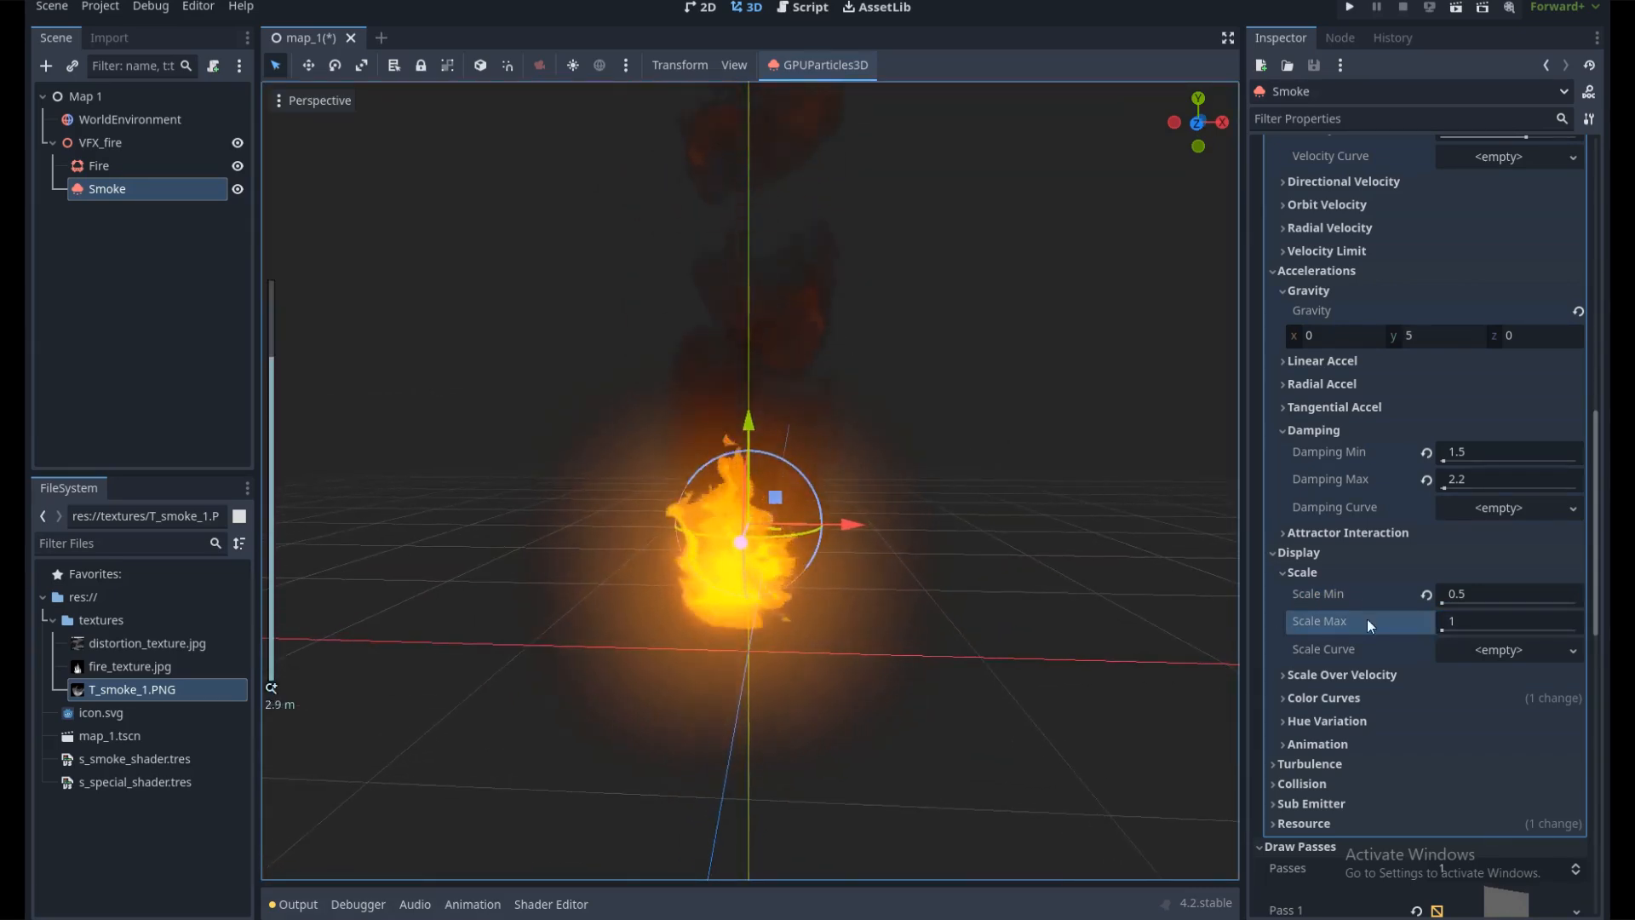
# Give the smoke's scale a new CurveTexture whose curve falls from 1 at the start to about 0.31 at the end
pyautogui.click(1483, 651)
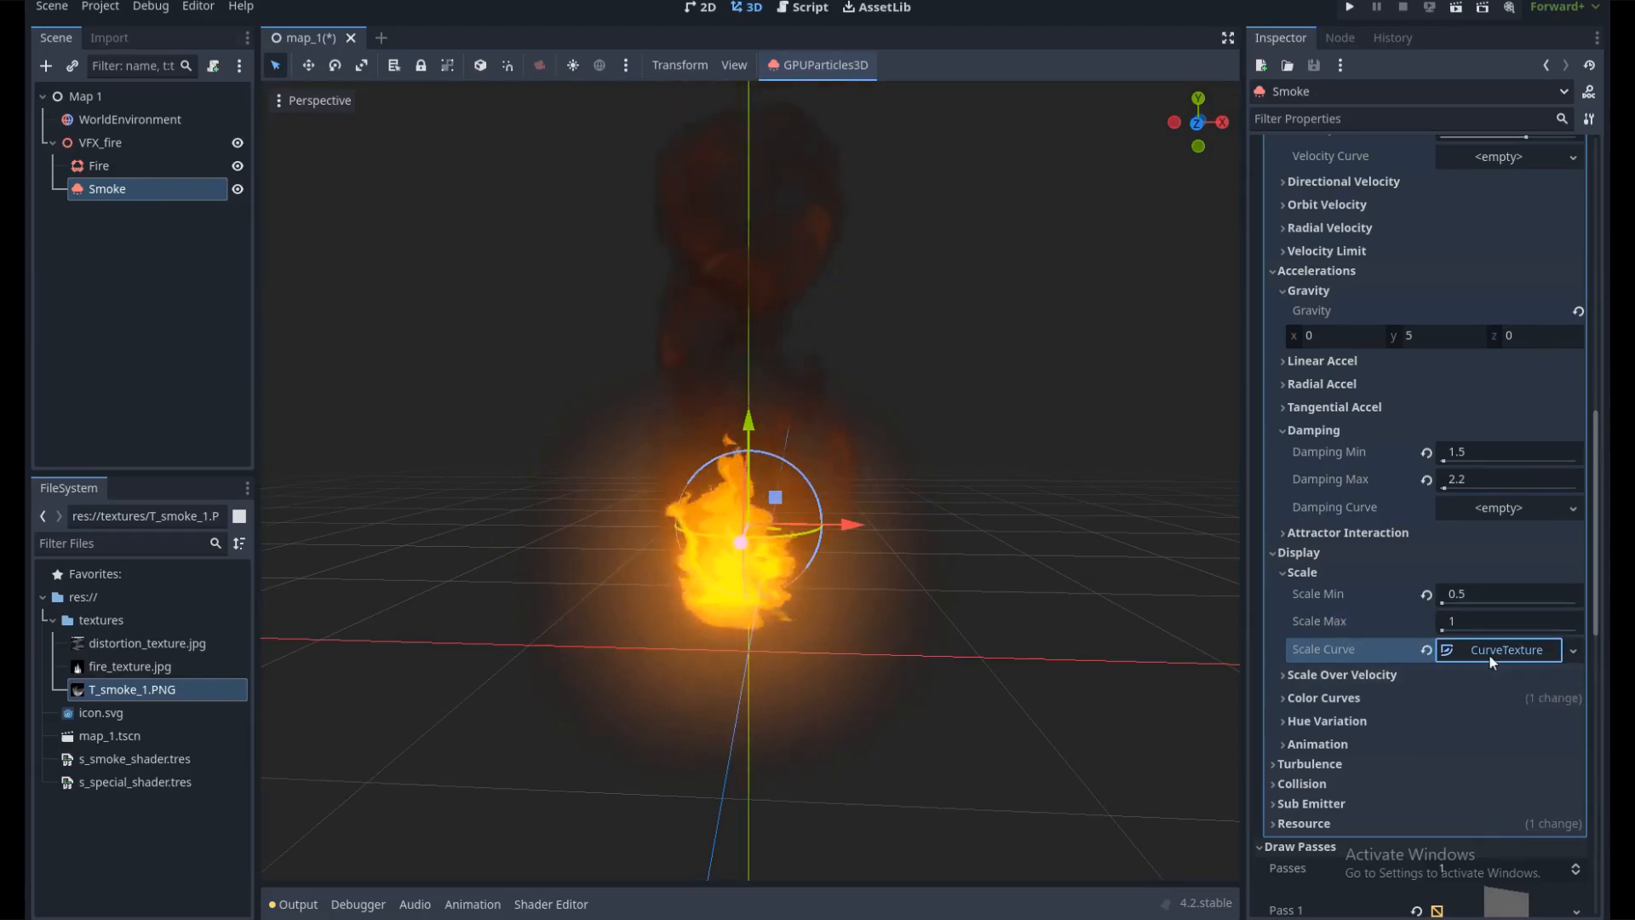
pyautogui.click(1500, 651)
pyautogui.click(1500, 746)
pyautogui.scroll(-1, 1449, 843)
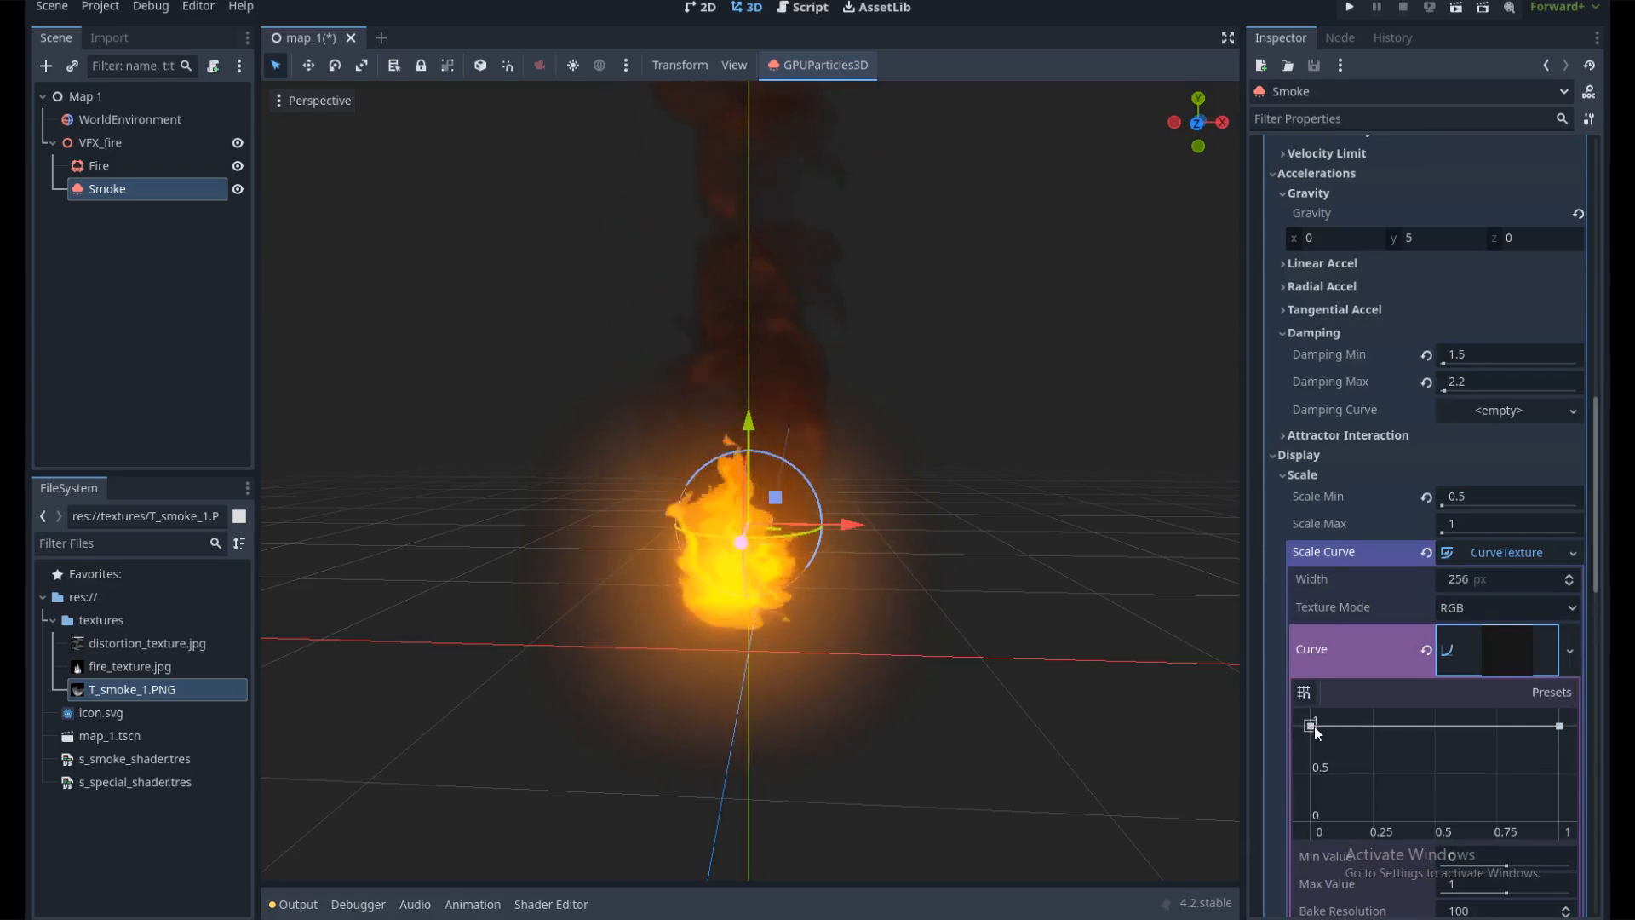
pyautogui.moveTo(1561, 732); pyautogui.dragTo(1565, 802)
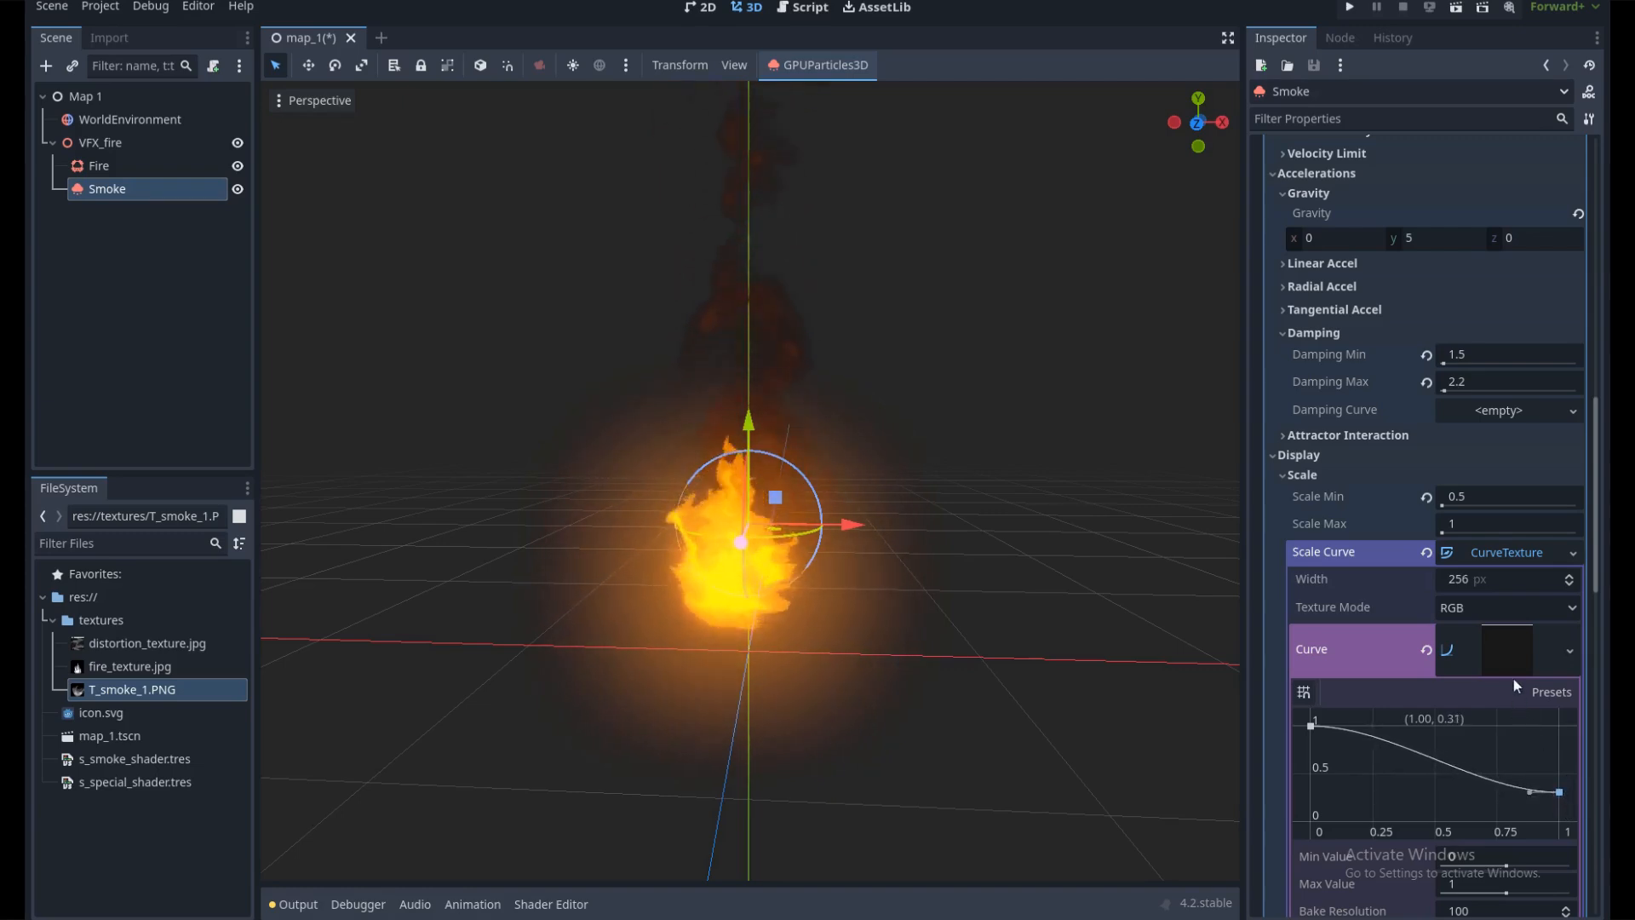
pyautogui.click(1510, 652)
pyautogui.click(1491, 554)
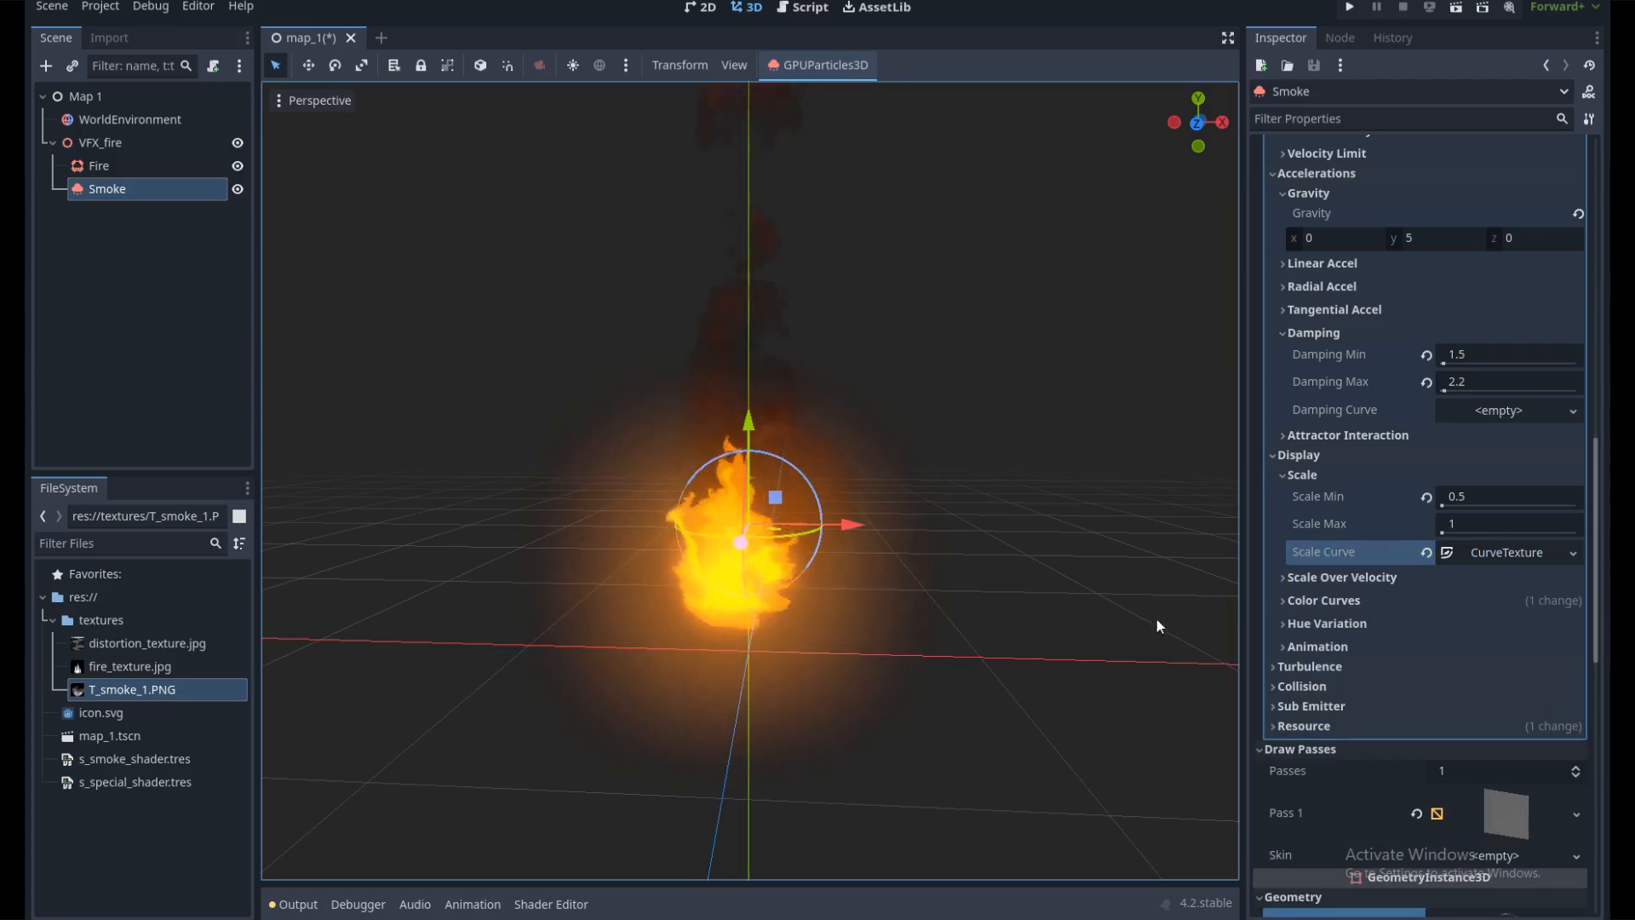
pyautogui.scroll(-2, 852, 408)
pyautogui.scroll(2, 929, 392)
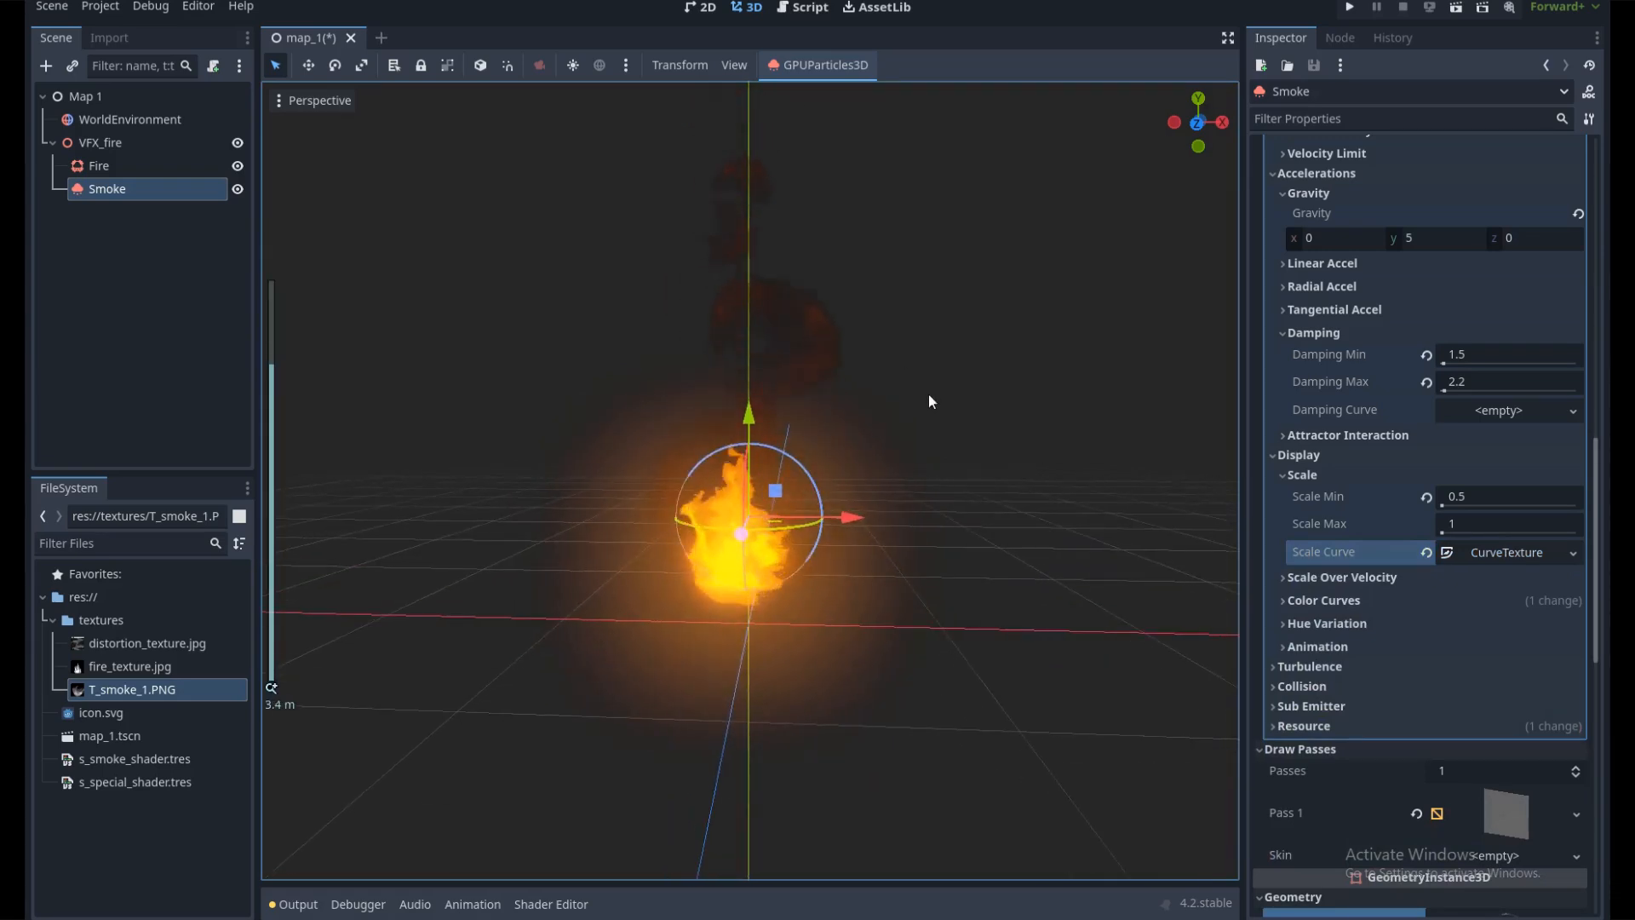
# Assign a new GradientTexture1D to the smoke's color ramp and set the first gradient stop's alpha to 0
pyautogui.click(1325, 601)
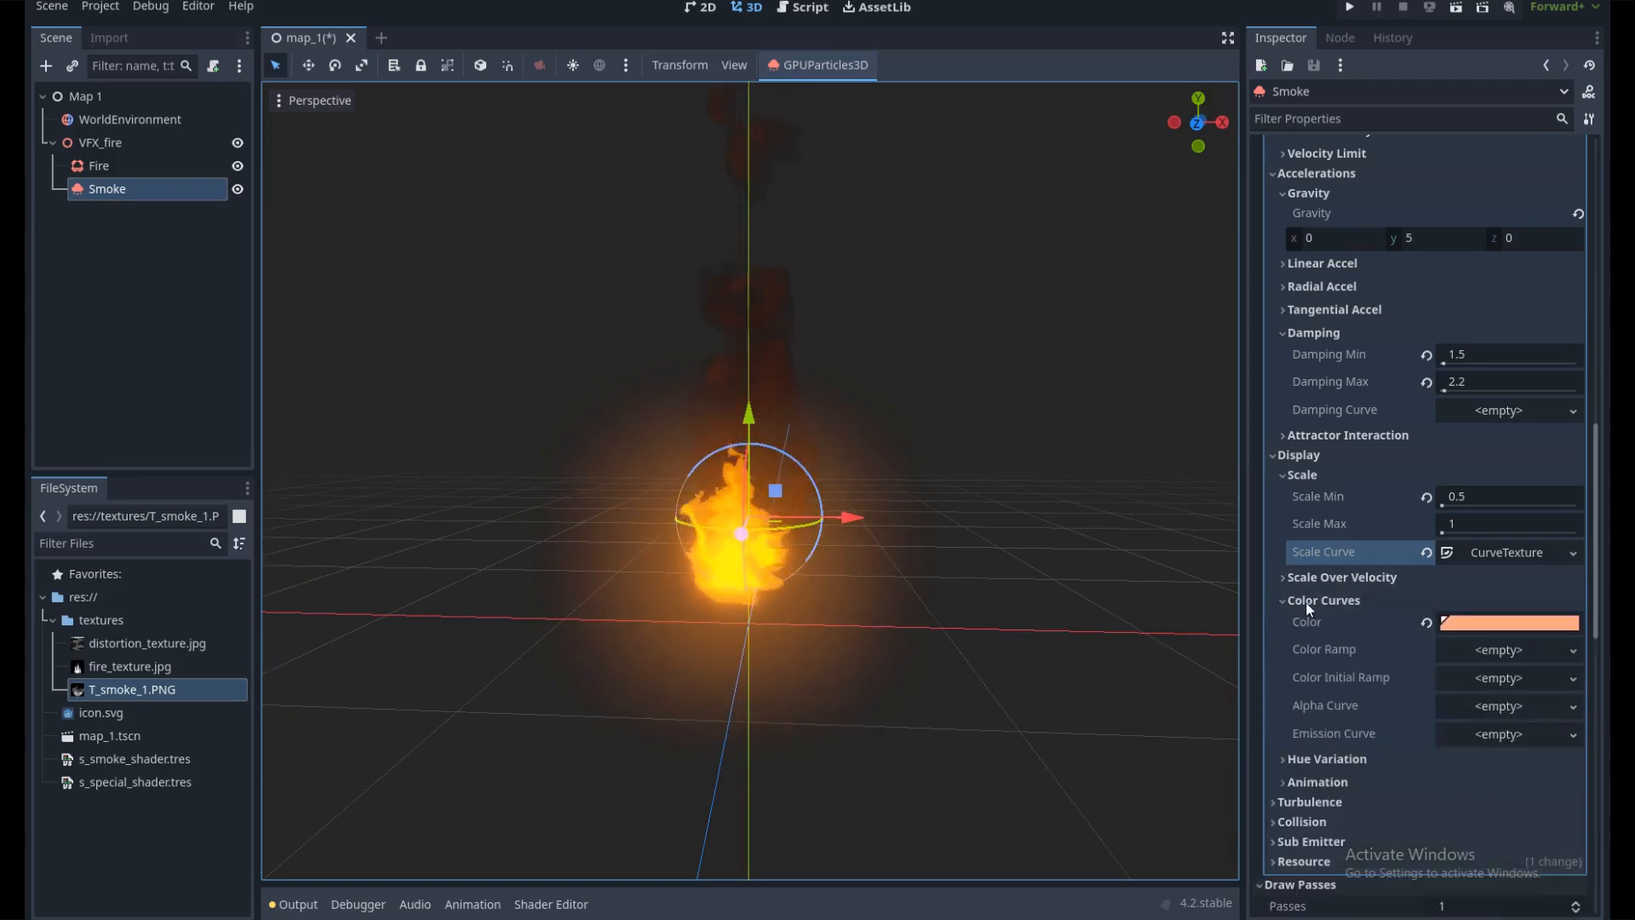
pyautogui.click(1491, 654)
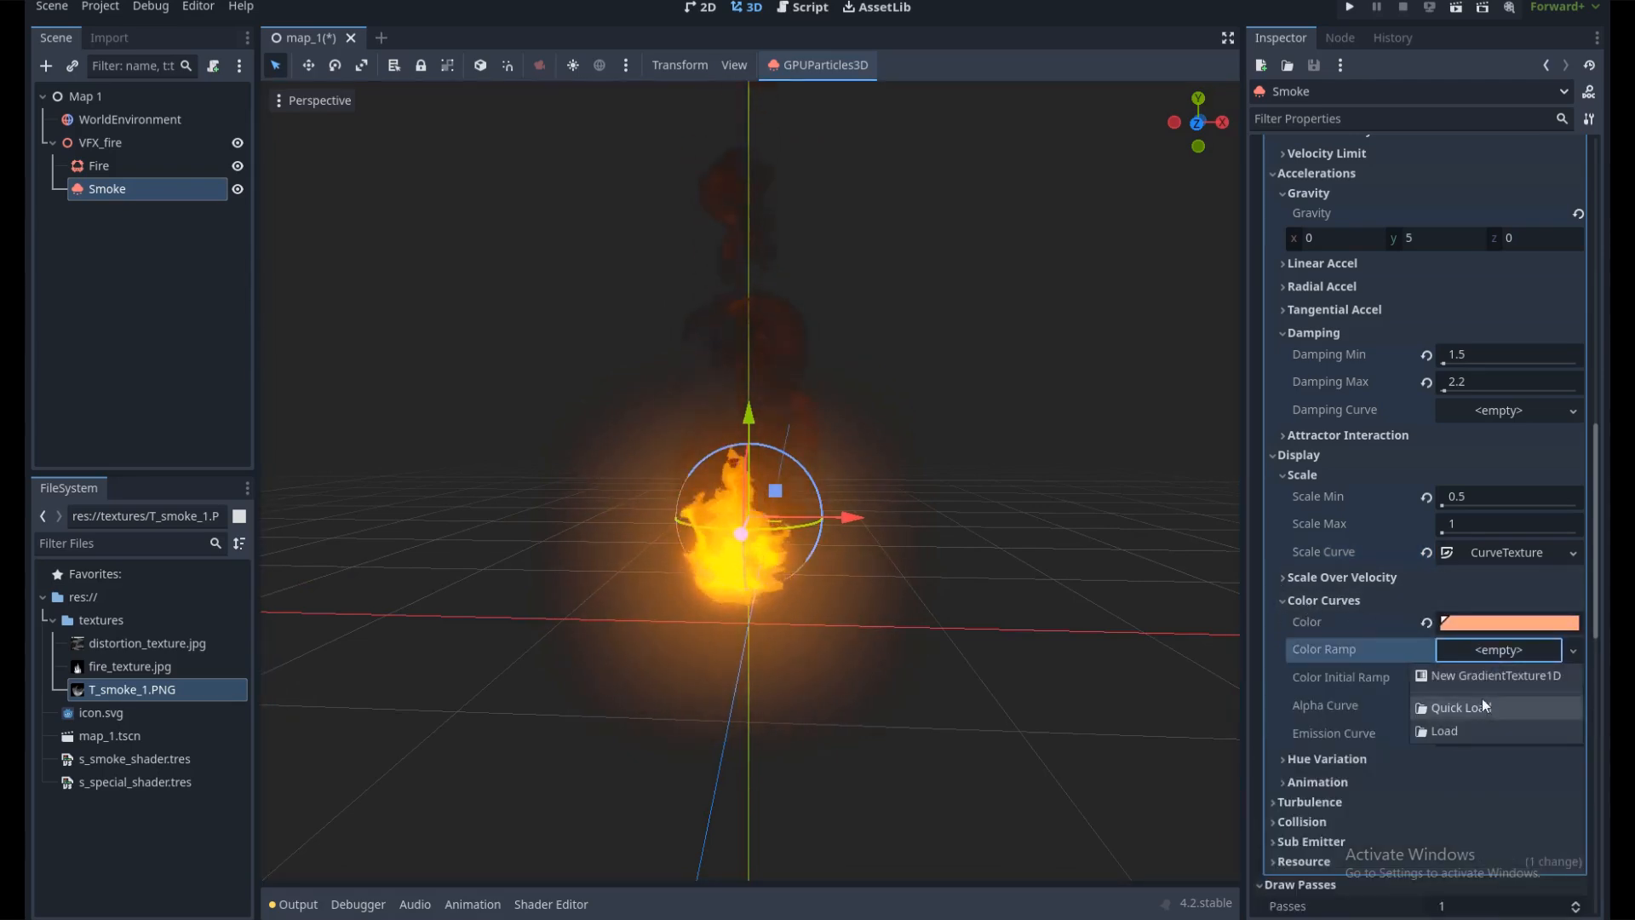
pyautogui.click(1488, 677)
pyautogui.click(1500, 656)
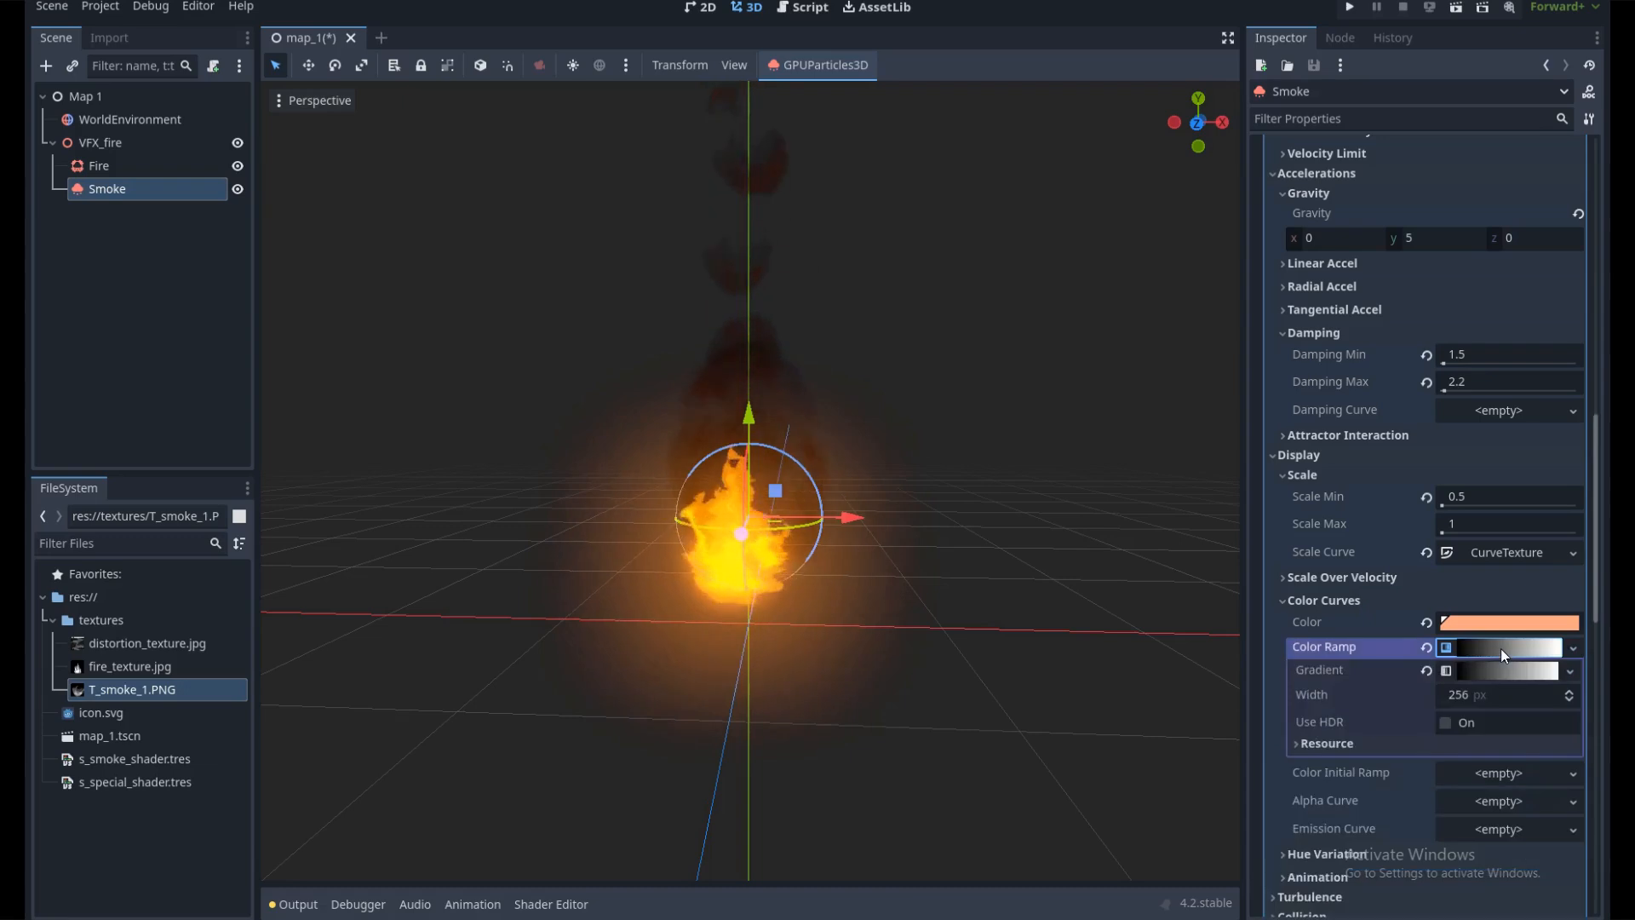
pyautogui.click(1500, 671)
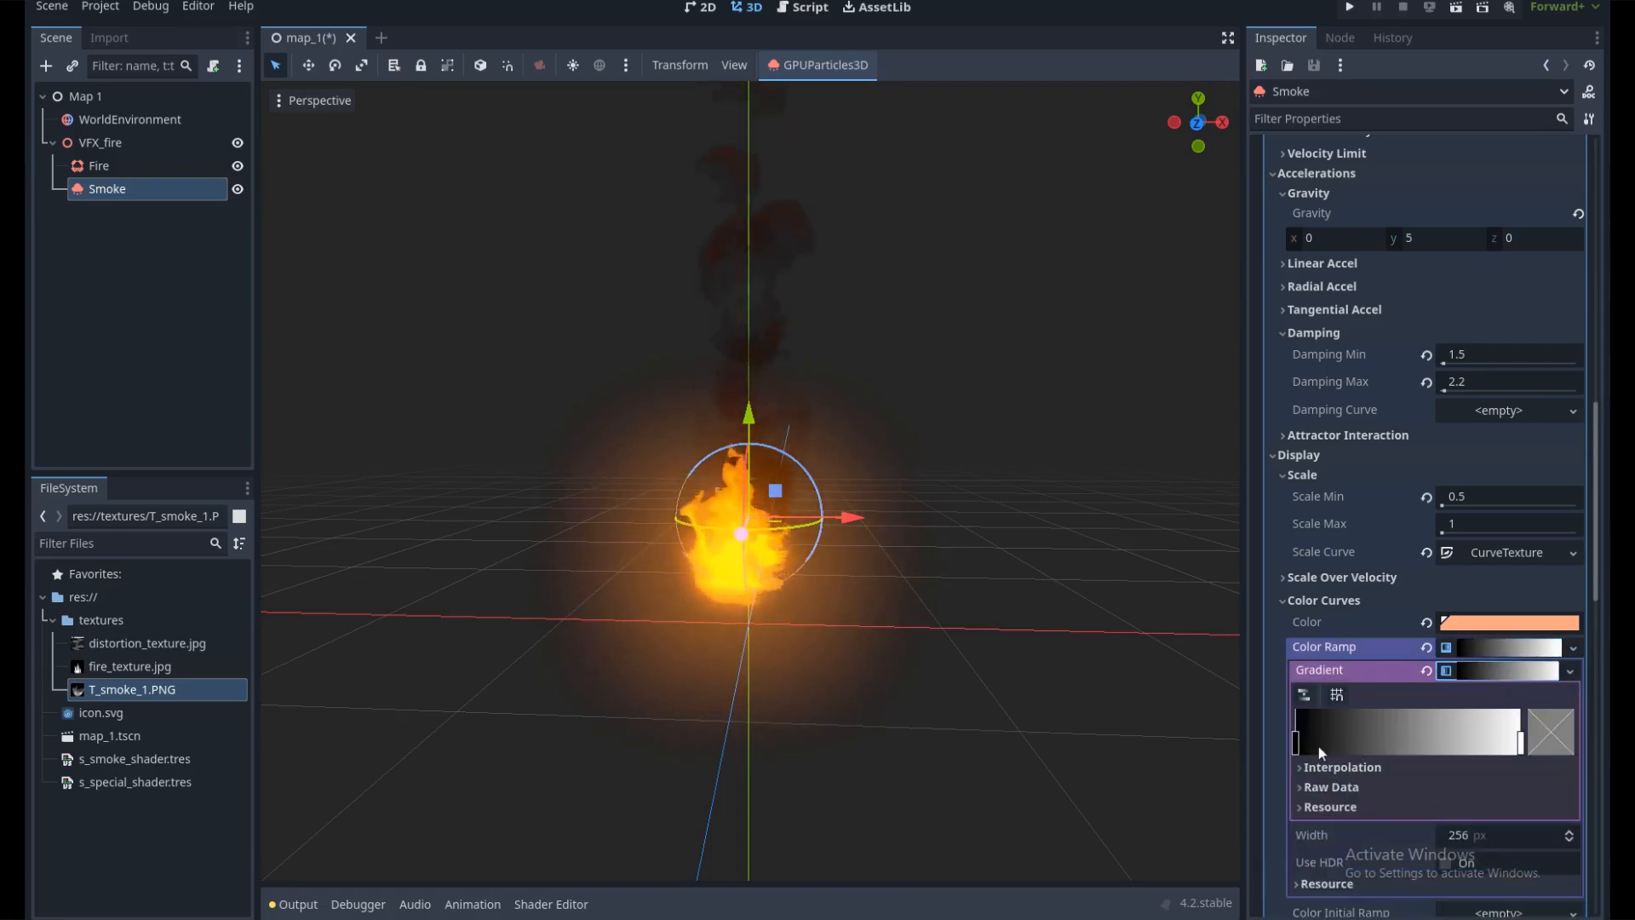
pyautogui.click(1296, 746)
pyautogui.click(1542, 734)
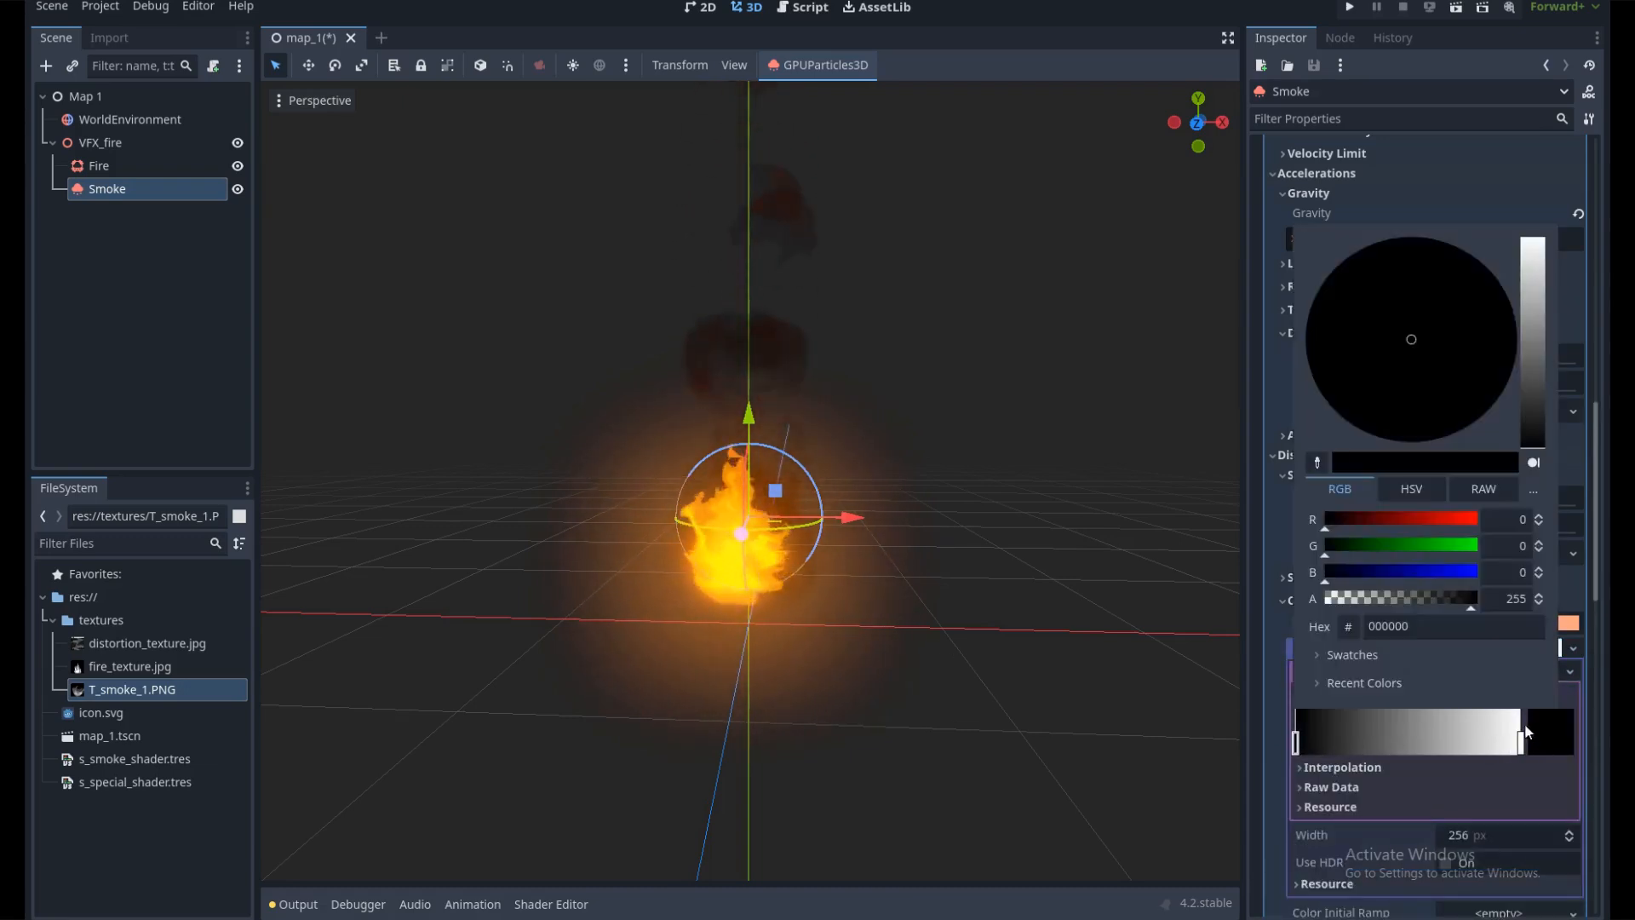
pyautogui.moveTo(1443, 599); pyautogui.dragTo(1308, 599)
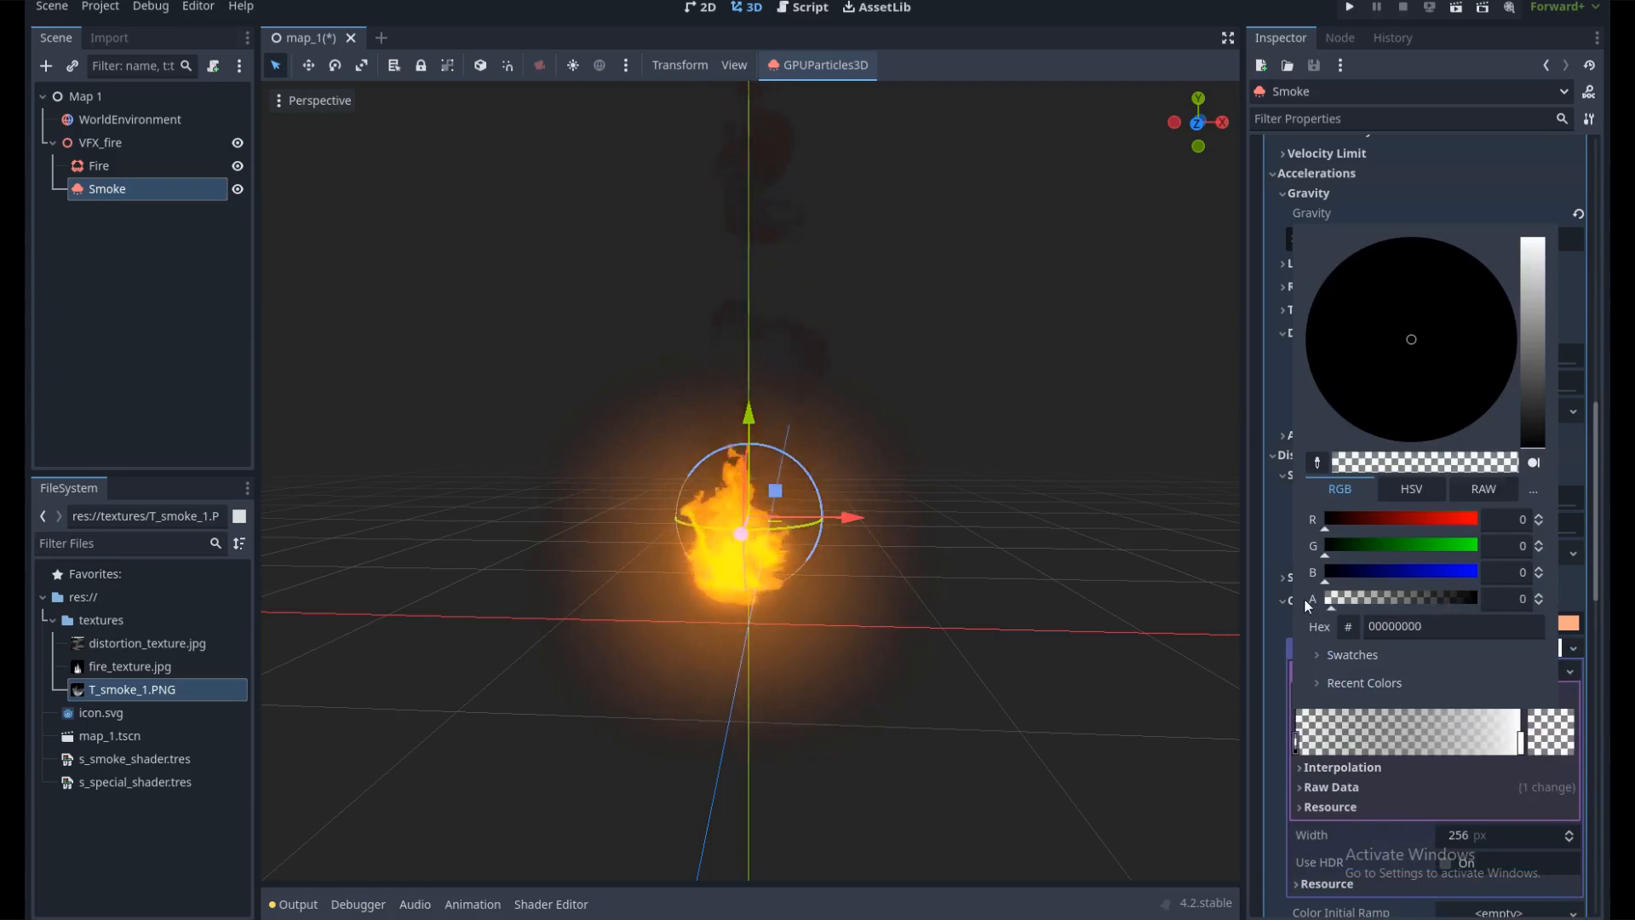
# Add an opaque white middle stop to the color ramp gradient, positioned about halfway, and make the end stop transparent
pyautogui.click(1462, 739)
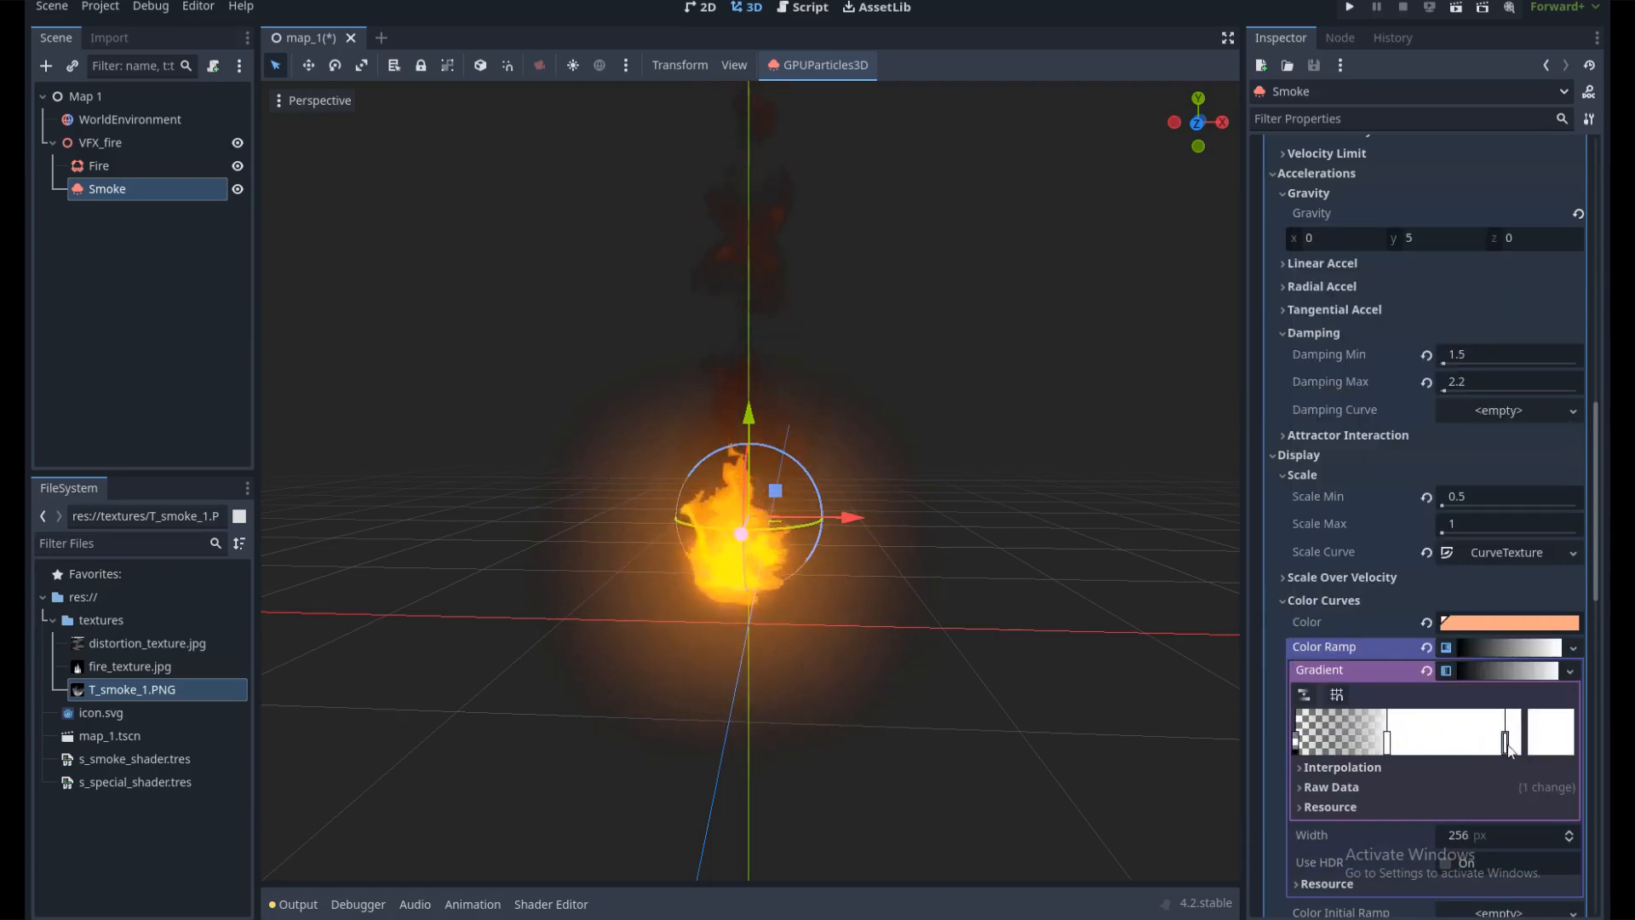
pyautogui.click(1551, 749)
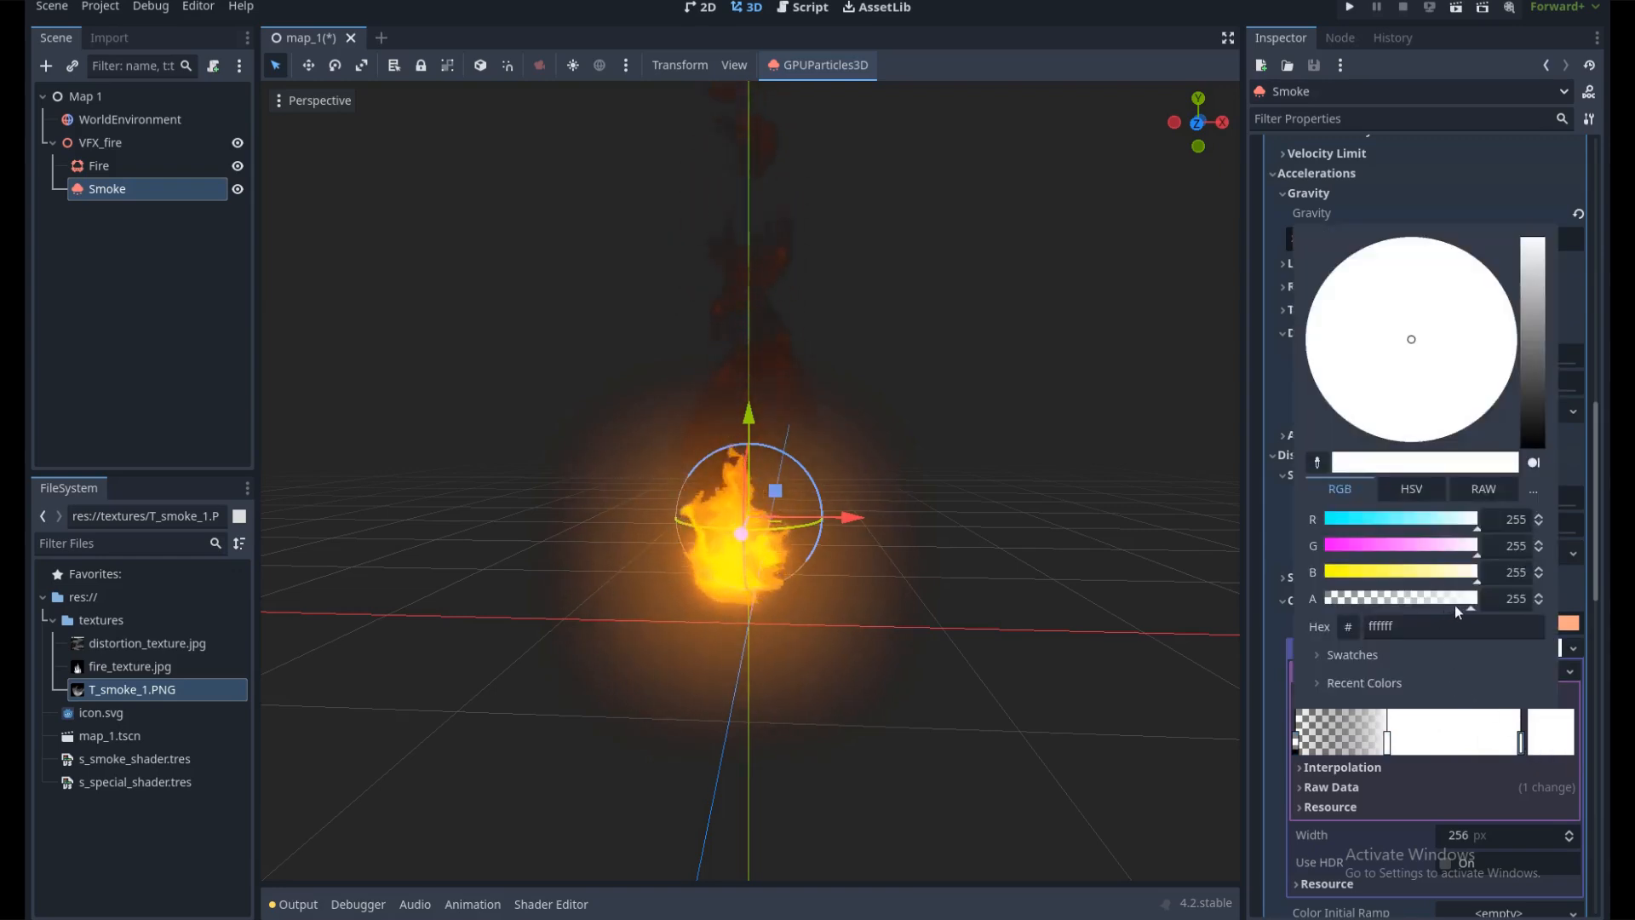
pyautogui.moveTo(1453, 600); pyautogui.dragTo(1332, 600)
pyautogui.click(1441, 754)
pyautogui.moveTo(1387, 747); pyautogui.dragTo(1415, 748)
pyautogui.scroll(-3, 825, 380)
pyautogui.scroll(3, 792, 333)
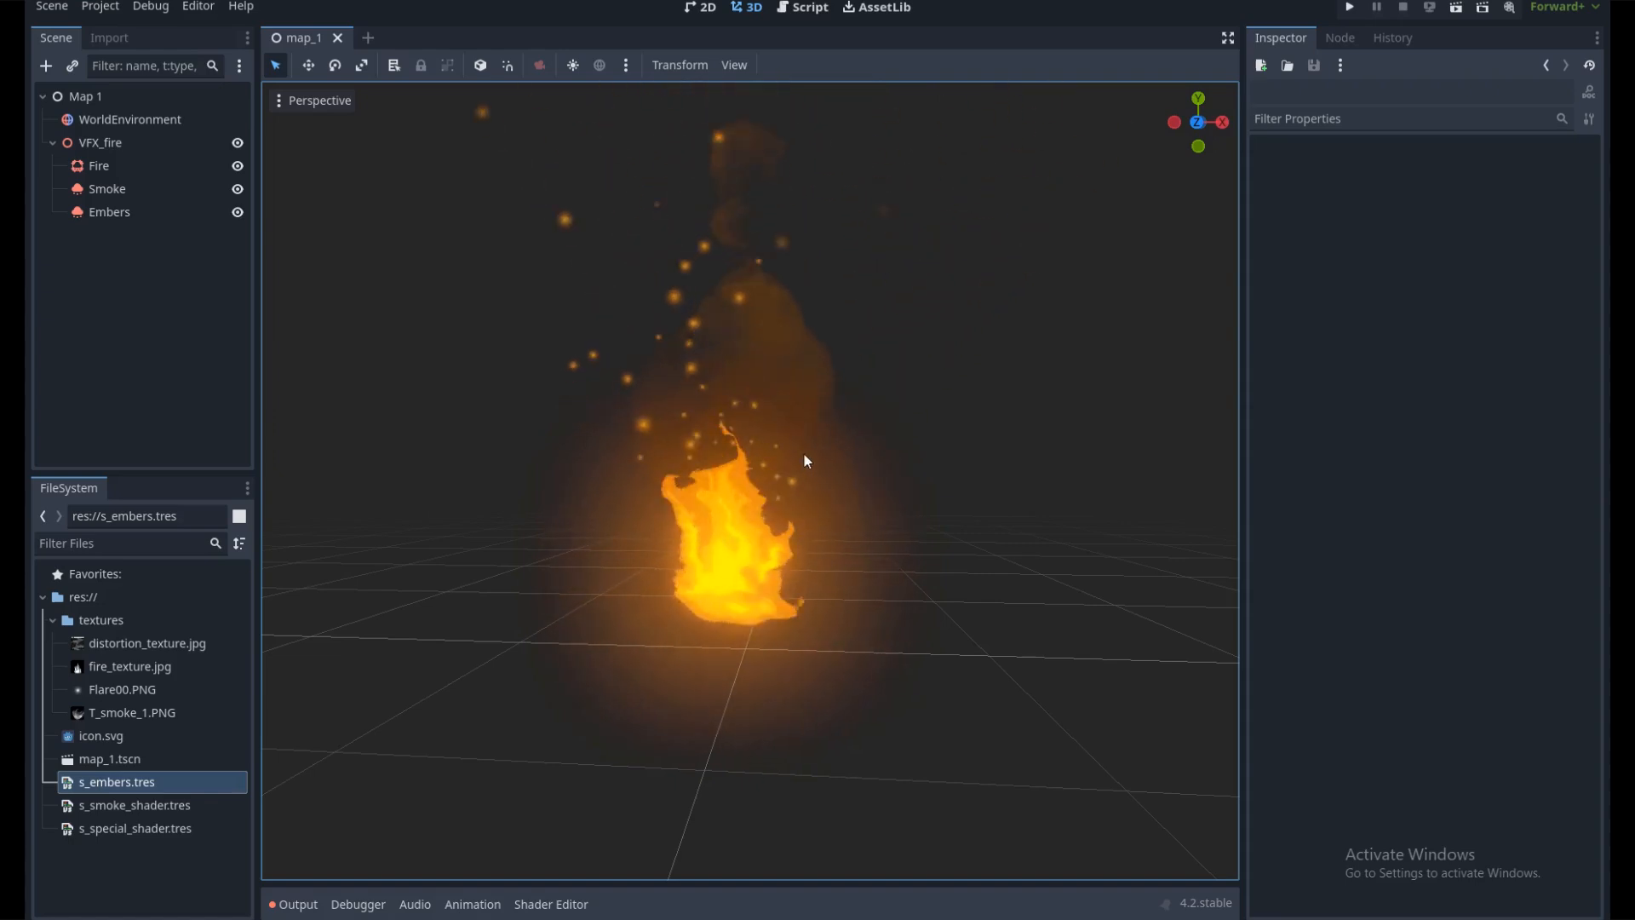
# Move the Embers node along the X axis, clear of the flame, to inspect its particles separately
pyautogui.moveTo(779, 470); pyautogui.dragTo(763, 505, button='middle')
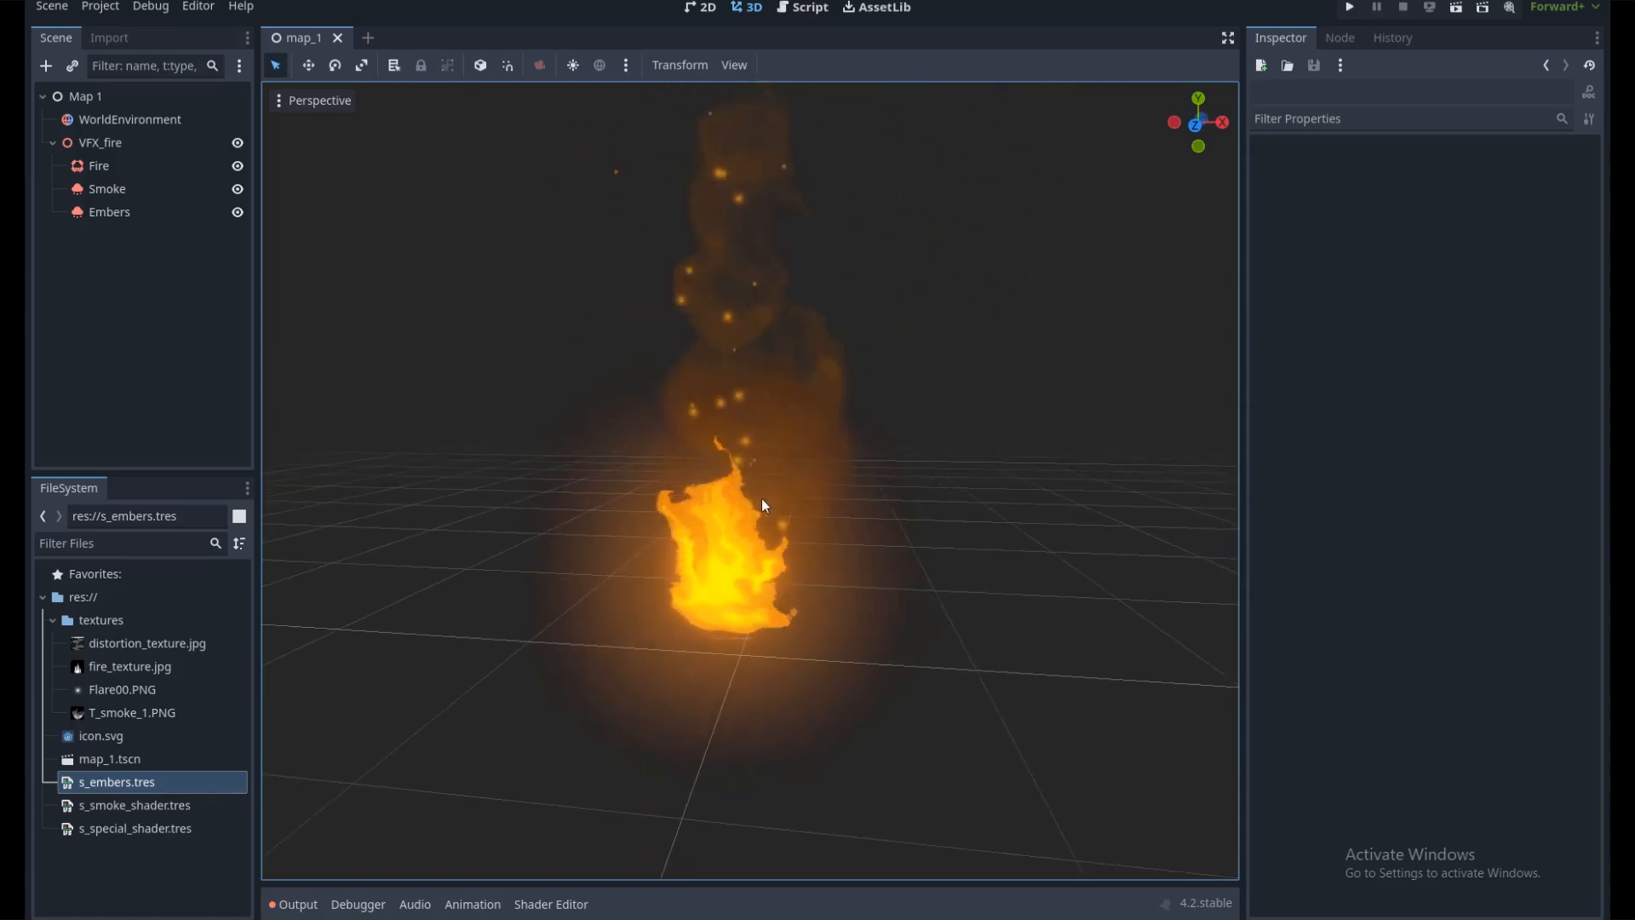
pyautogui.click(147, 212)
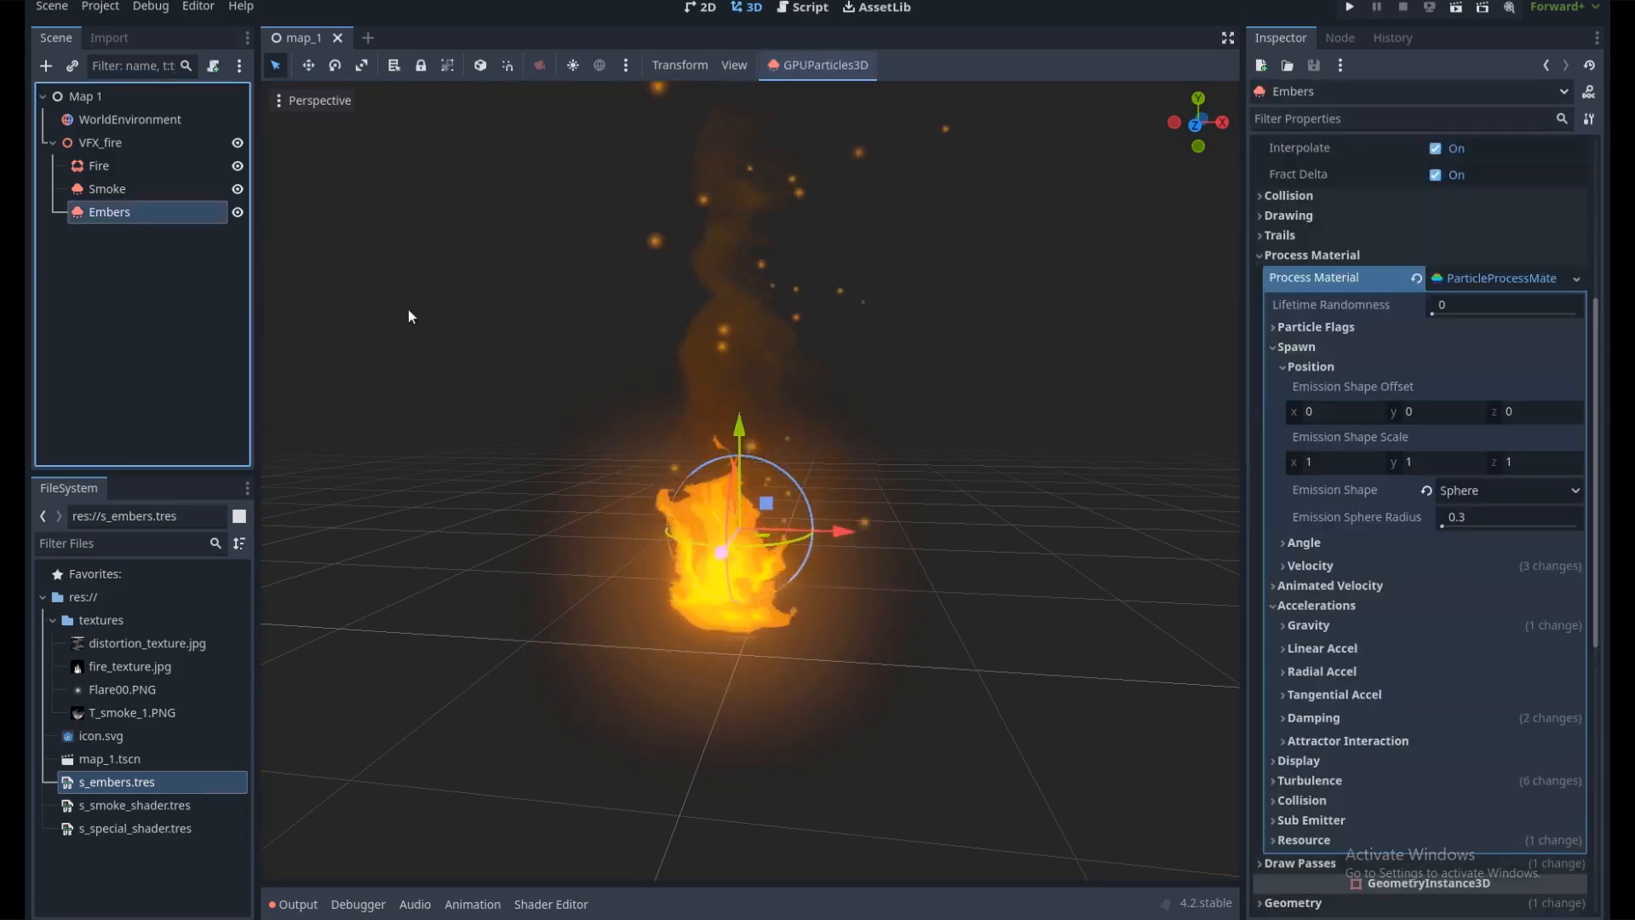
pyautogui.moveTo(845, 530); pyautogui.dragTo(1066, 543)
pyautogui.keyDown('shift'); pyautogui.moveTo(1029, 630); pyautogui.dragTo(926, 626, button='middle'); pyautogui.keyUp('shift')
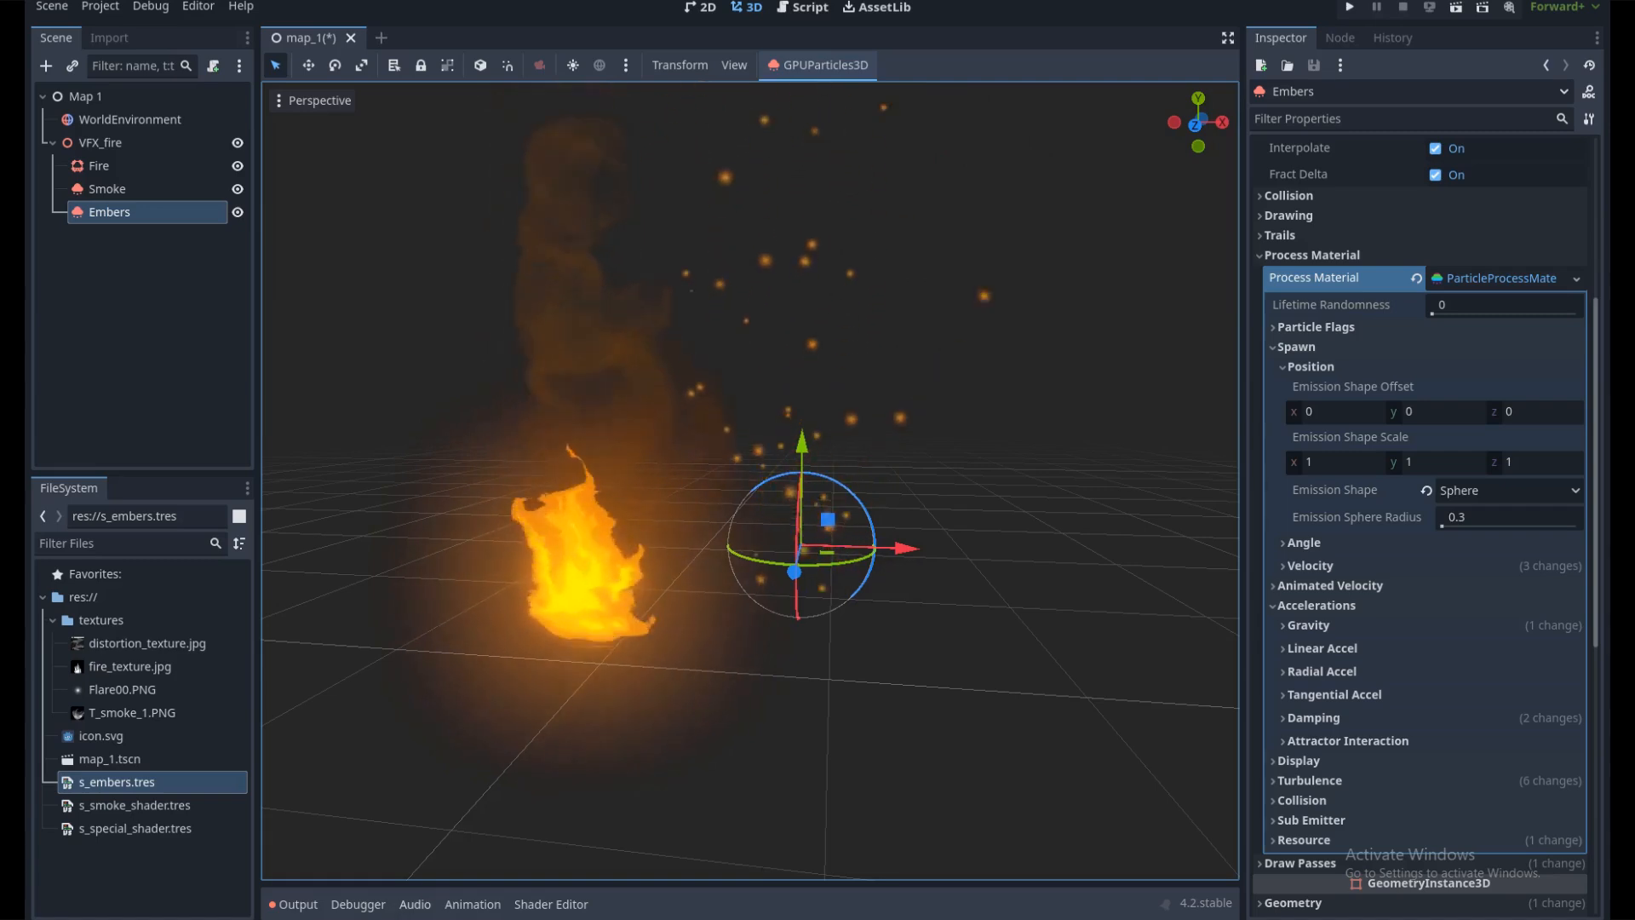
# Switch to File Explorer and view the Flarex100.png texture in the misc folder, then return to Godot
pyautogui.click(393, 918)
pyautogui.moveTo(819, 184); pyautogui.dragTo(900, 248)
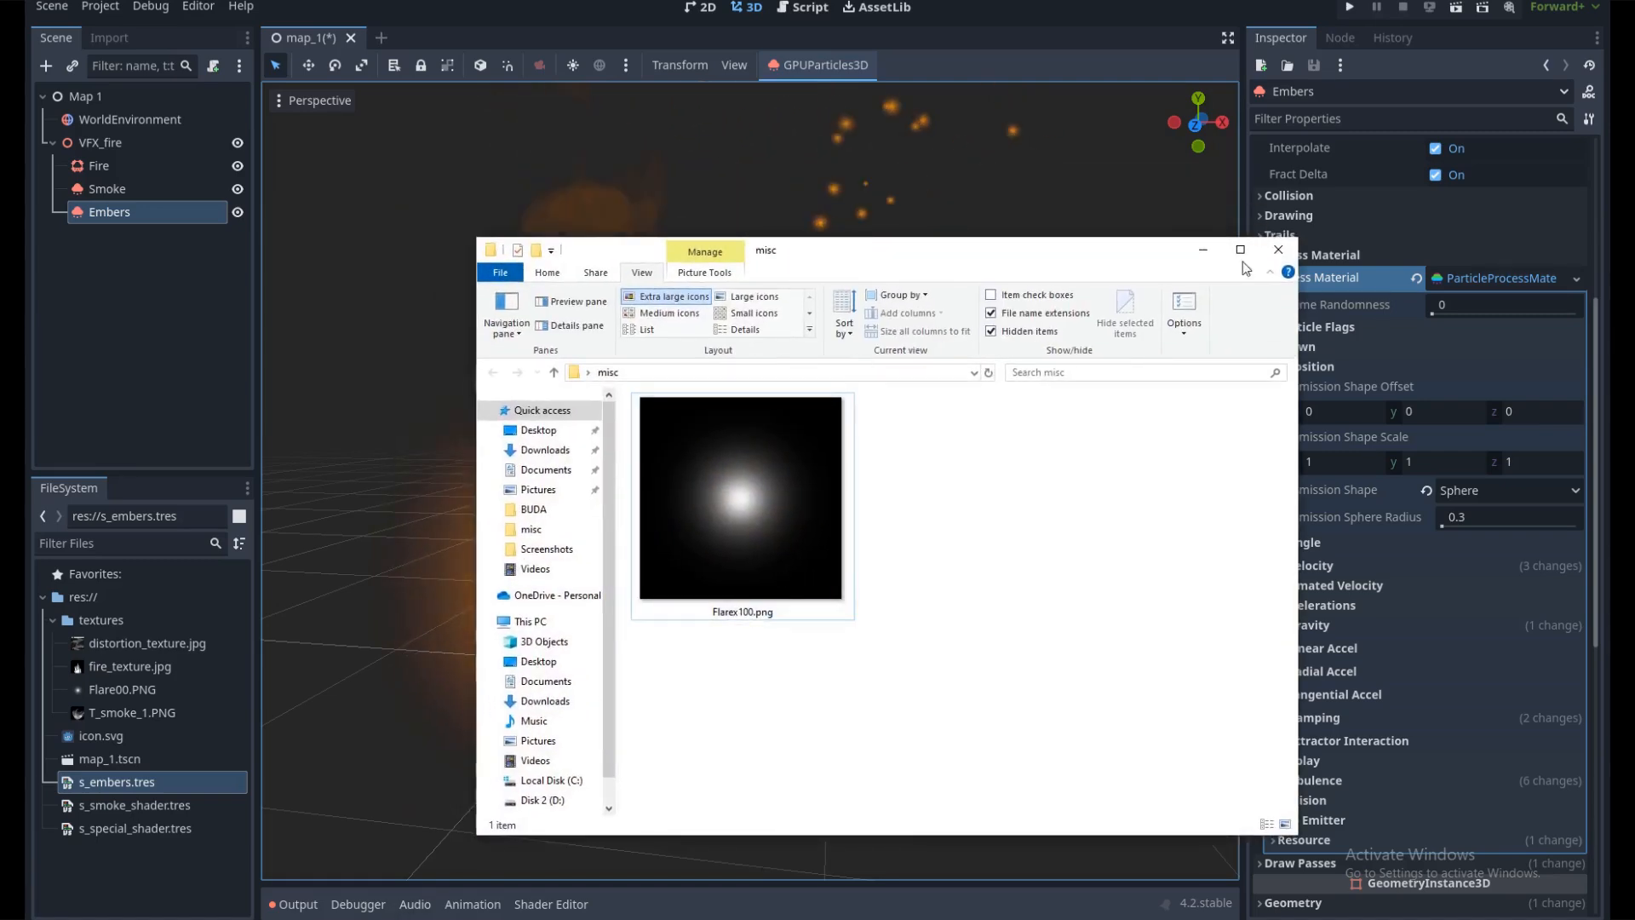
pyautogui.click(1203, 251)
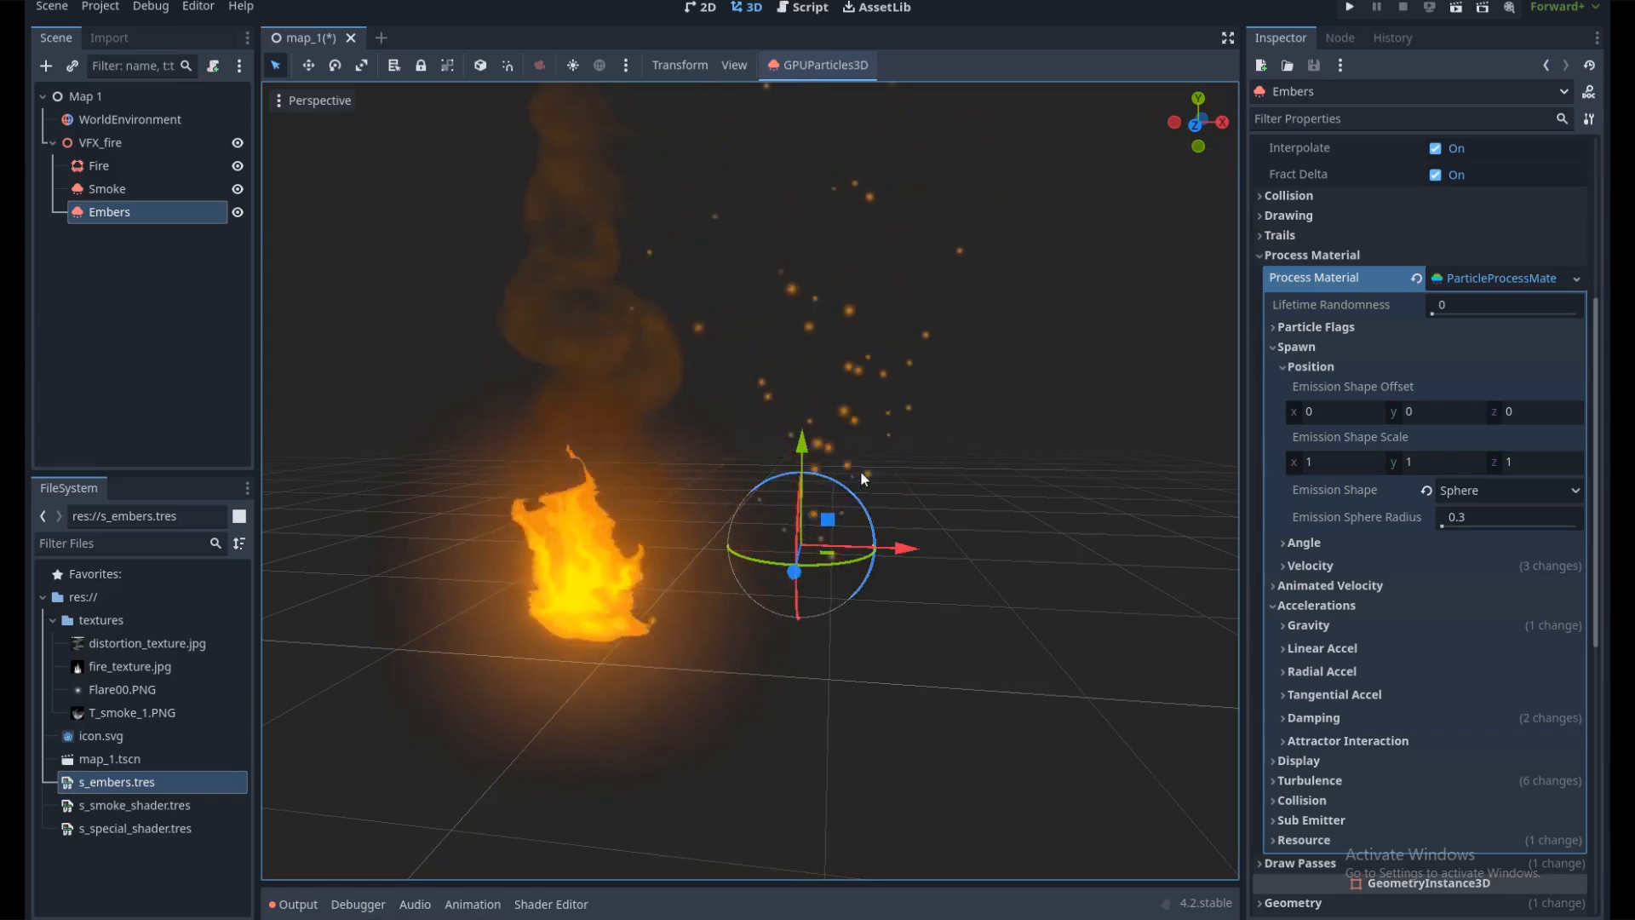
# Undo the Embers node's move and deselect it to view the combined fire effect
pyautogui.moveTo(765, 437); pyautogui.dragTo(906, 471, button='middle')
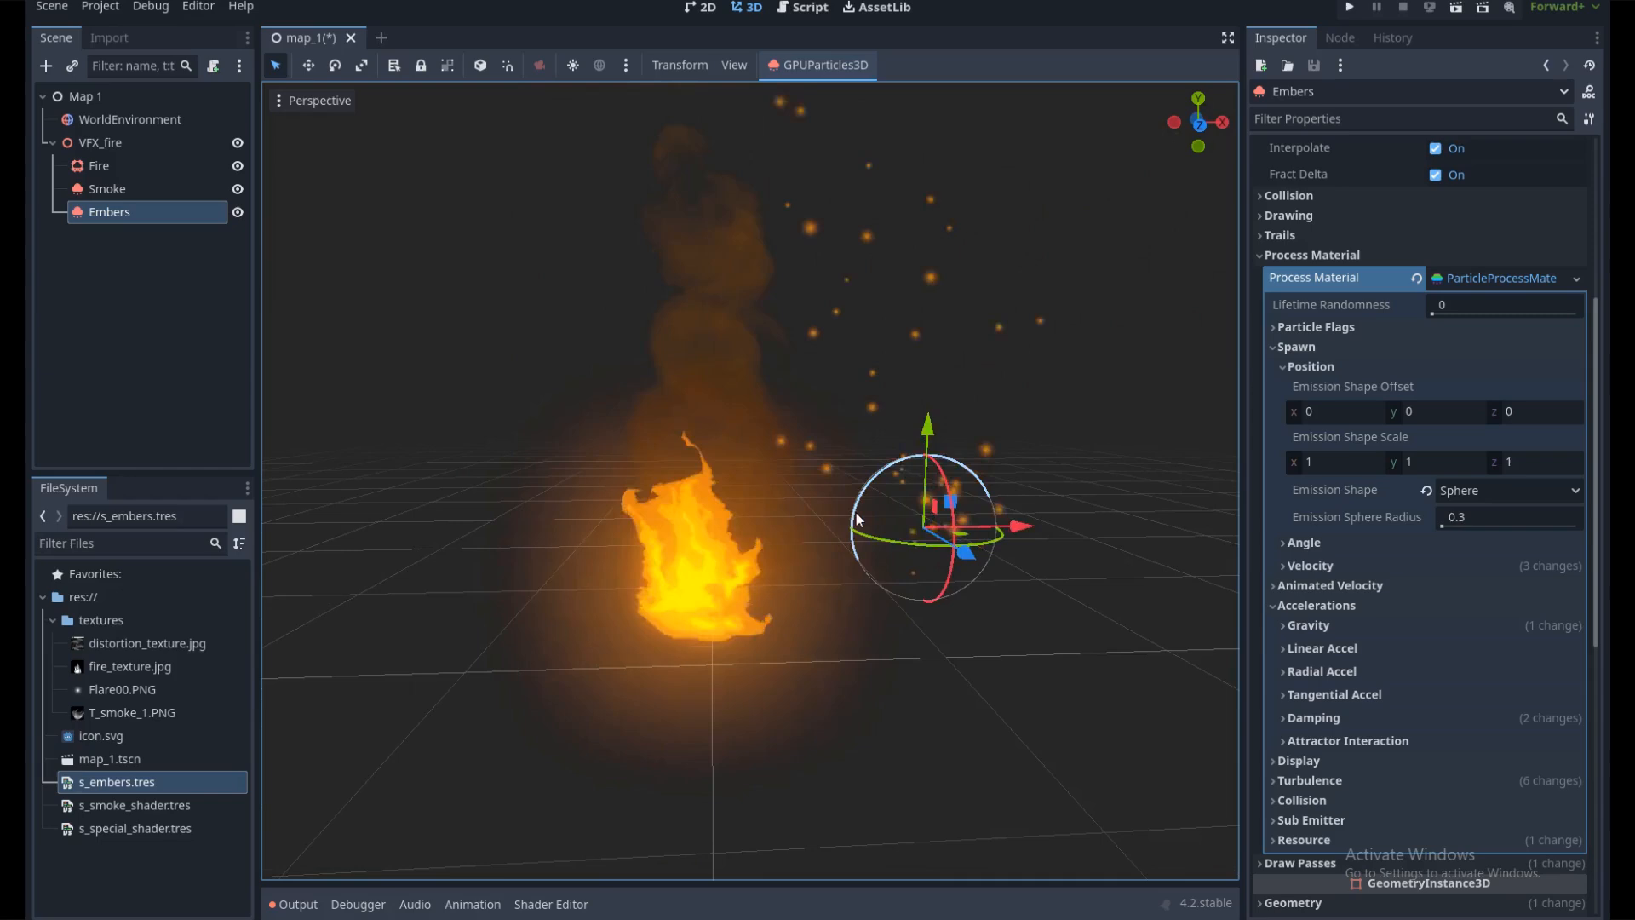
pyautogui.hotkey('ctrl', 'z')
pyautogui.click(964, 567)
pyautogui.moveTo(880, 563); pyautogui.dragTo(764, 519, button='middle')
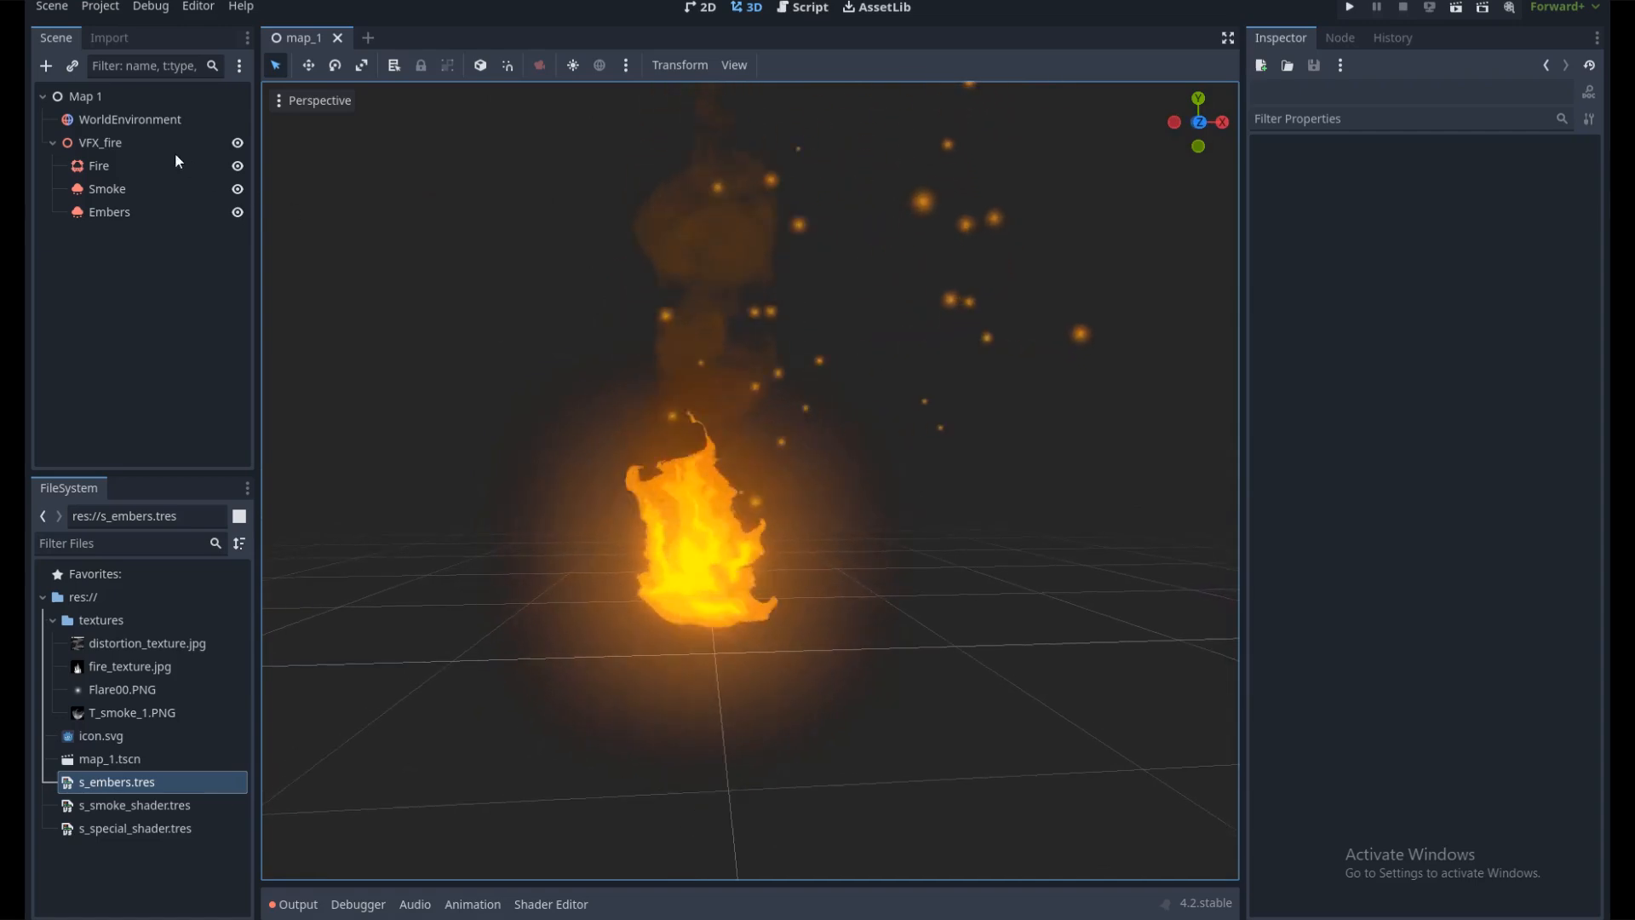
# Examine the glow settings of the WorldEnvironment's environment
pyautogui.click(167, 117)
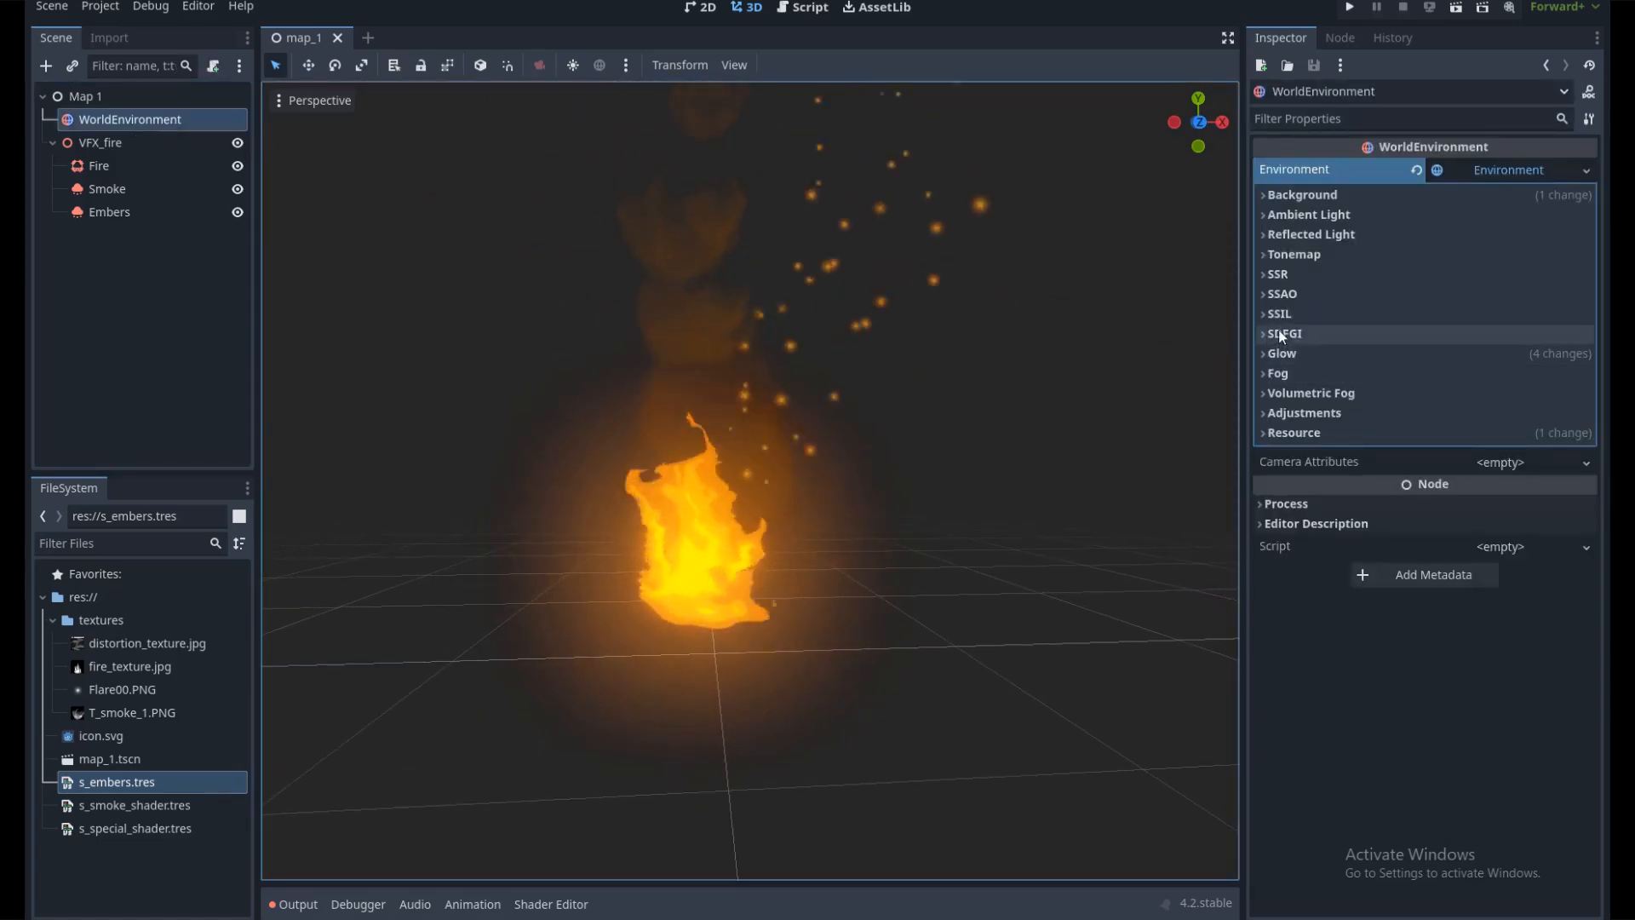
pyautogui.click(1263, 352)
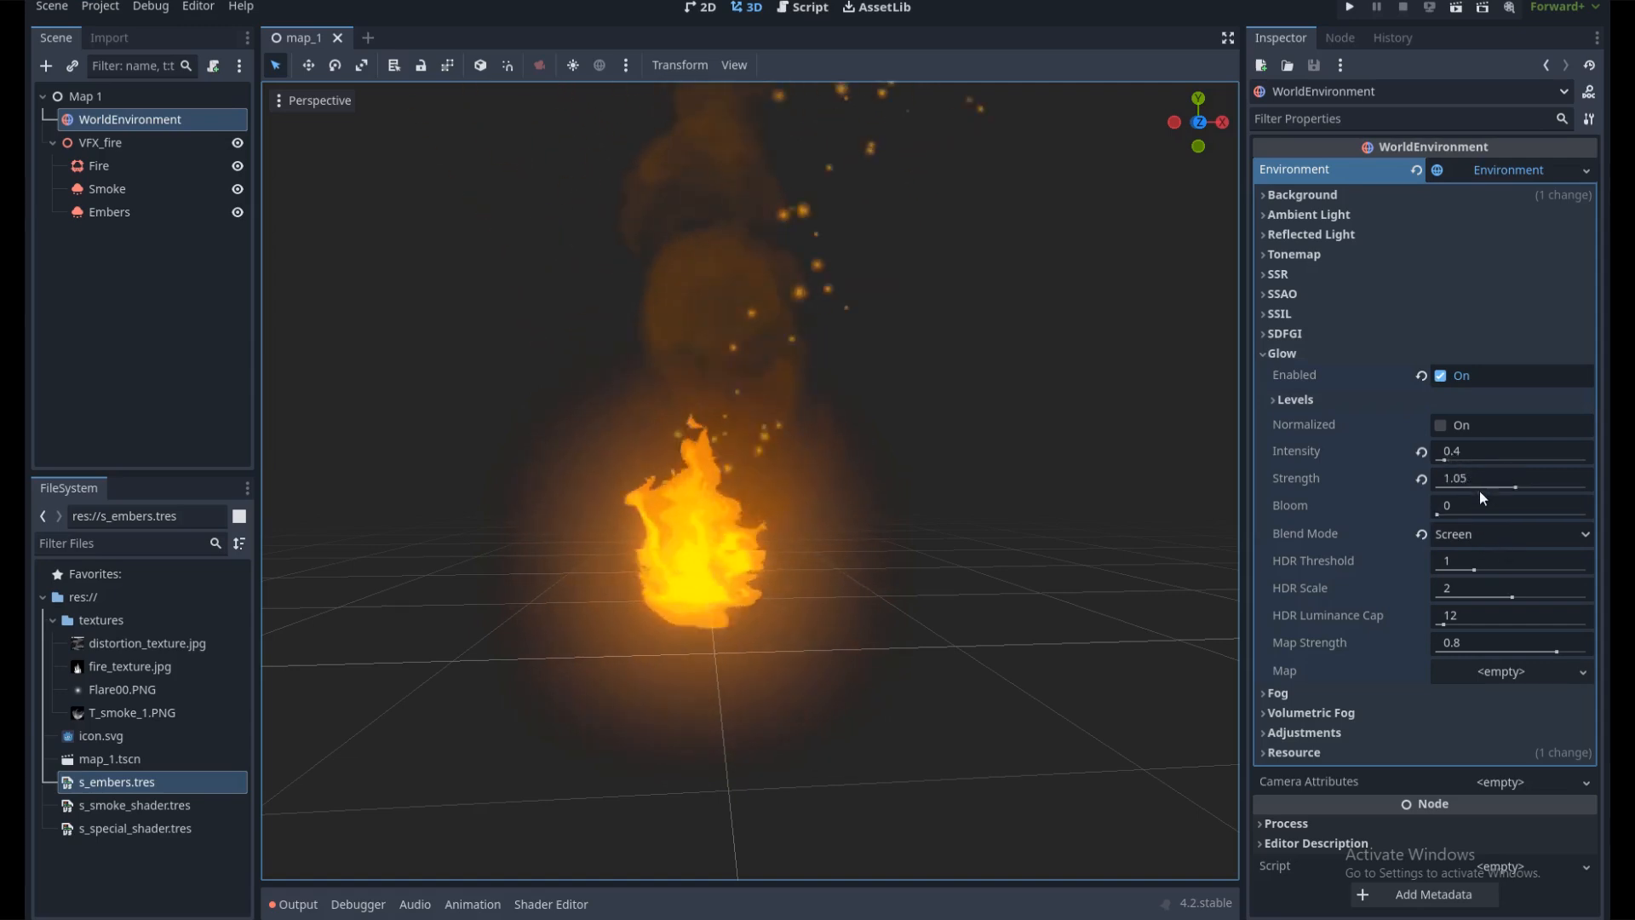
# Try the Additive glow blend mode on the WorldEnvironment and inspect its effect on the flame
pyautogui.keyDown('shift'); pyautogui.moveTo(1063, 521); pyautogui.dragTo(1112, 531, button='middle'); pyautogui.keyUp('shift')
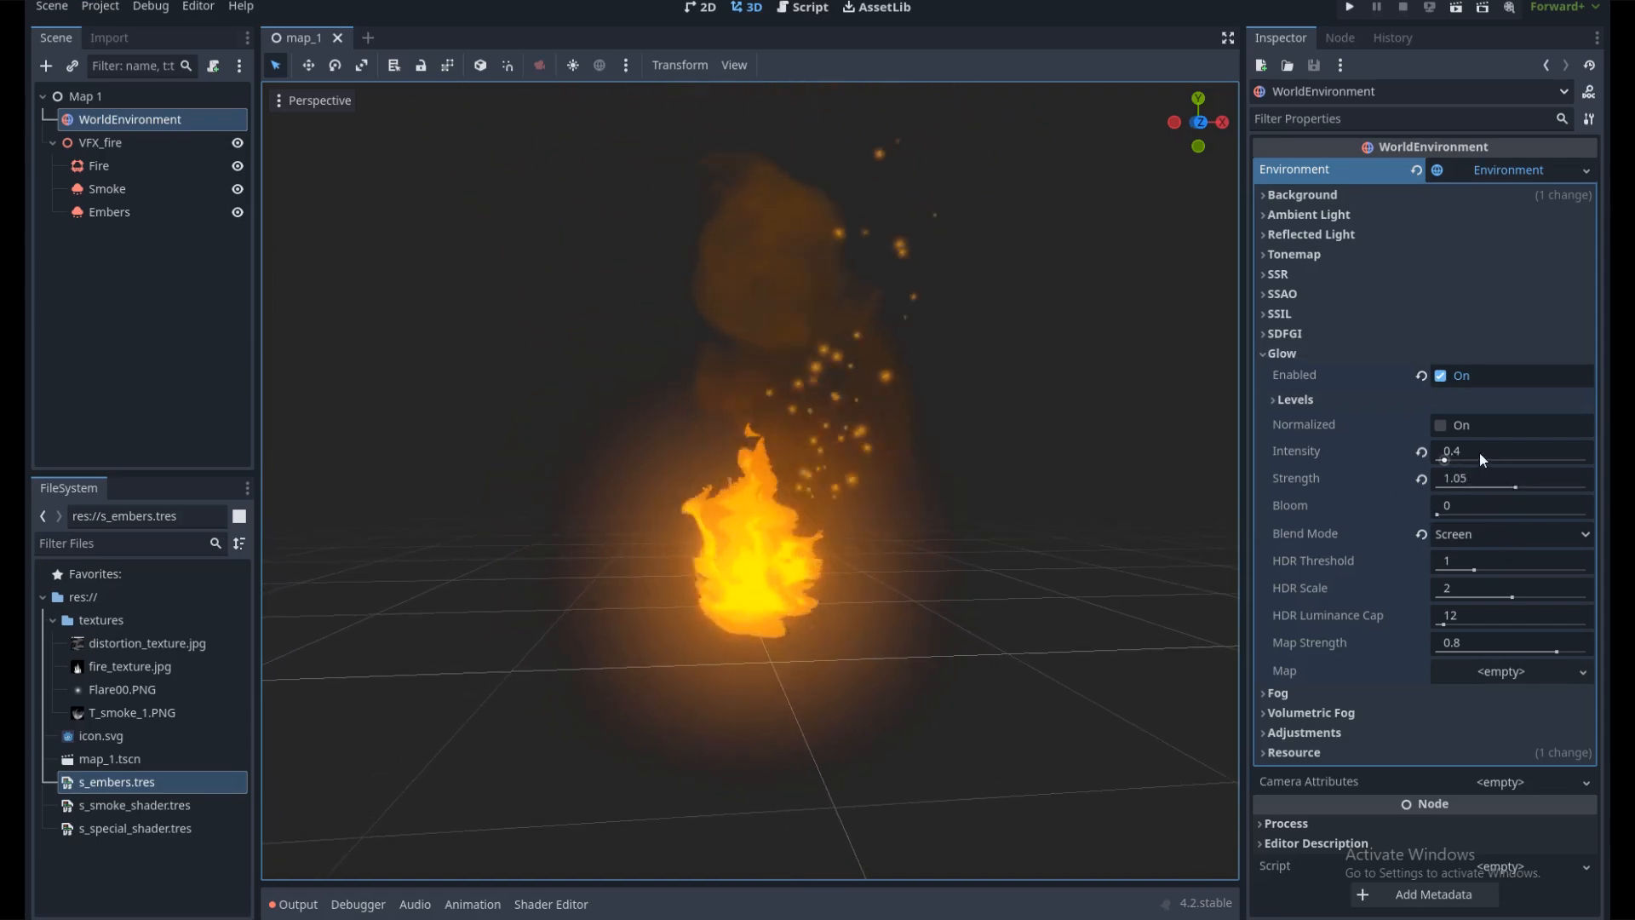
pyautogui.click(1477, 535)
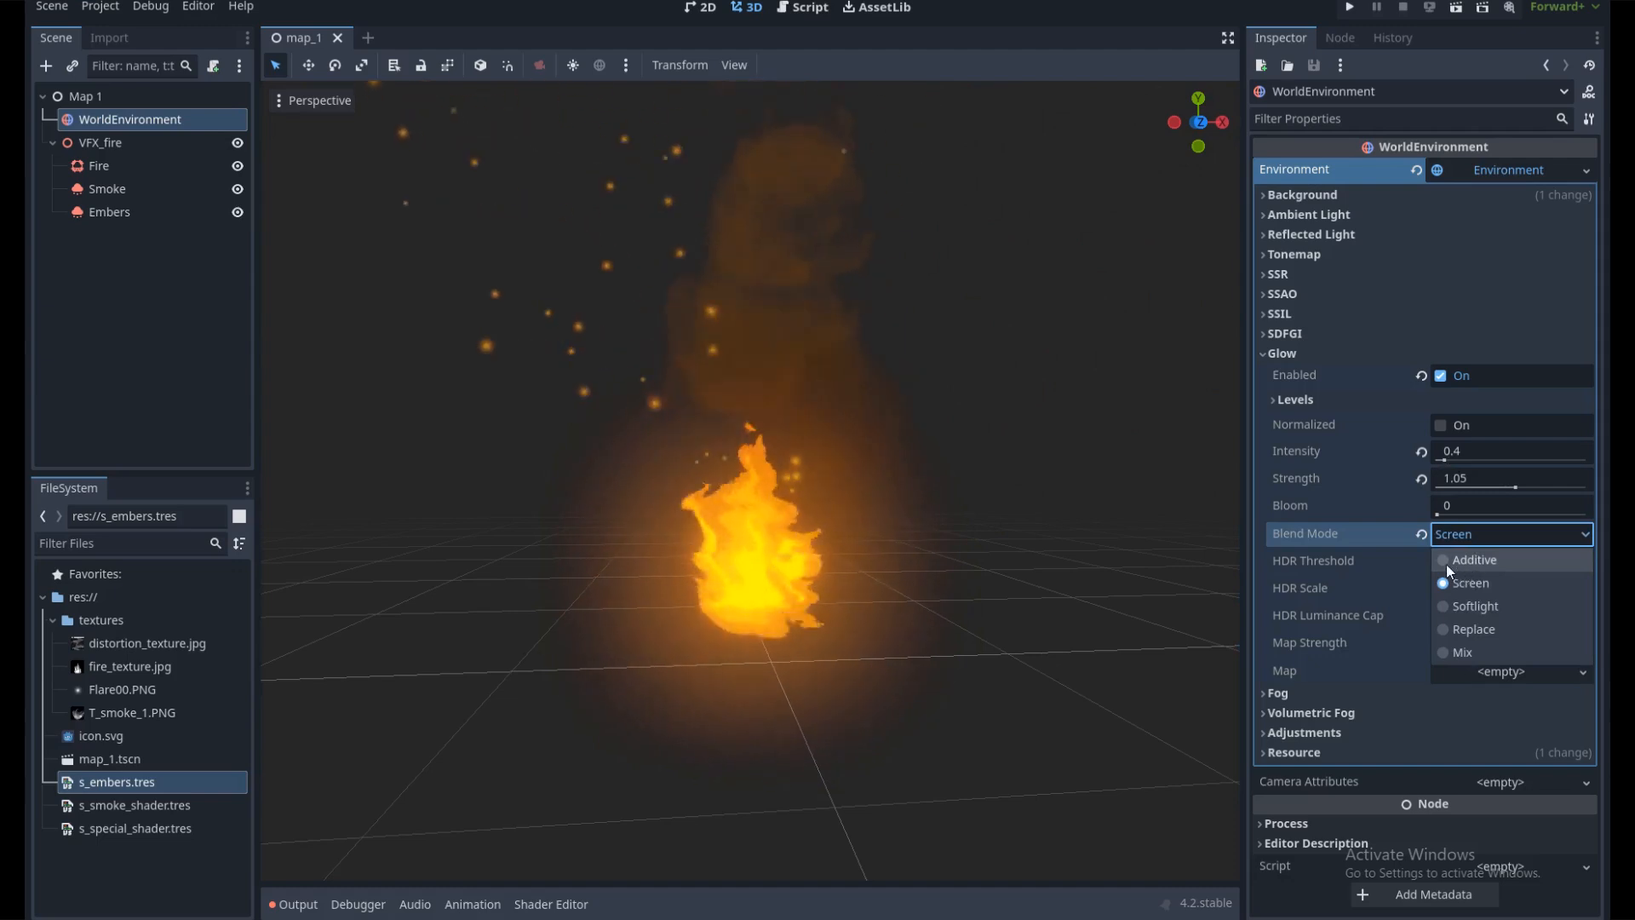
pyautogui.click(1476, 562)
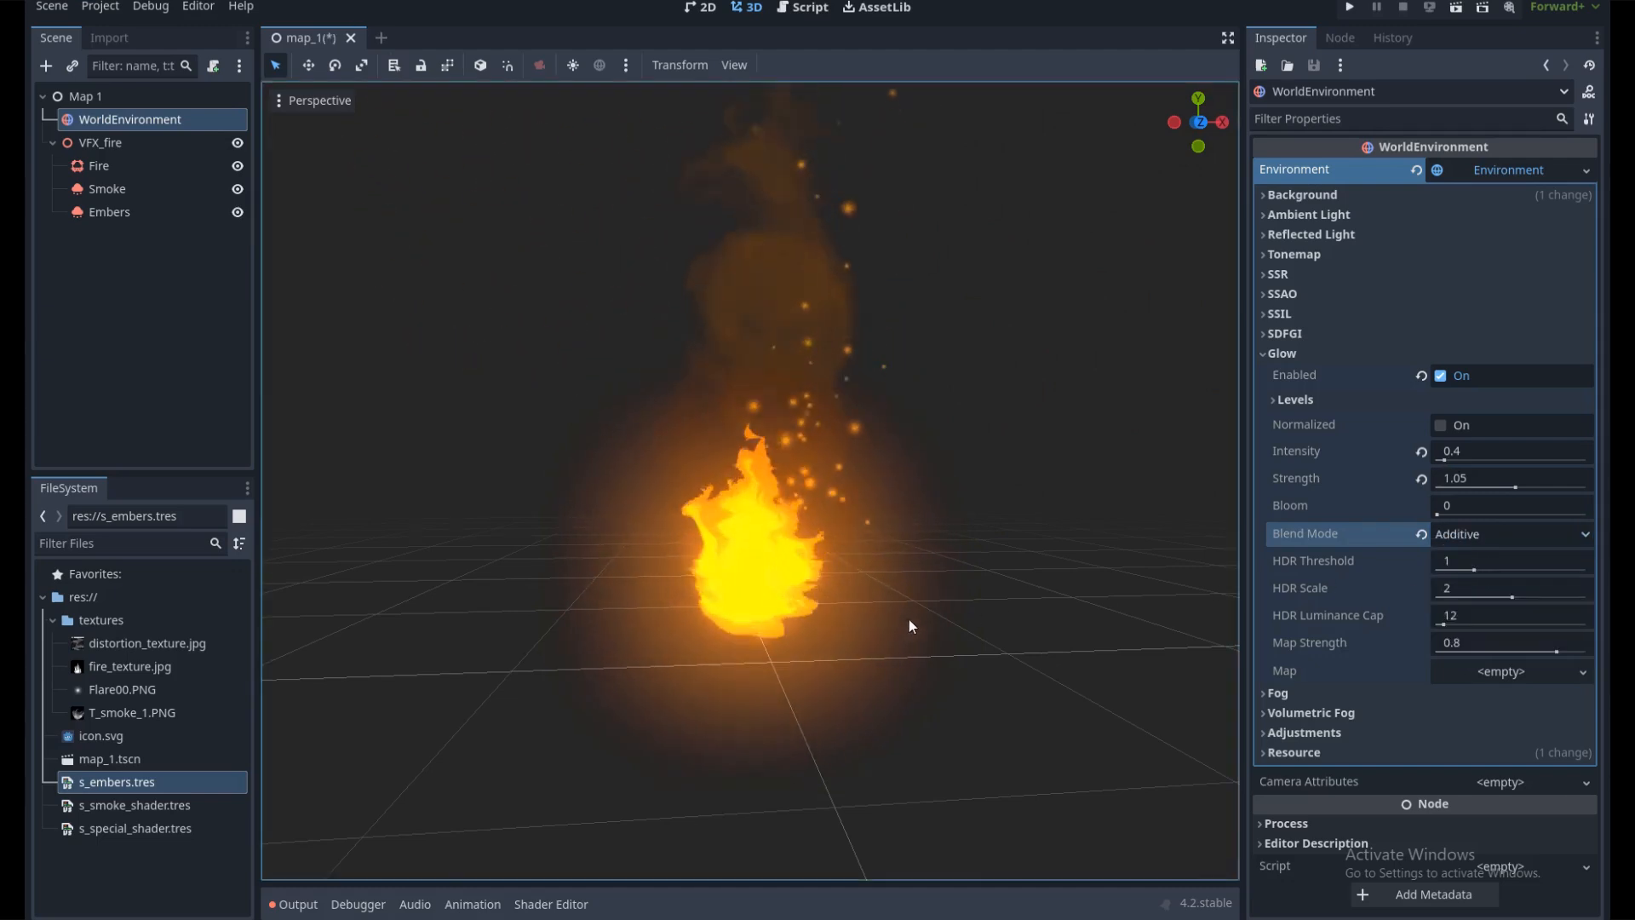
pyautogui.scroll(3, 892, 606)
pyautogui.moveTo(877, 608); pyautogui.dragTo(821, 608, button='middle')
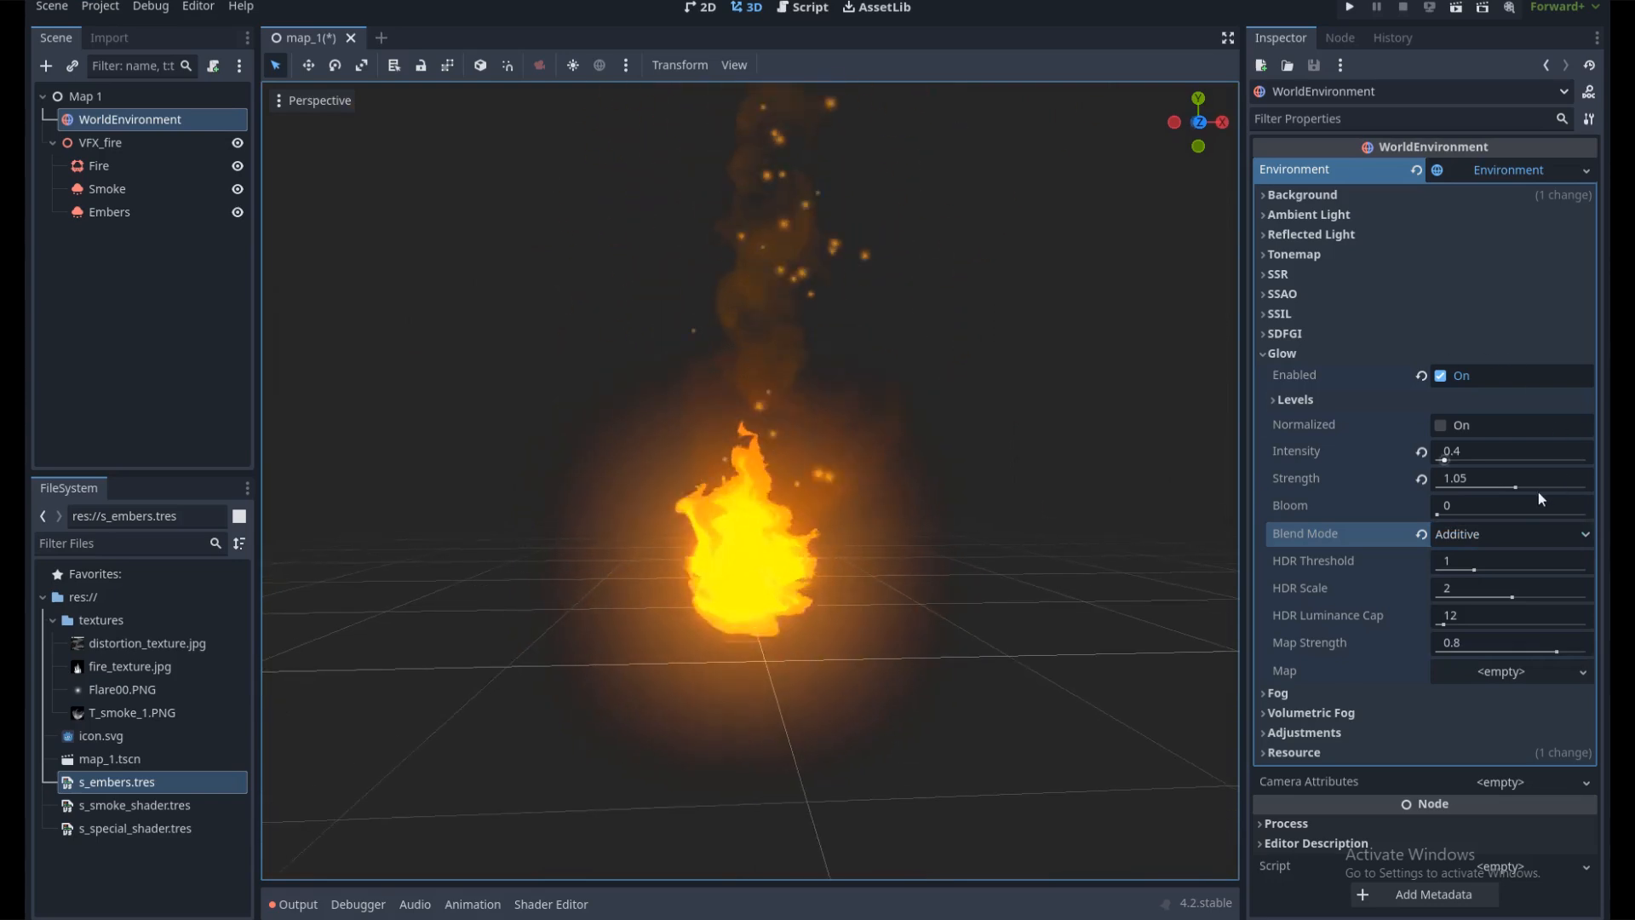
# Try the Softlight glow blend mode, inspect the flame up close, and restore the Screen mode
pyautogui.click(1489, 531)
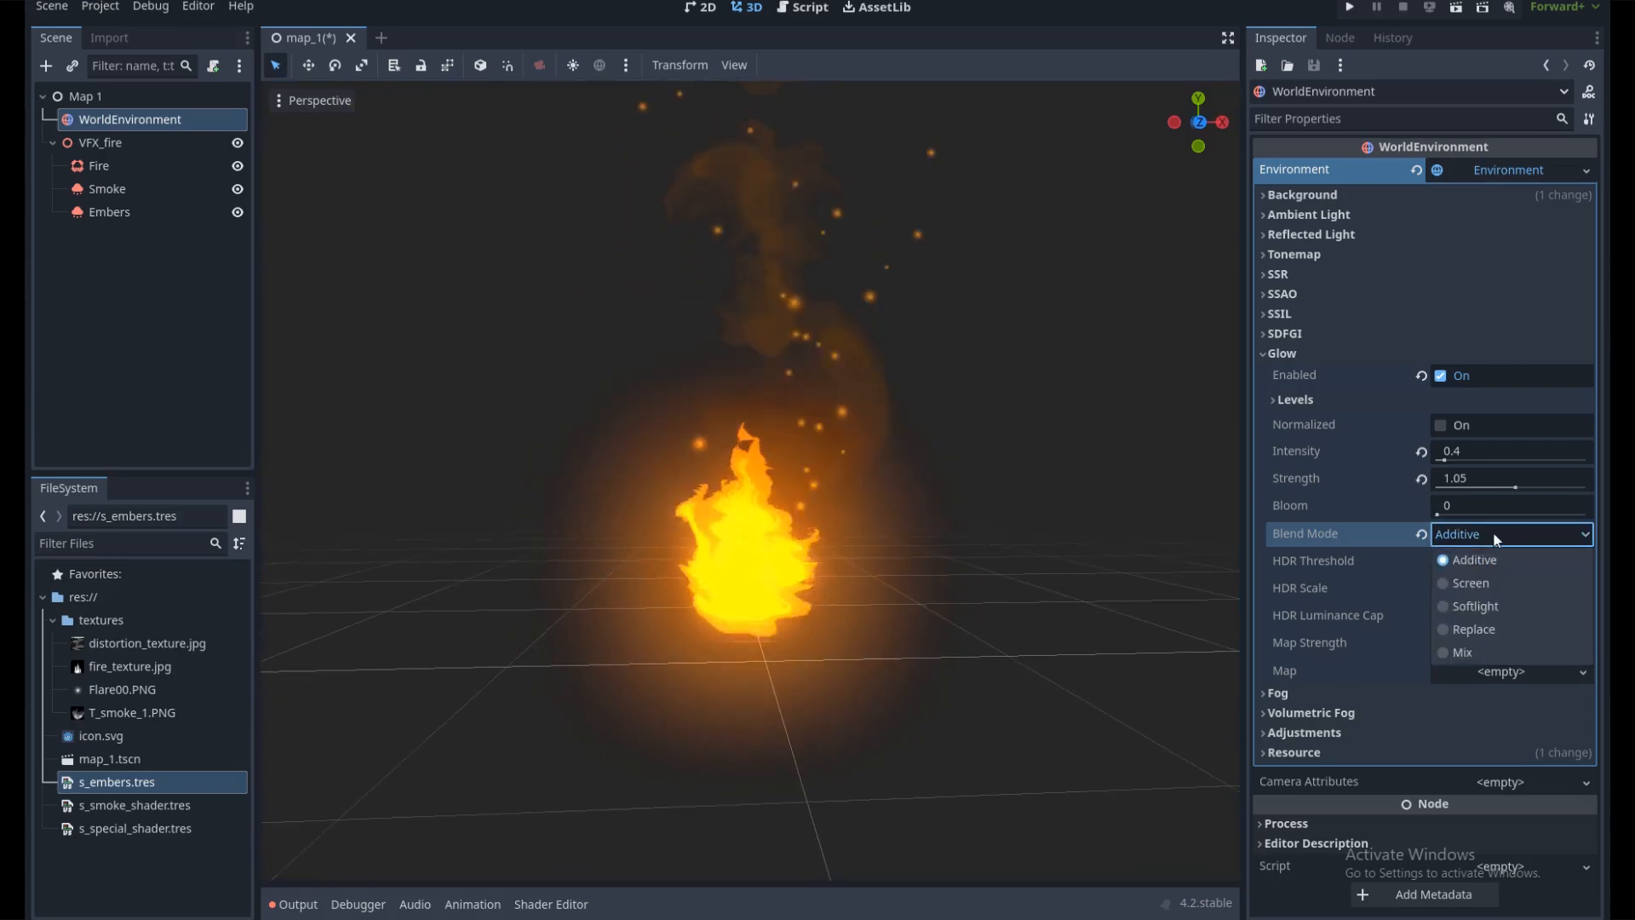
pyautogui.click(1485, 605)
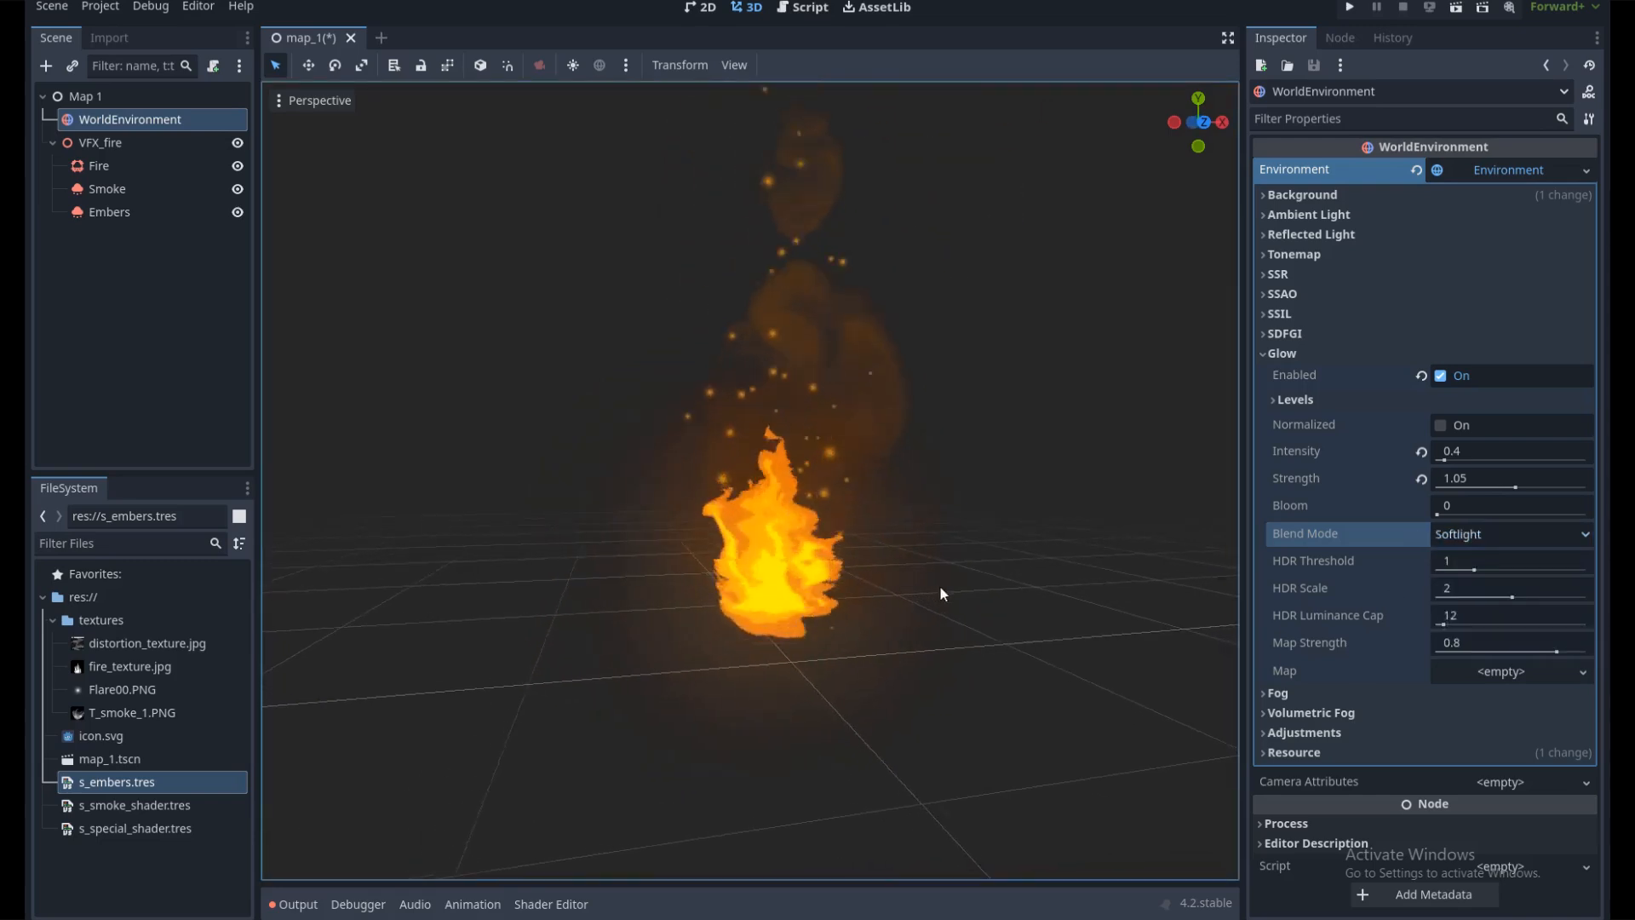
pyautogui.scroll(3, 787, 602)
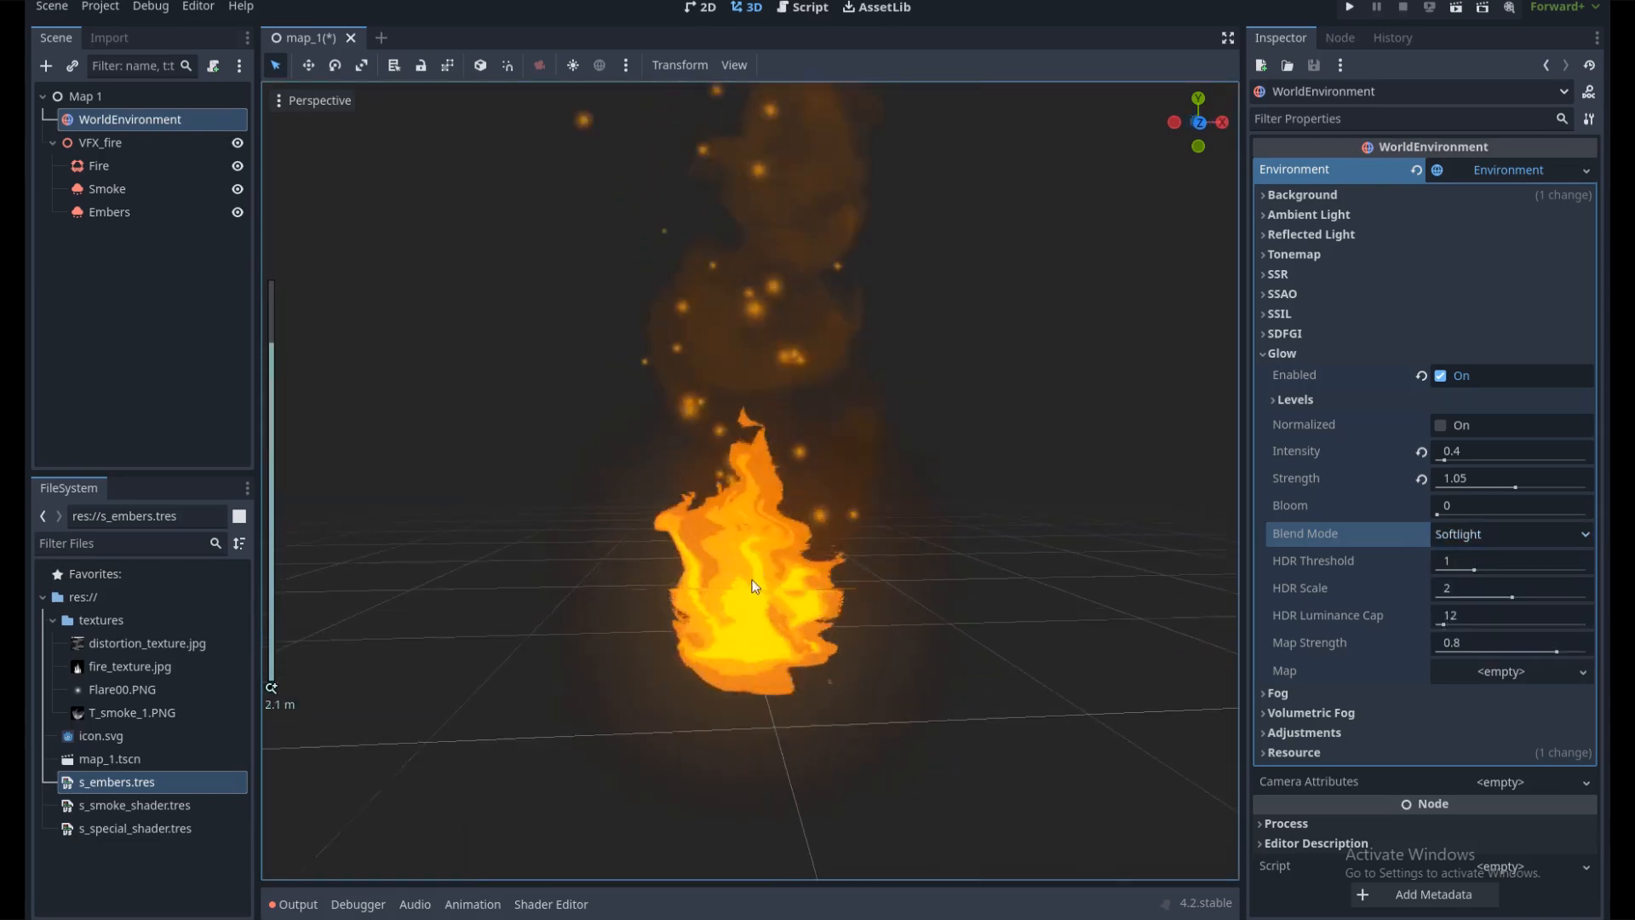
pyautogui.click(1479, 534)
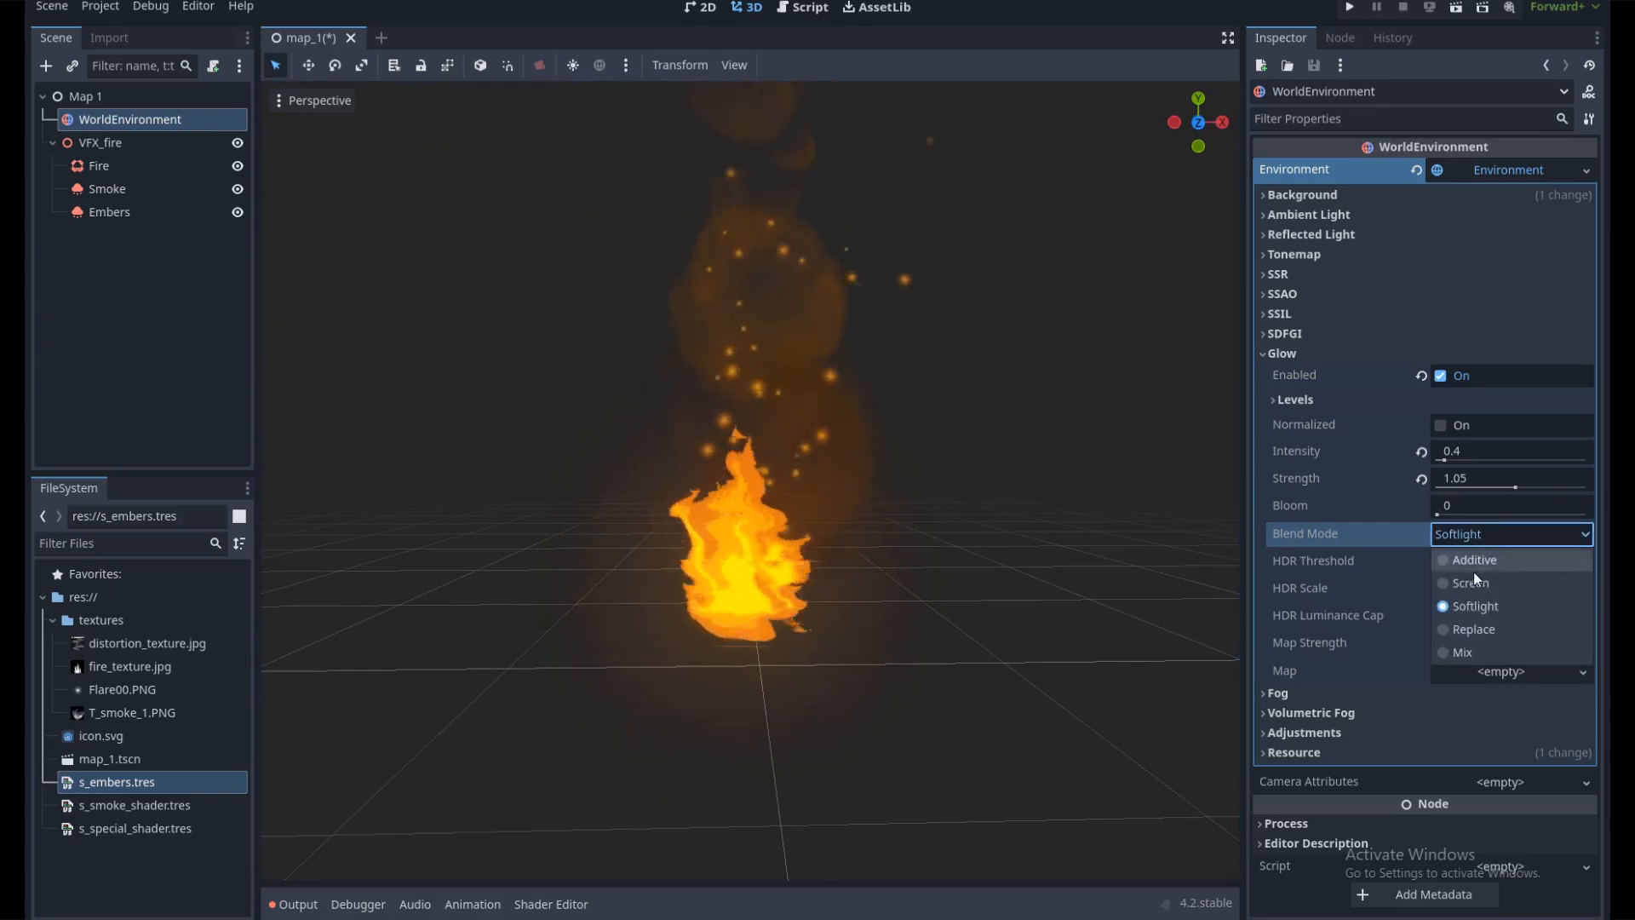
pyautogui.click(1464, 583)
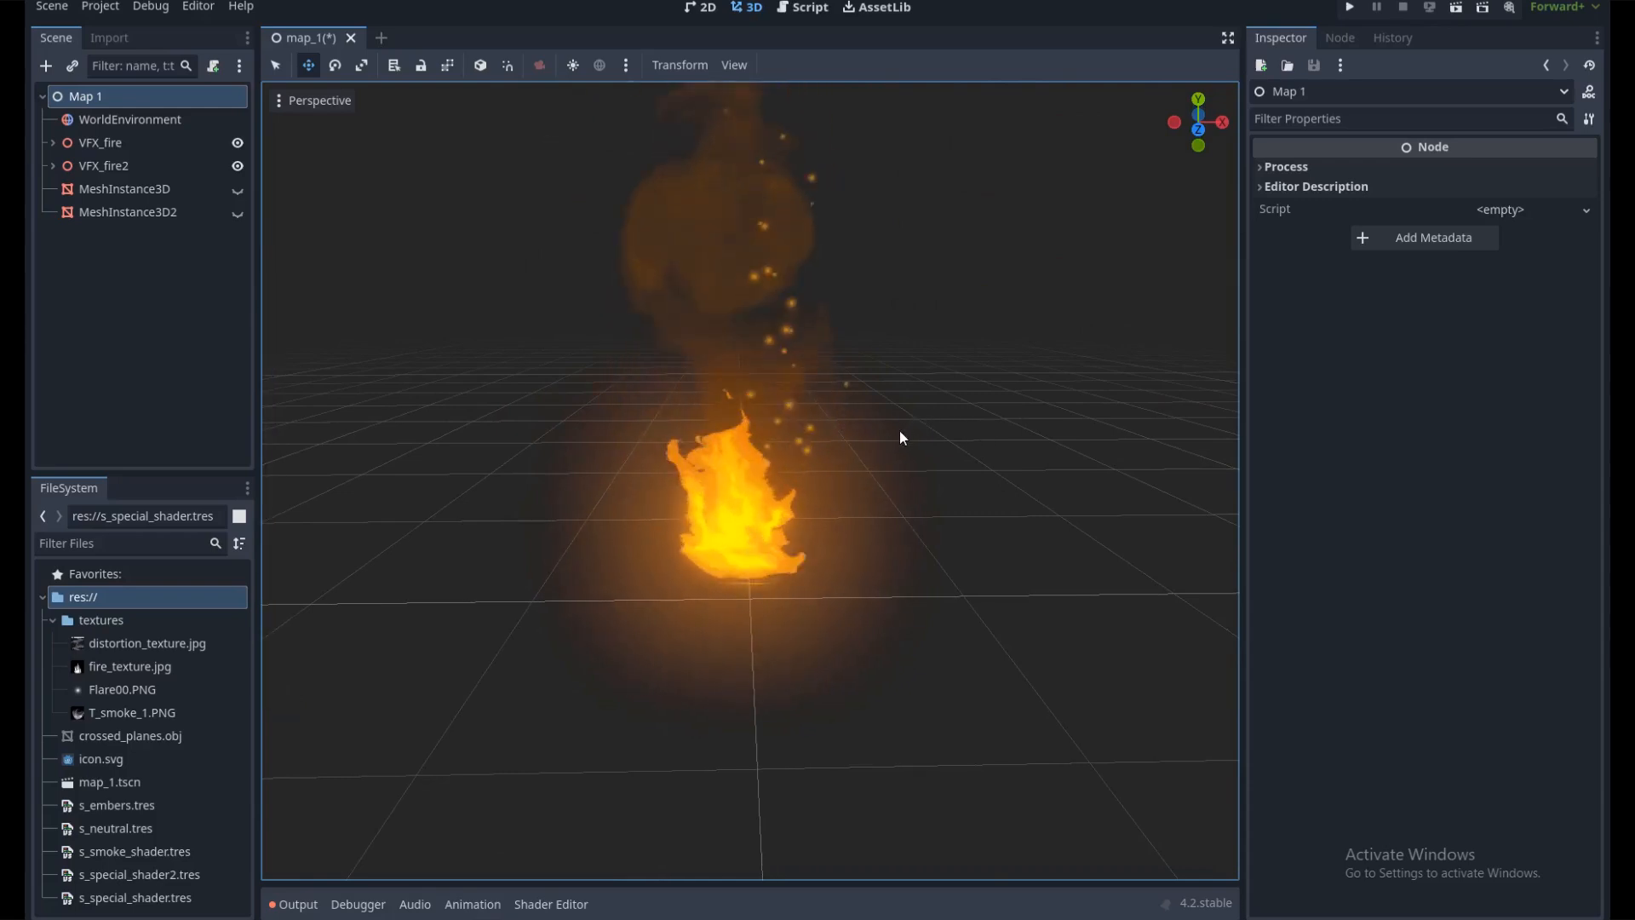
# Unhide the MeshInstance3D plane beside the first fire and inspect it from several angles
pyautogui.scroll(5, 852, 511)
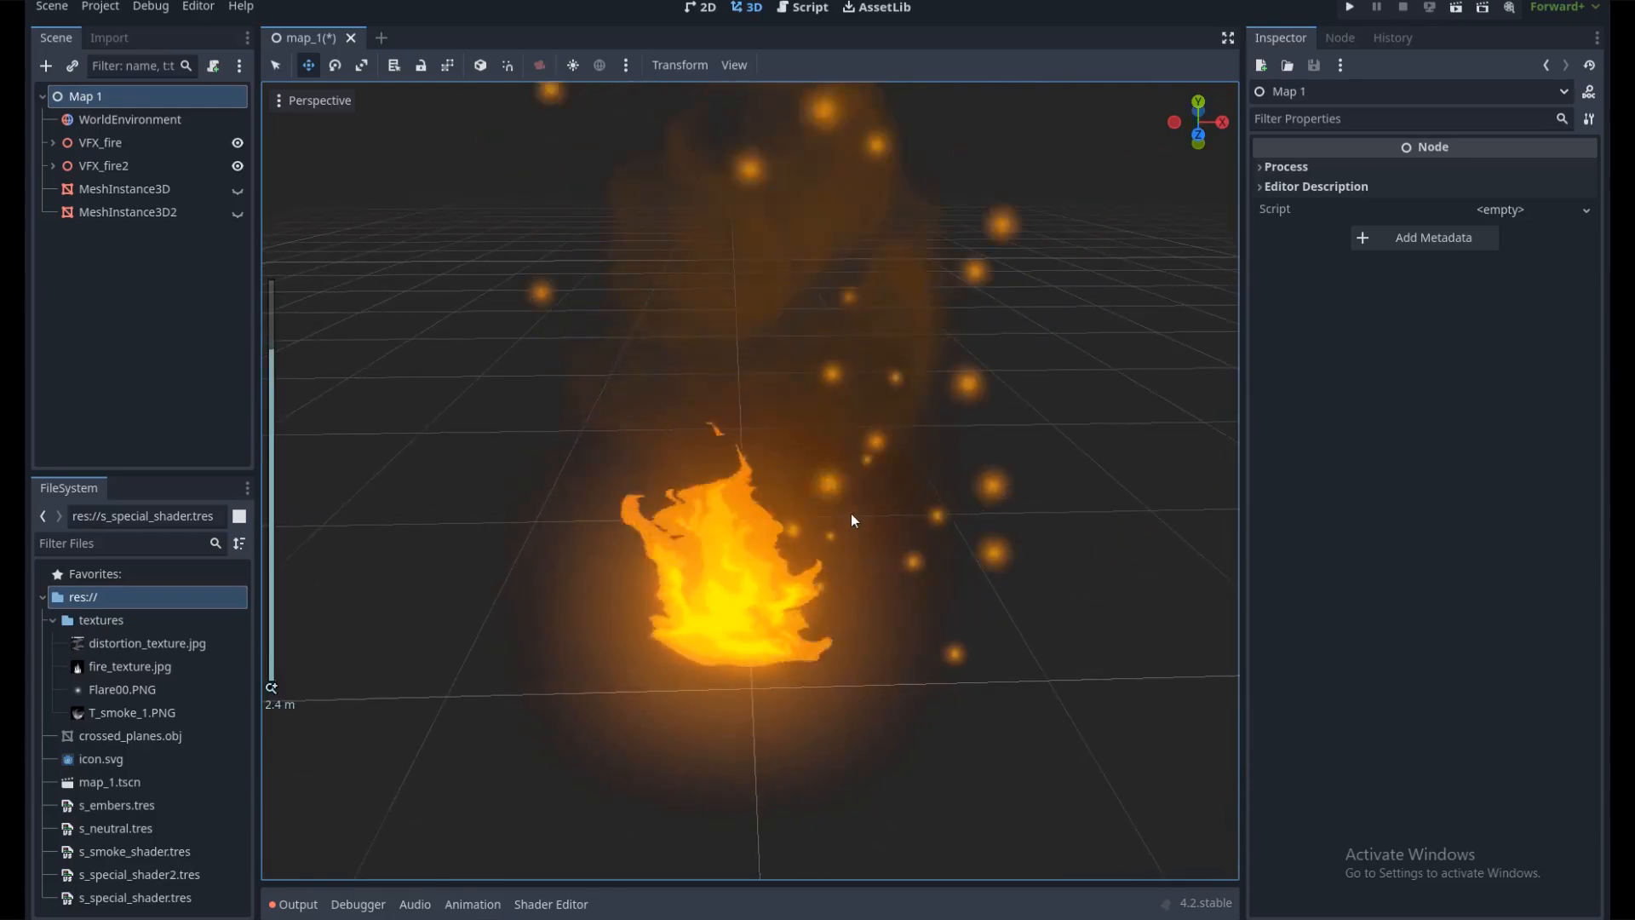
pyautogui.moveTo(829, 582); pyautogui.dragTo(852, 538, button='middle')
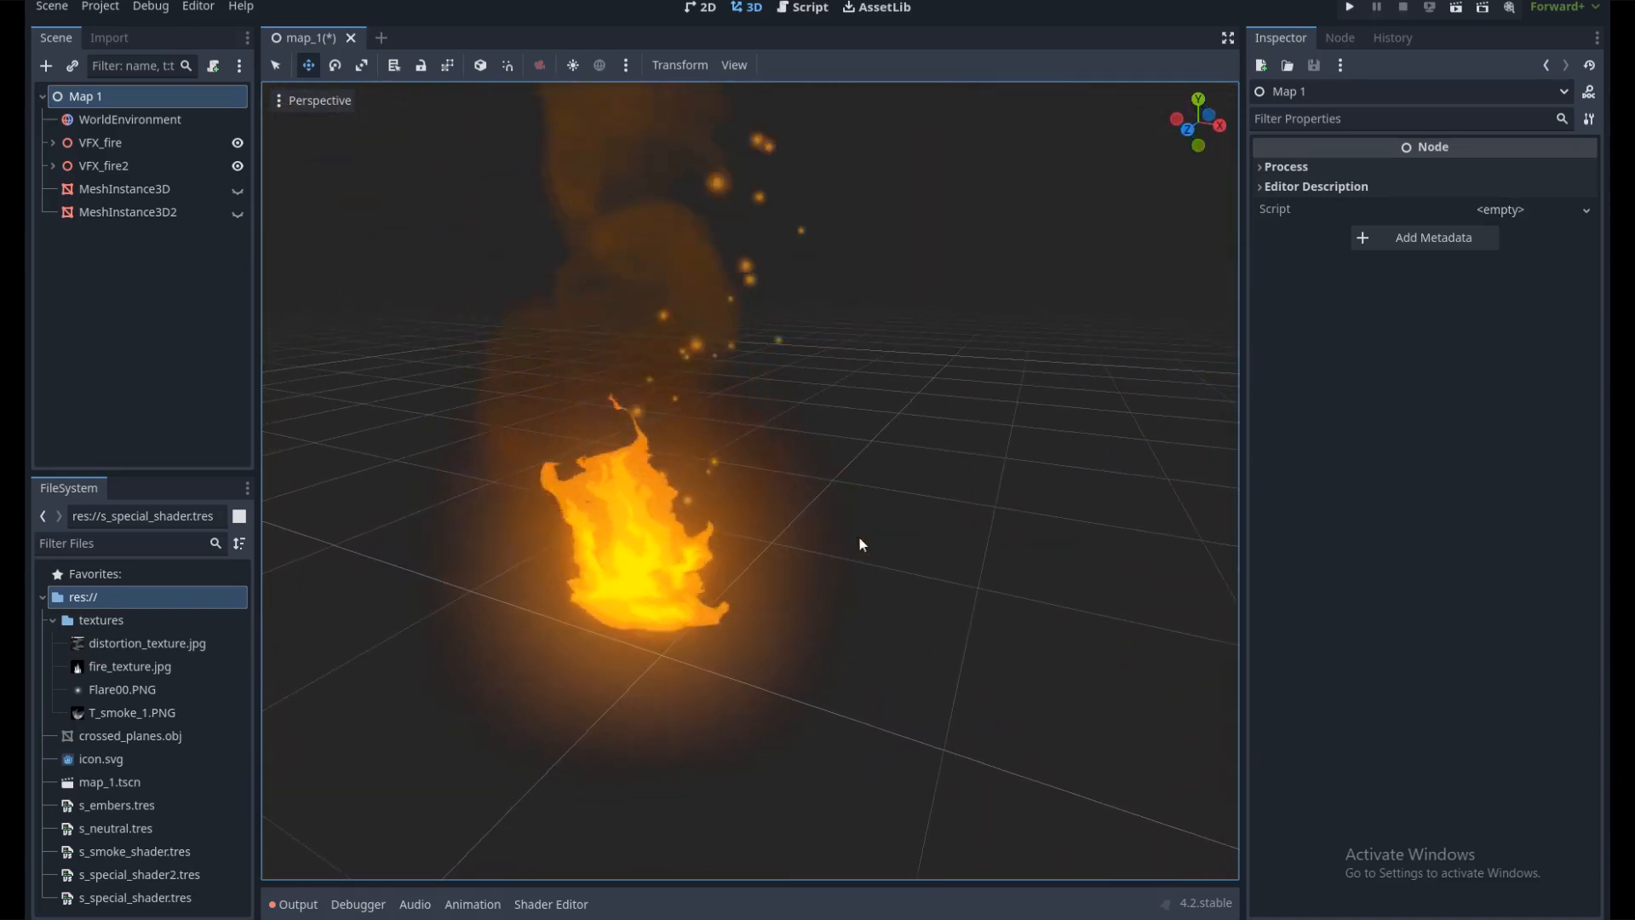
pyautogui.click(238, 189)
pyautogui.moveTo(826, 482); pyautogui.dragTo(990, 489, button='middle')
pyautogui.moveTo(803, 523); pyautogui.dragTo(825, 497, button='middle')
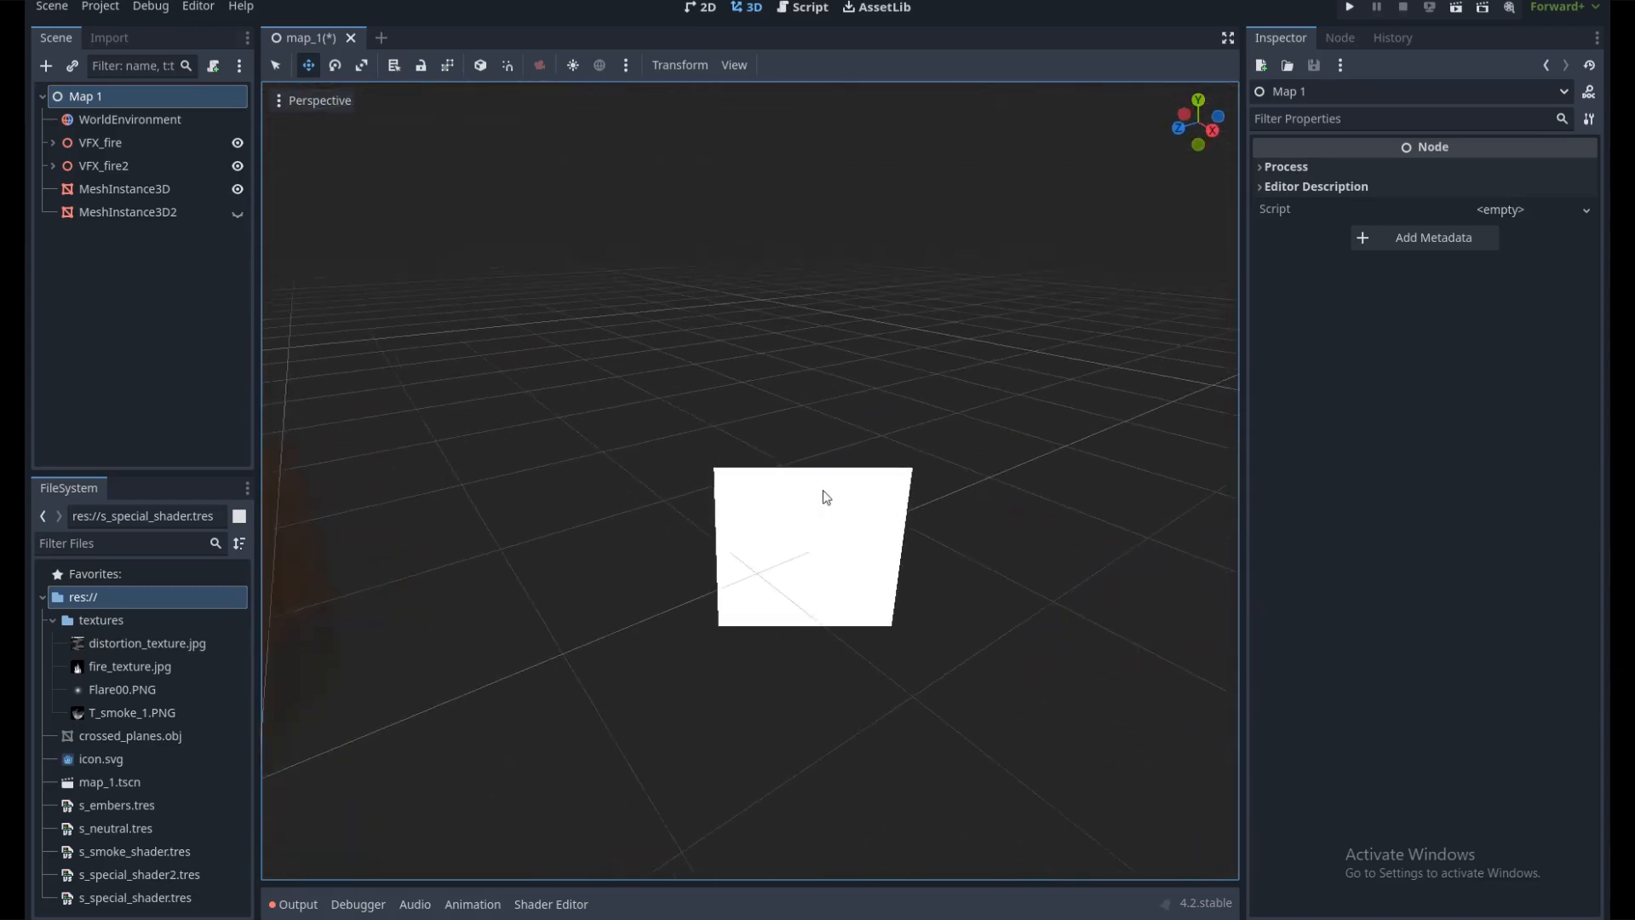
pyautogui.scroll(-5, 811, 528)
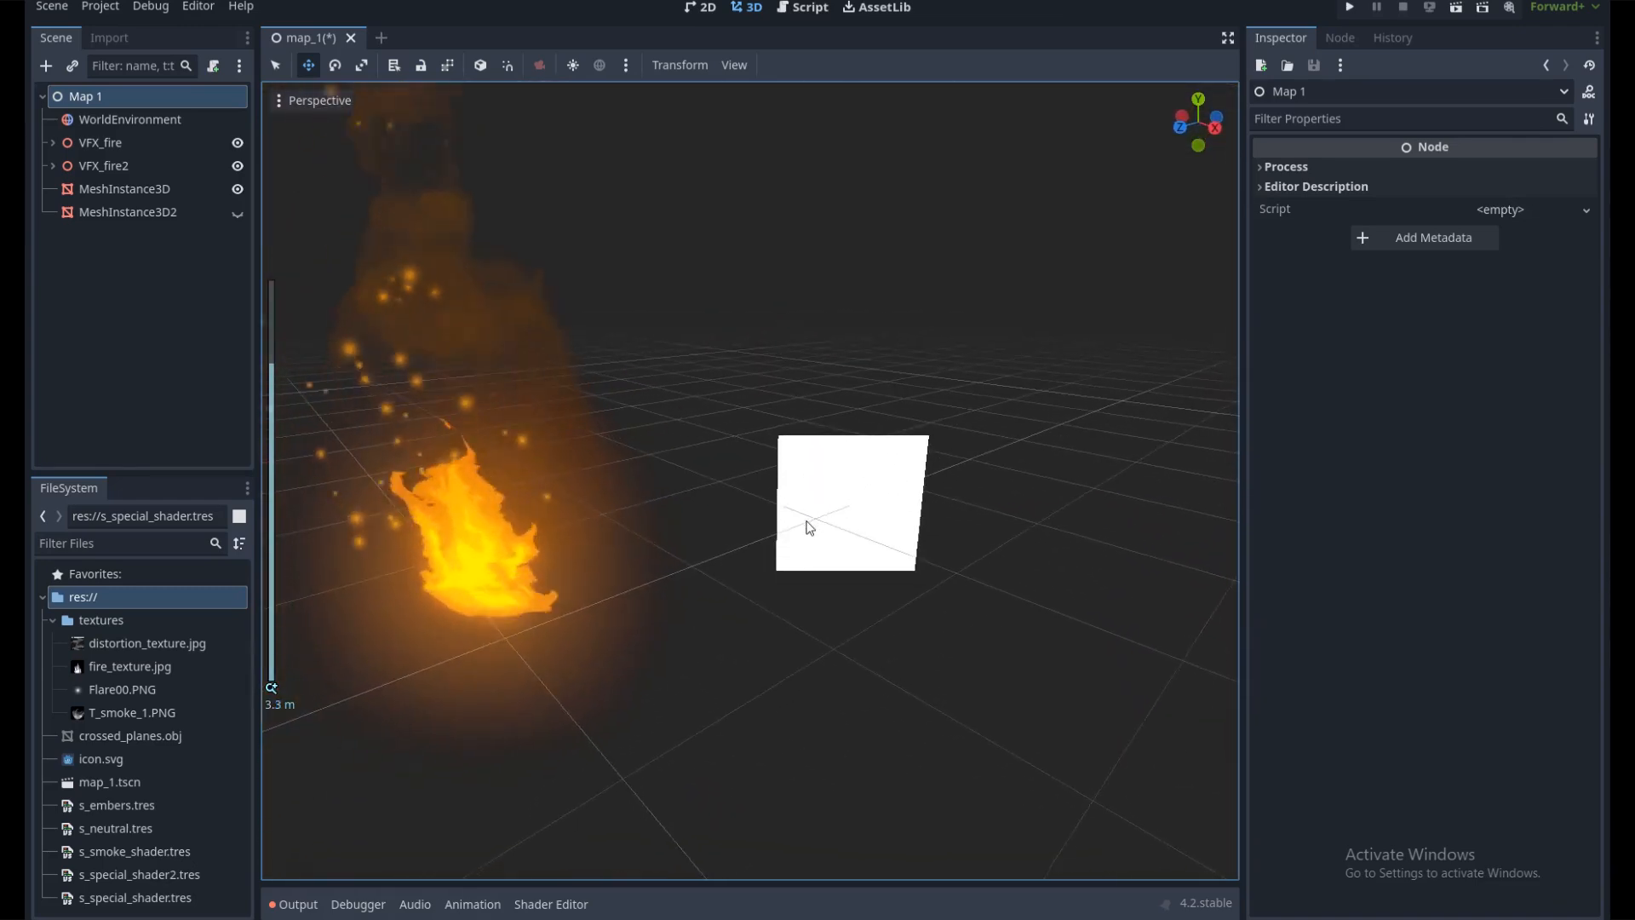
# Unhide MeshInstance3D2 and inspect its crossed-planes shape from above and from the side
pyautogui.click(238, 212)
pyautogui.moveTo(756, 482); pyautogui.dragTo(909, 613, button='middle')
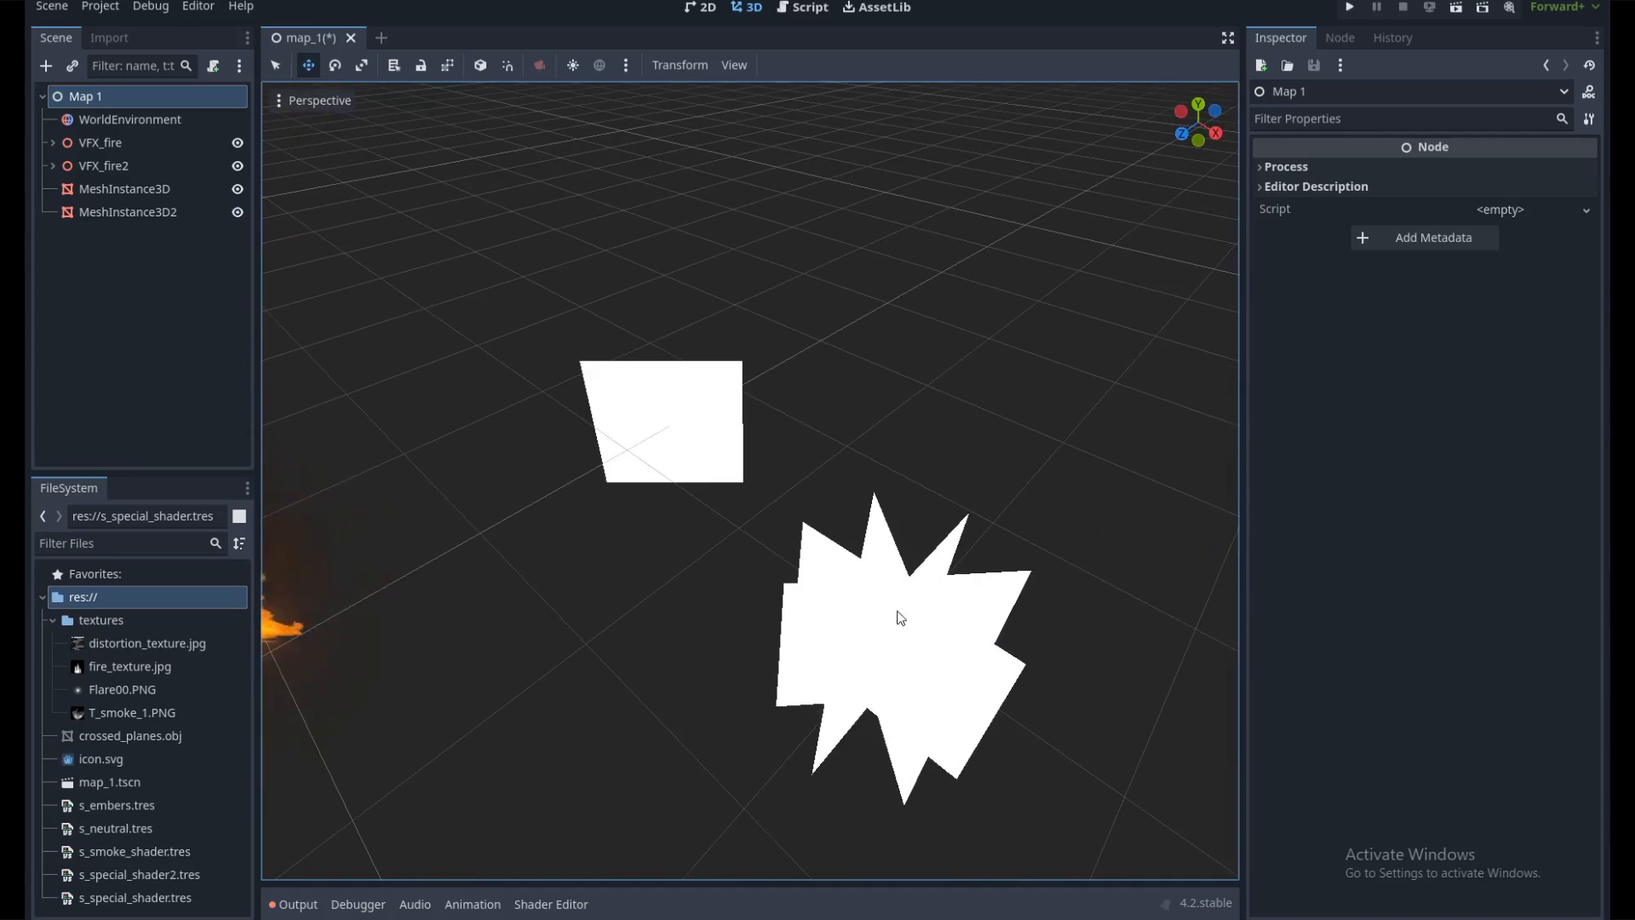
pyautogui.moveTo(883, 672); pyautogui.dragTo(1023, 533, button='middle')
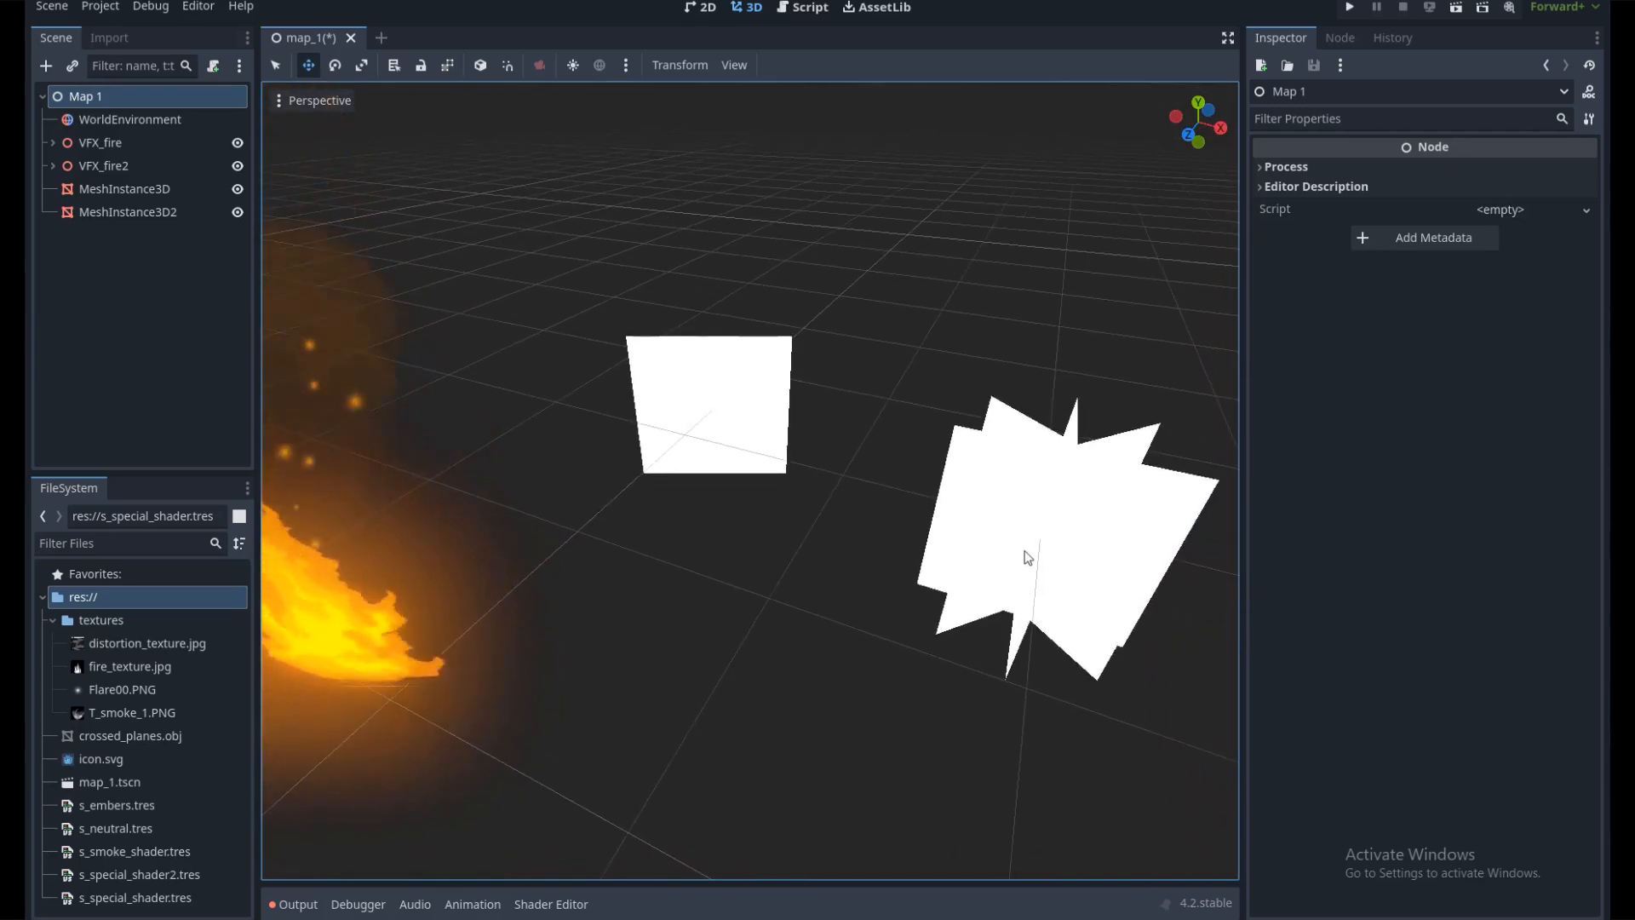
# Compare the VFX_fire2 effect with the original fire and the two white reference meshes from different angles
pyautogui.moveTo(649, 469); pyautogui.dragTo(881, 376, button='middle')
pyautogui.scroll(2, 890, 400)
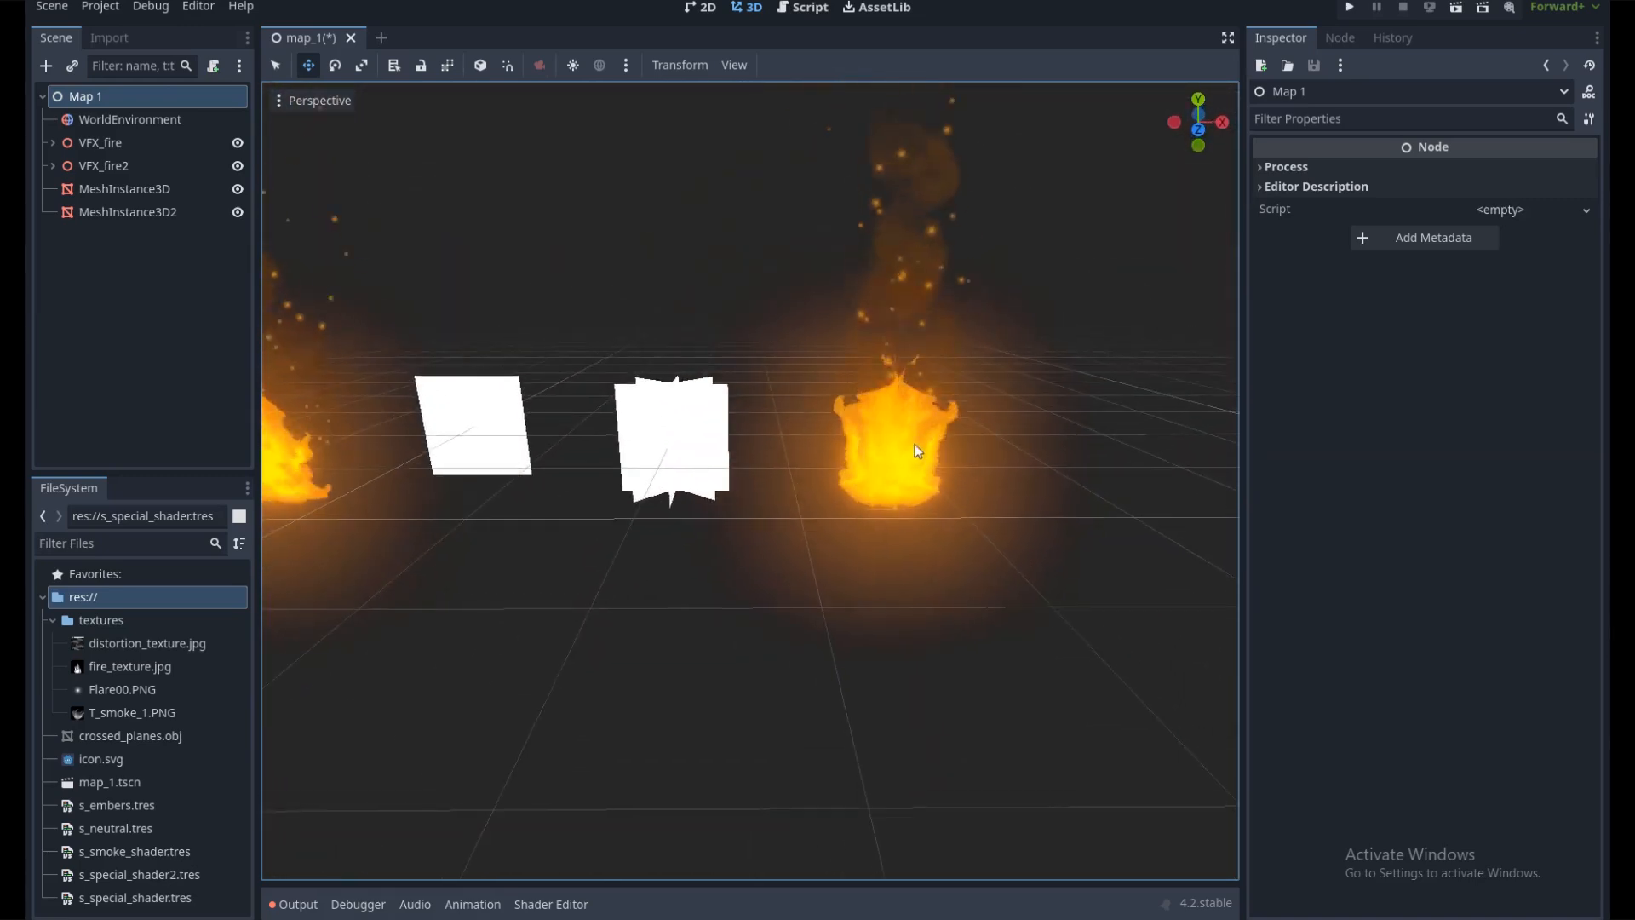
pyautogui.moveTo(882, 444); pyautogui.dragTo(792, 481, button='middle')
pyautogui.scroll(-4, 745, 467)
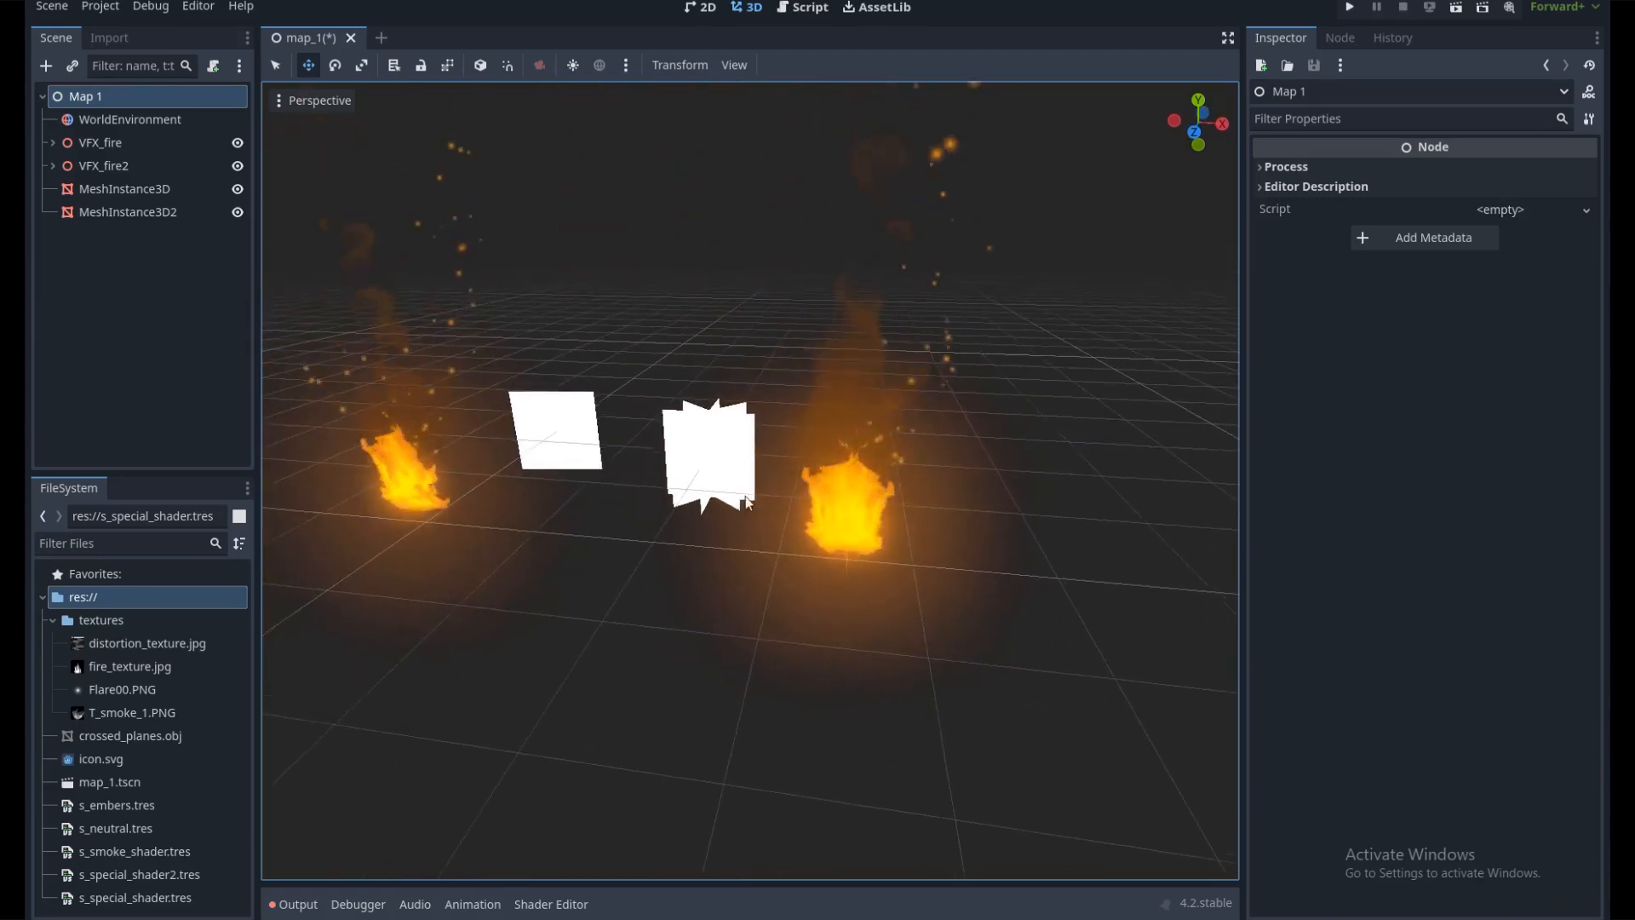
pyautogui.scroll(2, 854, 488)
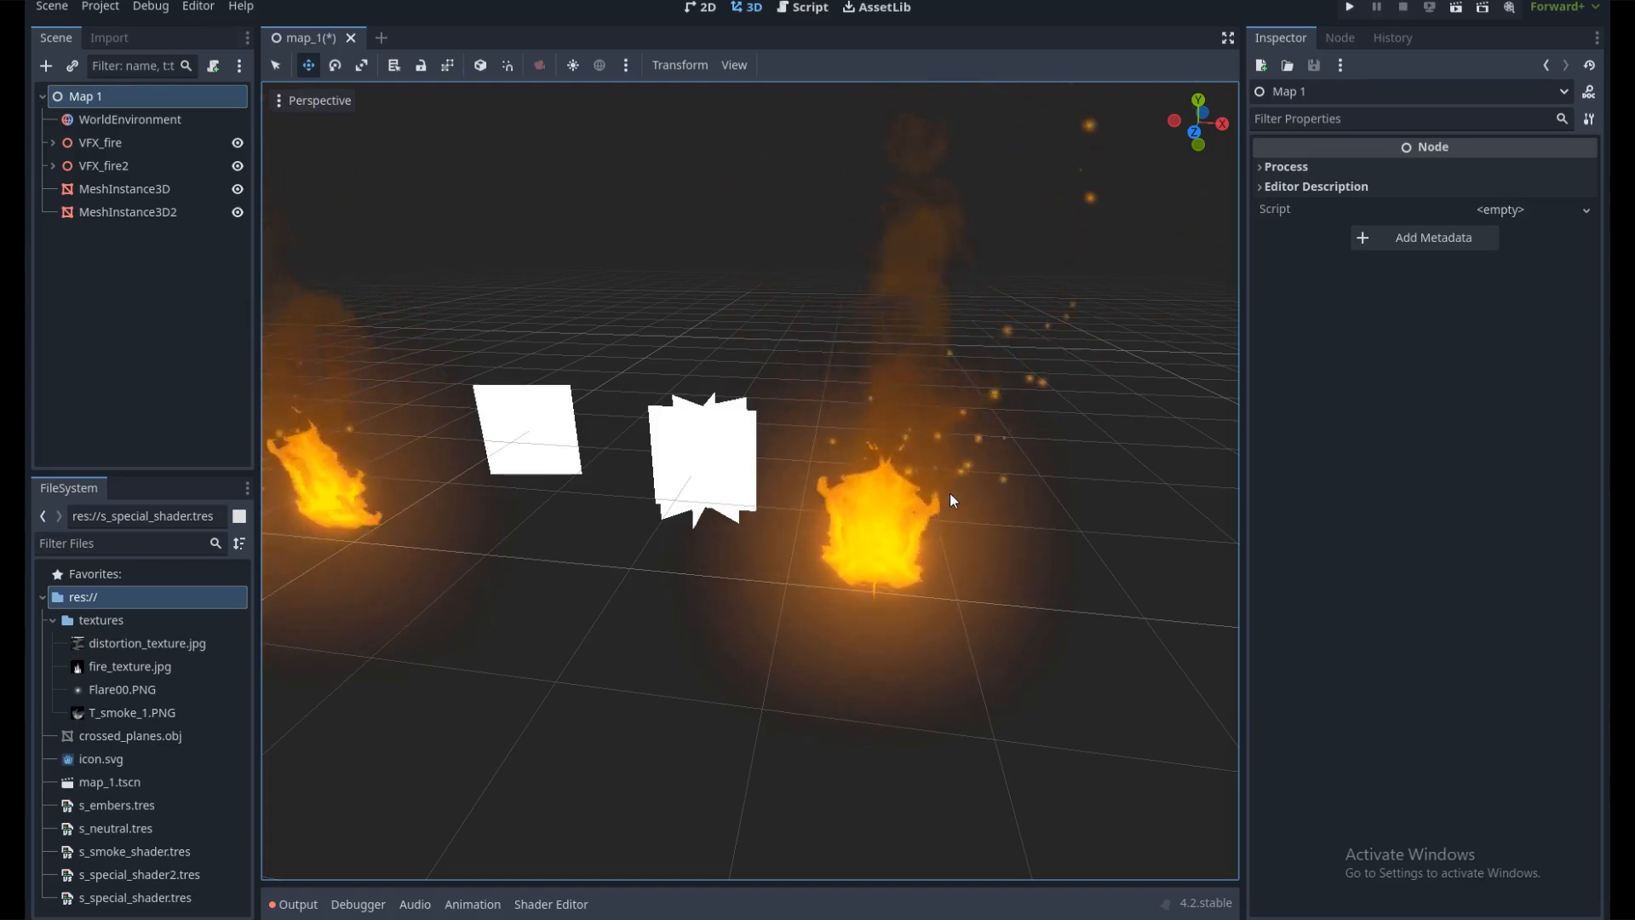
pyautogui.moveTo(943, 503); pyautogui.dragTo(1034, 487, button='middle')
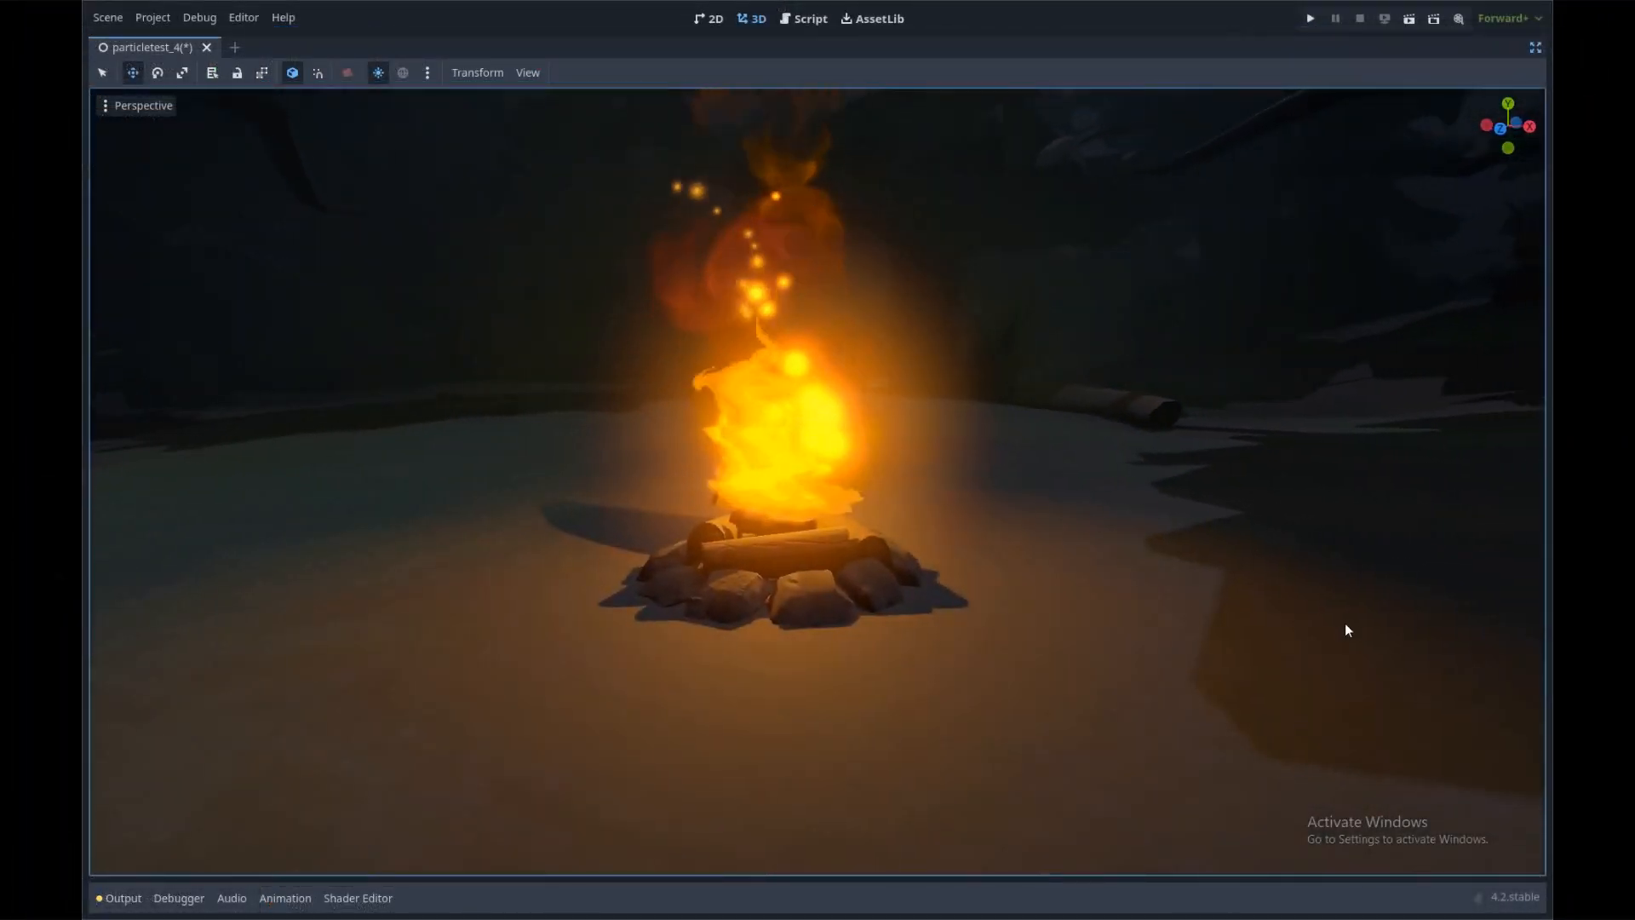
# Examine the campfire in the particletest_4 scene and its blue, red and orange fire variations from different angles
pyautogui.moveTo(1345, 627); pyautogui.dragTo(176, 597, button='middle')
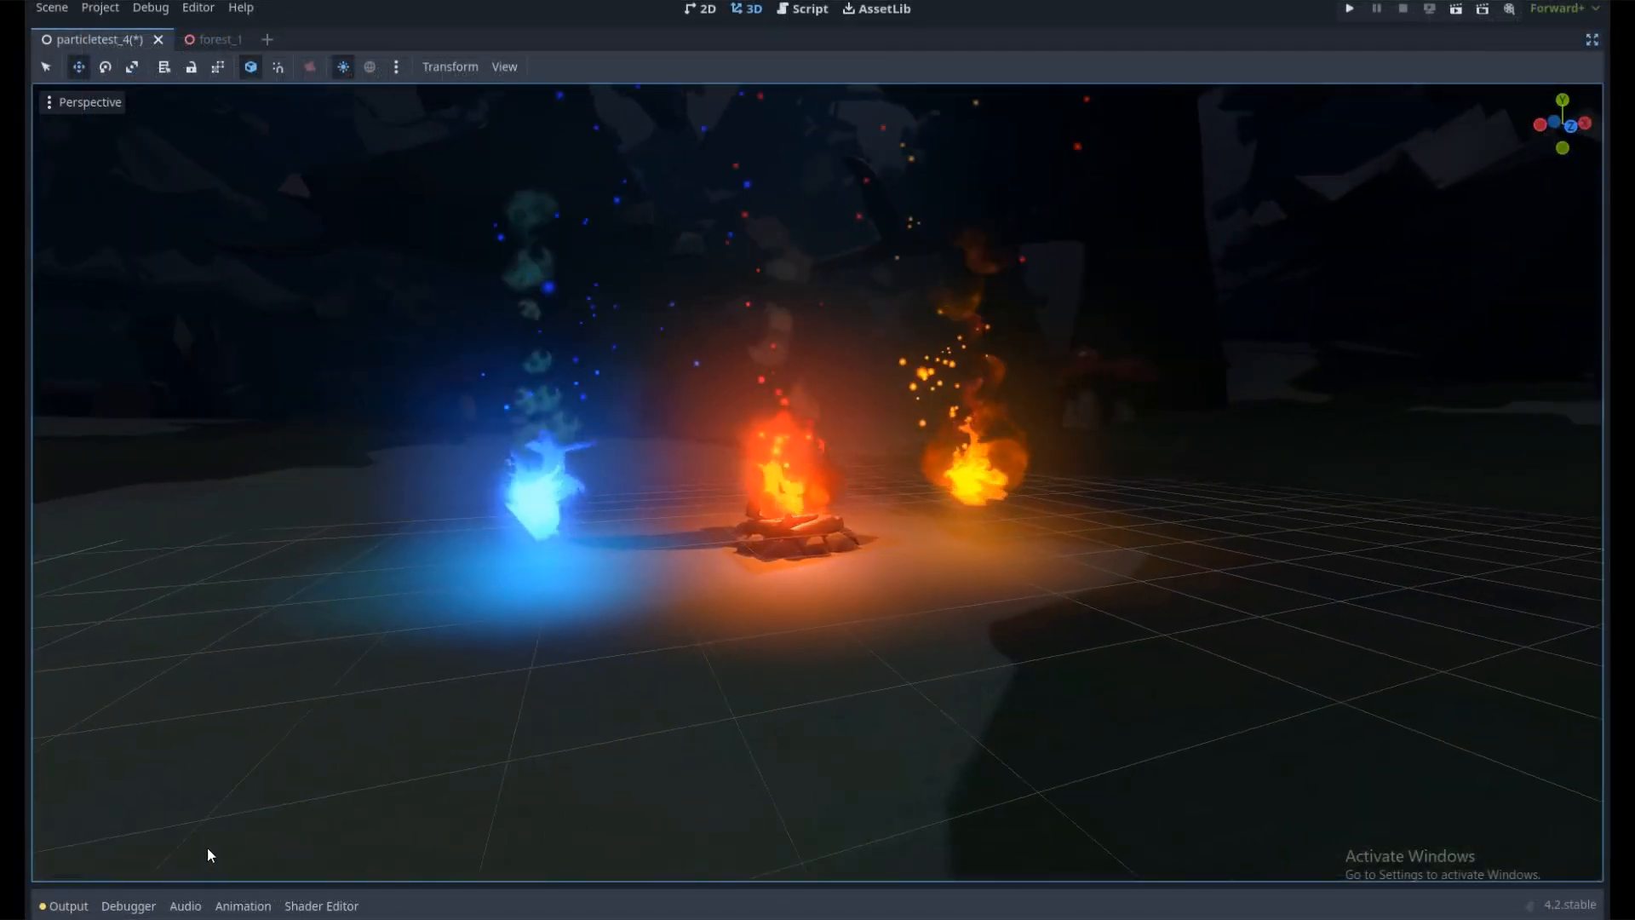
pyautogui.moveTo(206, 847); pyautogui.dragTo(1010, 727, button='middle')
pyautogui.scroll(5, 1552, 804)
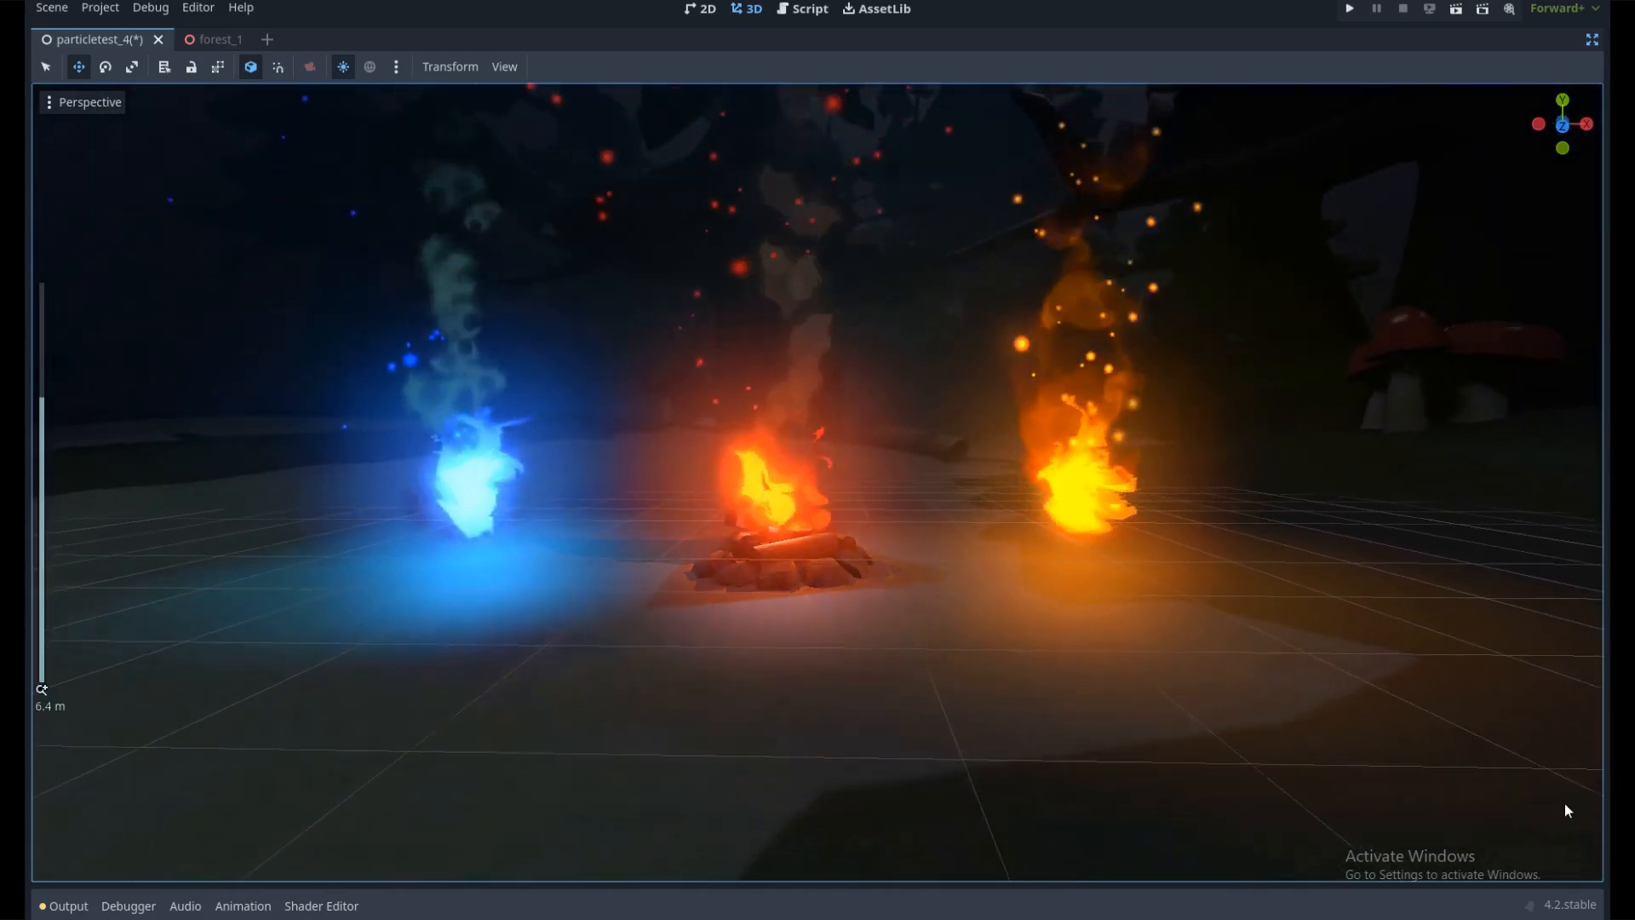
pyautogui.scroll(1, 1563, 801)
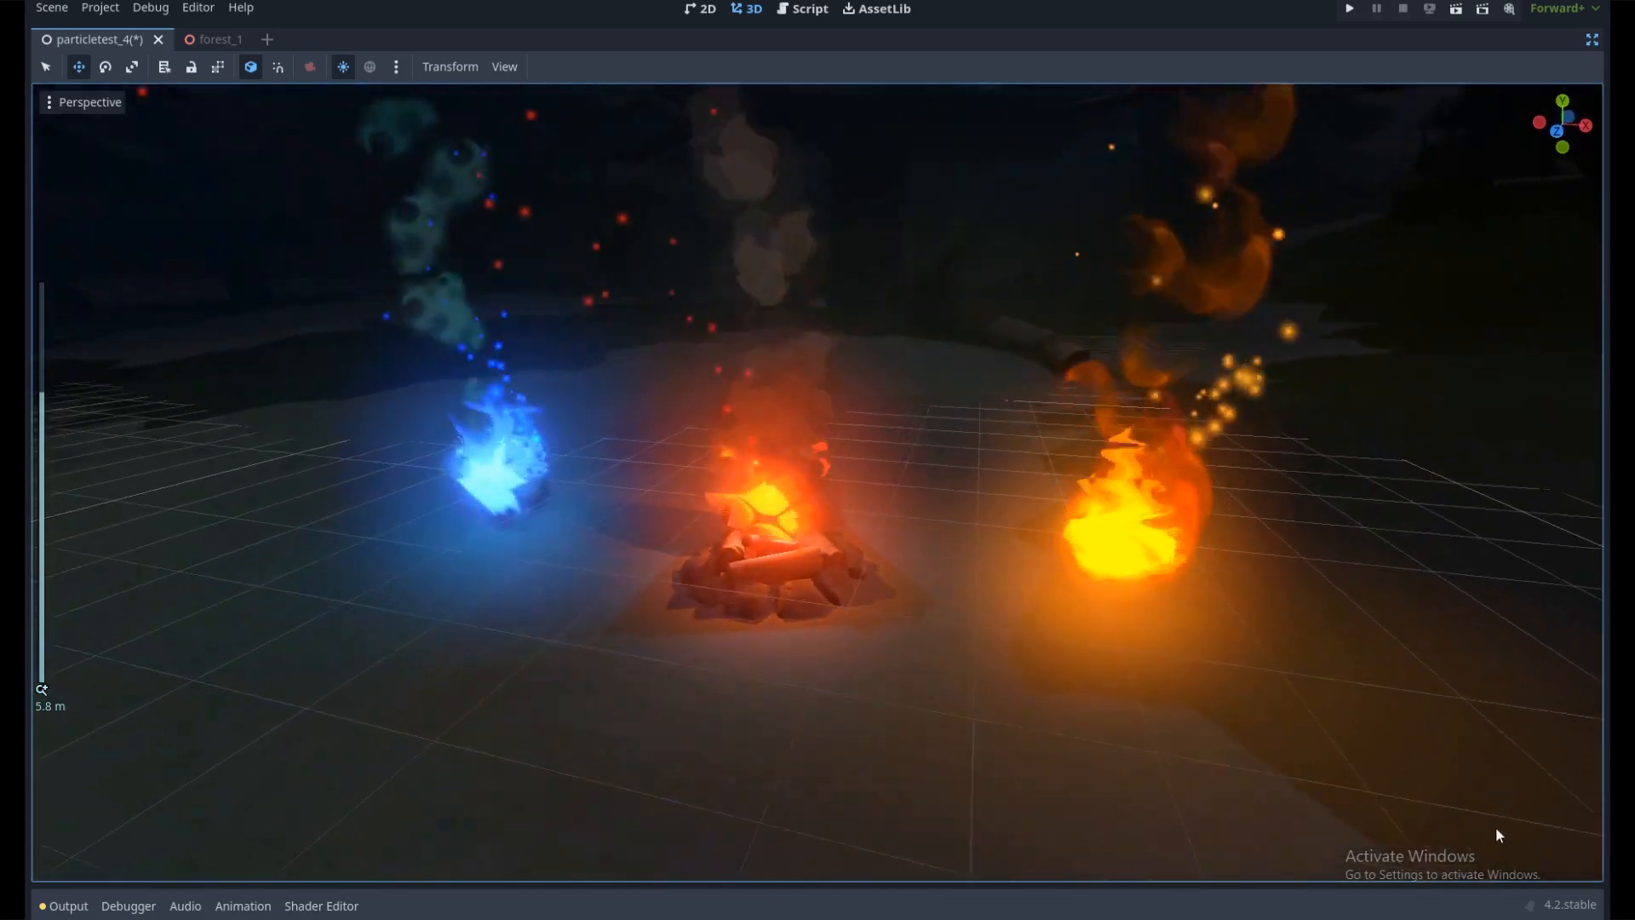